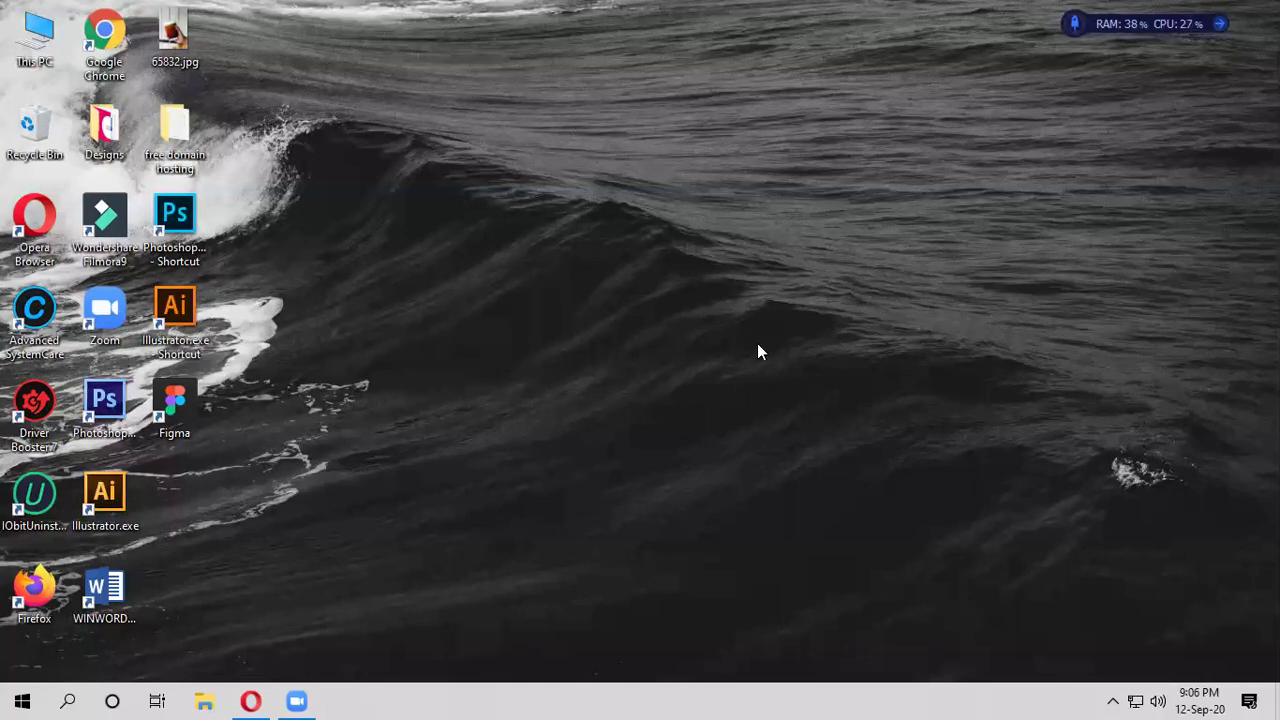
pyautogui.click(1113, 700)
pyautogui.click(1114, 699)
pyautogui.click(1117, 699)
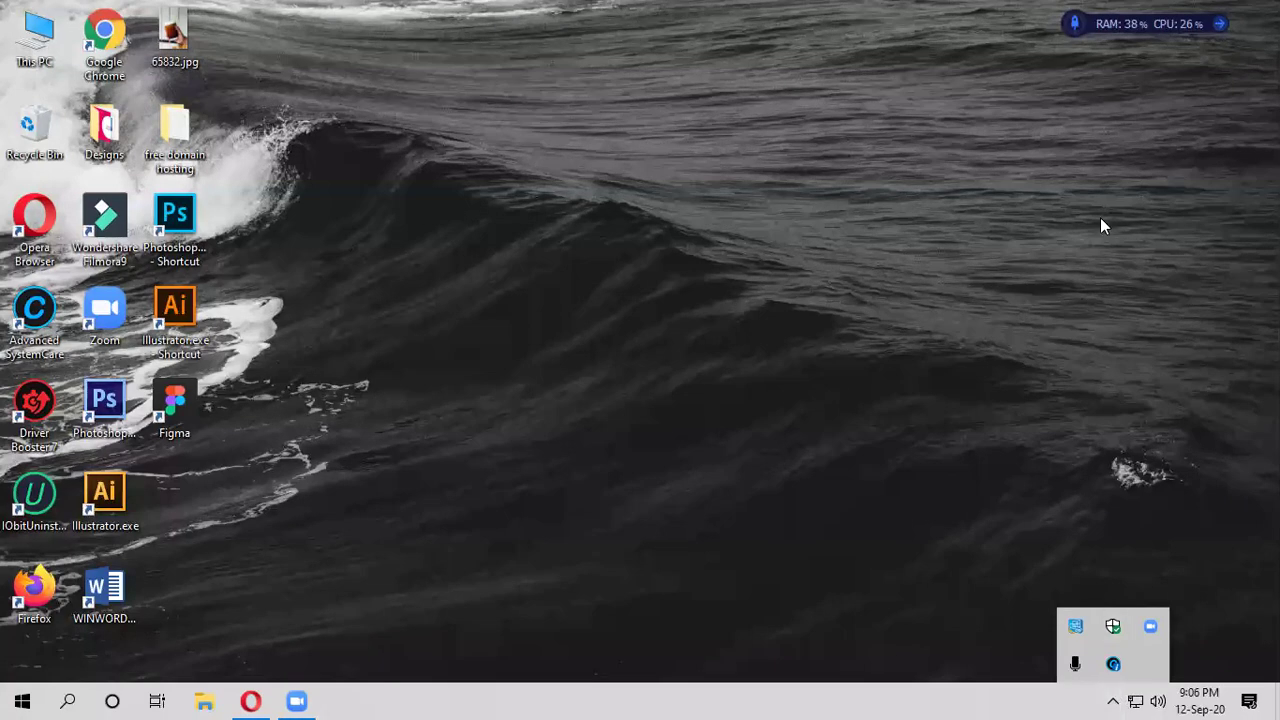
pyautogui.rightClick(557, 264)
pyautogui.click(662, 338)
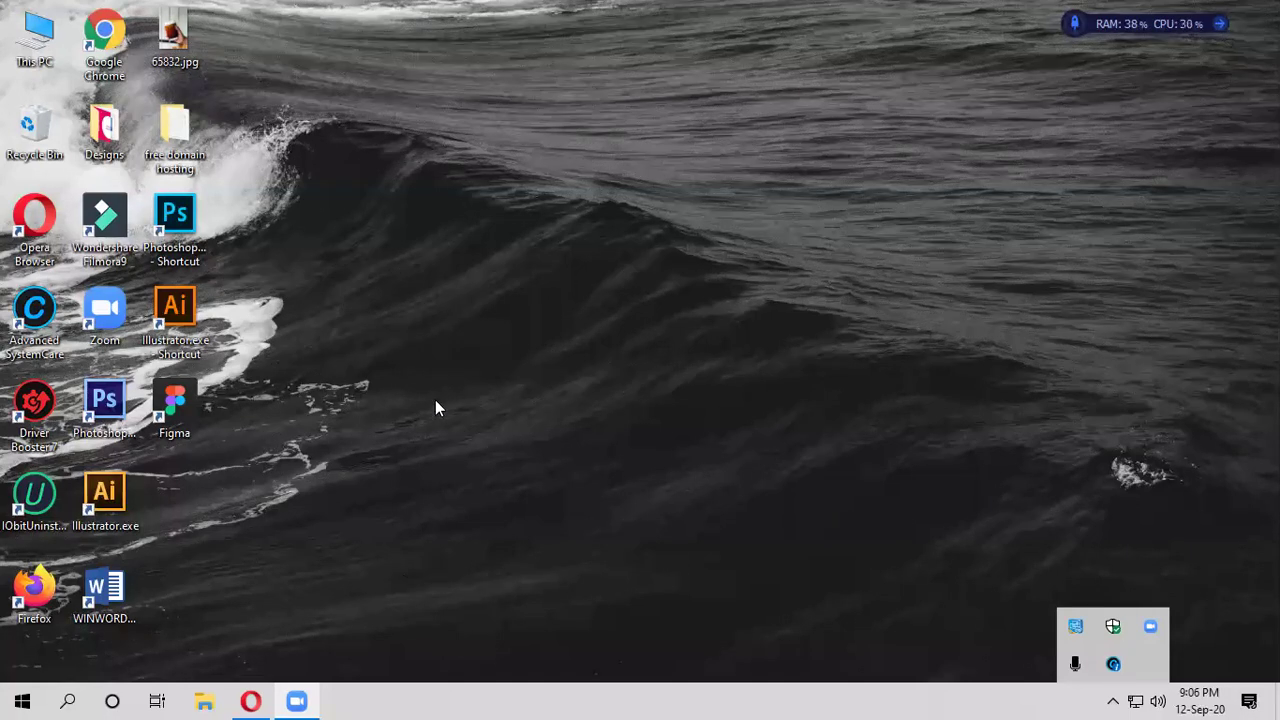
pyautogui.rightClick(609, 240)
pyautogui.click(674, 292)
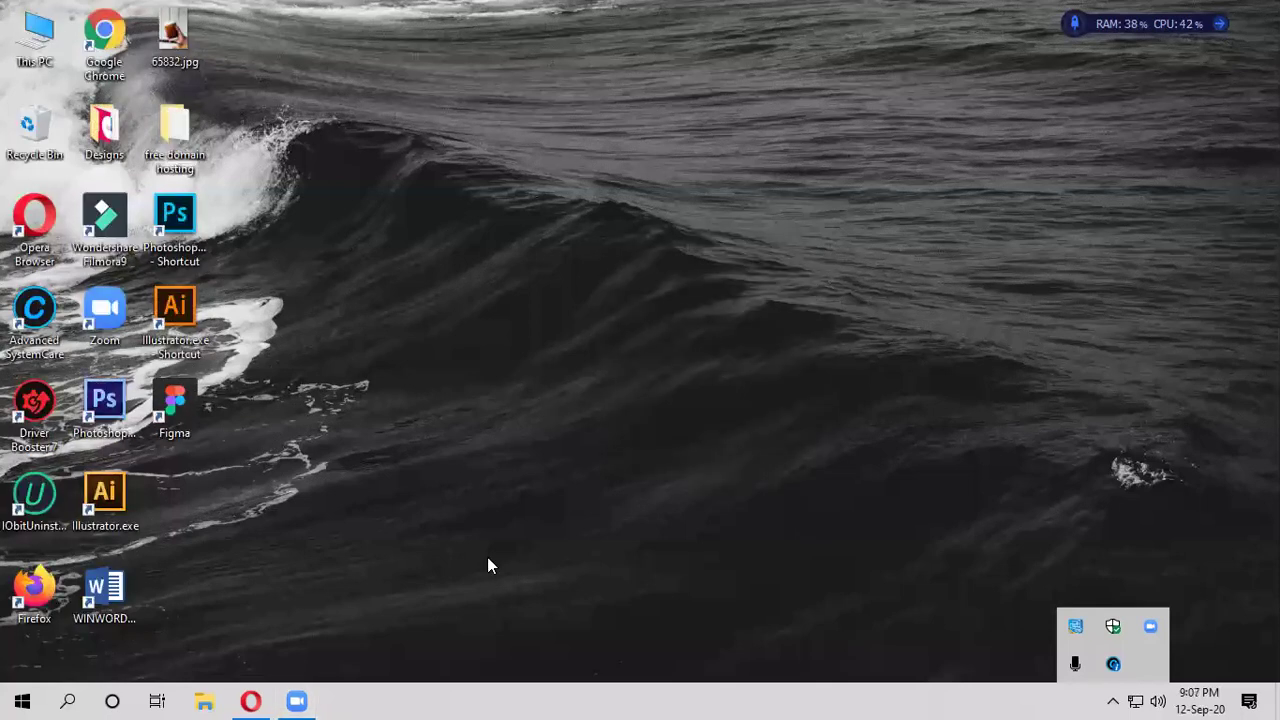
pyautogui.click(40, 120)
pyautogui.rightClick(44, 116)
pyautogui.click(734, 335)
pyautogui.click(727, 366)
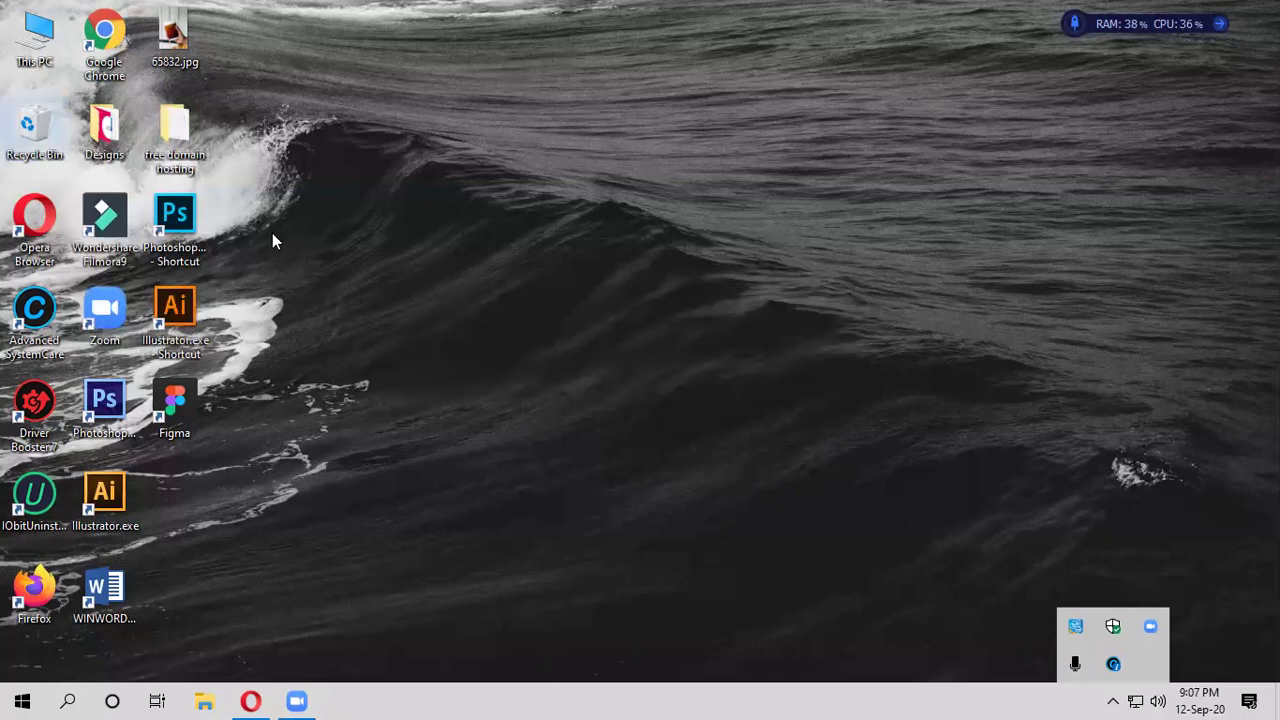
# Launch Adobe Photoshop CS6 from the desktop and collapse its expanded Layers panel
pyautogui.doubleClick(96, 400)
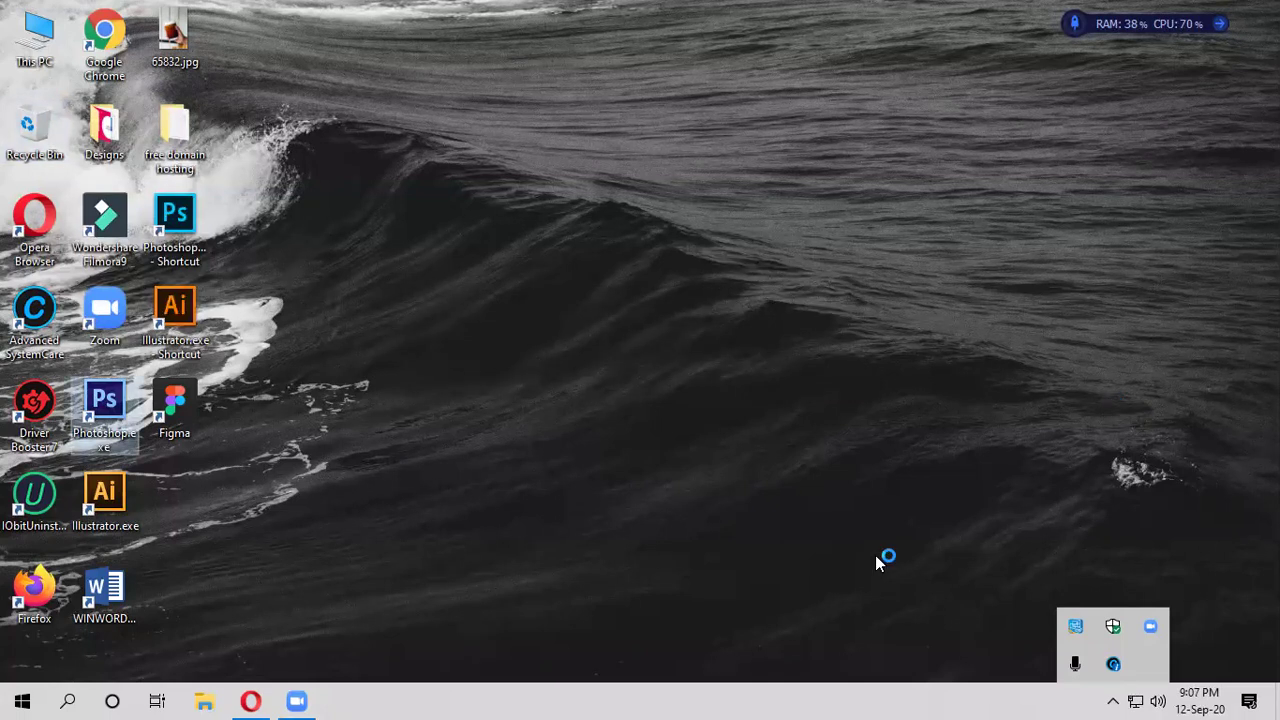
pyautogui.click(1080, 455)
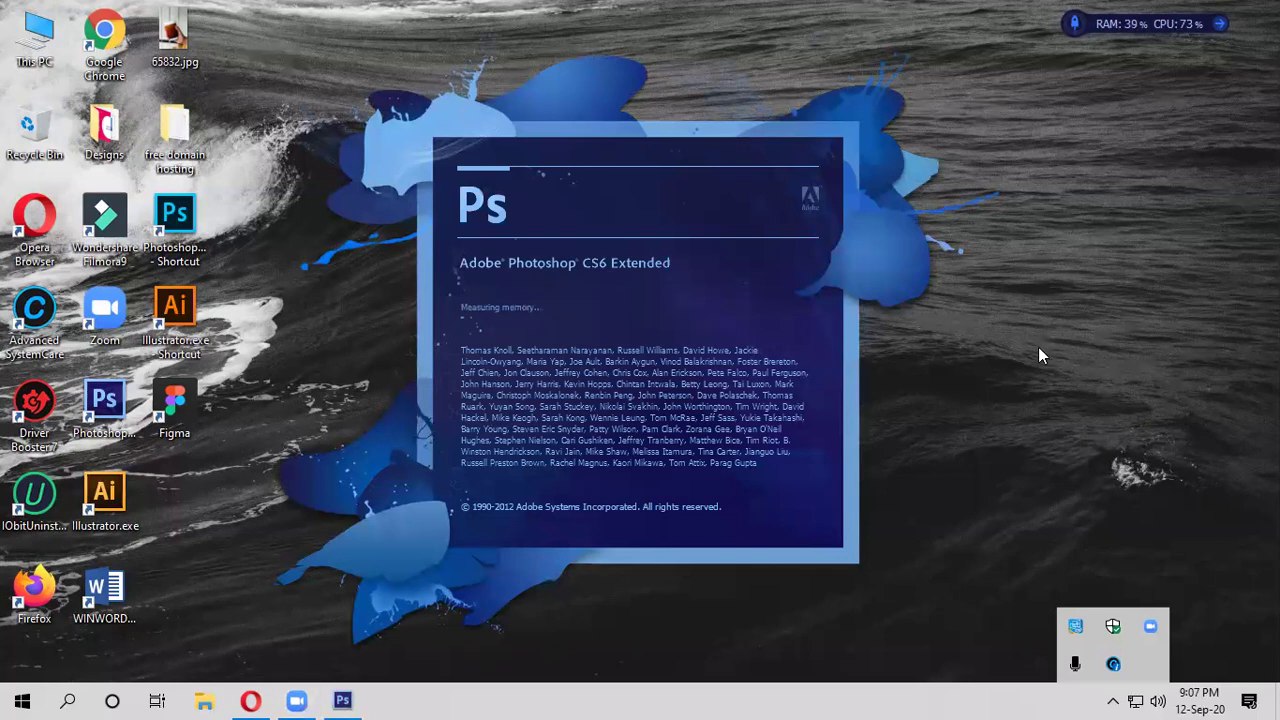
pyautogui.click(1115, 699)
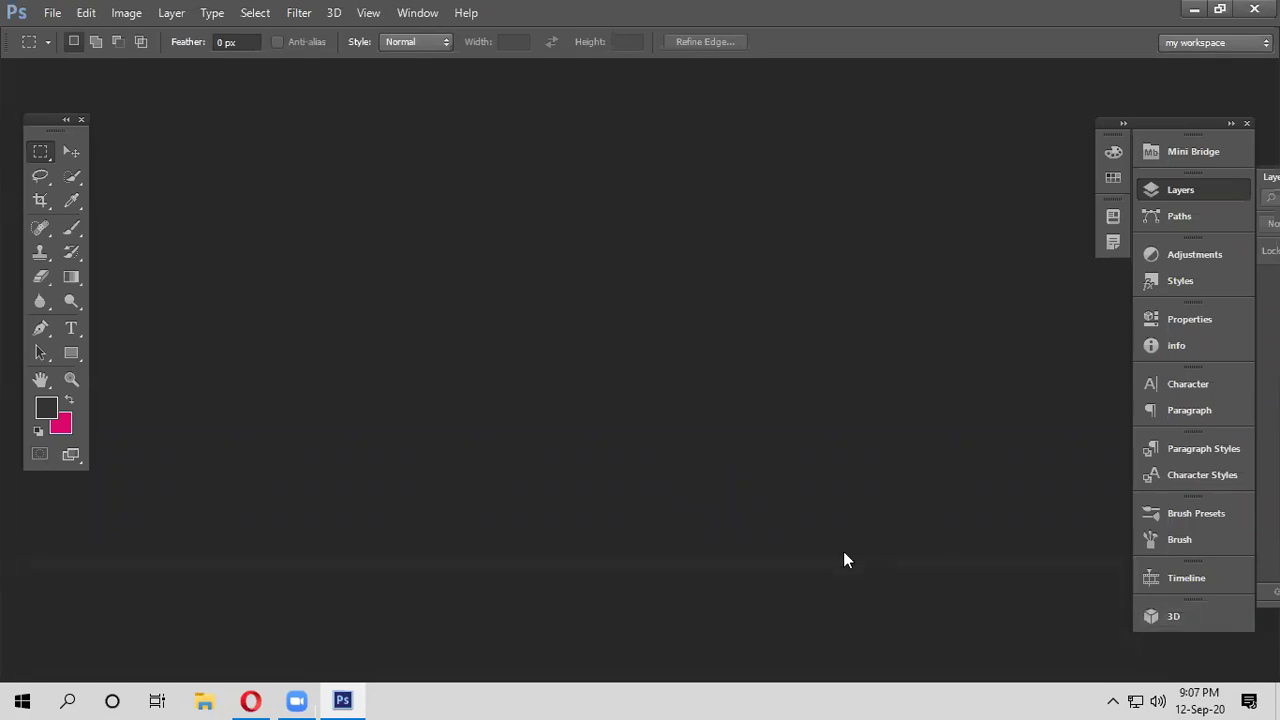
pyautogui.moveTo(250, 700)
pyautogui.click(1220, 186)
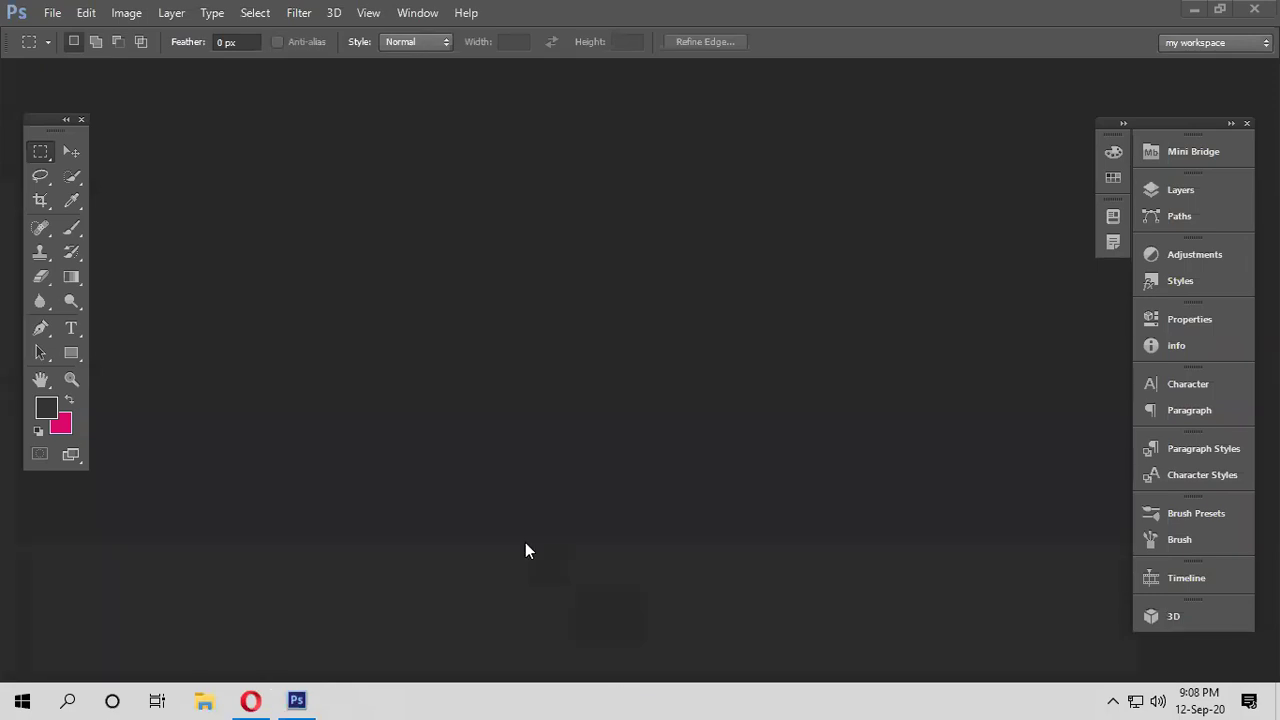
pyautogui.click(1117, 697)
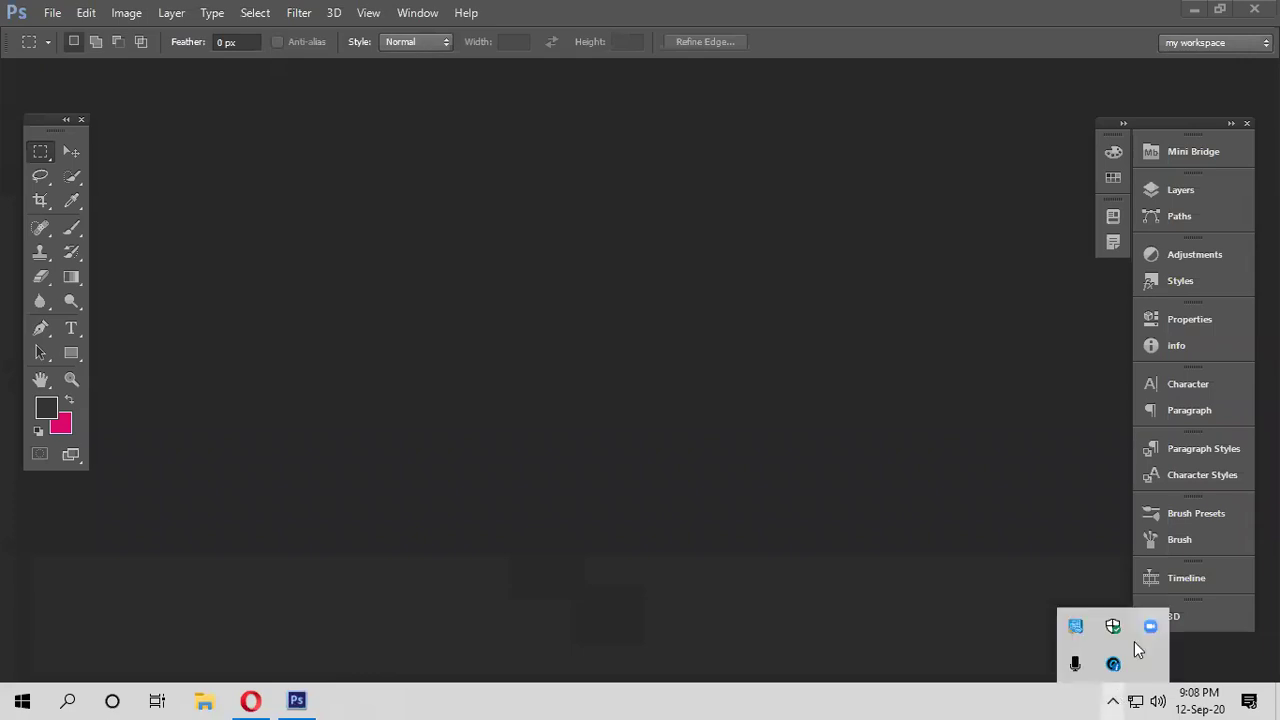
pyautogui.click(497, 540)
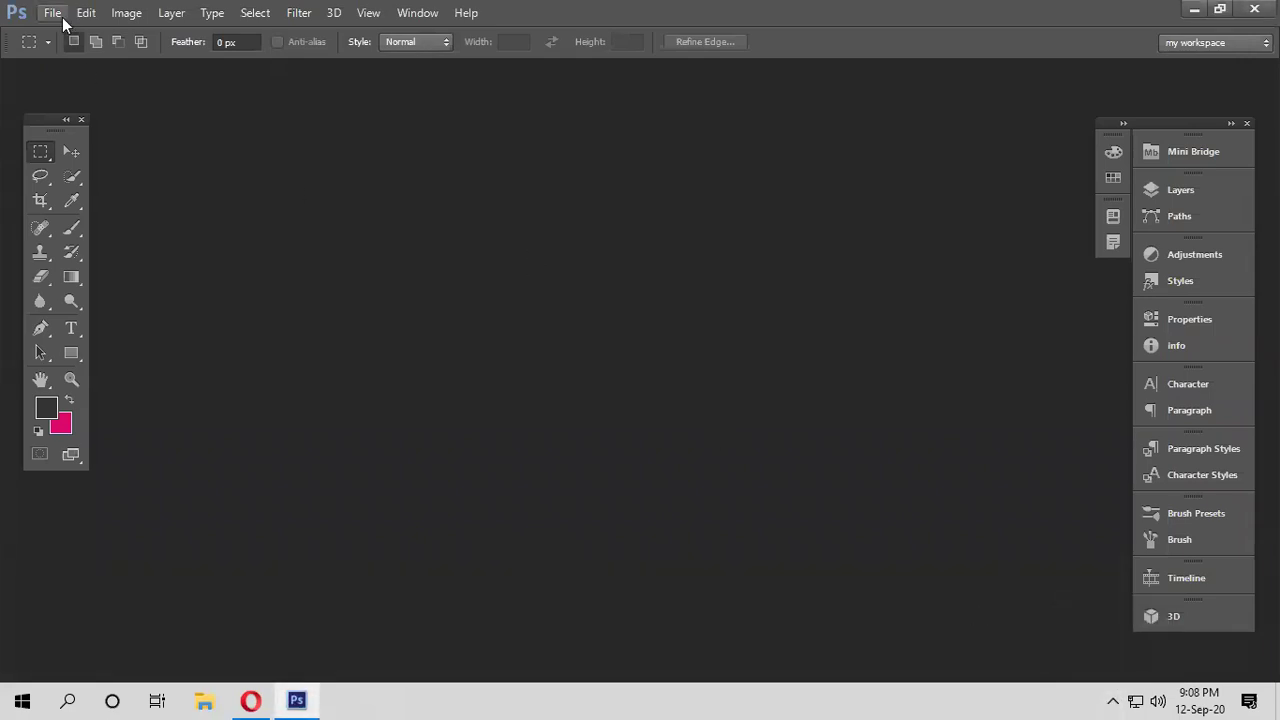
# Move the floating Tools panel and the collapsed panel group slightly closer to the options bar and the workspace edges
pyautogui.moveTo(52, 121); pyautogui.dragTo(51, 114)
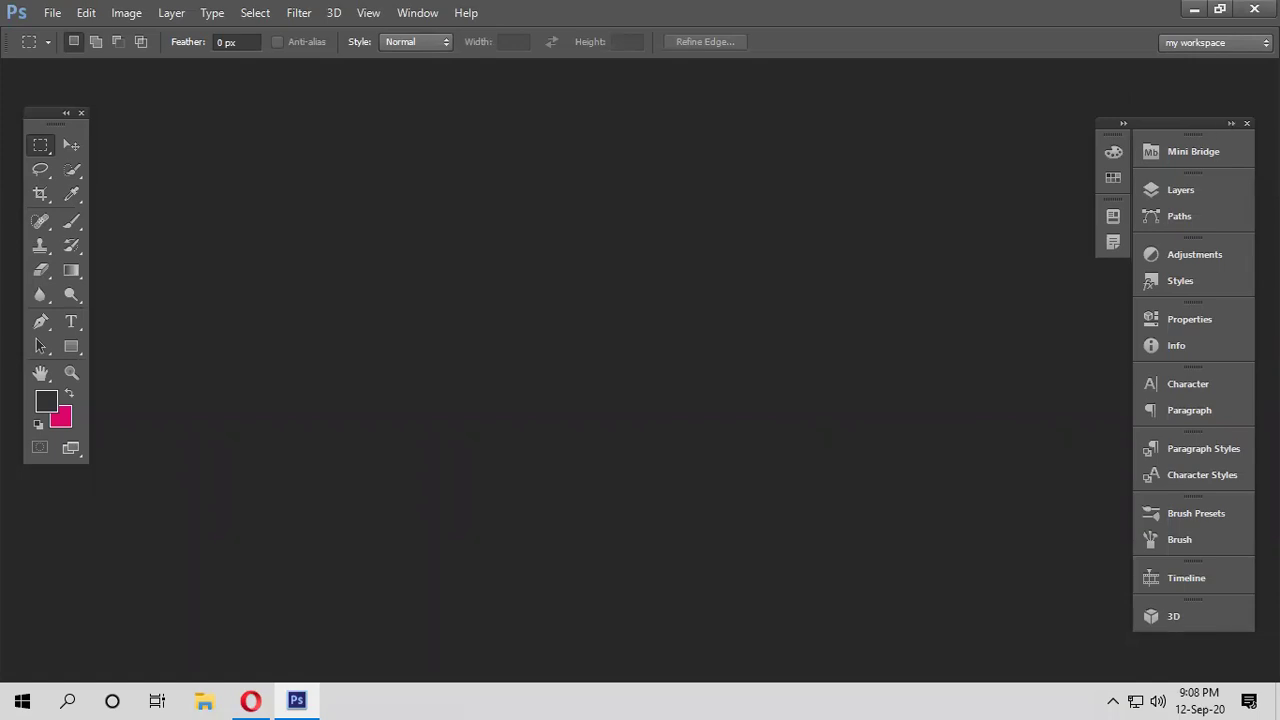
pyautogui.moveTo(1188, 124); pyautogui.dragTo(1196, 113)
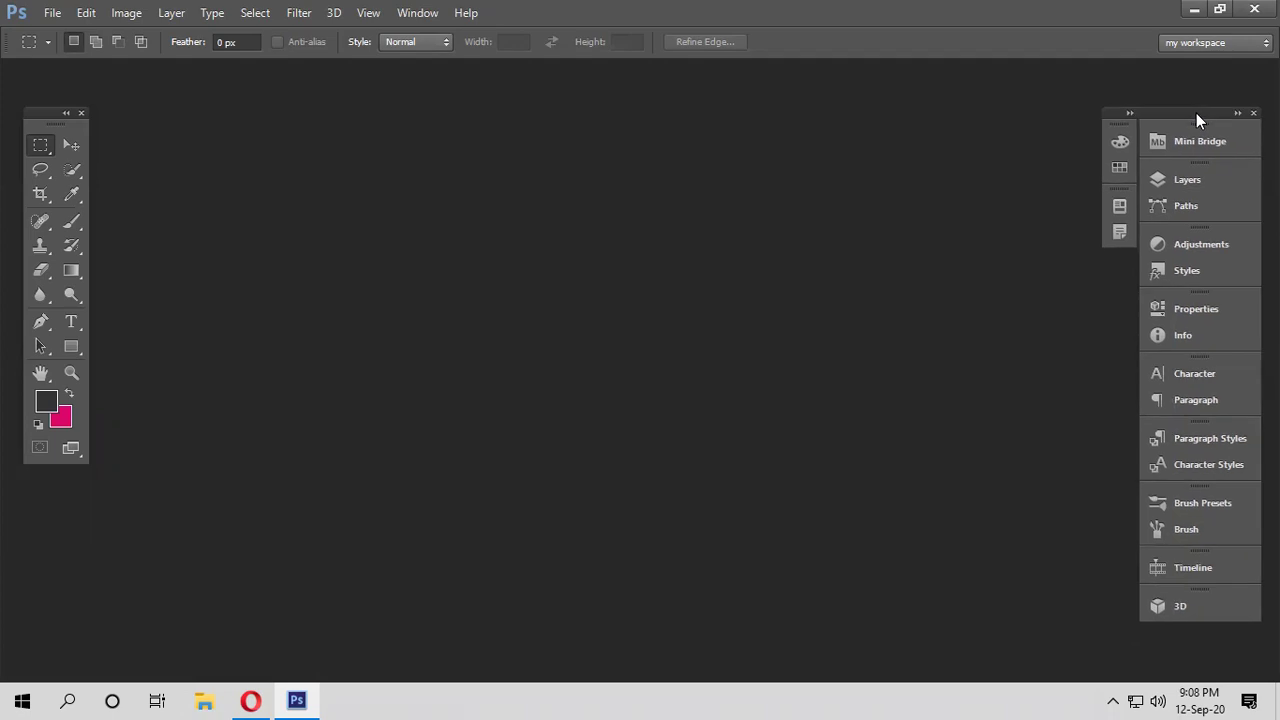
pyautogui.moveTo(41, 110); pyautogui.dragTo(39, 110)
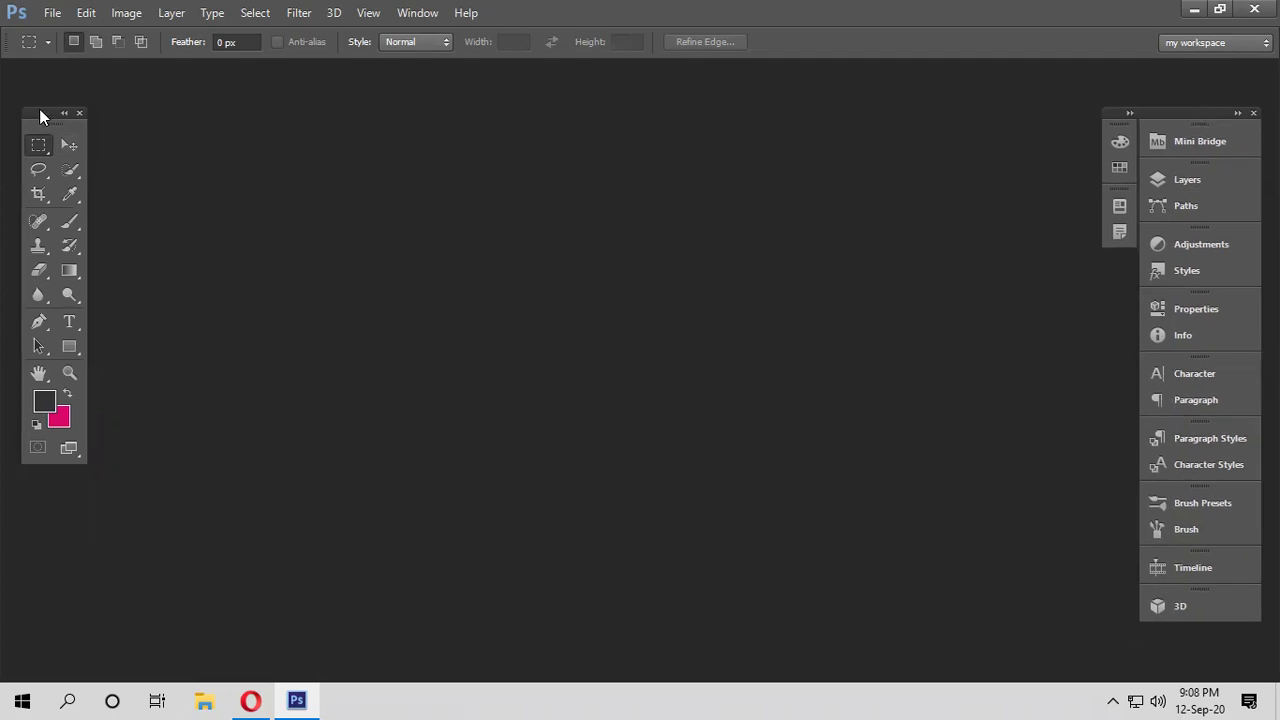
pyautogui.click(55, 13)
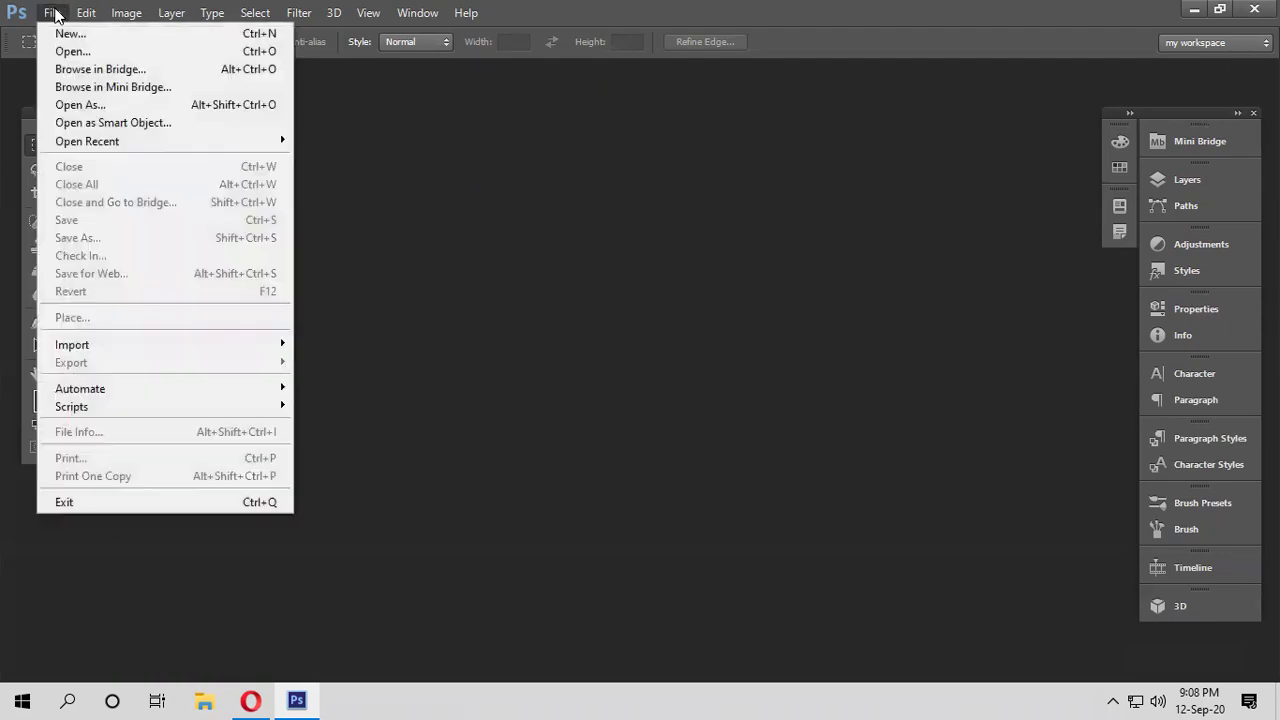
pyautogui.click(639, 251)
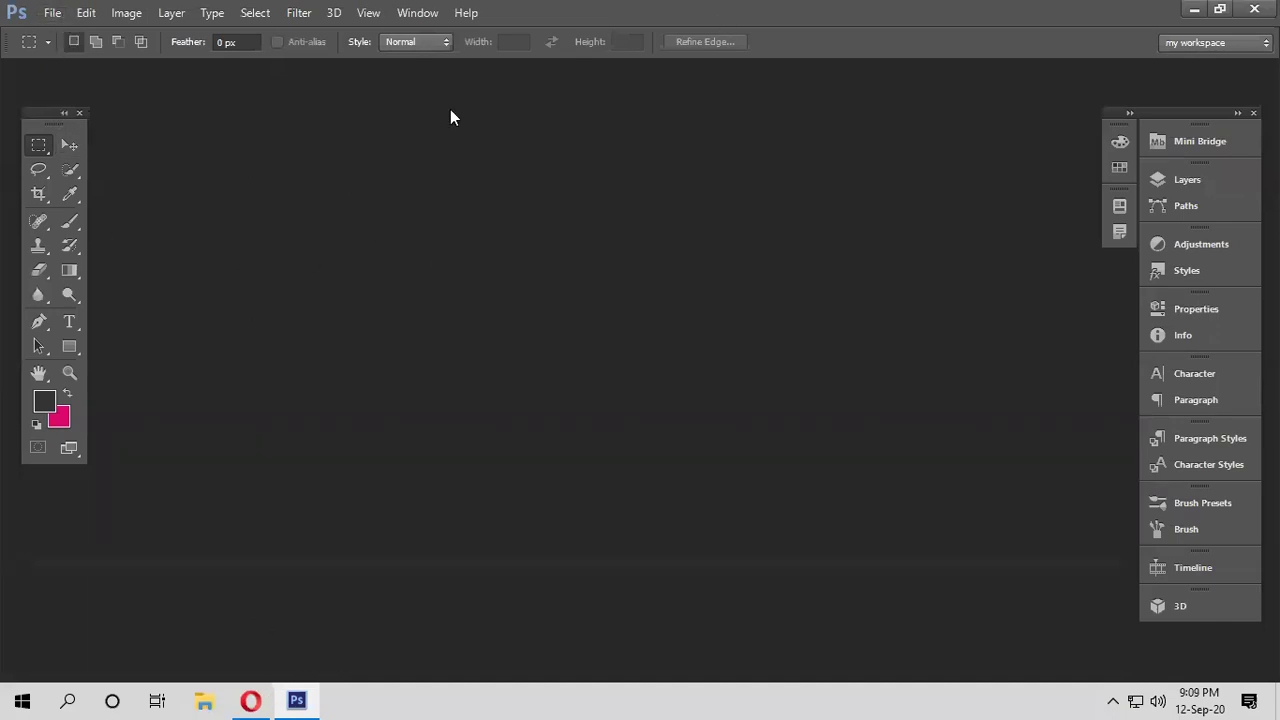
pyautogui.click(1112, 700)
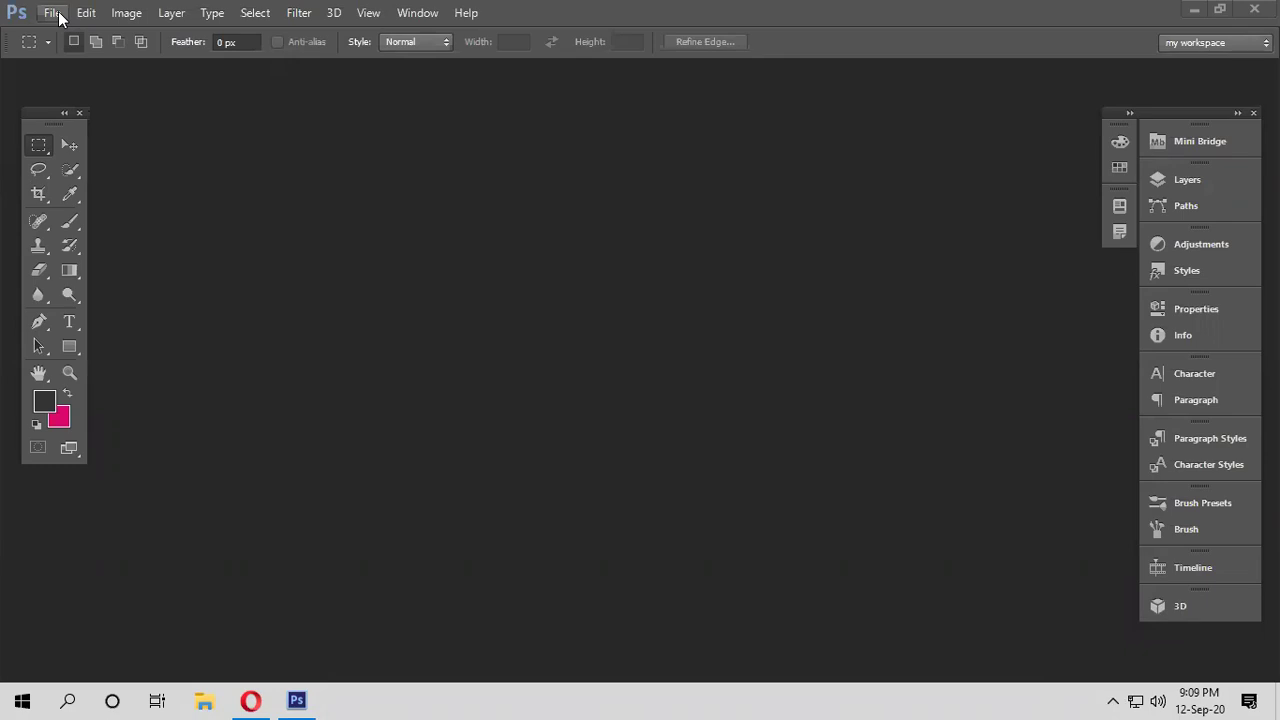
pyautogui.click(1113, 700)
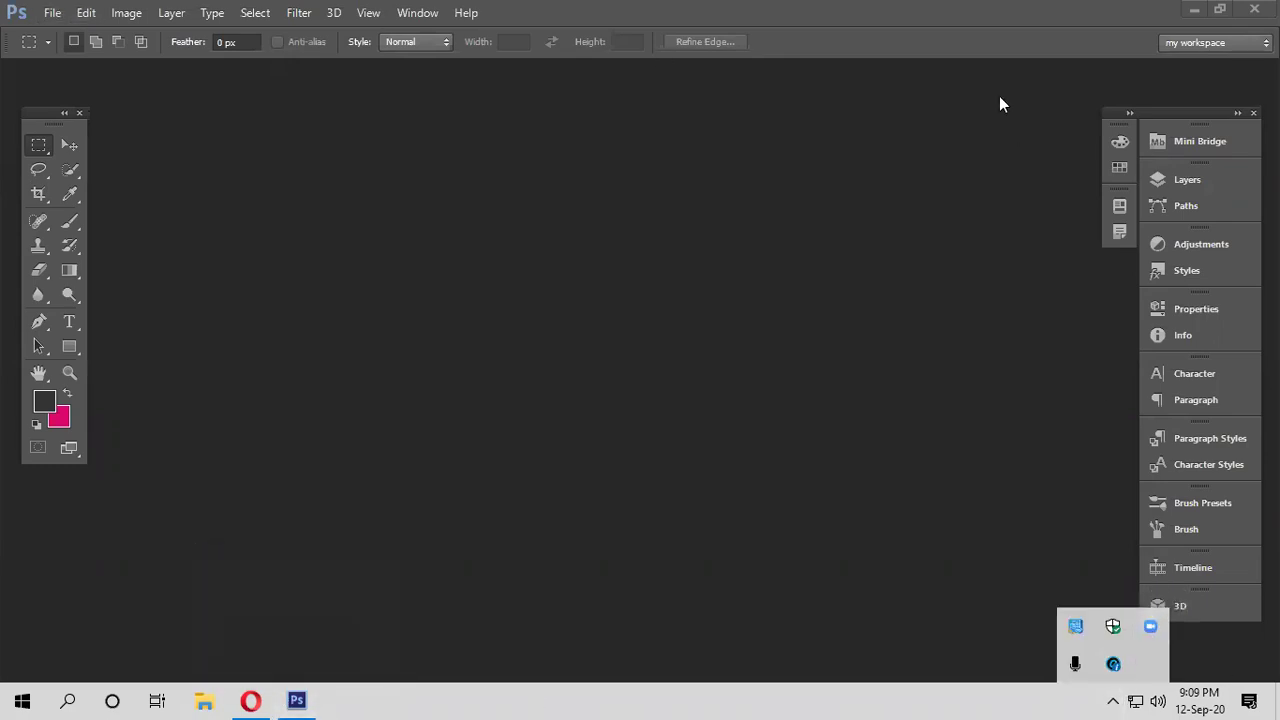
pyautogui.click(1150, 626)
pyautogui.click(572, 555)
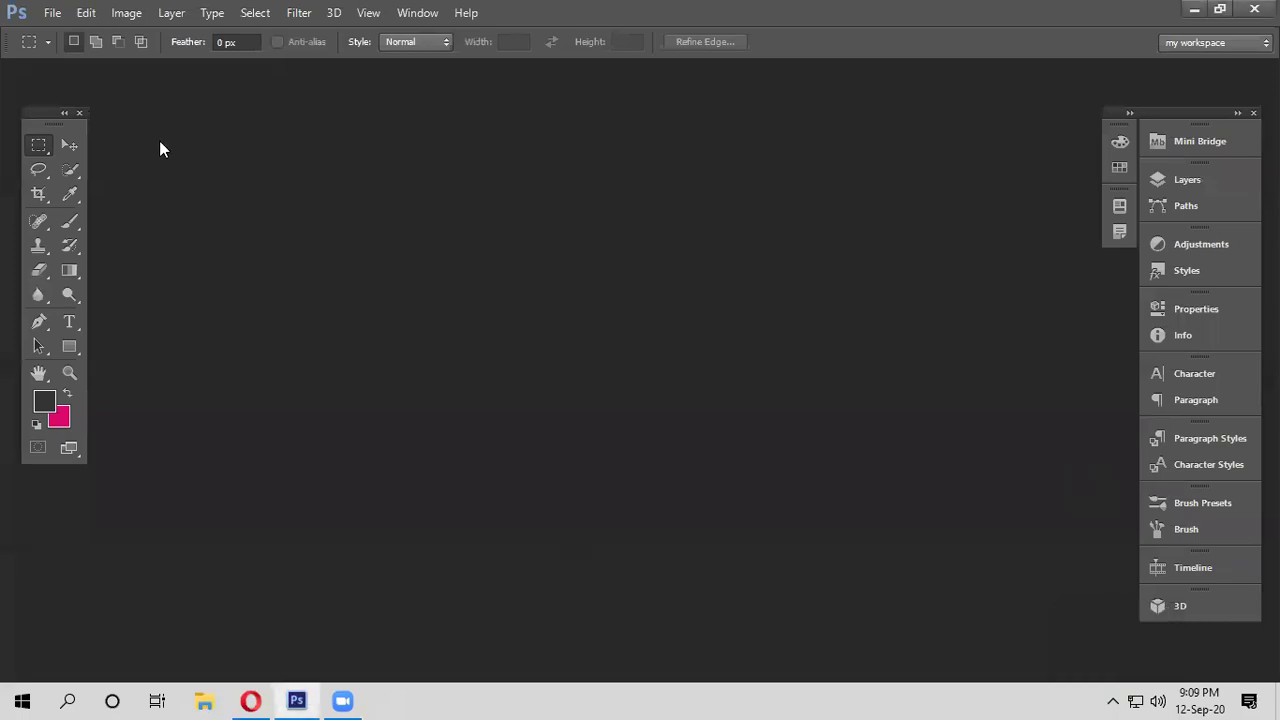
# Start a new document and set its size to 10 inches wide by 6 inches high
pyautogui.click(50, 12)
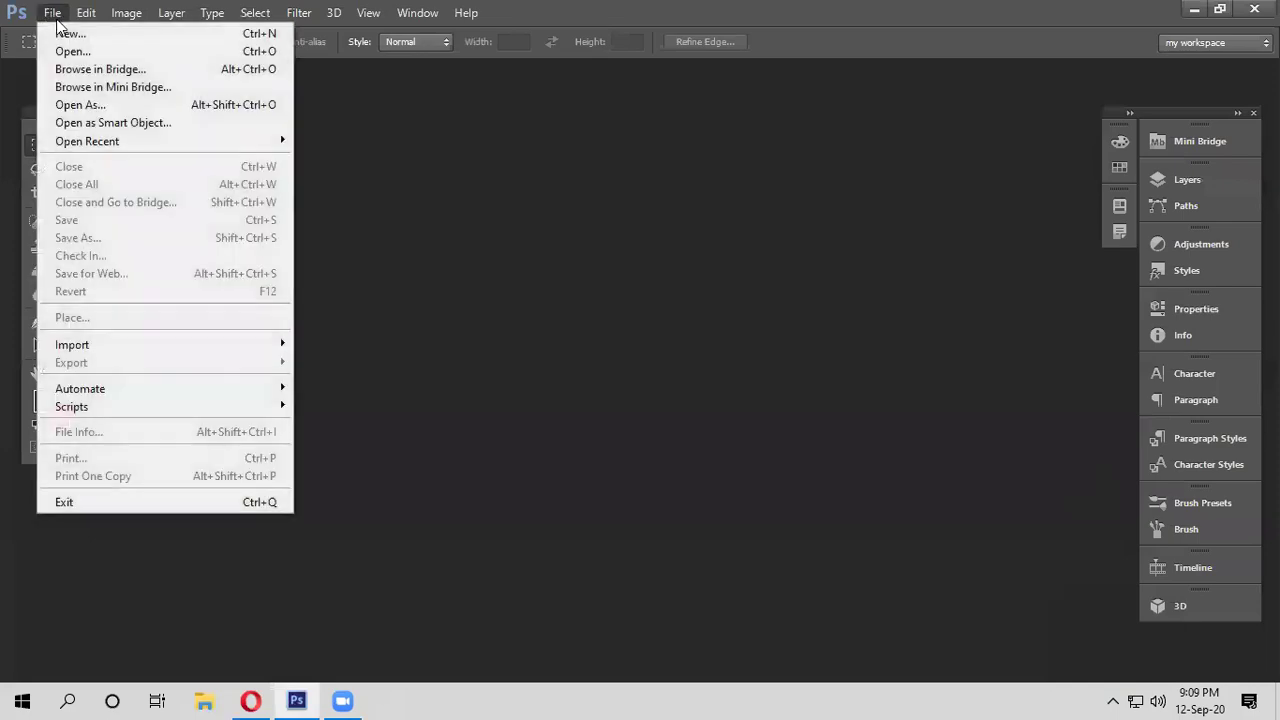
pyautogui.click(62, 36)
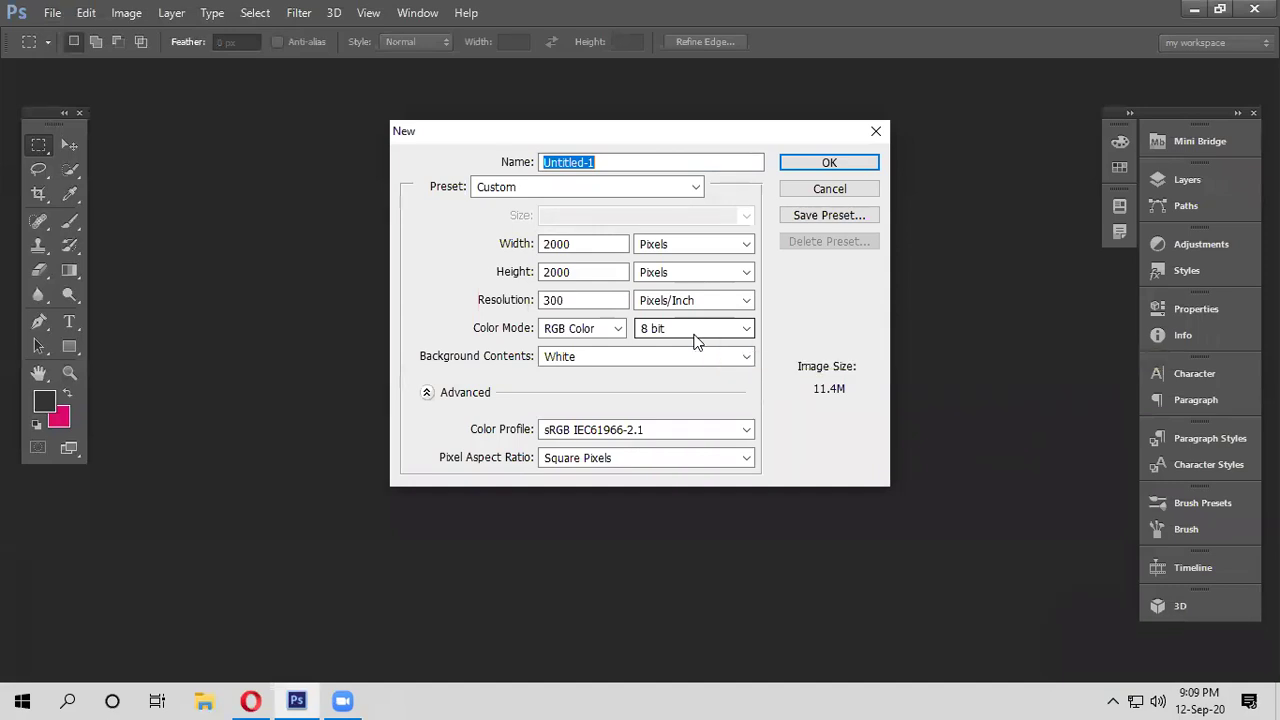
pyautogui.click(747, 251)
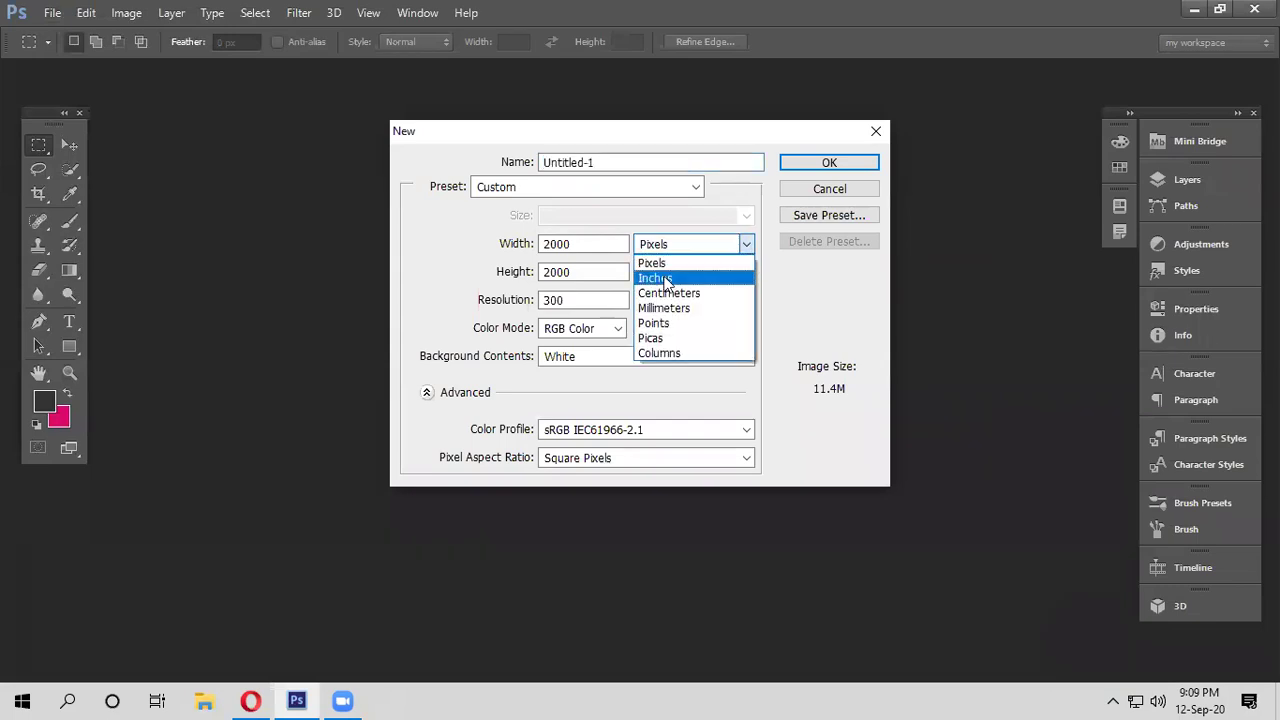
pyautogui.click(656, 278)
pyautogui.doubleClick(556, 244)
pyautogui.write('10')
pyautogui.press('Tab')
pyautogui.press('Tab')
pyautogui.write('6')
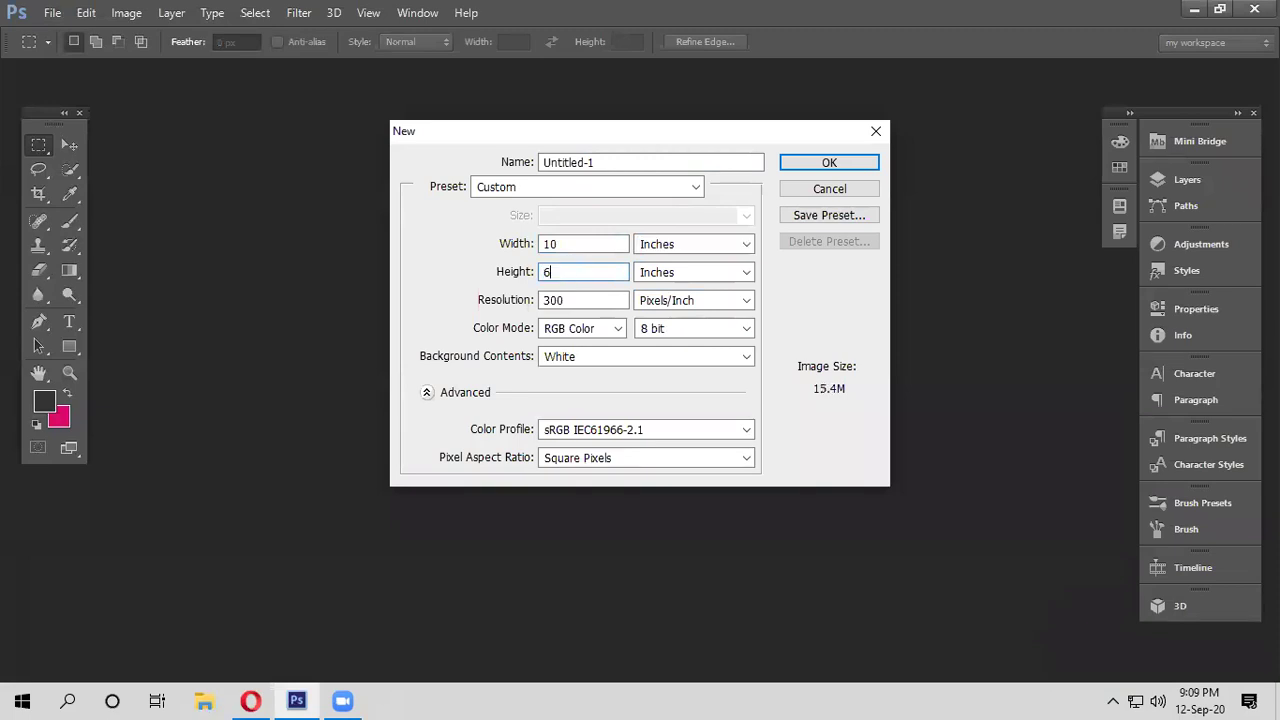
# Set the new document's resolution to 300 Pixels/Inch
pyautogui.click(567, 300)
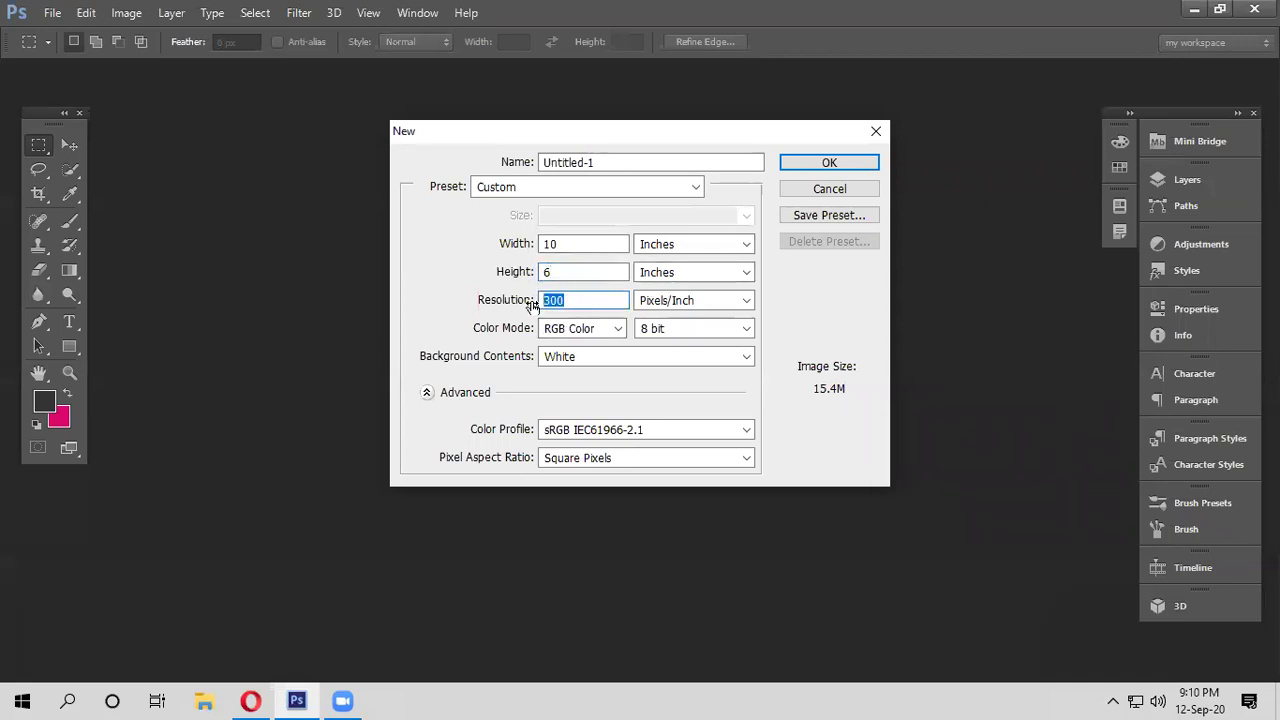
pyautogui.write('300')
pyautogui.click(668, 304)
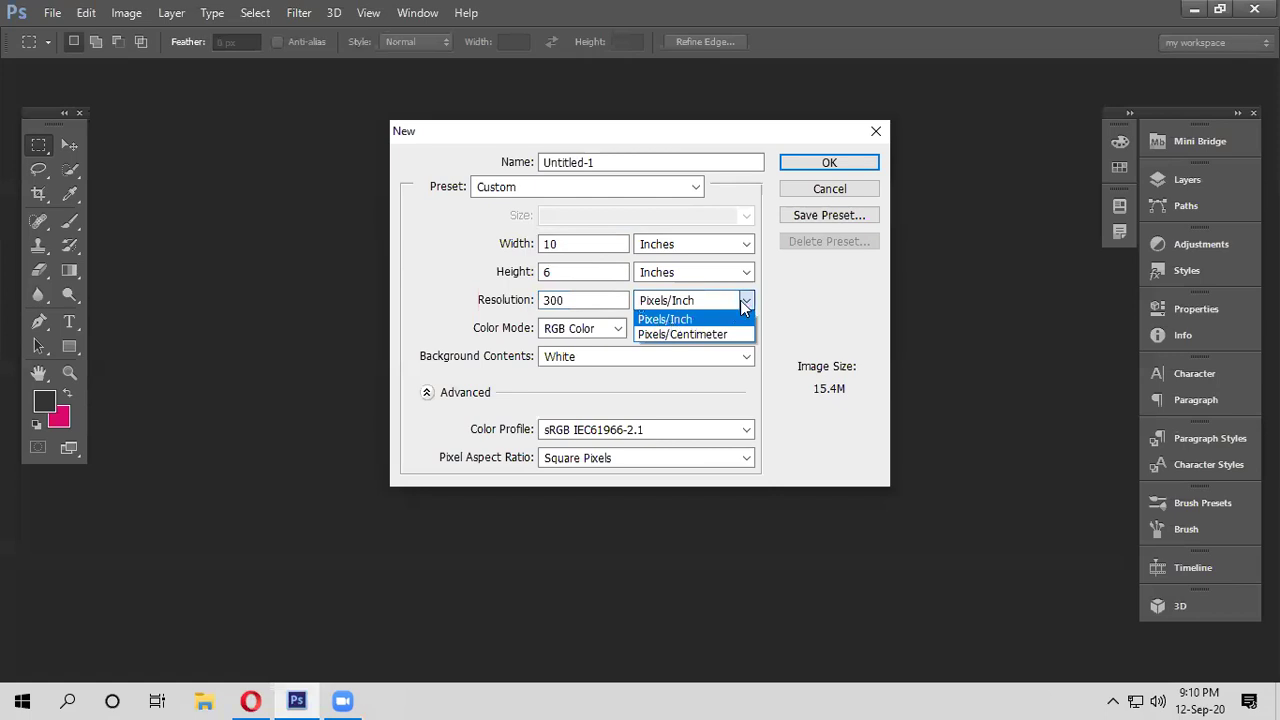
pyautogui.click(744, 304)
pyautogui.doubleClick(571, 302)
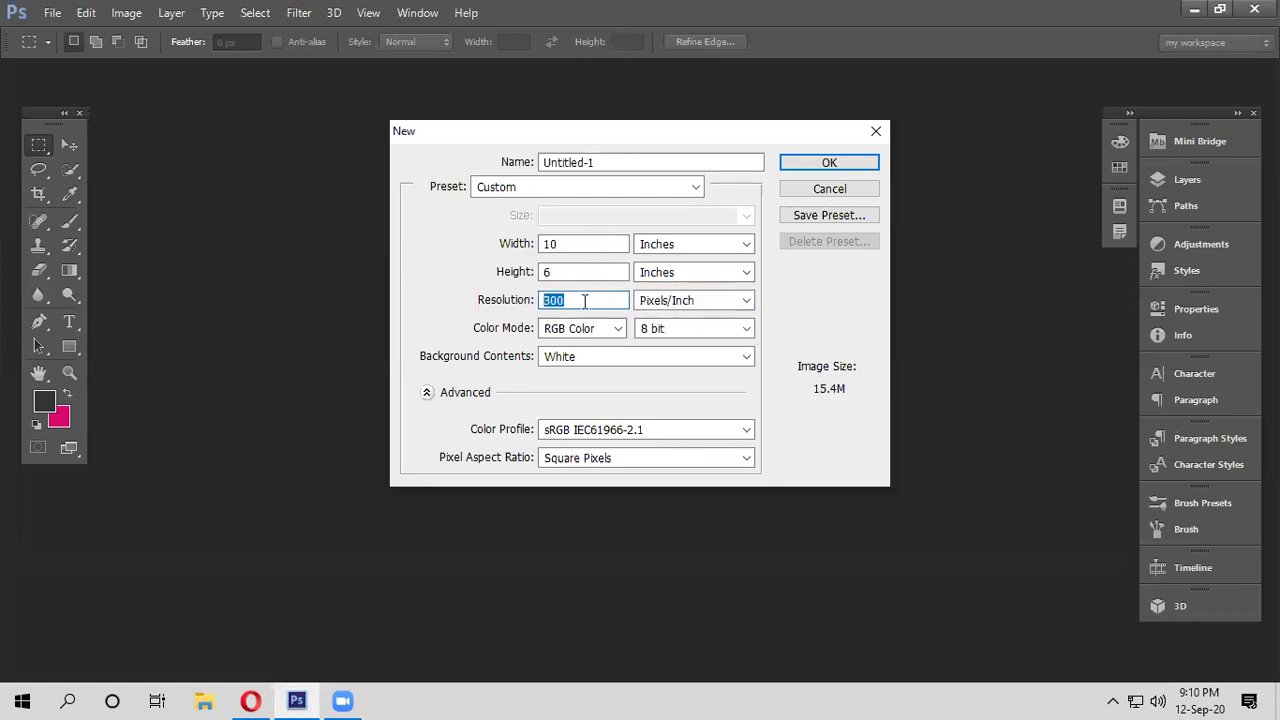
pyautogui.write('300')
# Choose RGB Color as the new document's color mode with a depth of 8 bit
pyautogui.click(618, 332)
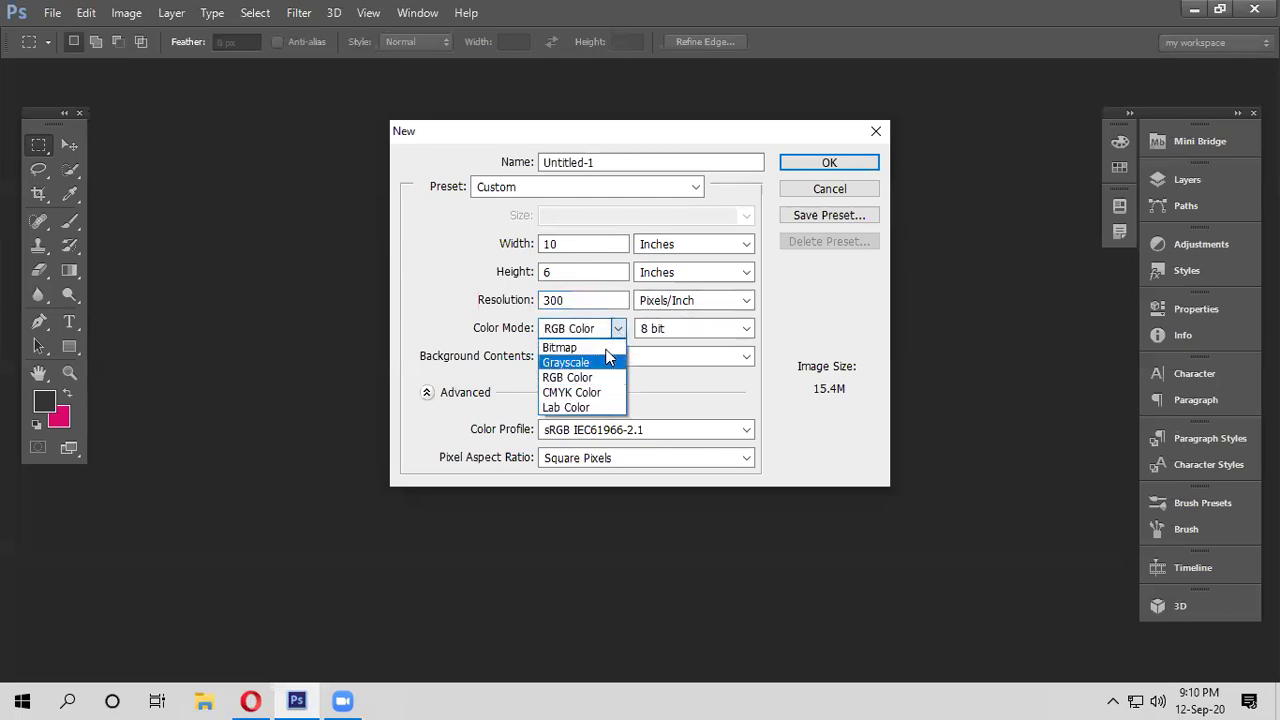
pyautogui.click(556, 378)
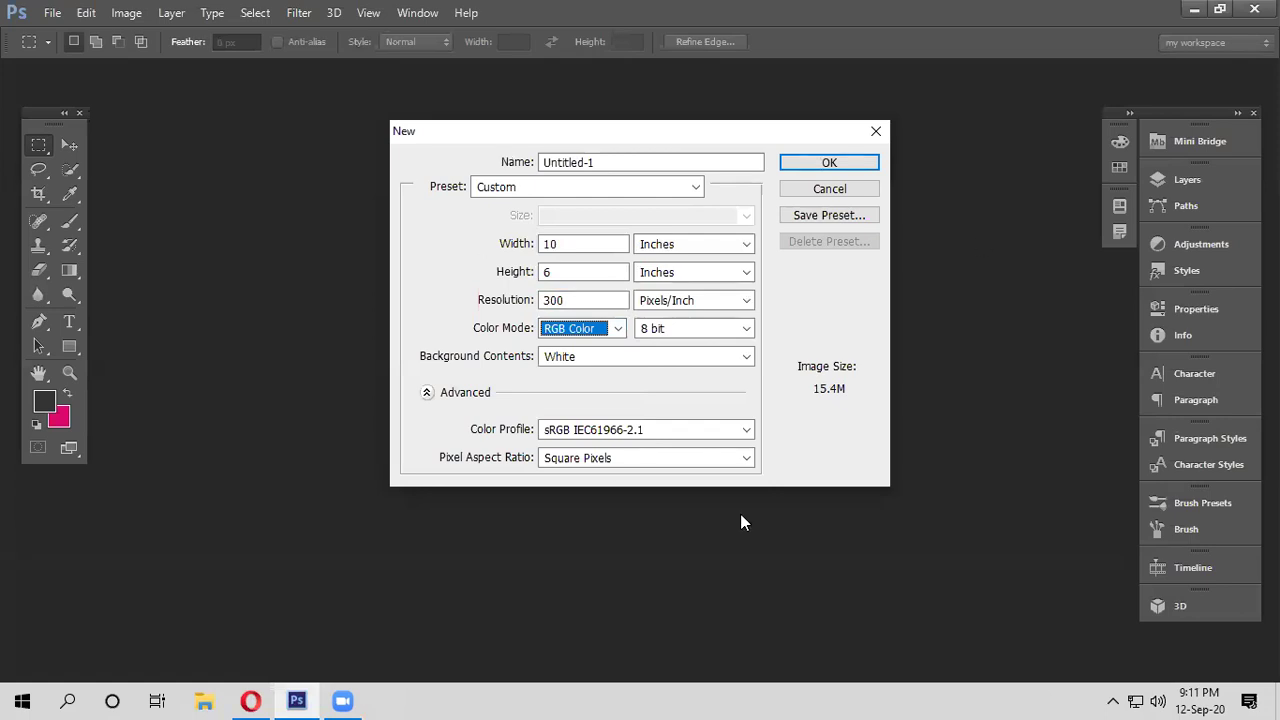
pyautogui.moveTo(731, 137); pyautogui.dragTo(721, 138)
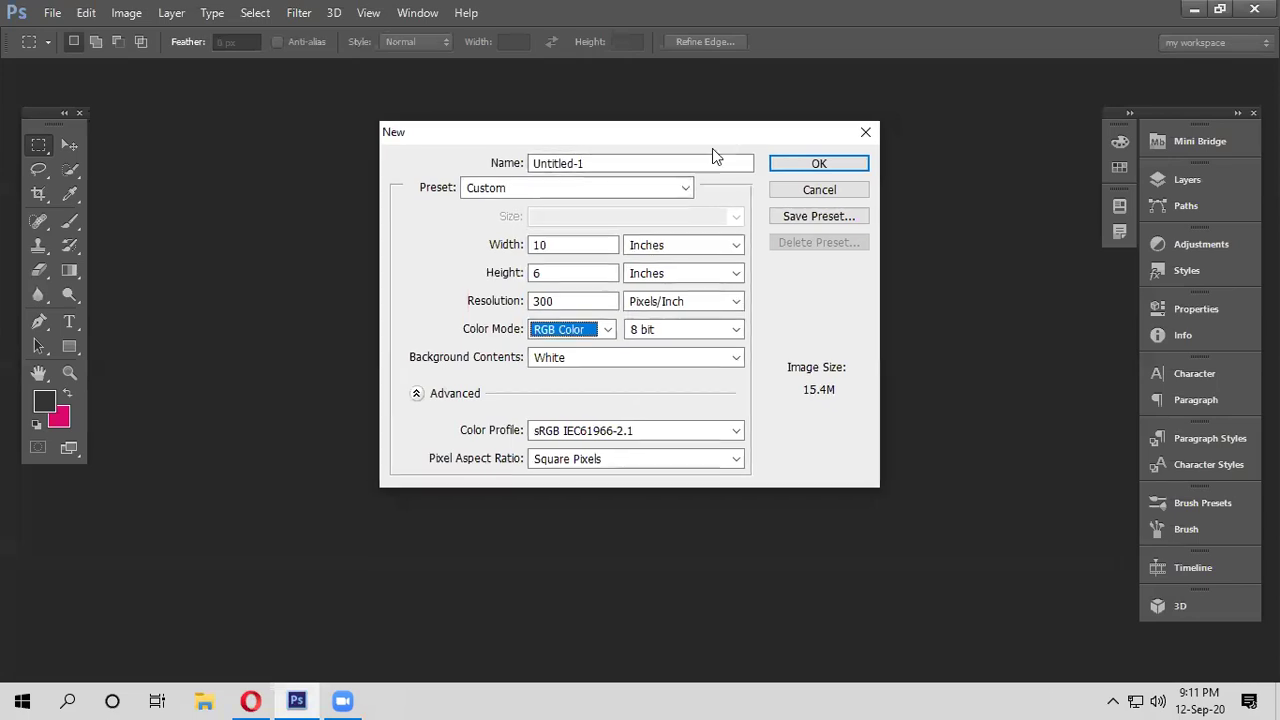
pyautogui.click(608, 333)
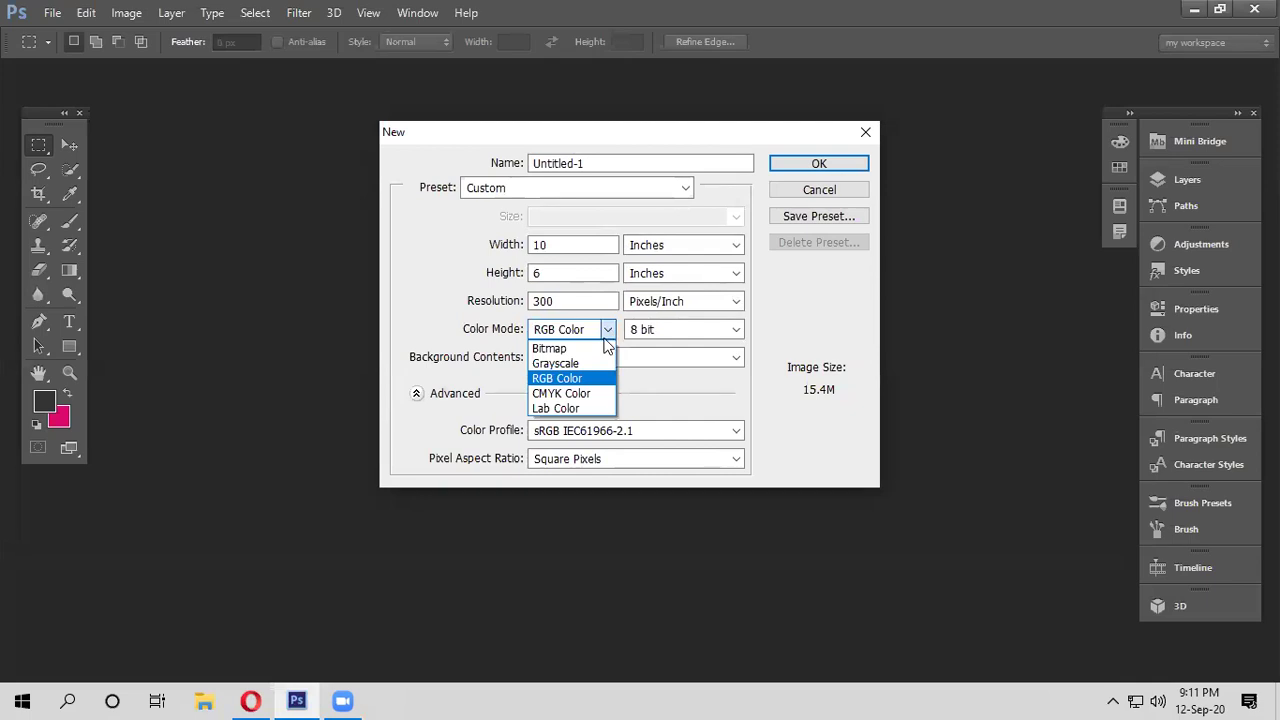
pyautogui.click(568, 384)
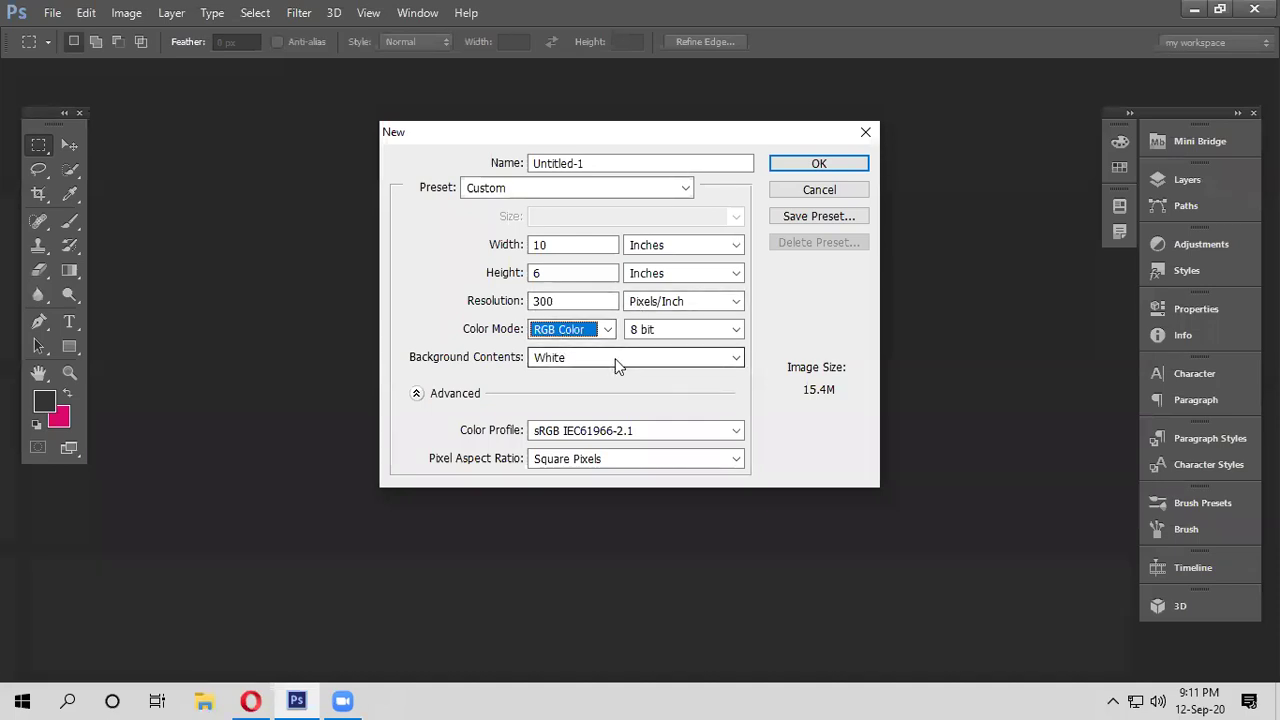
pyautogui.click(708, 333)
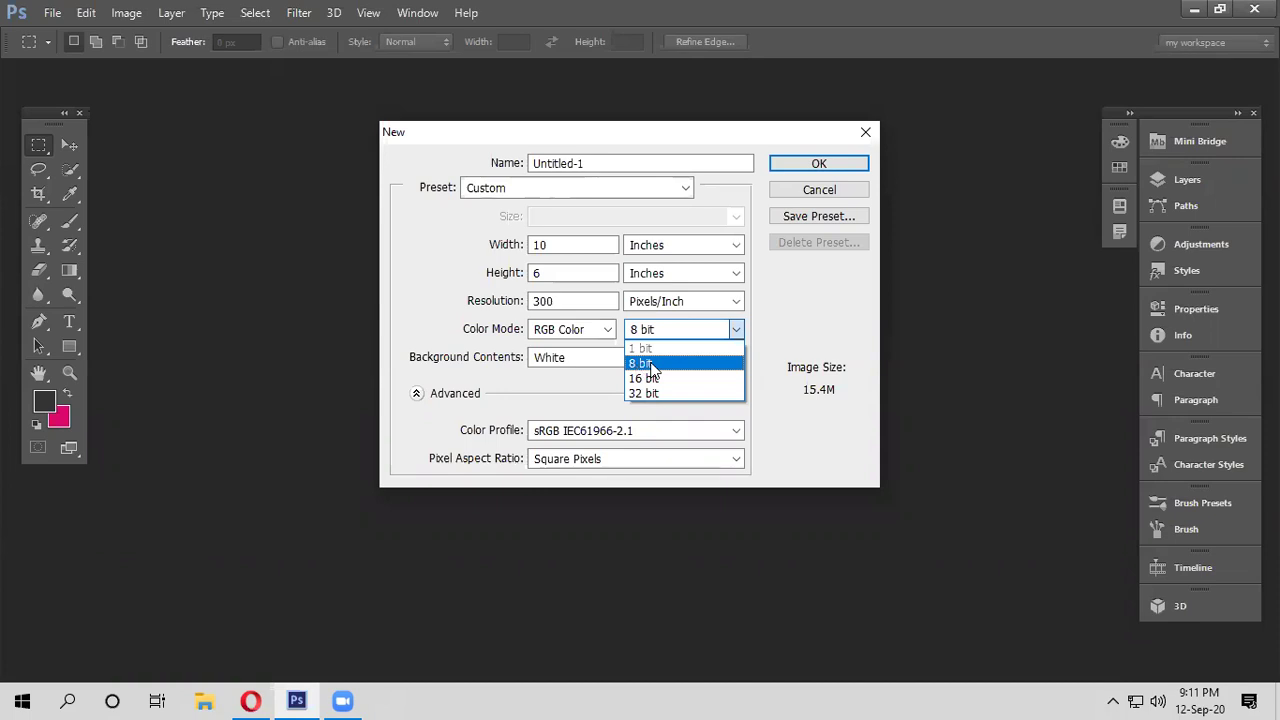
pyautogui.click(645, 364)
# Set the background contents to White and create the document, leaving the advanced options as they are
pyautogui.click(640, 356)
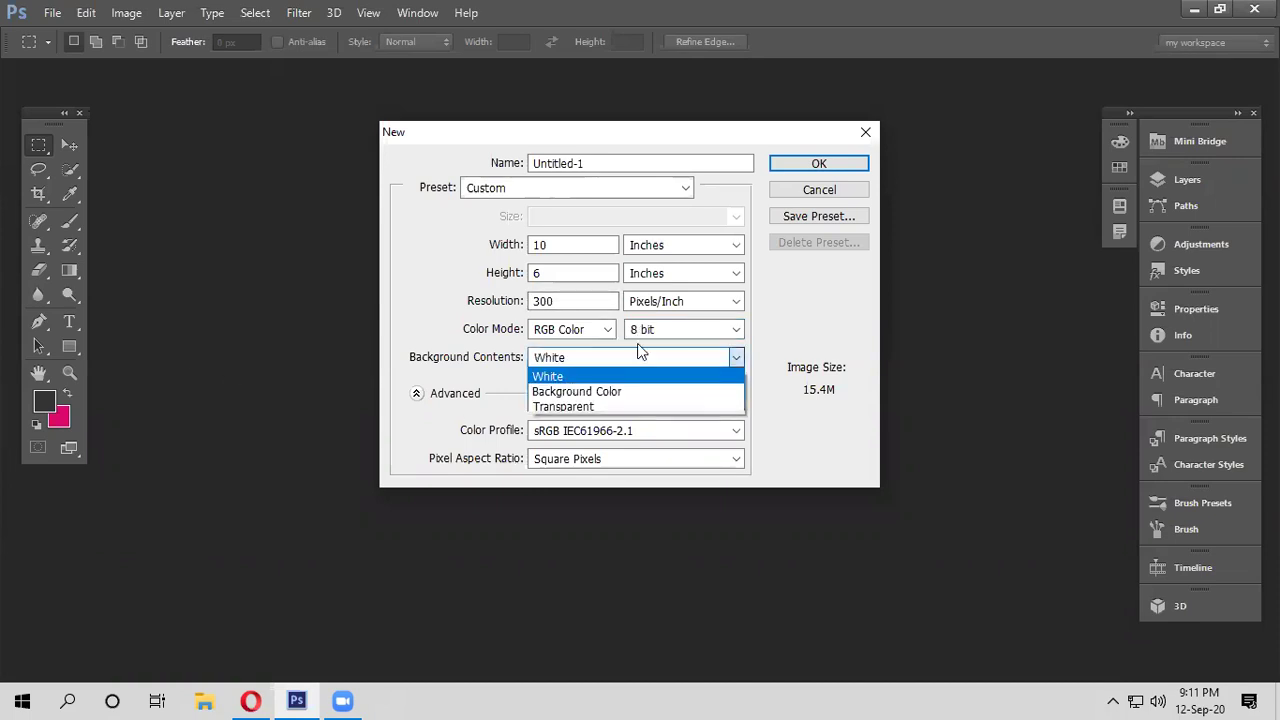
pyautogui.click(575, 377)
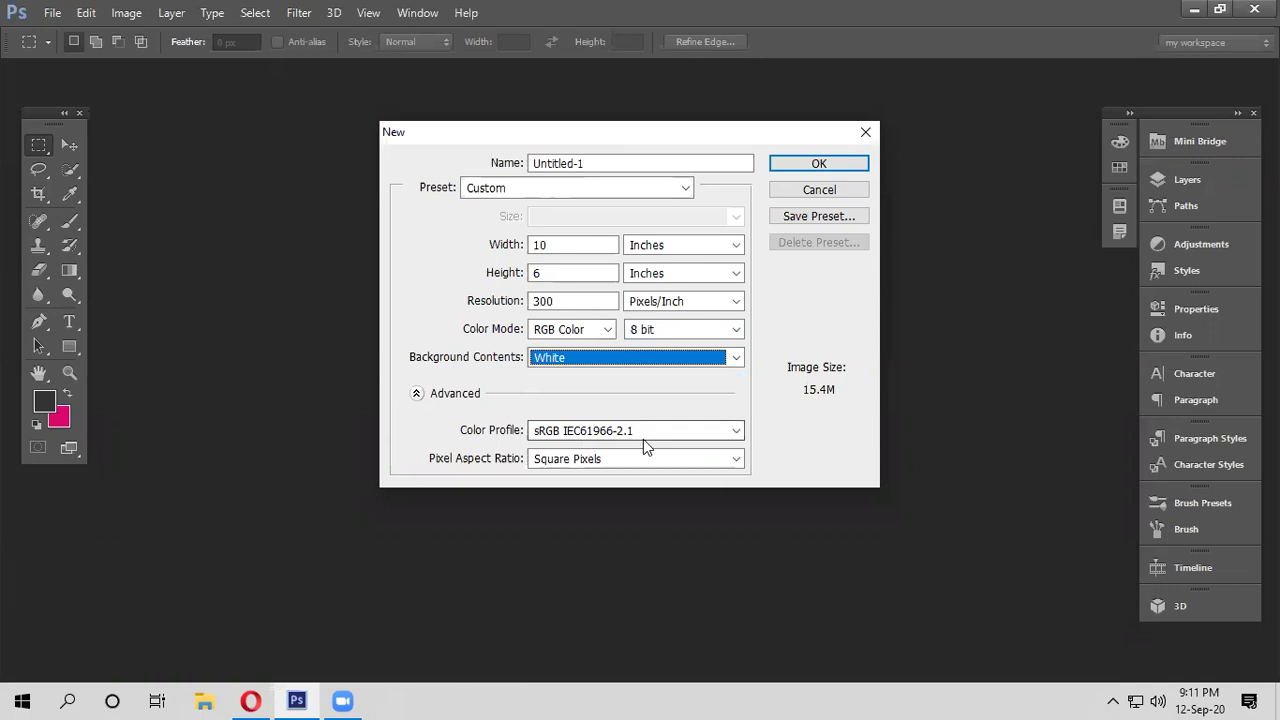
pyautogui.click(417, 394)
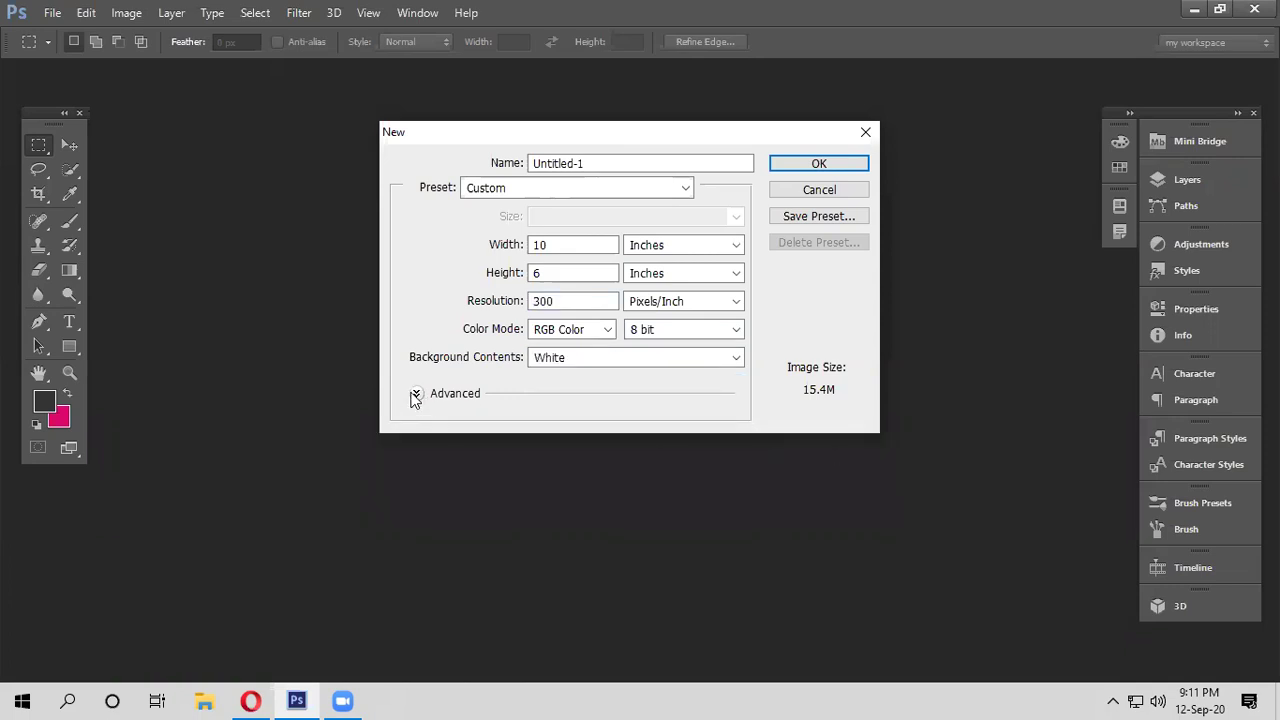
pyautogui.click(417, 394)
pyautogui.click(772, 172)
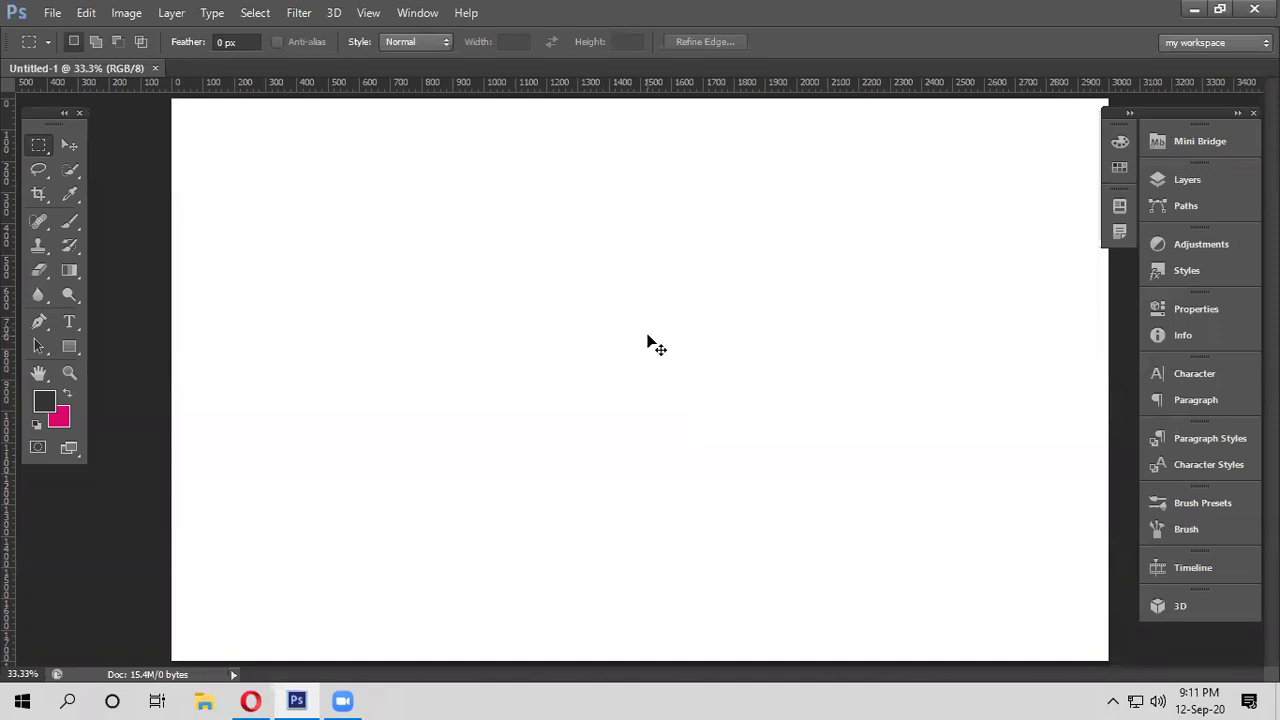
# Show the whole canvas clear of the panels at 25% and nudge the floating panel group slightly inward
pyautogui.hotkey('ctrl', '-')
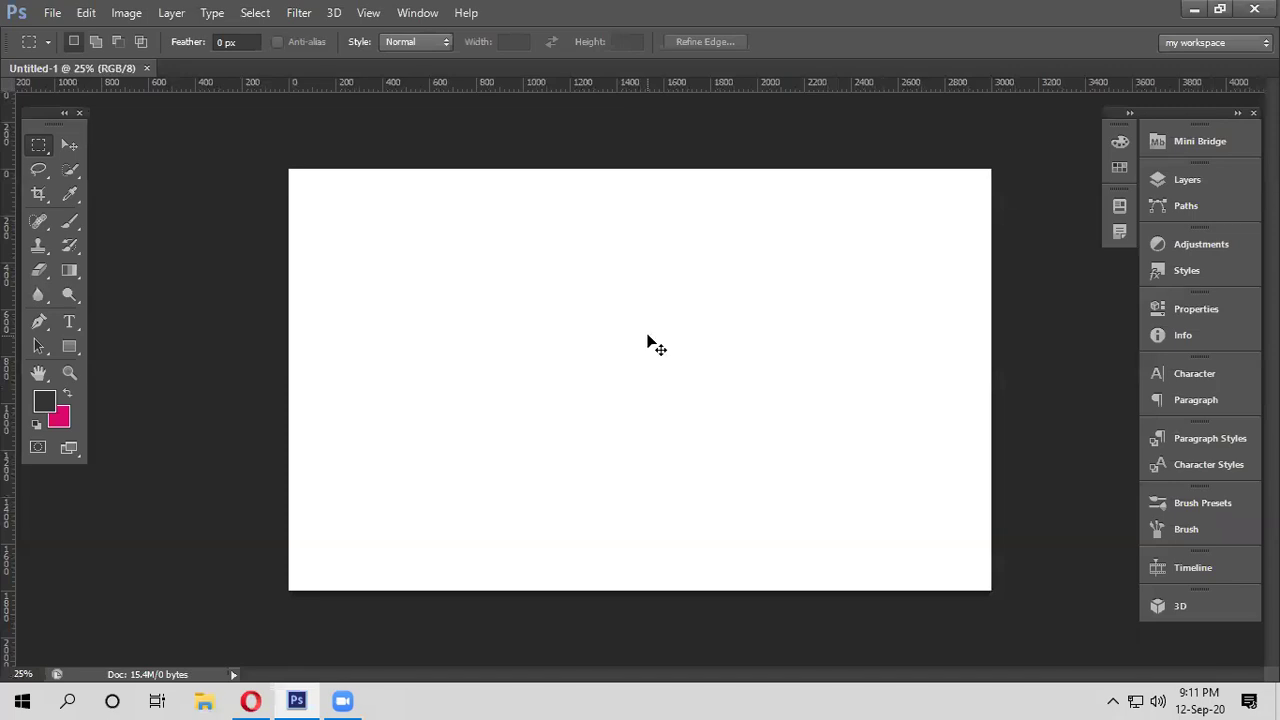
pyautogui.hotkey('ctrl', '-')
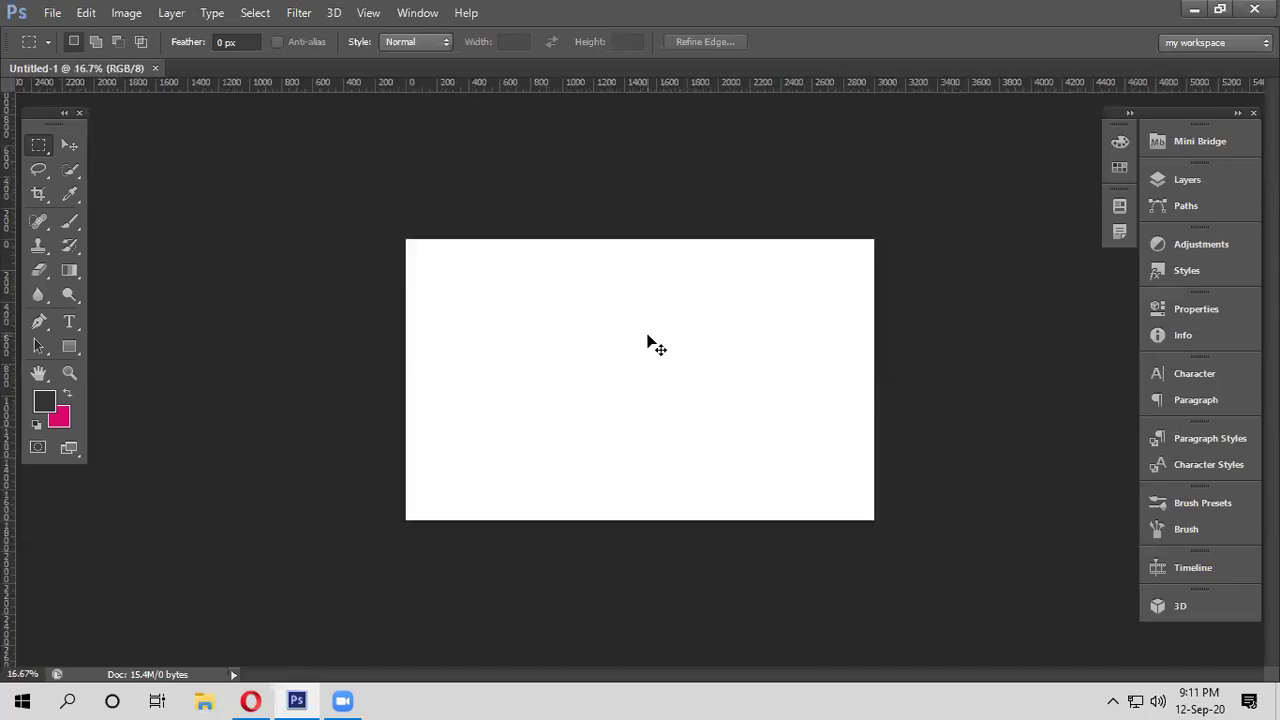
pyautogui.hotkey('ctrl', '+')
pyautogui.hotkey('ctrl', '+')
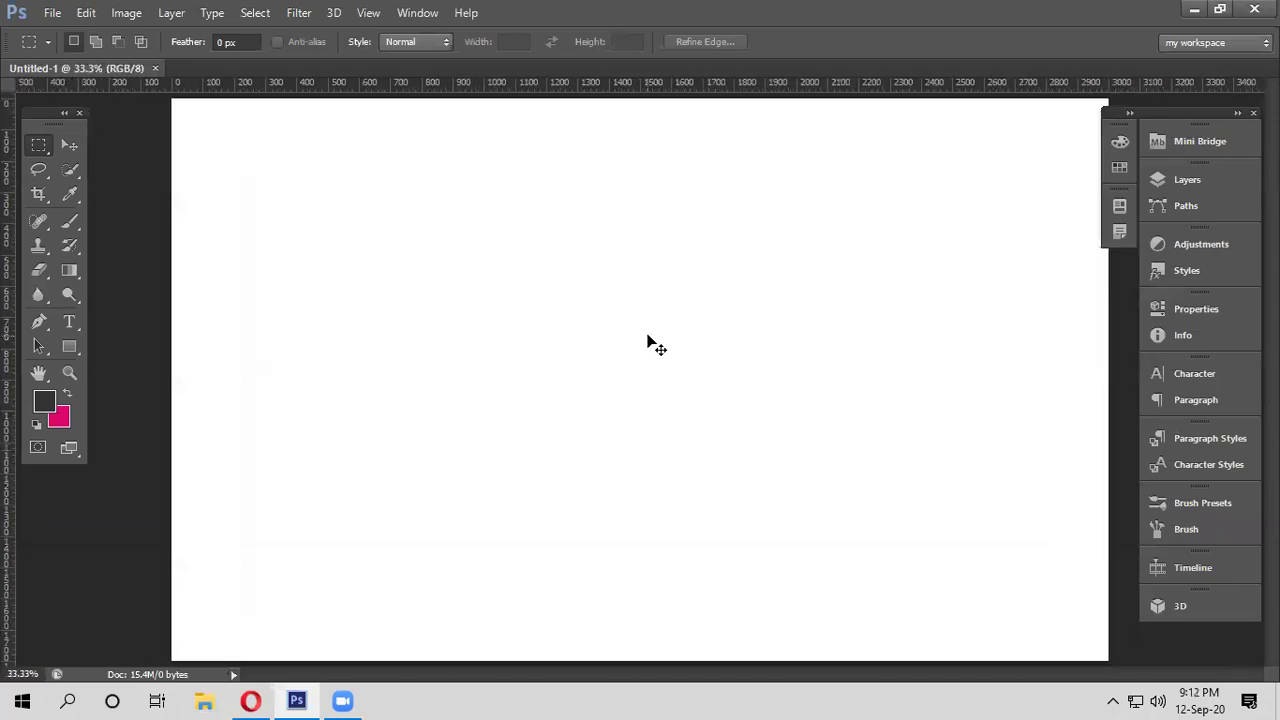
pyautogui.hotkey('ctrl', '-')
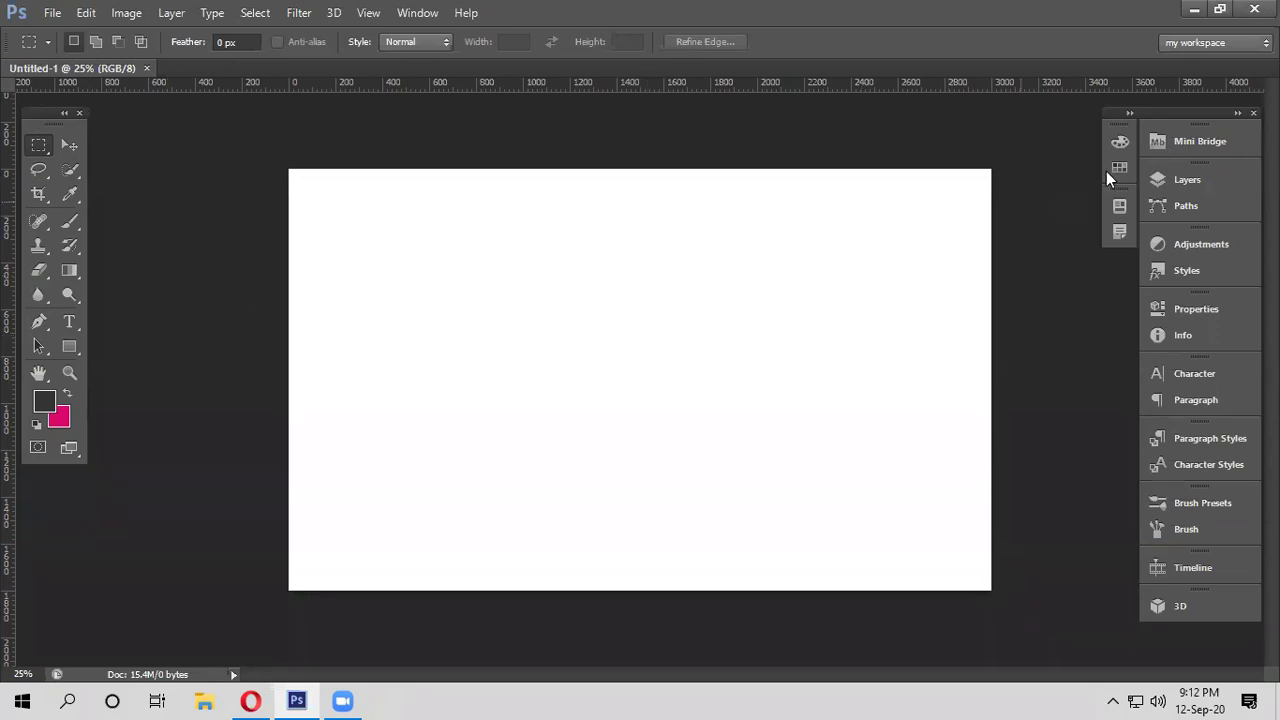
pyautogui.moveTo(1188, 110); pyautogui.dragTo(1181, 115)
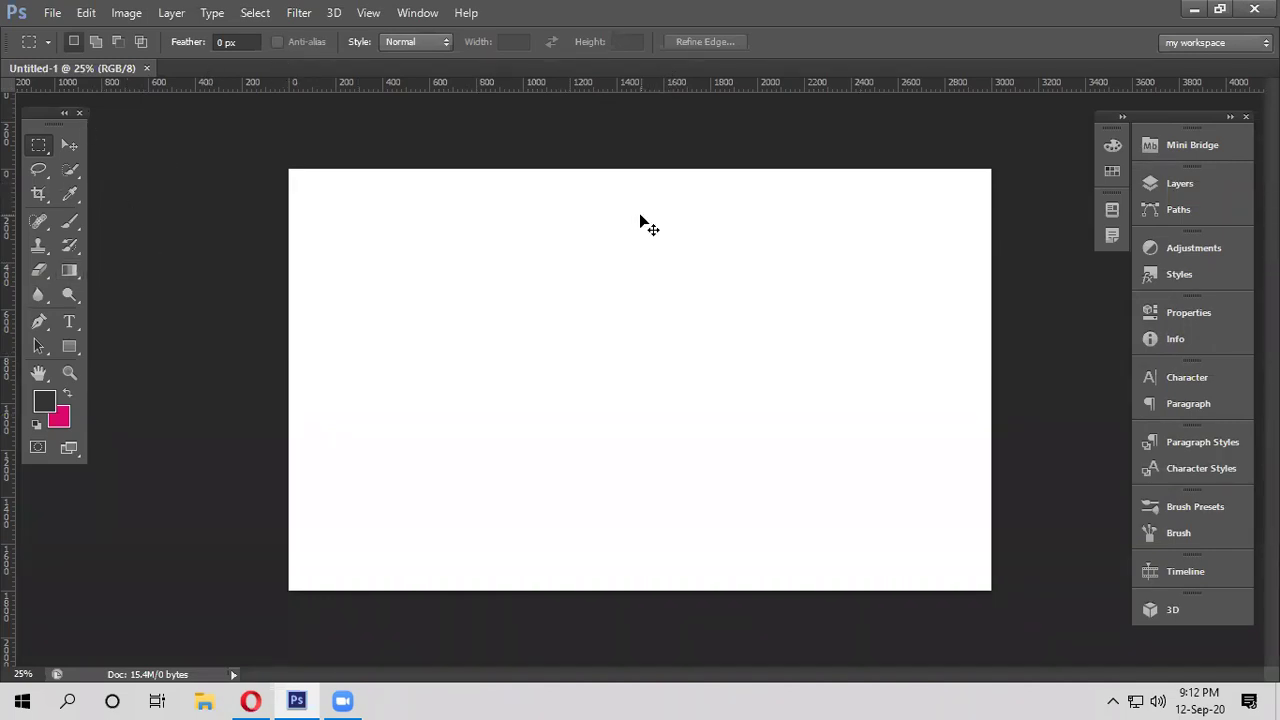
# Toggle the rulers off and back on twice, leaving them shown around the canvas
pyautogui.hotkey('ctrl', 'r')
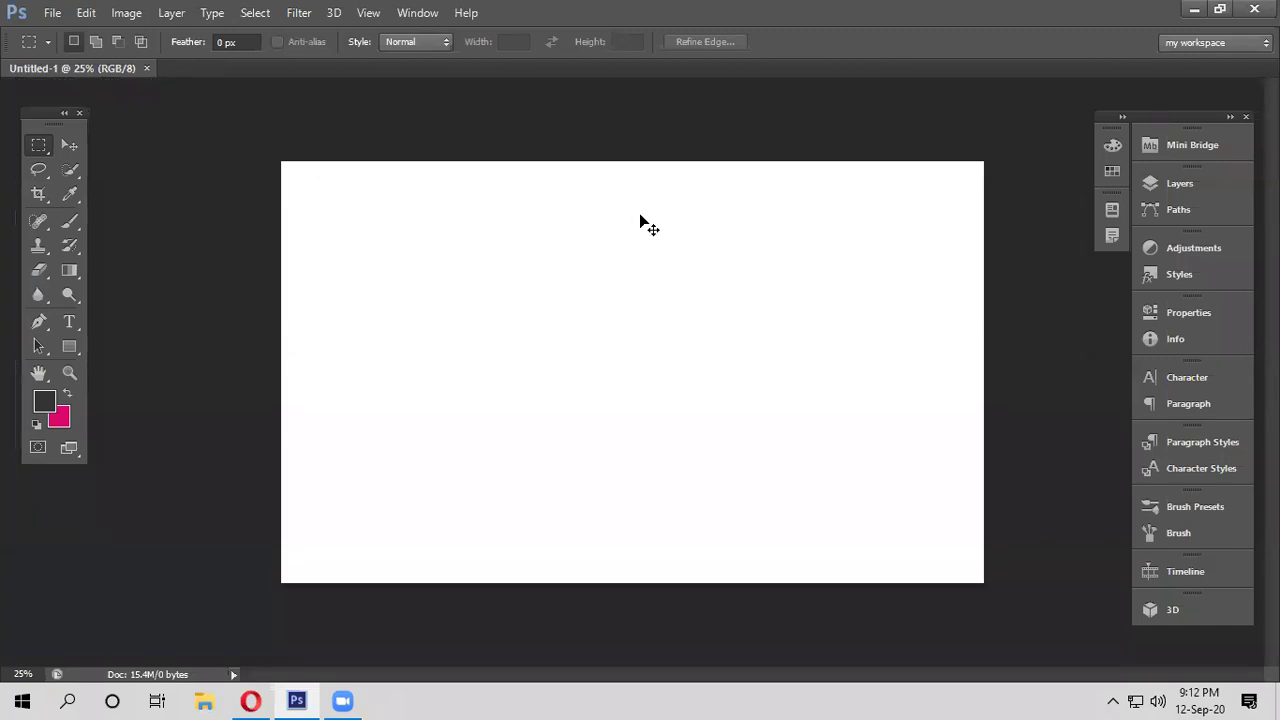
pyautogui.hotkey('ctrl', 'r')
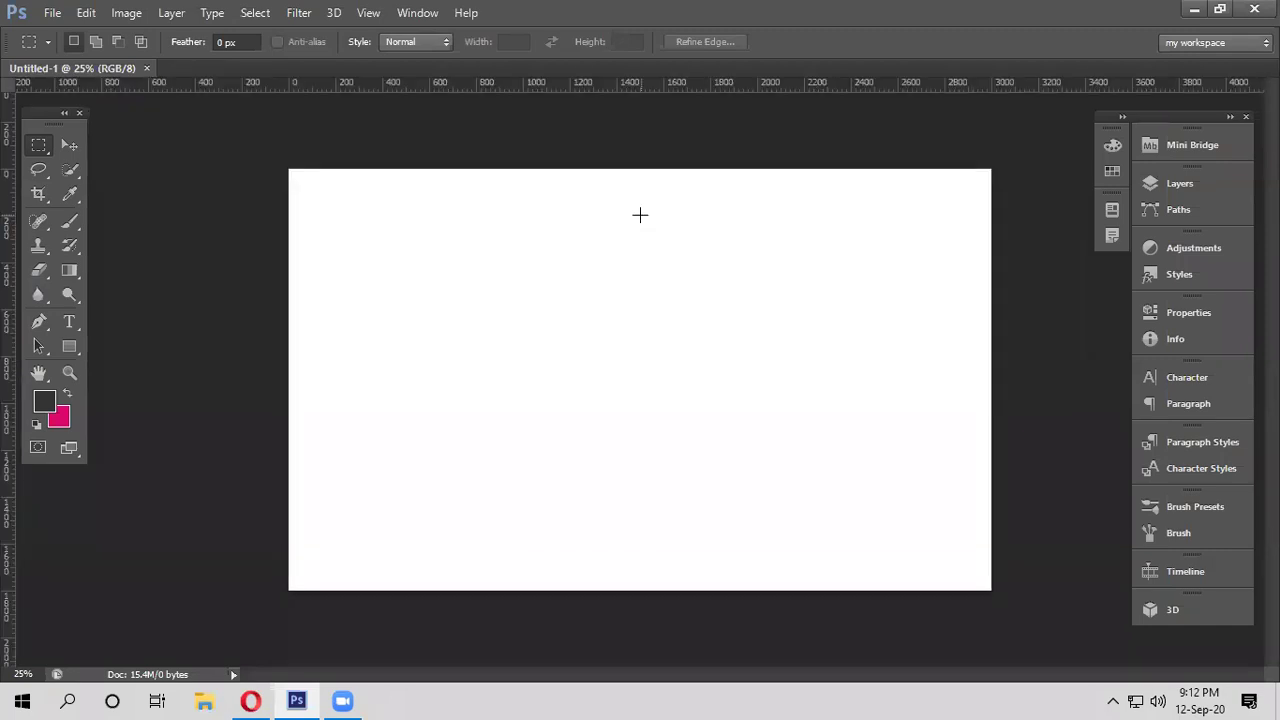
pyautogui.click(370, 14)
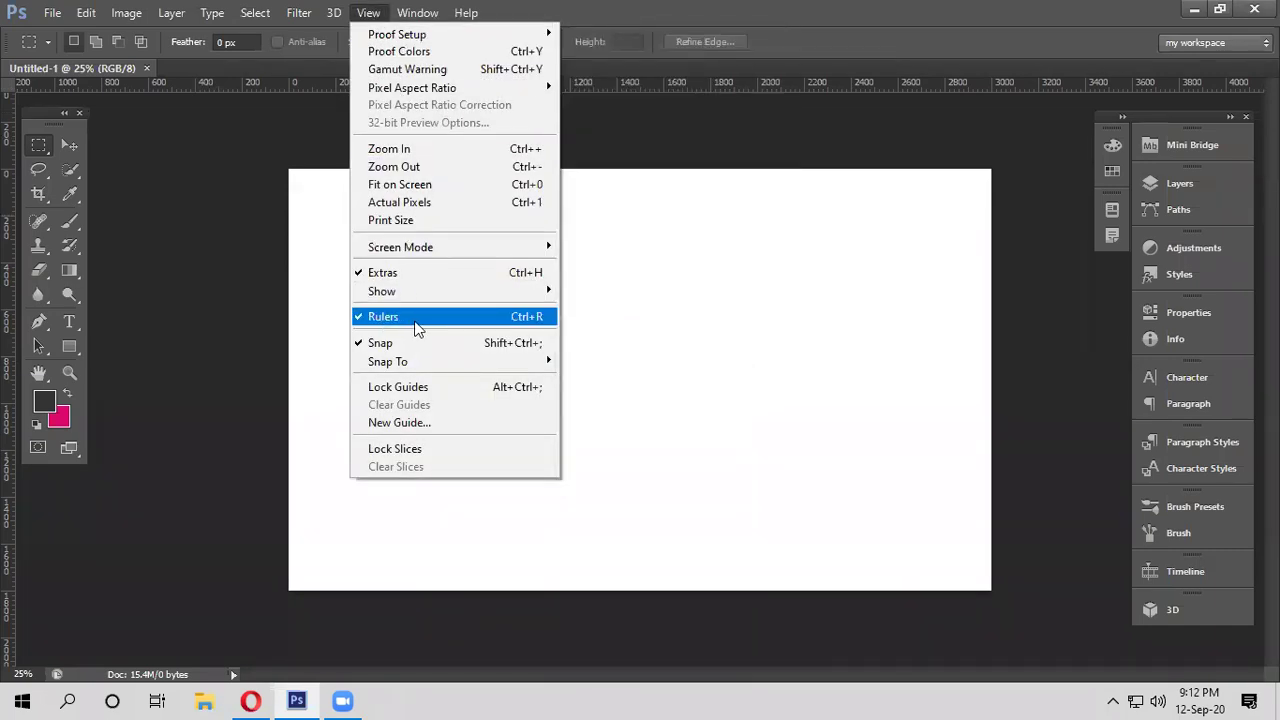
pyautogui.click(418, 329)
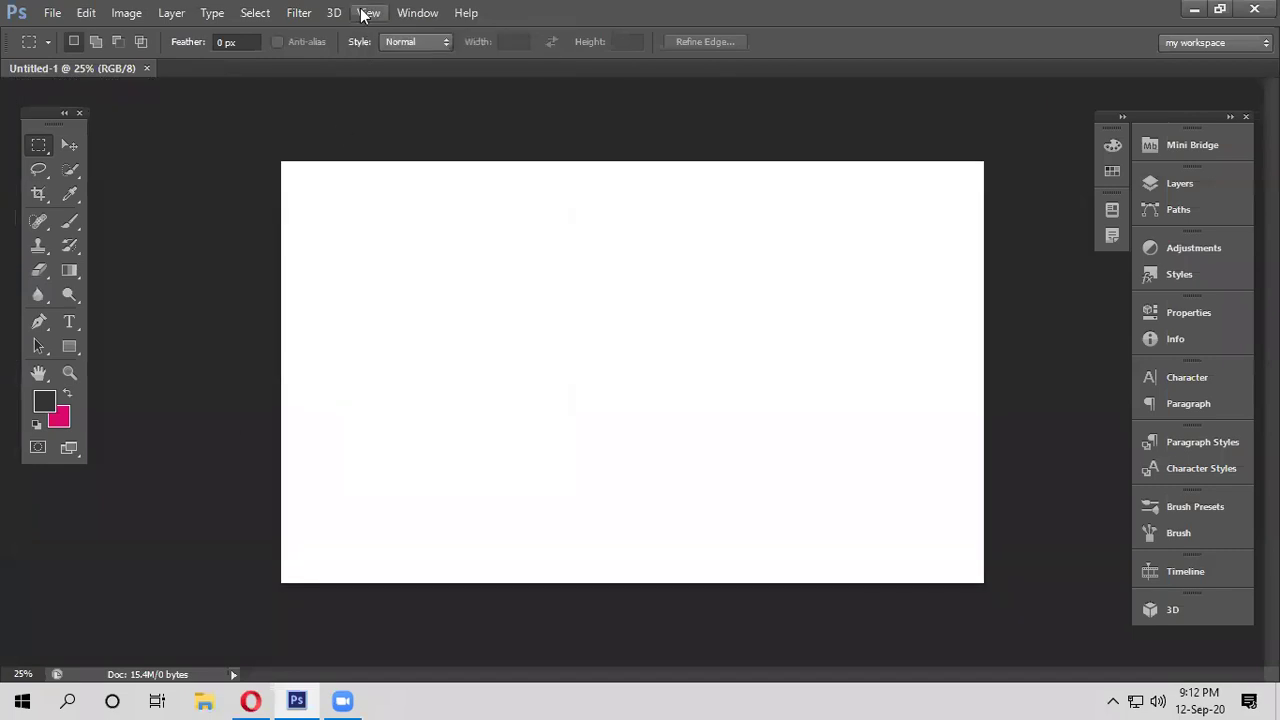
pyautogui.click(368, 14)
pyautogui.click(398, 320)
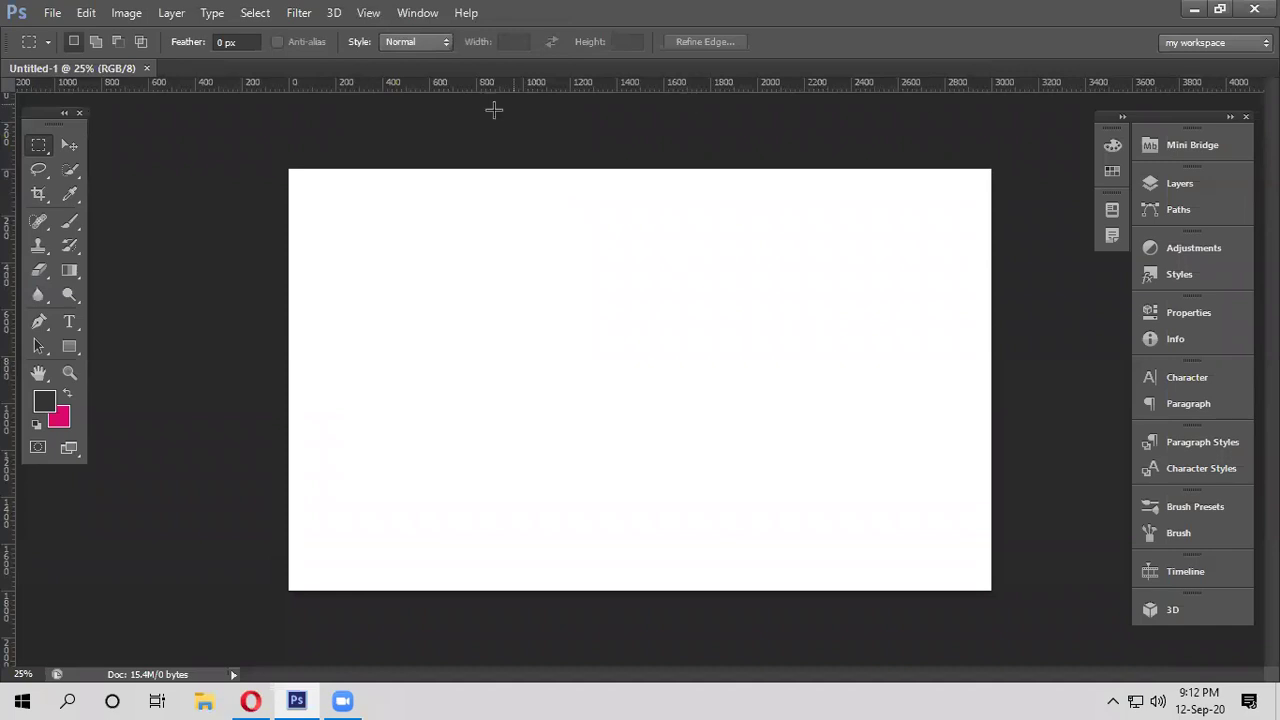
# Change the ruler units to Inches
pyautogui.rightClick(547, 86)
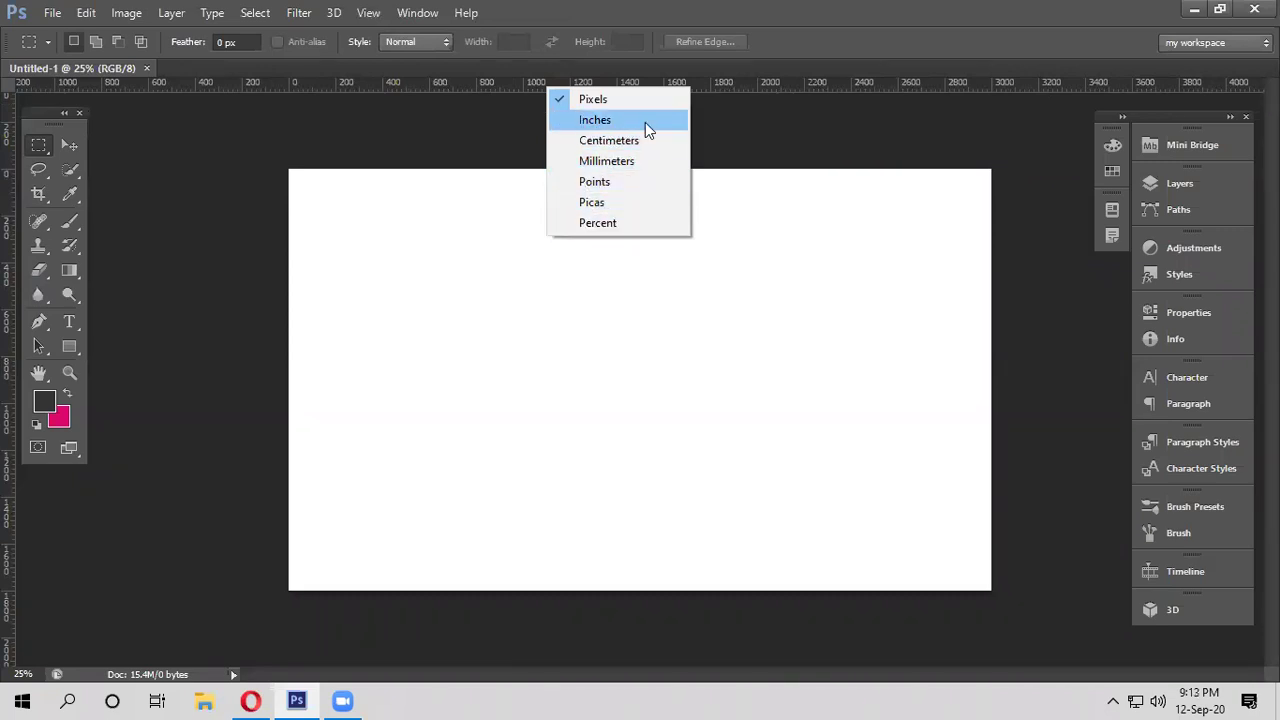
pyautogui.click(624, 124)
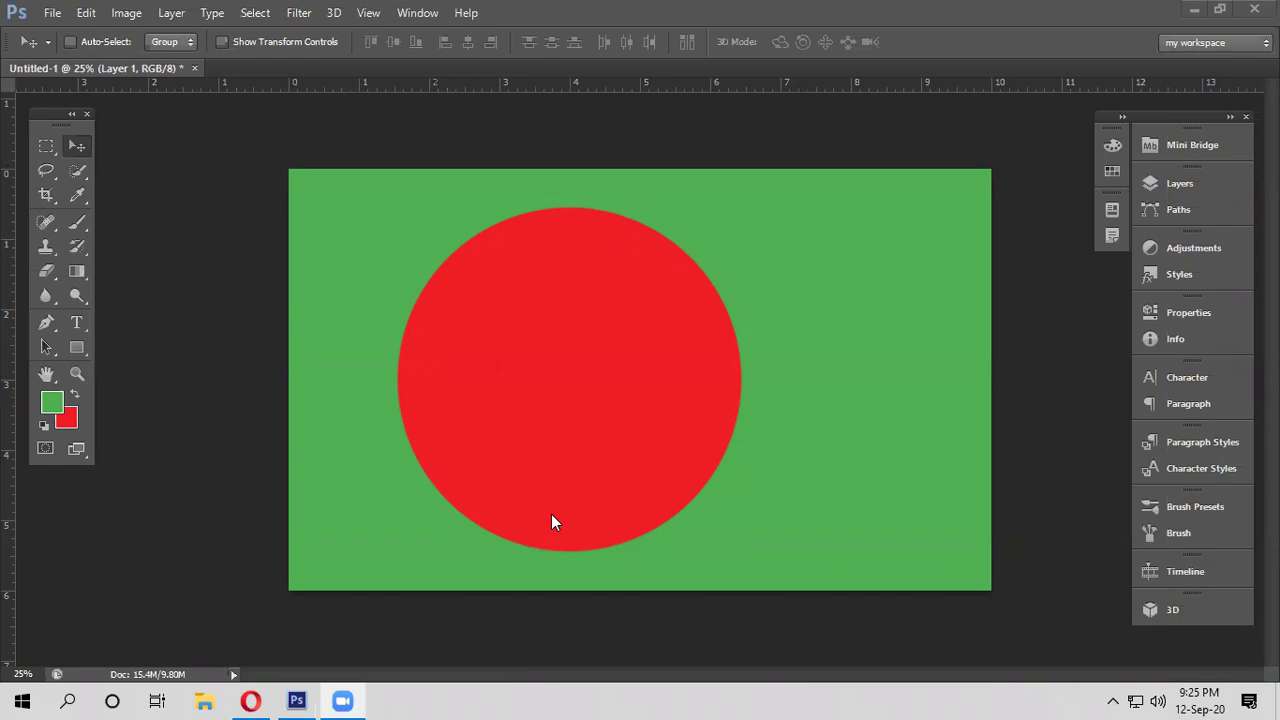
# Activate the Elliptical Marquee Tool and return to the Move Tool
pyautogui.click(45, 147)
pyautogui.rightClick(45, 147)
pyautogui.click(90, 160)
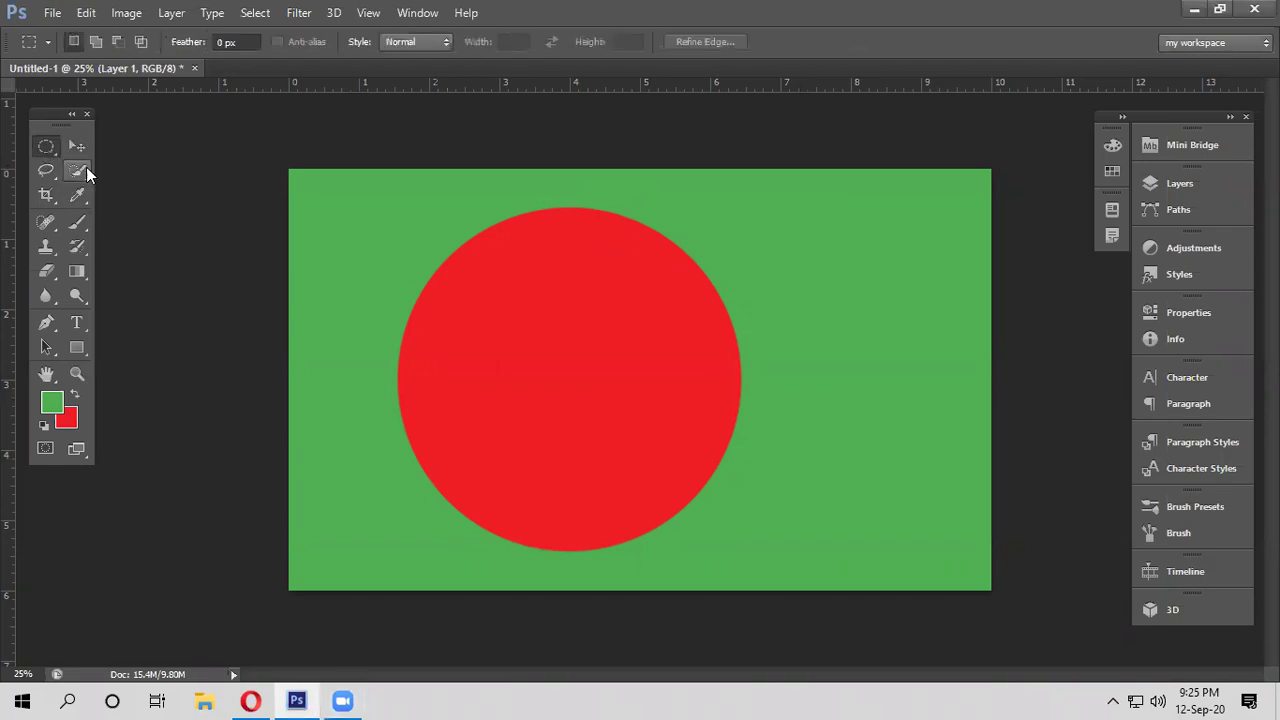
pyautogui.click(71, 147)
# Create a second document, 10 by 6 inches at 300 Pixels/Inch, in RGB Color, 8 bit, with a White background
pyautogui.click(52, 12)
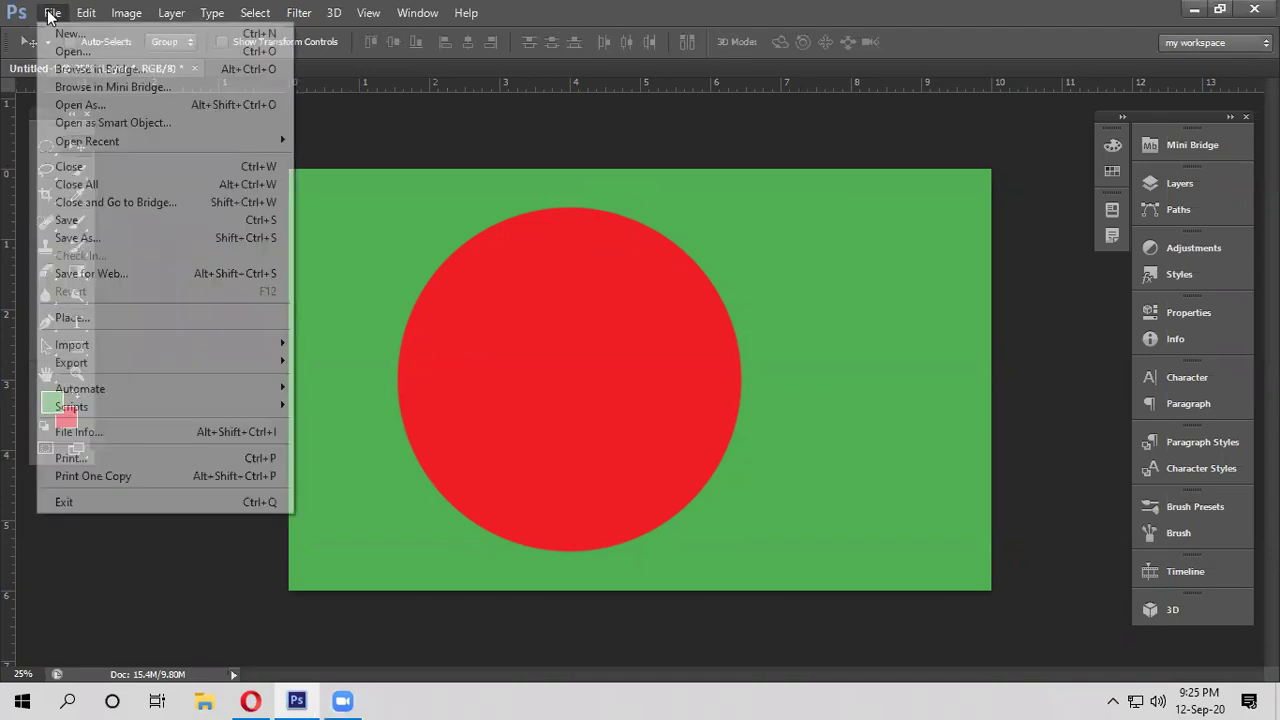
pyautogui.click(57, 35)
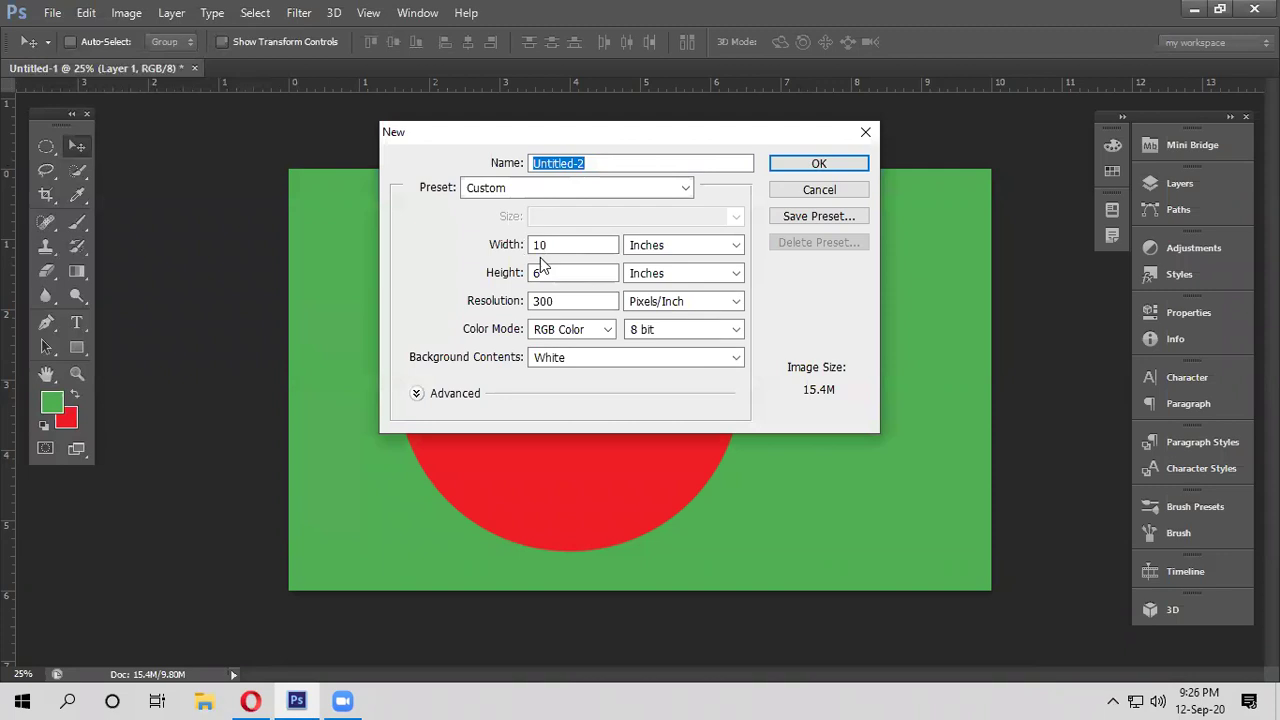
pyautogui.click(535, 271)
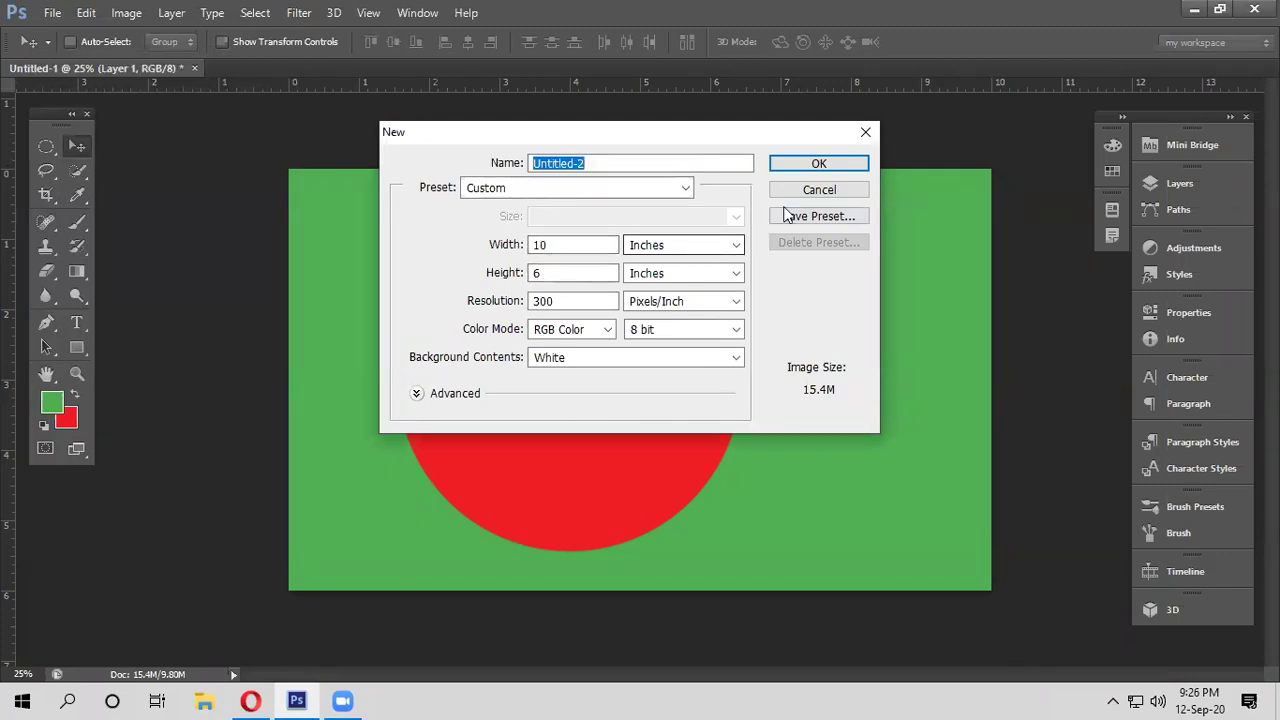
pyautogui.click(608, 330)
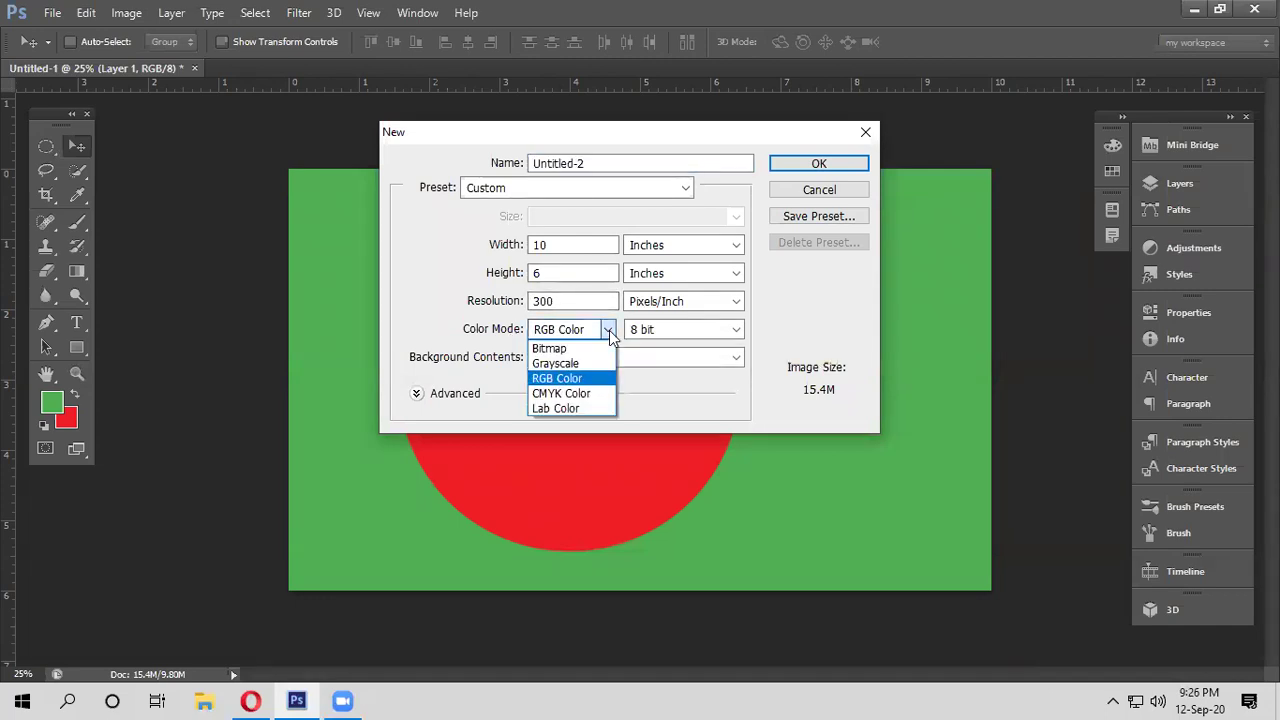
pyautogui.click(552, 379)
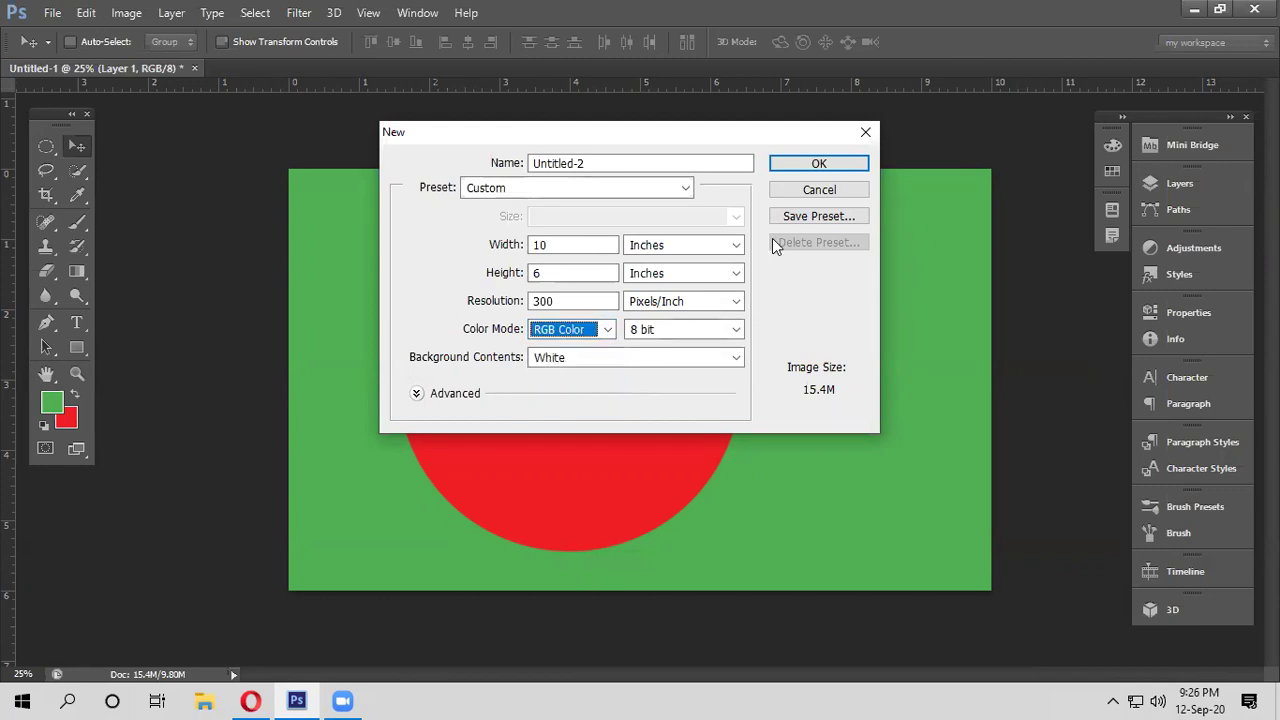
pyautogui.click(694, 330)
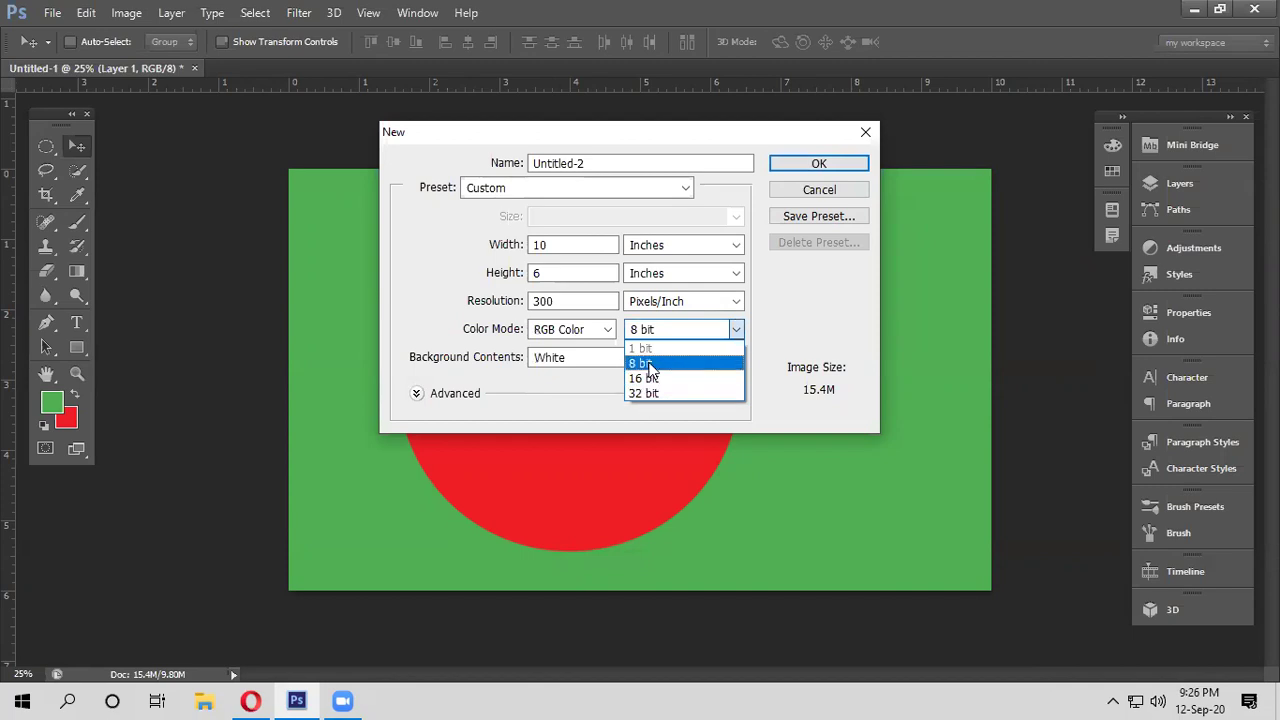
pyautogui.click(649, 365)
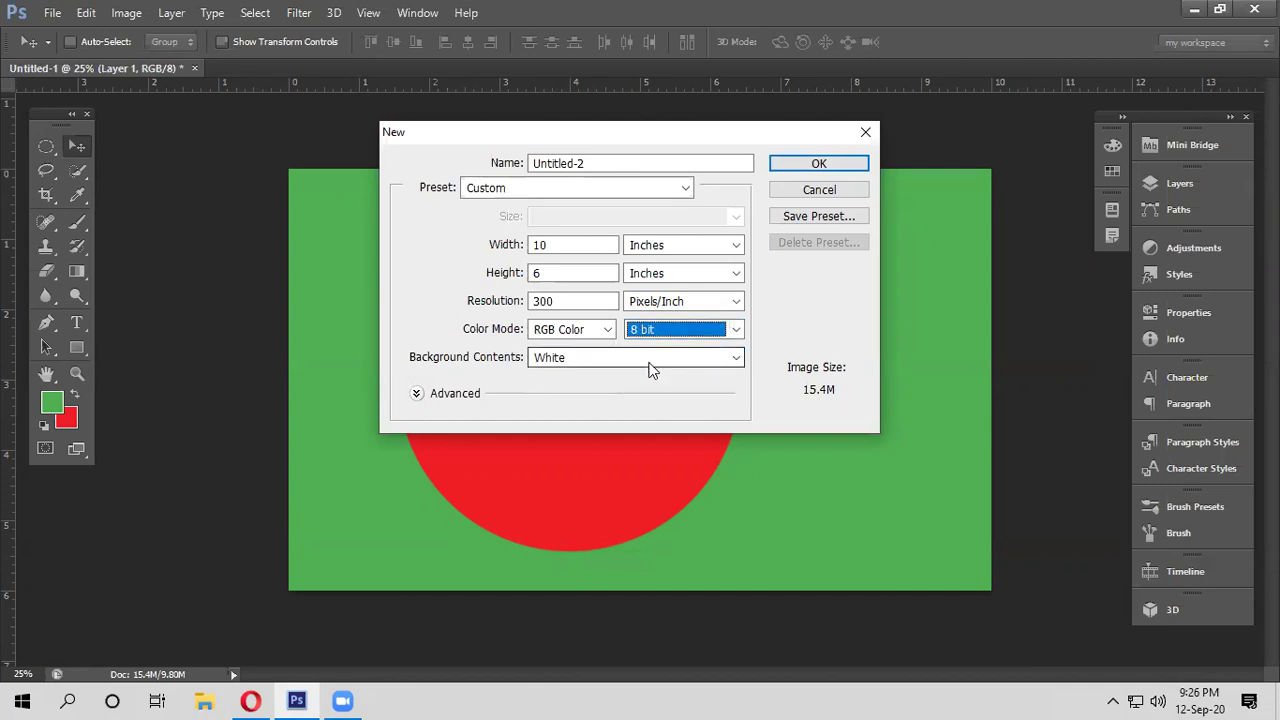
pyautogui.click(815, 166)
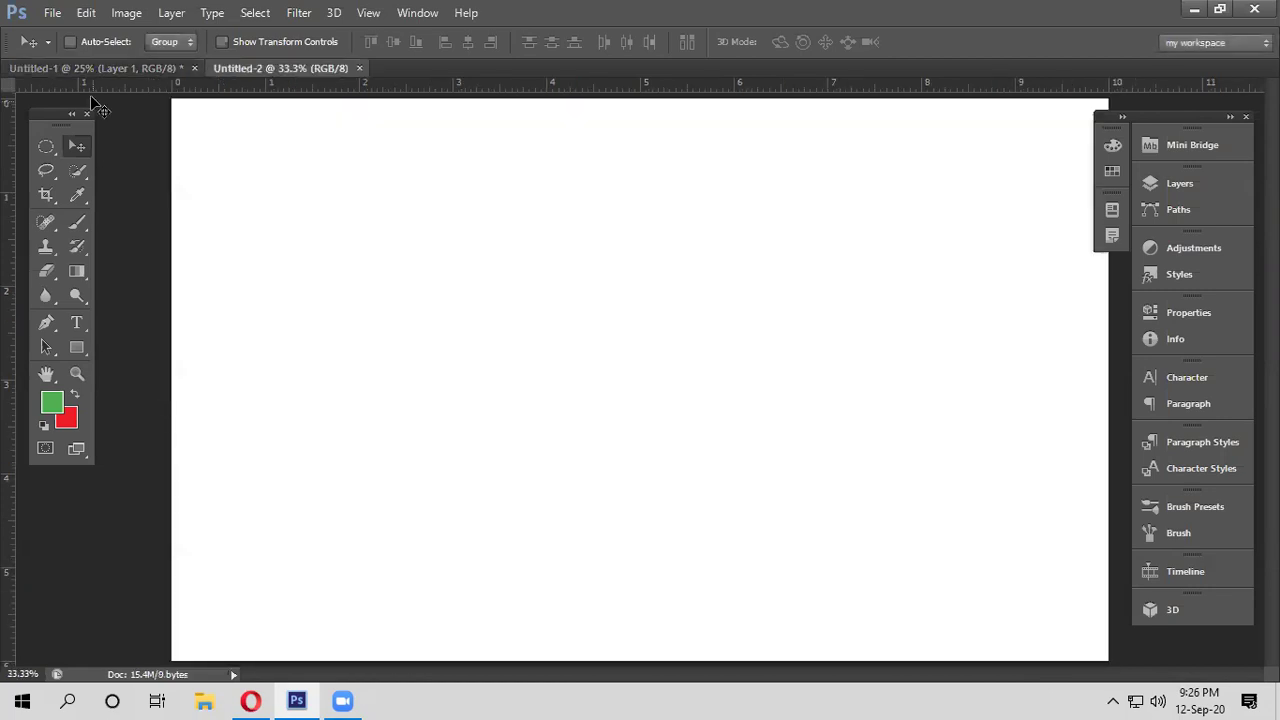
pyautogui.click(52, 12)
pyautogui.click(63, 34)
pyautogui.click(690, 245)
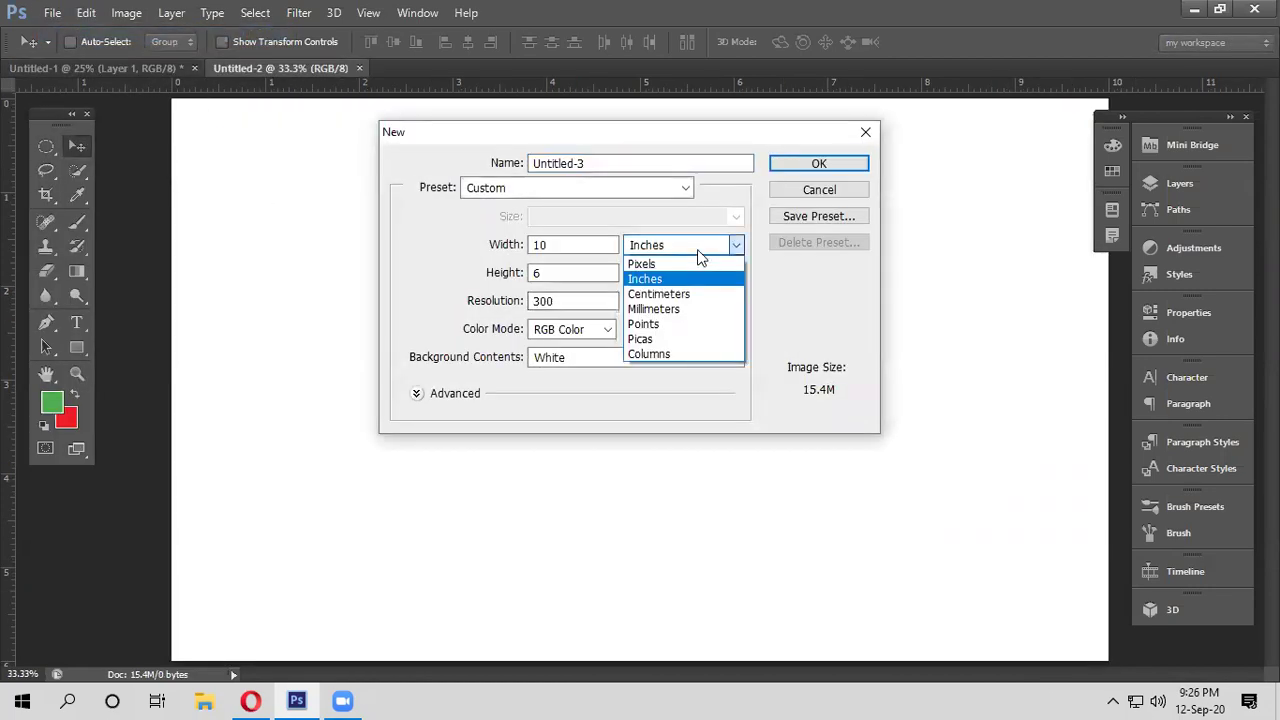
pyautogui.click(644, 279)
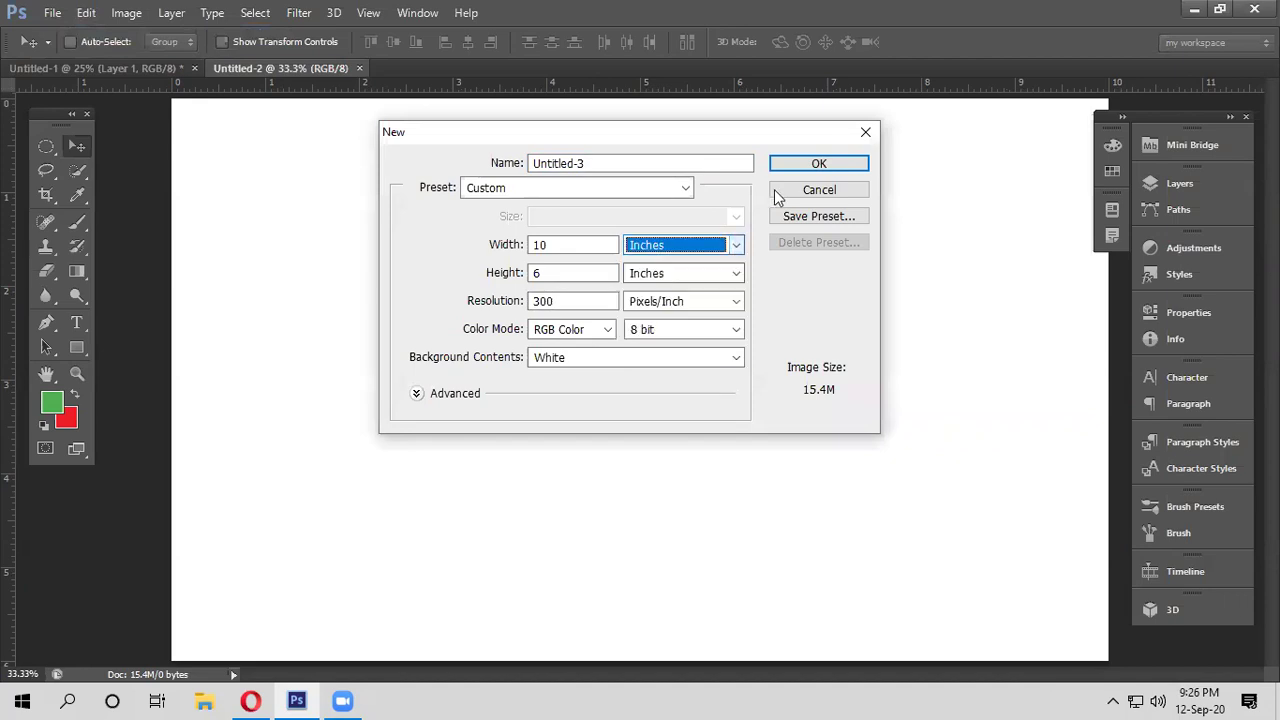
pyautogui.click(800, 190)
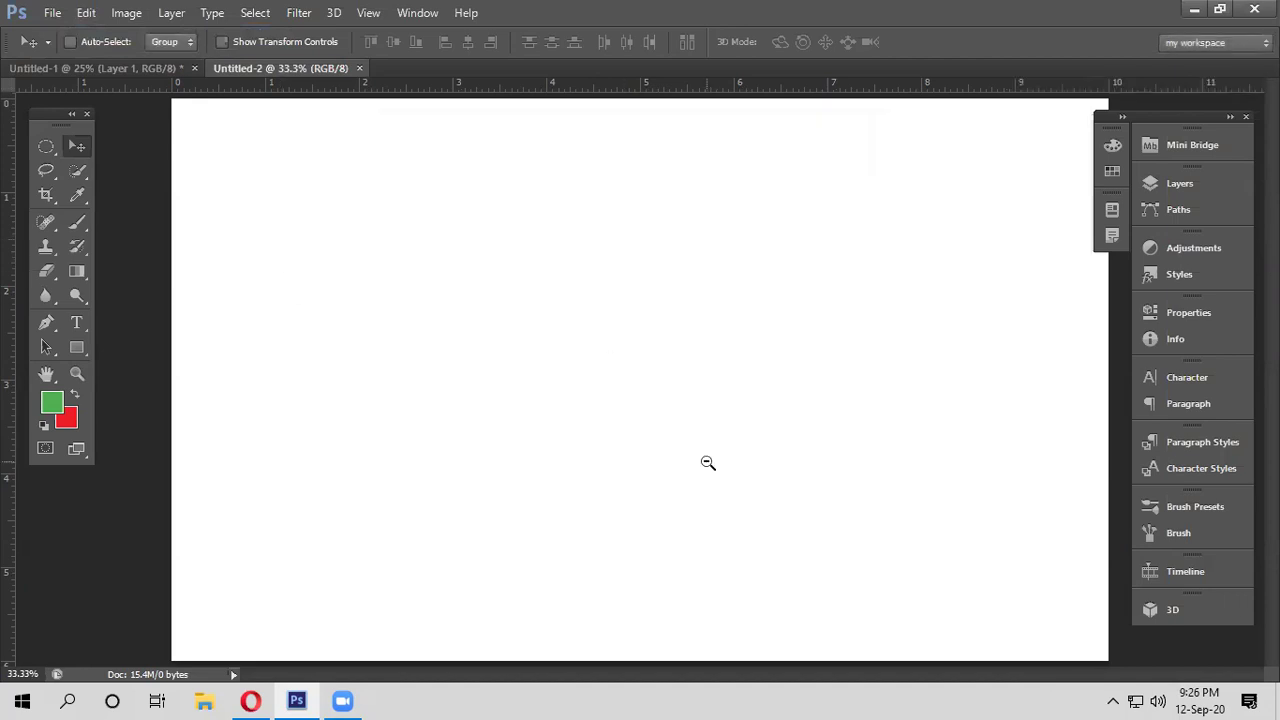
# Fill the Background layer with the green foreground color and add a new empty layer above it
pyautogui.hotkey('ctrl', '-')
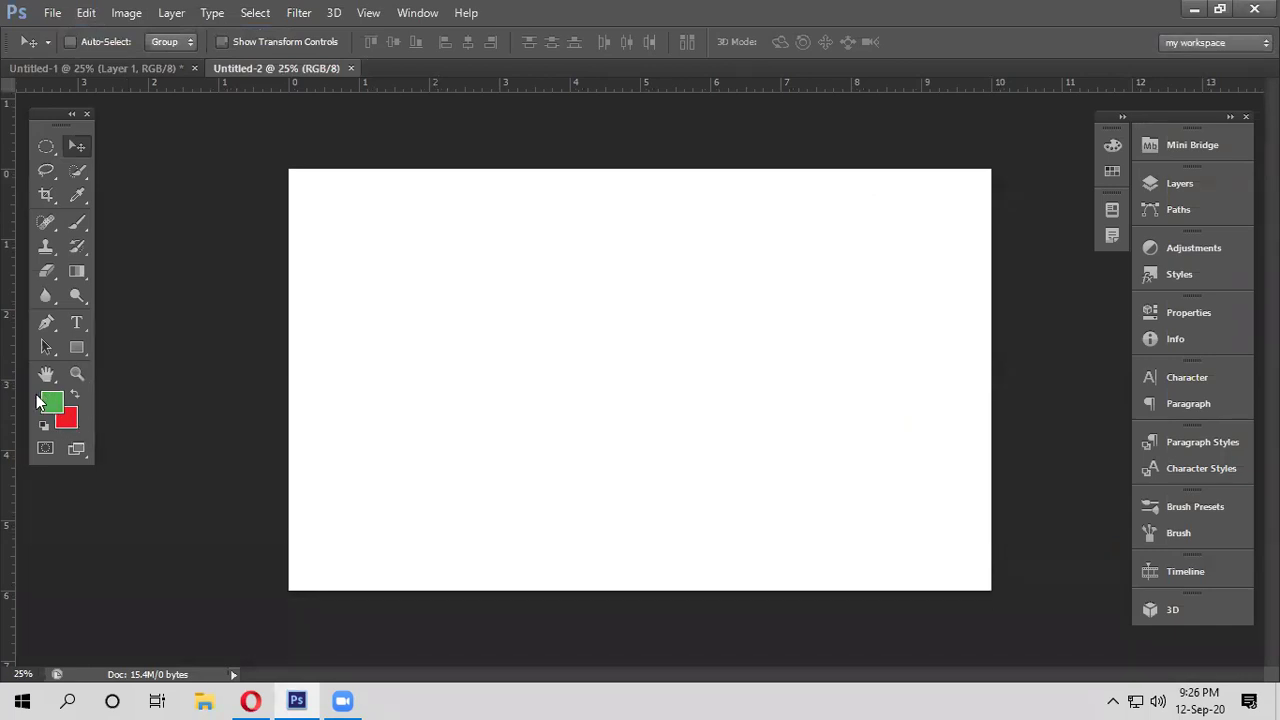
pyautogui.click(1199, 183)
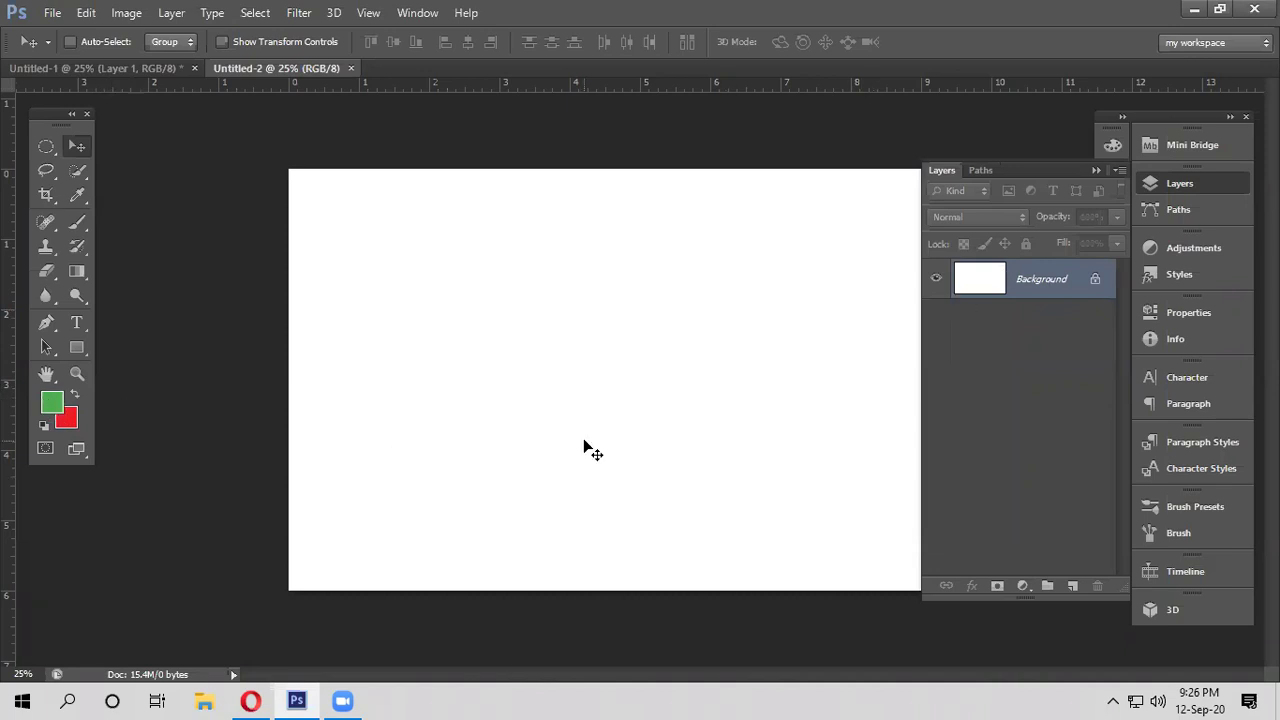
pyautogui.hotkey('alt', 'BackSpace')
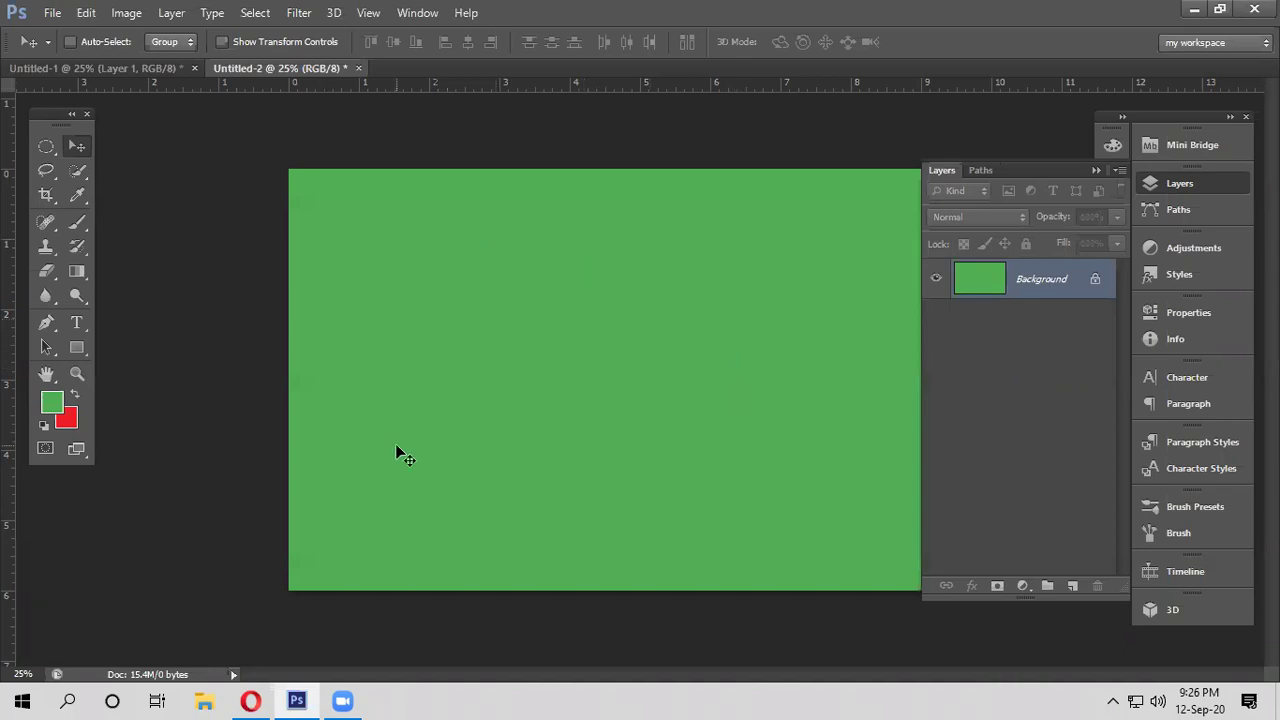
pyautogui.click(1070, 586)
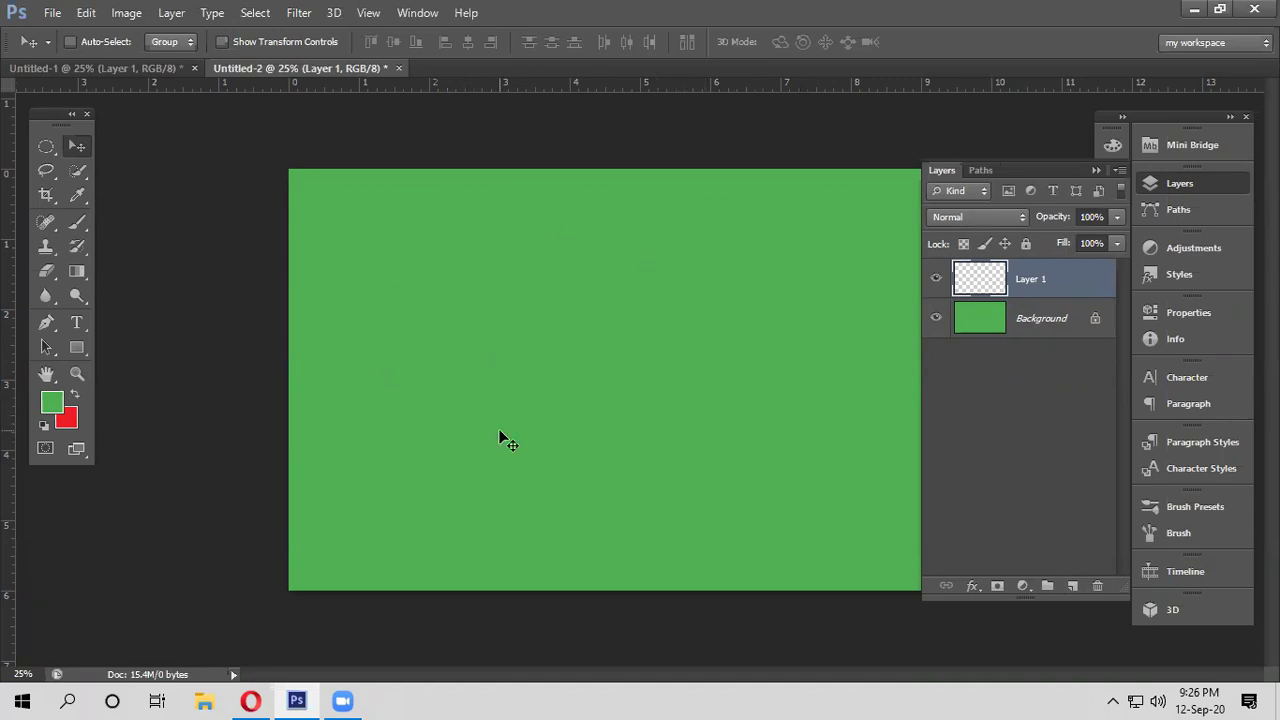
# Make a circular selection about 4.9 inches across near the canvas center on the new layer and fill it with the red background color
pyautogui.click(51, 148)
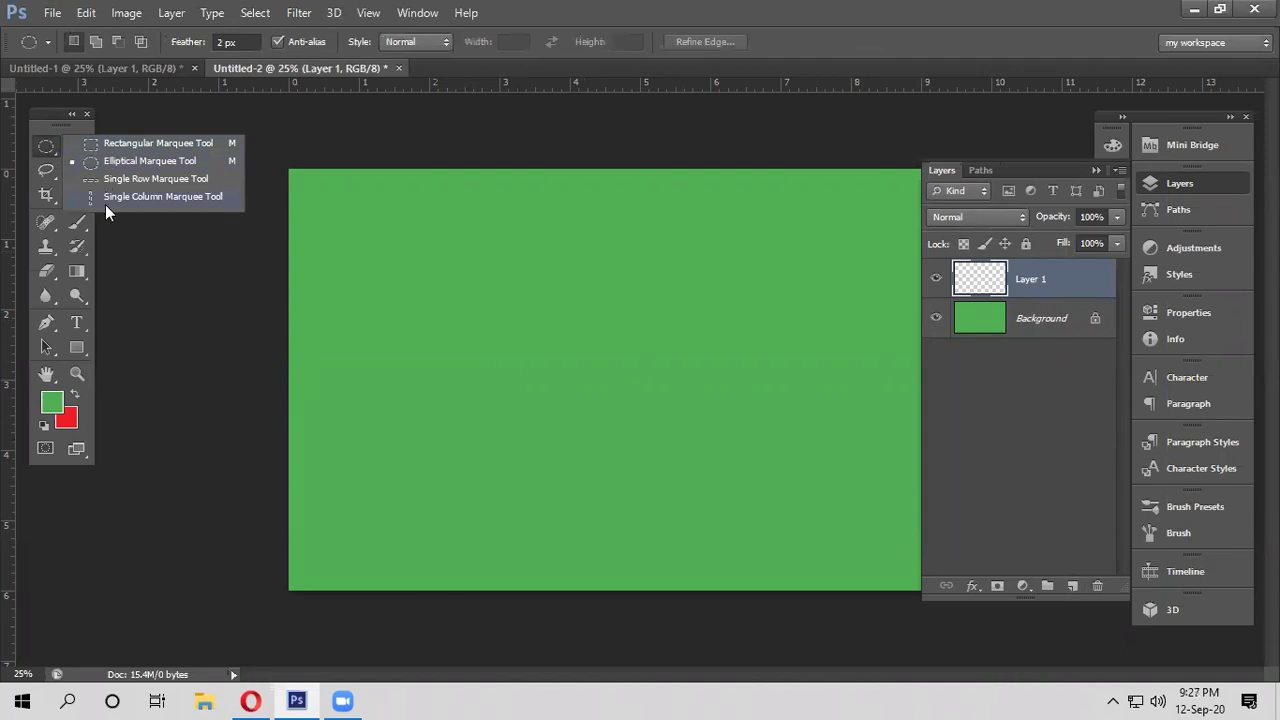
pyautogui.click(118, 146)
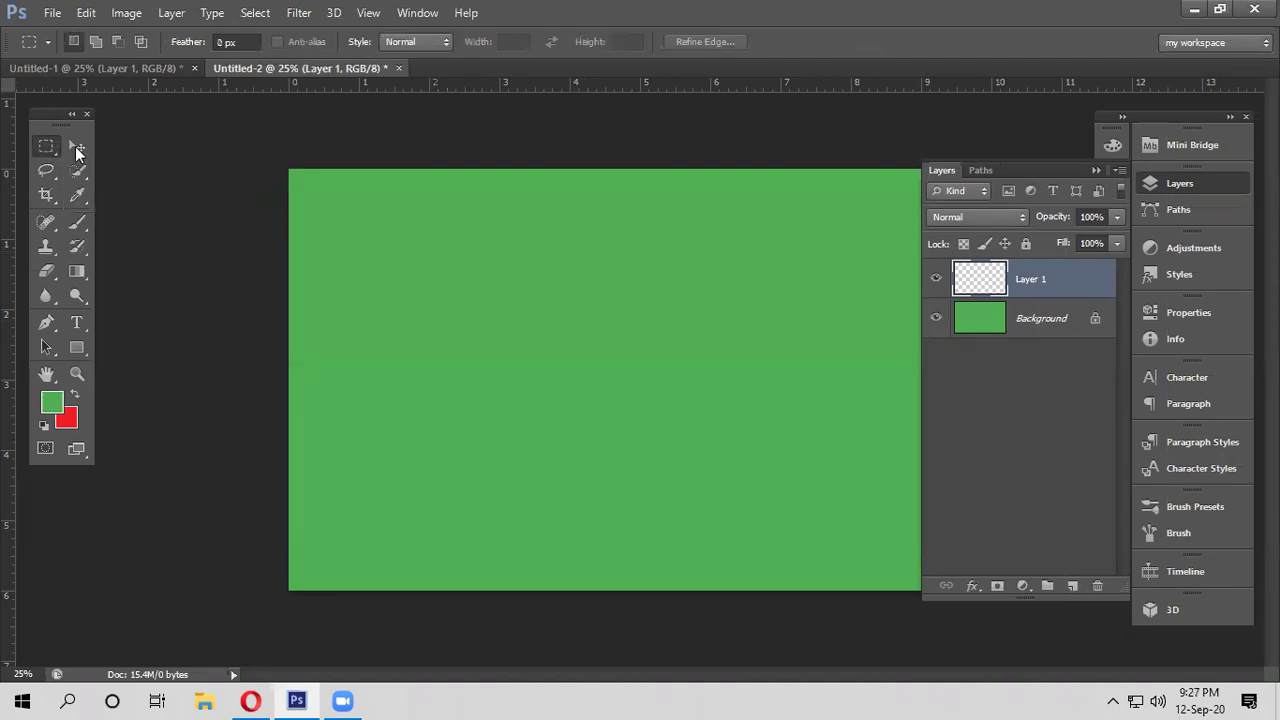
pyautogui.click(47, 150)
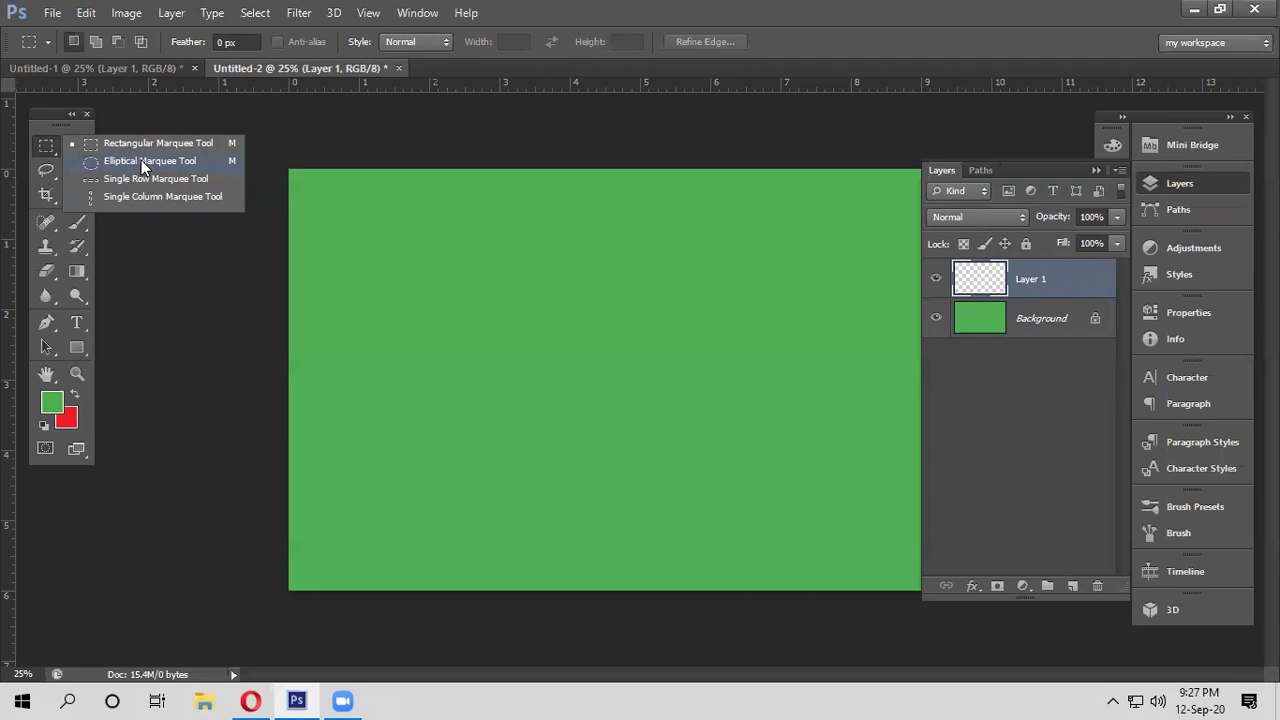
pyautogui.click(141, 160)
pyautogui.moveTo(443, 212); pyautogui.dragTo(852, 548)
pyautogui.moveTo(628, 266); pyautogui.dragTo(617, 262)
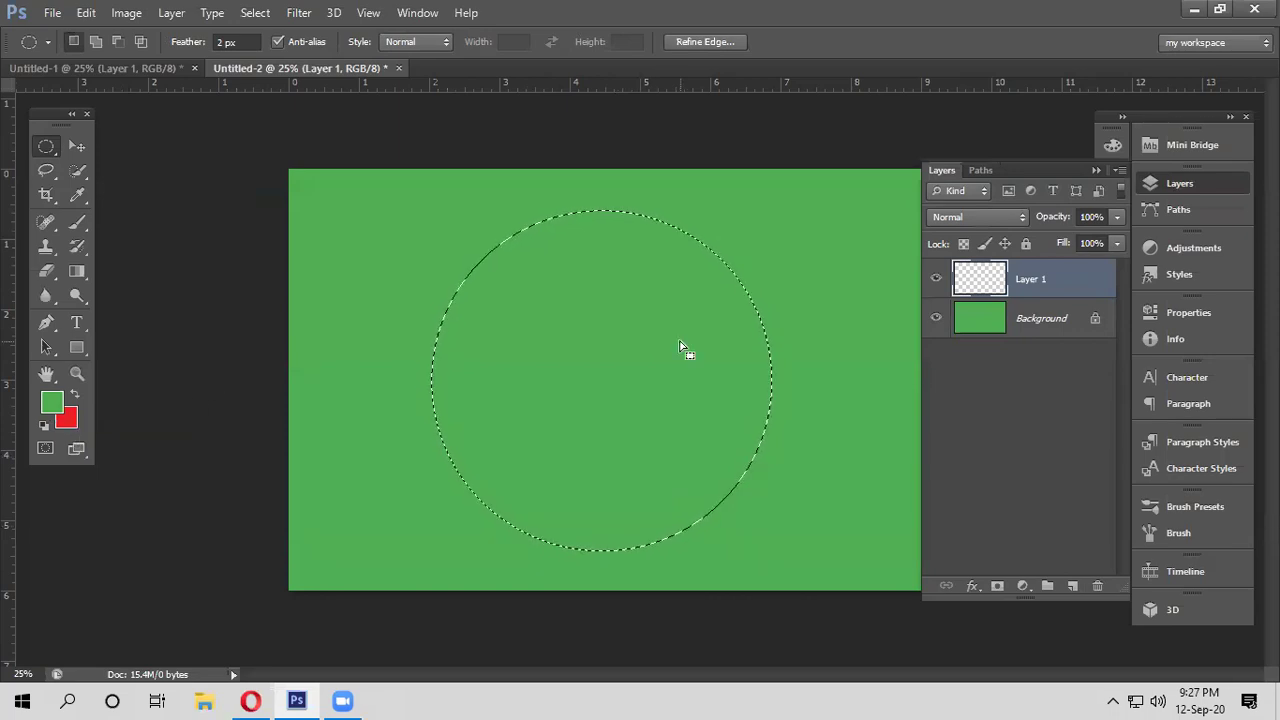
pyautogui.hotkey('ctrl', 'BackSpace')
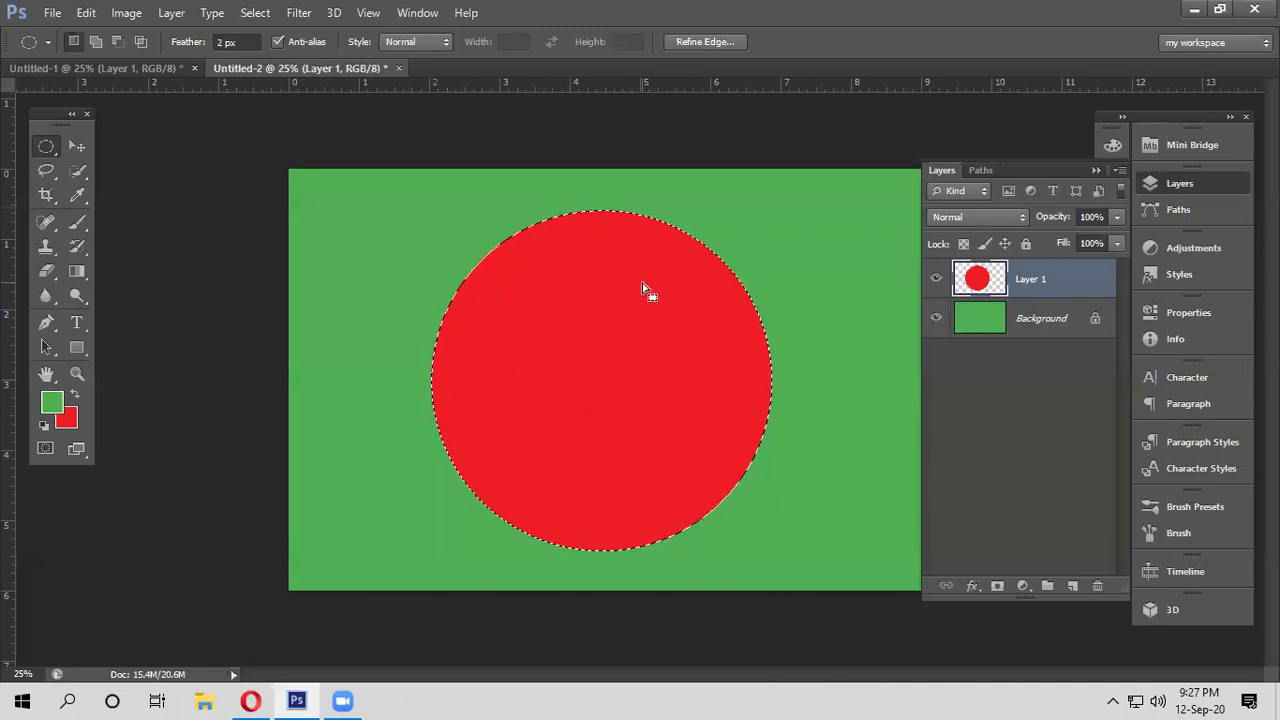
# Alternate the active layer between Background and the red circle's layer, ending on the circle's layer
pyautogui.click(1046, 332)
pyautogui.click(1054, 292)
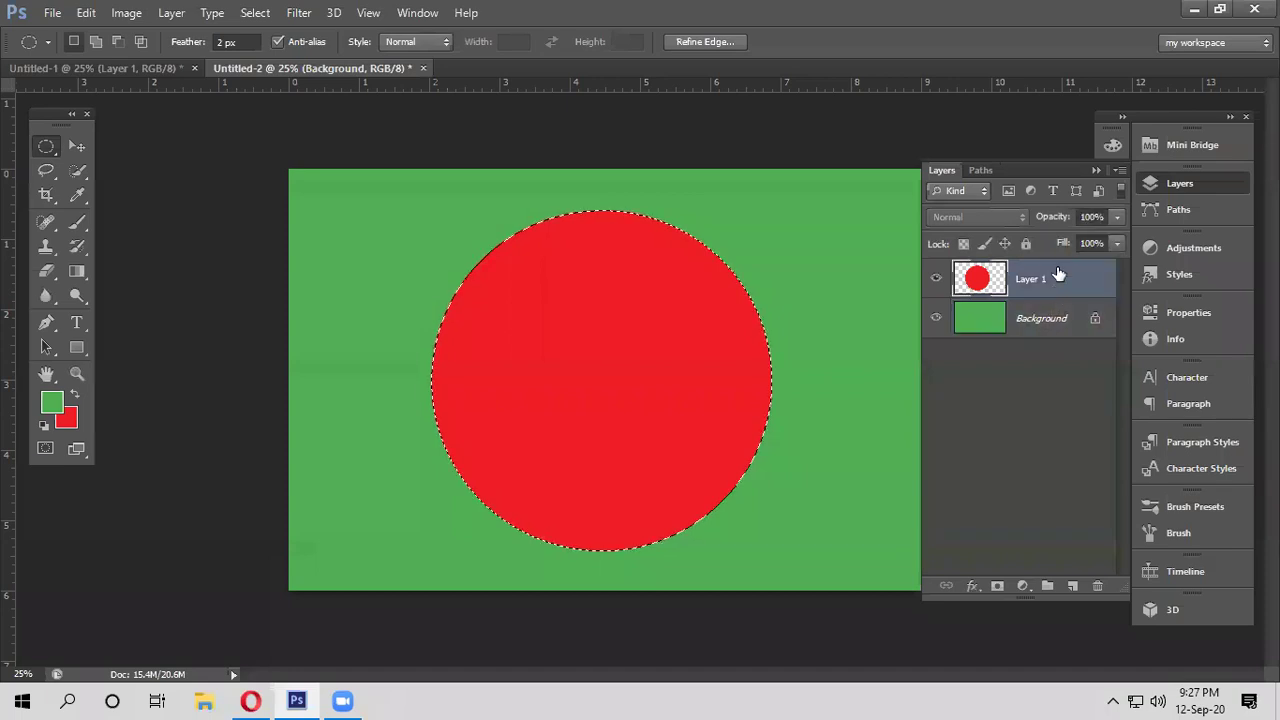
pyautogui.click(1066, 332)
pyautogui.click(1055, 285)
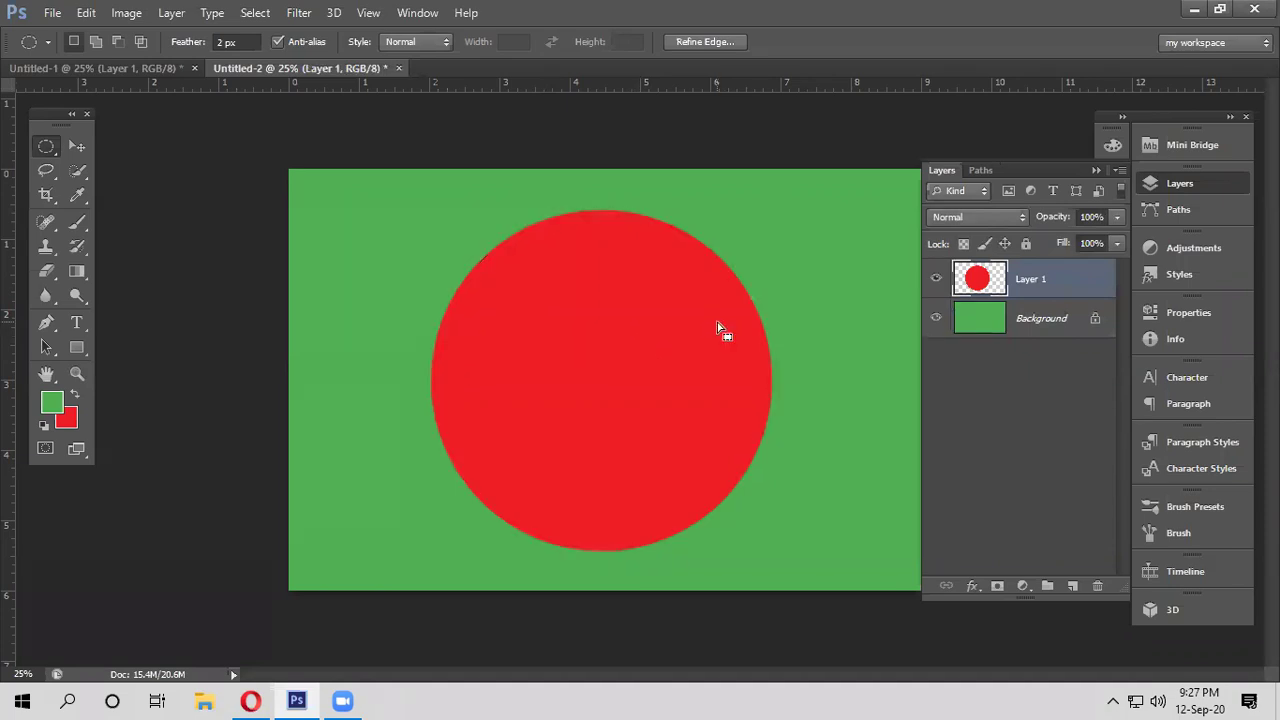
# Clear the selection and move the red circle about 0.5 inch to the left on the green canvas
pyautogui.hotkey('ctrl', 'd')
pyautogui.hotkey('ctrl', 'shift', 'd')
pyautogui.hotkey('ctrl', 'd')
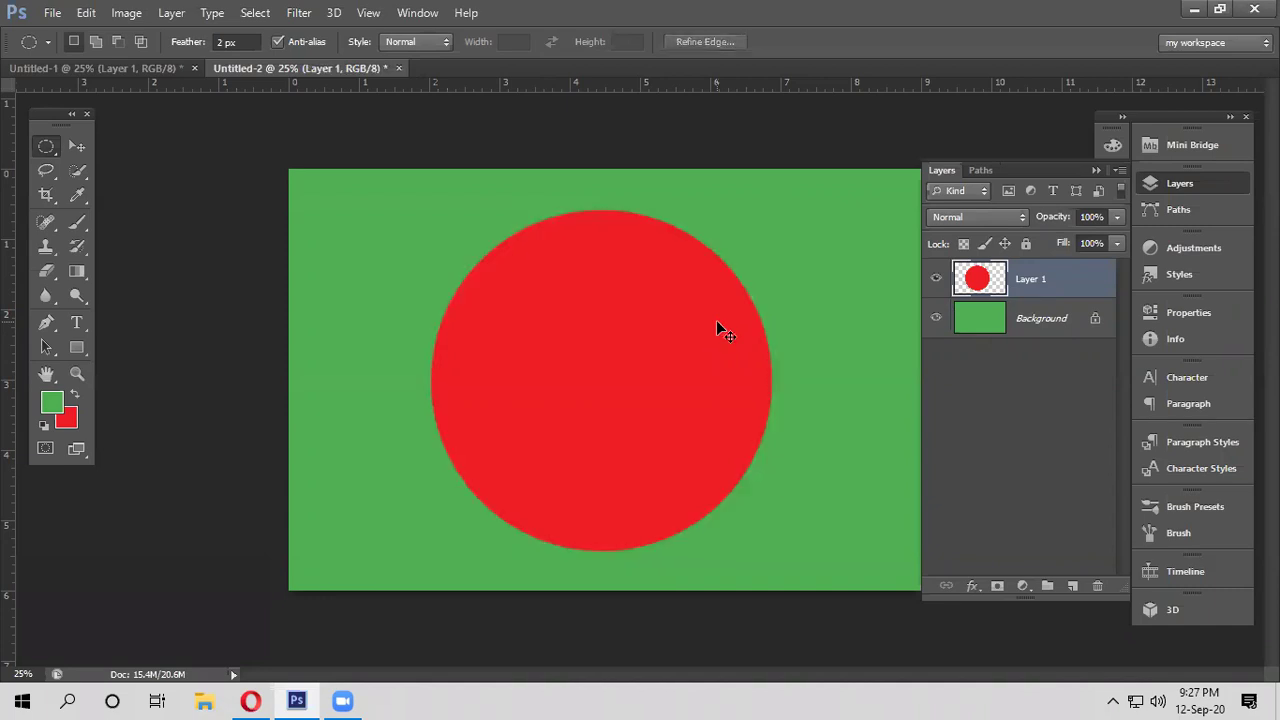
pyautogui.click(77, 147)
pyautogui.moveTo(637, 365); pyautogui.dragTo(537, 366)
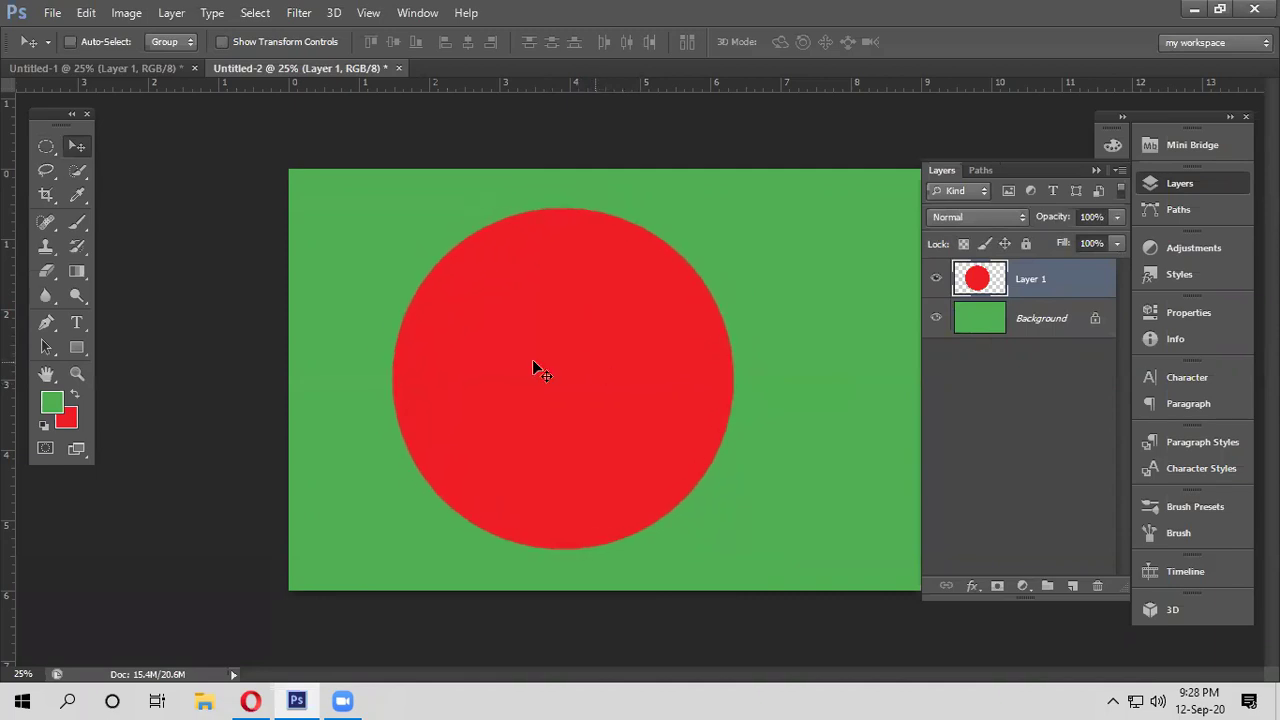
pyautogui.click(251, 701)
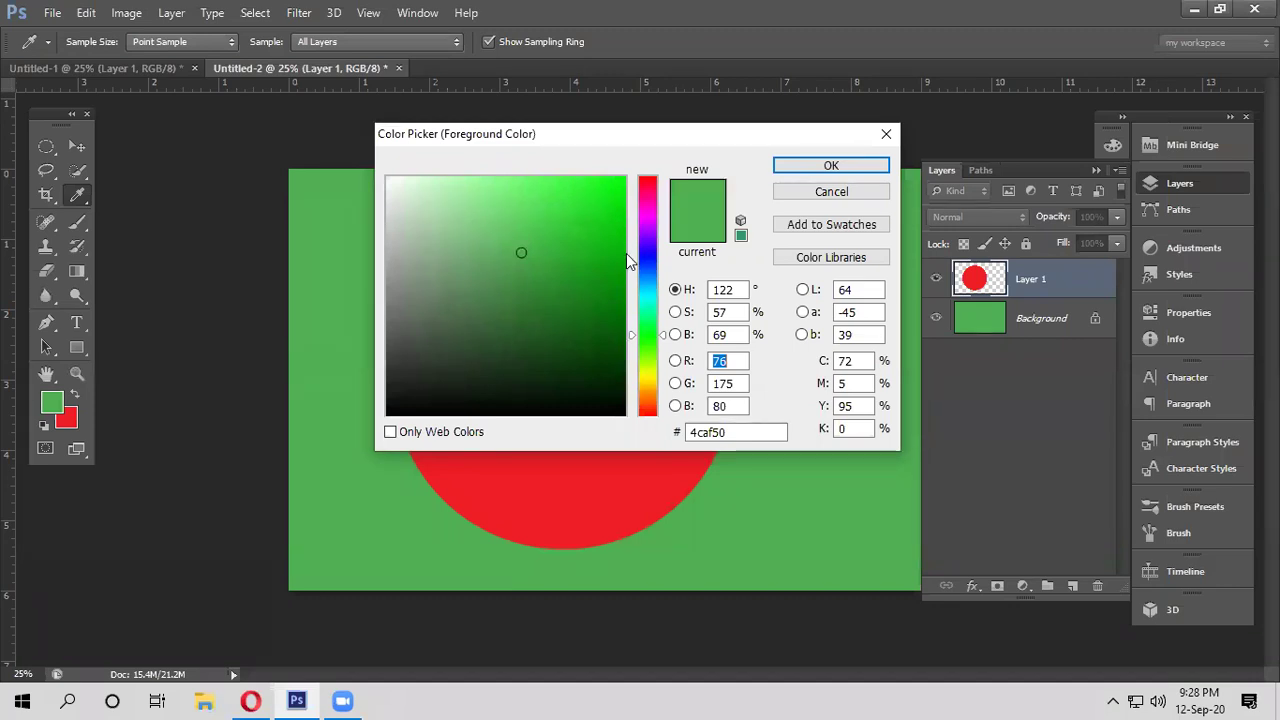
pyautogui.click(830, 192)
pyautogui.press('v')
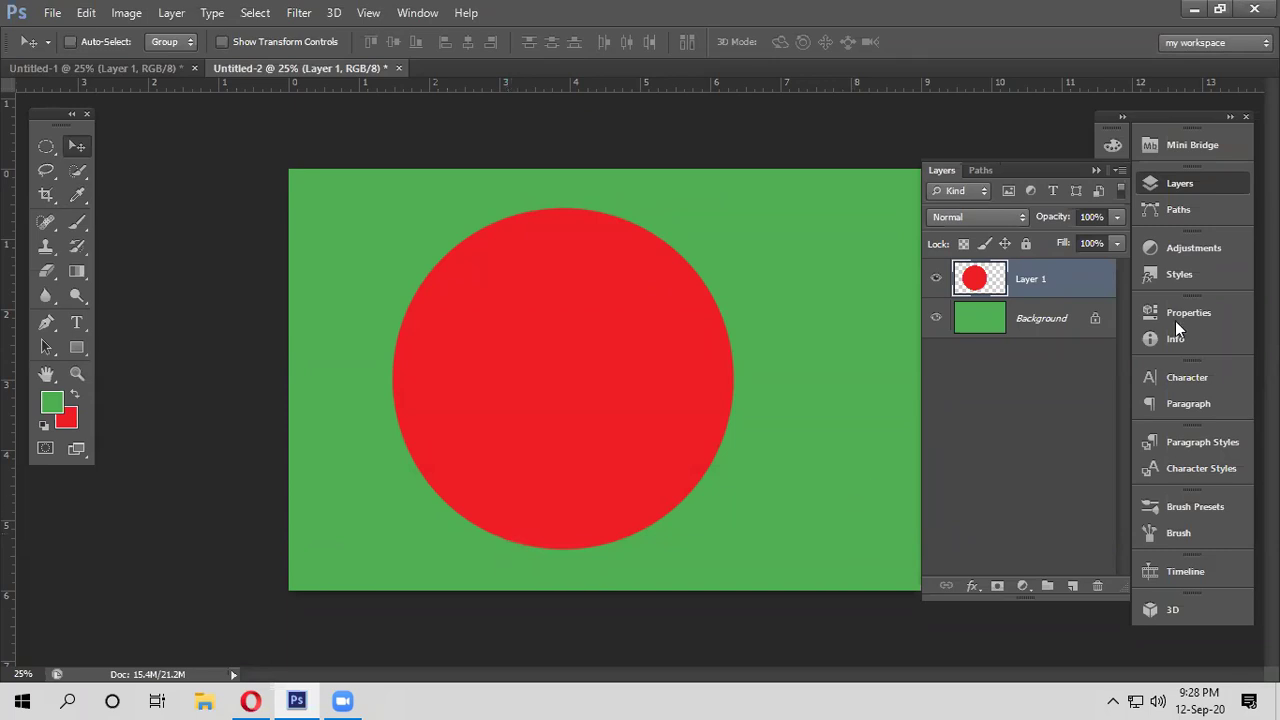
# Collapse the layer list and shift the red circle slightly right and up, centering it about 4.1 inches from the canvas's left edge
pyautogui.click(1194, 190)
pyautogui.click(1194, 189)
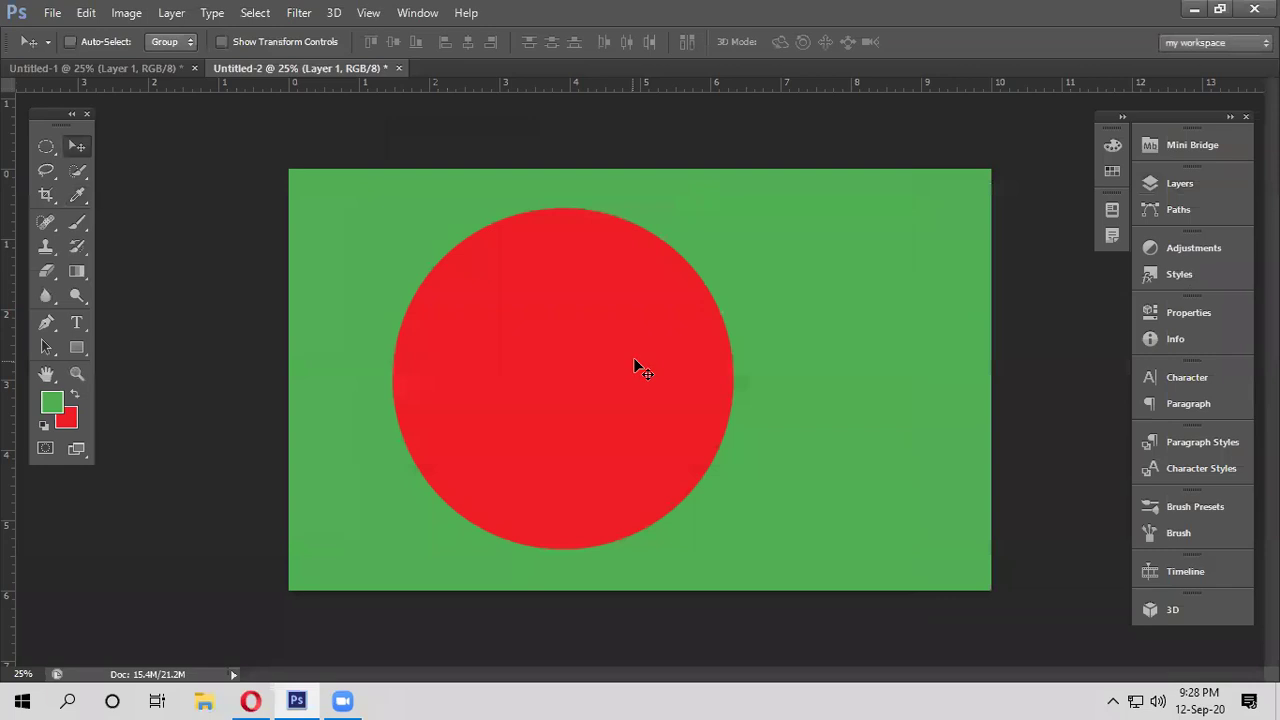
pyautogui.hotkey('shift', 'Right')
pyautogui.hotkey('shift', 'Right')
pyautogui.hotkey('shift', 'Right')
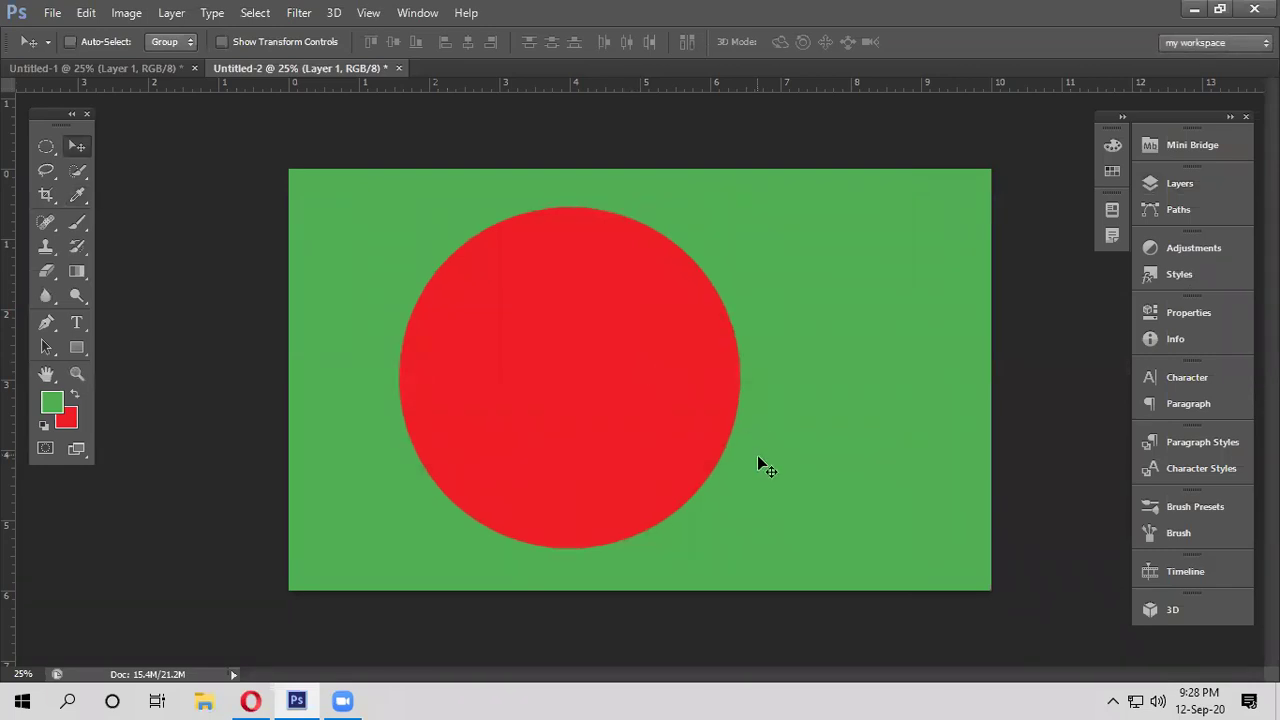
pyautogui.moveTo(697, 445); pyautogui.dragTo(707, 428)
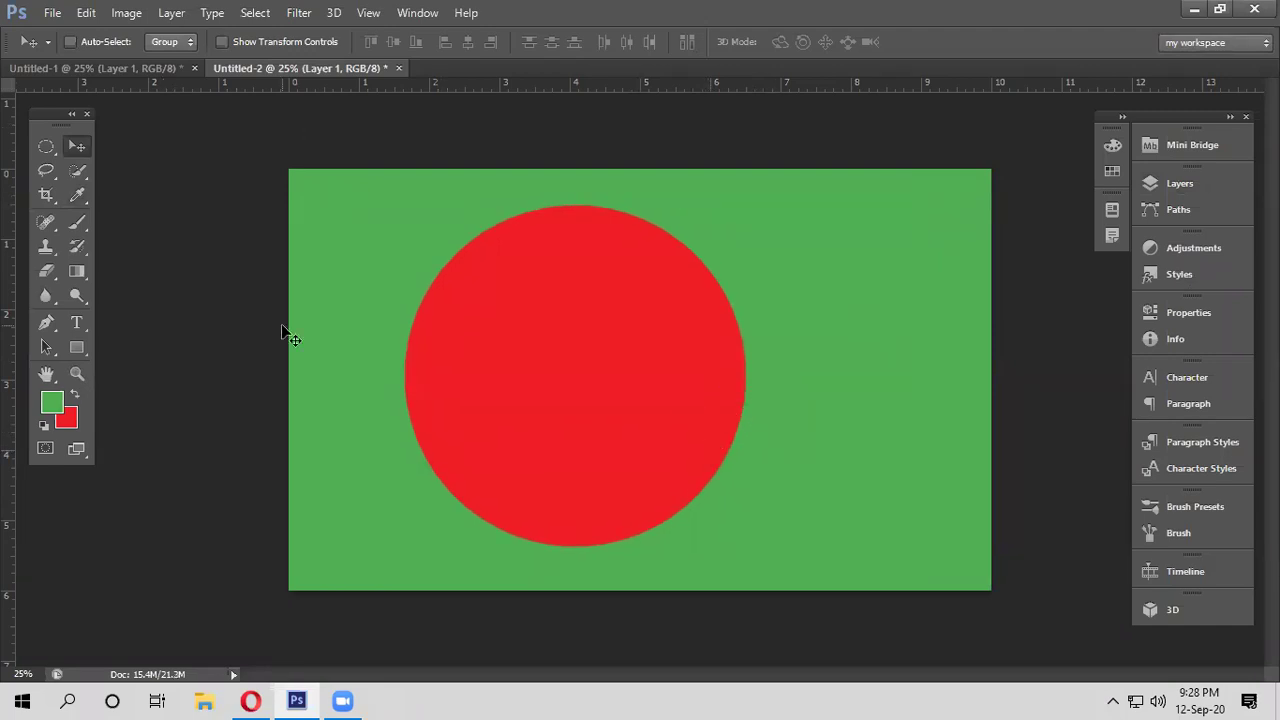
# Switch to the Rectangular Marquee tool and close the second flag document without saving it
pyautogui.moveTo(54, 146); pyautogui.dragTo(150, 143)
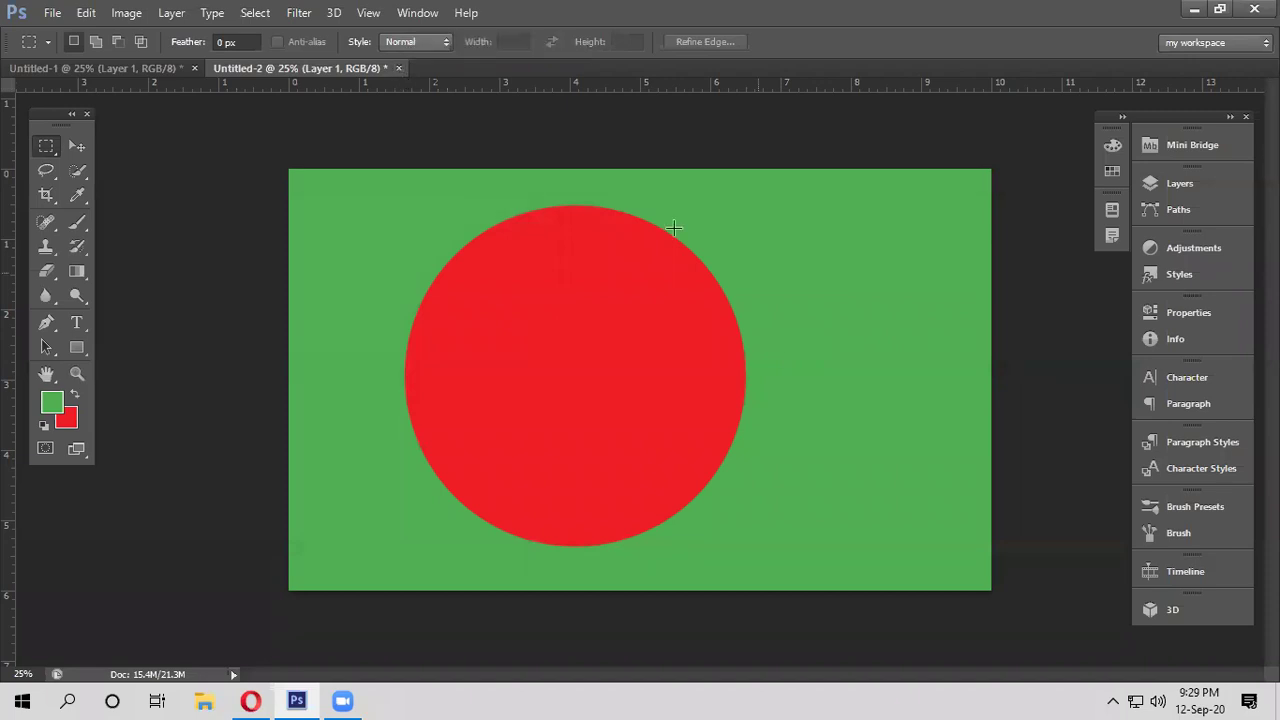
pyautogui.click(398, 70)
pyautogui.click(688, 280)
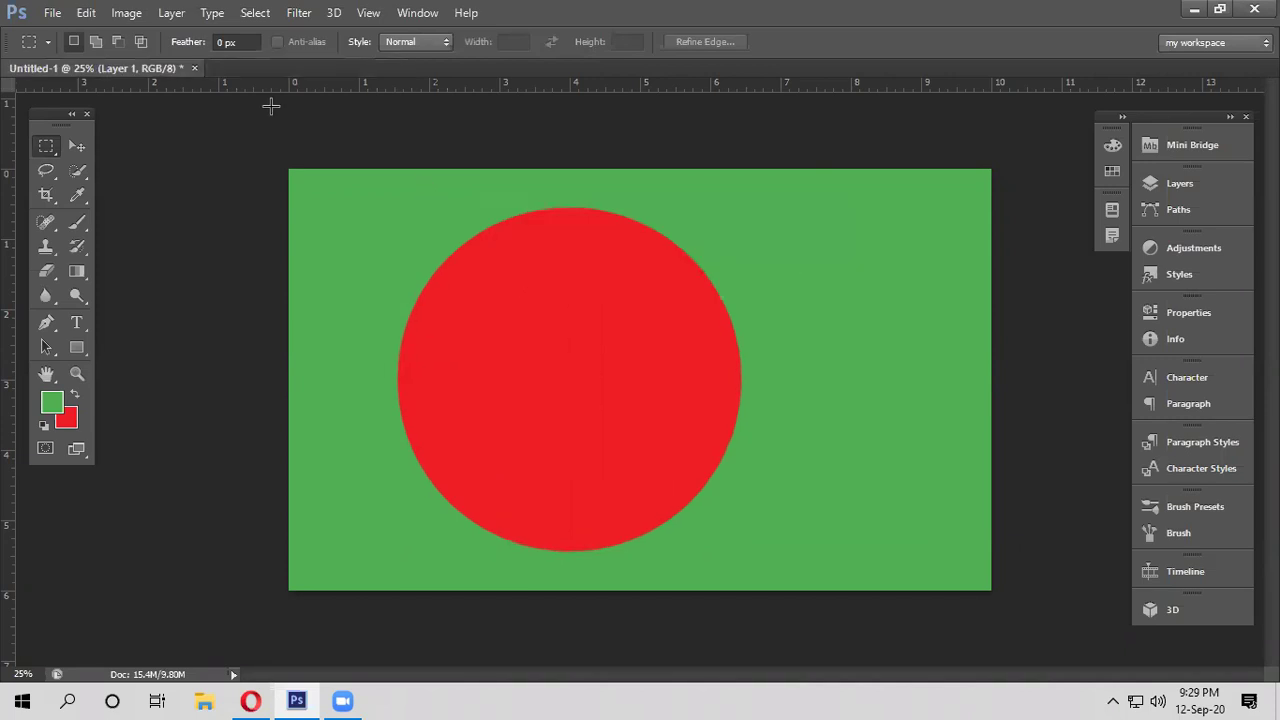
# Examine the file formats available for saving the remaining flag document, then leave without saving
pyautogui.click(48, 21)
pyautogui.click(90, 240)
pyautogui.click(425, 401)
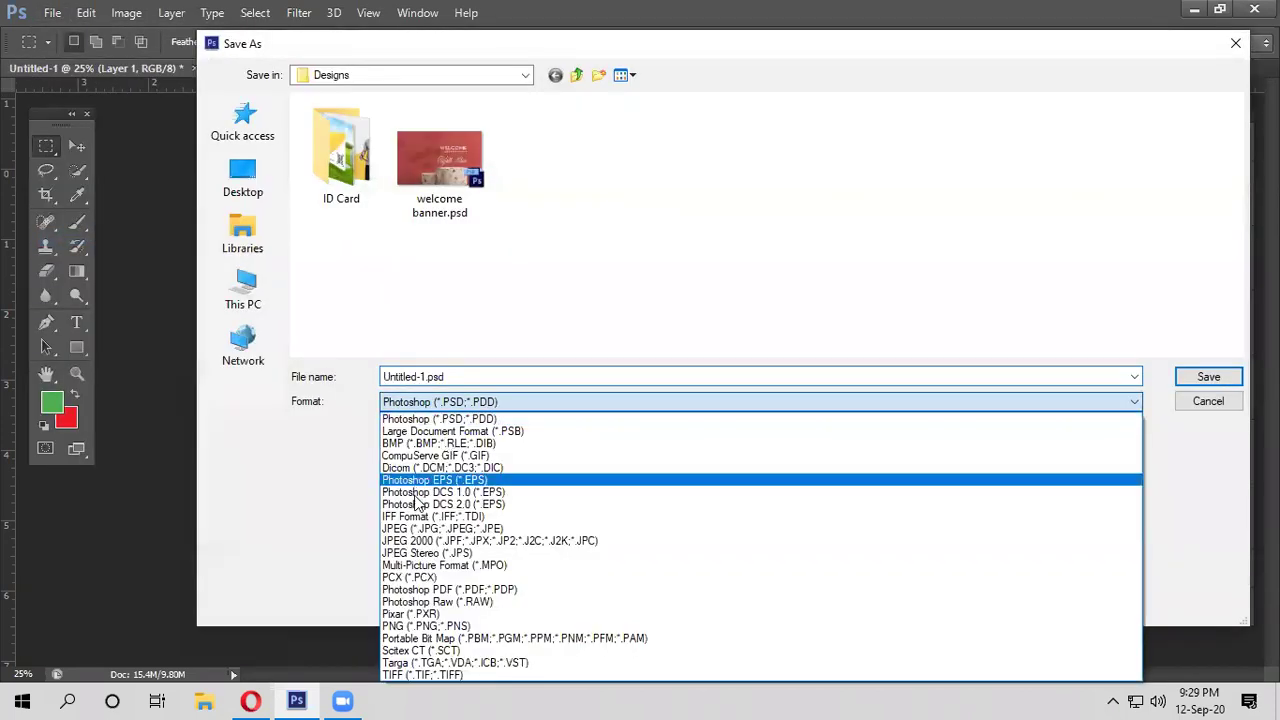
pyautogui.click(1208, 403)
pyautogui.click(1208, 403)
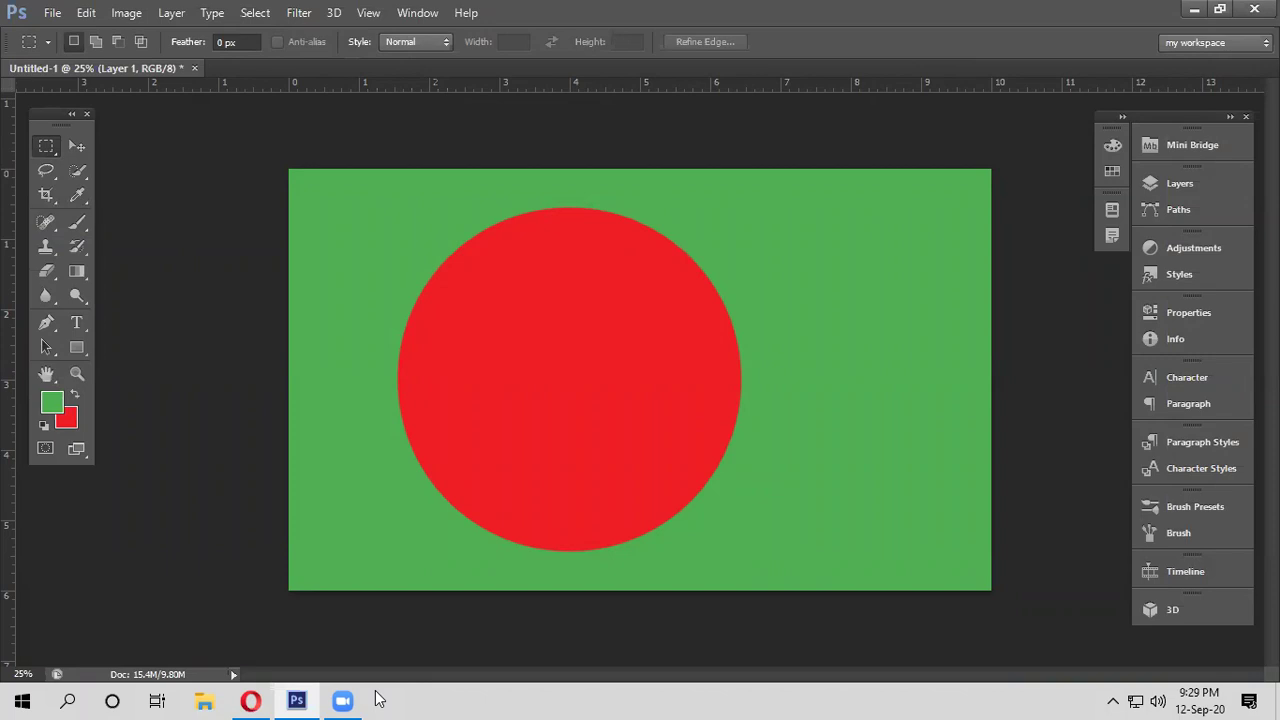
# Start a new document and set its width and height units to Pixels
pyautogui.click(50, 12)
pyautogui.moveTo(150, 141)
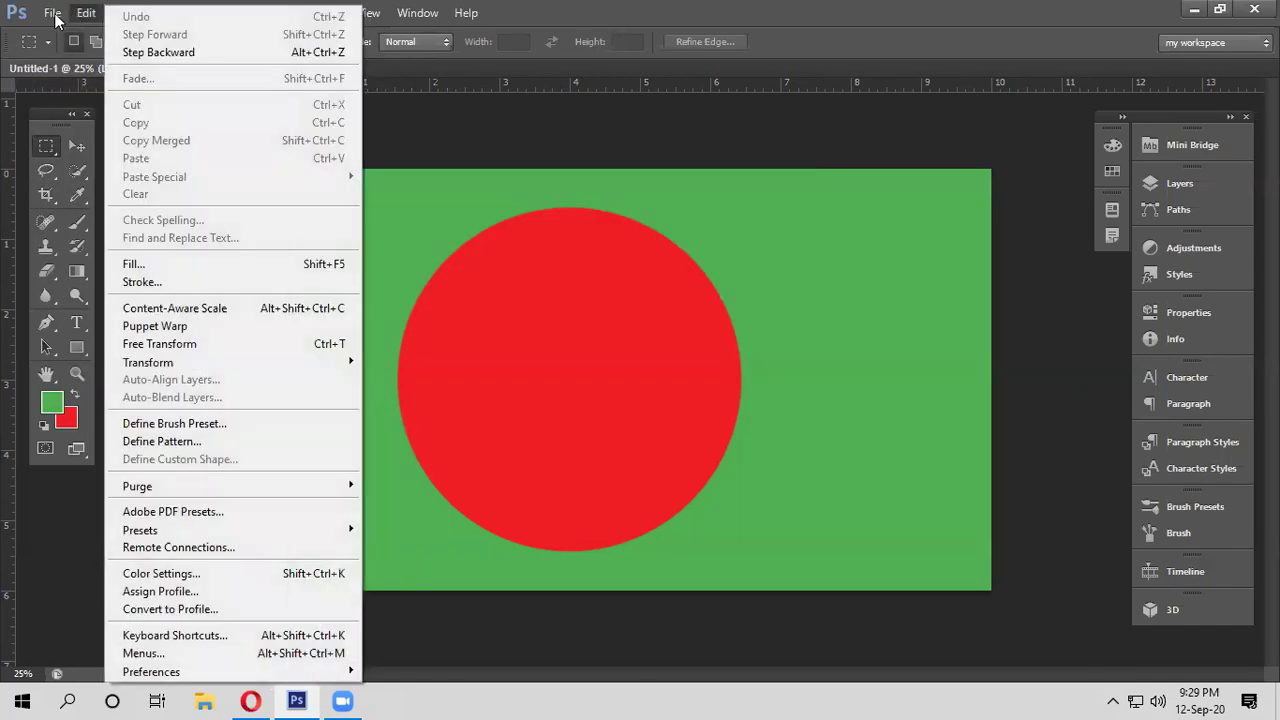
pyautogui.click(70, 33)
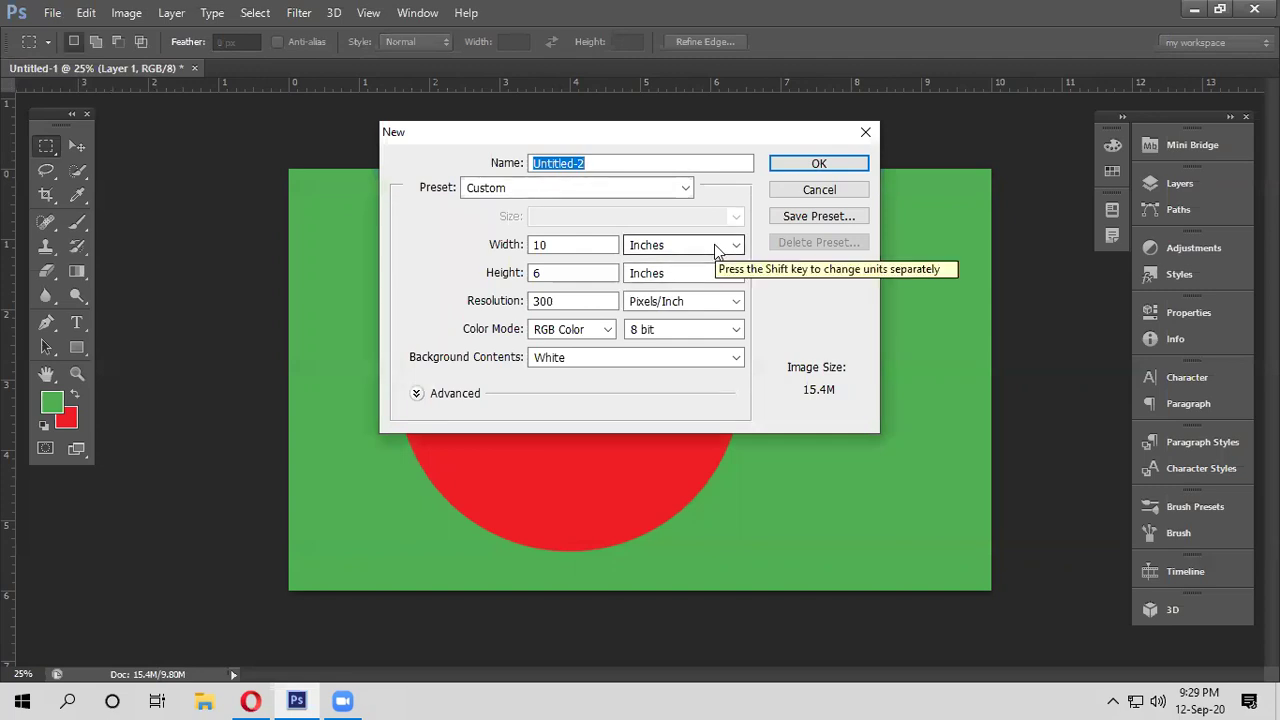
pyautogui.click(715, 250)
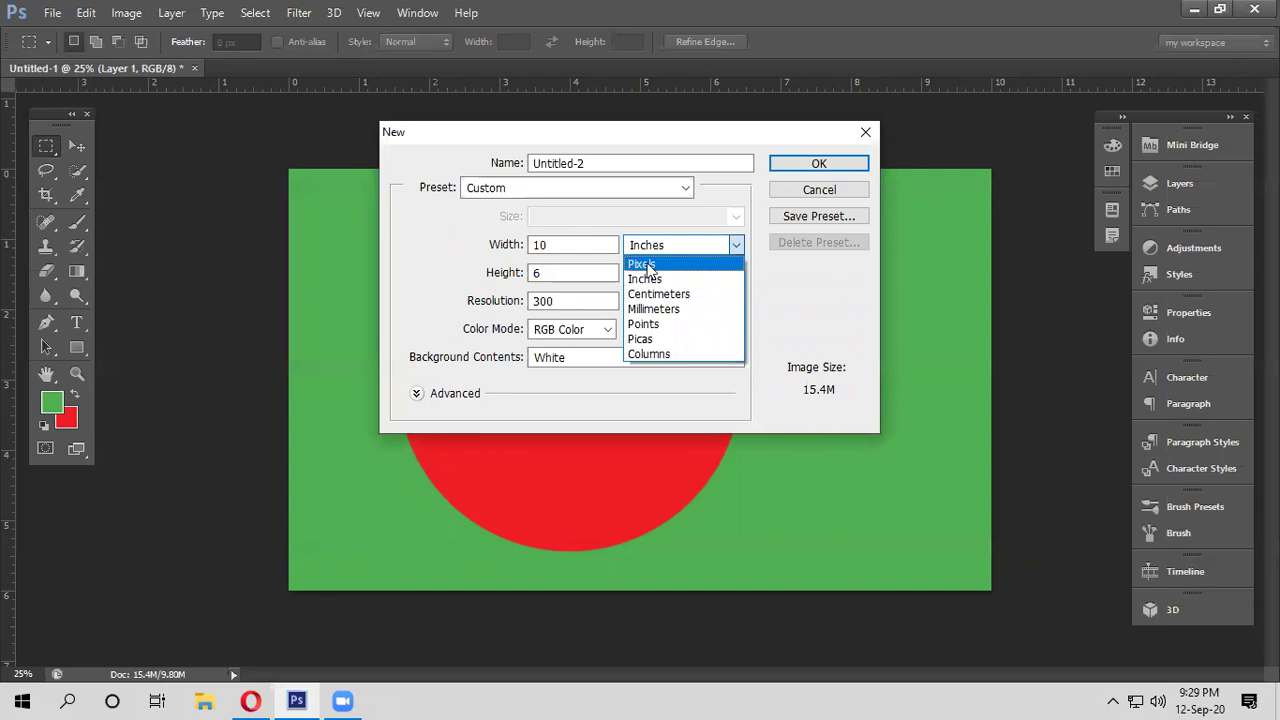
pyautogui.click(646, 264)
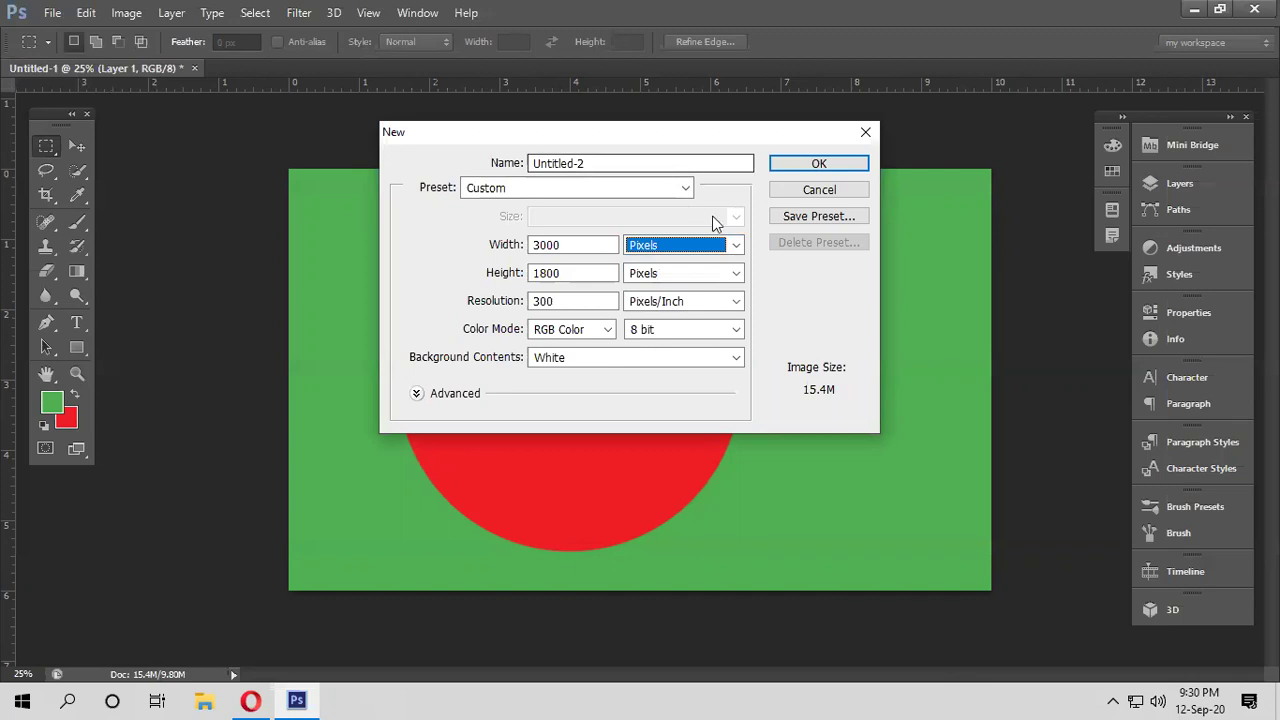
pyautogui.click(735, 245)
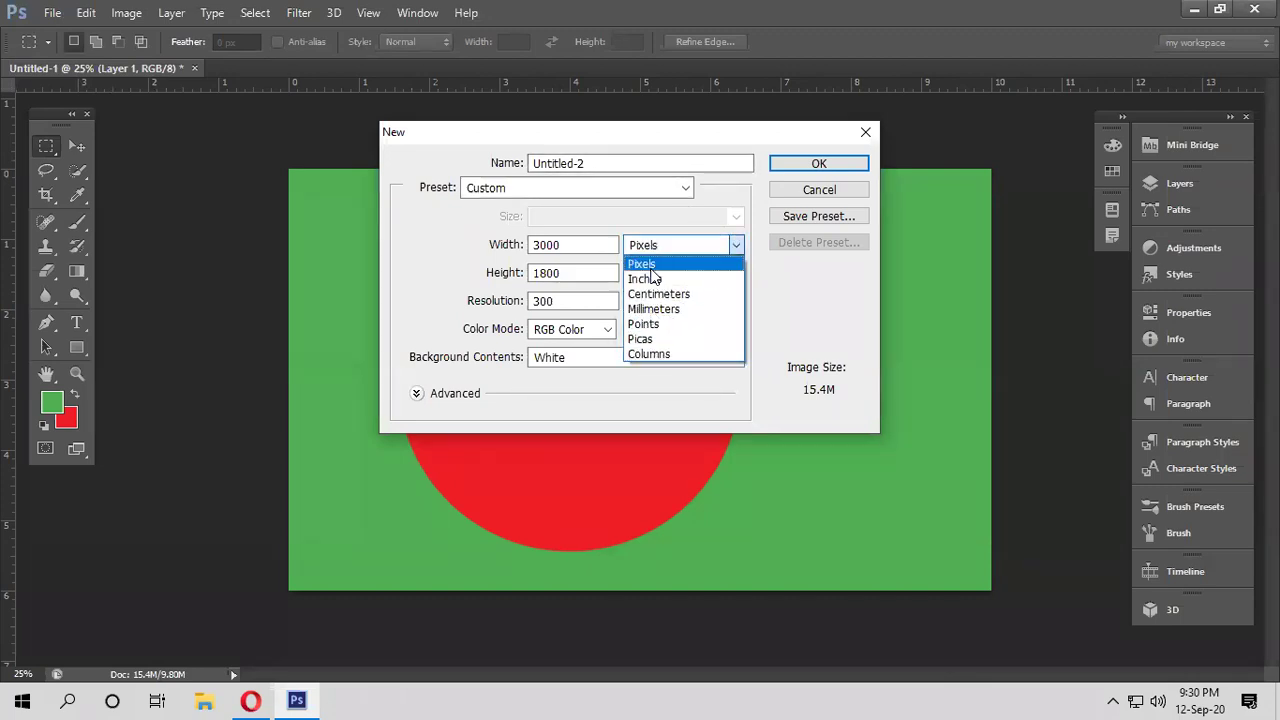
pyautogui.click(641, 264)
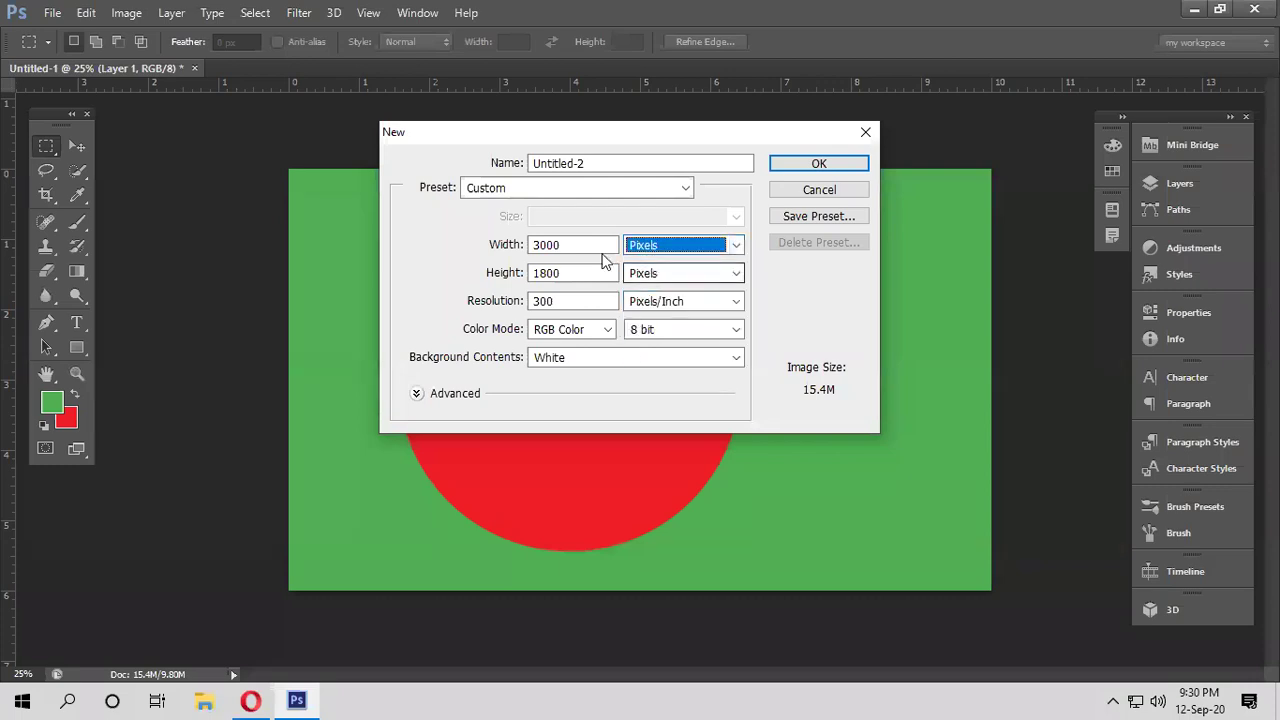
# Create the document at 2000 by 2000 pixels, 300 Pixels/Inch, in RGB Color, 8 bit, with a White background
pyautogui.moveTo(571, 245); pyautogui.dragTo(494, 253)
pyautogui.write('2000')
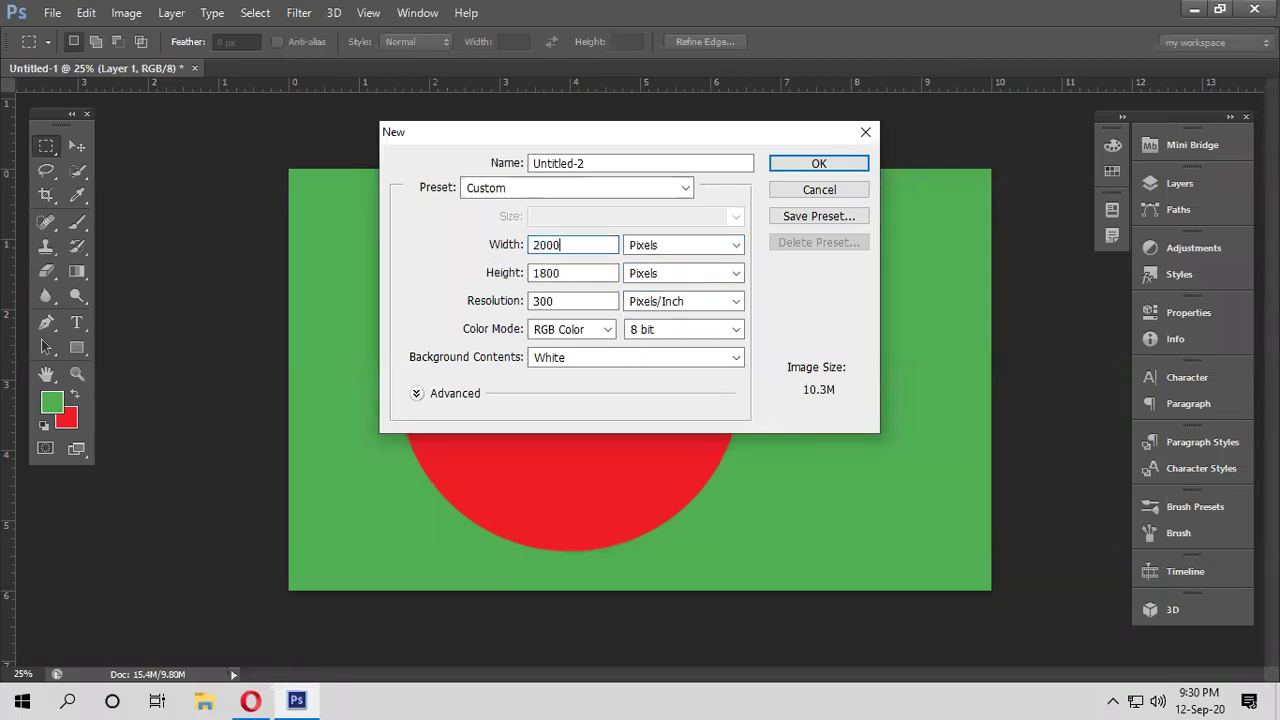
pyautogui.press('Tab')
pyautogui.press('Tab')
pyautogui.write('2000')
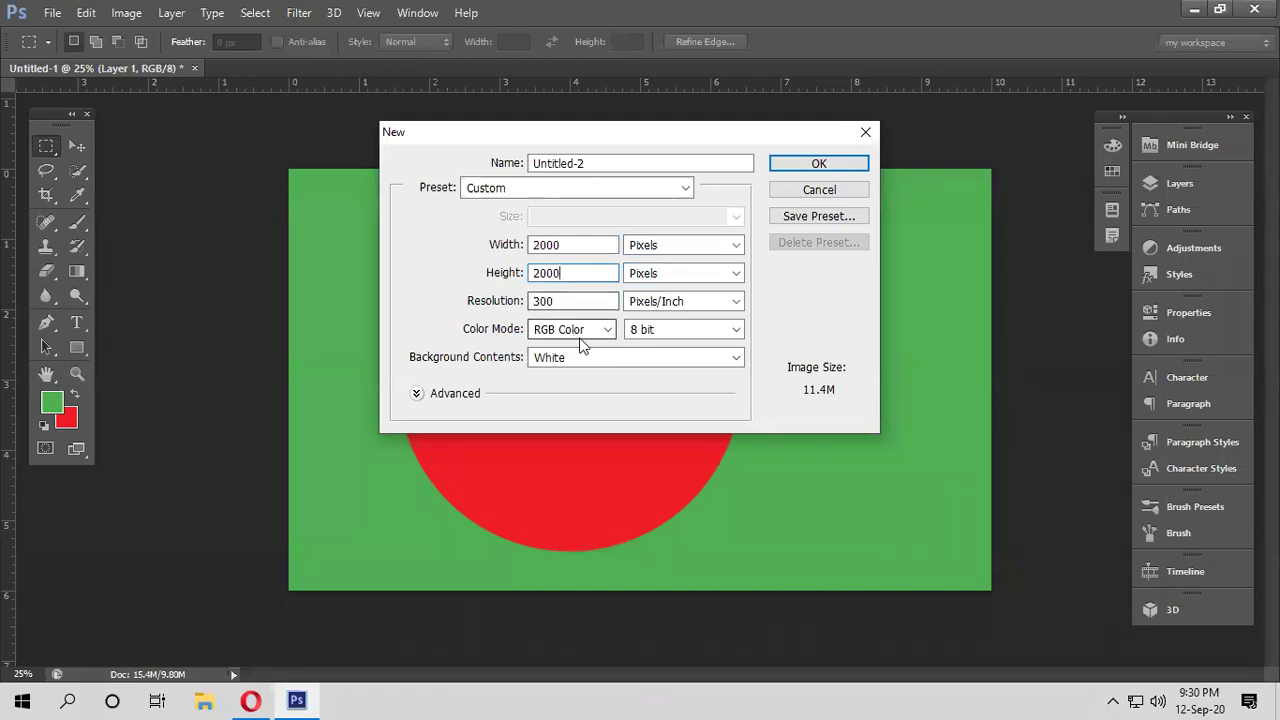
pyautogui.click(608, 330)
pyautogui.click(610, 378)
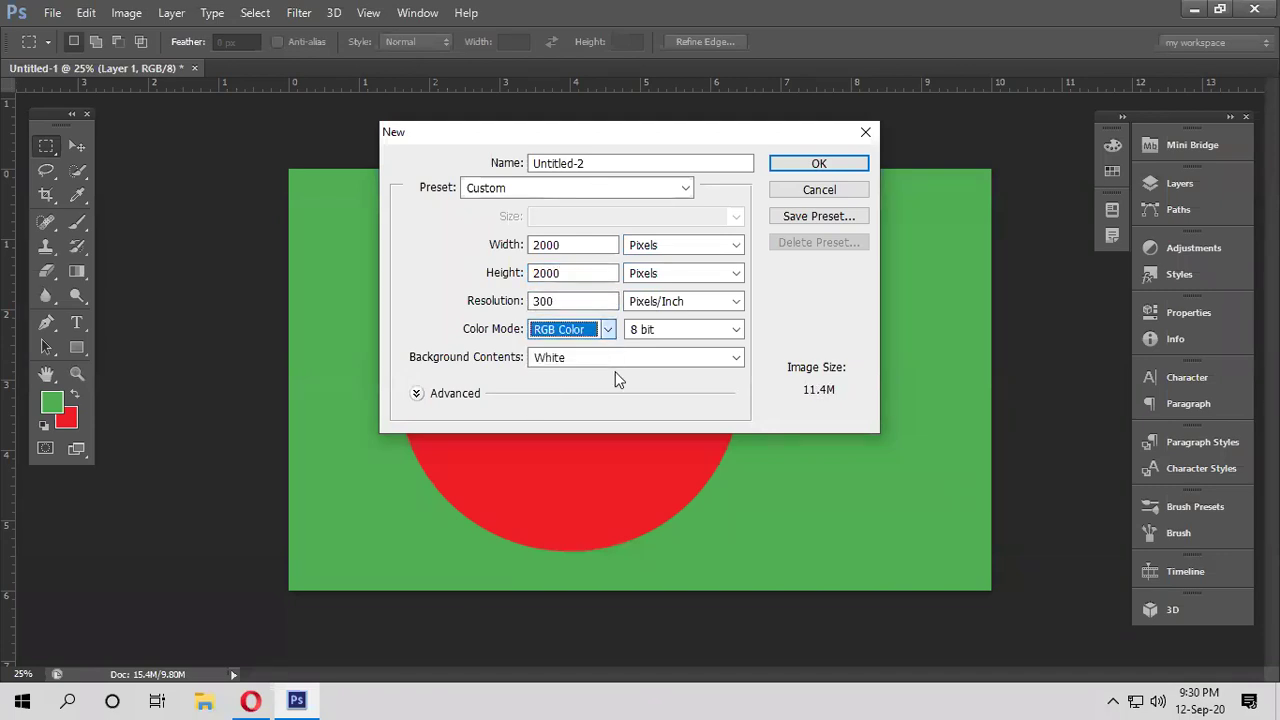
pyautogui.moveTo(543, 133); pyautogui.dragTo(600, 214)
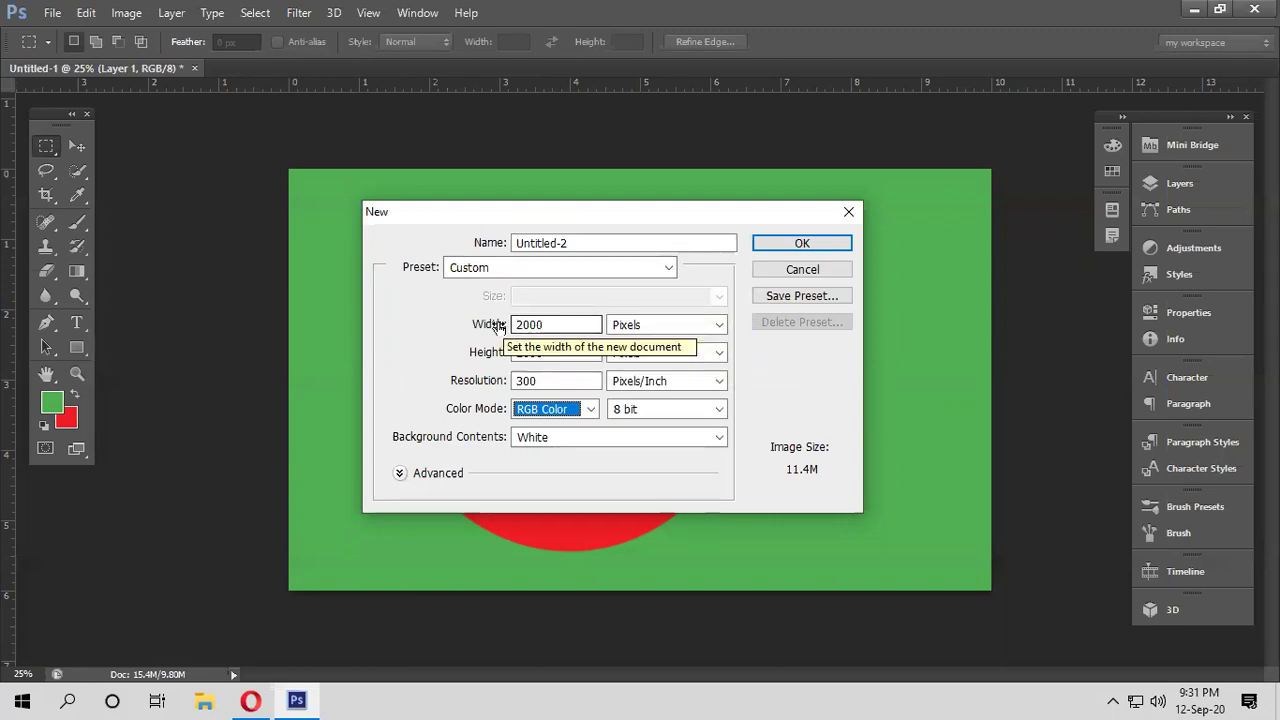
pyautogui.click(802, 246)
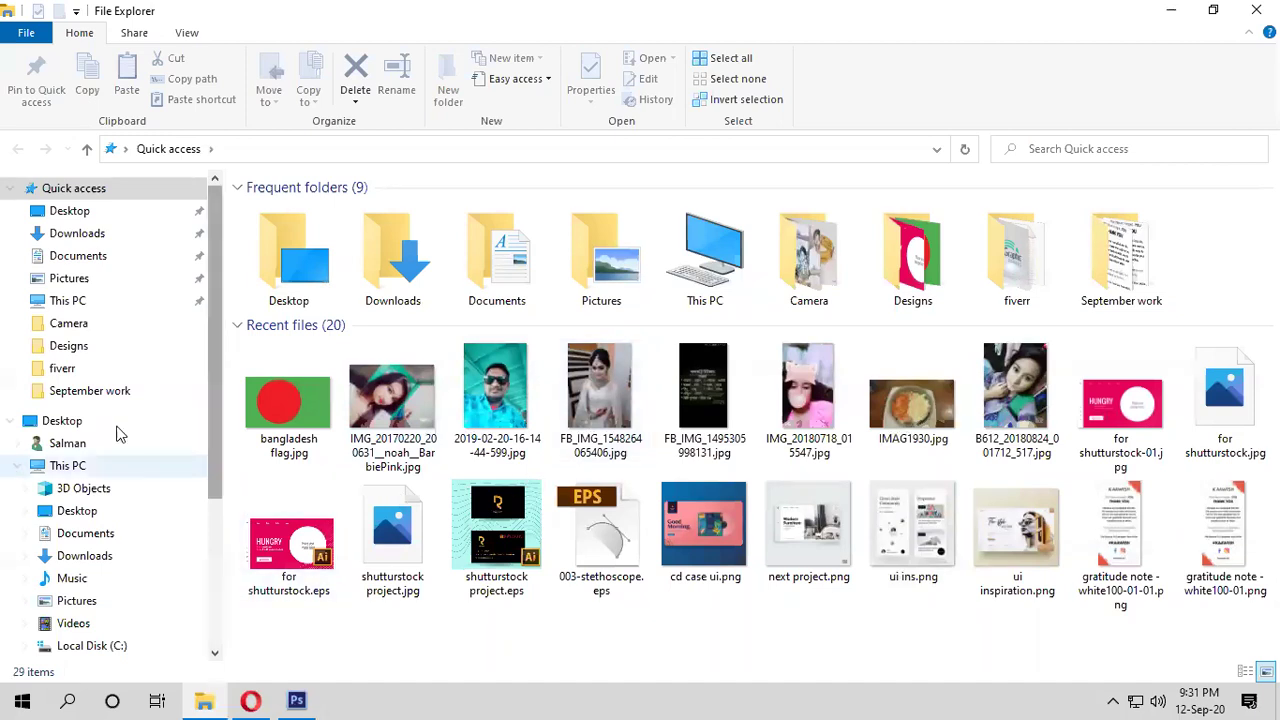
# Place the red podium background image with terrazzo cylinders from File Explorer's Downloads folder into the new square document
pyautogui.click(88, 238)
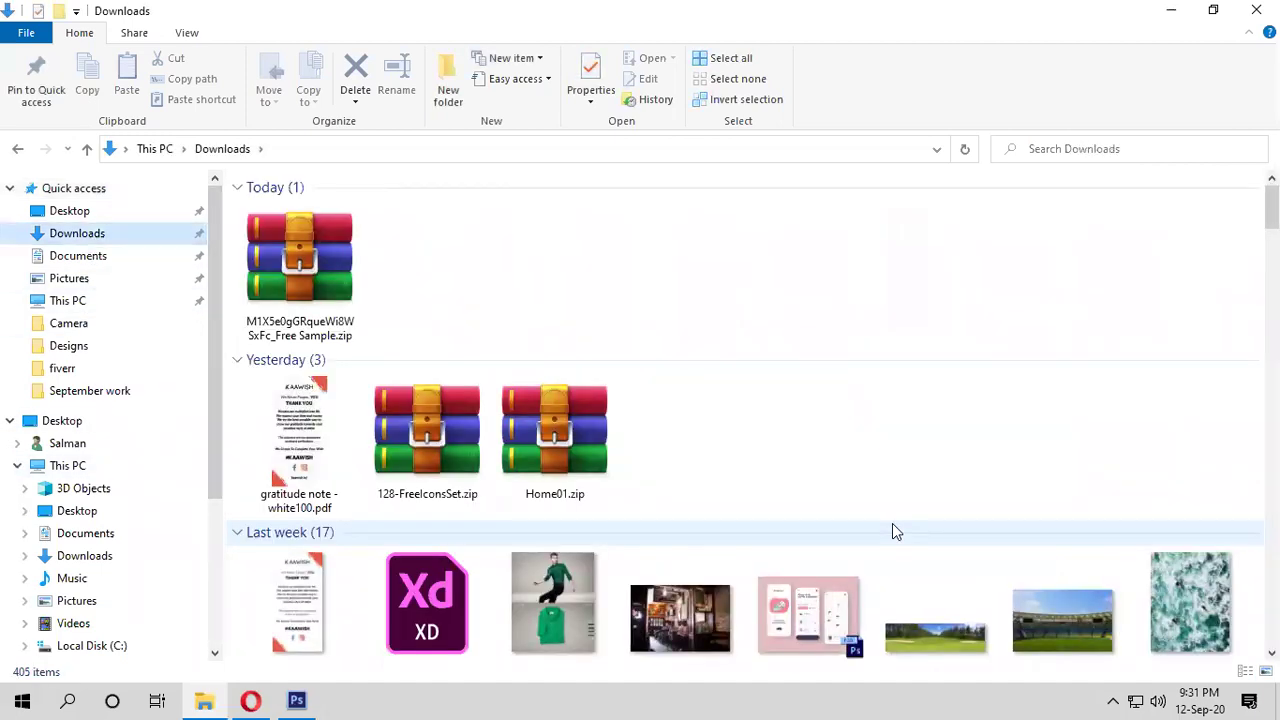
pyautogui.scroll(-5, 892, 530)
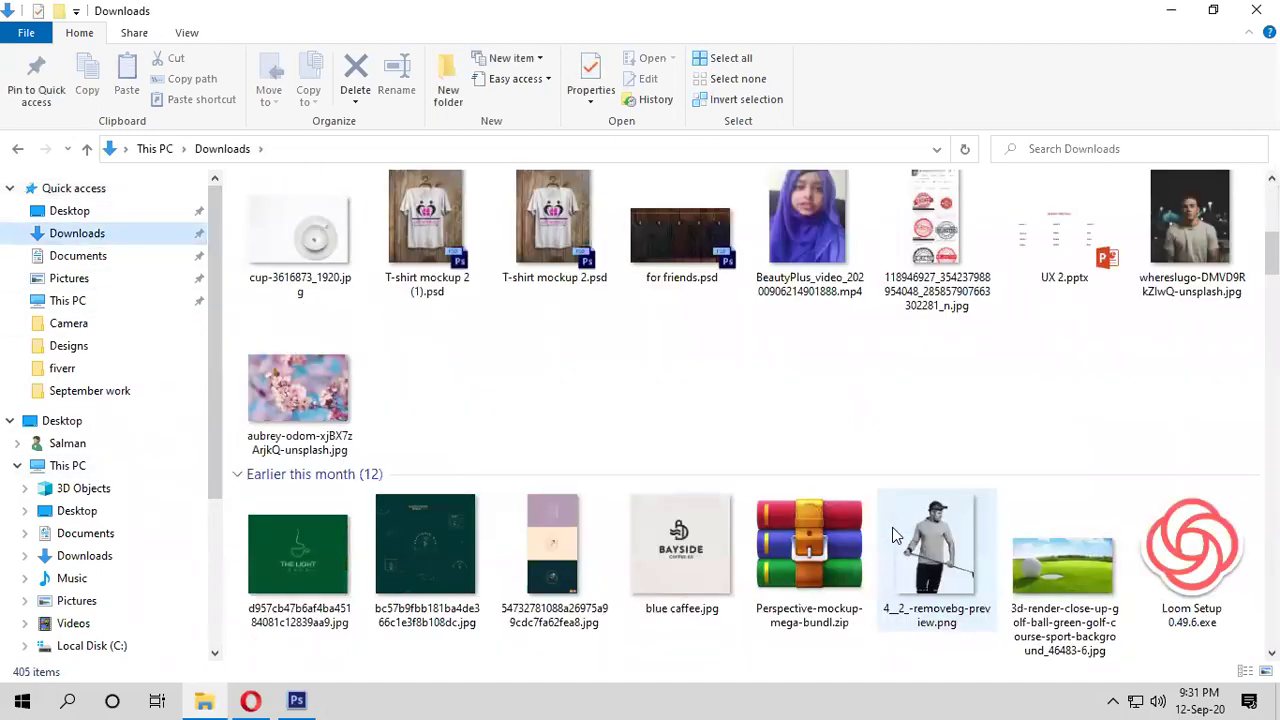
pyautogui.scroll(-2, 896, 530)
pyautogui.scroll(-5, 896, 527)
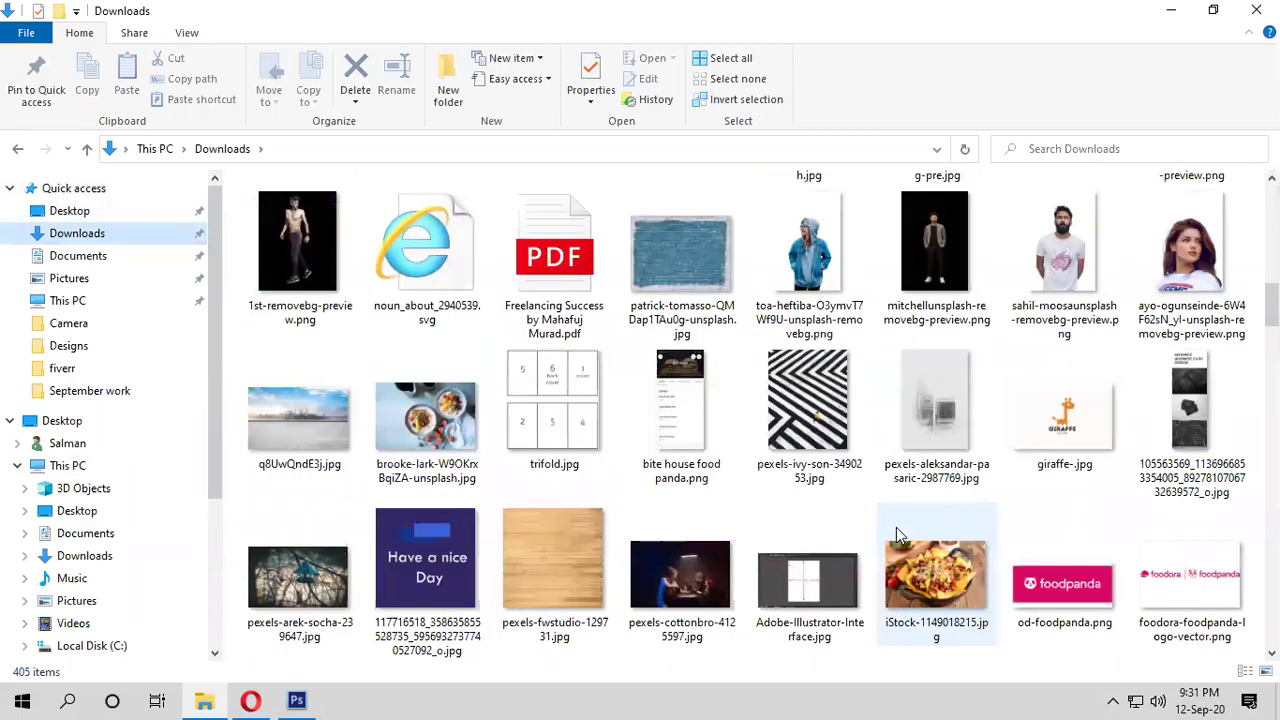
pyautogui.scroll(-2, 896, 535)
pyautogui.scroll(-12, 896, 535)
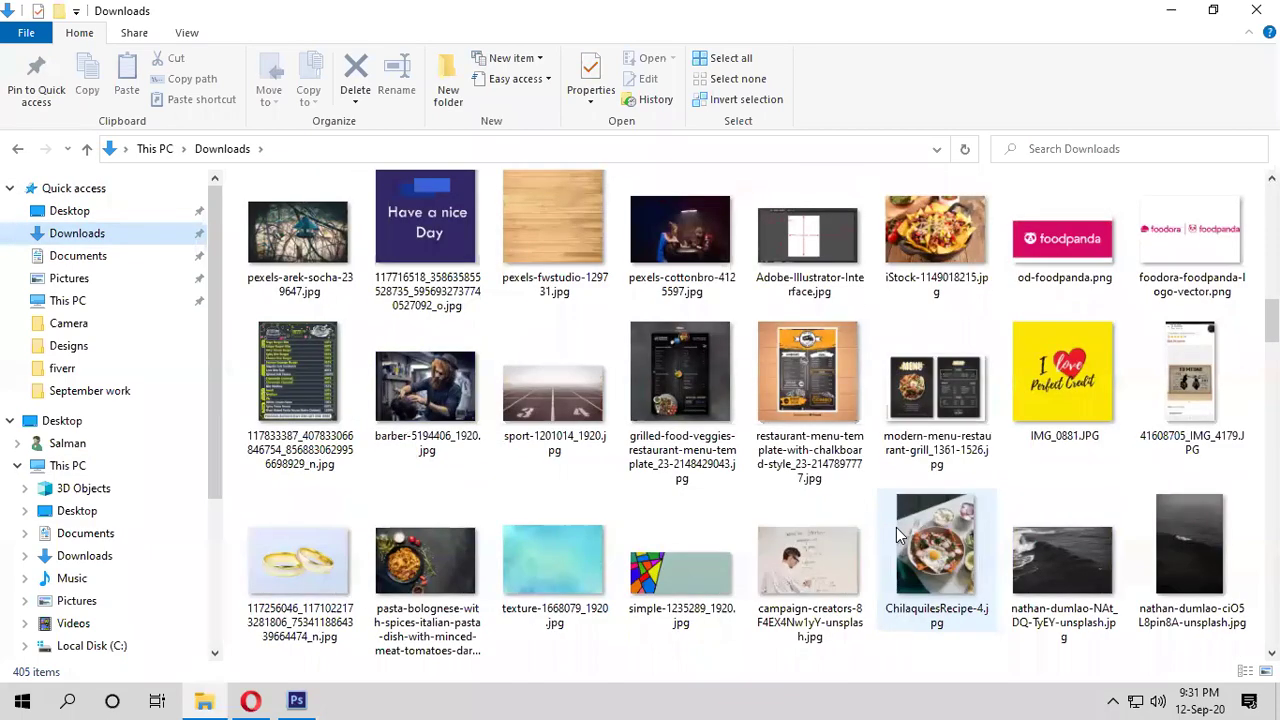
pyautogui.scroll(-10, 896, 527)
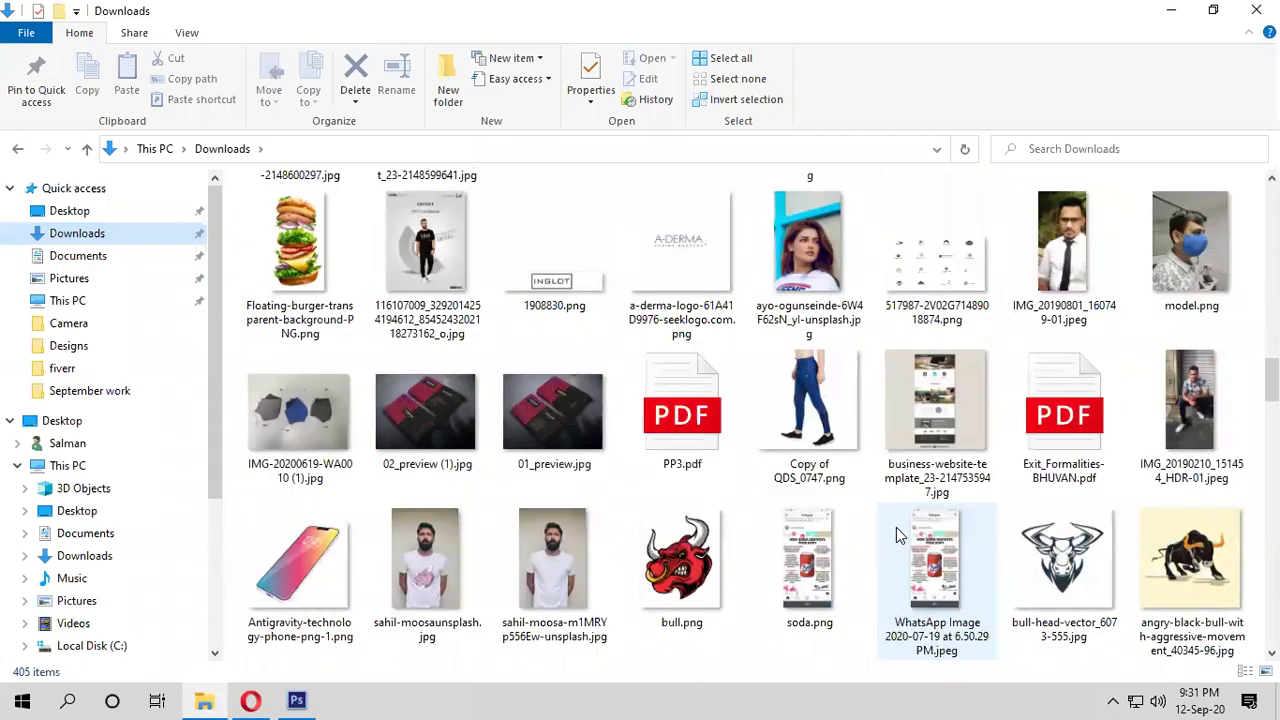
pyautogui.scroll(-2, 896, 527)
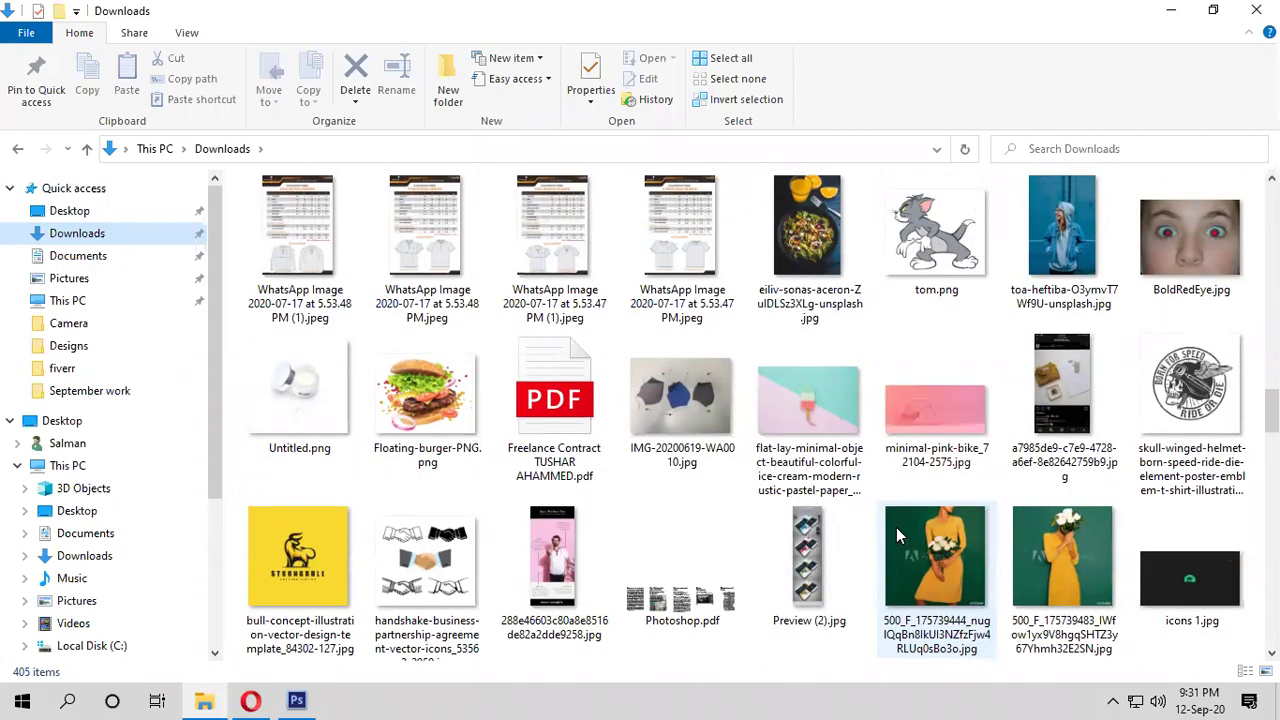
pyautogui.scroll(-4, 896, 527)
pyautogui.scroll(-4, 896, 527)
pyautogui.scroll(-6, 896, 527)
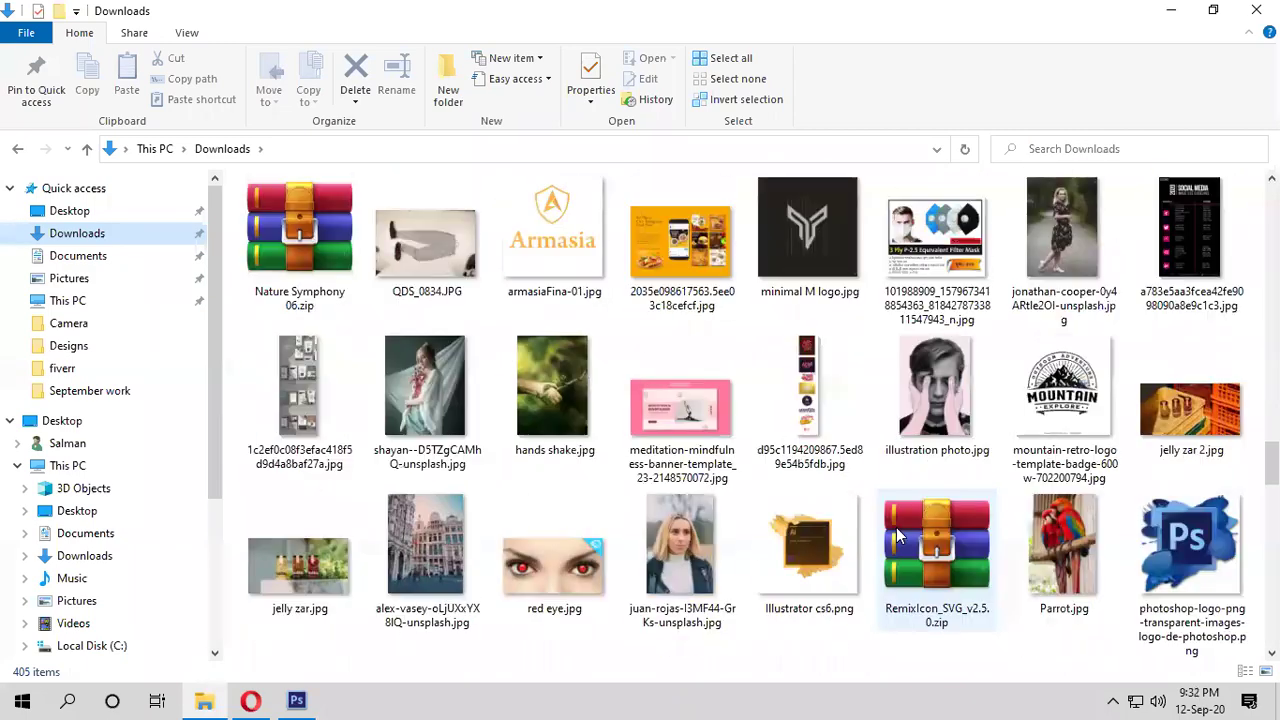
pyautogui.scroll(-4, 896, 527)
pyautogui.scroll(-4, 896, 535)
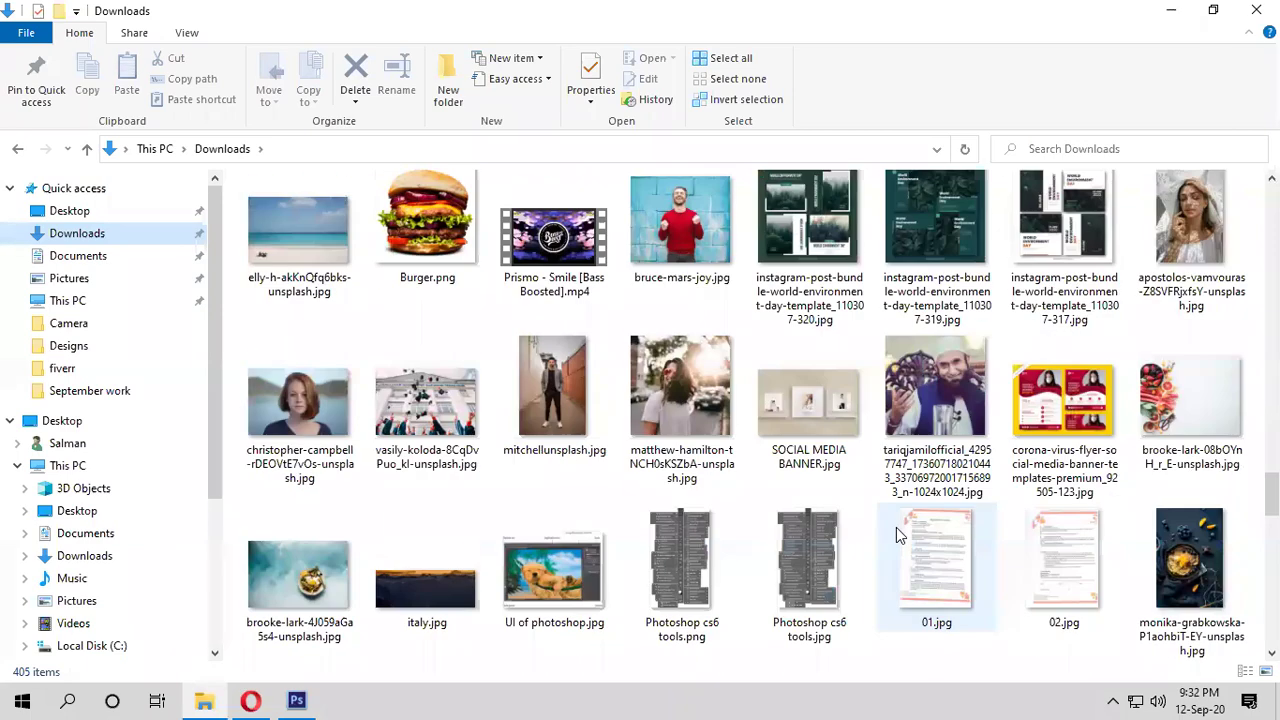
pyautogui.scroll(-8, 896, 535)
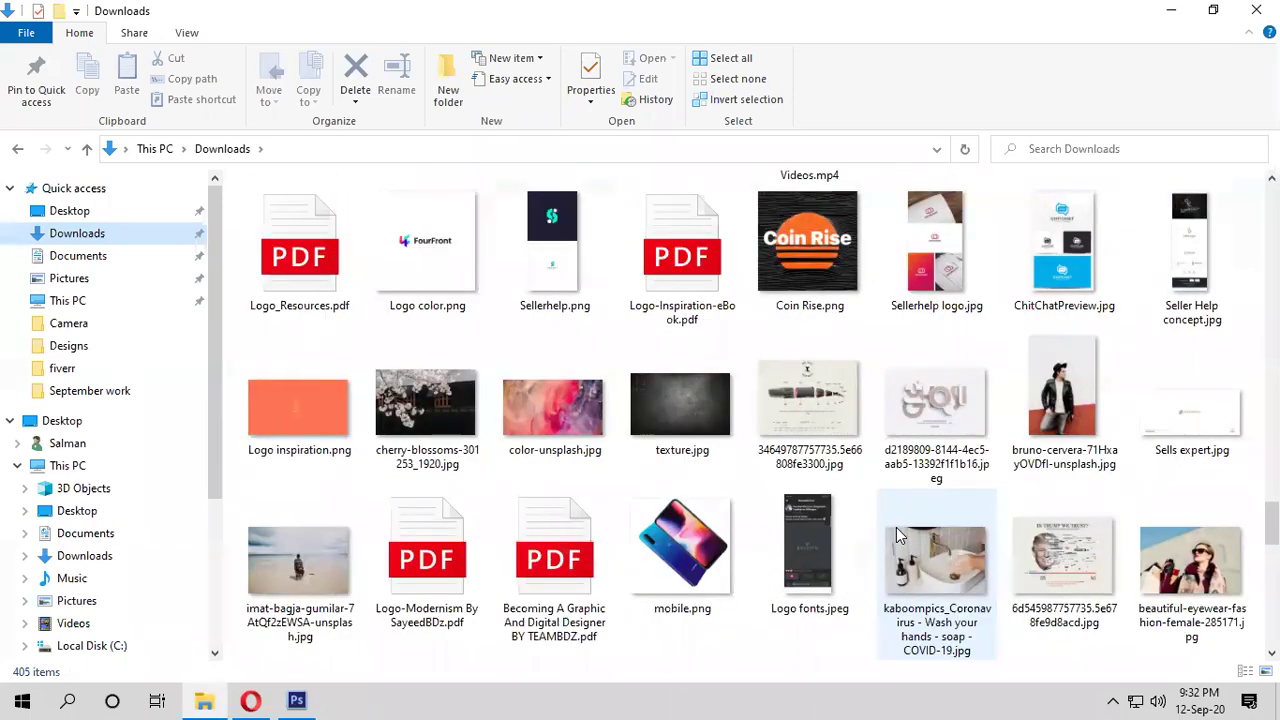
pyautogui.scroll(-6, 896, 530)
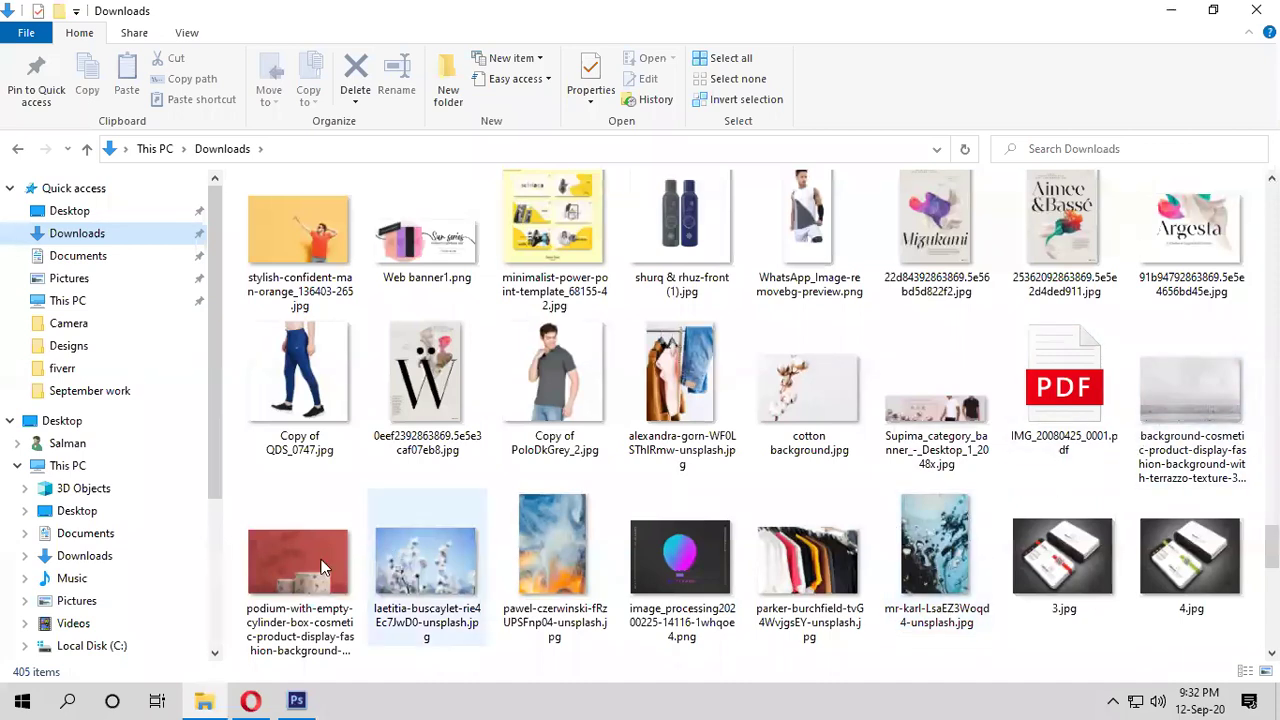
pyautogui.click(330, 590)
pyautogui.moveTo(330, 590); pyautogui.dragTo(590, 384)
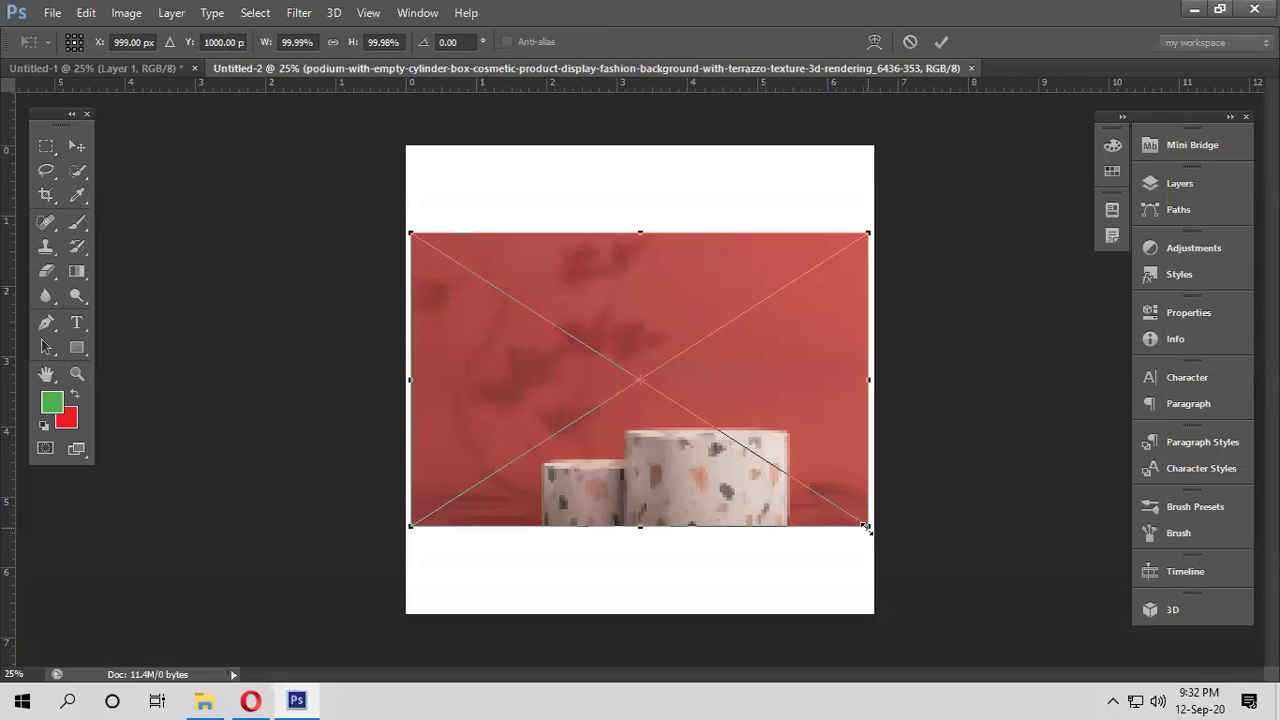
# Scale the placed podium image to about 160.56%, position it to cover the whole canvas, and commit the placement
pyautogui.moveTo(866, 528); pyautogui.dragTo(988, 650)
pyautogui.moveTo(938, 602); pyautogui.dragTo(1005, 598)
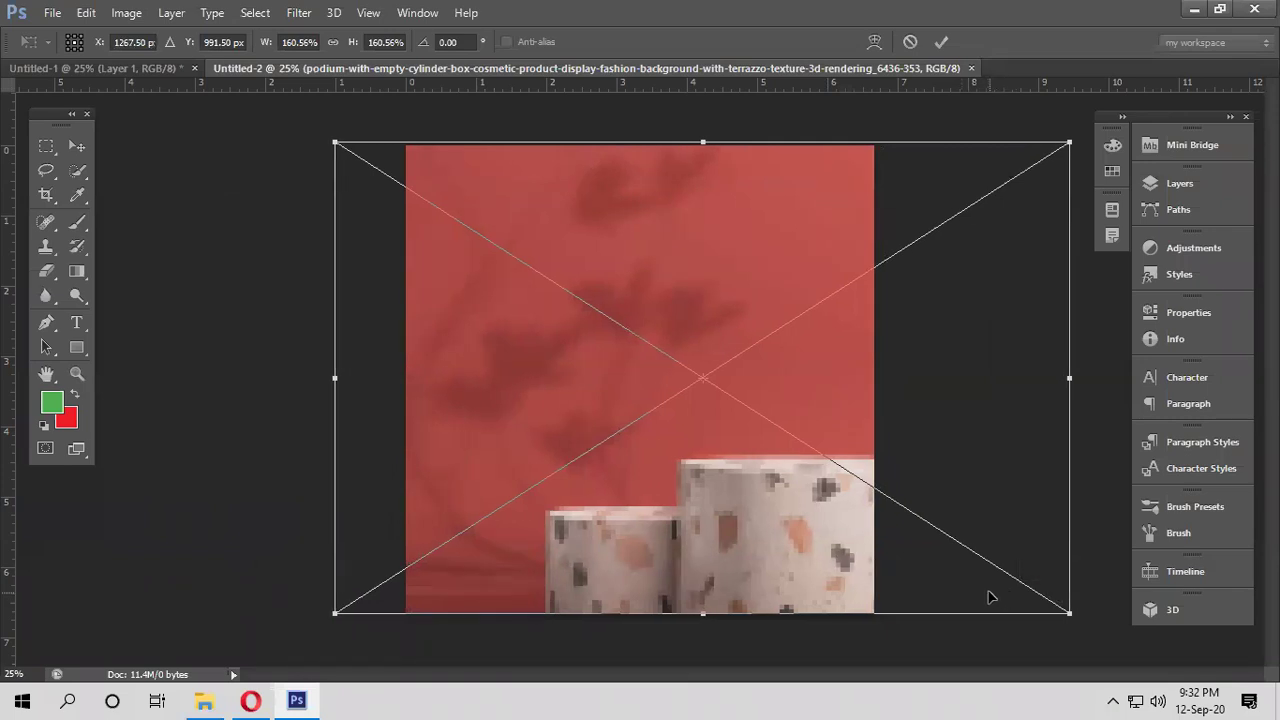
pyautogui.press('Return')
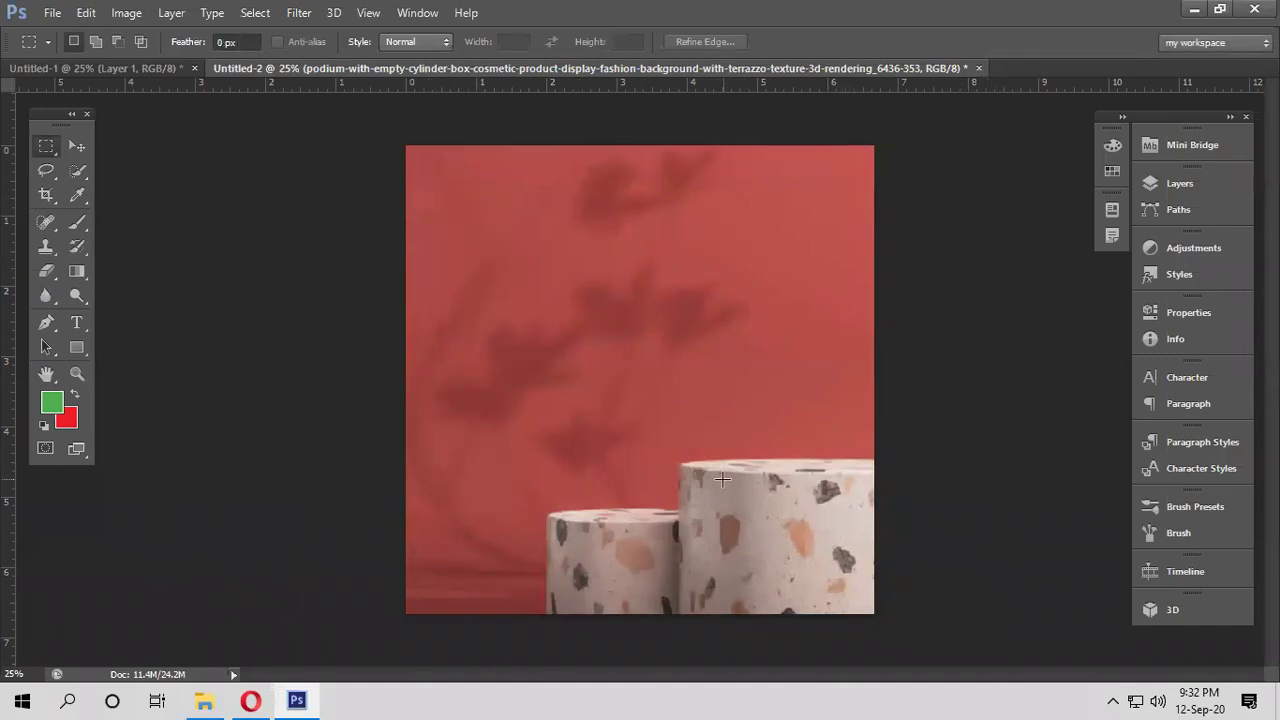
# Delete the placed podium image layer from the square document, keeping only the Background layer
pyautogui.click(1182, 186)
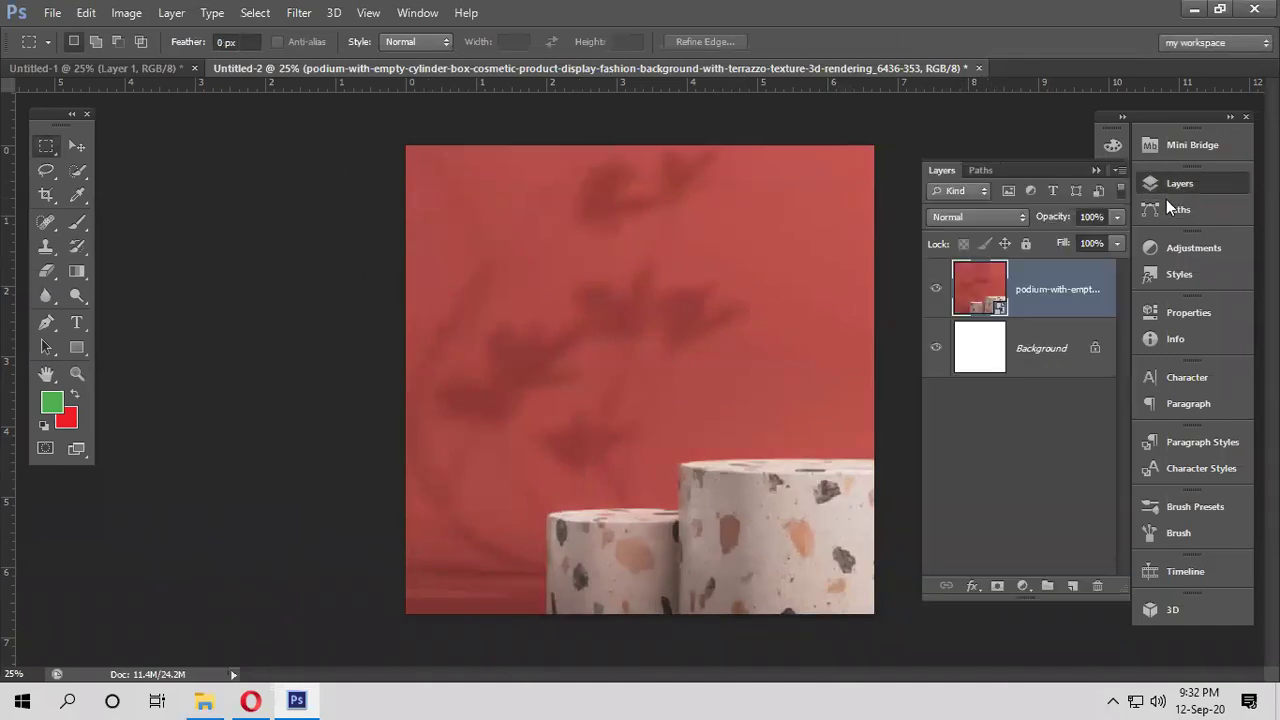
pyautogui.press('Delete')
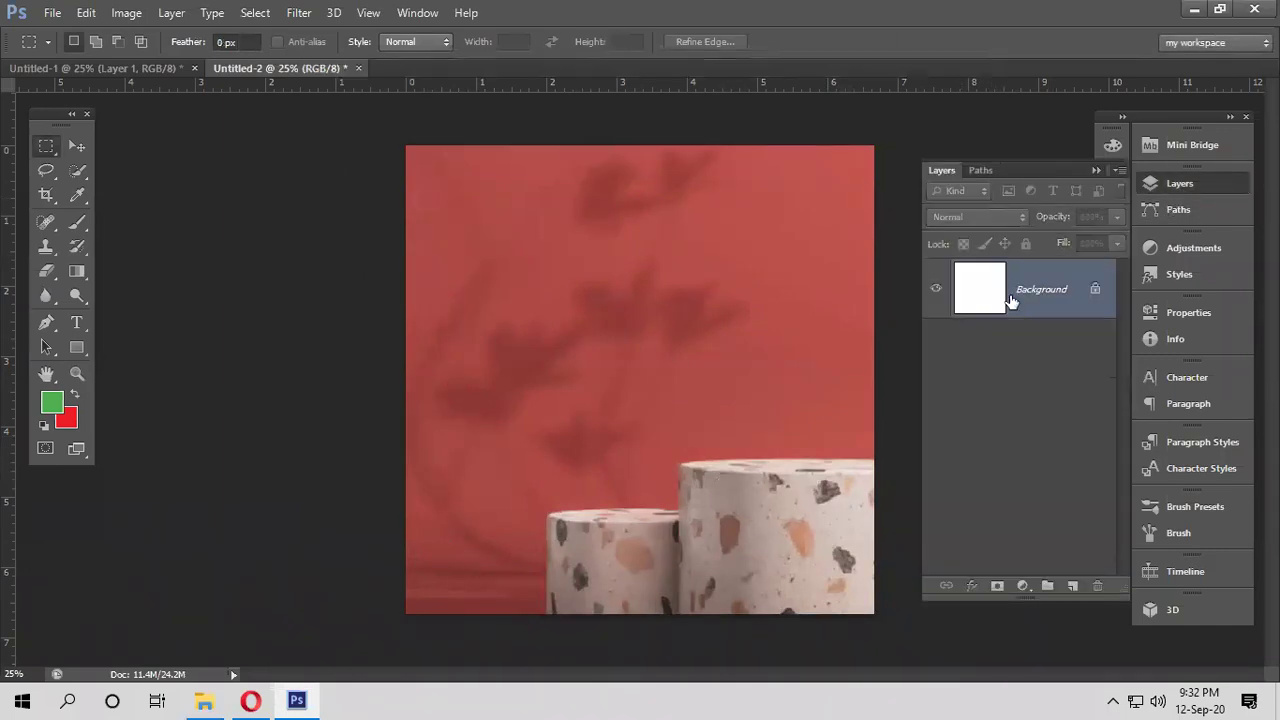
# Look through the images in File Explorer's Downloads folder for another background picture
pyautogui.click(212, 697)
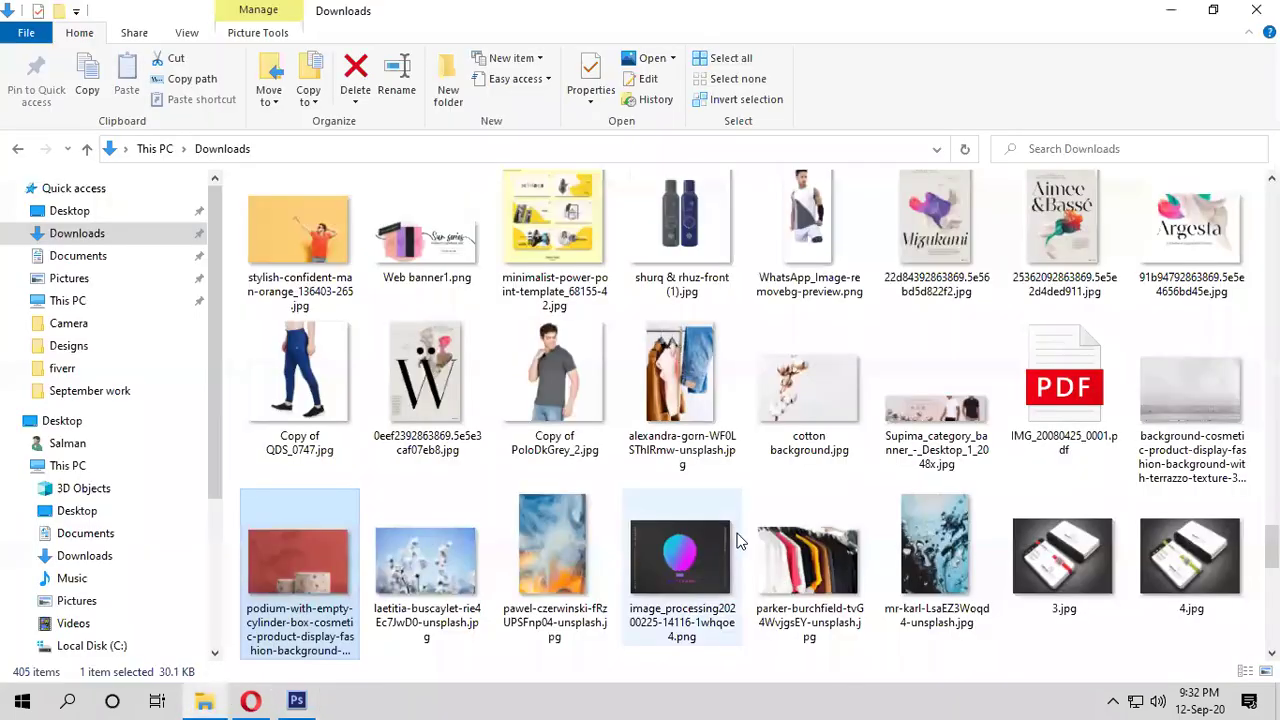
pyautogui.scroll(-5, 845, 514)
pyautogui.scroll(-2, 845, 514)
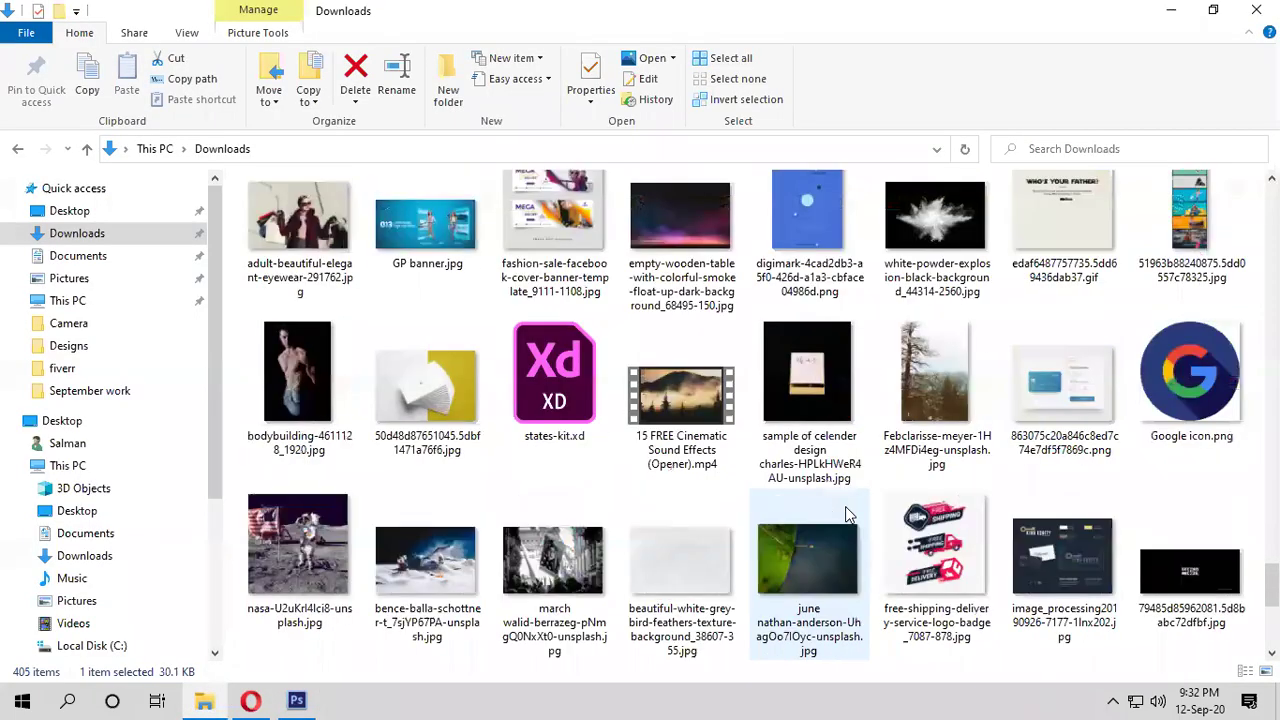
pyautogui.scroll(-5, 845, 514)
pyautogui.scroll(-5, 845, 514)
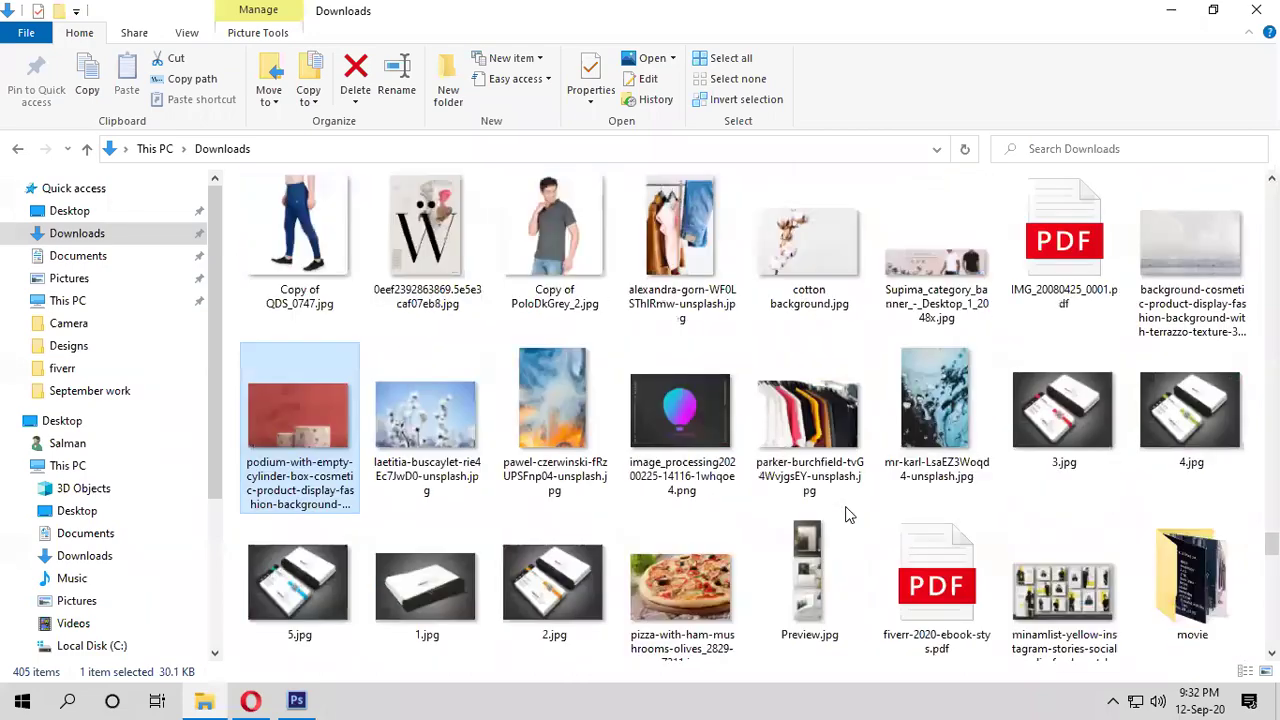
pyautogui.scroll(10, 845, 514)
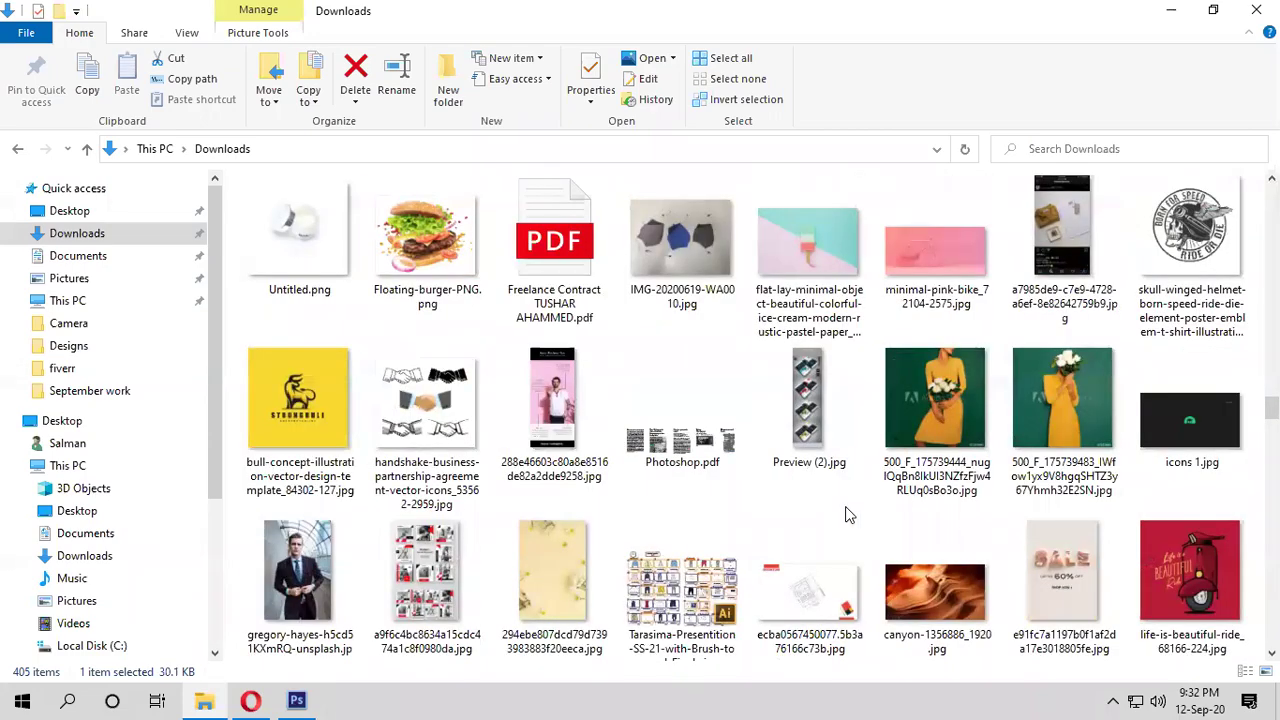
pyautogui.scroll(5, 845, 514)
pyautogui.scroll(10, 845, 514)
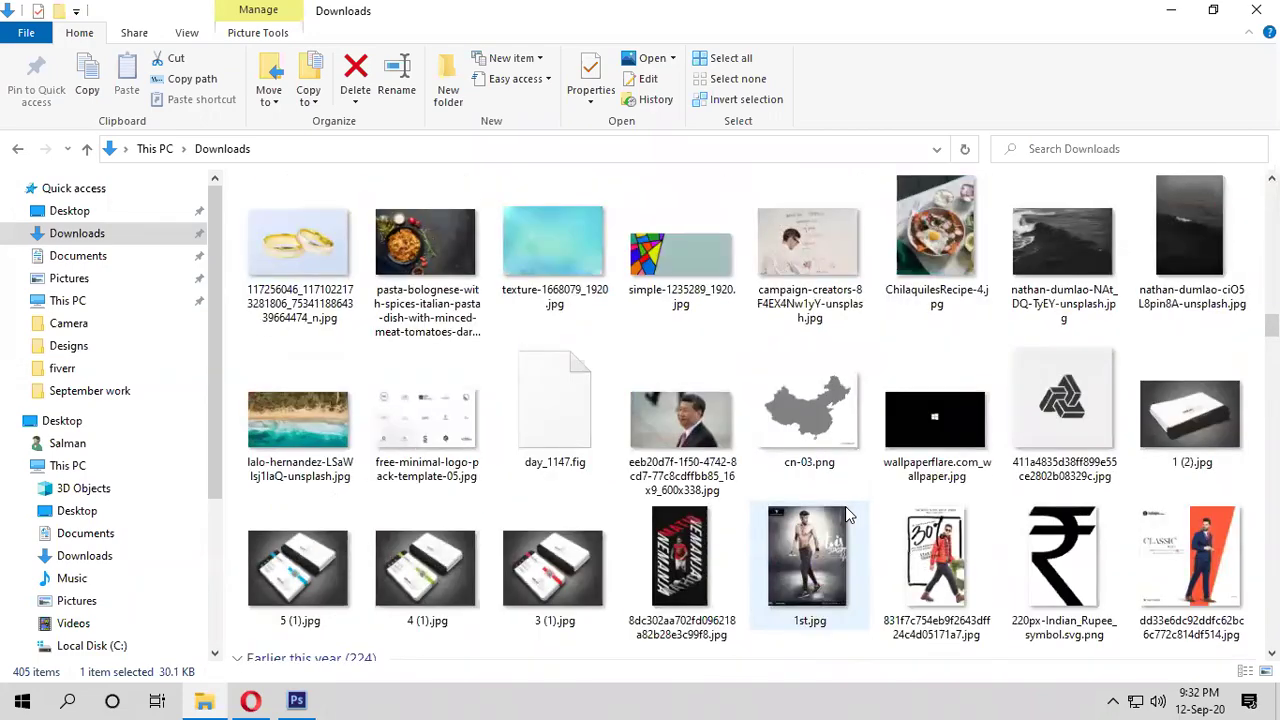
pyautogui.scroll(5, 845, 514)
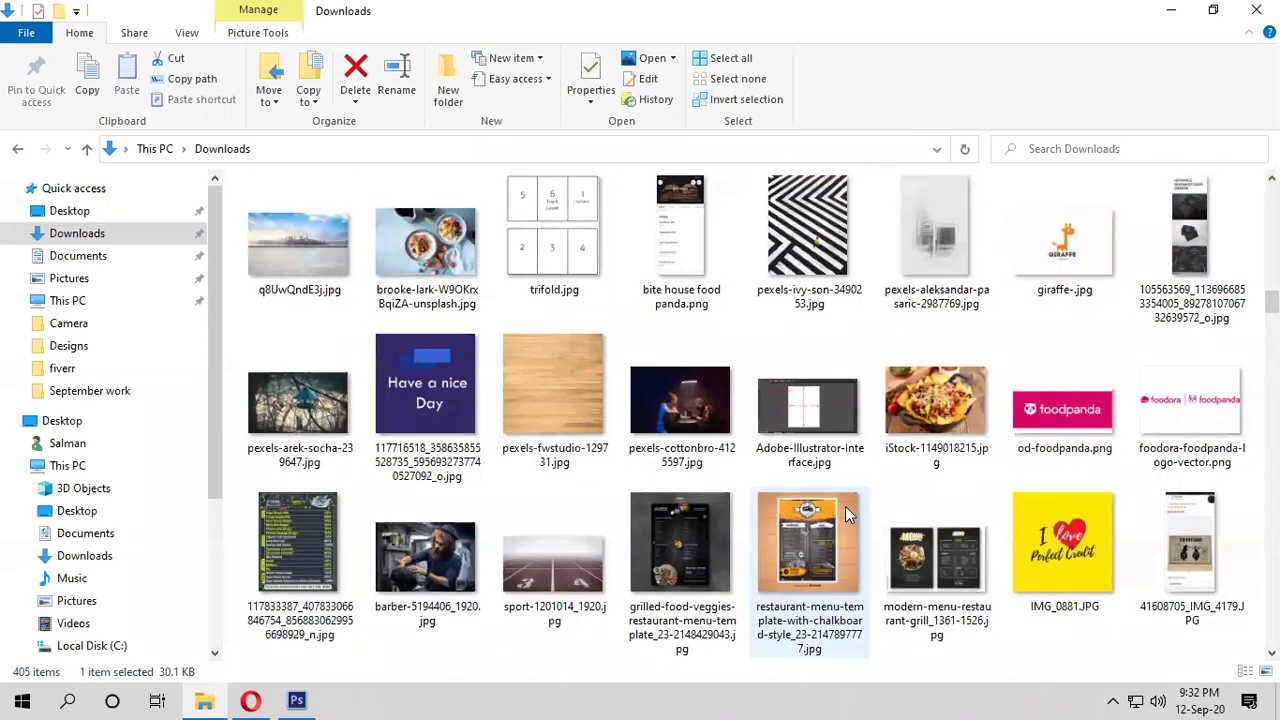
pyautogui.scroll(5, 845, 510)
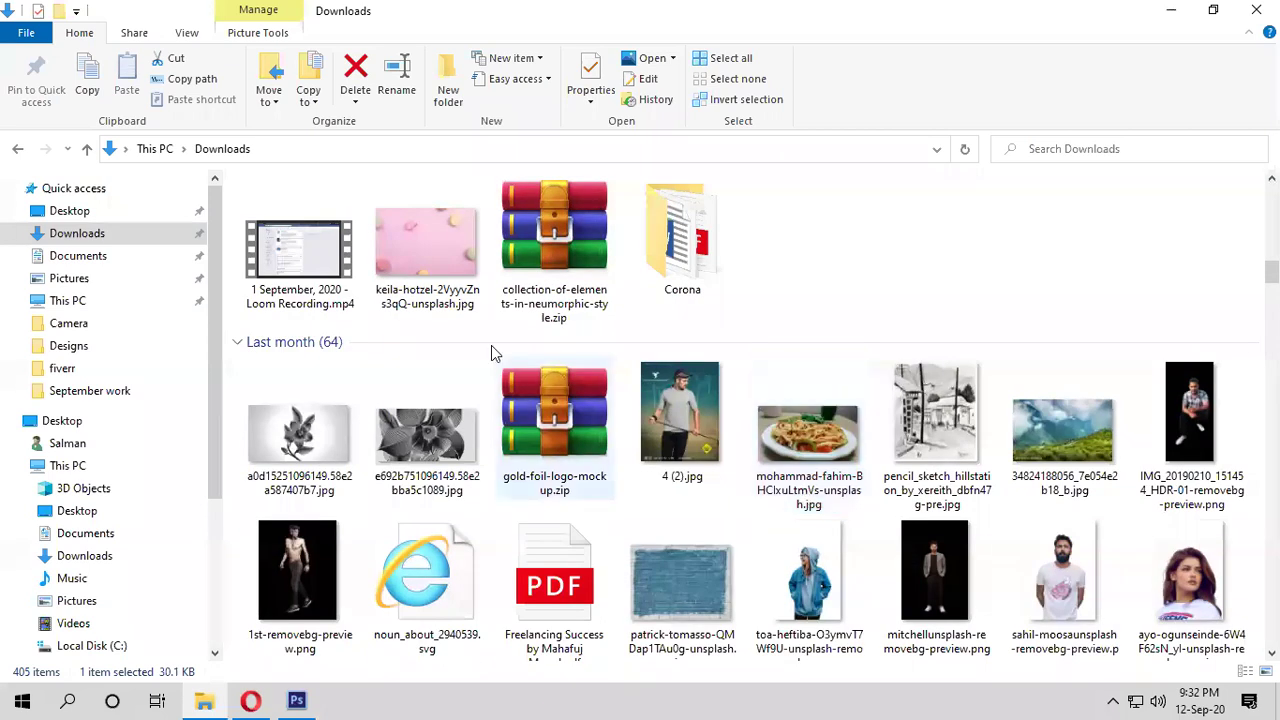
pyautogui.click(437, 290)
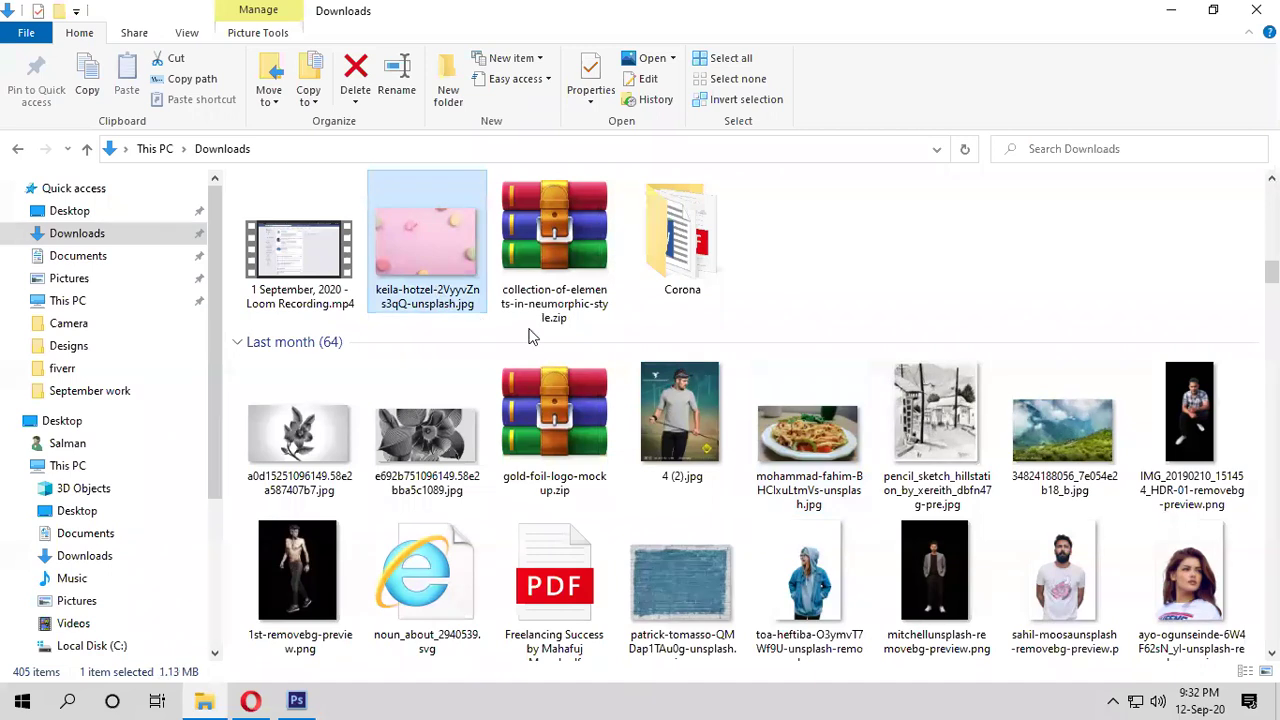
pyautogui.scroll(7, 530, 337)
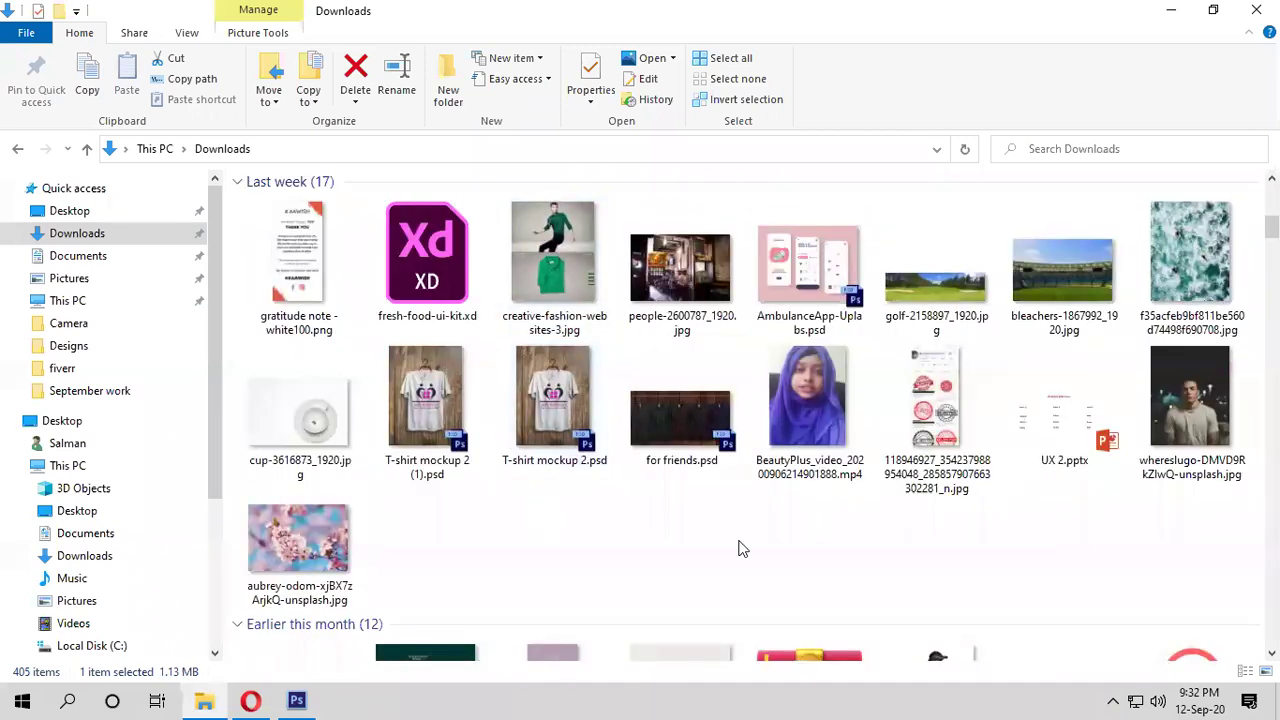
pyautogui.scroll(3, 891, 563)
pyautogui.scroll(2, 893, 563)
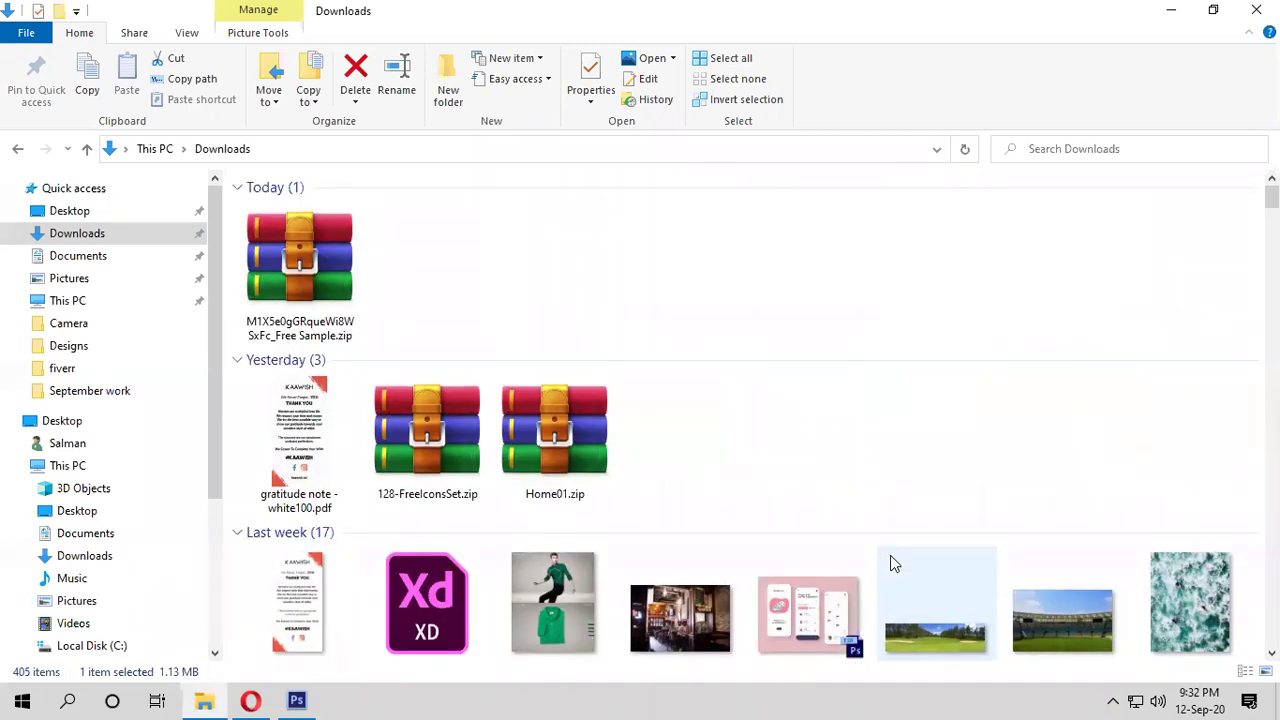
pyautogui.scroll(-6, 893, 563)
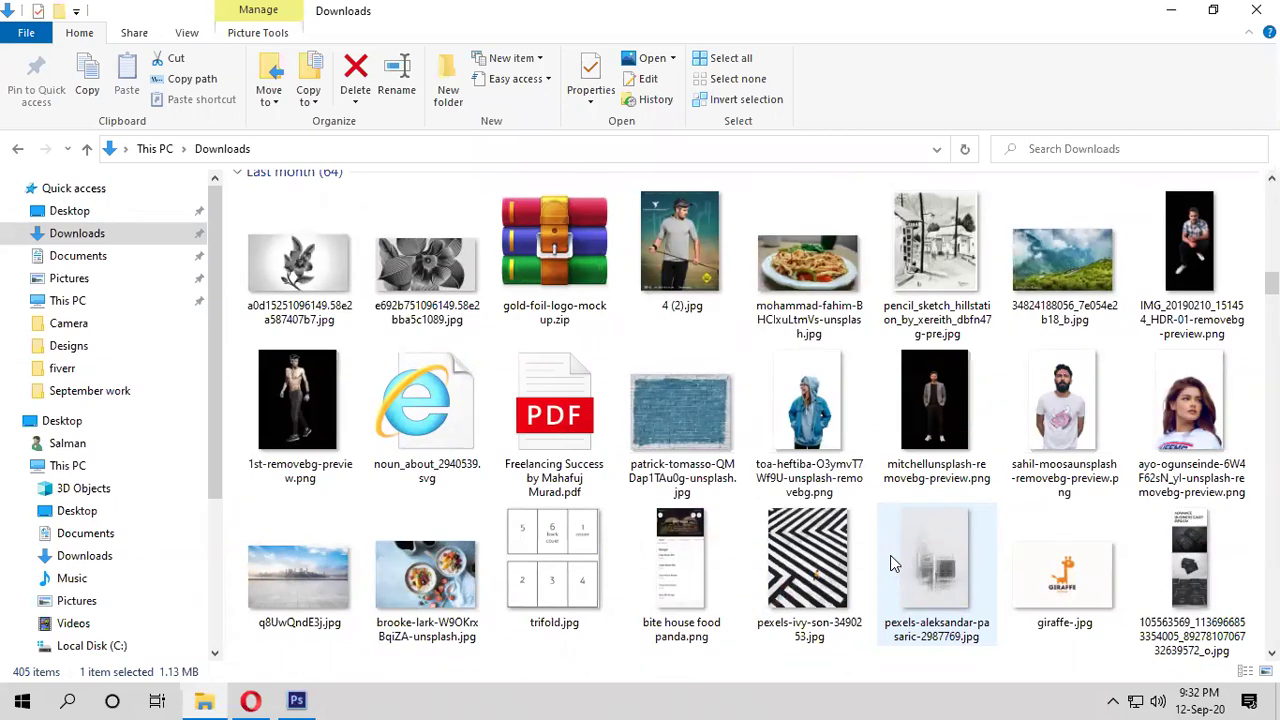
# Switch to the Opera browser and open unsplash.com in a new tab
pyautogui.click(250, 701)
pyautogui.click(426, 21)
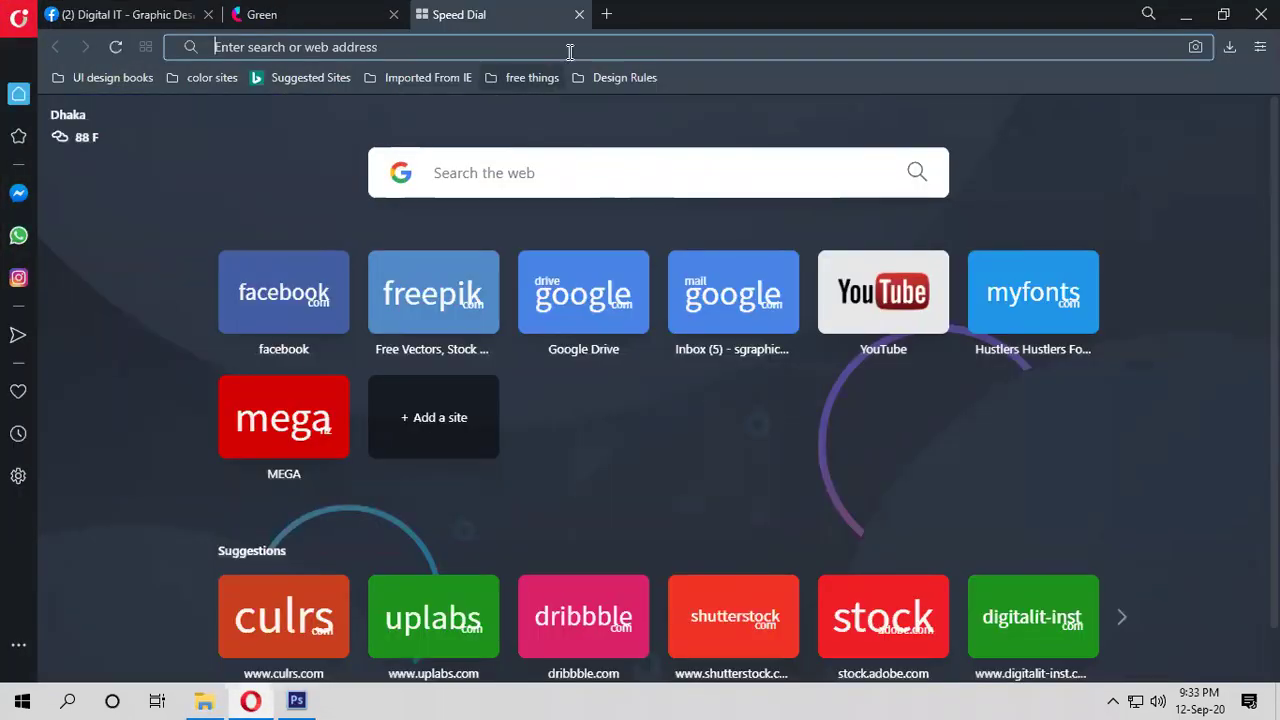
pyautogui.click(570, 50)
pyautogui.write('unsplash')
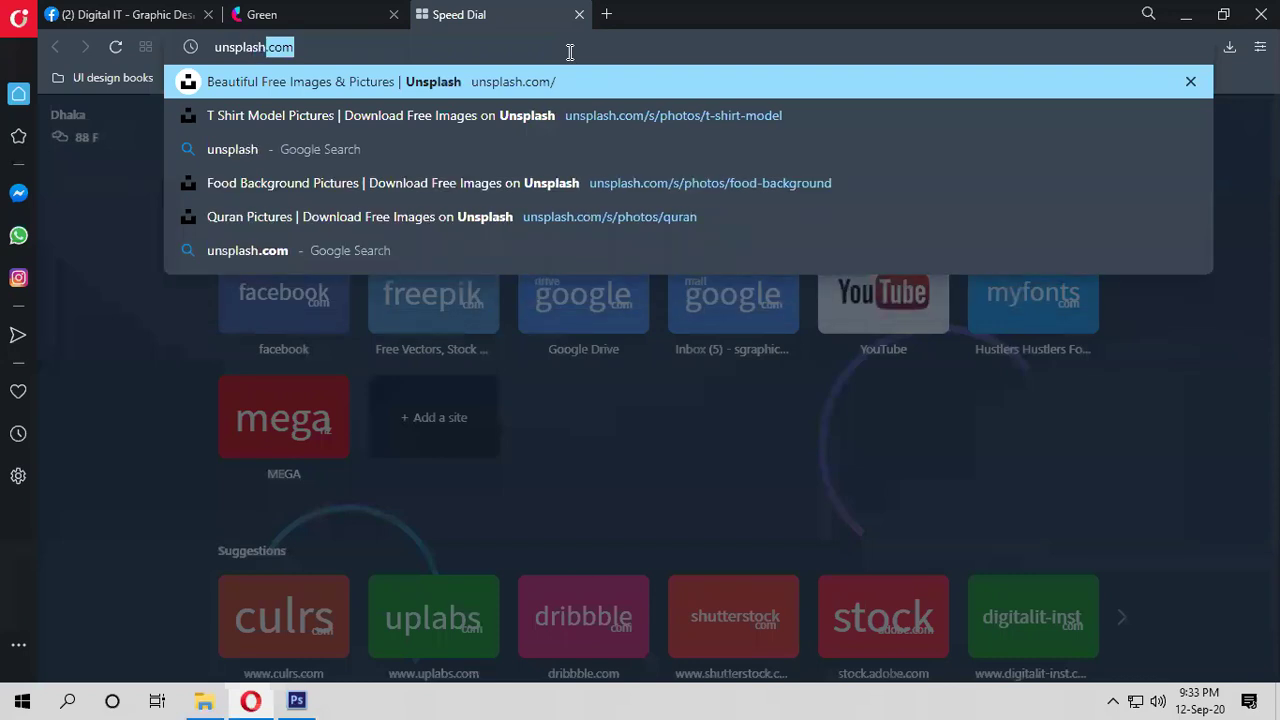
pyautogui.press('Return')
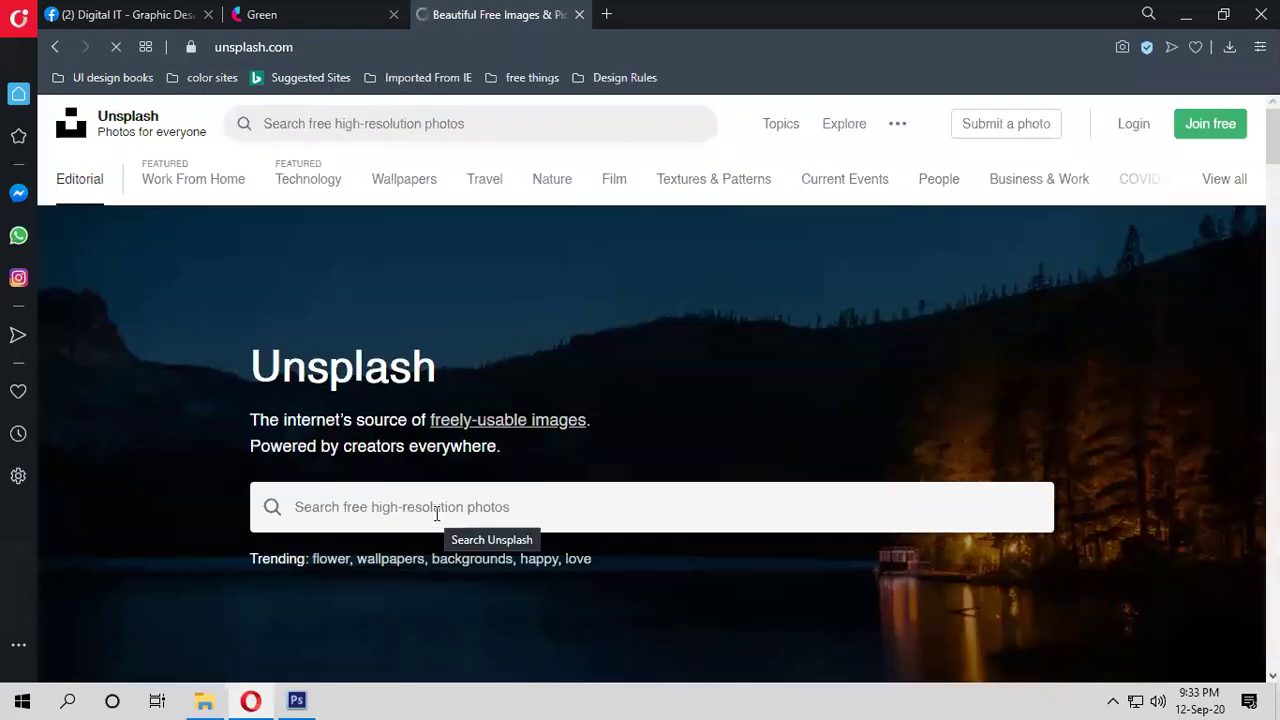
# Search Google for "bakcground" in another new tab
pyautogui.click(606, 14)
pyautogui.click(620, 176)
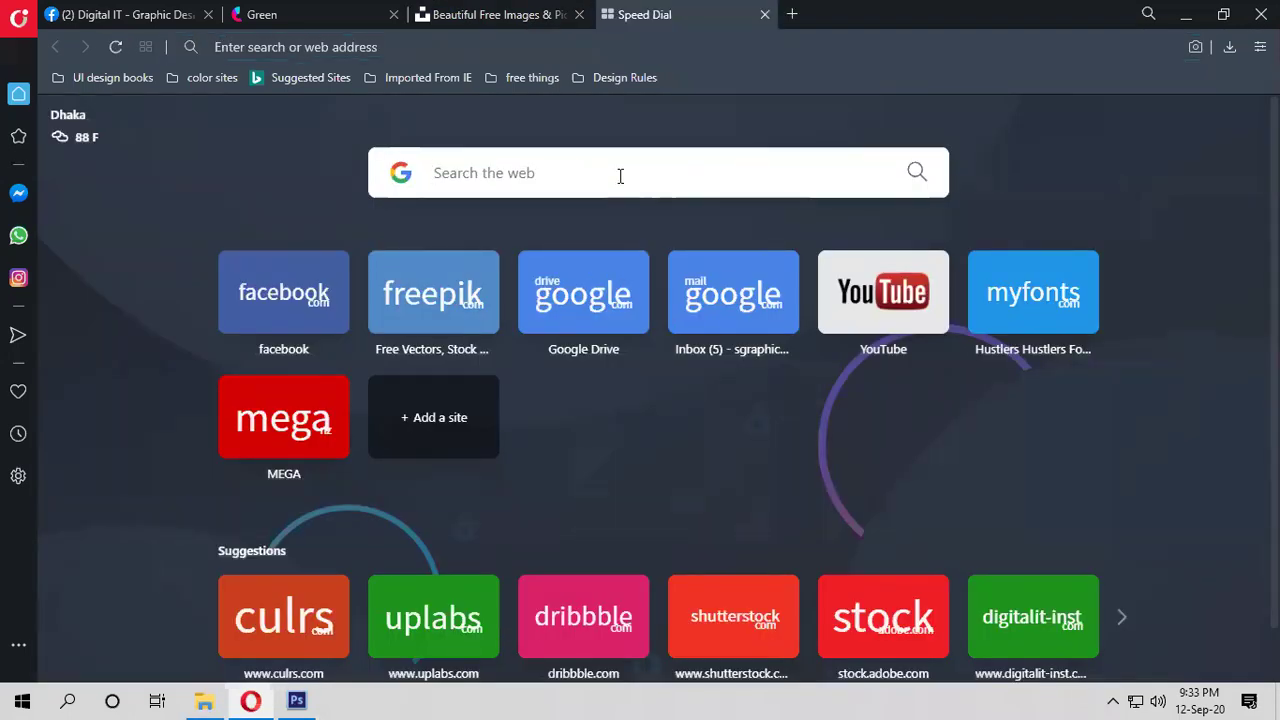
pyautogui.write('bakcground')
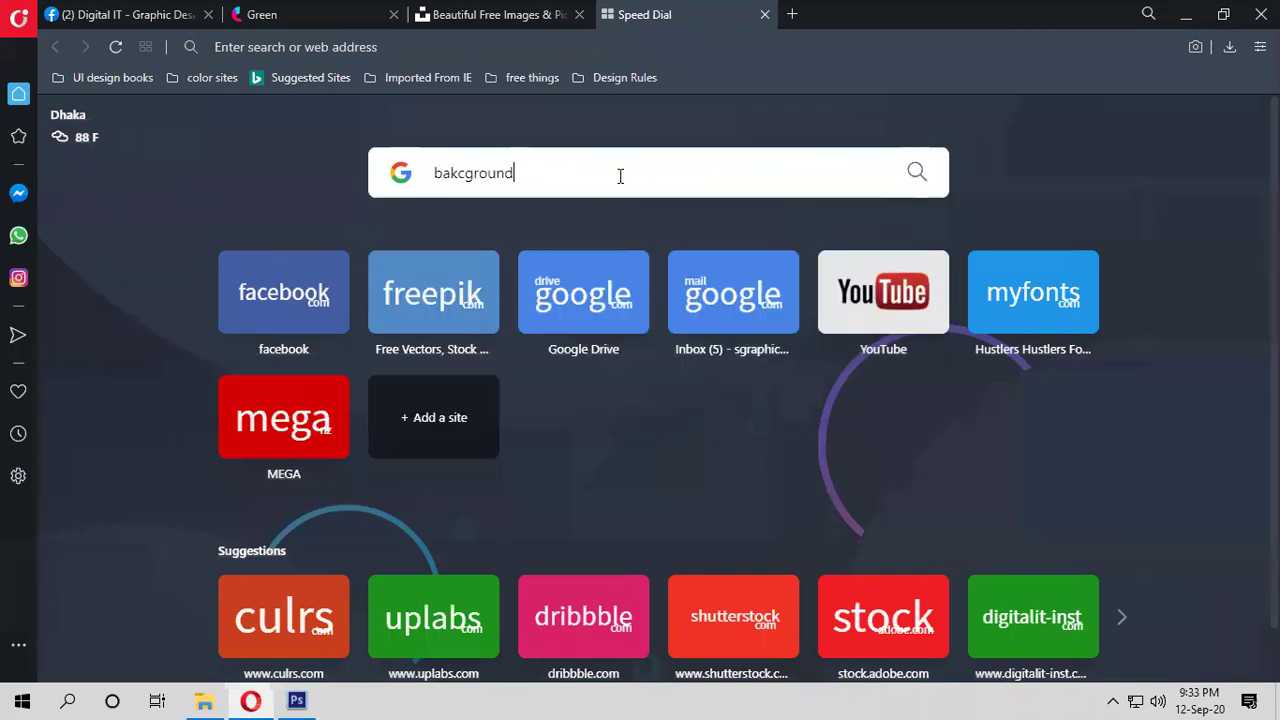
pyautogui.press('Return')
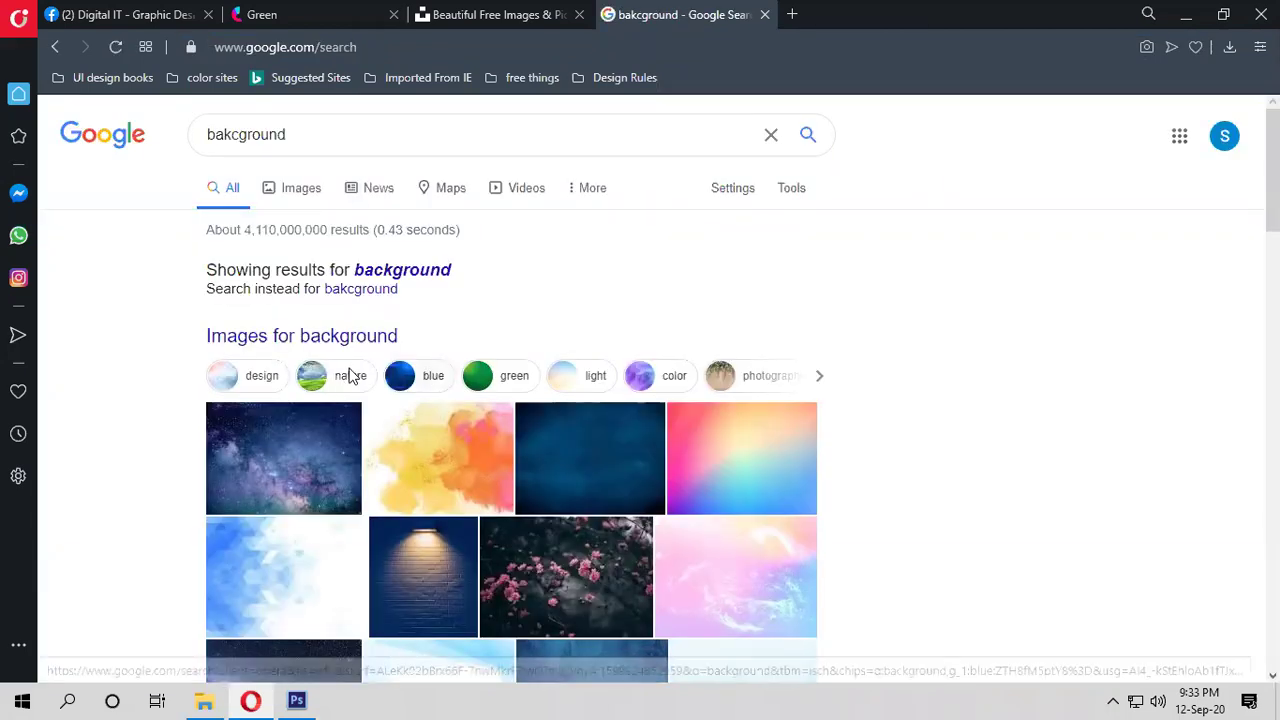
# Preview the multicolored Pngtree watercolor picture in the background image results, and close the Google search tab
pyautogui.scroll(-2, 453, 308)
pyautogui.click(669, 505)
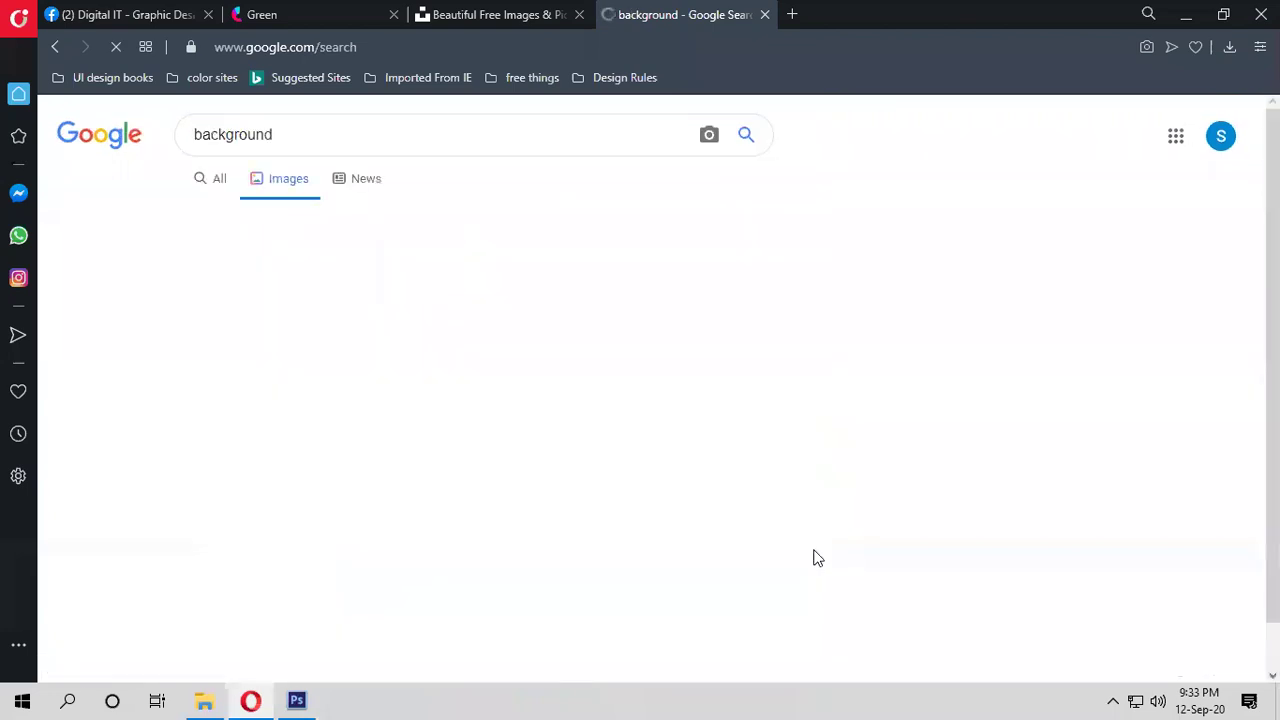
pyautogui.click(306, 405)
pyautogui.rightClick(312, 389)
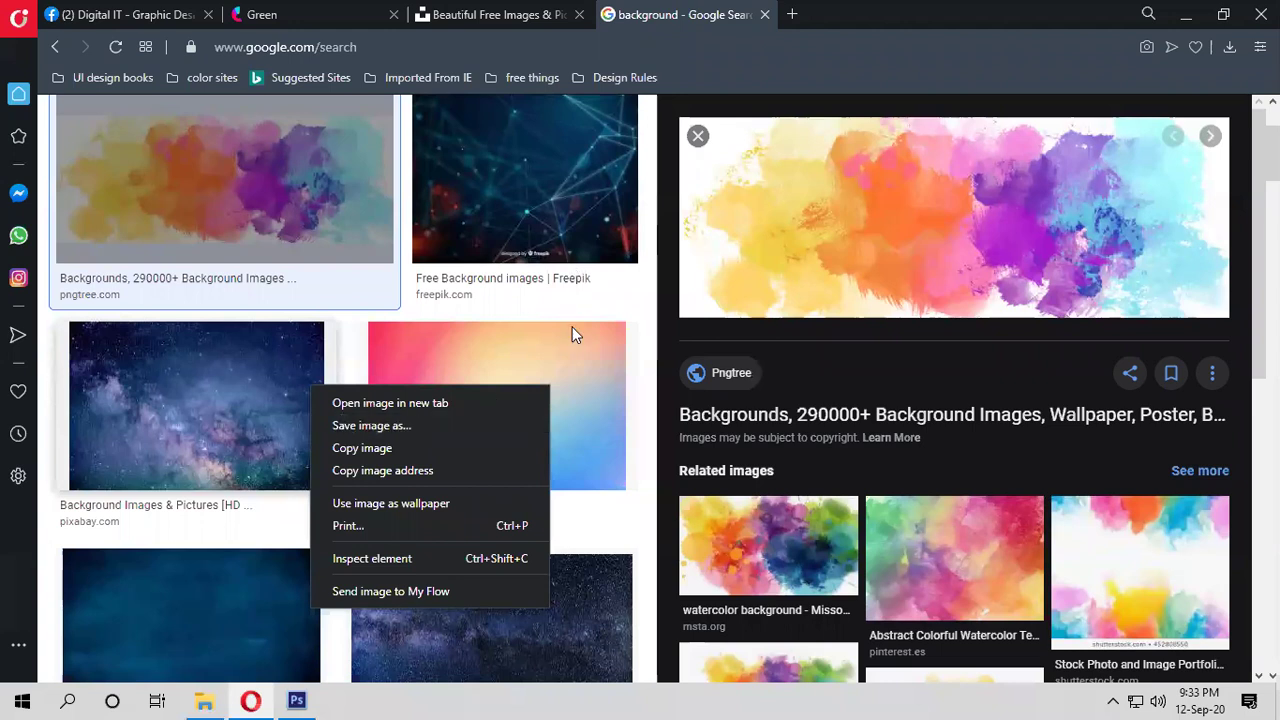
pyautogui.scroll(2, 600, 430)
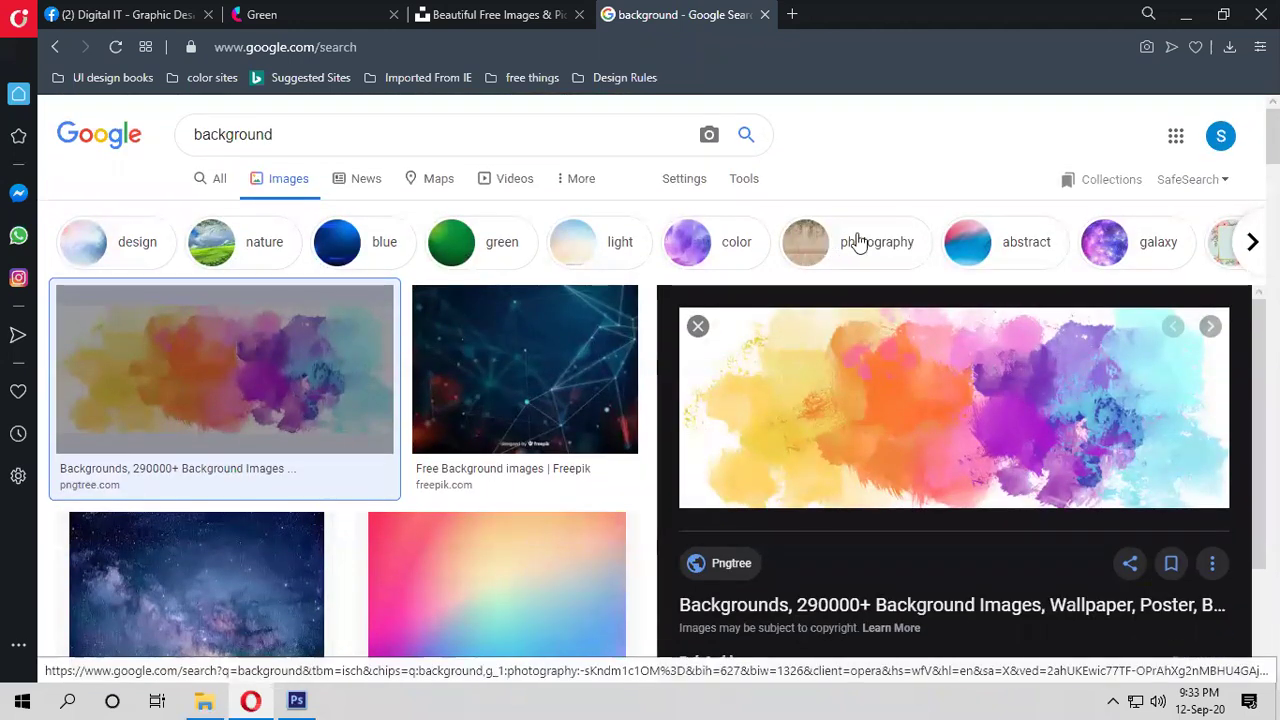
pyautogui.click(764, 15)
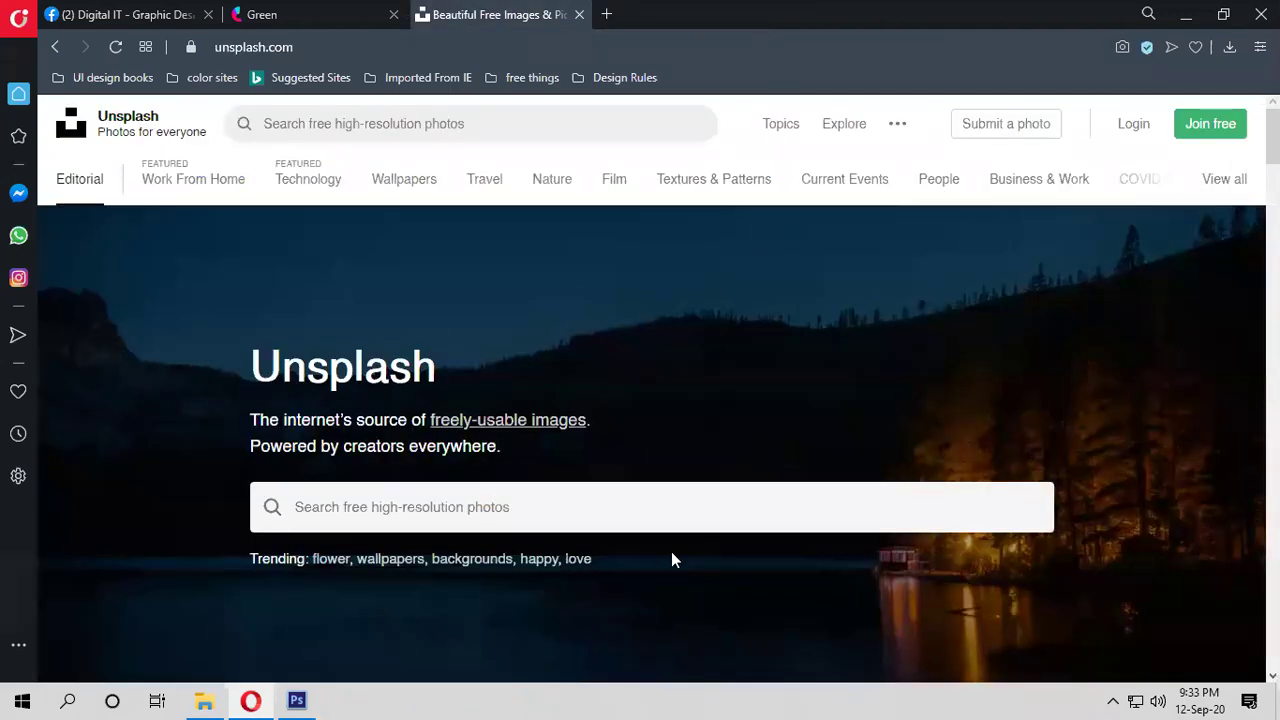
# Browse the featured photos on the Unsplash home page
pyautogui.scroll(-3, 671, 557)
pyautogui.scroll(3, 671, 557)
pyautogui.scroll(-7, 800, 573)
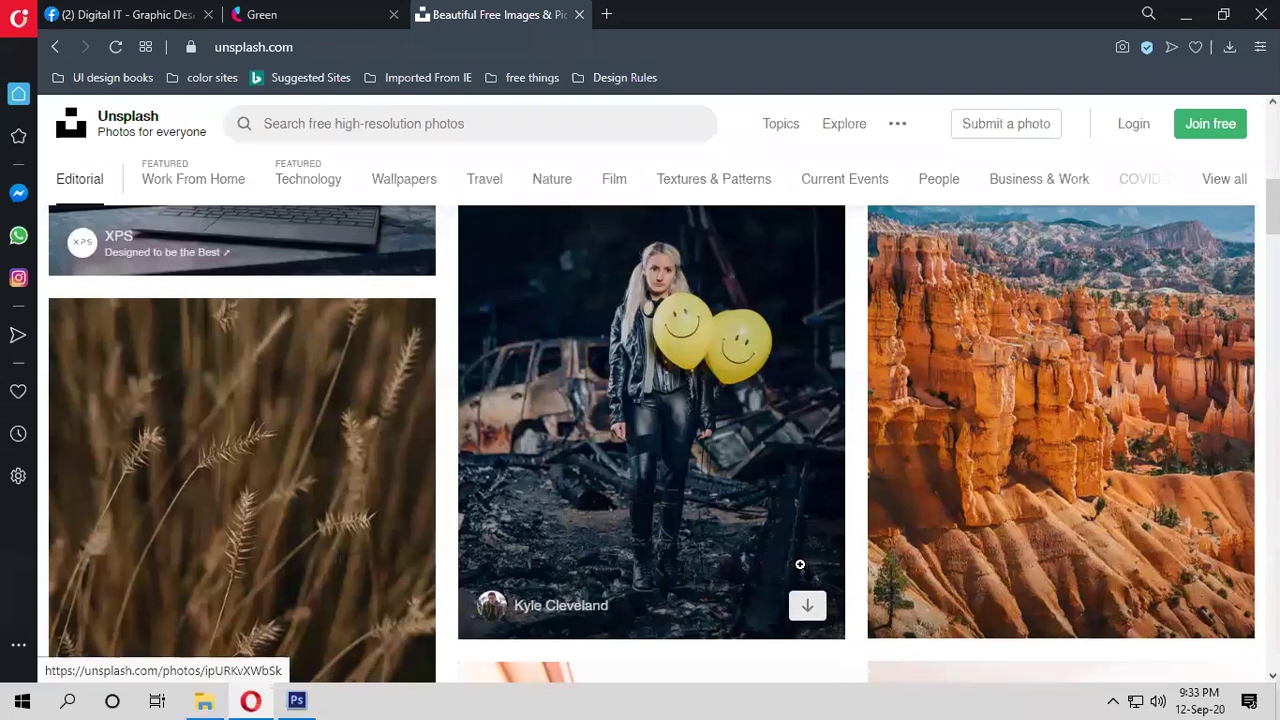
pyautogui.scroll(-10, 800, 564)
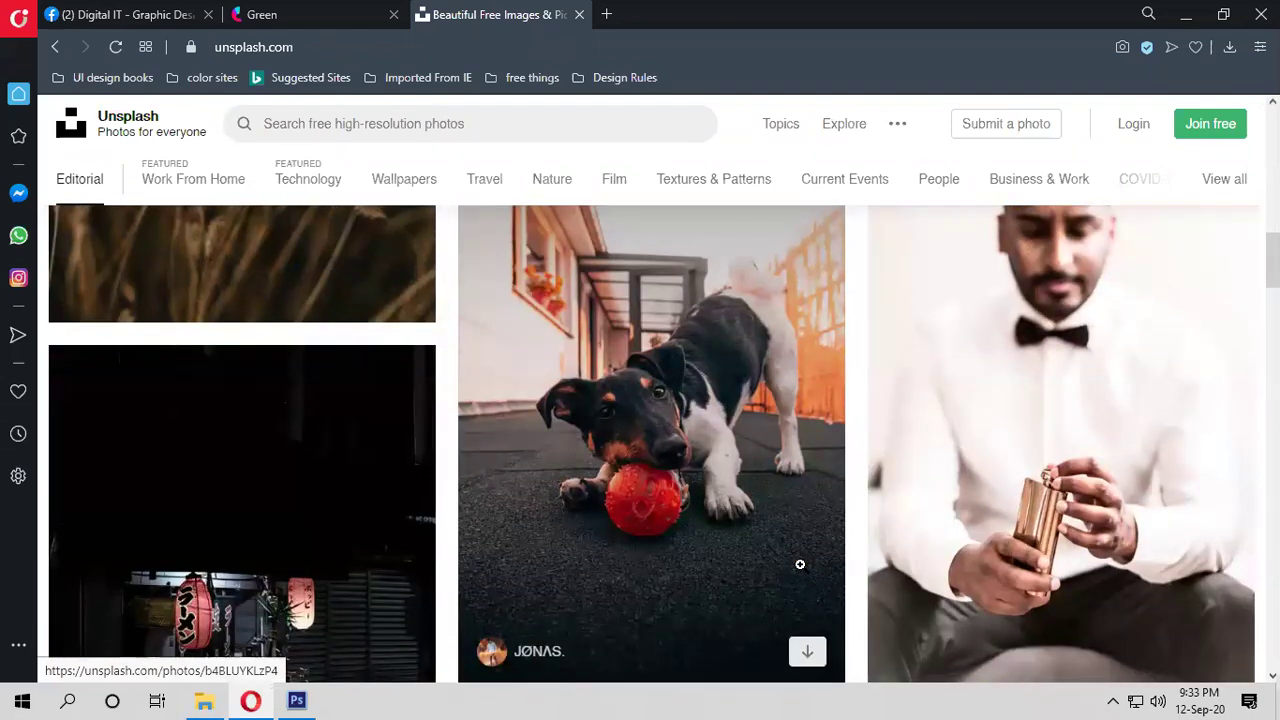
pyautogui.scroll(-10, 800, 564)
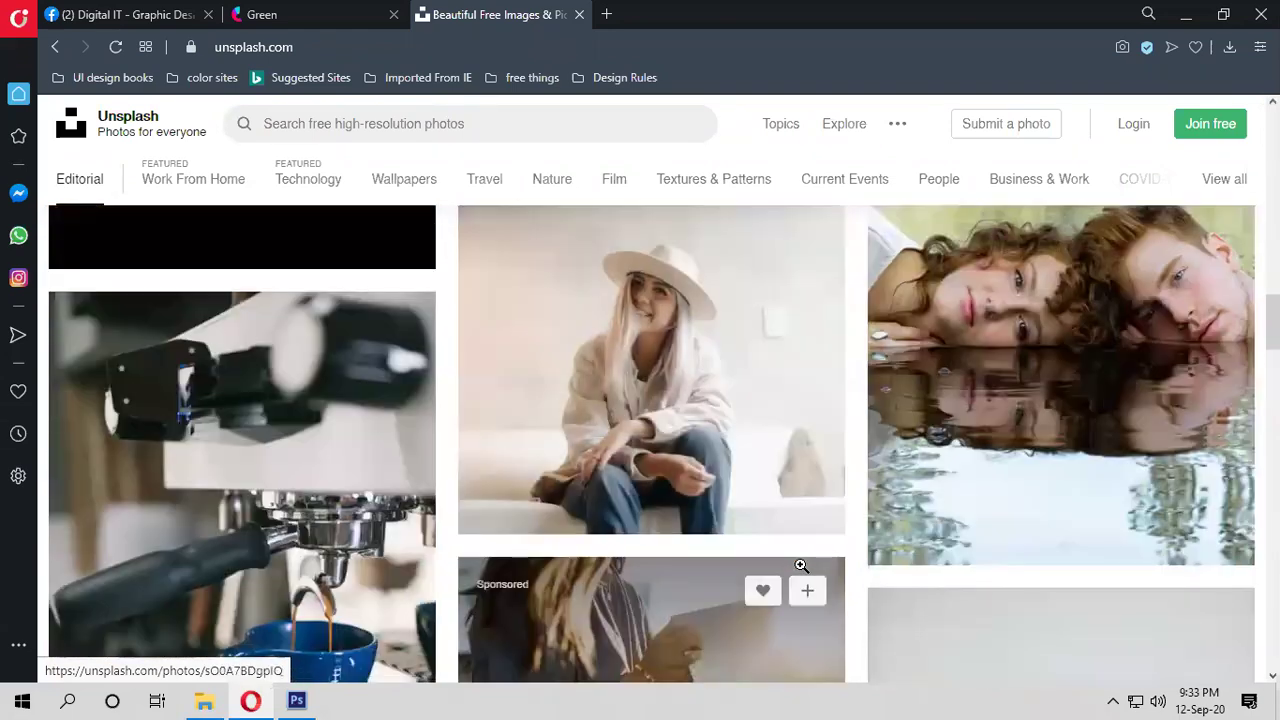
pyautogui.scroll(20, 801, 564)
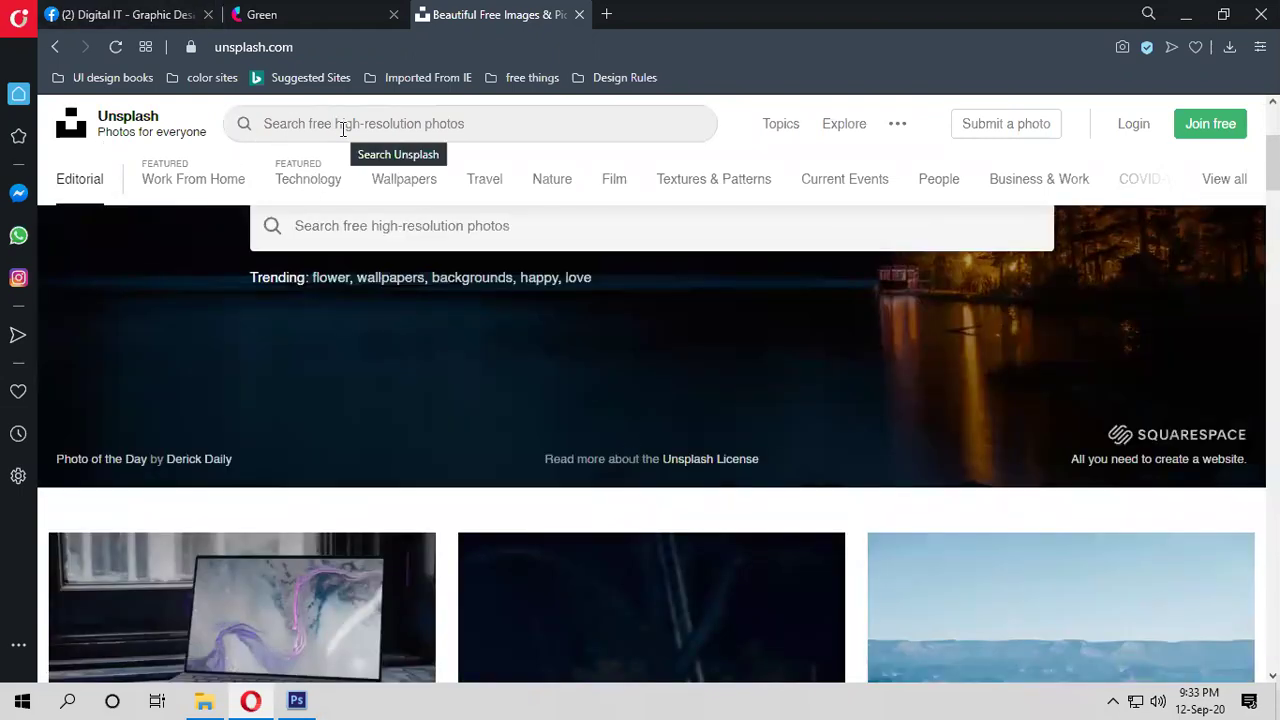
pyautogui.scroll(3, 614, 277)
# Search Unsplash for "soft background" photos
pyautogui.click(403, 126)
pyautogui.write('ba')
pyautogui.press('BackSpace')
pyautogui.press('BackSpace')
pyautogui.write('soft')
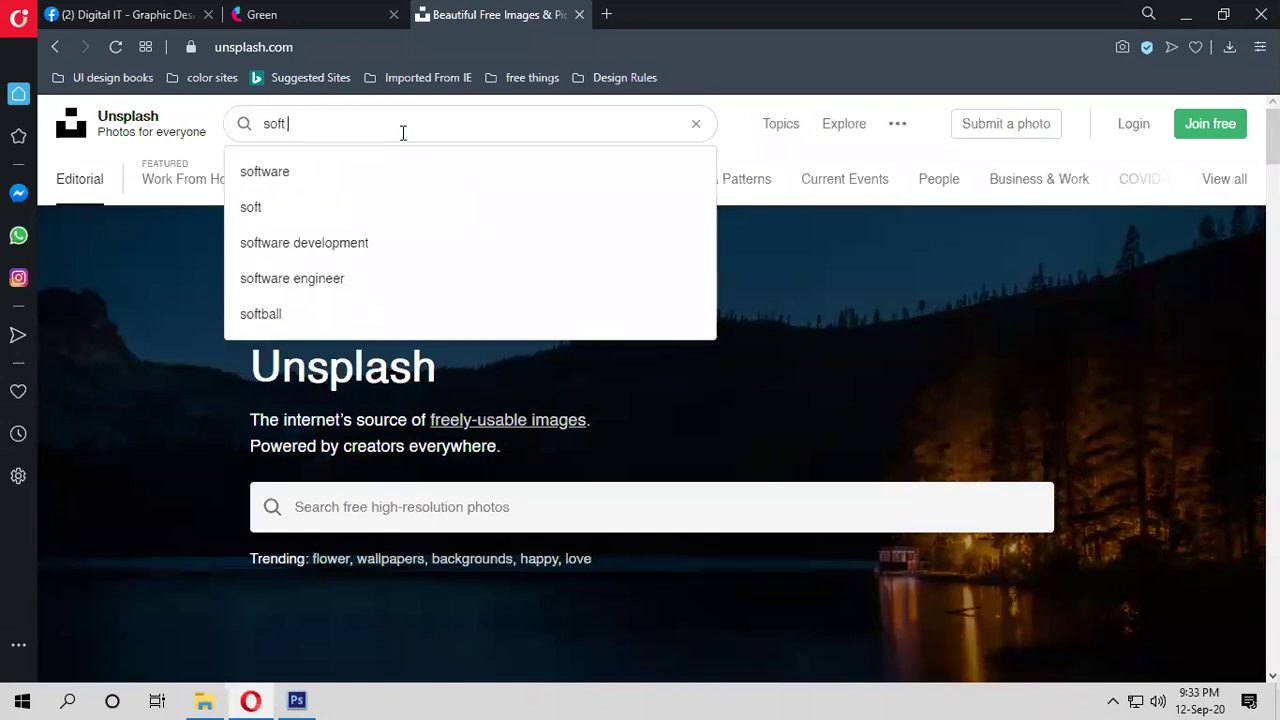
pyautogui.press('Down')
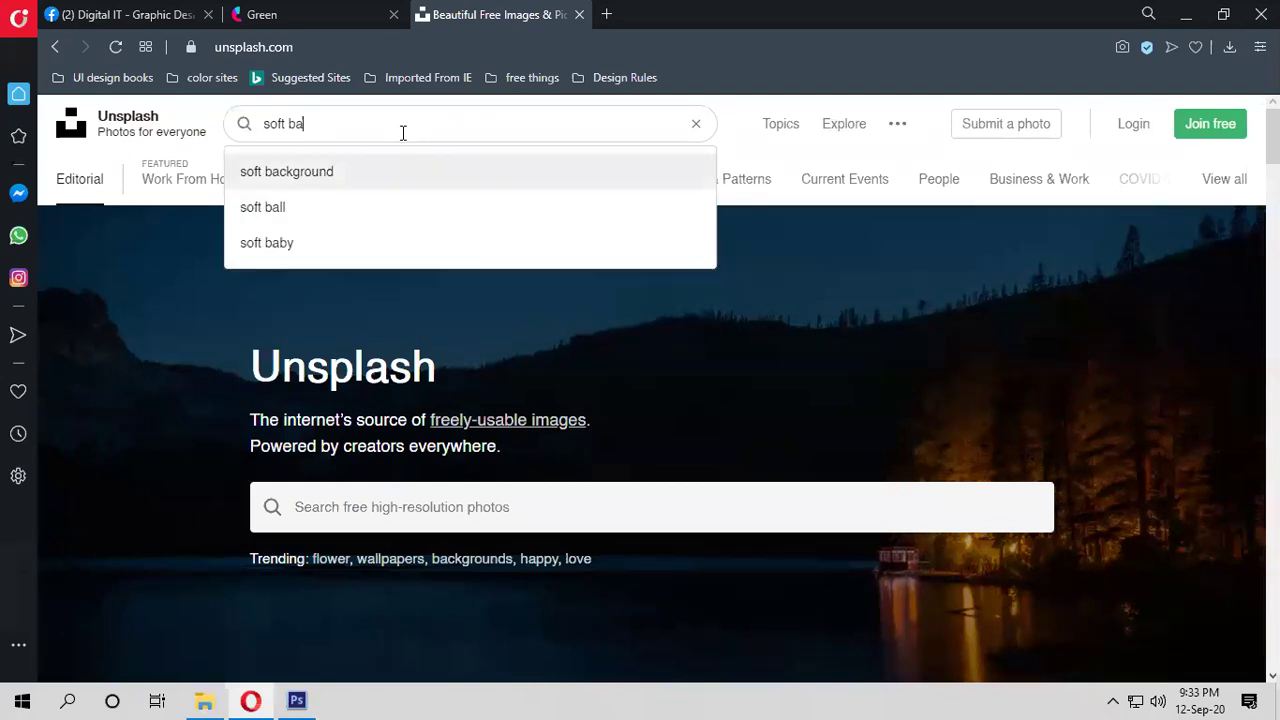
pyautogui.press('Return')
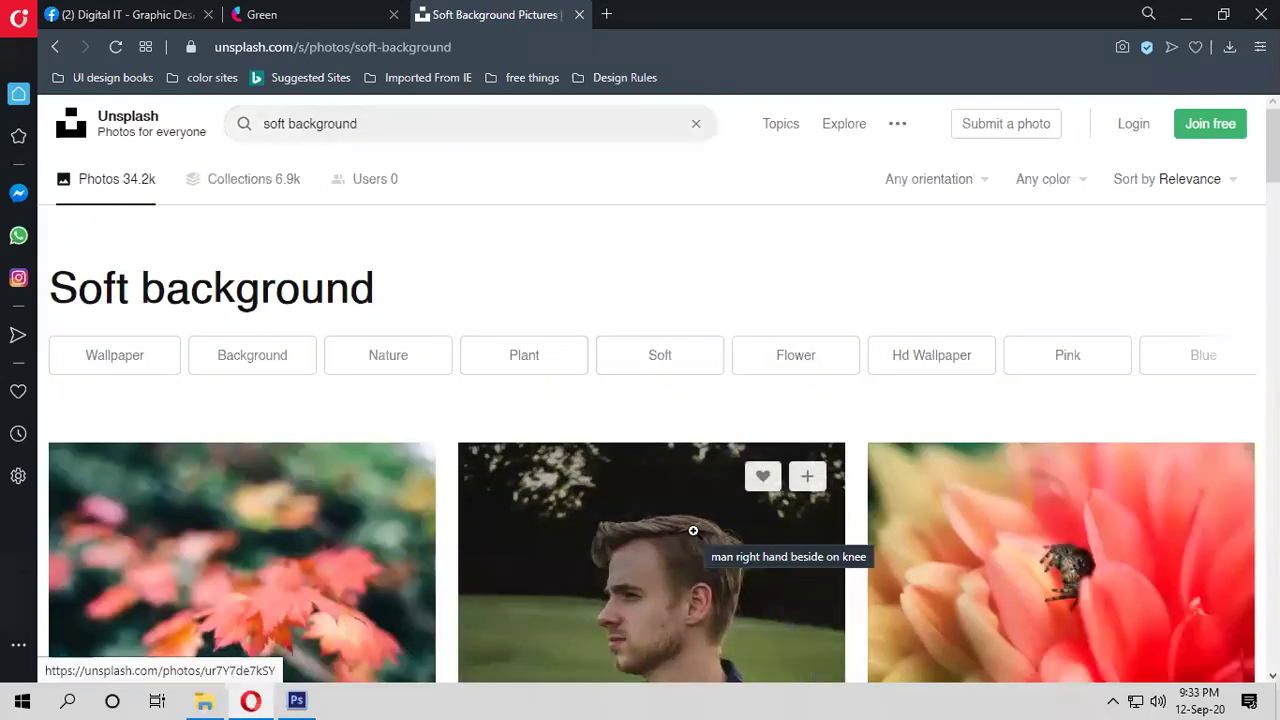
# Browse the Unsplash "soft background" photo results for a suitable background image
pyautogui.scroll(-3, 694, 530)
pyautogui.scroll(-2, 696, 531)
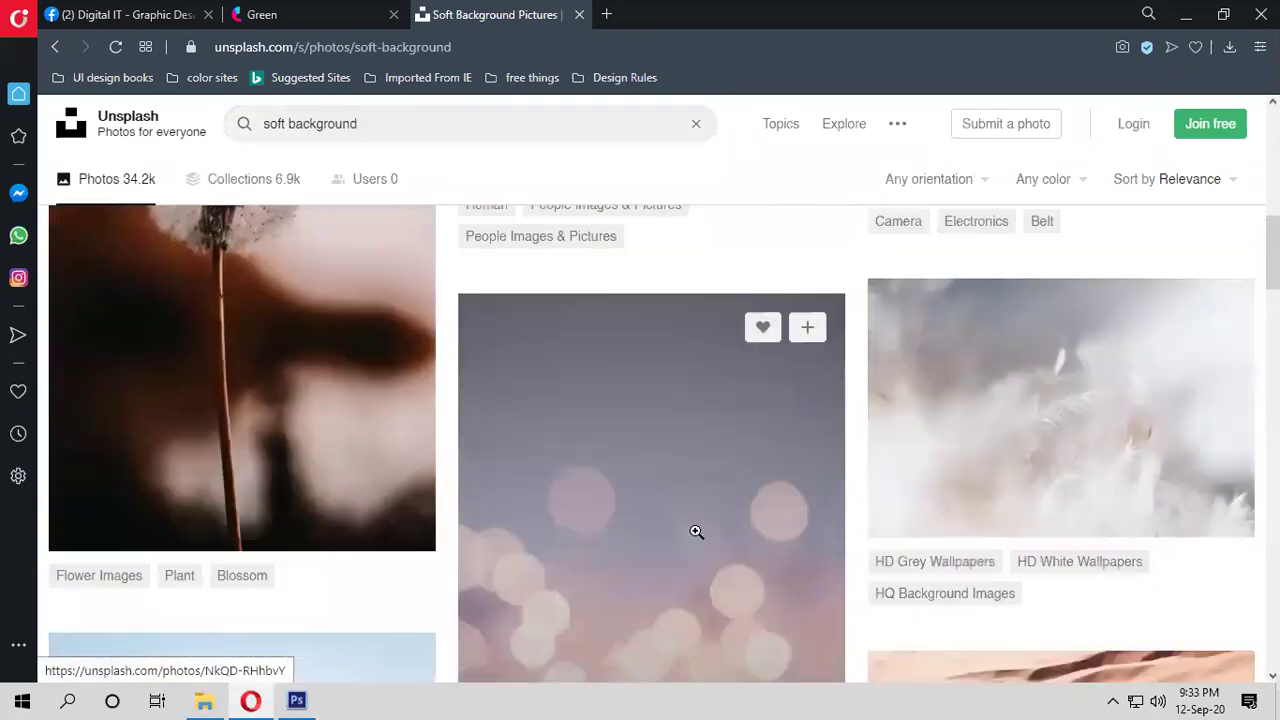
pyautogui.scroll(-5, 696, 531)
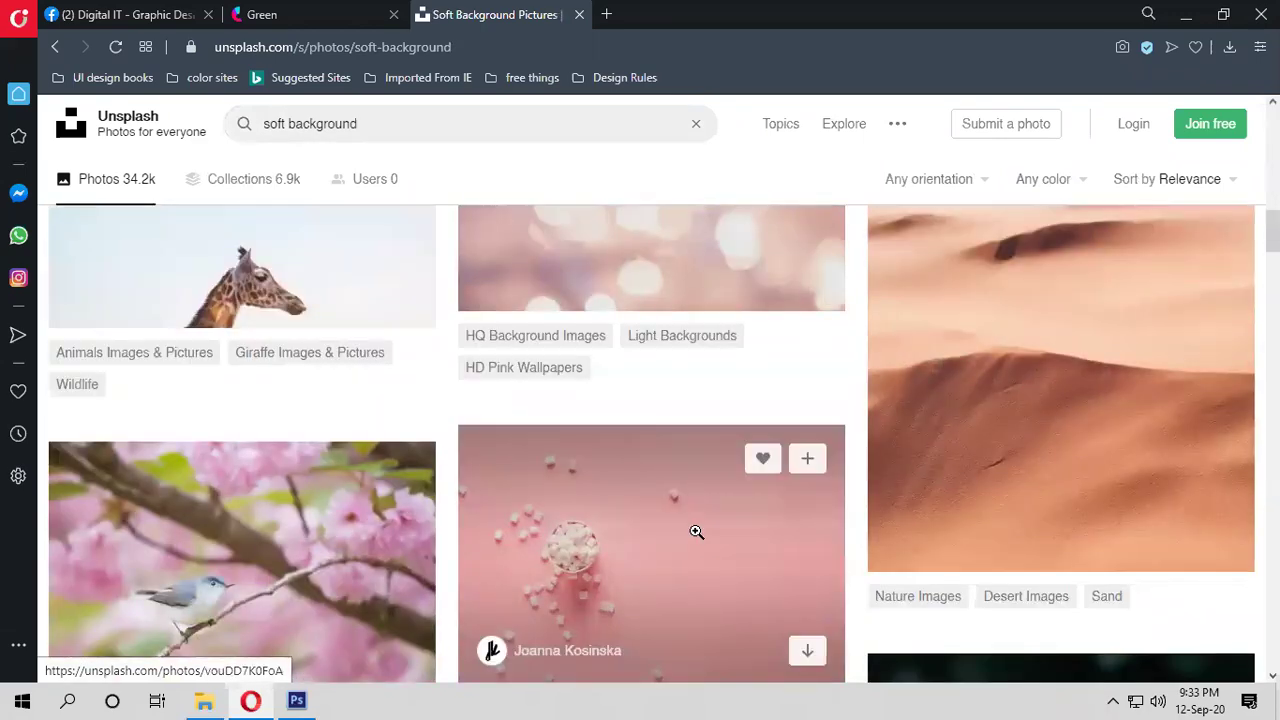
pyautogui.scroll(-8, 696, 531)
pyautogui.scroll(-3, 695, 531)
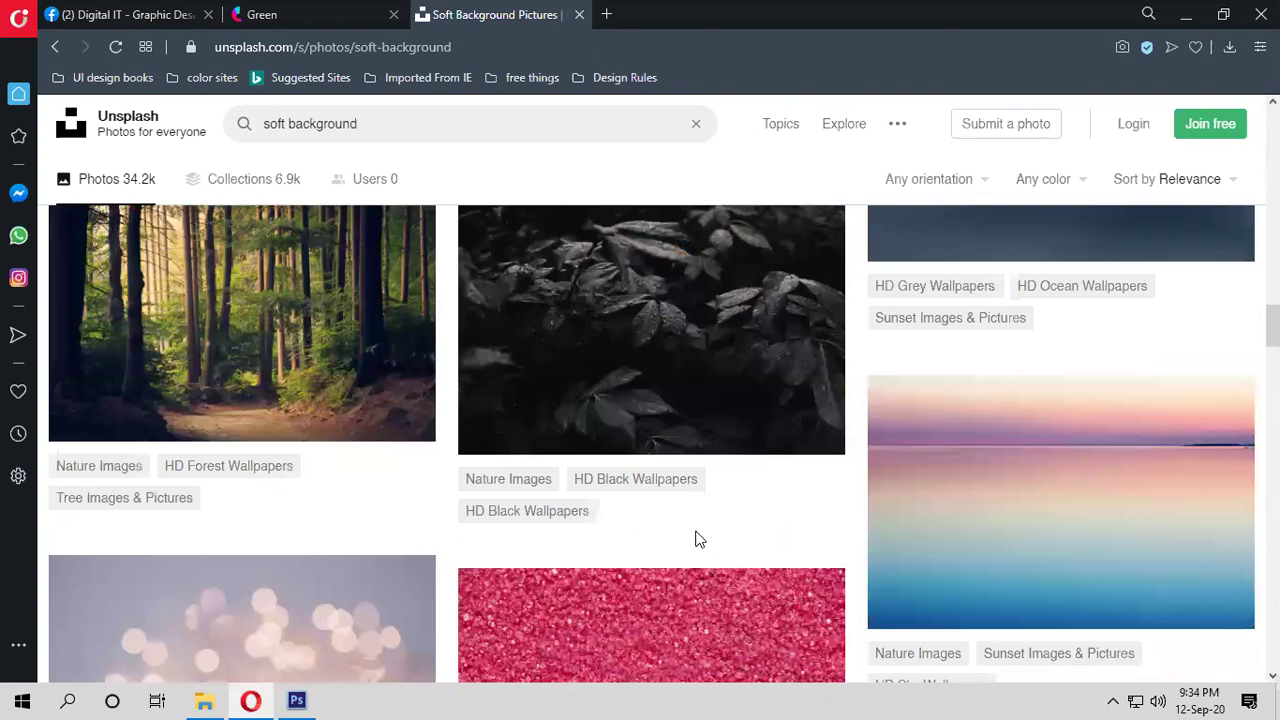
pyautogui.scroll(-11, 699, 539)
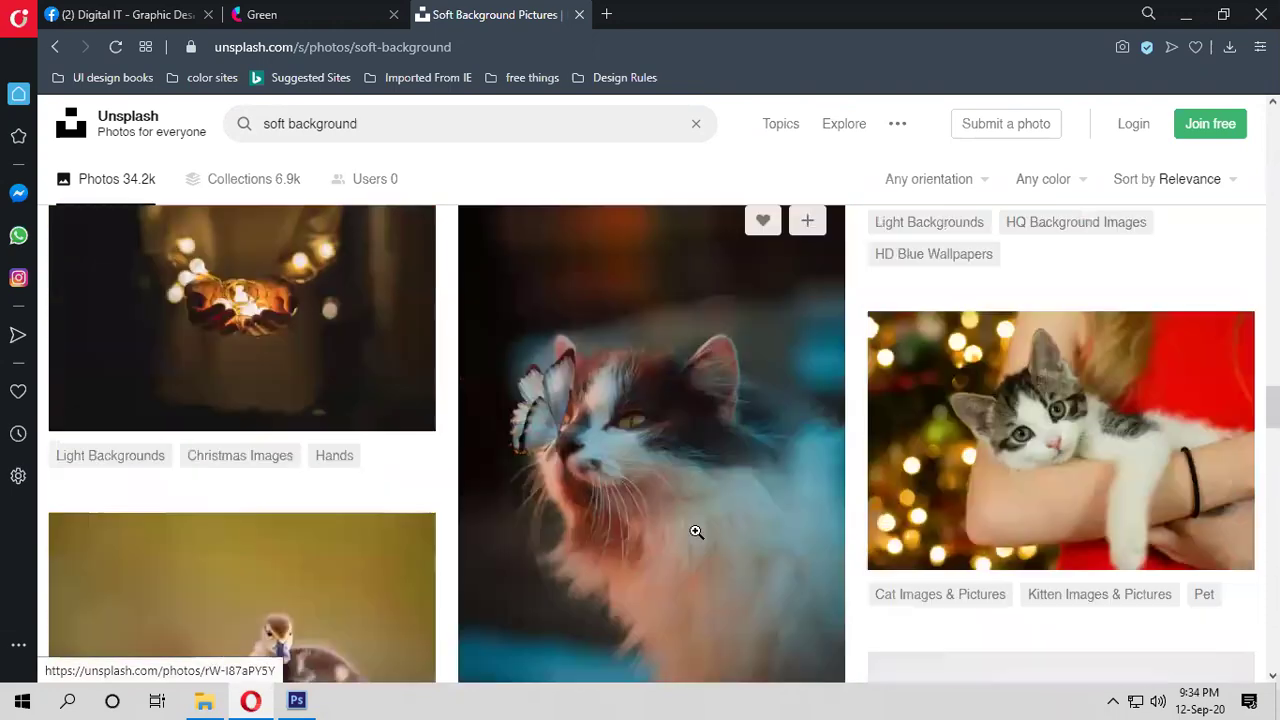
pyautogui.scroll(-12, 696, 531)
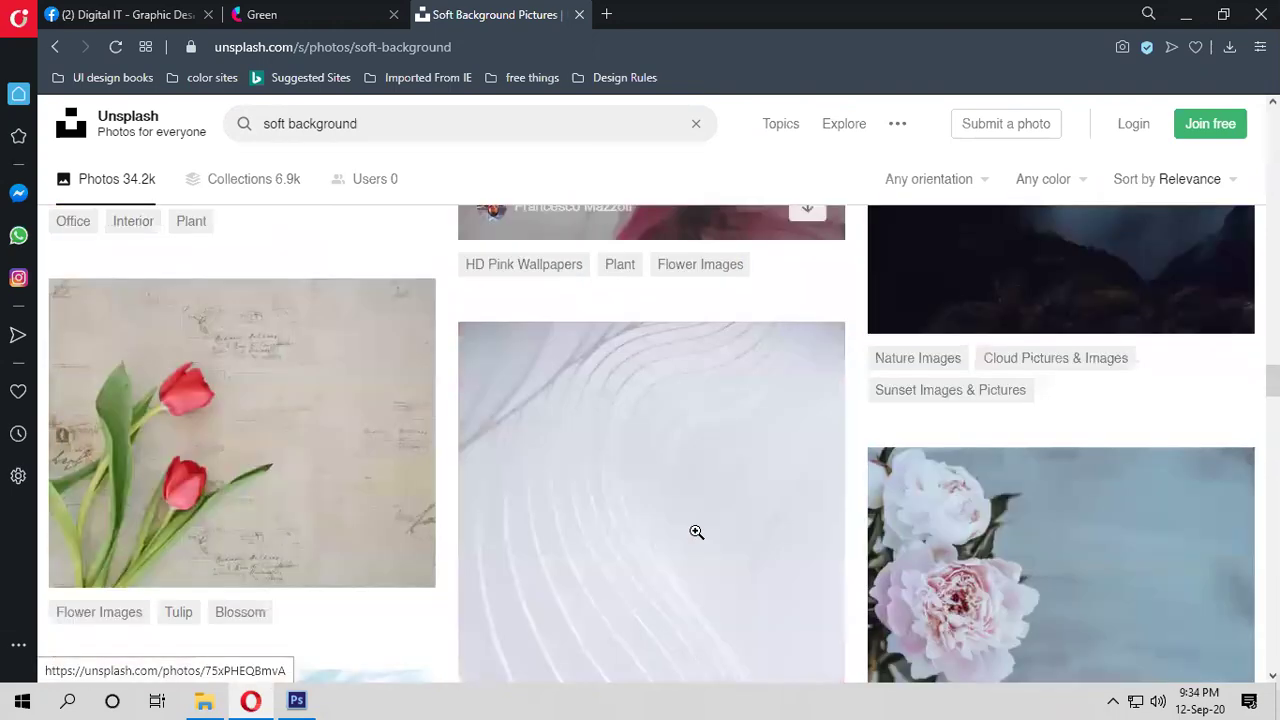
pyautogui.scroll(-12, 696, 531)
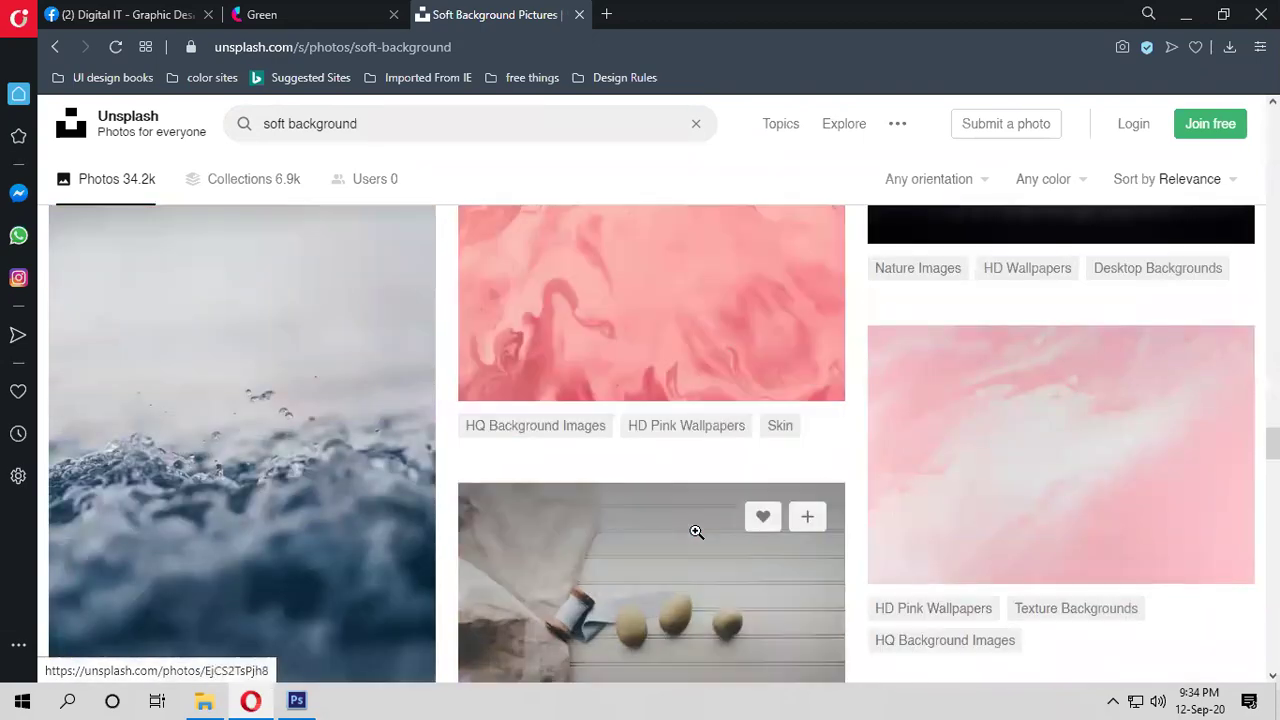
pyautogui.scroll(-12, 696, 531)
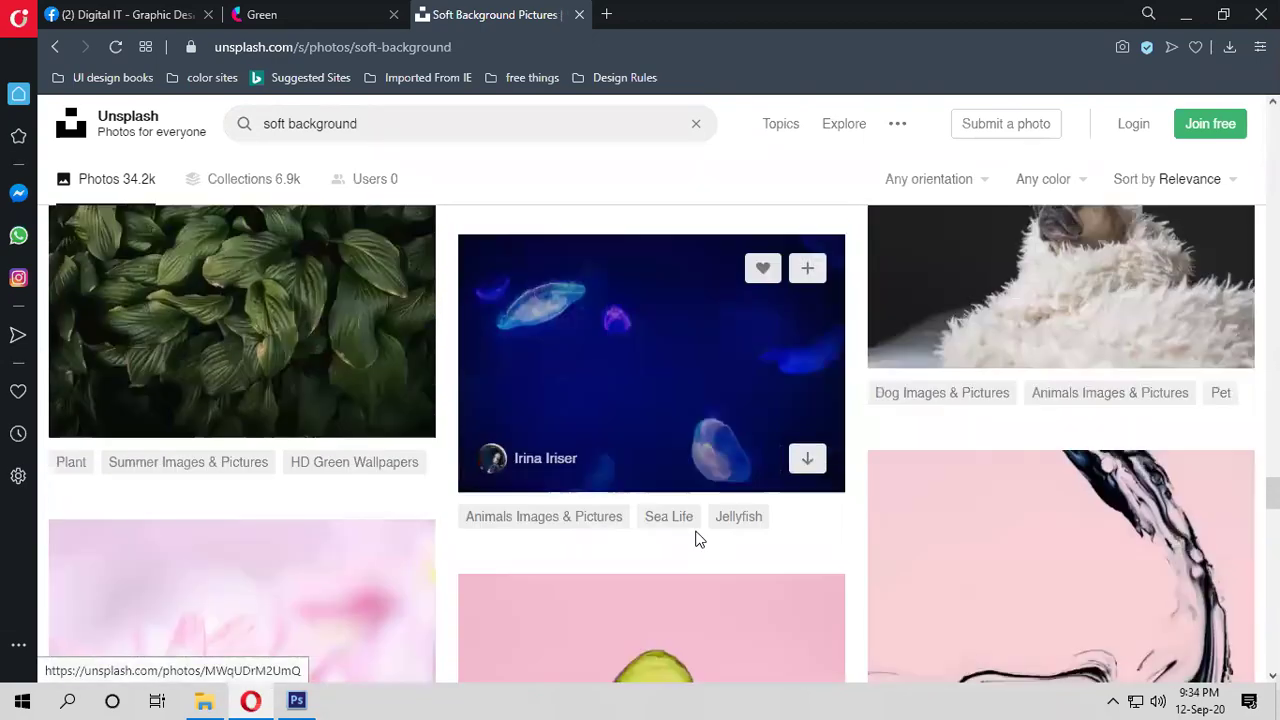
pyautogui.scroll(-12, 696, 531)
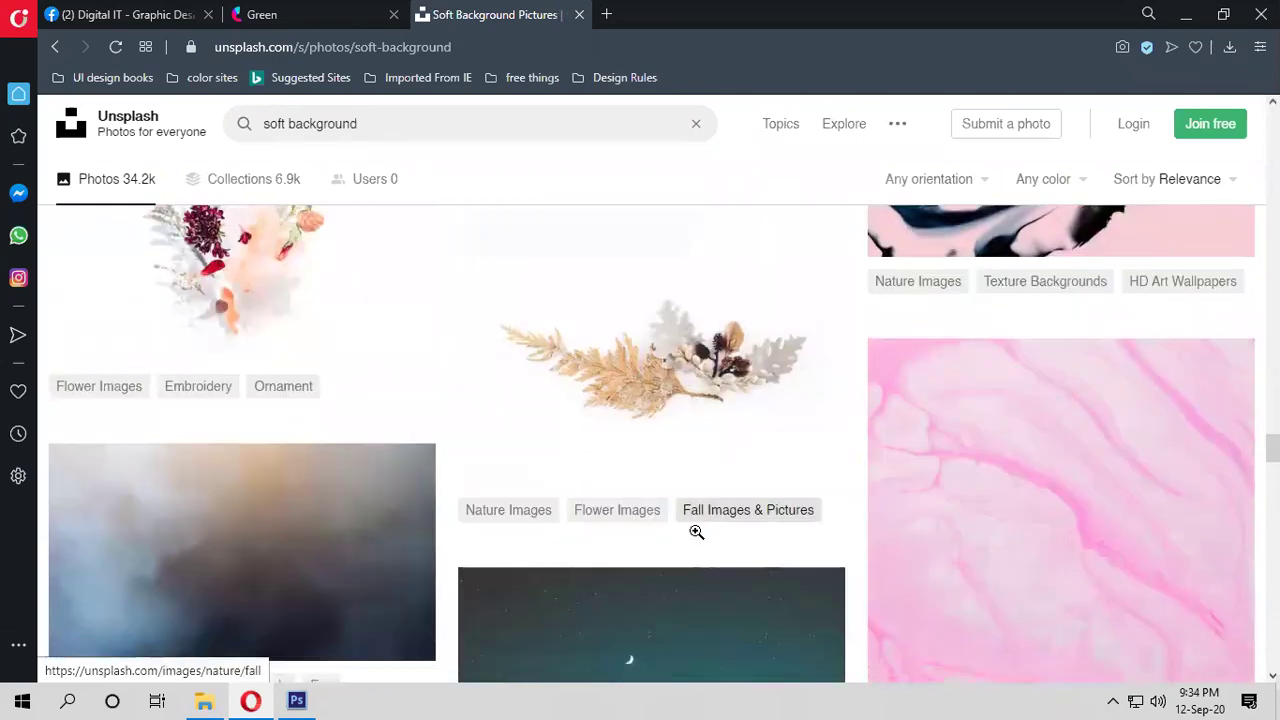
pyautogui.scroll(-12, 696, 531)
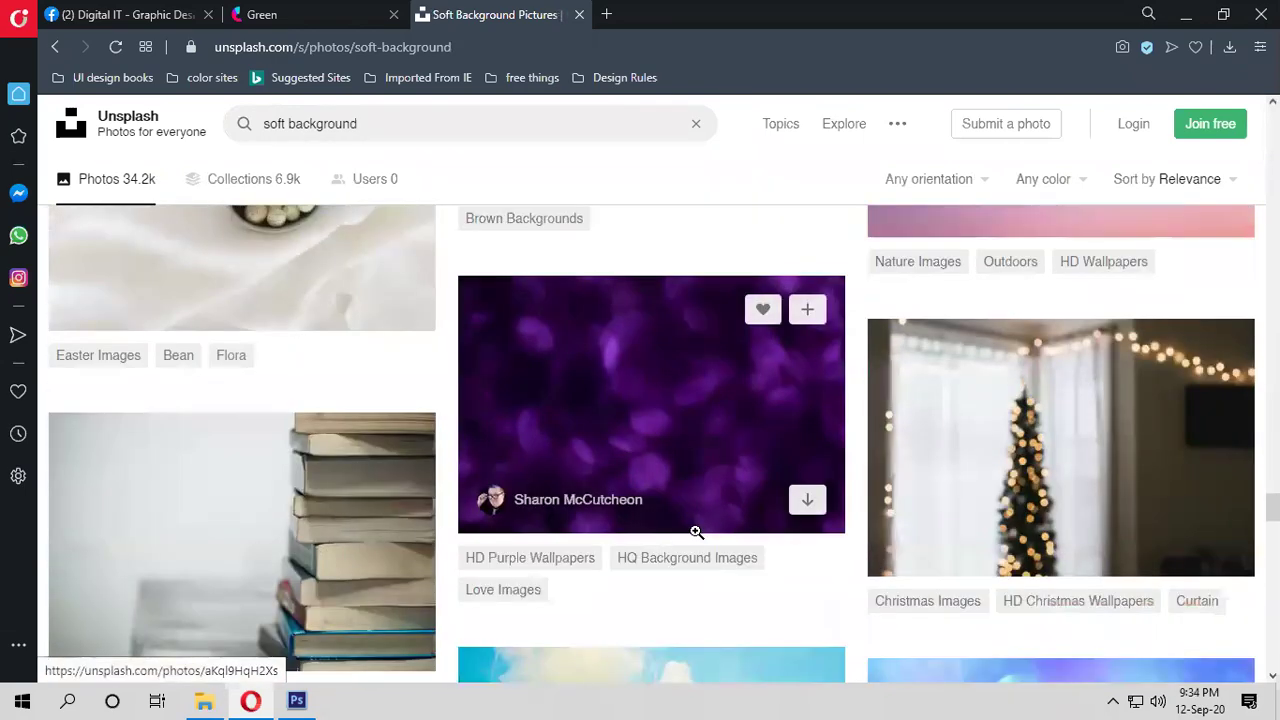
pyautogui.scroll(1, 696, 536)
pyautogui.scroll(-8, 696, 531)
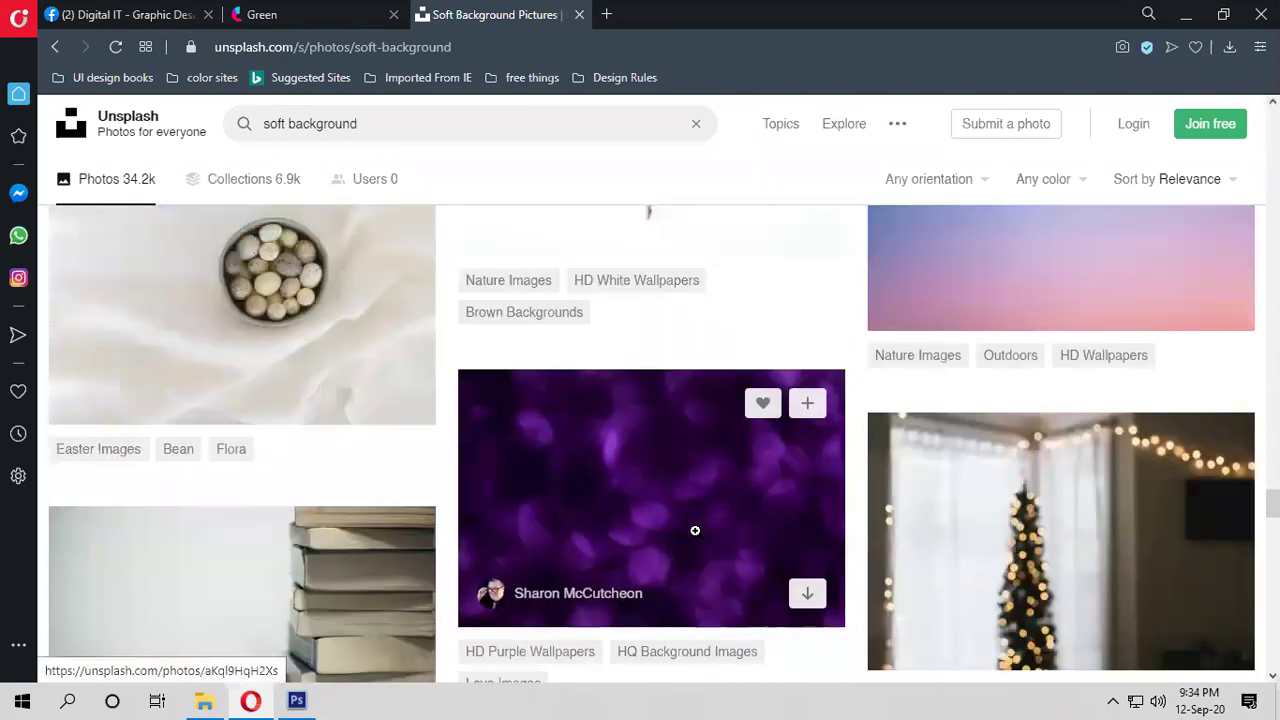
pyautogui.scroll(-10, 696, 531)
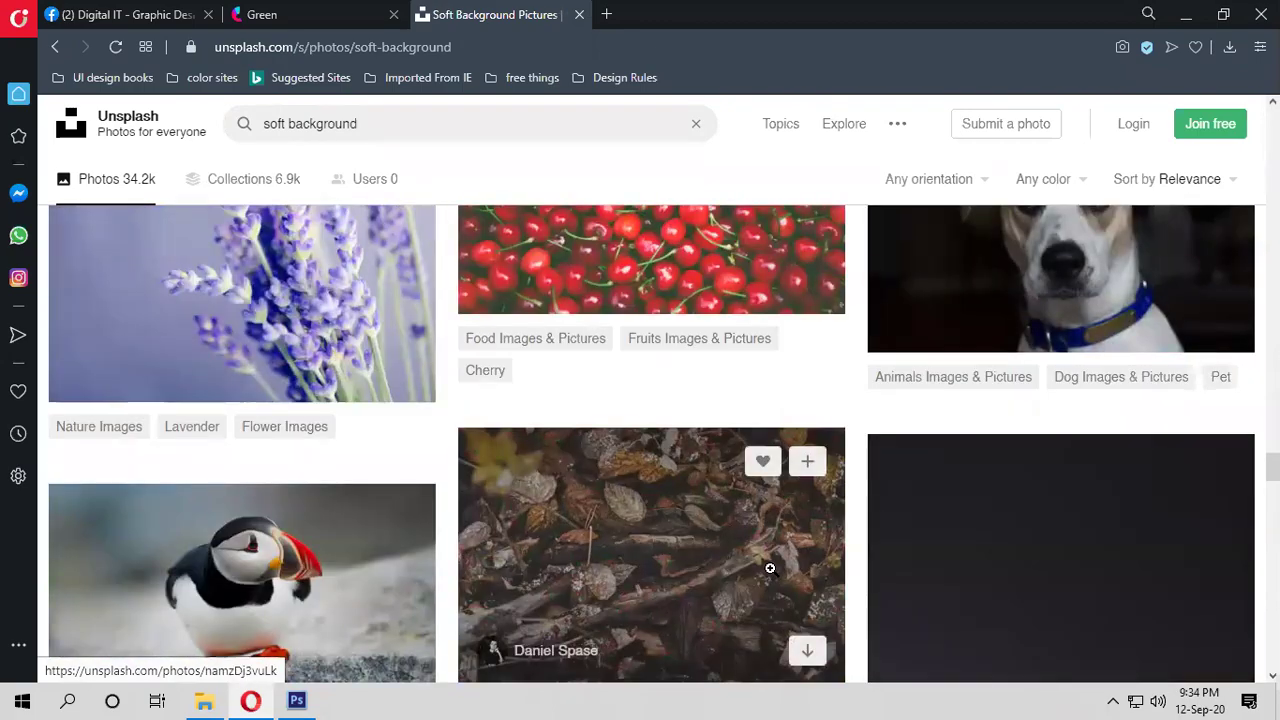
pyautogui.scroll(-10, 771, 569)
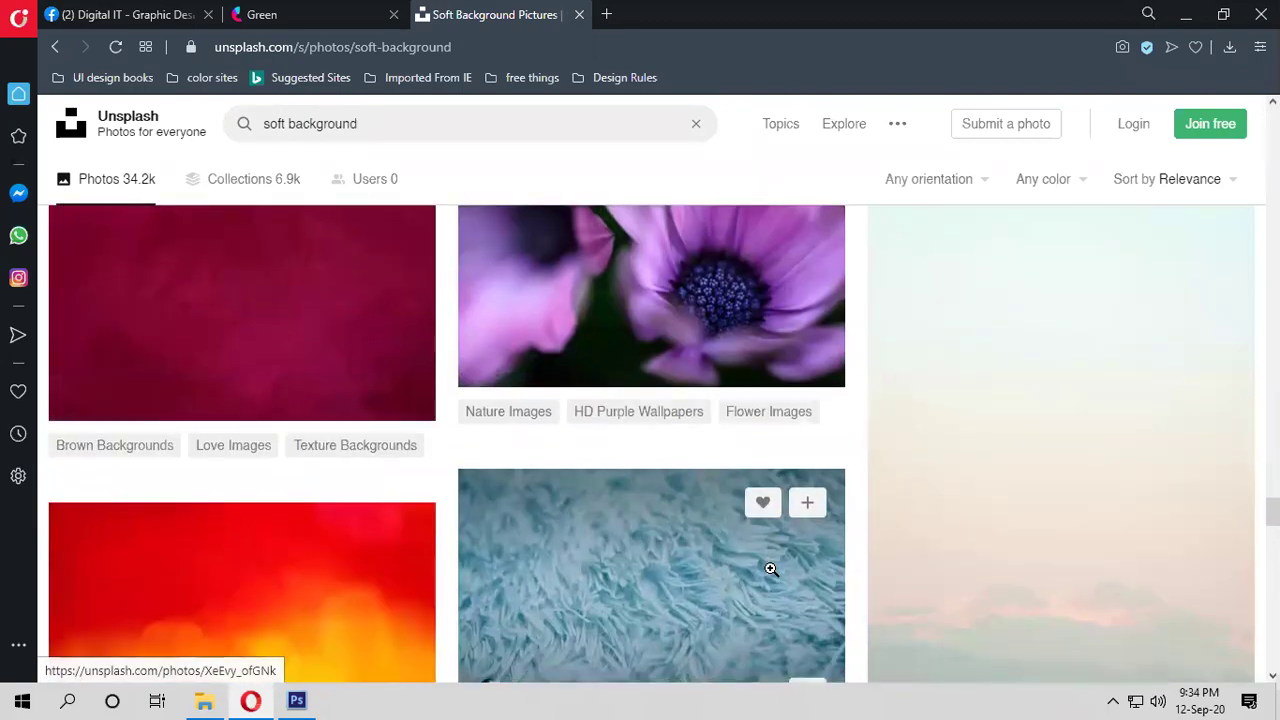
pyautogui.scroll(-10, 771, 569)
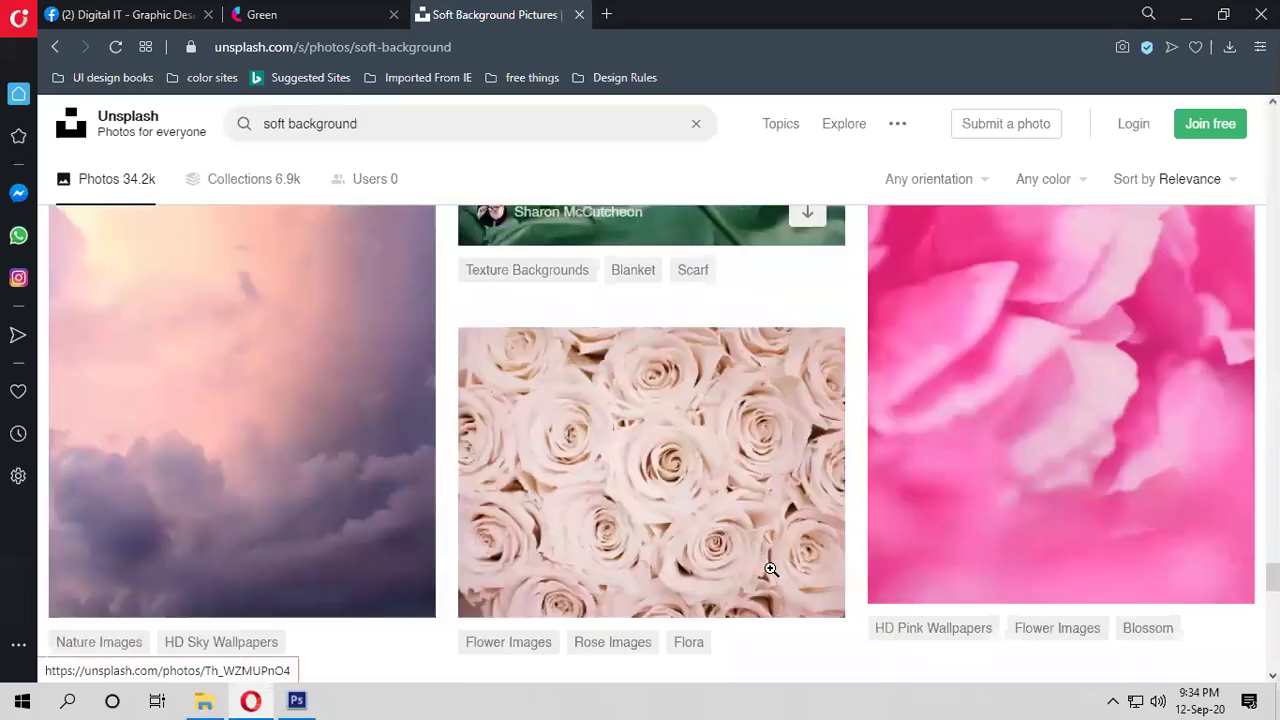
pyautogui.scroll(-10, 771, 569)
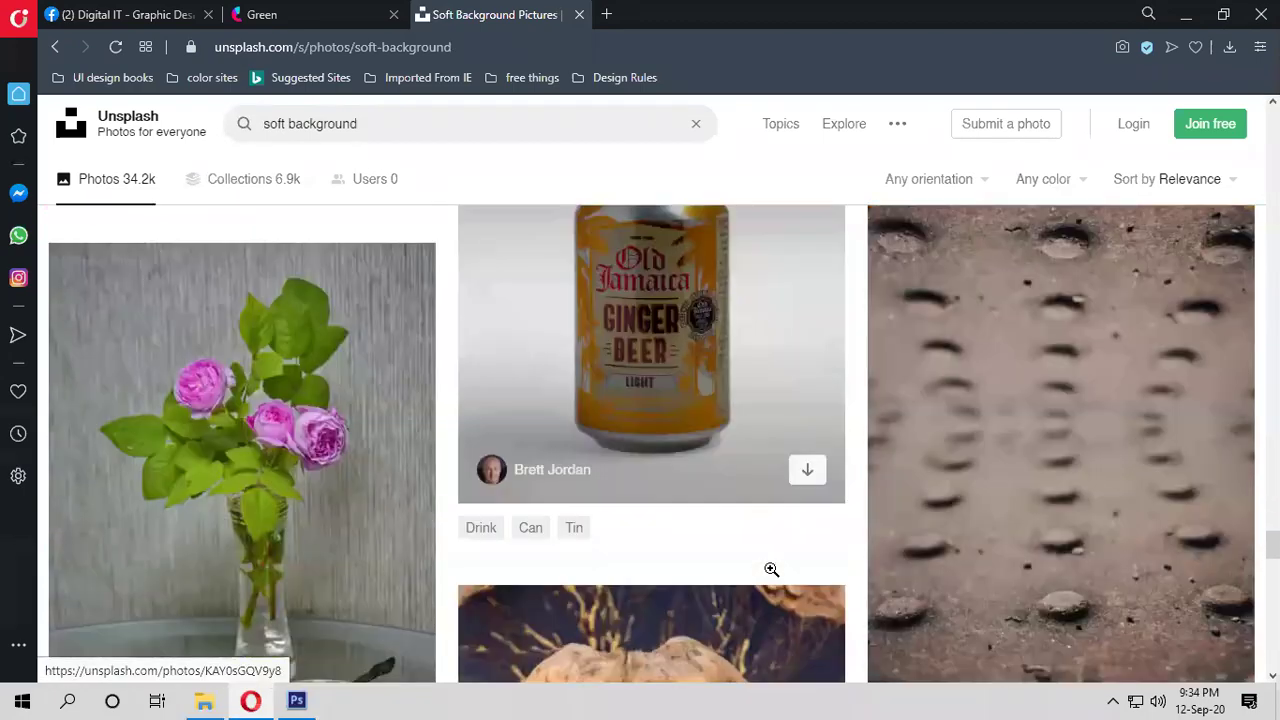
pyautogui.scroll(-2, 771, 569)
pyautogui.scroll(4, 771, 569)
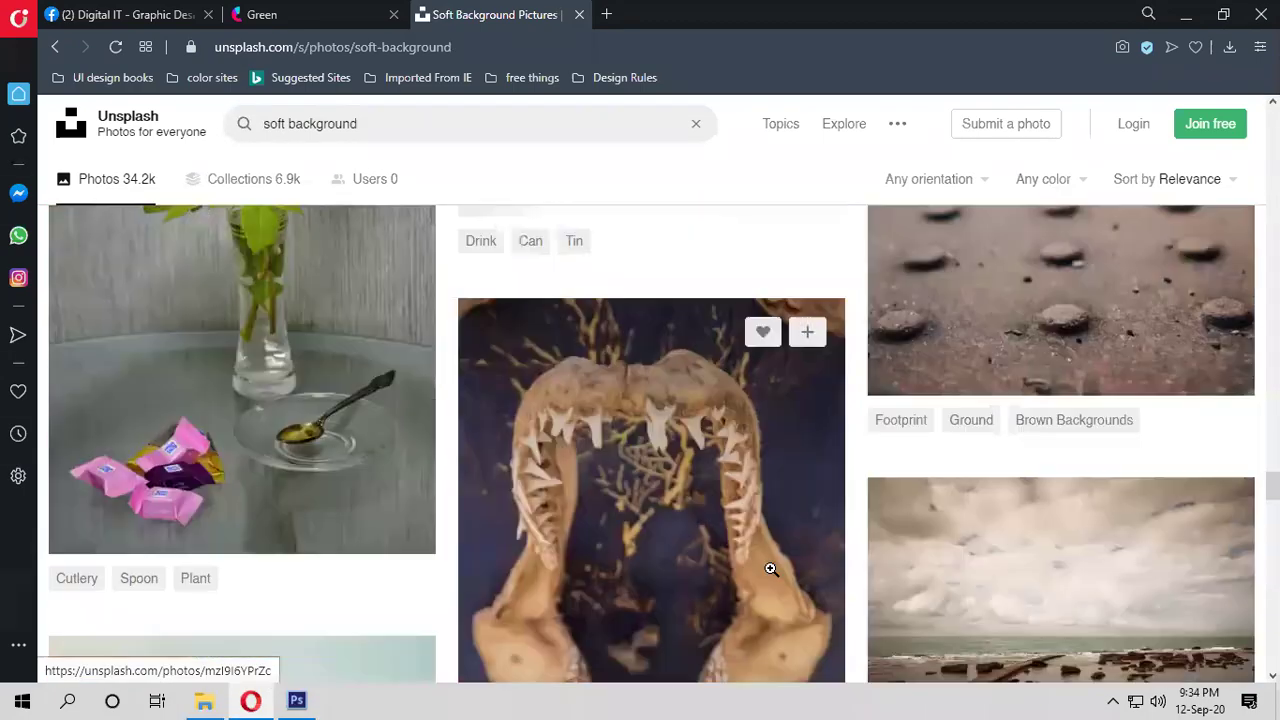
pyautogui.scroll(-3, 771, 569)
pyautogui.scroll(-4, 771, 577)
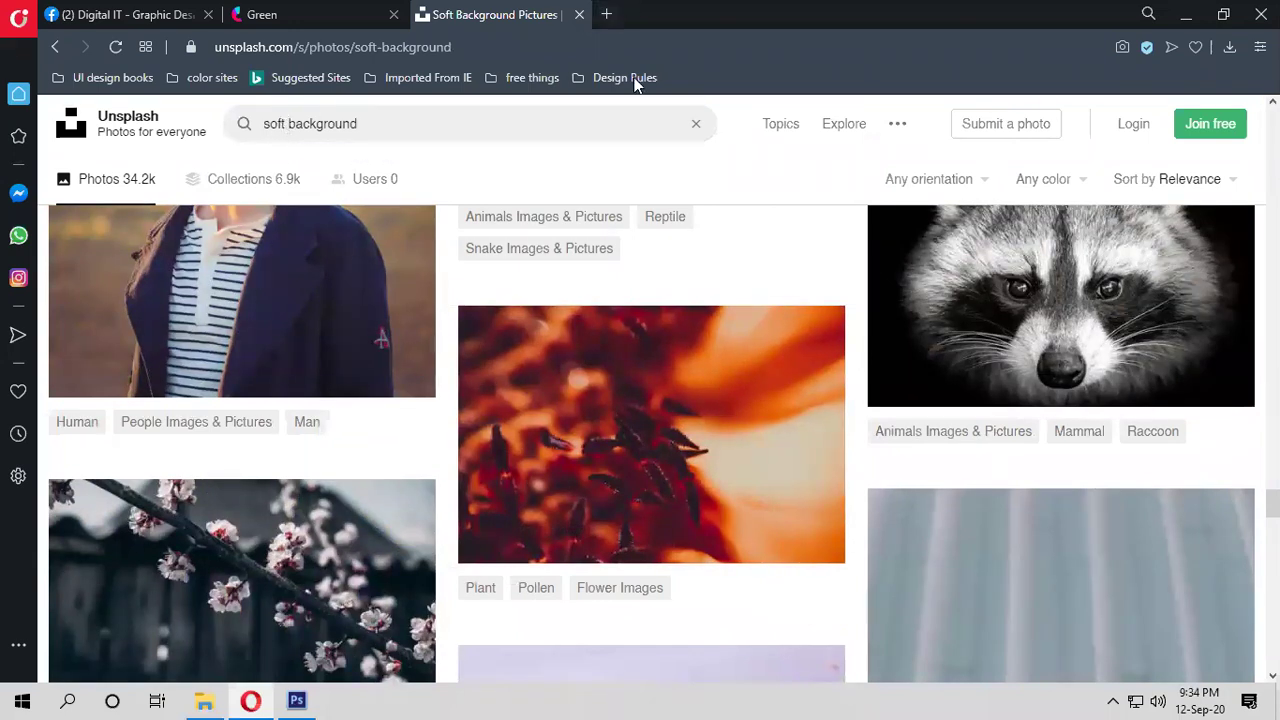
# Open pexels.com in a new browser tab
pyautogui.click(606, 14)
pyautogui.write('pexe')
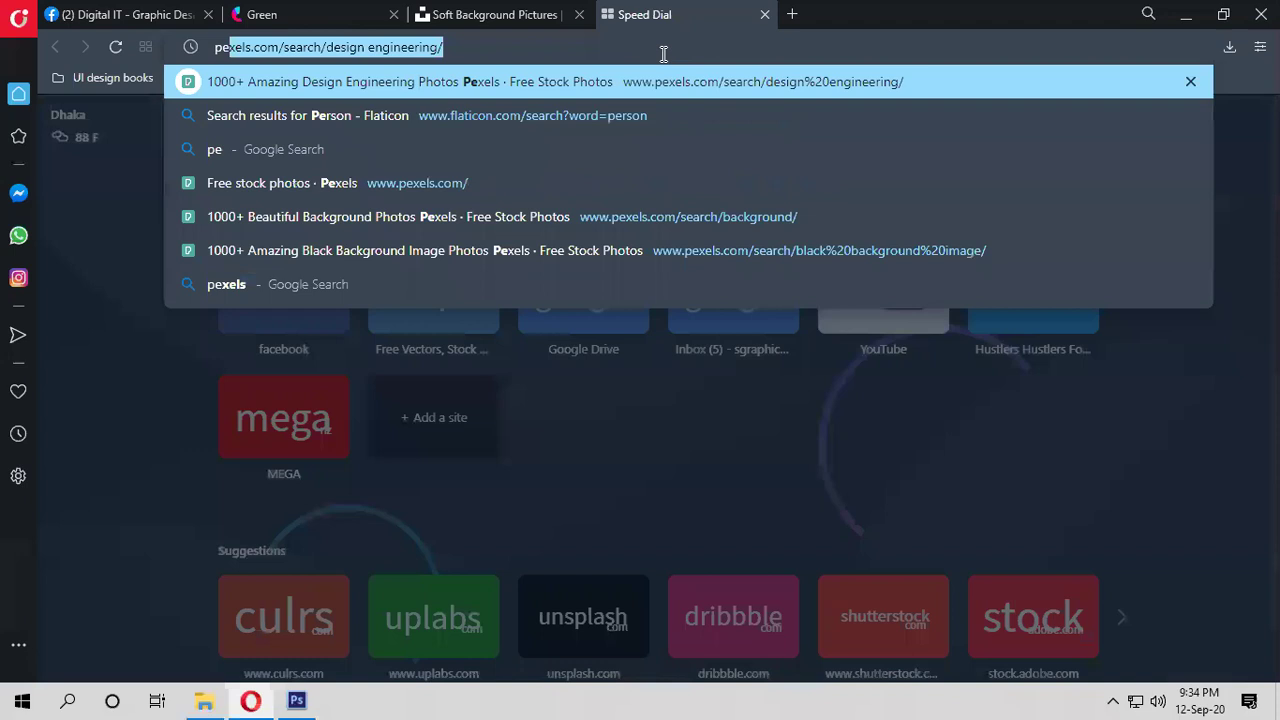
pyautogui.write('ls')
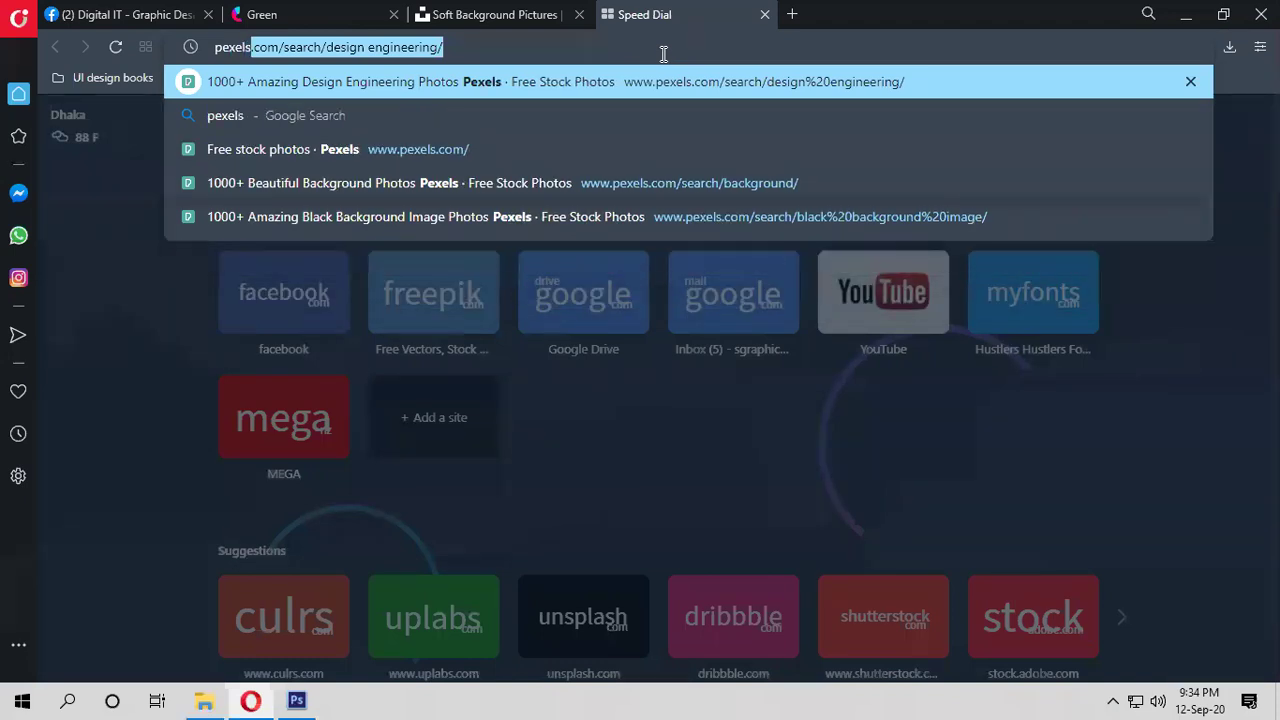
pyautogui.press('Delete')
pyautogui.write('.com')
pyautogui.press('Return')
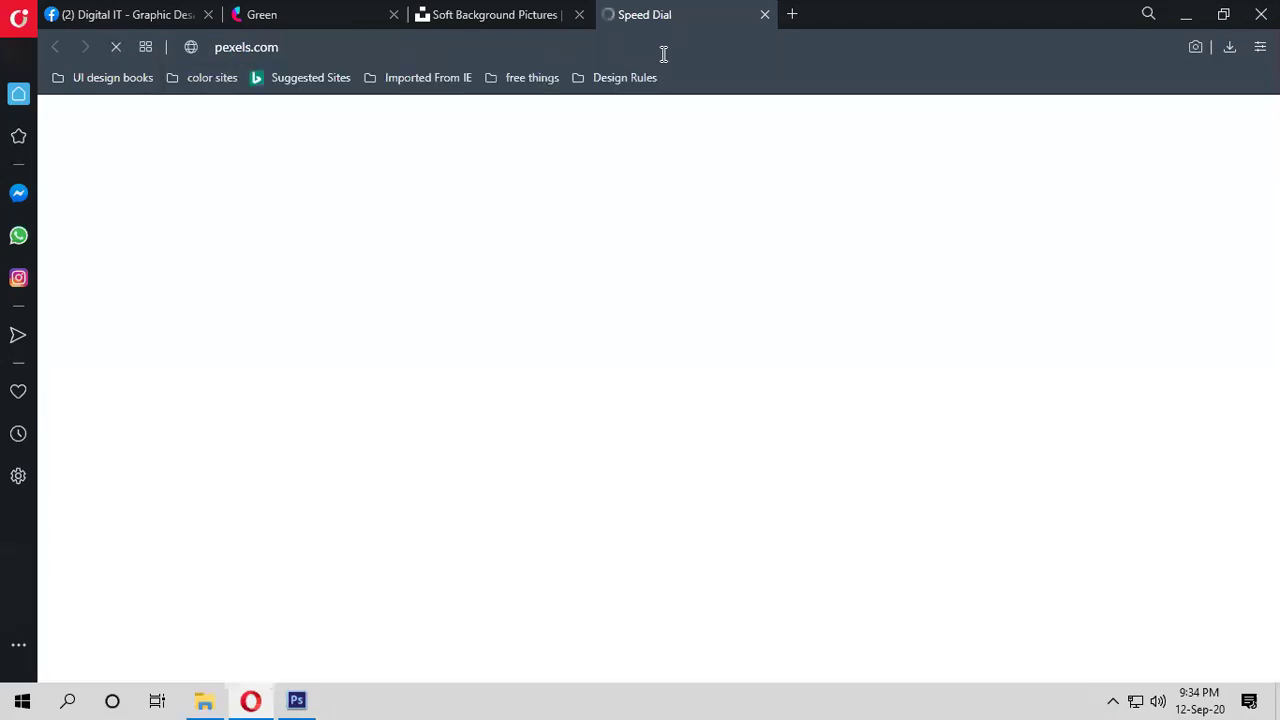
# Search Pexels for "minimalist" photos
pyautogui.scroll(-4, 898, 502)
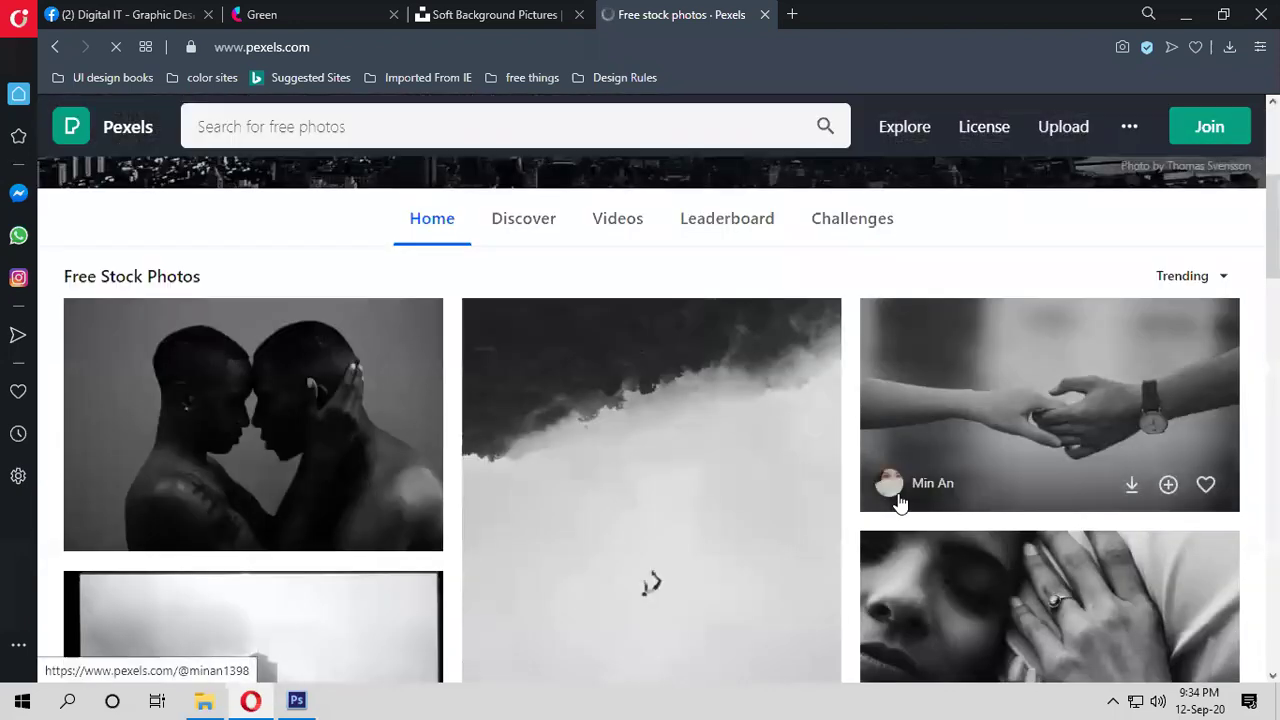
pyautogui.scroll(4, 651, 600)
pyautogui.click(641, 380)
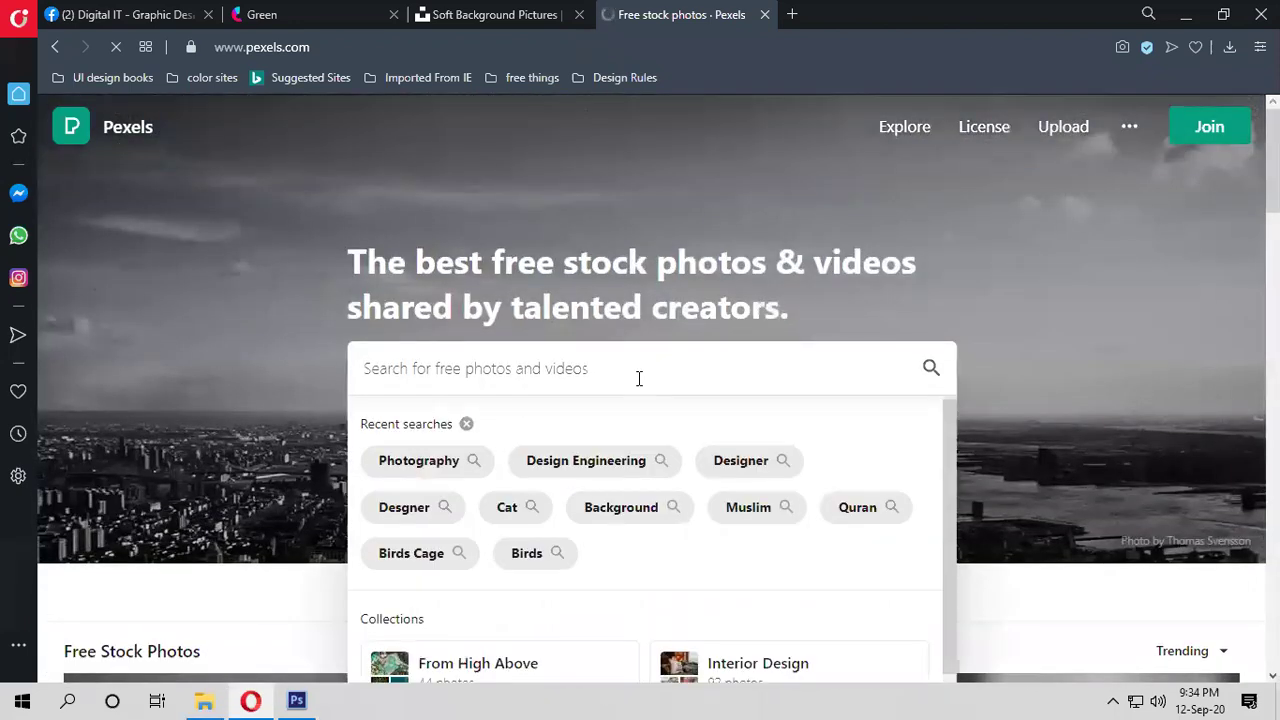
pyautogui.write('mini')
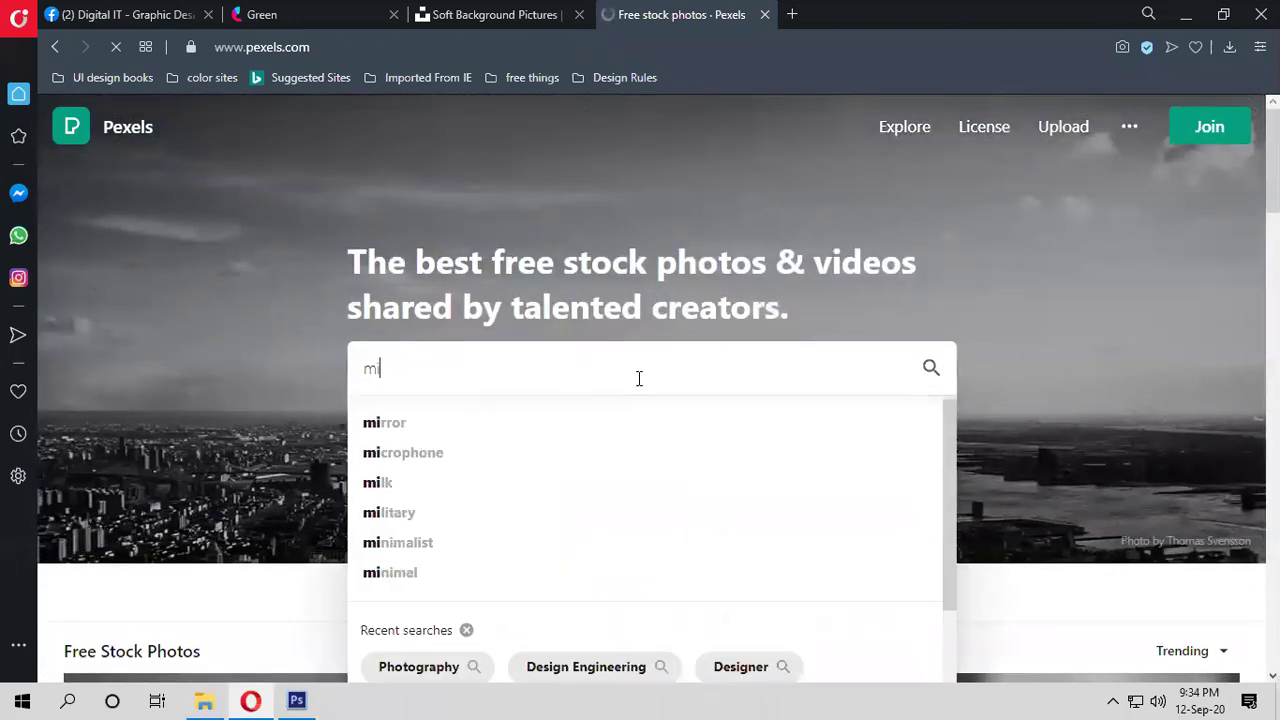
pyautogui.write('mal')
pyautogui.press('Down')
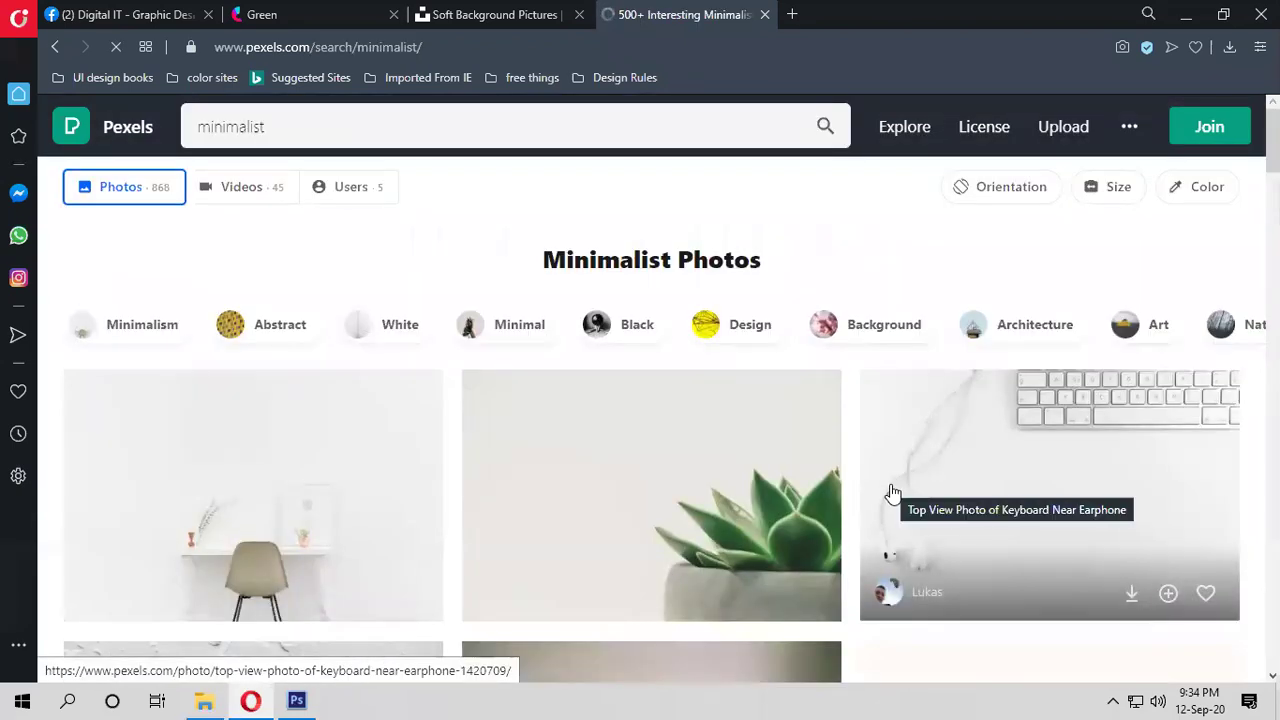
# Open the photo of the green wooden window on a pale concrete wall from the minimalist results
pyautogui.scroll(-3, 889, 494)
pyautogui.scroll(3, 994, 489)
pyautogui.scroll(-4, 903, 474)
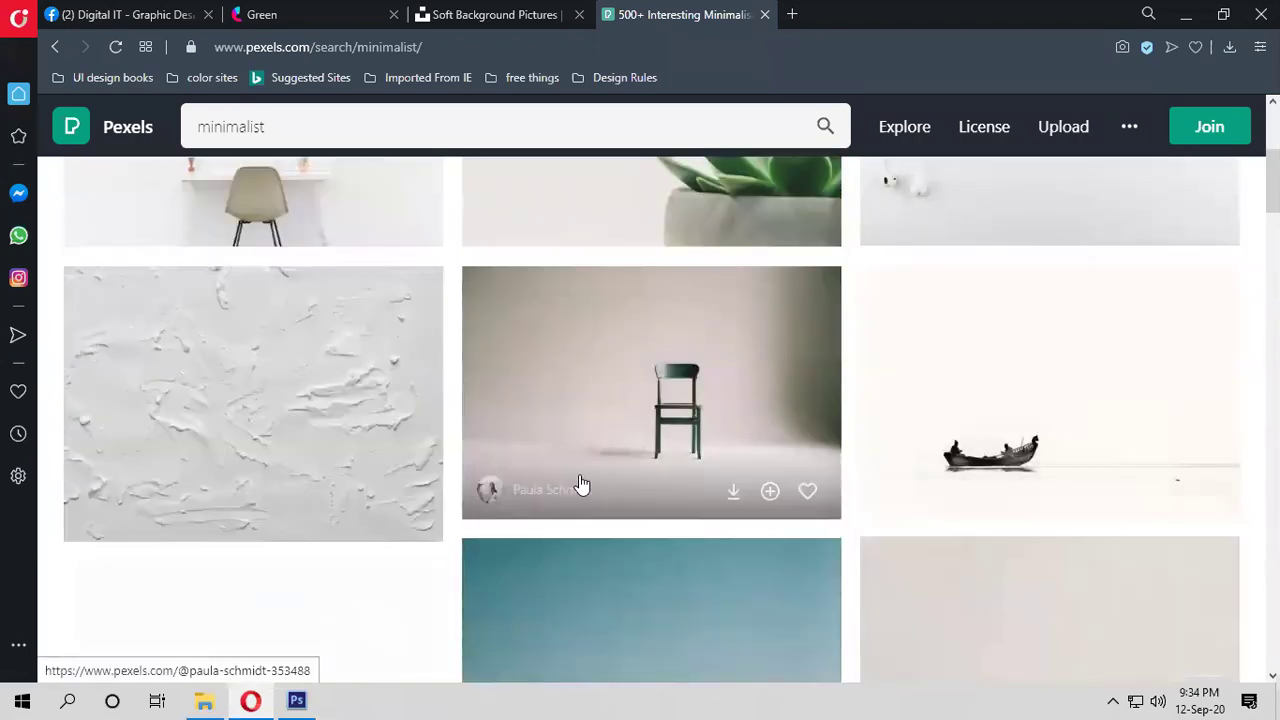
pyautogui.scroll(-4, 580, 486)
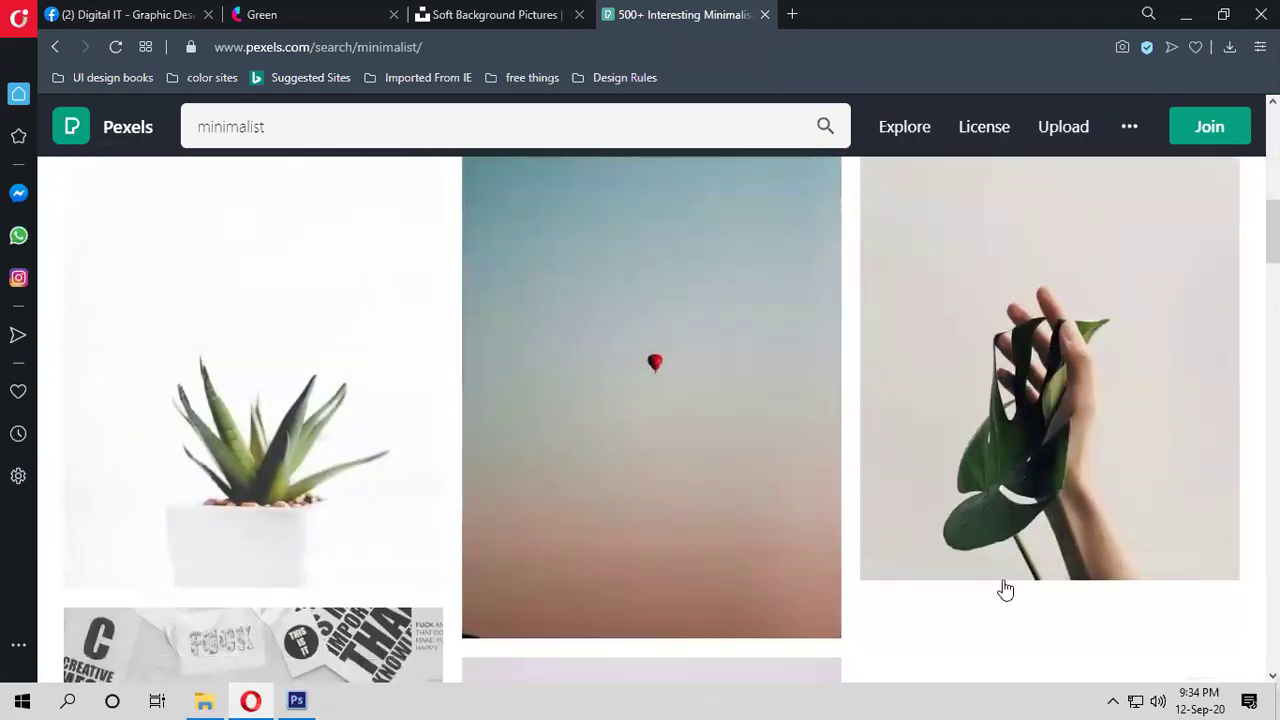
pyautogui.scroll(-6, 1000, 586)
pyautogui.scroll(-6, 1005, 590)
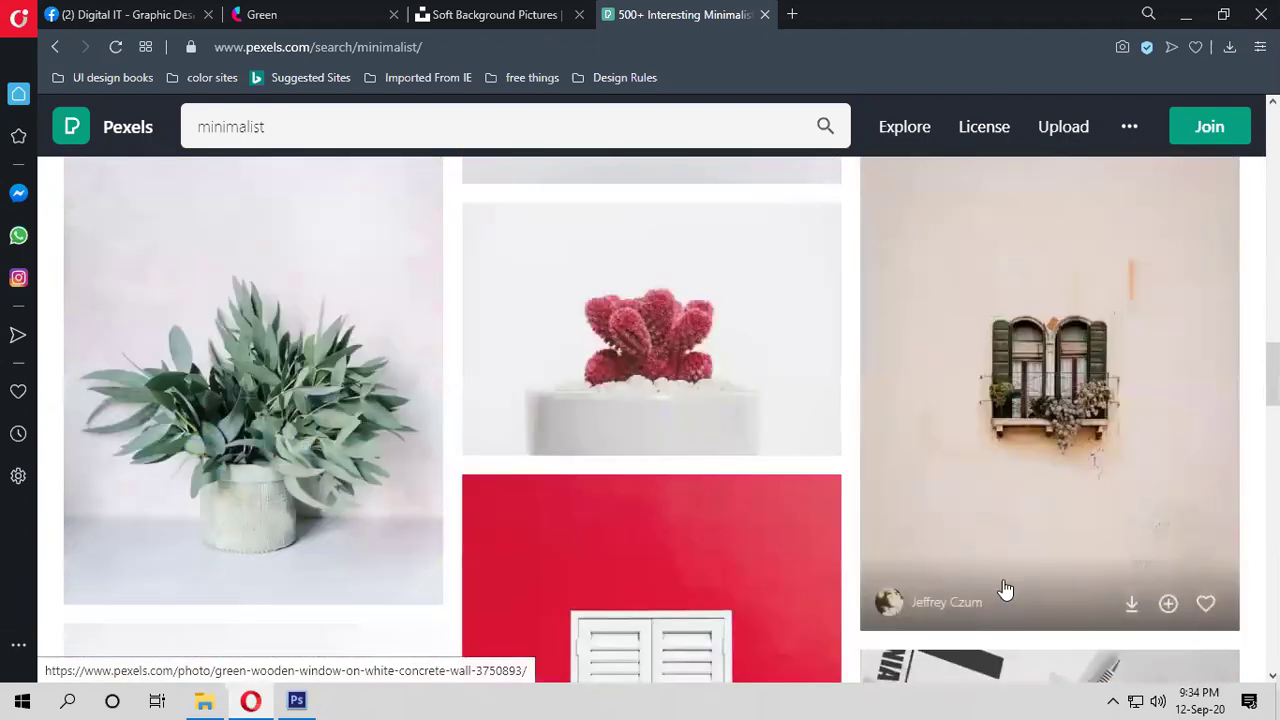
pyautogui.click(1080, 450)
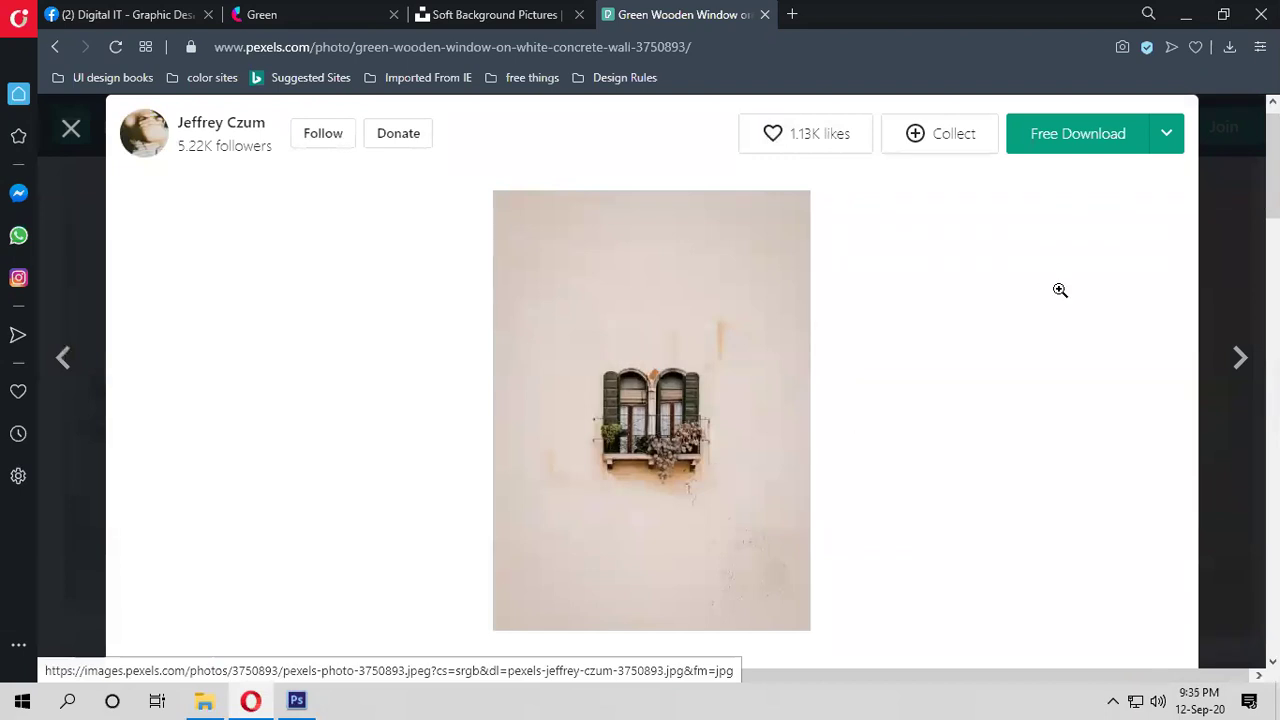
# Download the green wooden window photo from Pexels and dismiss the thank-you message
pyautogui.rightClick(694, 431)
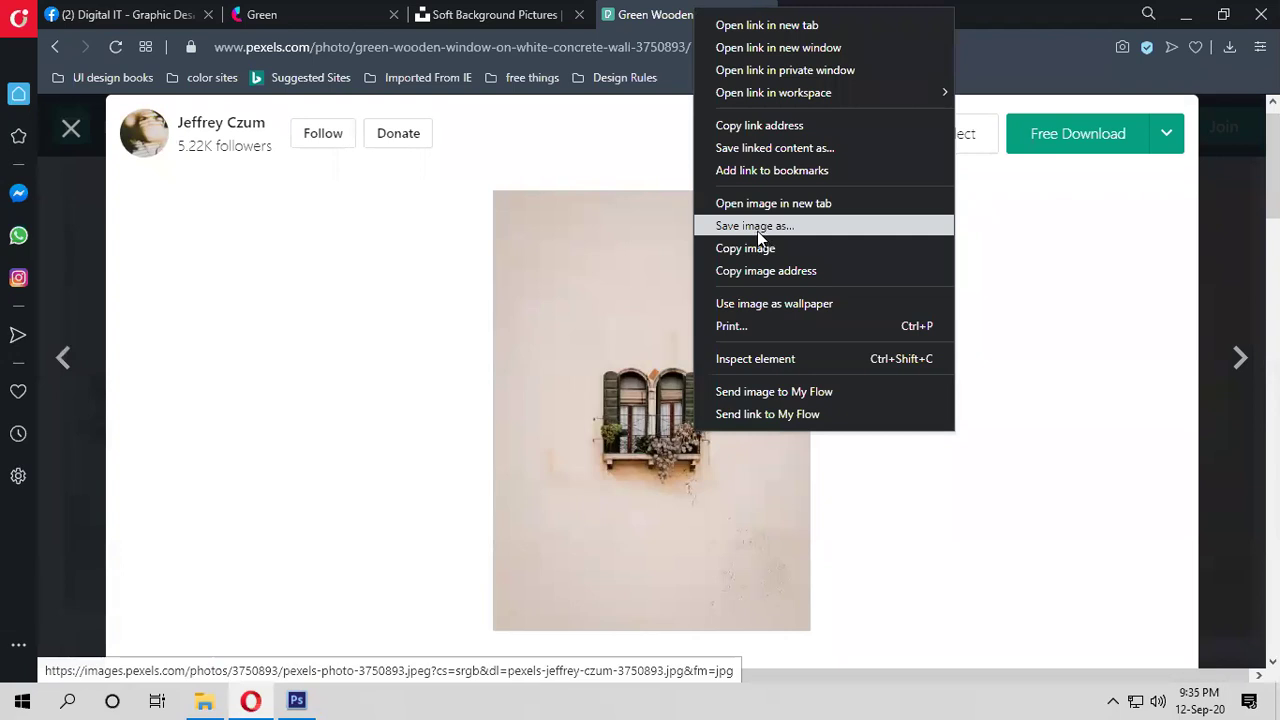
pyautogui.click(1110, 148)
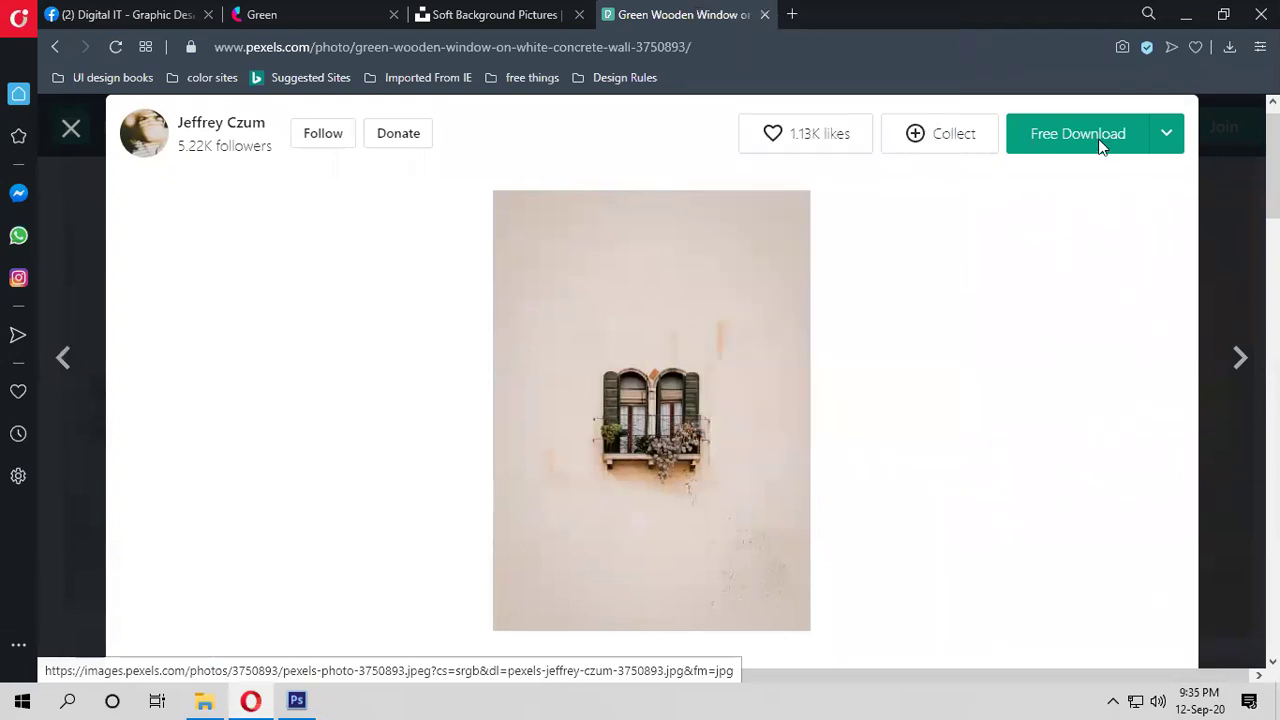
pyautogui.click(1095, 138)
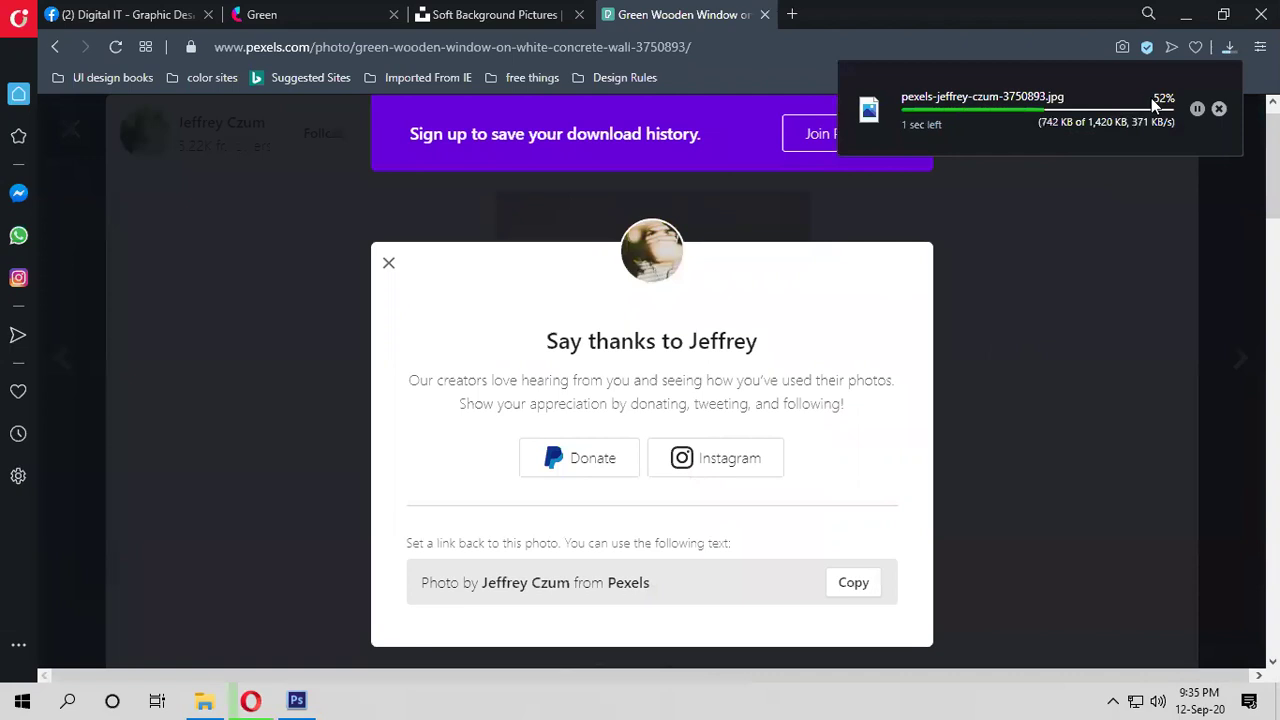
pyautogui.moveTo(200, 700)
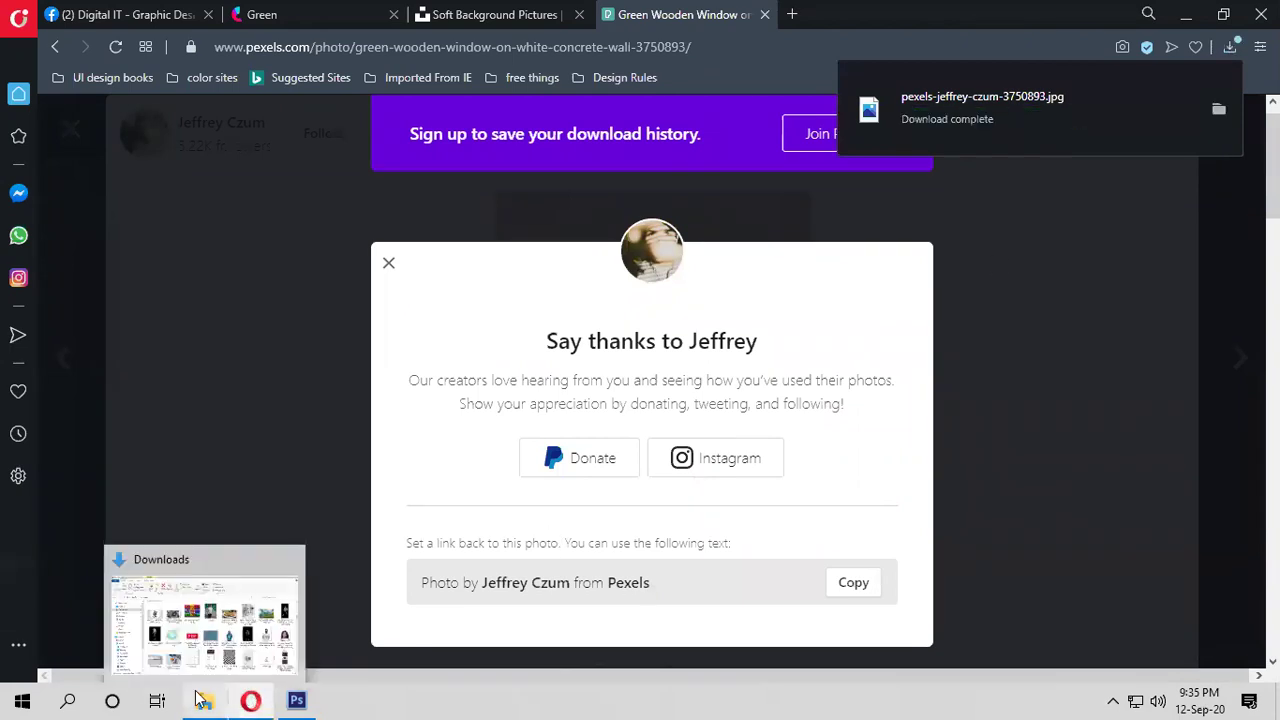
pyautogui.click(388, 264)
# Place the downloaded pexels-jeffrey-czum-3750893.jpg from the Downloads folder into the Untitled-2 document in Photoshop
pyautogui.hotkey('alt', 'Tab')
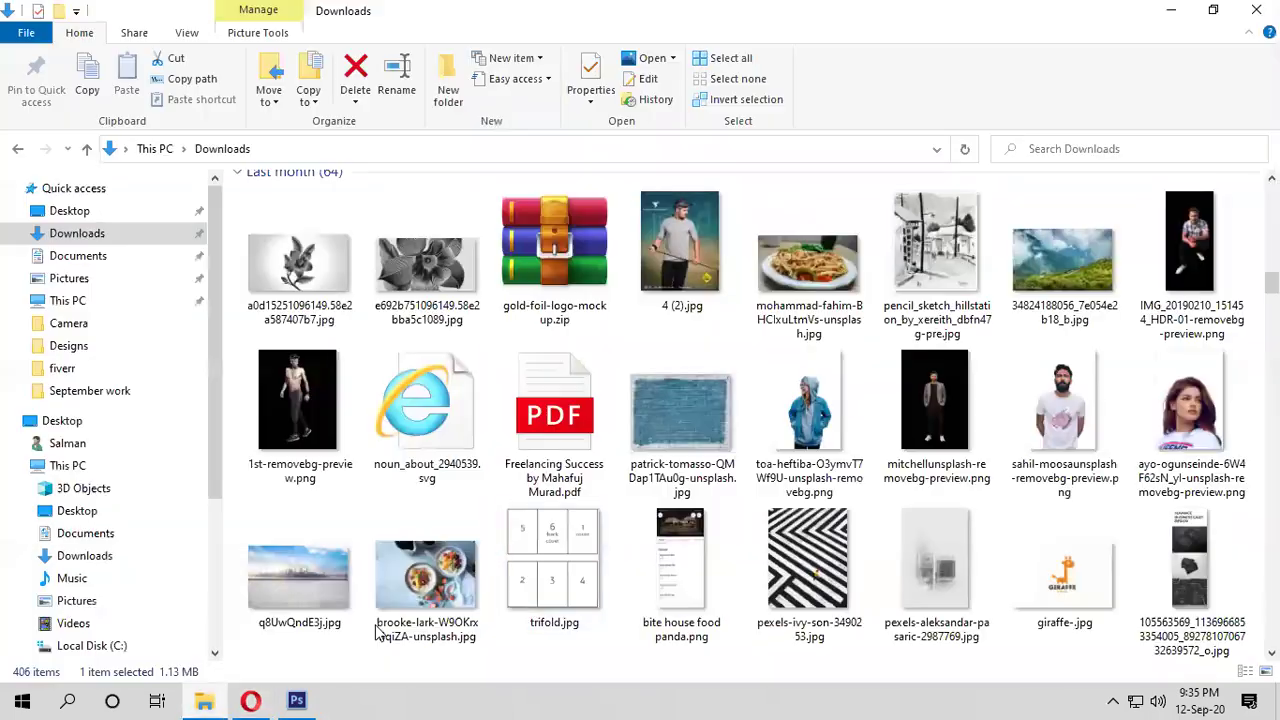
pyautogui.scroll(10, 428, 328)
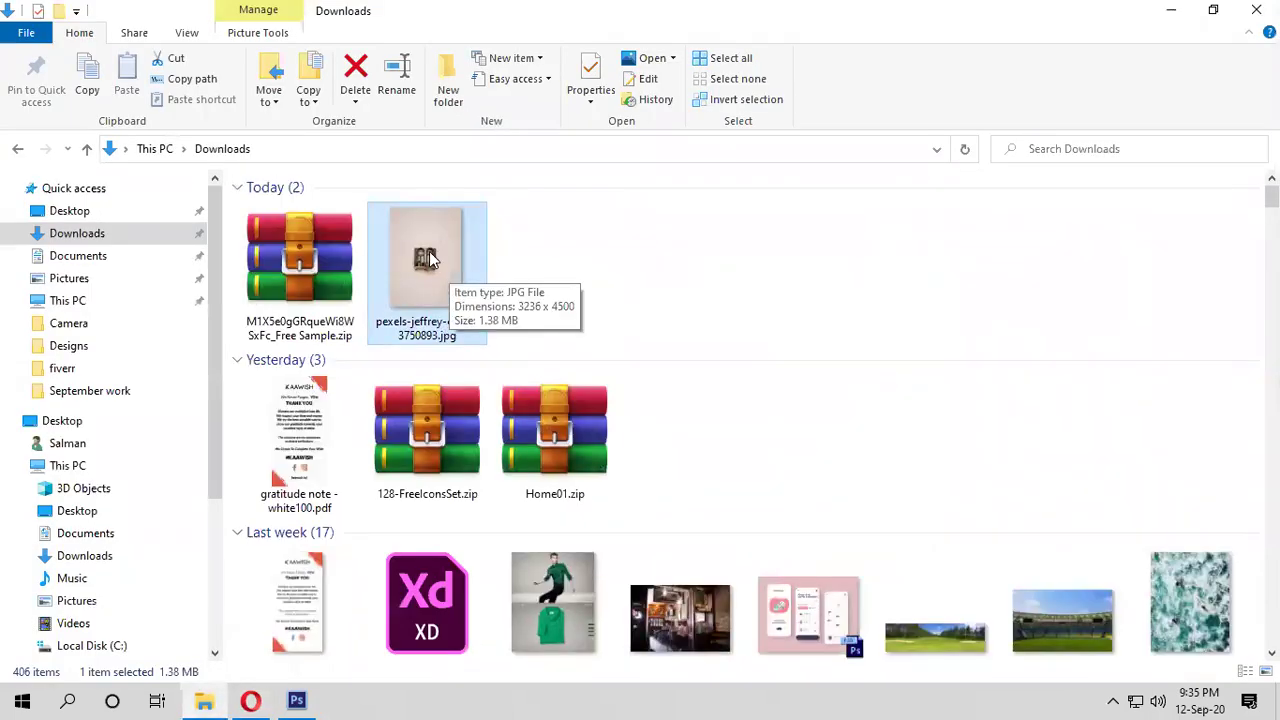
pyautogui.moveTo(429, 255); pyautogui.dragTo(863, 497)
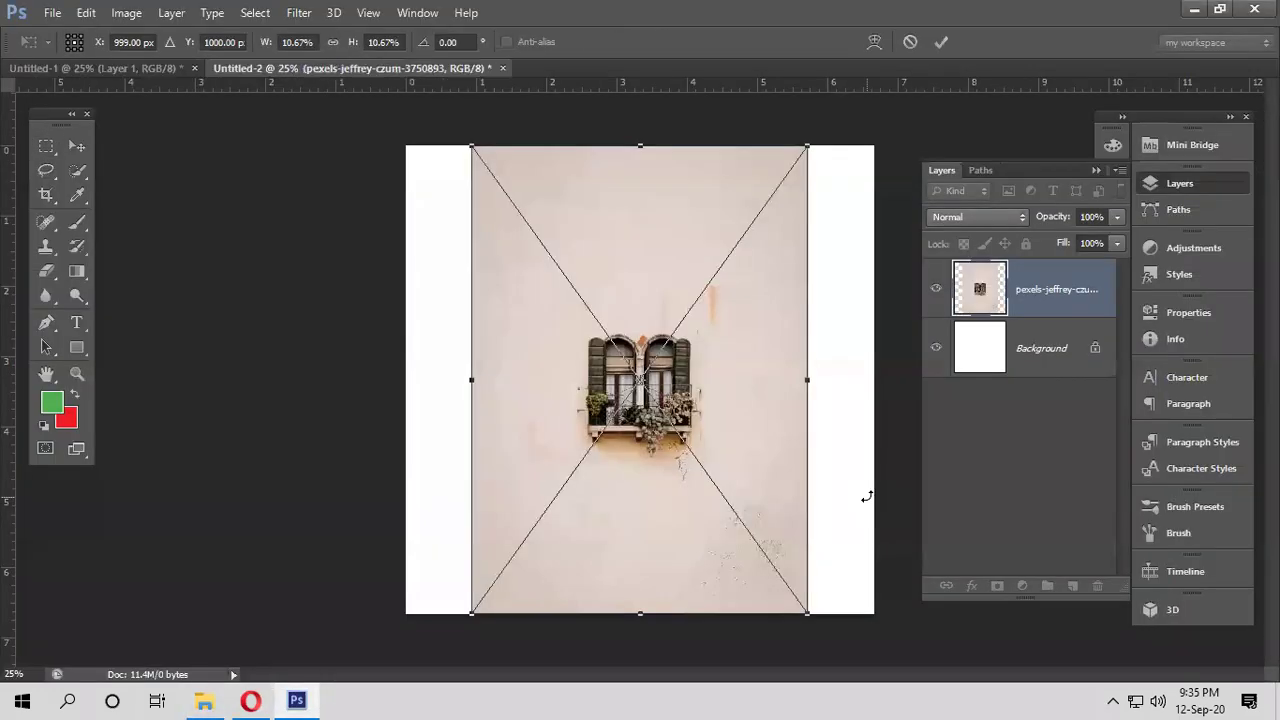
# Scale the placed window photo proportionally about its center to 15.07% so it covers the whole canvas, and commit the placement
pyautogui.keyDown('alt'); pyautogui.click(688, 481); pyautogui.keyUp('alt')
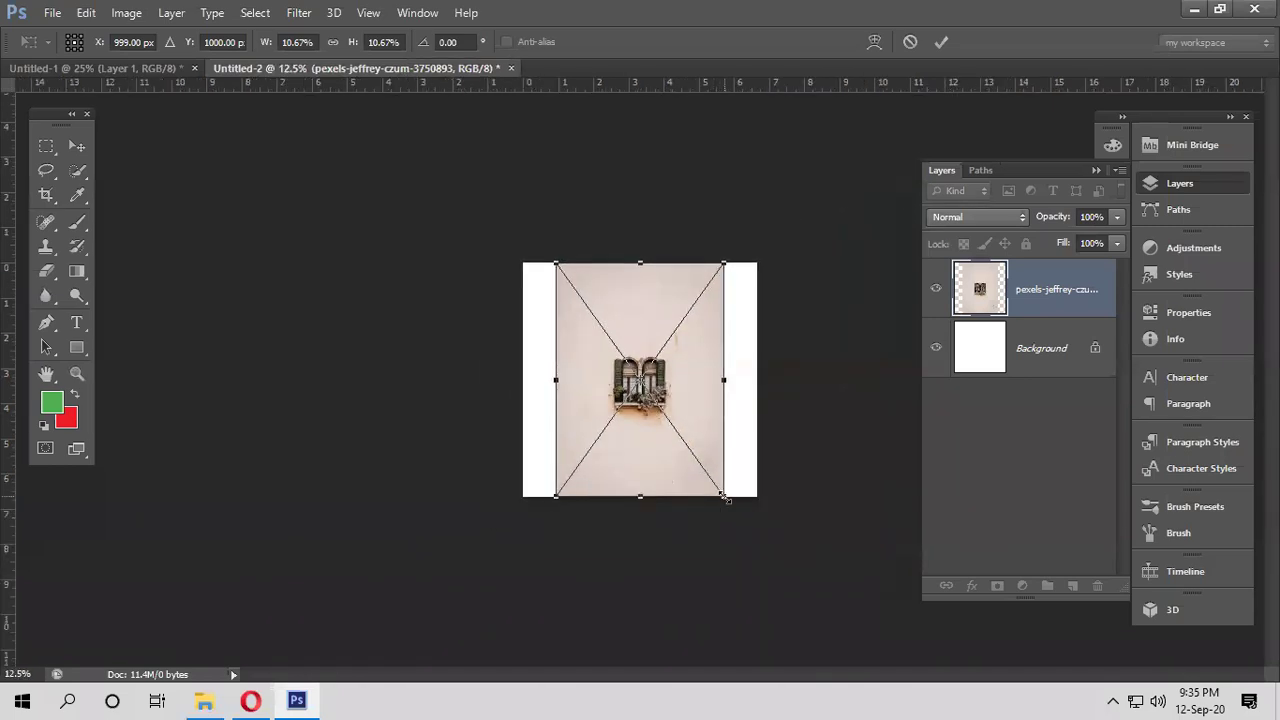
pyautogui.moveTo(642, 500); pyautogui.dragTo(763, 490)
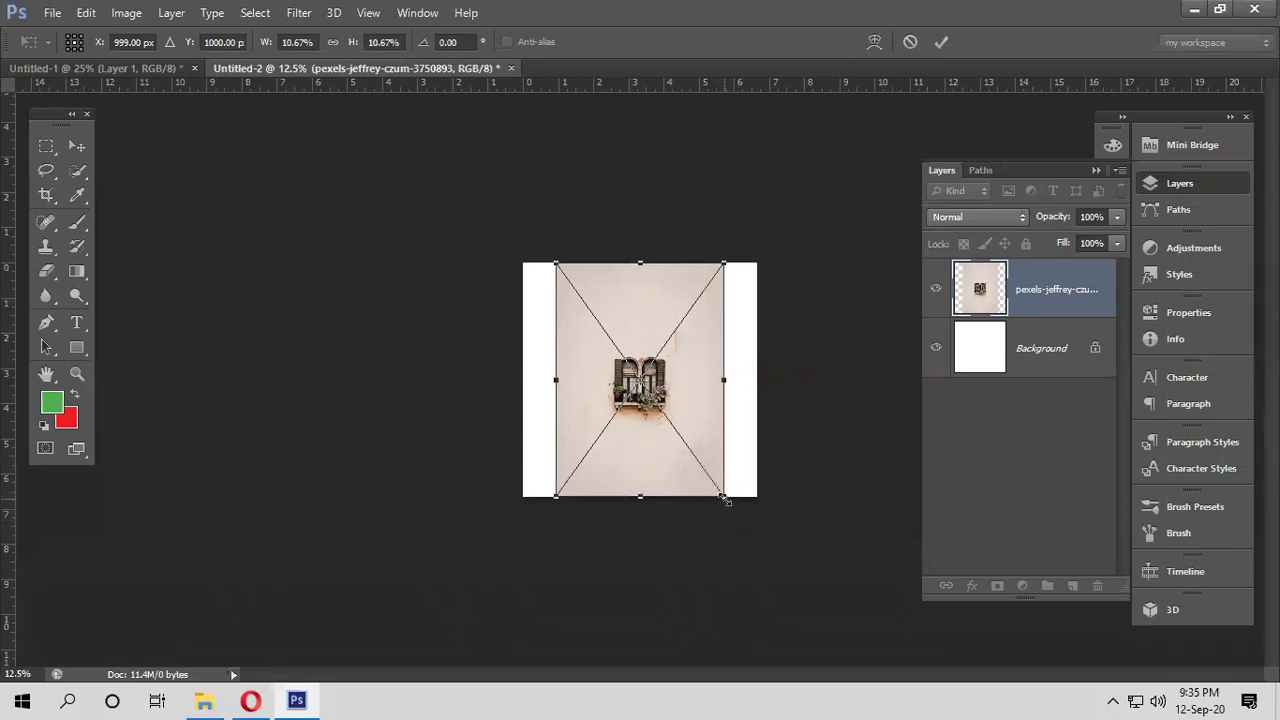
pyautogui.moveTo(725, 499); pyautogui.dragTo(761, 545)
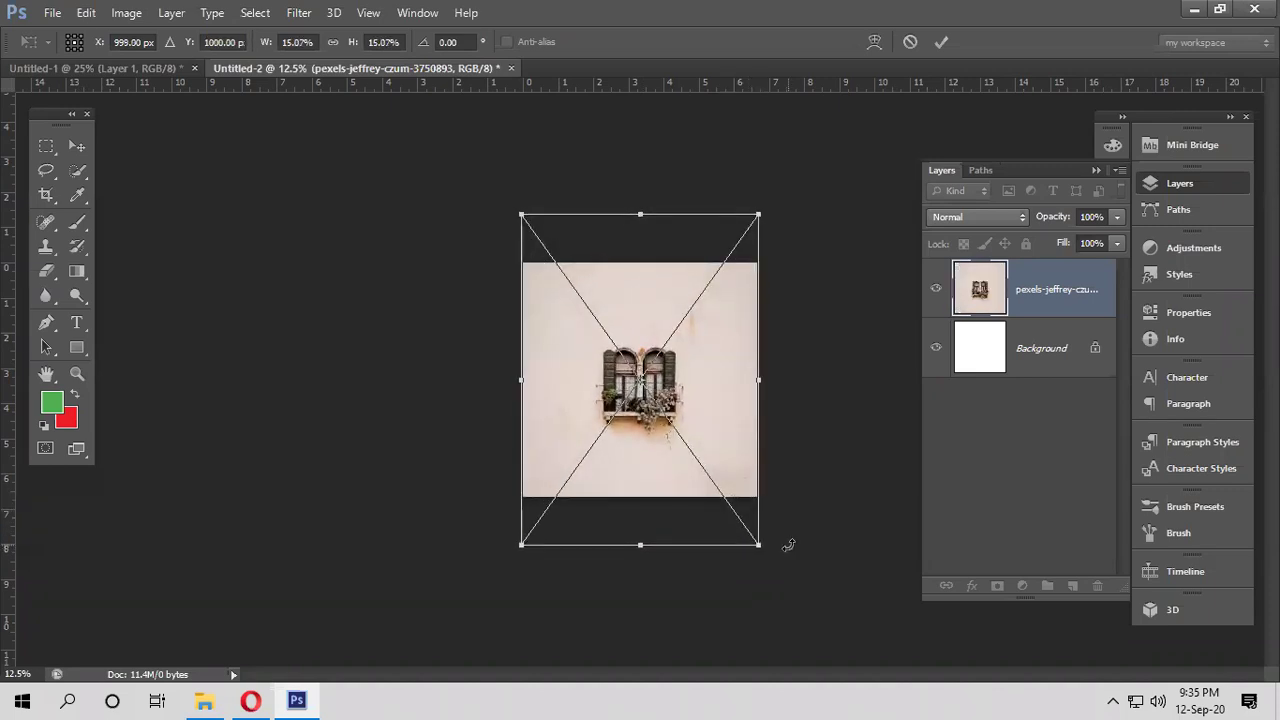
pyautogui.press('Return')
pyautogui.hotkey('ctrl', '+')
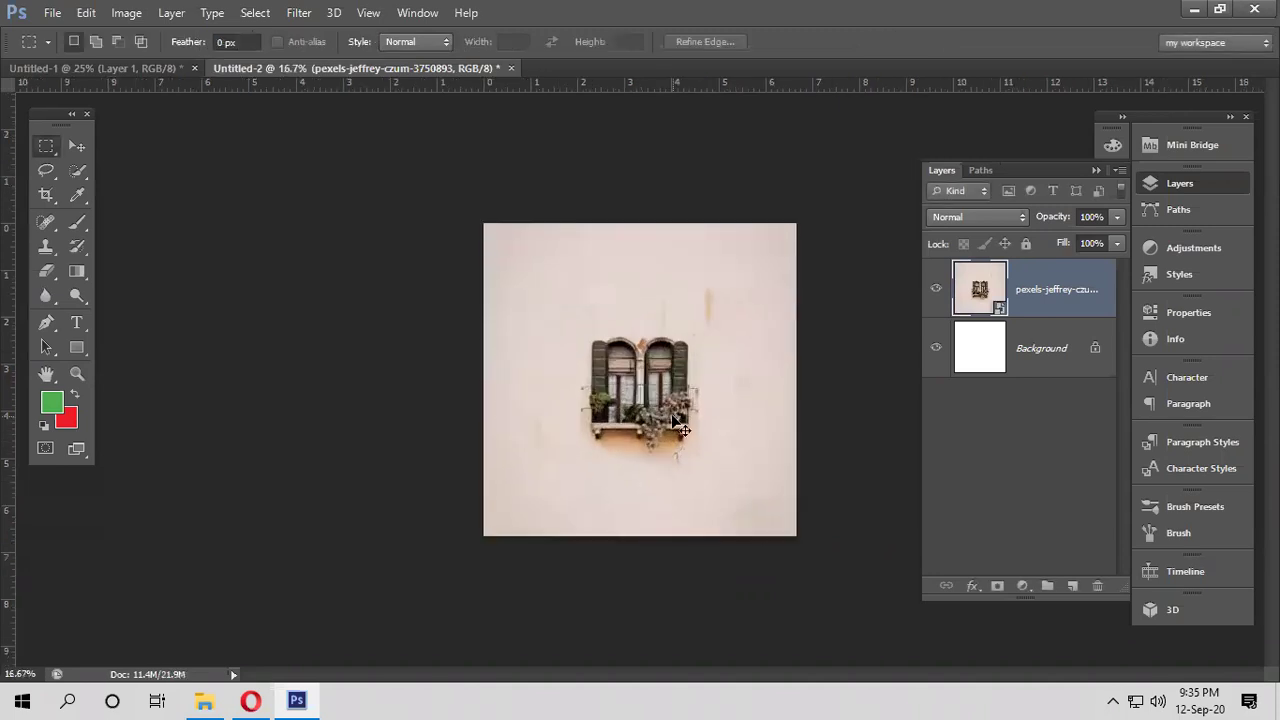
# Try narrowing the window photo to 12.99% width from its side with Free Transform
pyautogui.hotkey('ctrl', 't')
pyautogui.moveTo(794, 379); pyautogui.dragTo(755, 379)
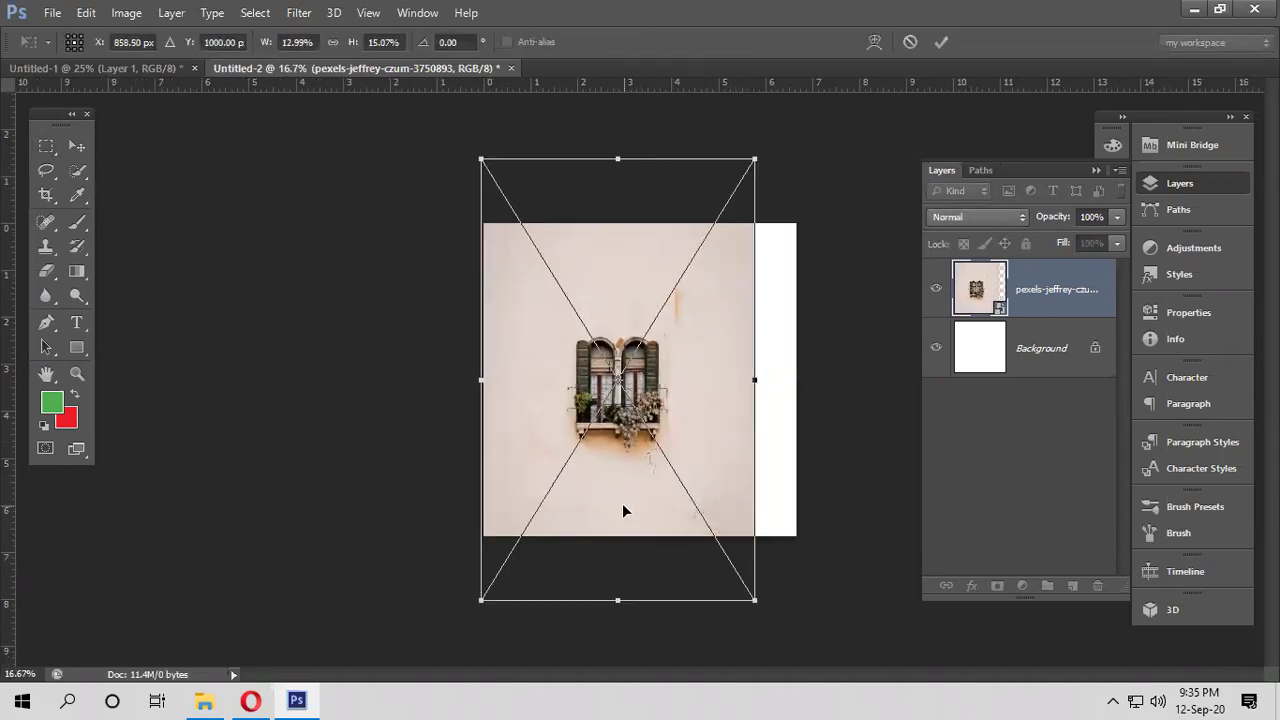
pyautogui.hotkey('ctrl', 'z')
pyautogui.press('Return')
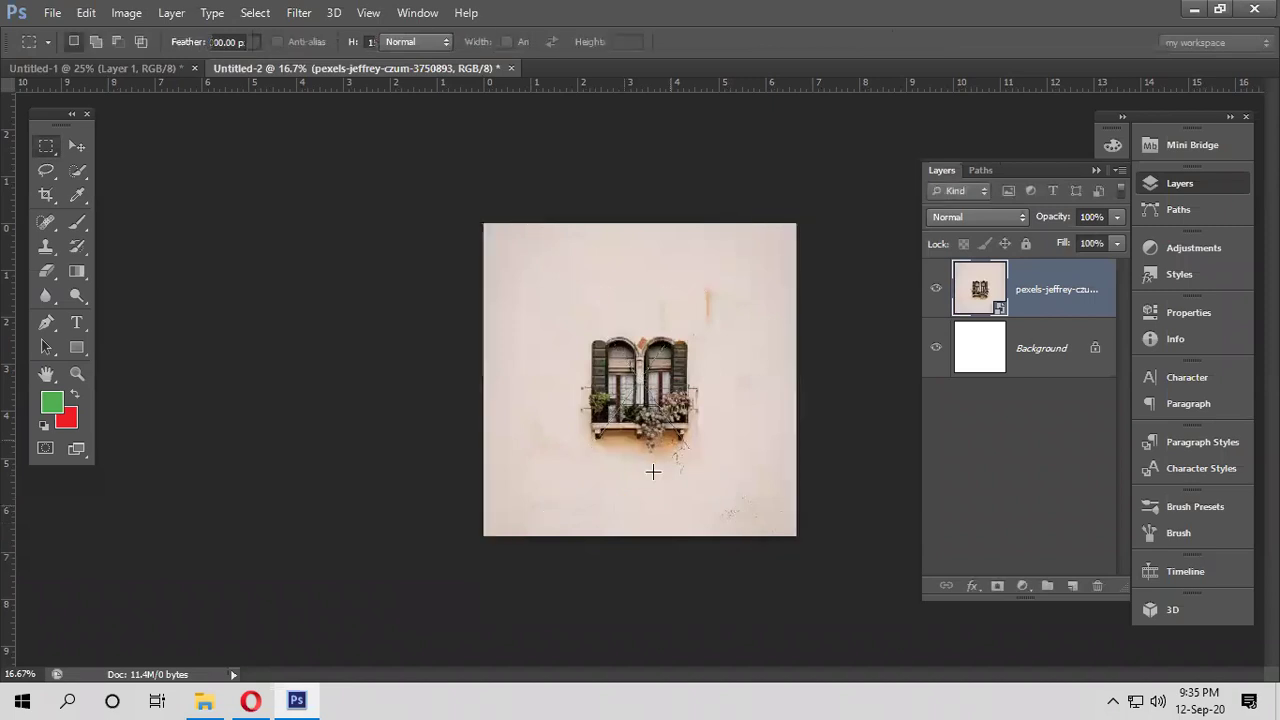
# Fit the canvas at 25% zoom and activate the Horizontal Type Tool
pyautogui.hotkey('ctrl', '+')
pyautogui.hotkey('ctrl', '+')
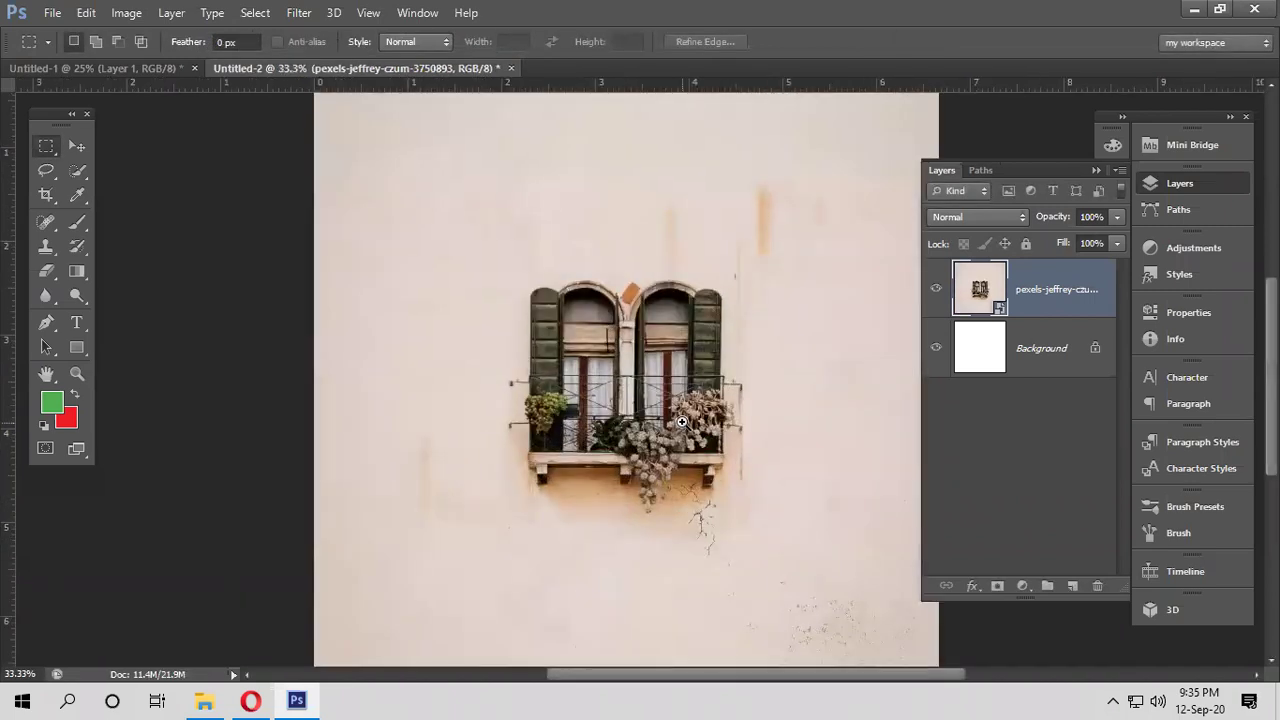
pyautogui.hotkey('ctrl', '-')
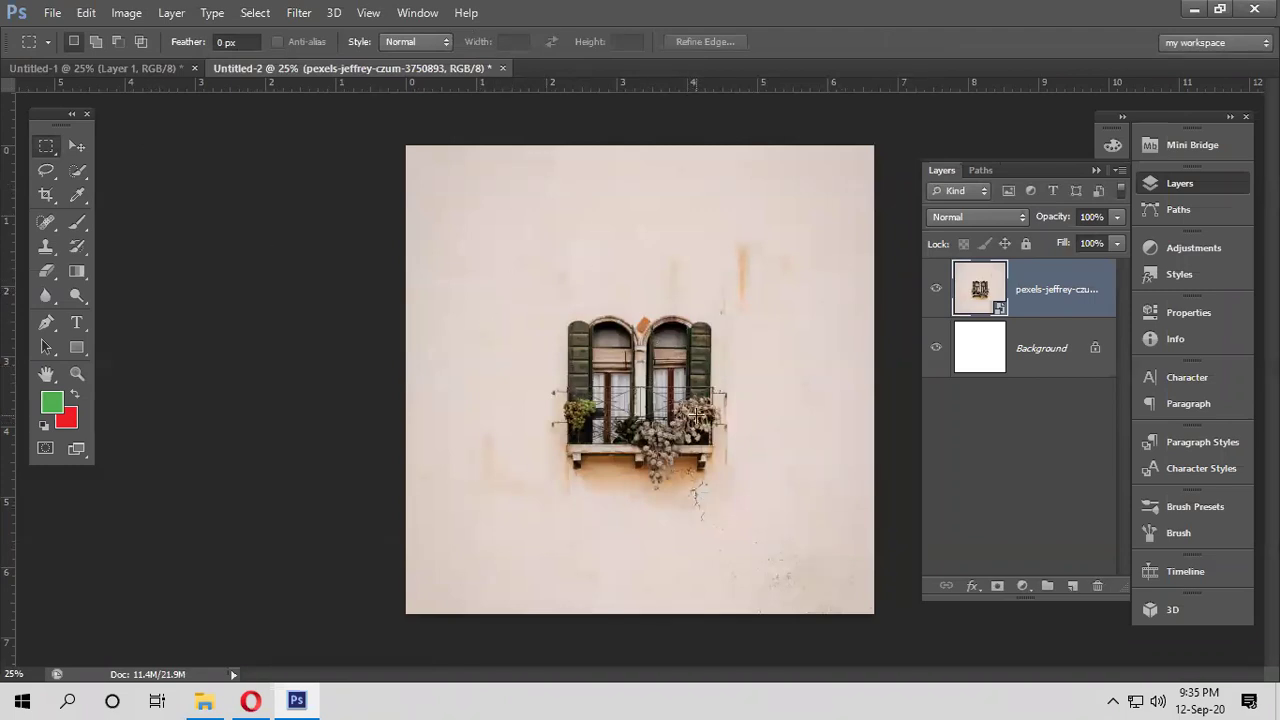
pyautogui.click(75, 323)
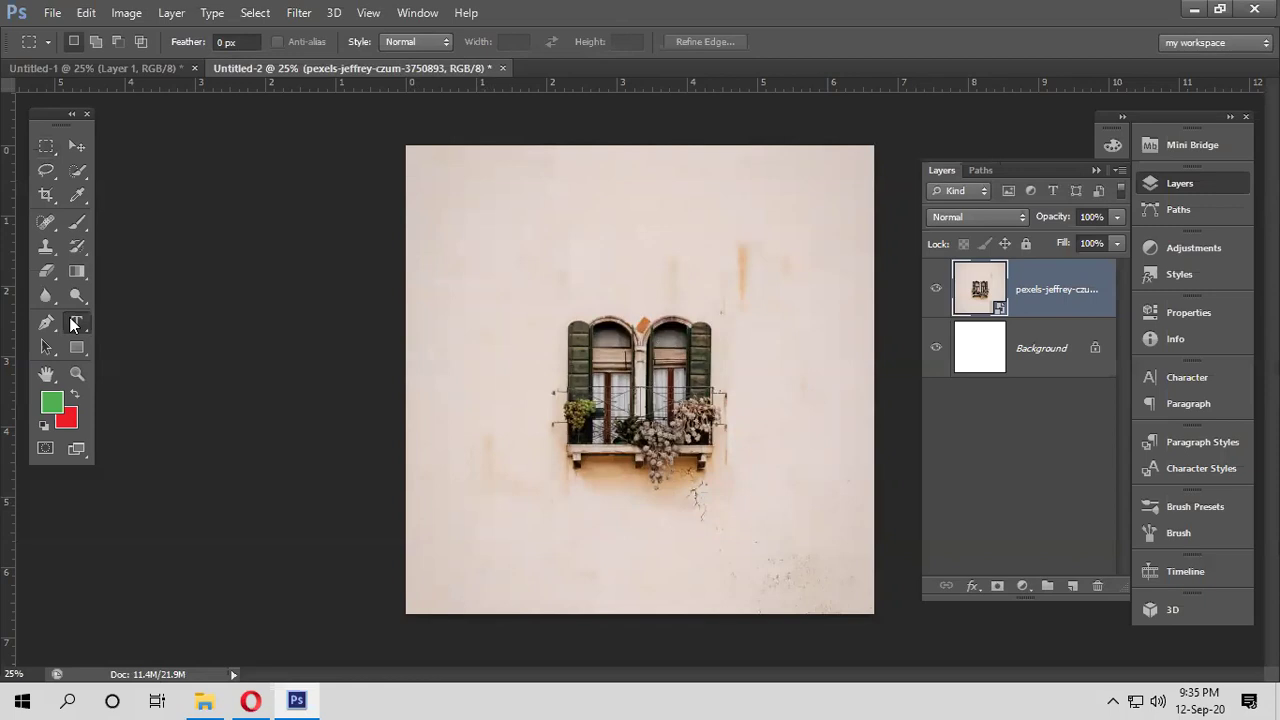
# Launch BijoyBayanno.exe from the Bijoy2003Pro folder on Local Disk (D:) in File Explorer
pyautogui.click(204, 700)
pyautogui.scroll(-2, 110, 610)
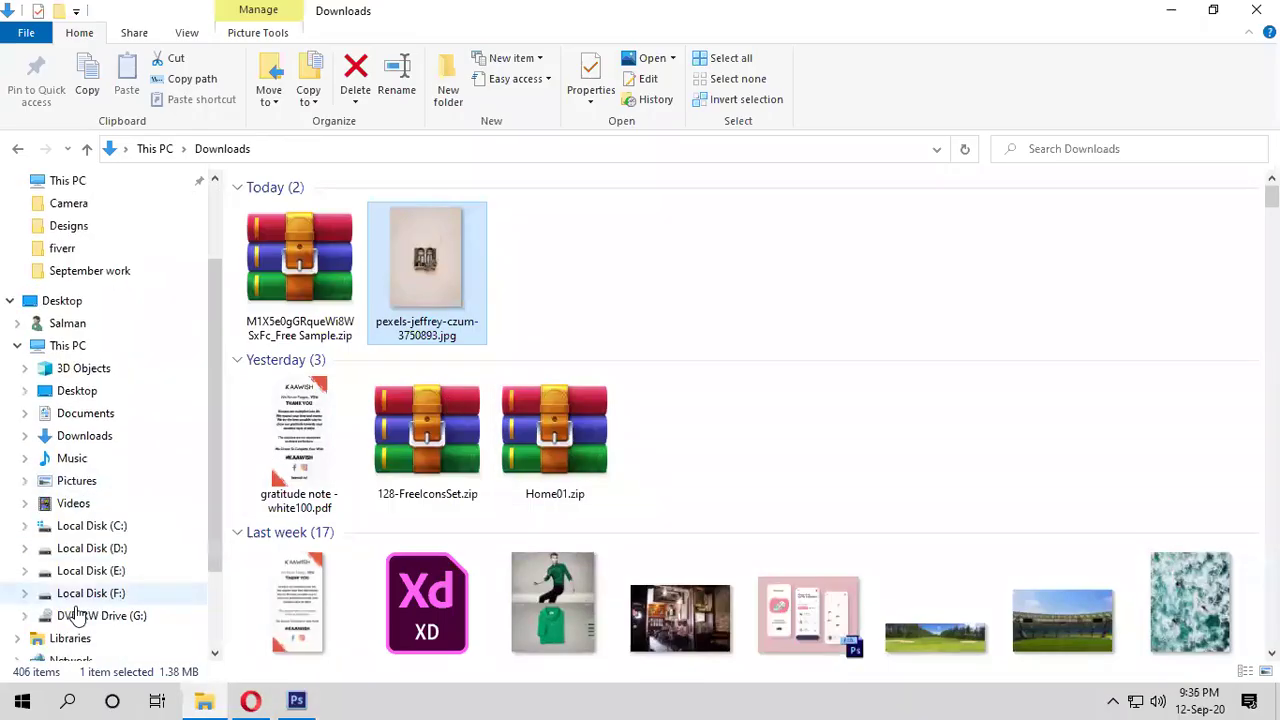
pyautogui.click(137, 553)
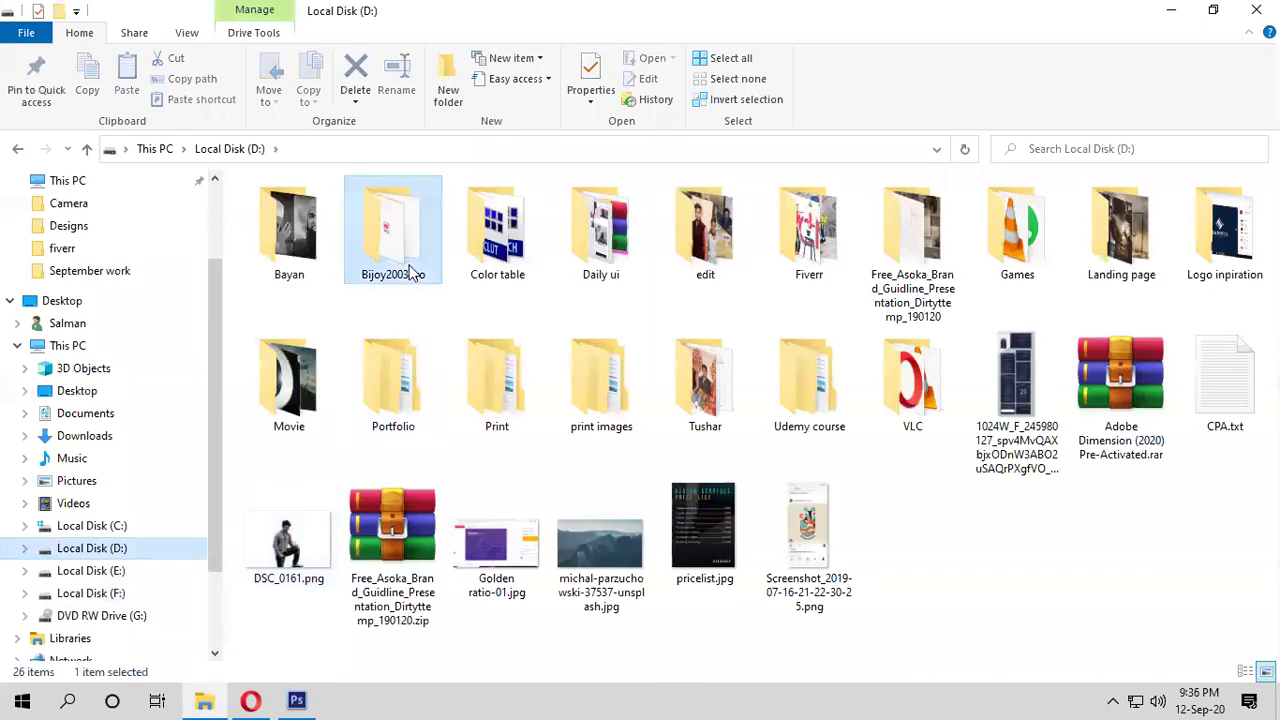
pyautogui.doubleClick(410, 265)
pyautogui.click(1012, 272)
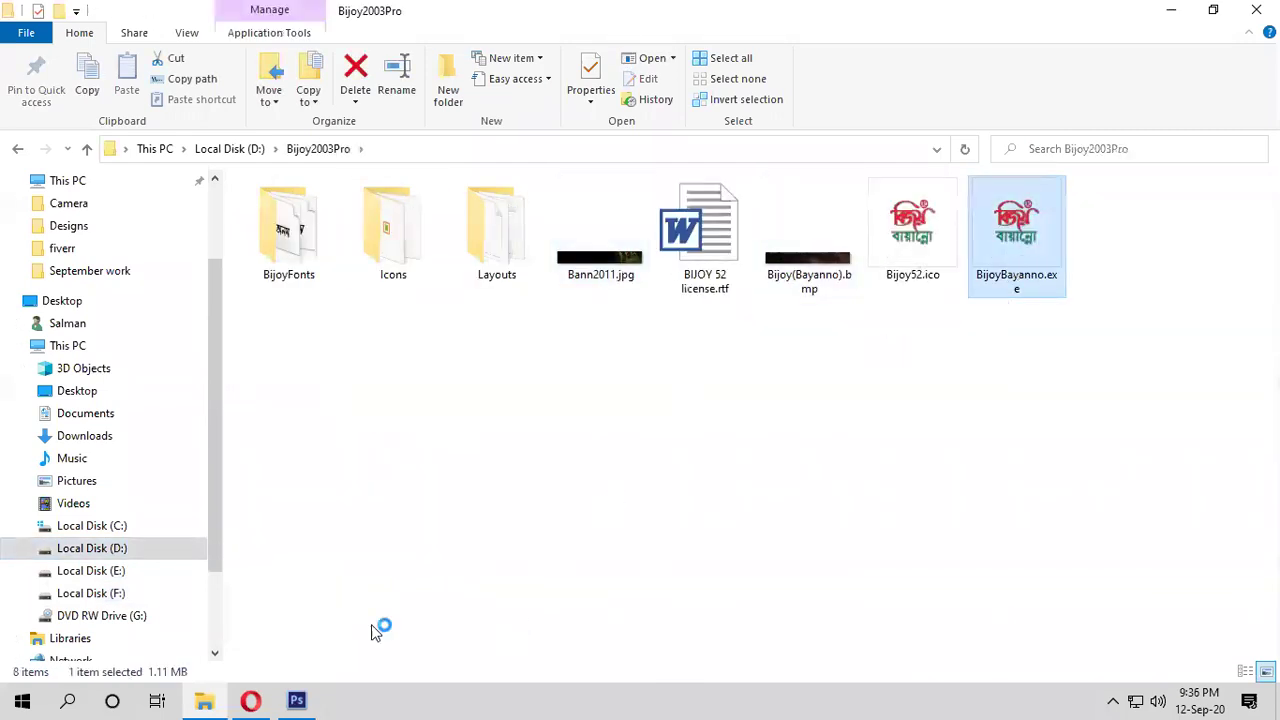
pyautogui.press('Return')
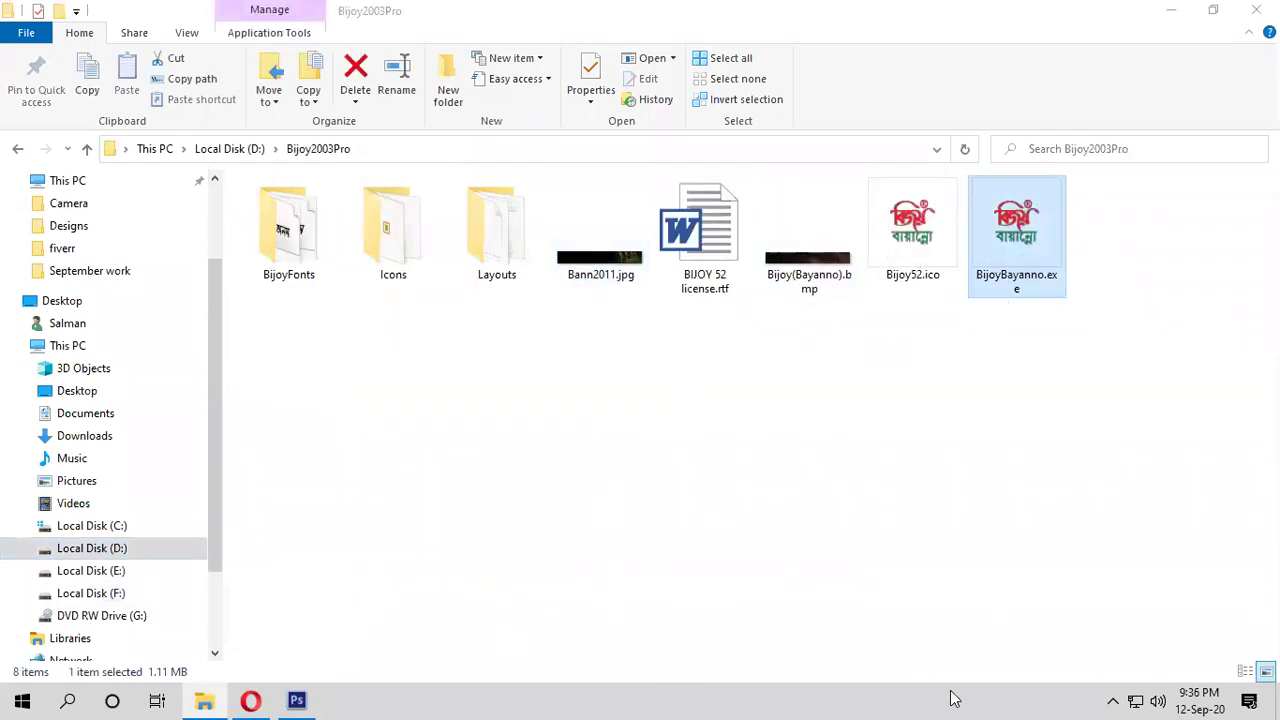
# Return to the Pexels minimalist results in the browser and examine further photos for simple backgrounds with empty space
pyautogui.click(252, 700)
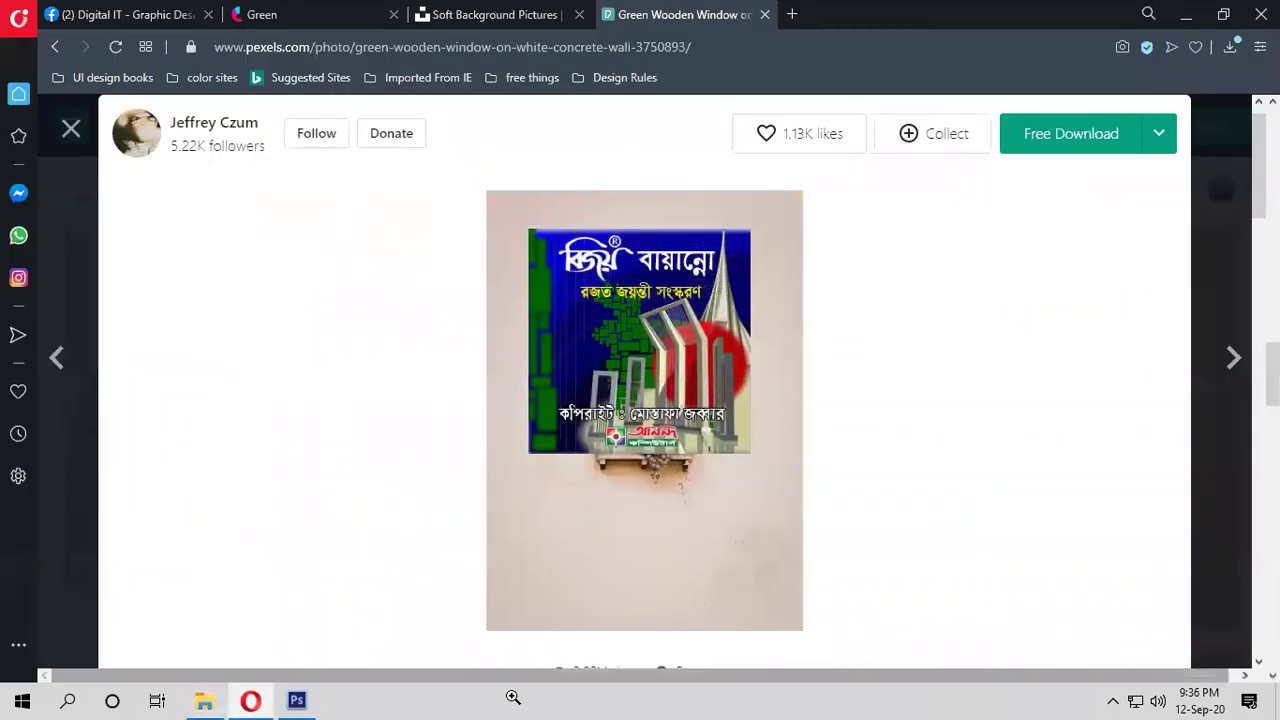
pyautogui.scroll(1, 834, 369)
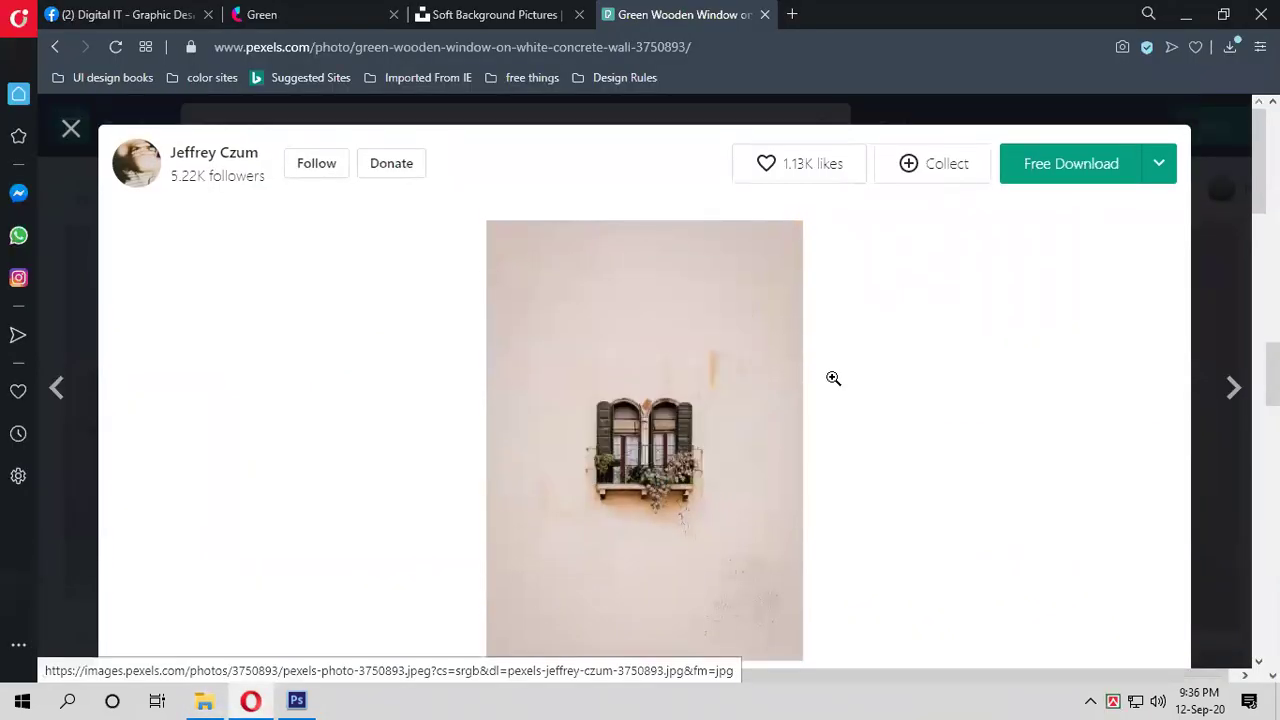
pyautogui.click(71, 130)
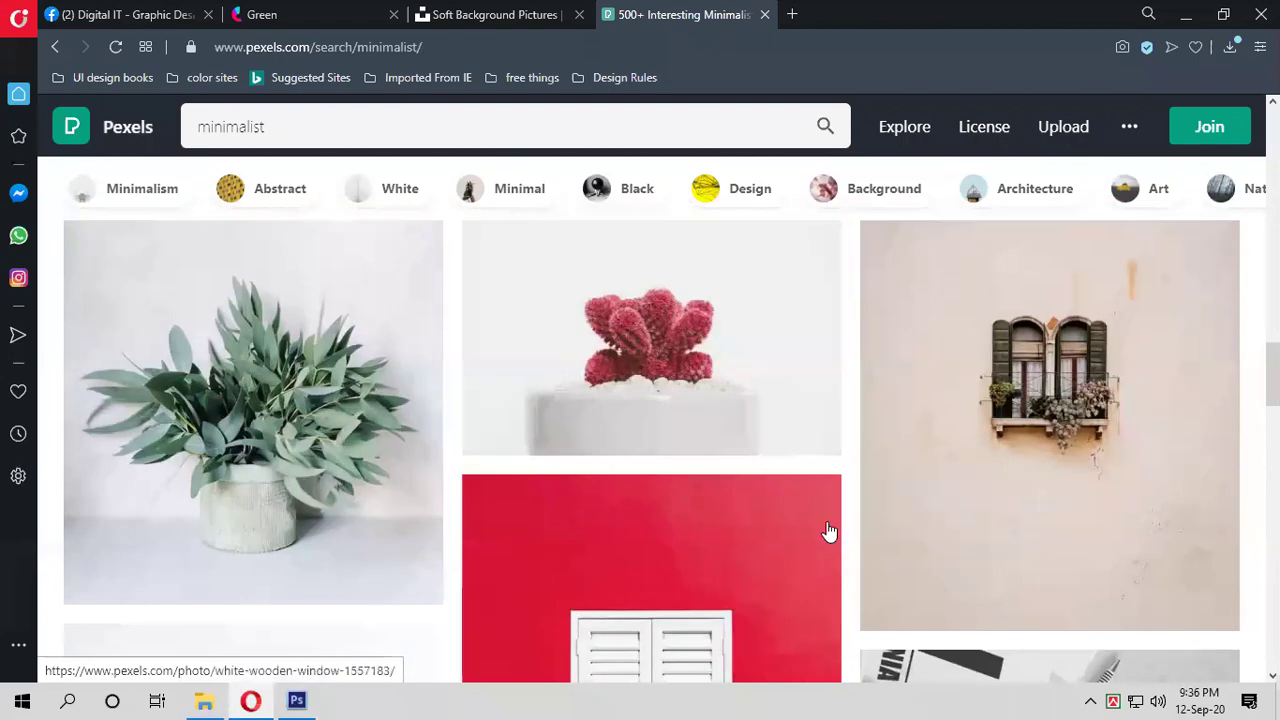
pyautogui.scroll(-3, 829, 531)
pyautogui.scroll(1, 829, 531)
pyautogui.scroll(-15, 1100, 586)
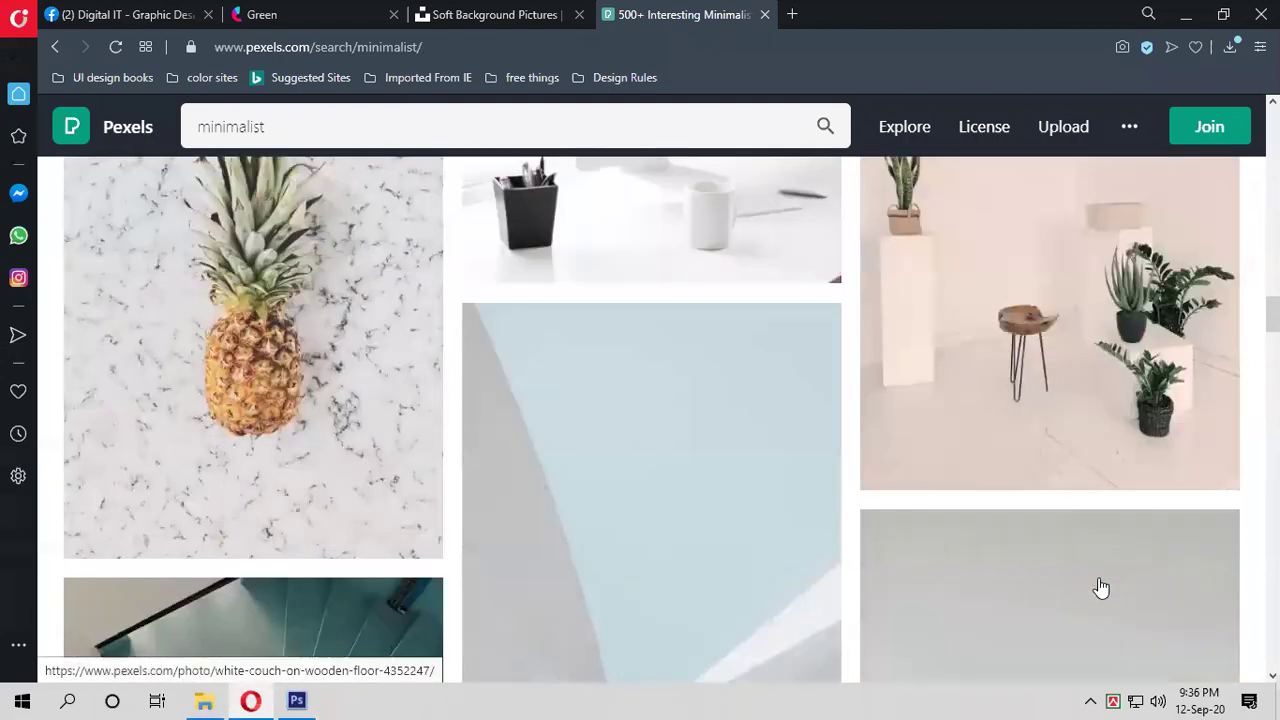
pyautogui.scroll(-10, 608, 546)
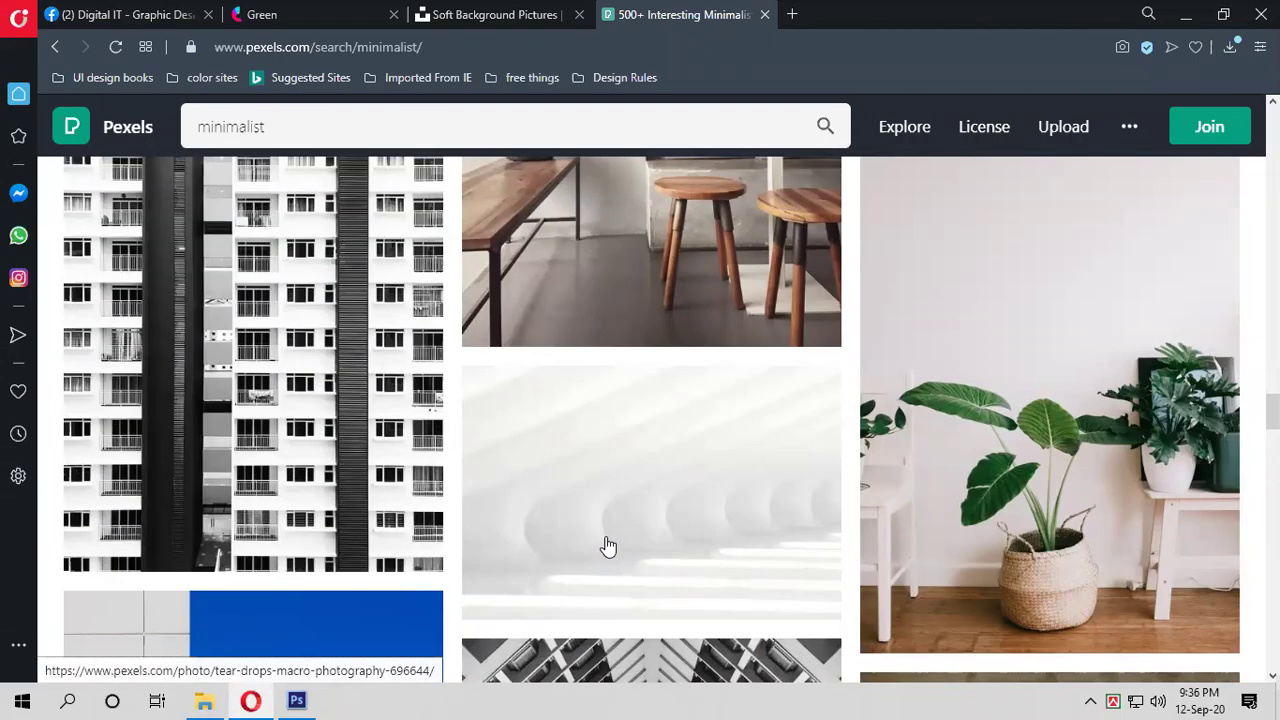
pyautogui.scroll(5, 1157, 429)
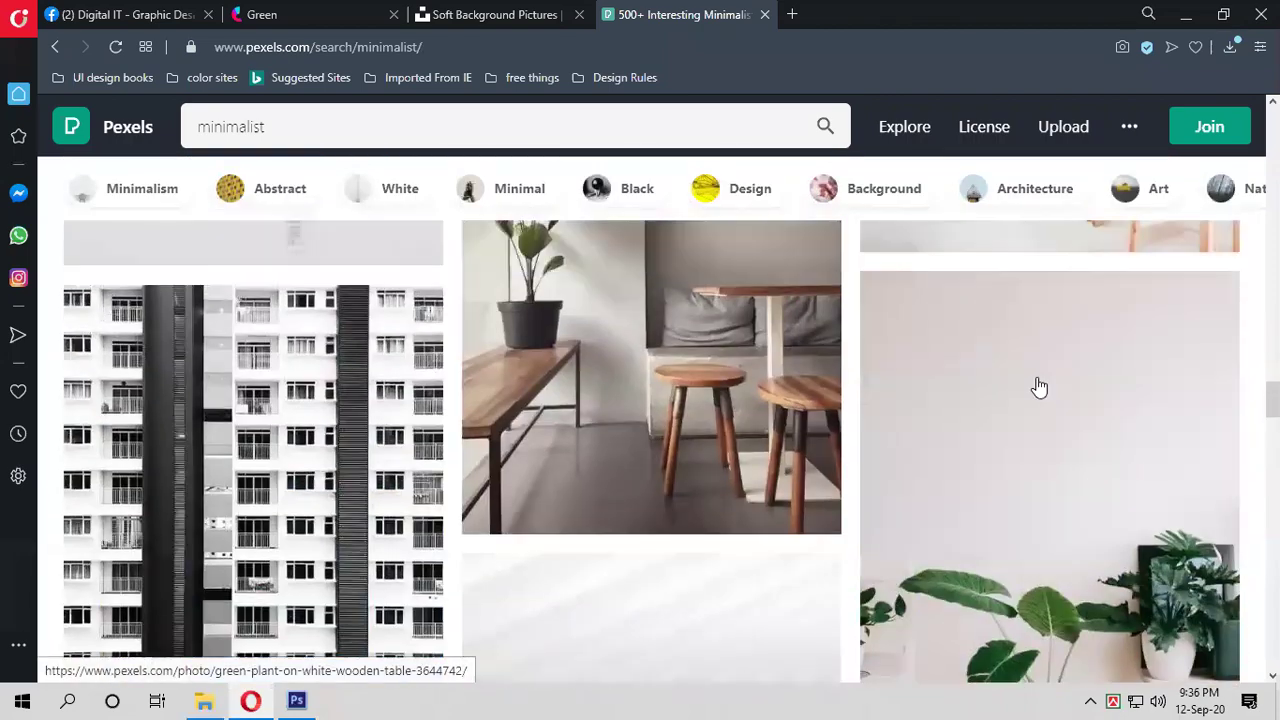
pyautogui.scroll(-7, 1048, 507)
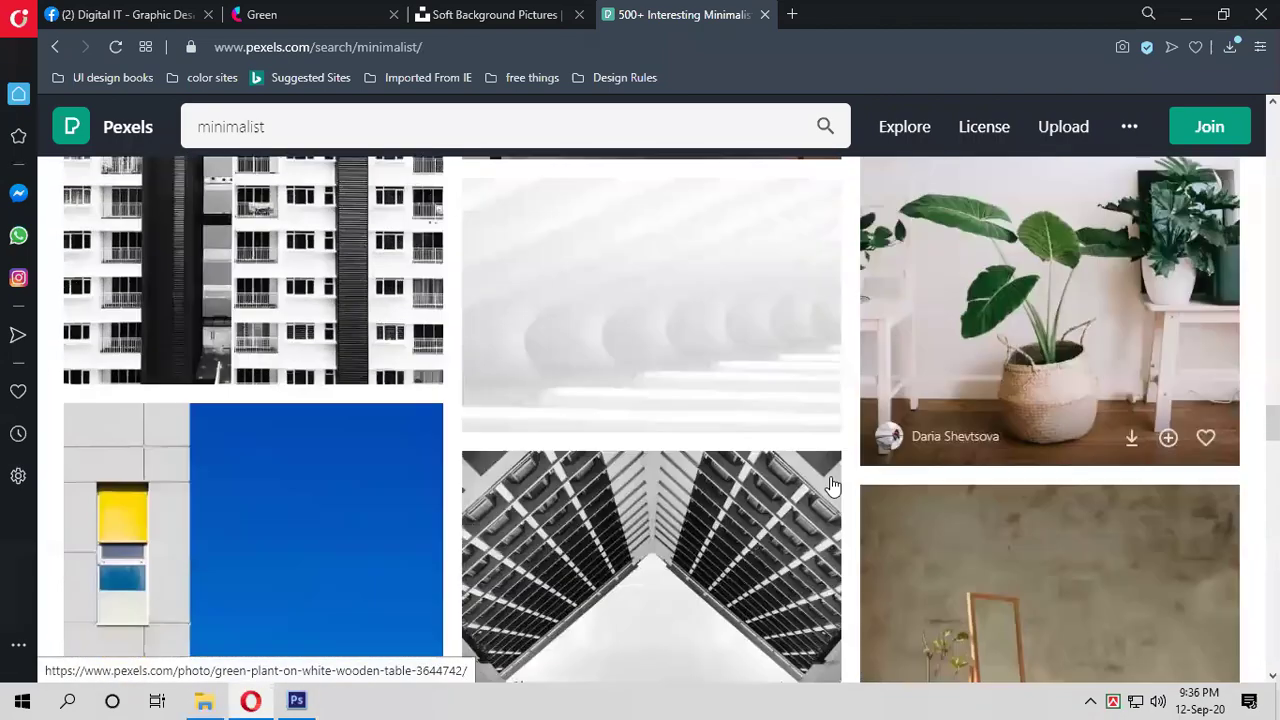
pyautogui.scroll(3, 329, 417)
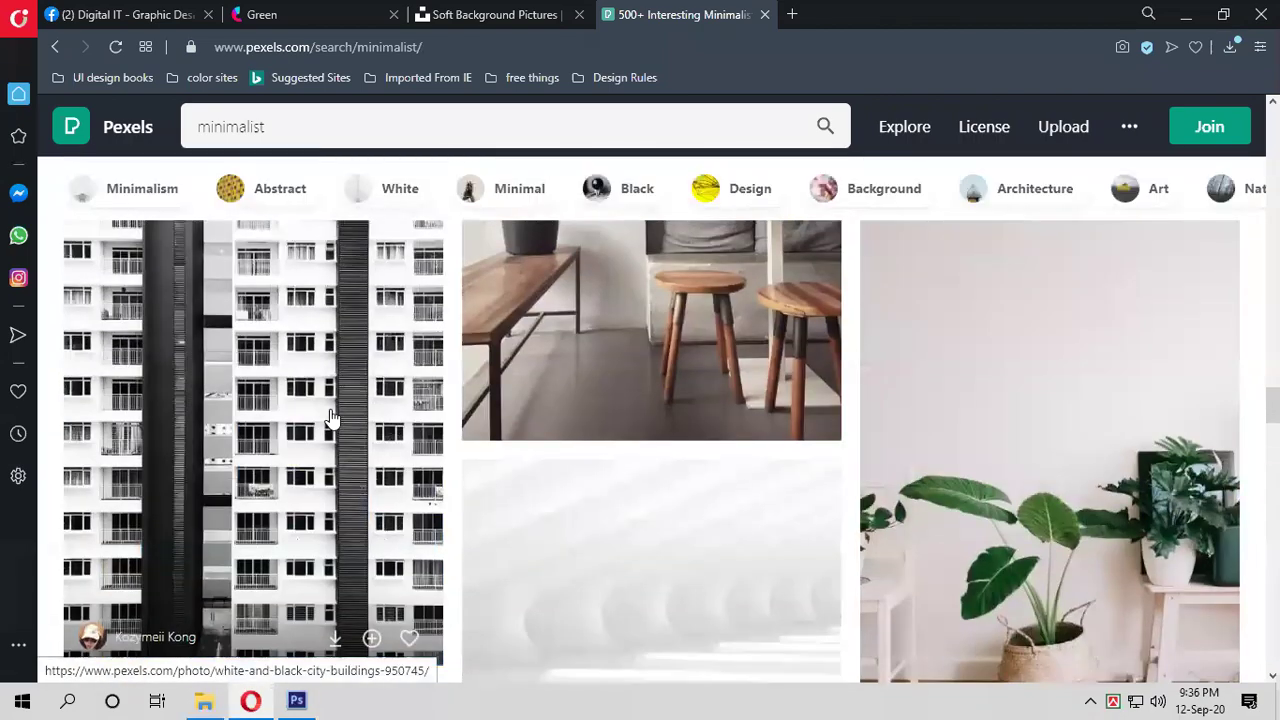
# Set the type font to Kazi Typo in Photoshop and switch the Bijoy keyboard mode to Unicode
pyautogui.click(296, 622)
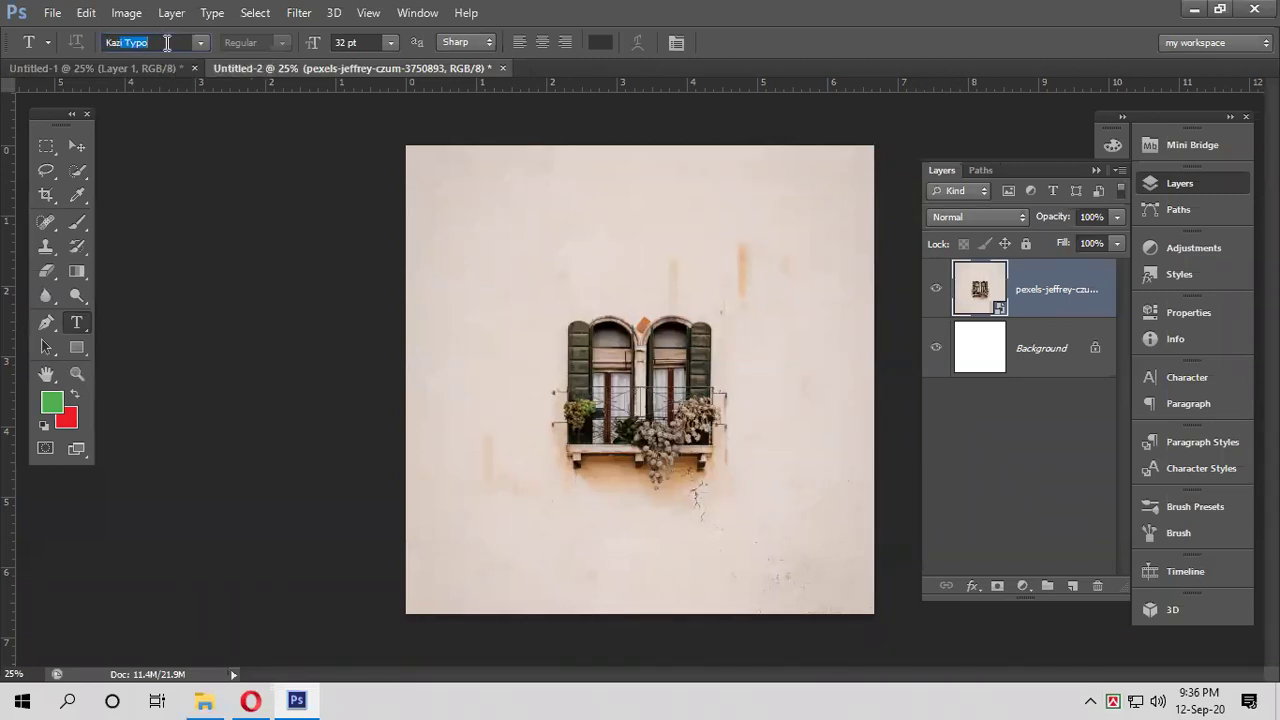
pyautogui.press('Return')
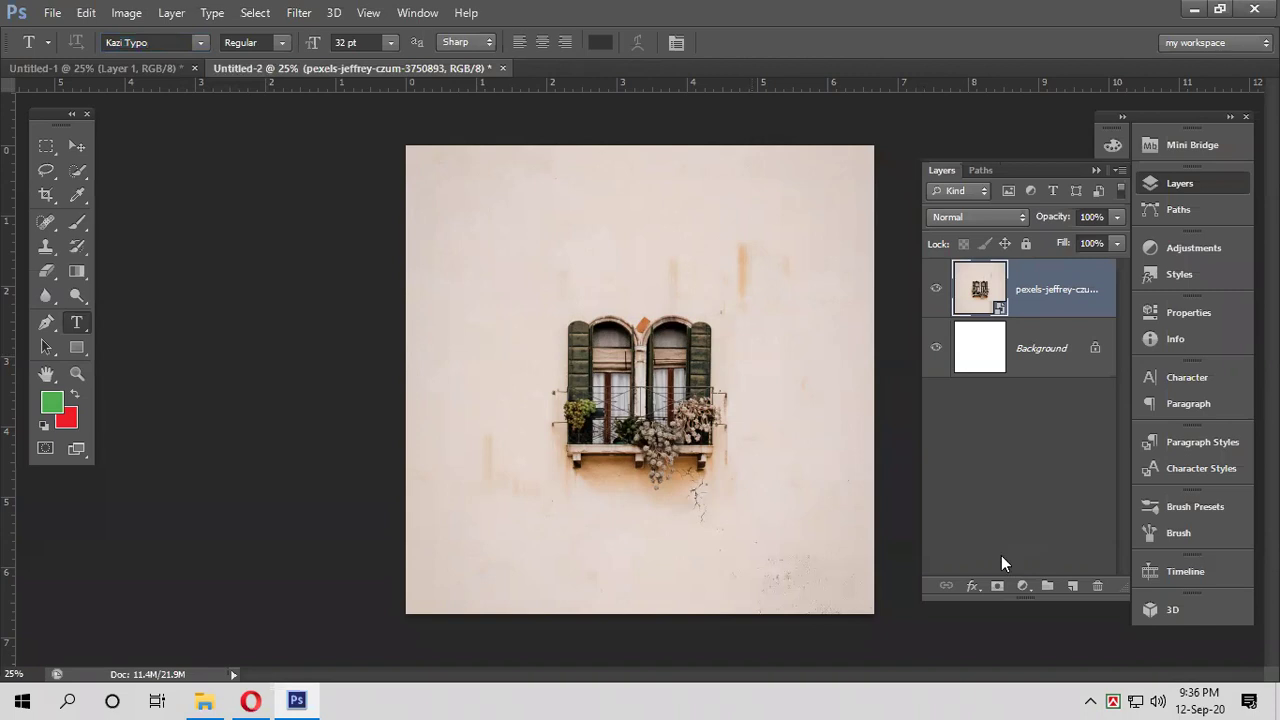
pyautogui.rightClick(1108, 700)
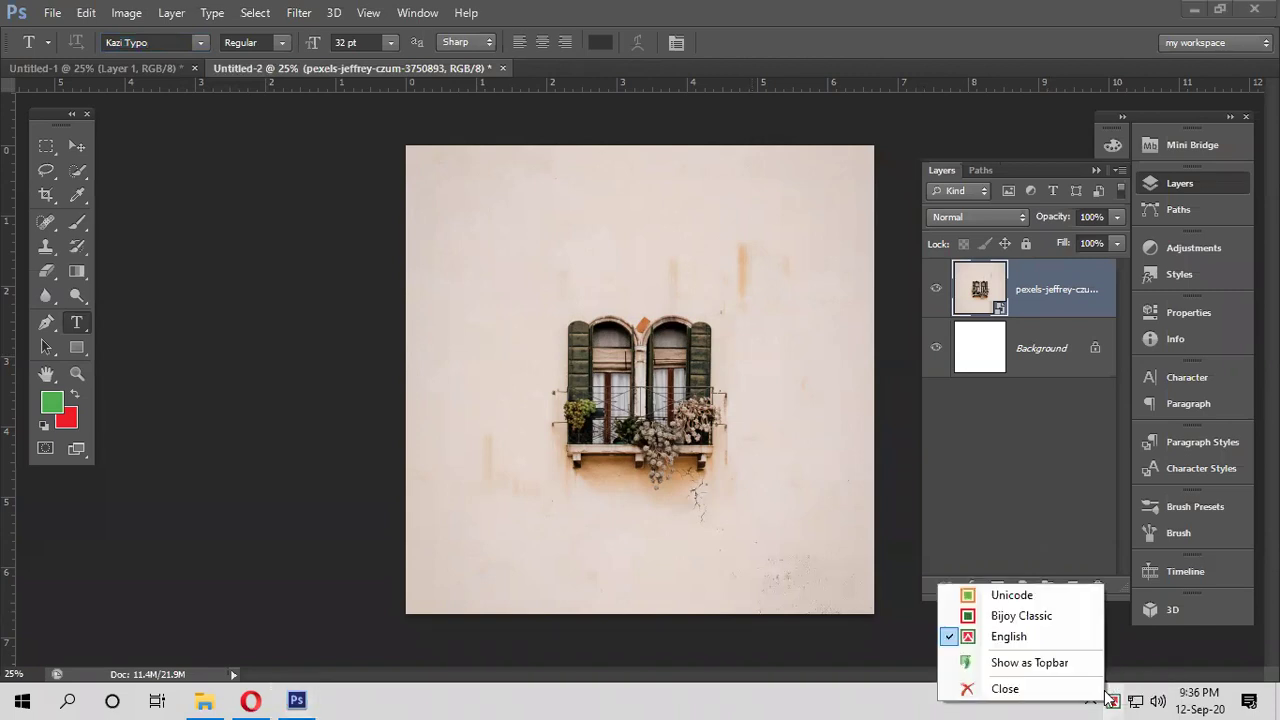
pyautogui.click(1021, 603)
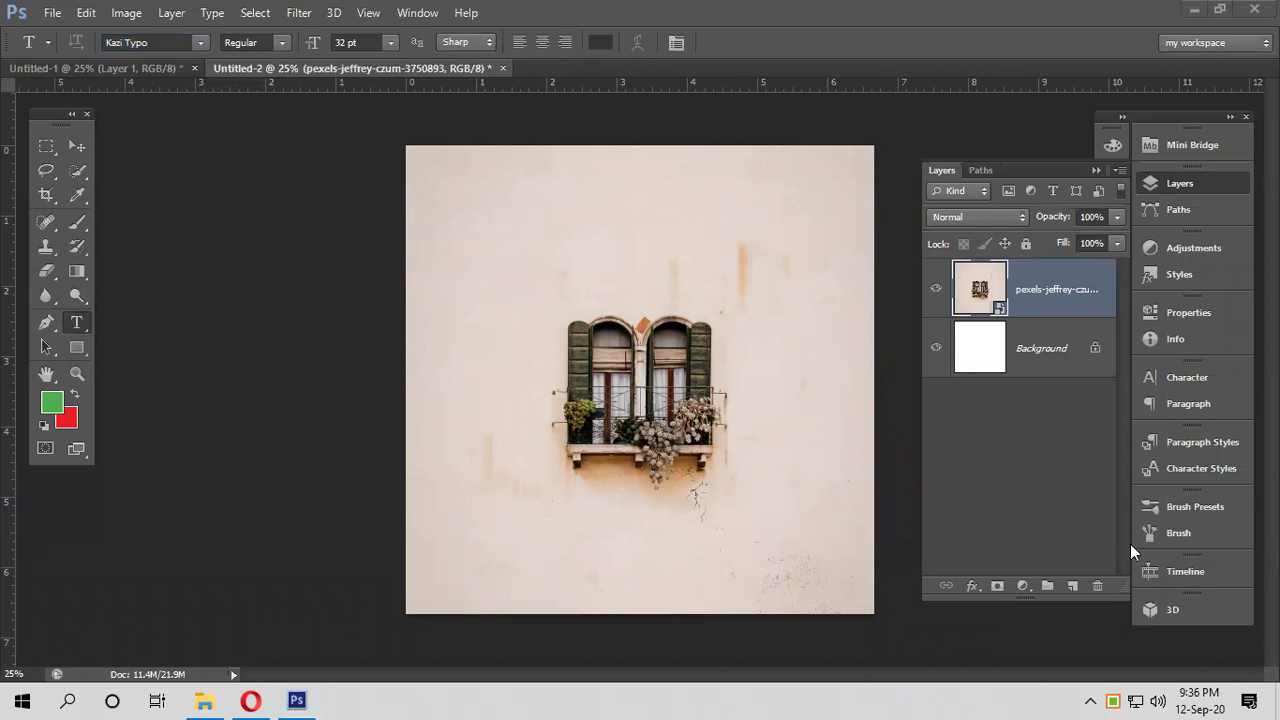
# Open Zoom from the system tray, and reselect the Horizontal Type Tool in Photoshop
pyautogui.click(1093, 699)
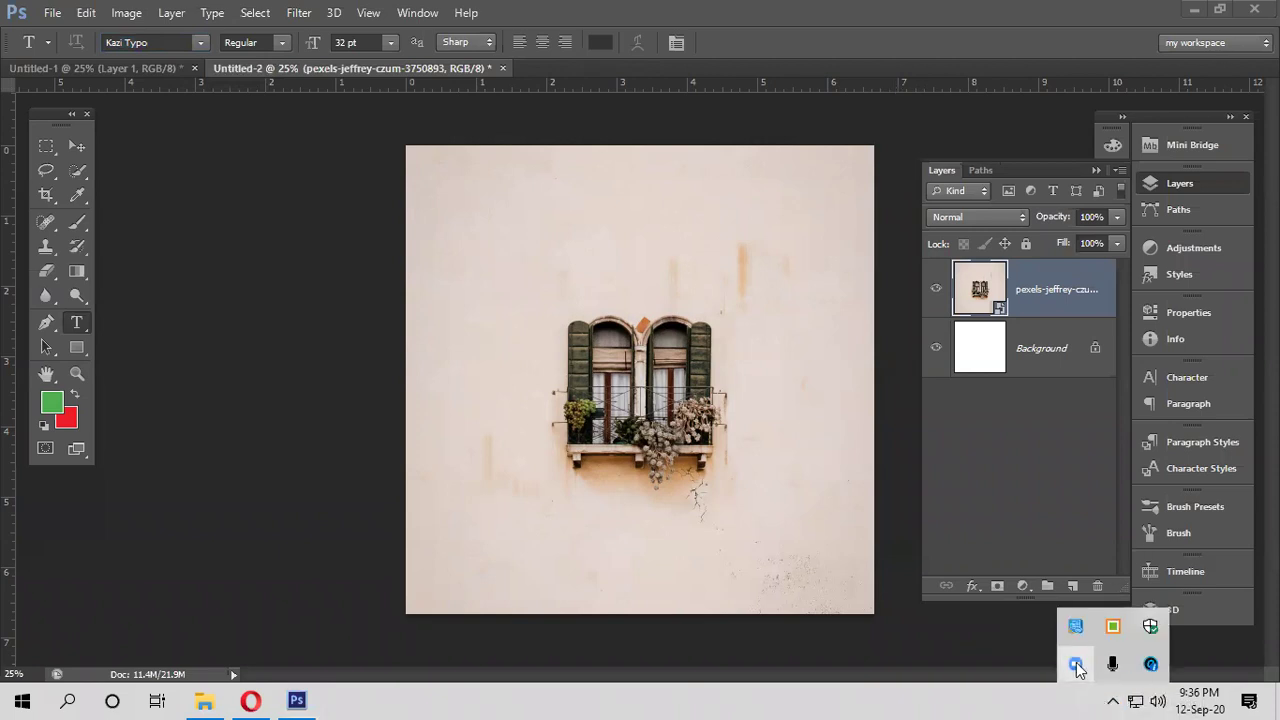
pyautogui.click(1076, 665)
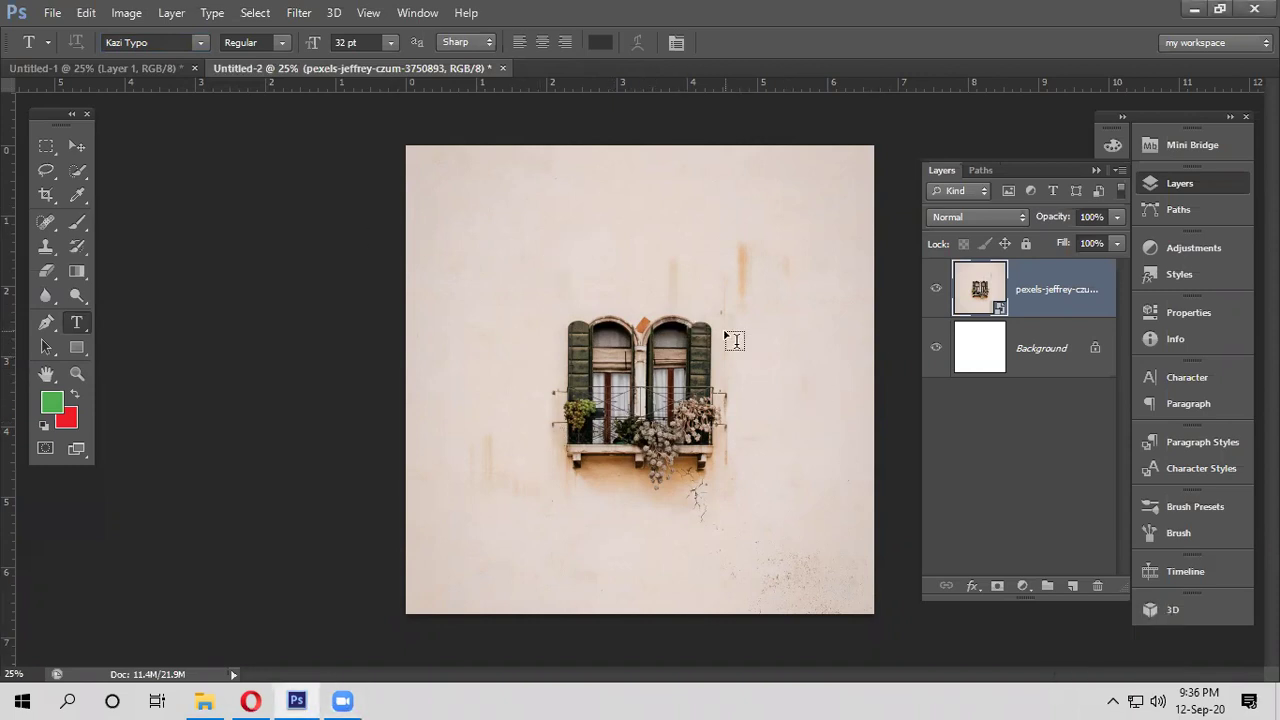
pyautogui.rightClick(79, 324)
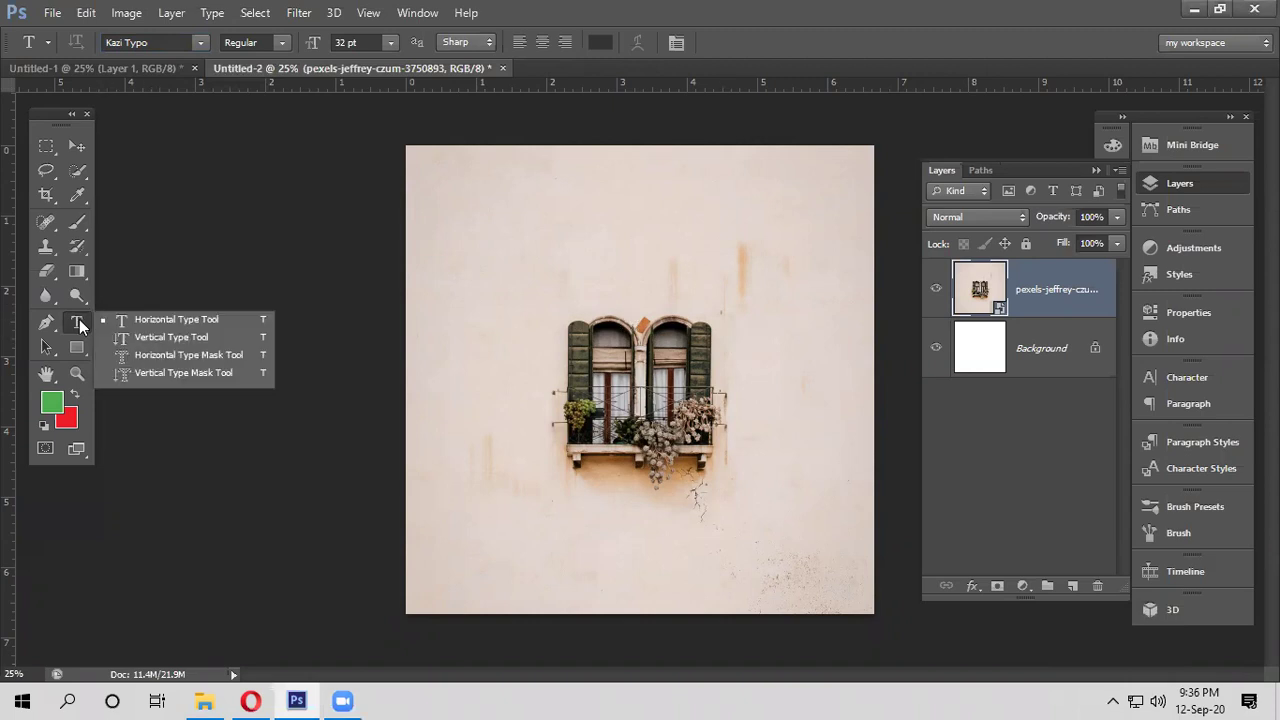
pyautogui.click(120, 319)
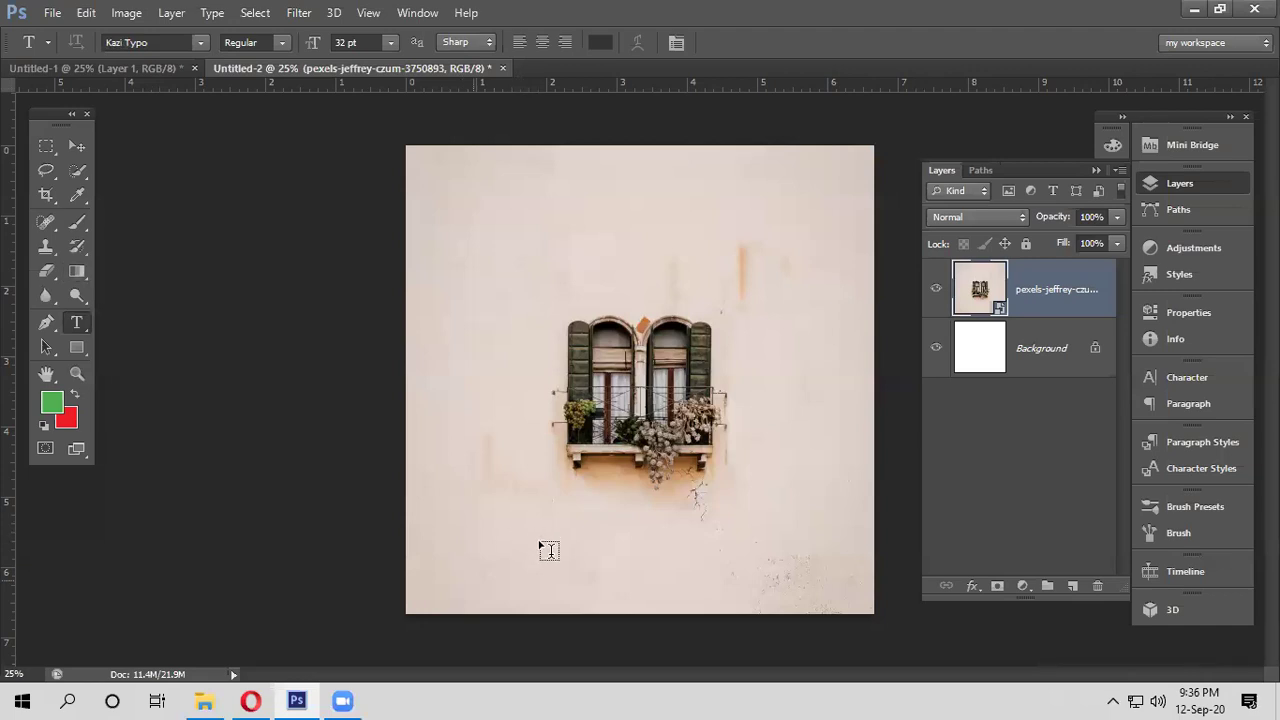
# Place the Pexels window photo again from File Explorer into the 2000-pixel Photoshop document as a new layer
pyautogui.click(208, 700)
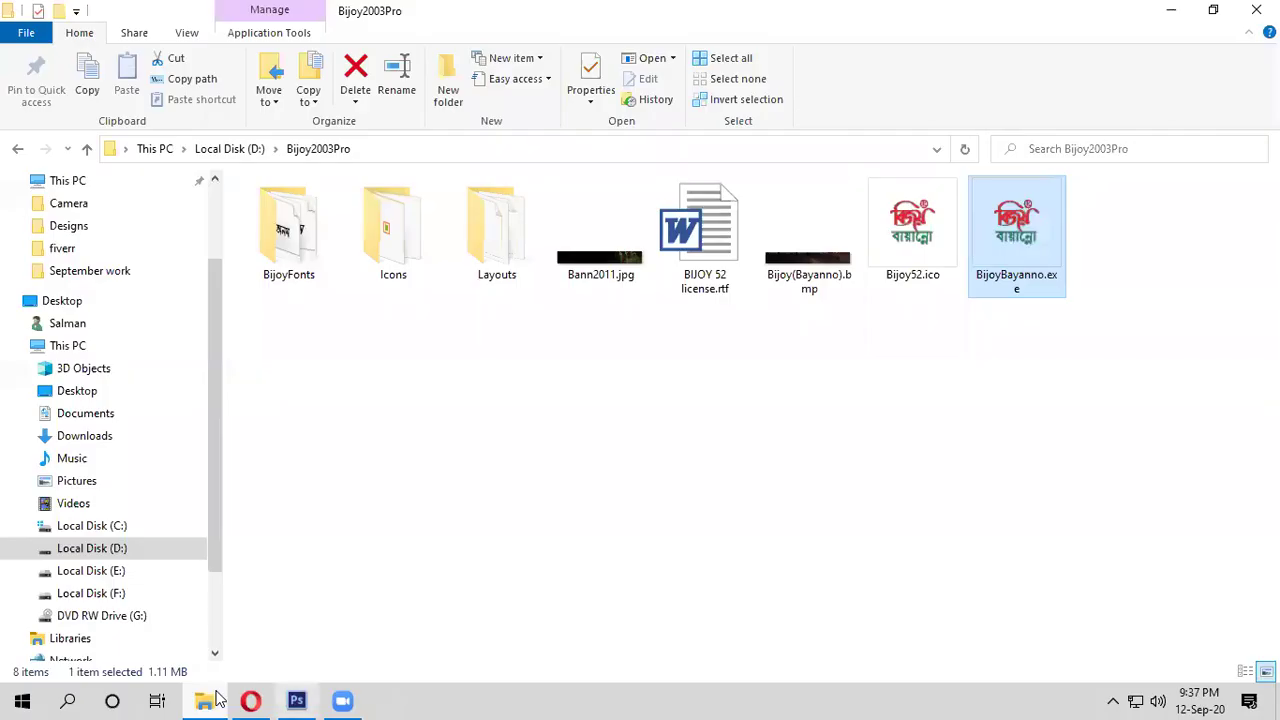
pyautogui.click(18, 150)
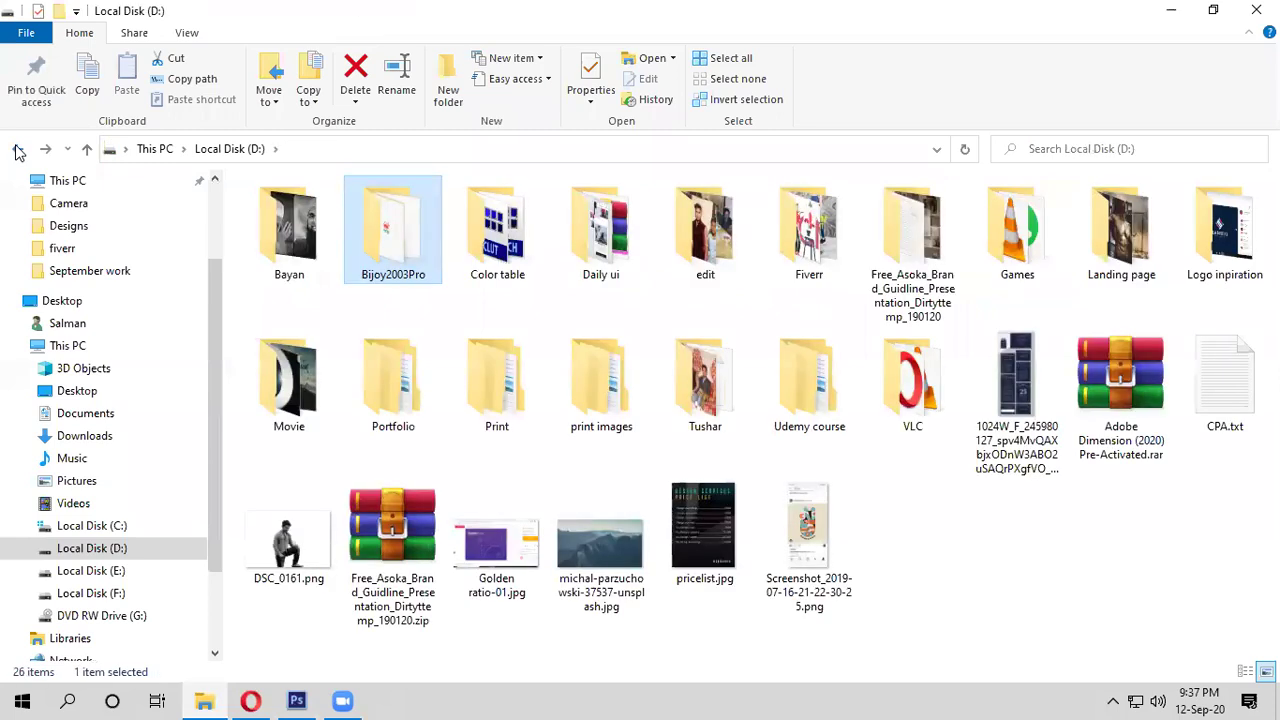
pyautogui.click(18, 150)
pyautogui.moveTo(306, 268); pyautogui.dragTo(590, 433)
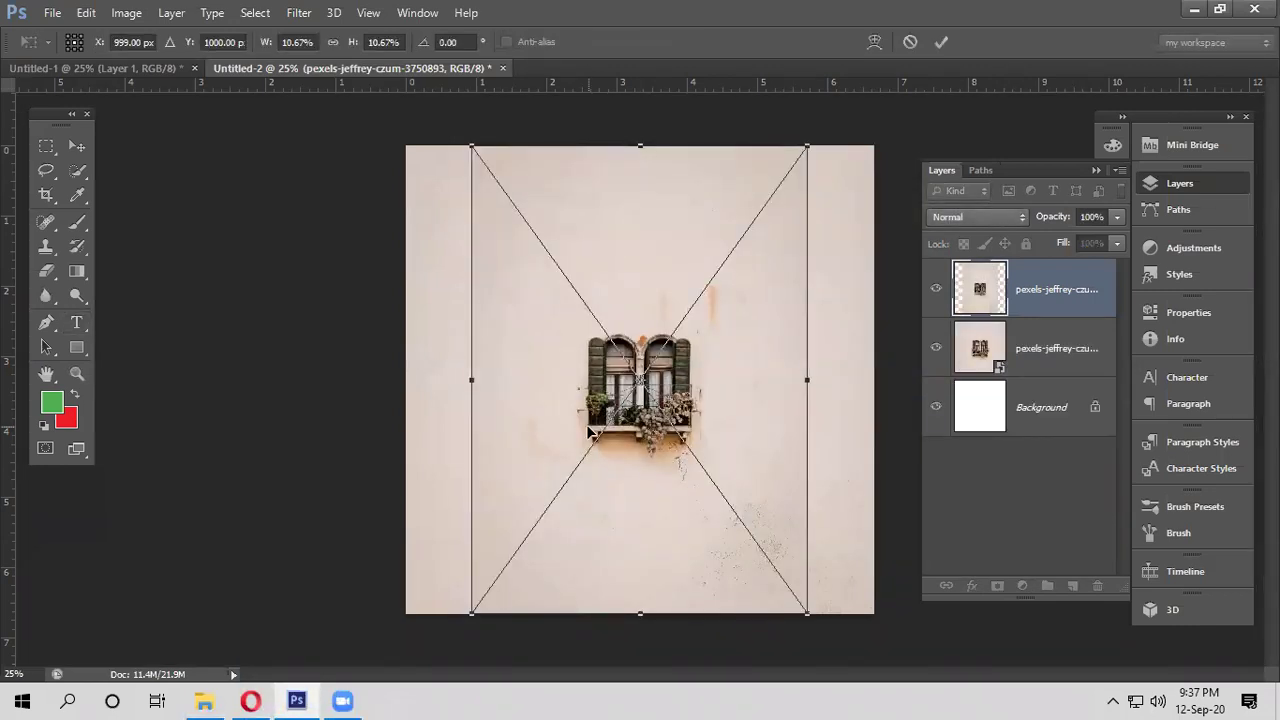
pyautogui.press('t')
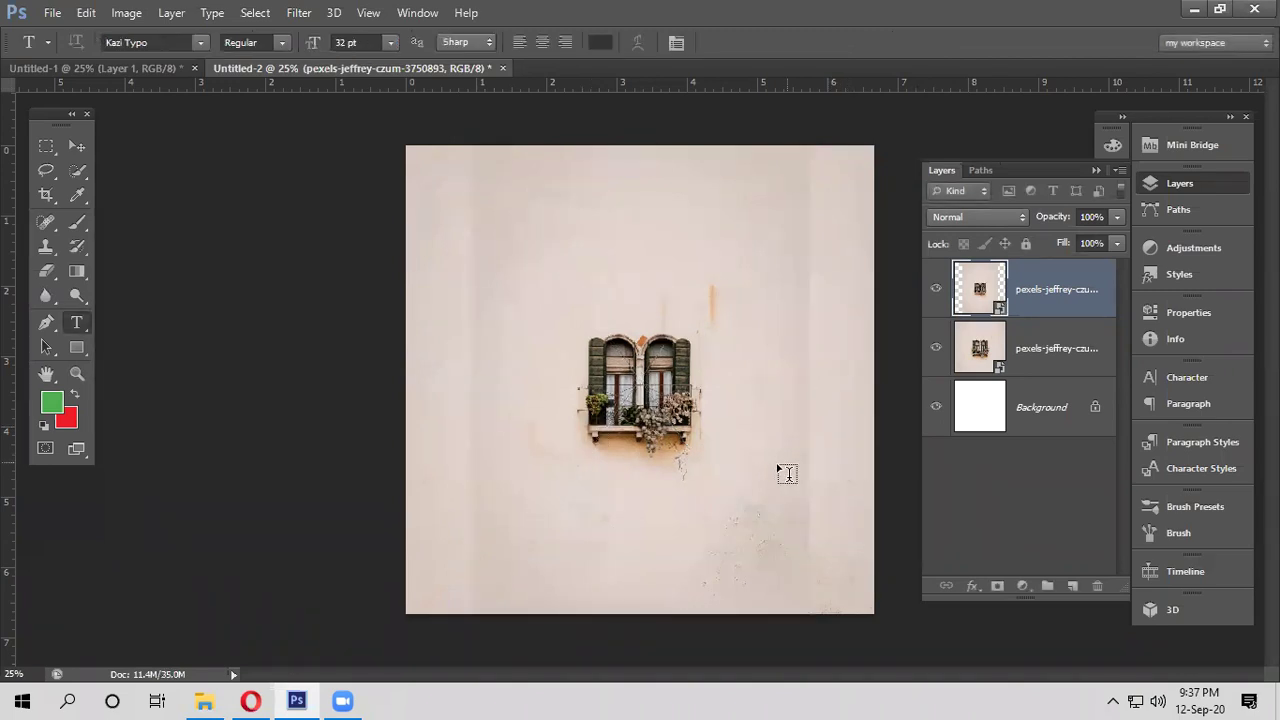
# Scale the upper window photo proportionally from its centre to about 15.13% so it covers the whole canvas
pyautogui.keyDown('alt'); pyautogui.click(747, 466); pyautogui.keyUp('alt')
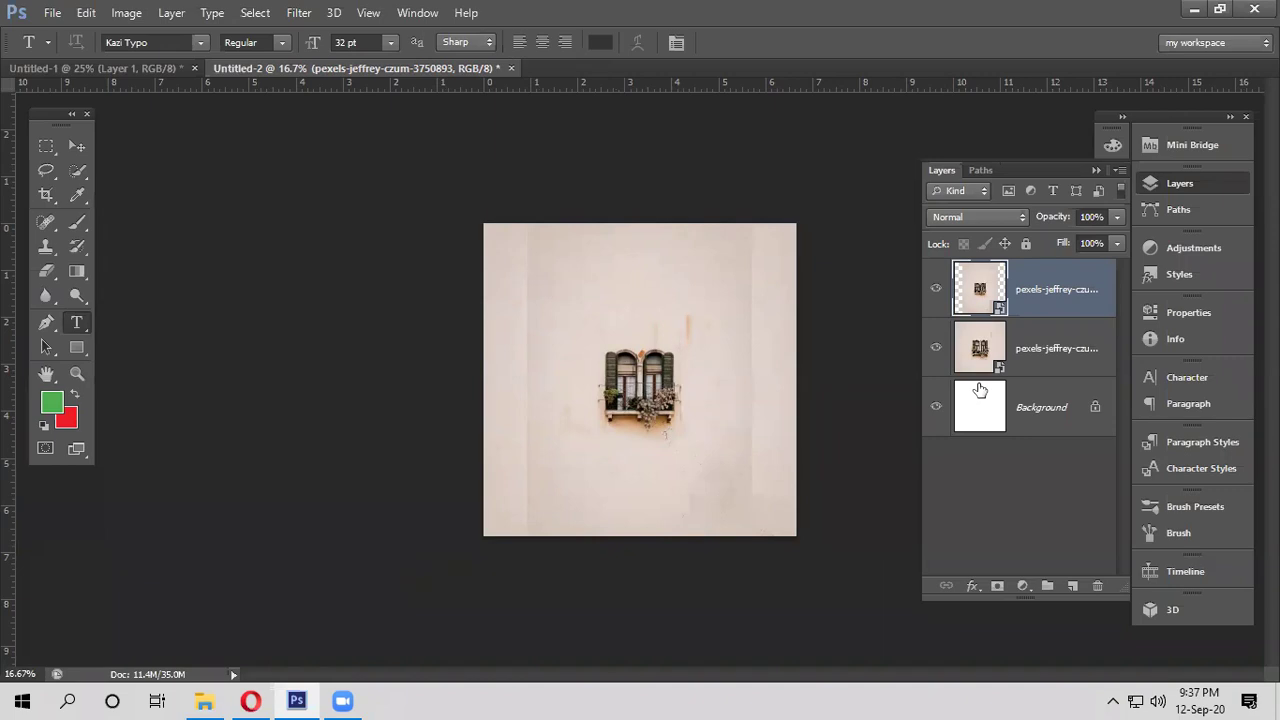
pyautogui.hotkey('ctrl', 't')
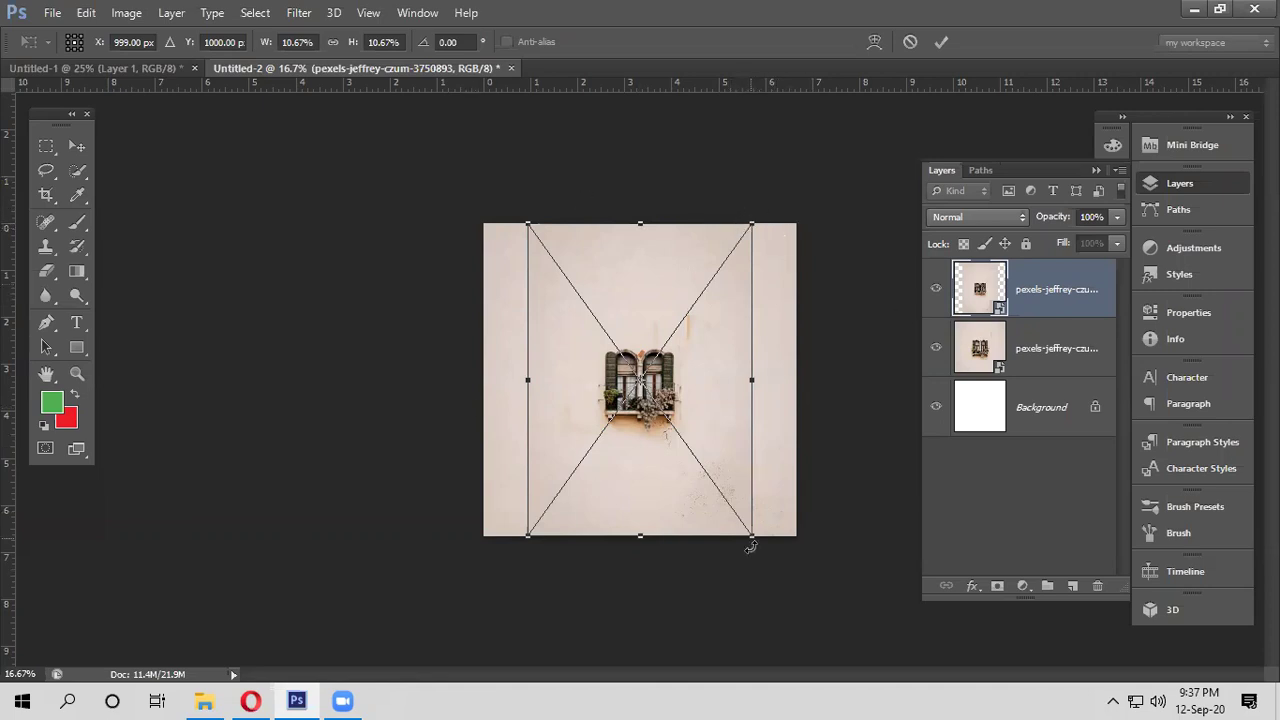
pyautogui.moveTo(752, 535); pyautogui.dragTo(806, 601)
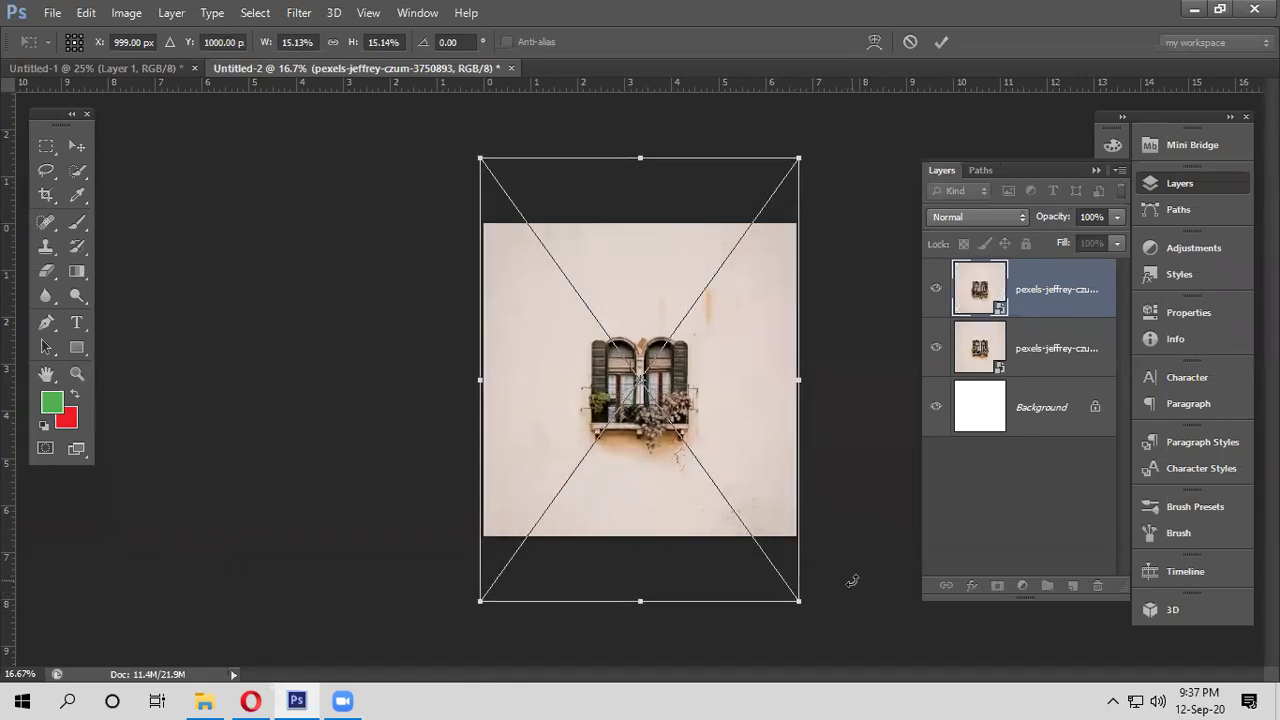
pyautogui.press('t')
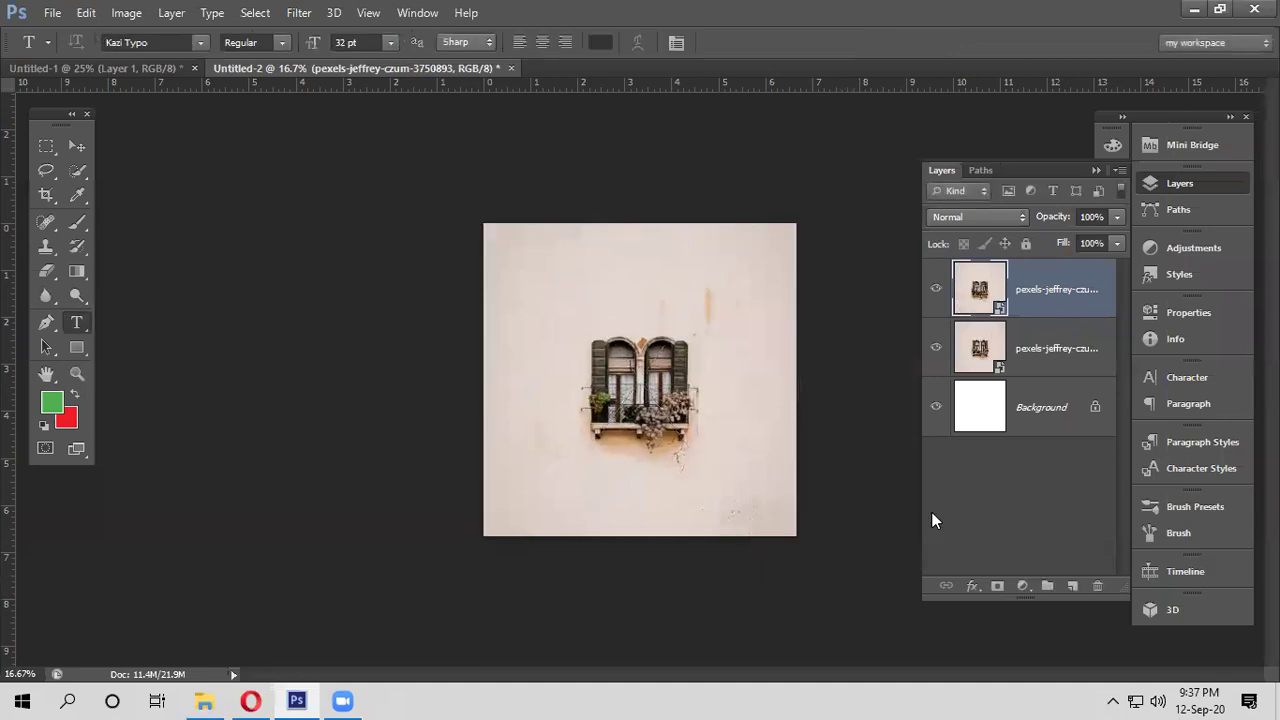
# Shrink the upper window photo to about 8.48% toward the canvas's lower-left corner, and delete that duplicate layer
pyautogui.hotkey('ctrl', 't')
pyautogui.moveTo(808, 156); pyautogui.dragTo(676, 359)
pyautogui.press('t')
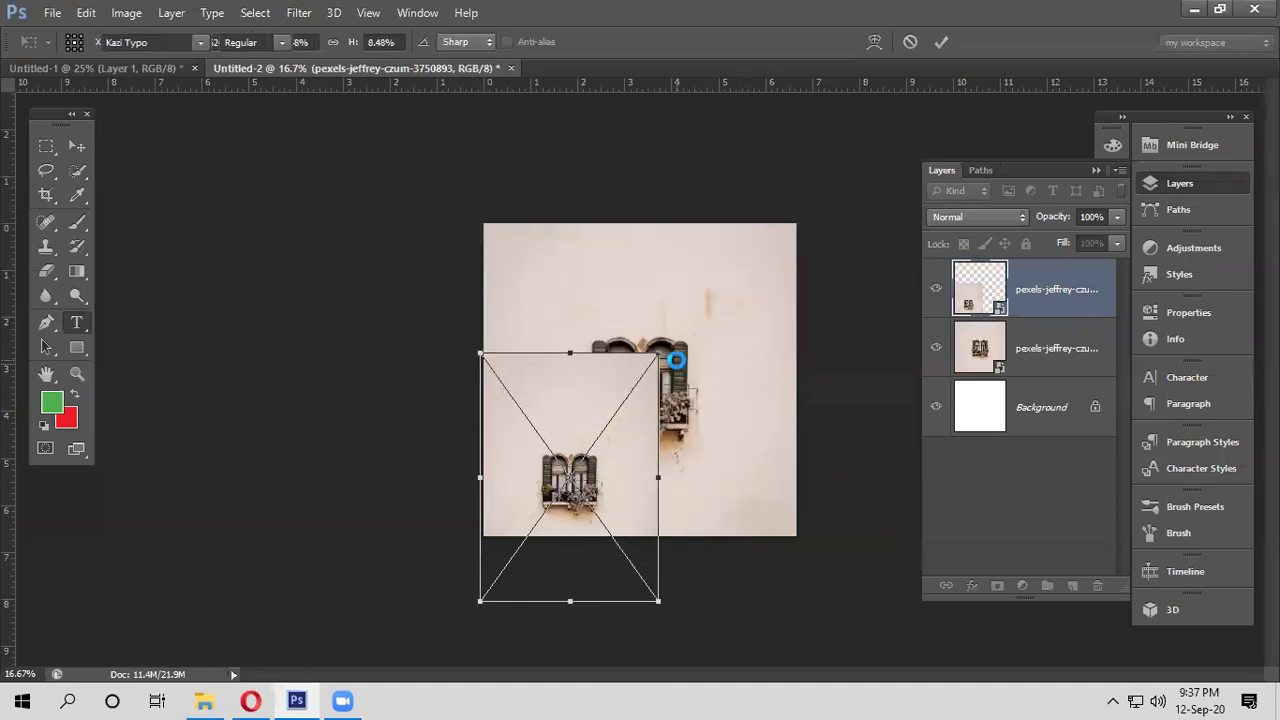
pyautogui.press('Delete')
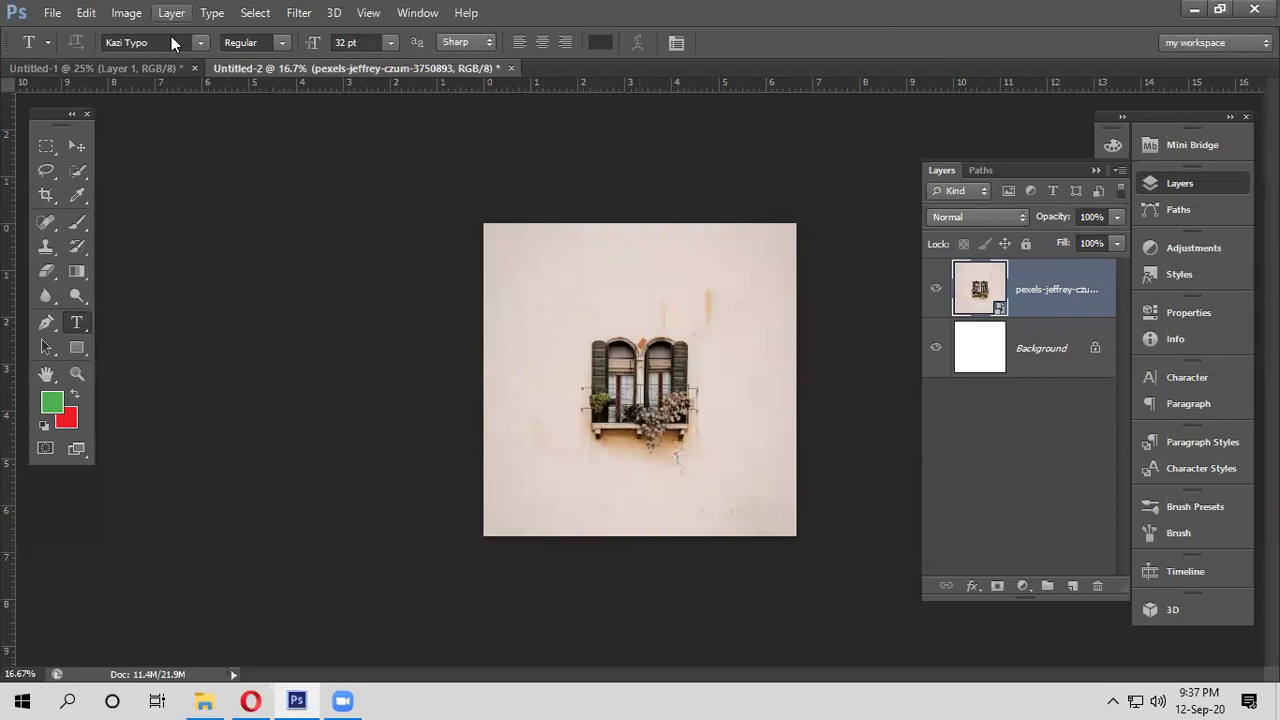
# Switch the Bijoy keyboard mode to Bijoy Classic from the system tray
pyautogui.click(1110, 698)
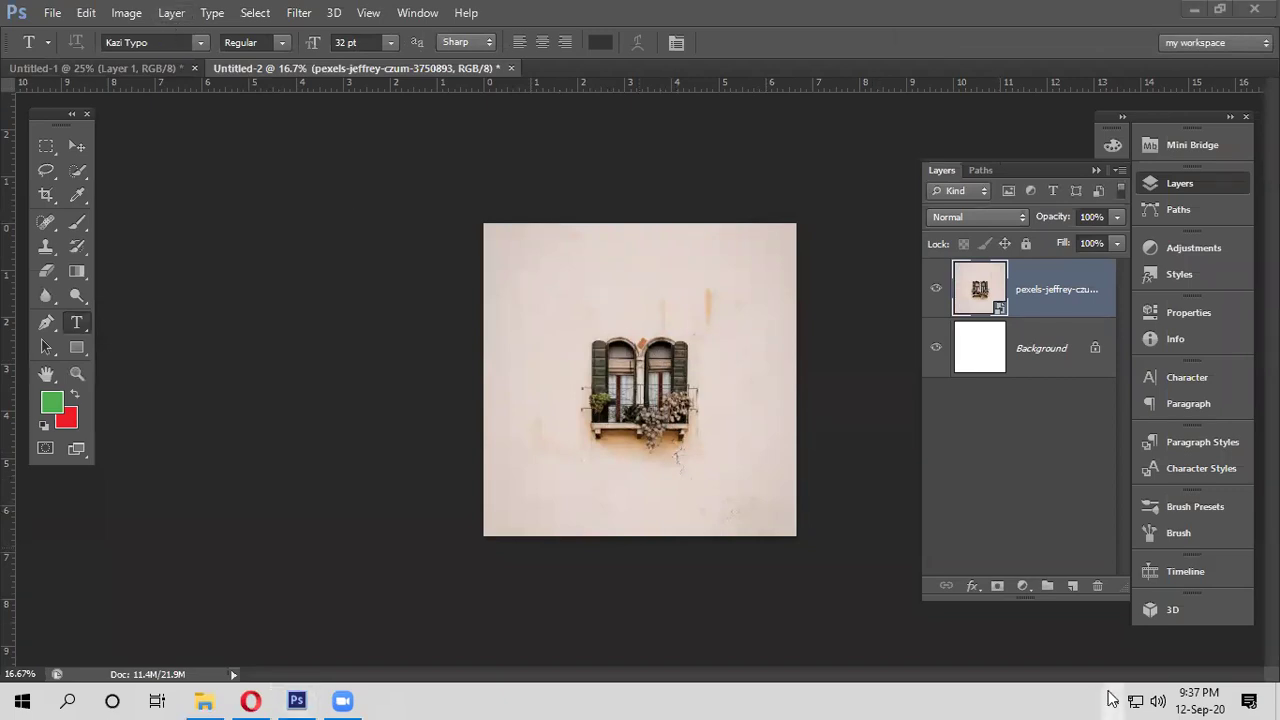
pyautogui.click(1112, 700)
pyautogui.click(1112, 700)
pyautogui.click(1110, 697)
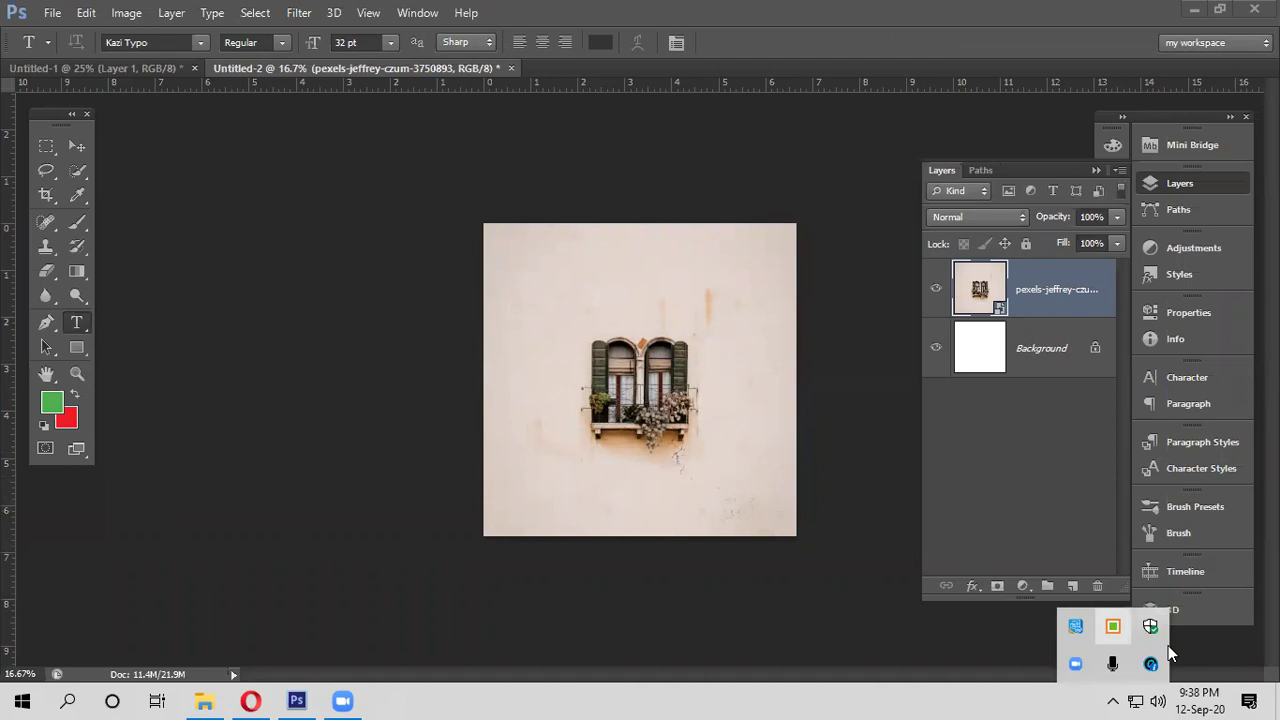
pyautogui.rightClick(1121, 627)
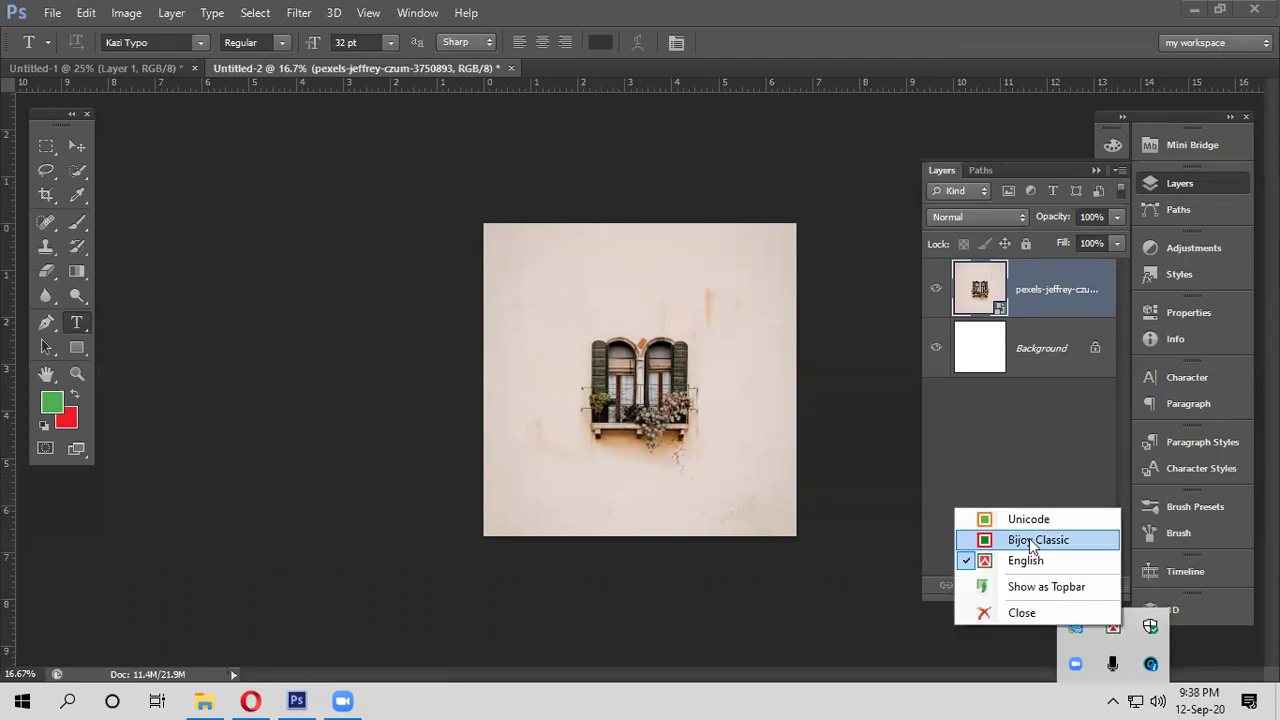
pyautogui.click(1030, 537)
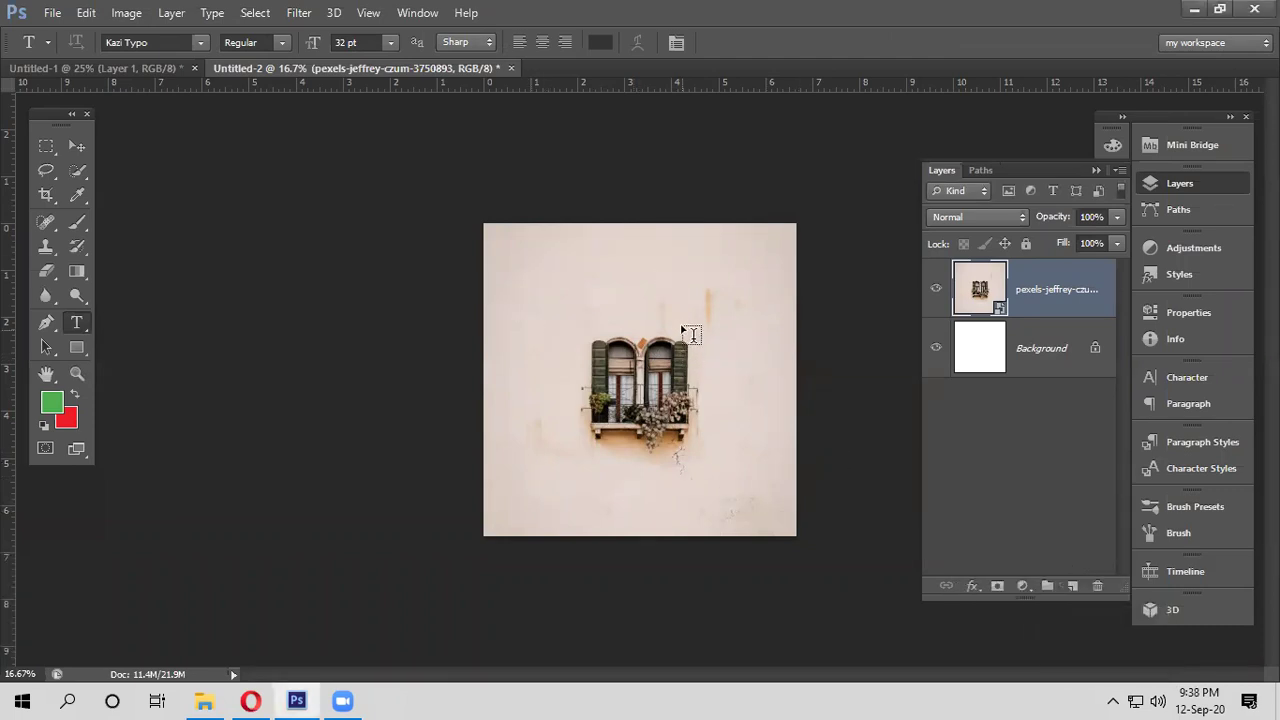
# Add a new empty layer above the window photo and select the Horizontal Type Tool
pyautogui.click(1071, 585)
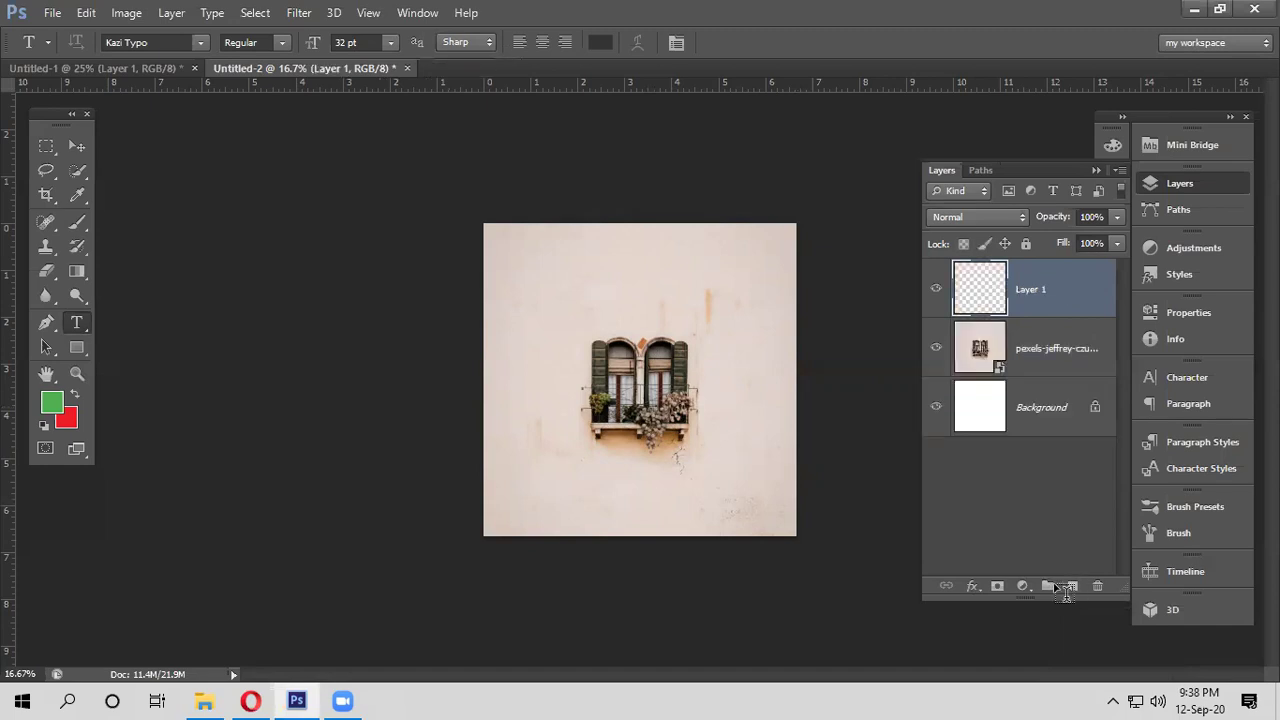
pyautogui.rightClick(77, 325)
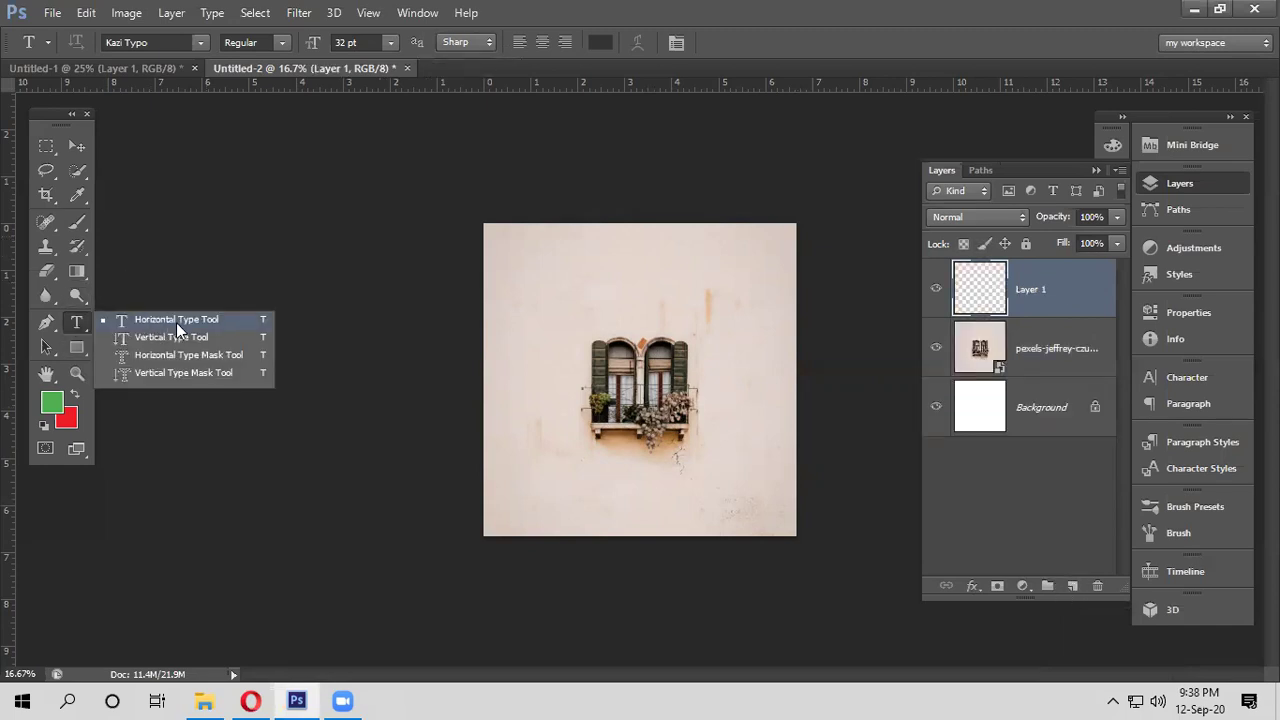
pyautogui.click(176, 320)
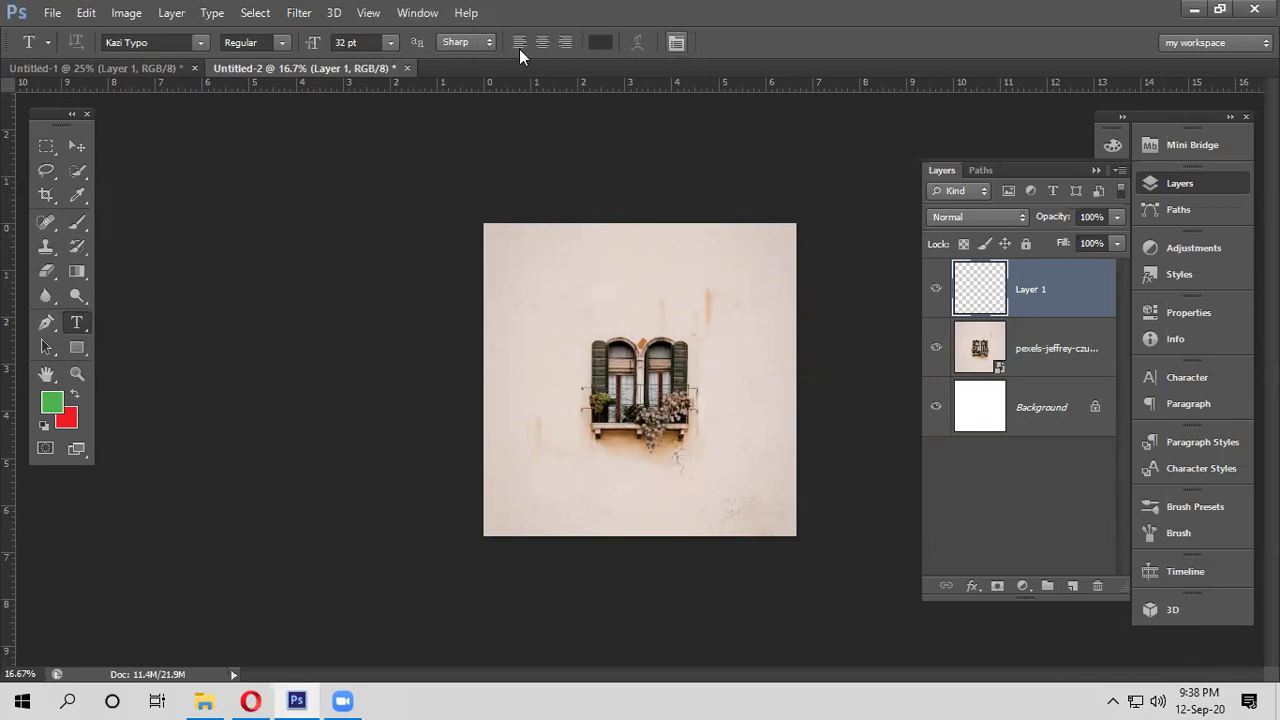
# Show the list of available panels
pyautogui.click(417, 13)
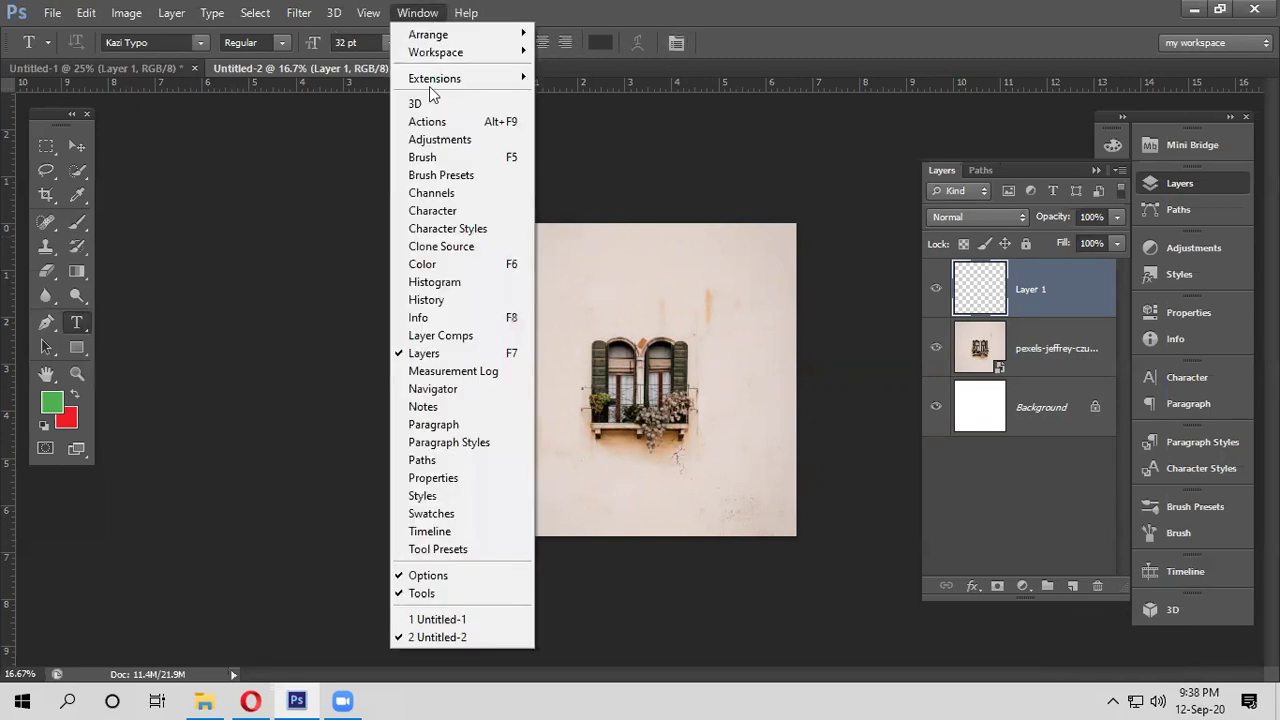
# Hide the tool options bar and show it again
pyautogui.click(455, 578)
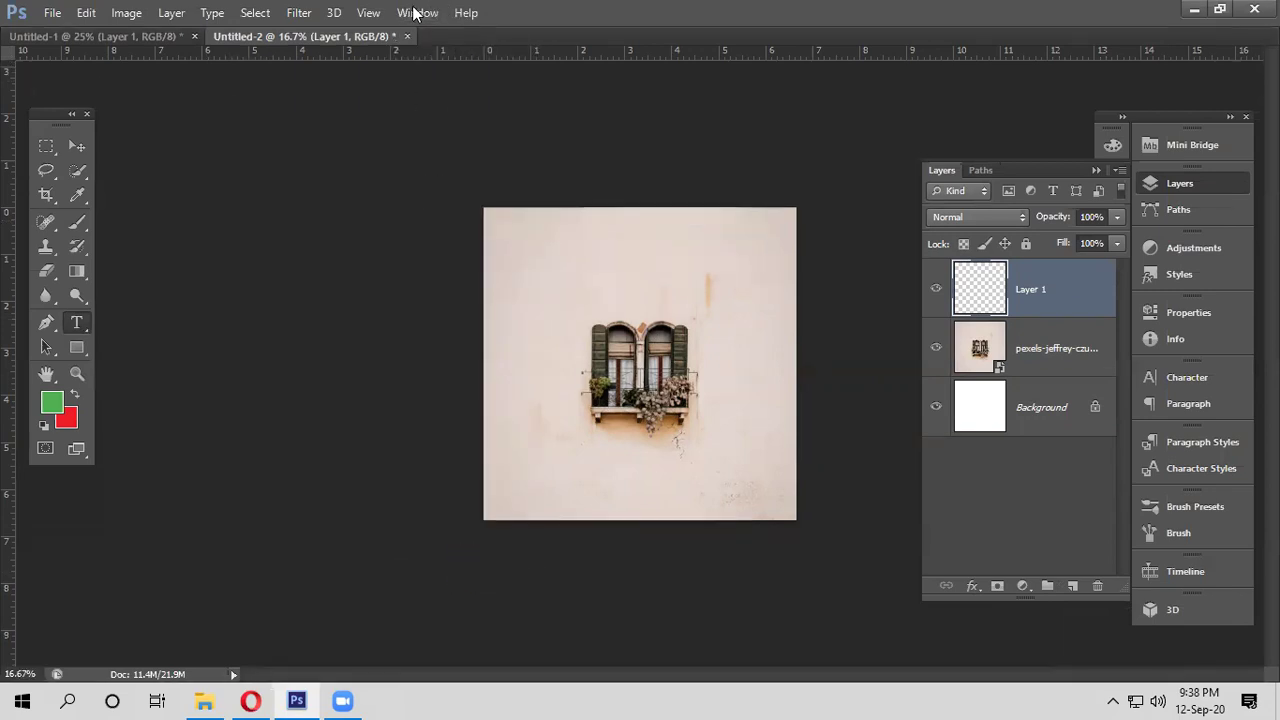
pyautogui.click(416, 12)
pyautogui.click(457, 575)
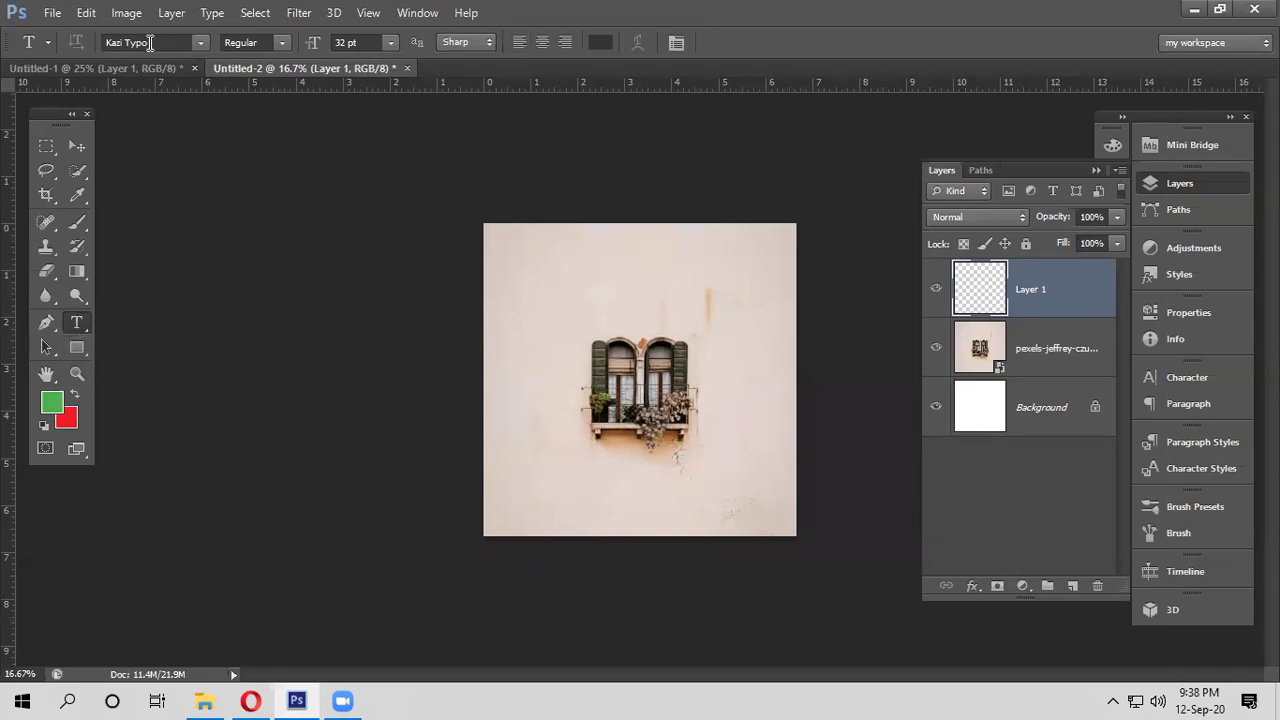
pyautogui.click(281, 43)
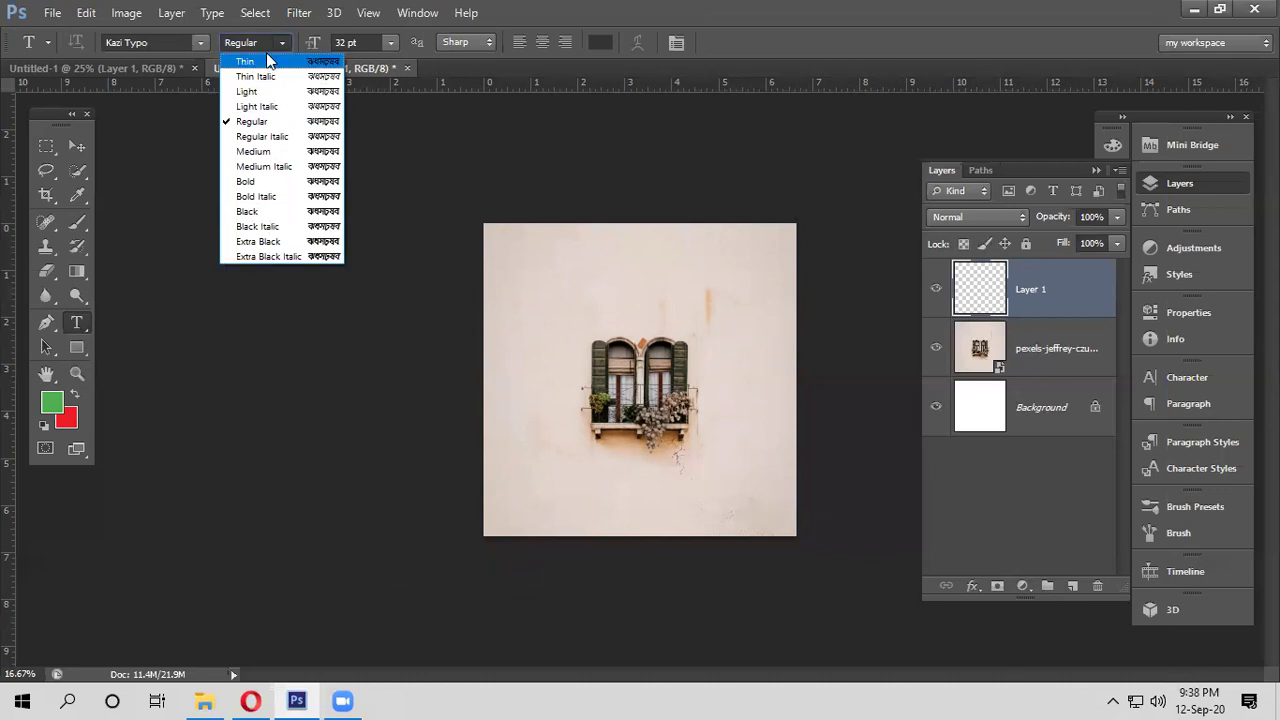
pyautogui.click(270, 44)
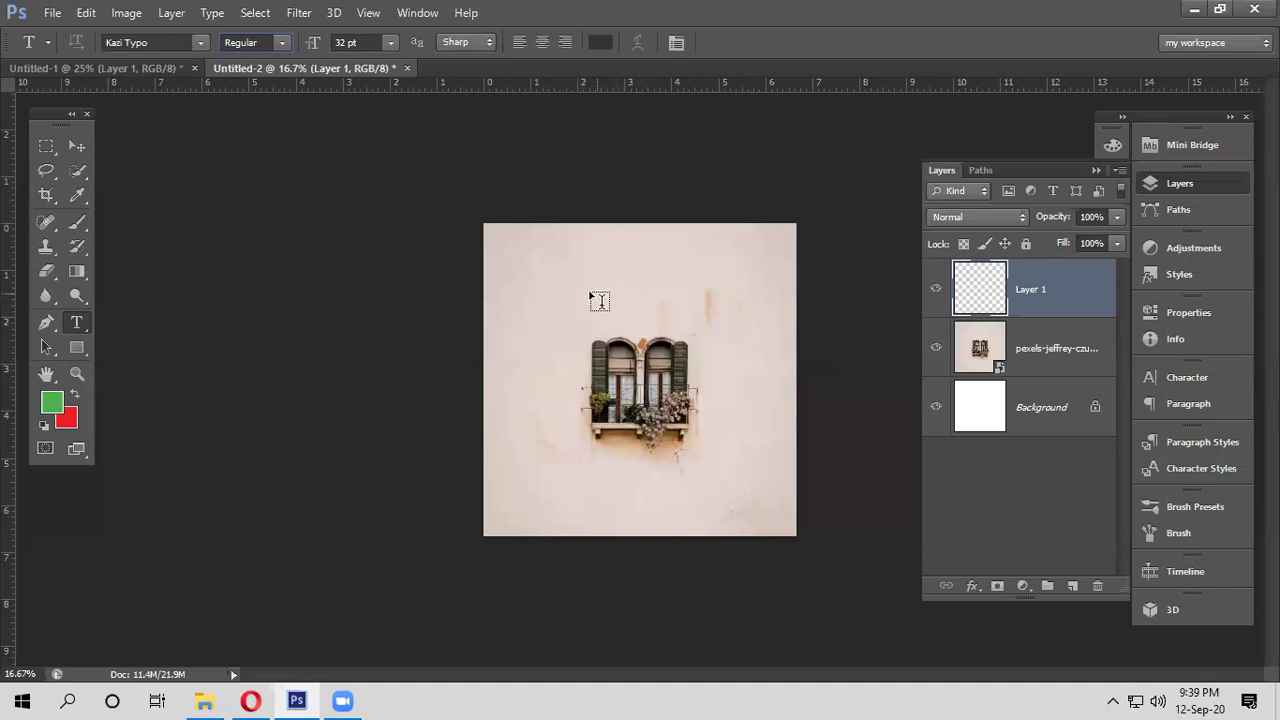
# Start a text layer on the wall above the window with the Bengali words "সারাবেলা বন্ধ" in 32 pt Kazi Typo Regular
pyautogui.click(556, 291)
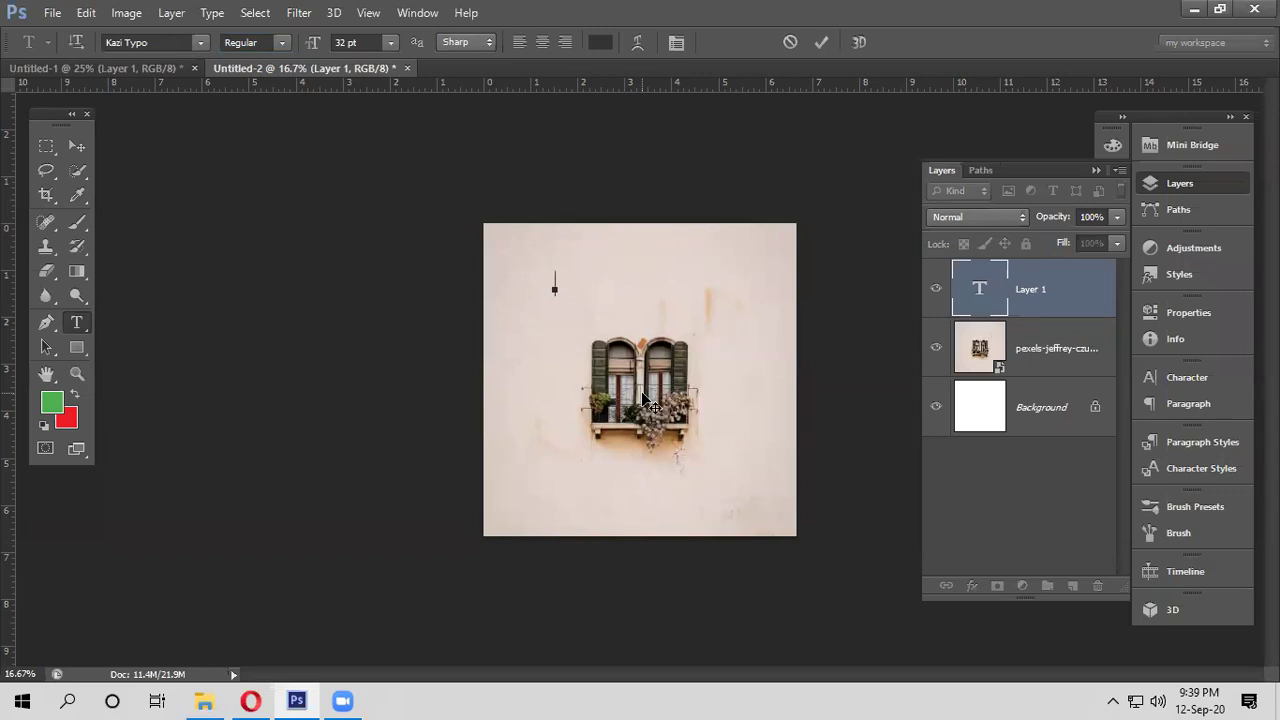
pyautogui.write('aমরাবল')
pyautogui.press('BackSpace')
pyautogui.press('BackSpace')
pyautogui.press('BackSpace')
pyautogui.press('BackSpace')
pyautogui.press('BackSpace')
pyautogui.write('মারা')
pyautogui.write('লে')
pyautogui.press('BackSpace')
pyautogui.press('BackSpace')
pyautogui.write('বে')
pyautogui.write('লাত')
pyautogui.press('BackSpace')
pyautogui.press('BackSpace')
pyautogui.write('বন্ধ')
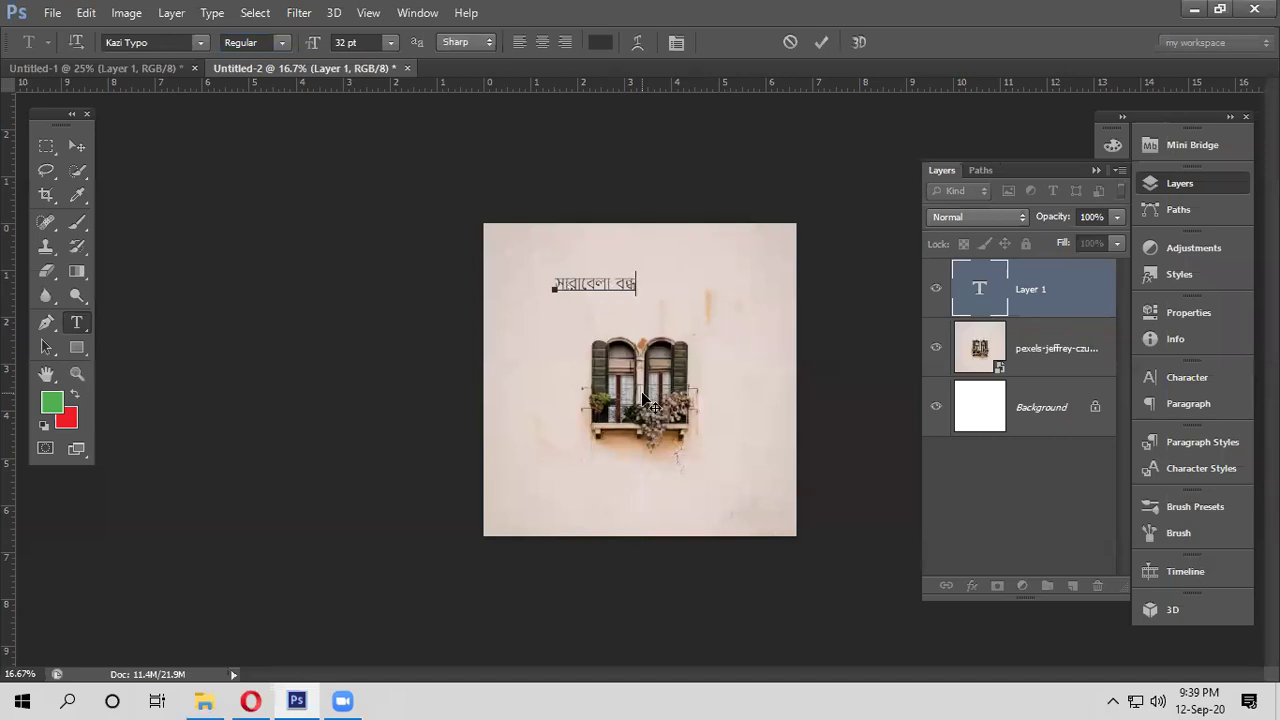
# Add the word "জানালা" on a second line of the text and commit the text layer
pyautogui.write(' জানালত')
pyautogui.press('BackSpace')
pyautogui.write('া')
pyautogui.press('Left')
pyautogui.press('Left')
pyautogui.press('Left')
pyautogui.press('Left')
pyautogui.press('Return')
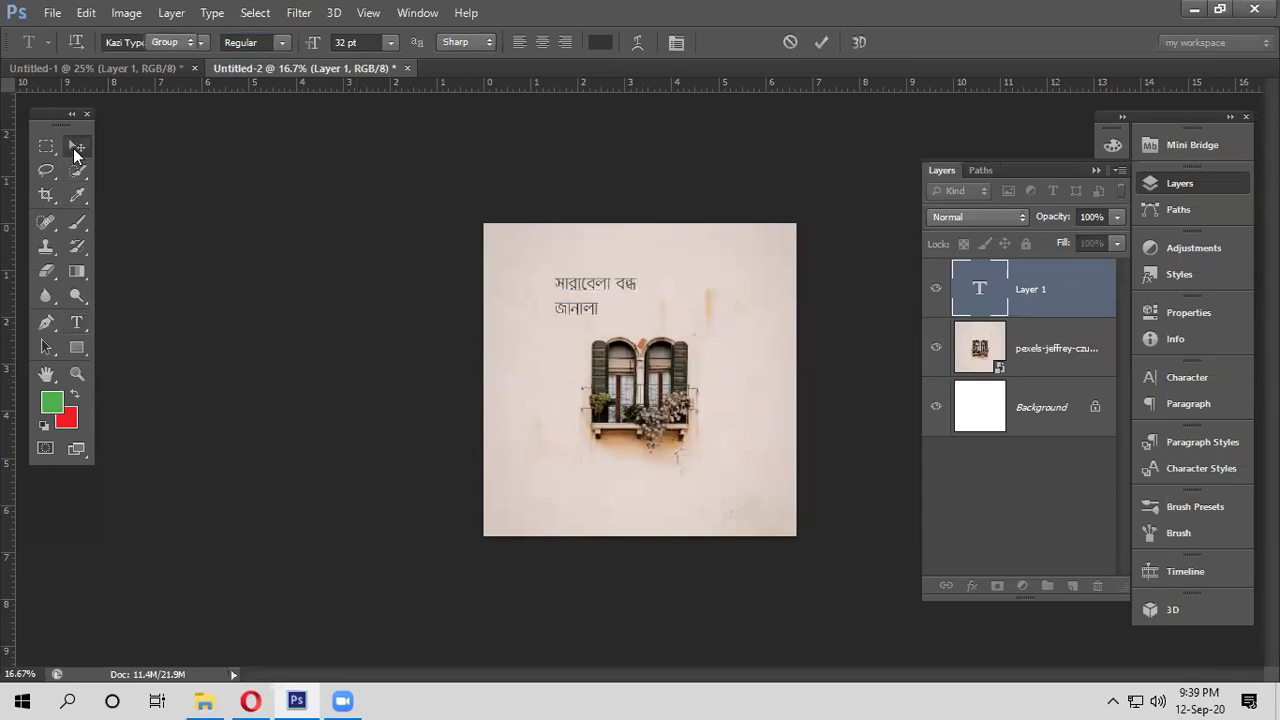
pyautogui.click(77, 147)
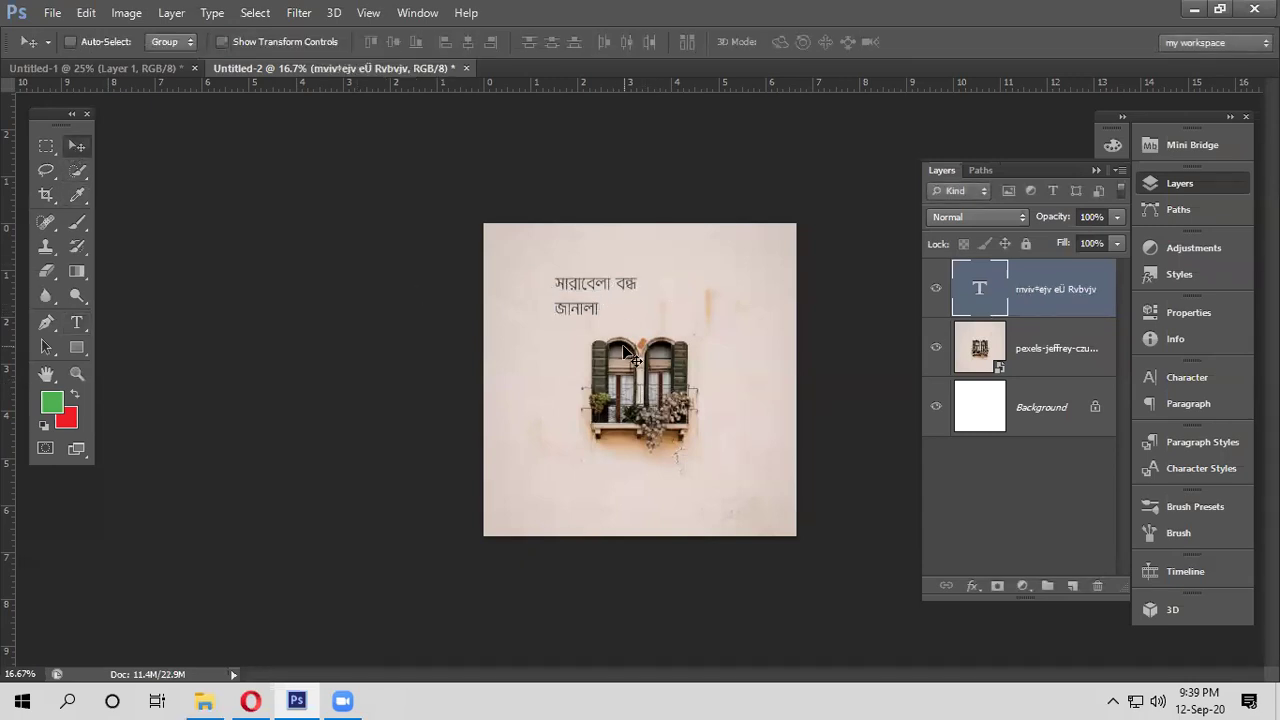
# Move the text to the right above the window and try shifting the window photo to the left
pyautogui.hotkey('ctrl', '+')
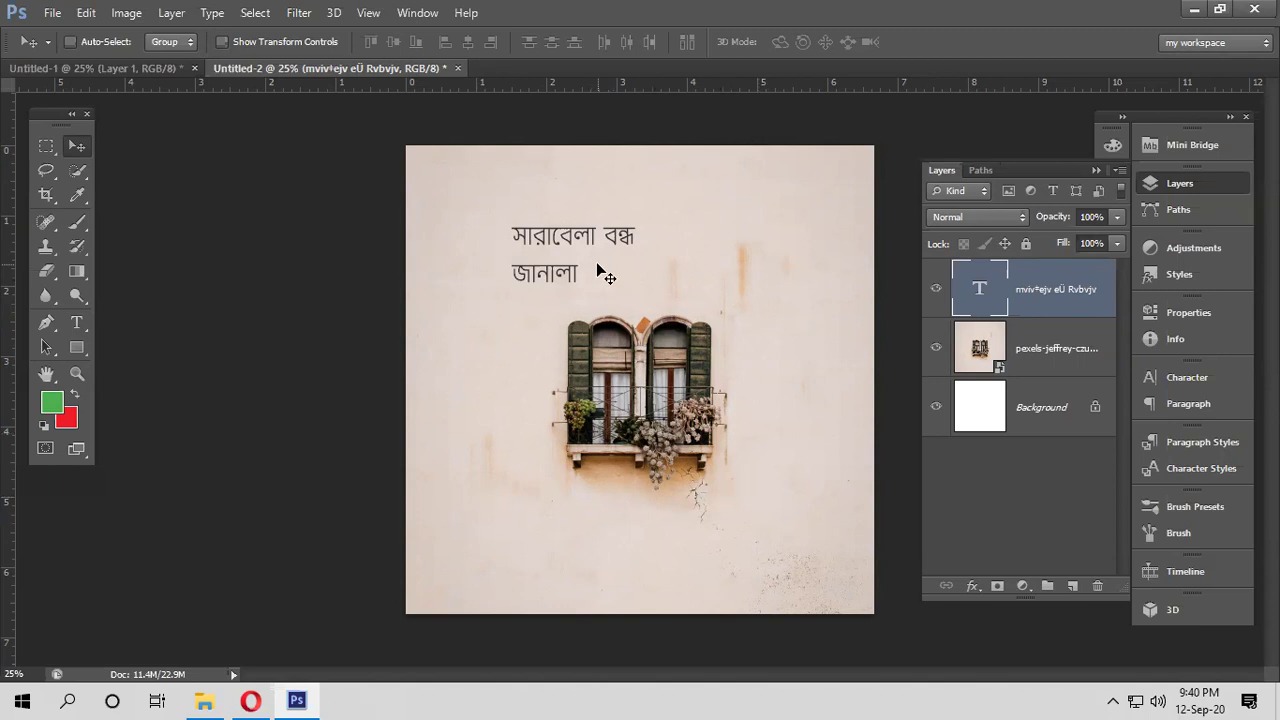
pyautogui.moveTo(571, 244); pyautogui.dragTo(631, 248)
pyautogui.click(975, 365)
pyautogui.moveTo(673, 386); pyautogui.dragTo(586, 378)
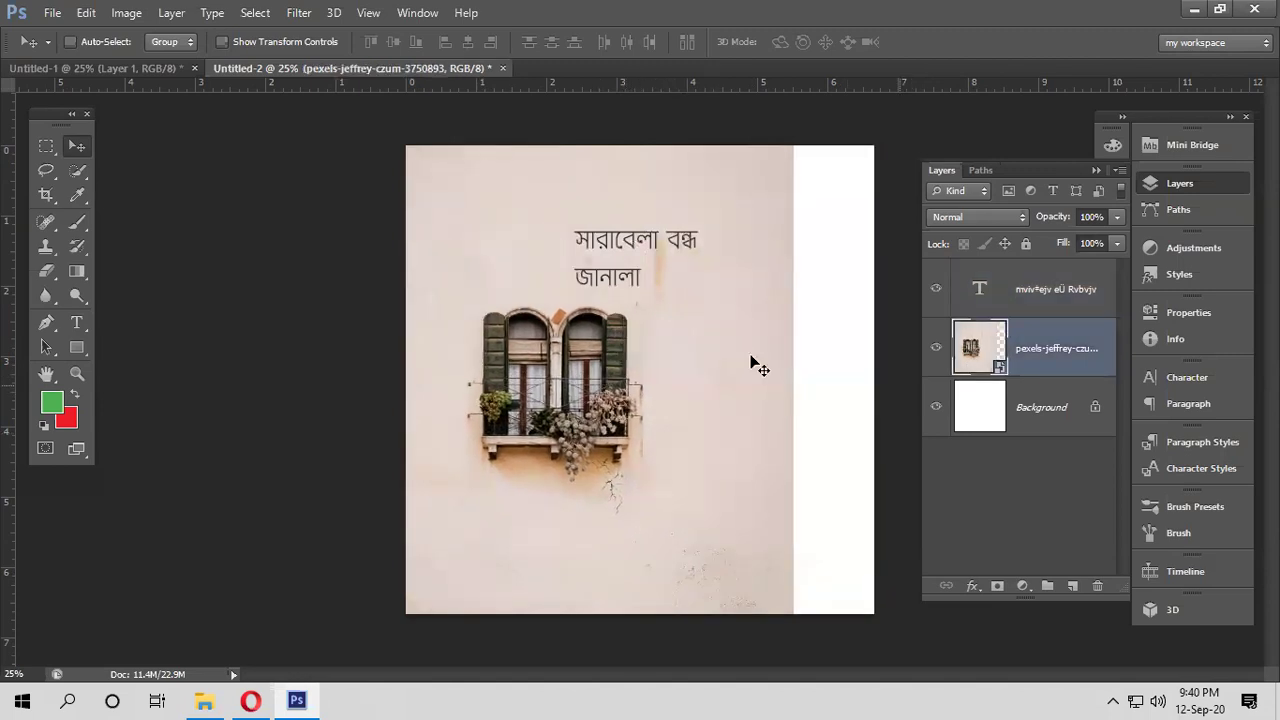
pyautogui.hotkey('ctrl', 'z')
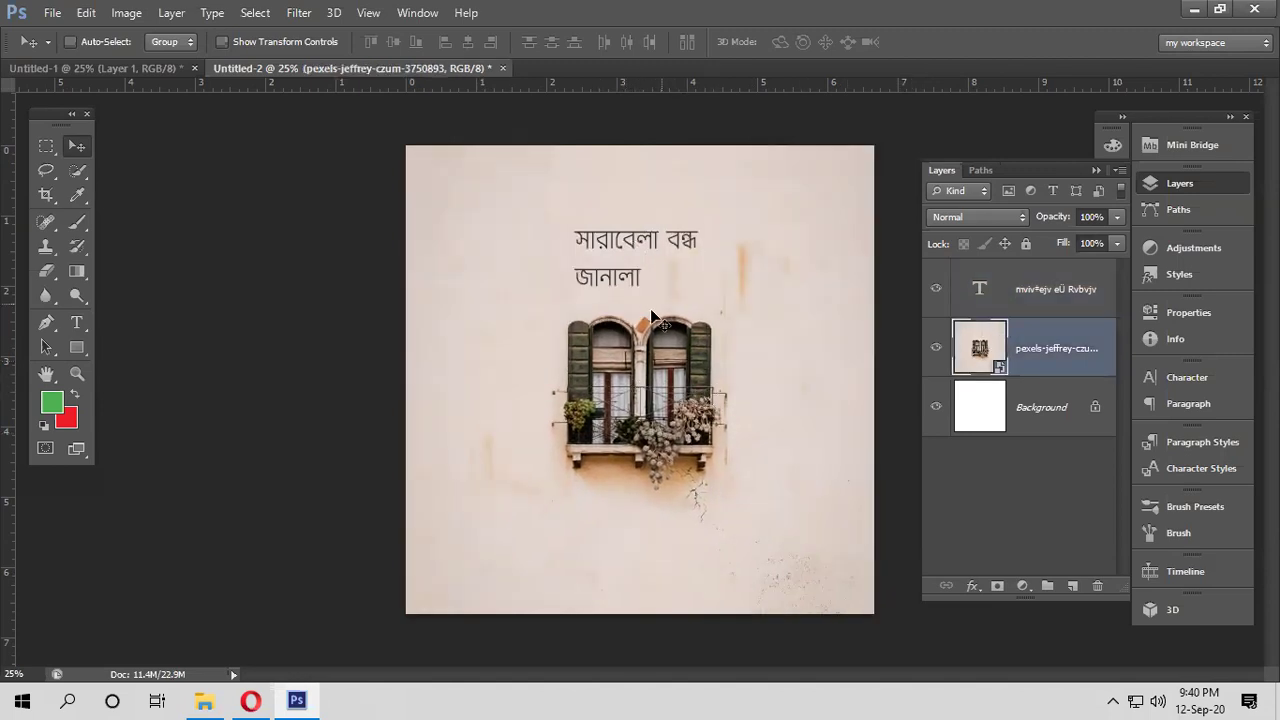
# Try to set the type size to 48 pt while the photo layer is selected
pyautogui.click(71, 331)
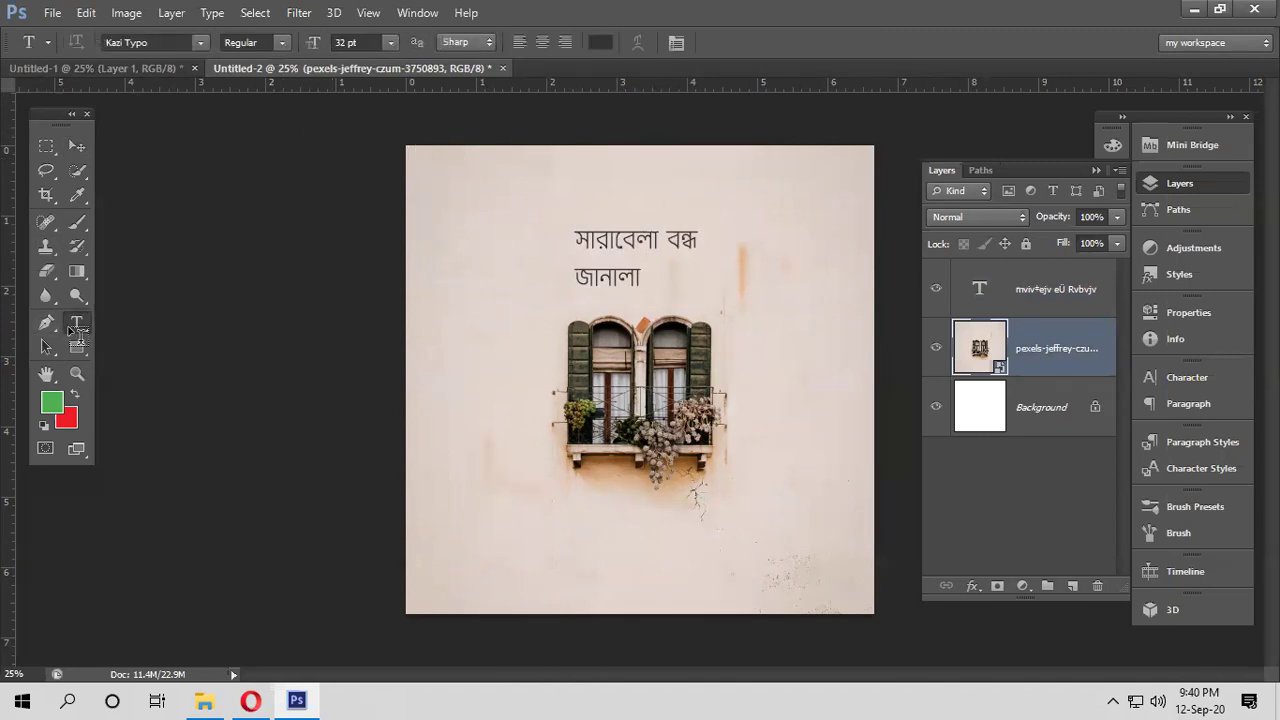
pyautogui.doubleClick(344, 40)
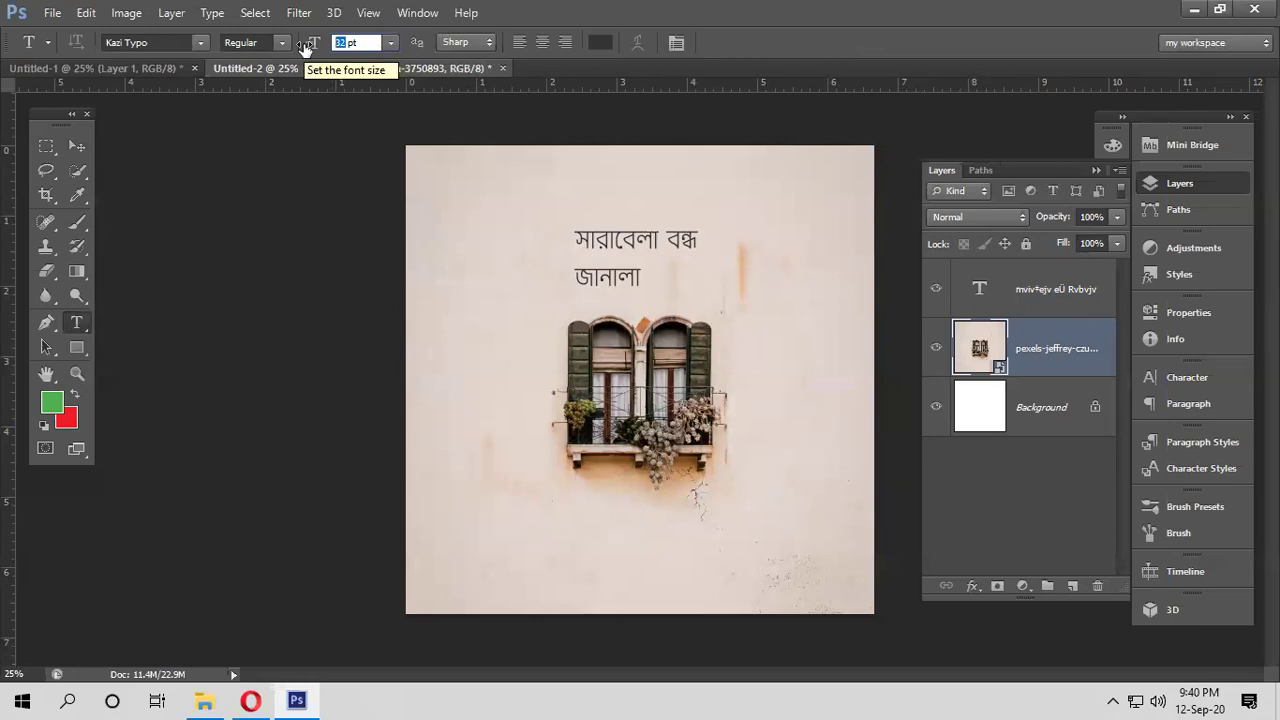
pyautogui.write('48')
pyautogui.press('Return')
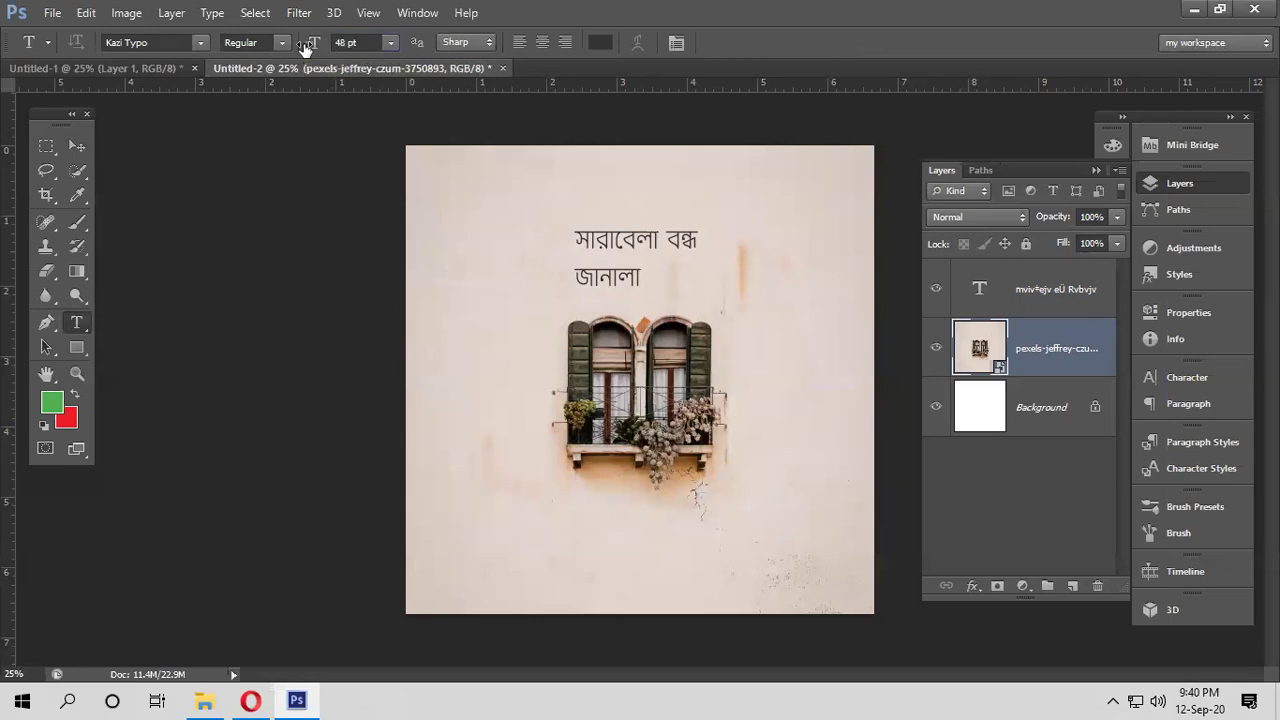
# Set the Bengali text layer's size to 48 pt and its font style to Black
pyautogui.click(1020, 298)
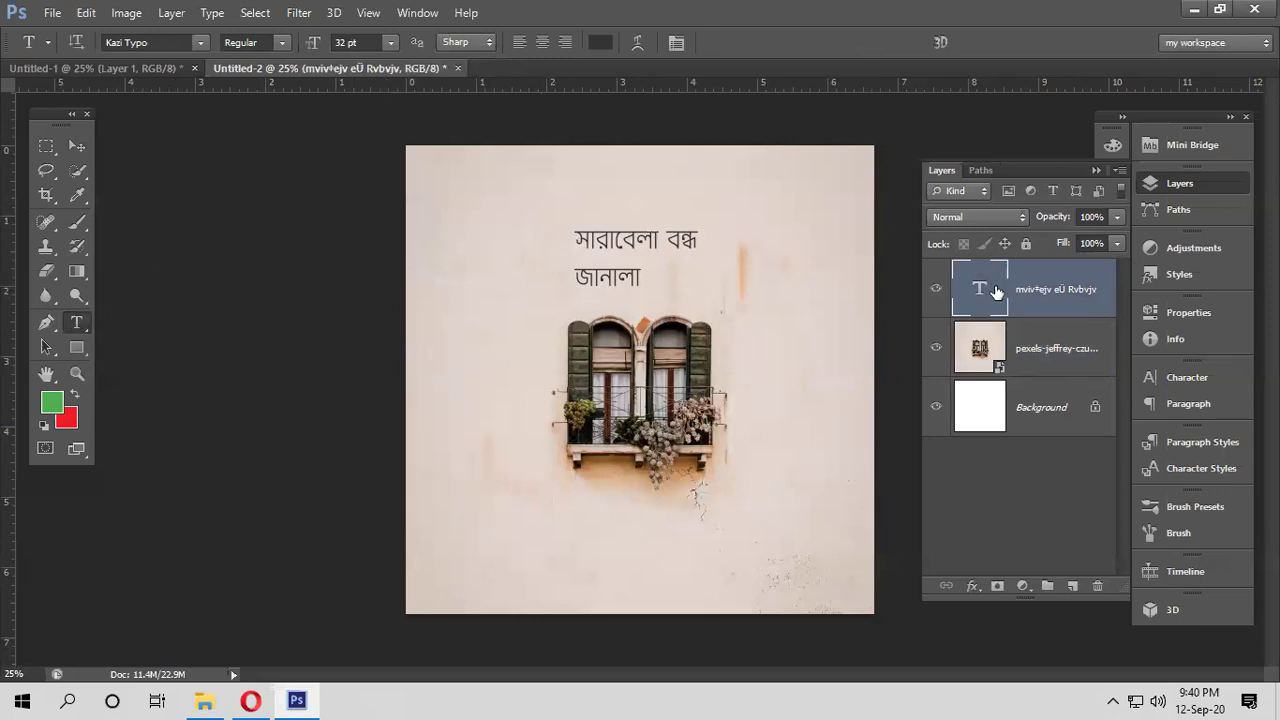
pyautogui.click(345, 43)
pyautogui.write('8')
pyautogui.press('Return')
pyautogui.click(282, 42)
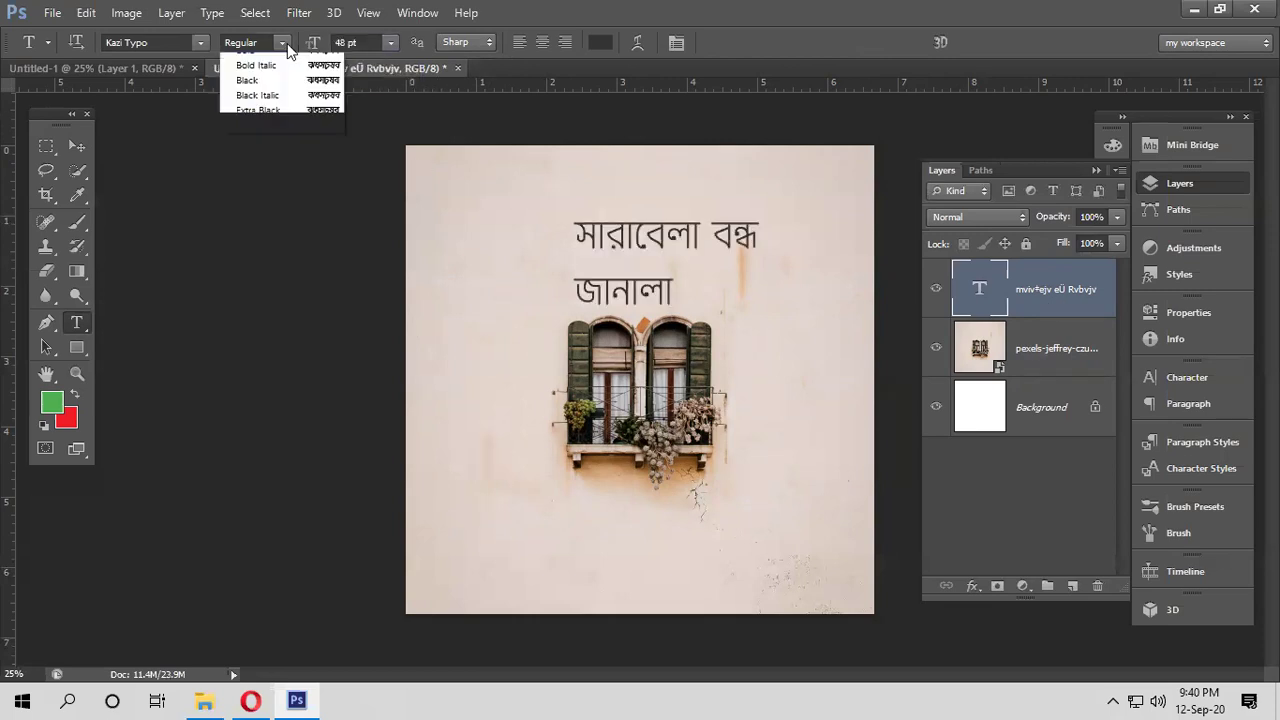
pyautogui.click(252, 211)
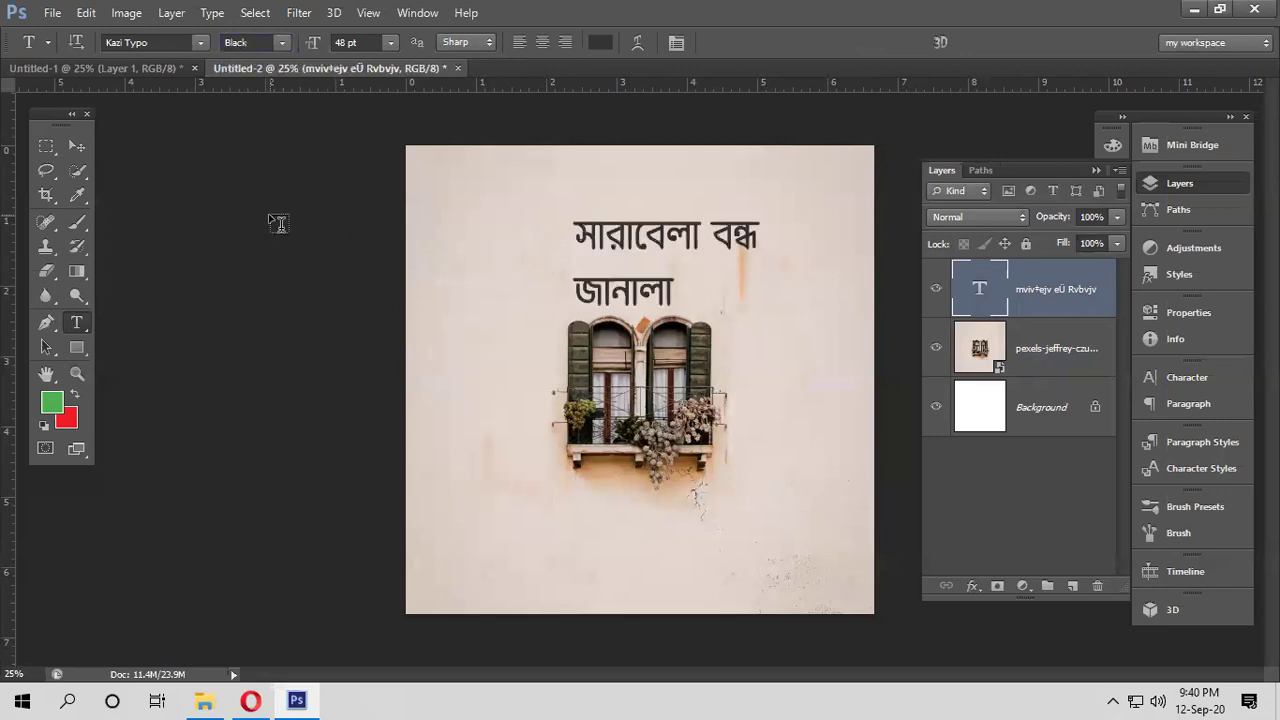
# Try the text beside the window's upper-left corner, and move it back above the window
pyautogui.click(76, 145)
pyautogui.moveTo(649, 250); pyautogui.dragTo(539, 297)
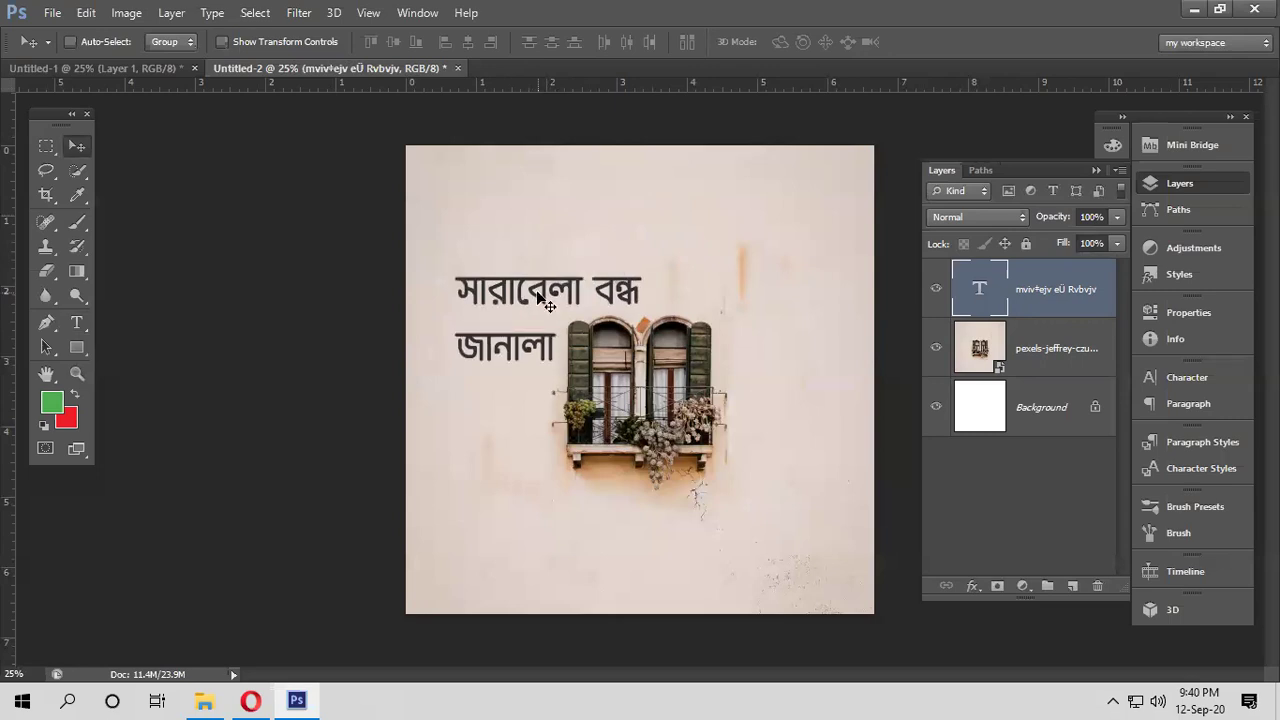
pyautogui.moveTo(619, 296); pyautogui.dragTo(726, 236)
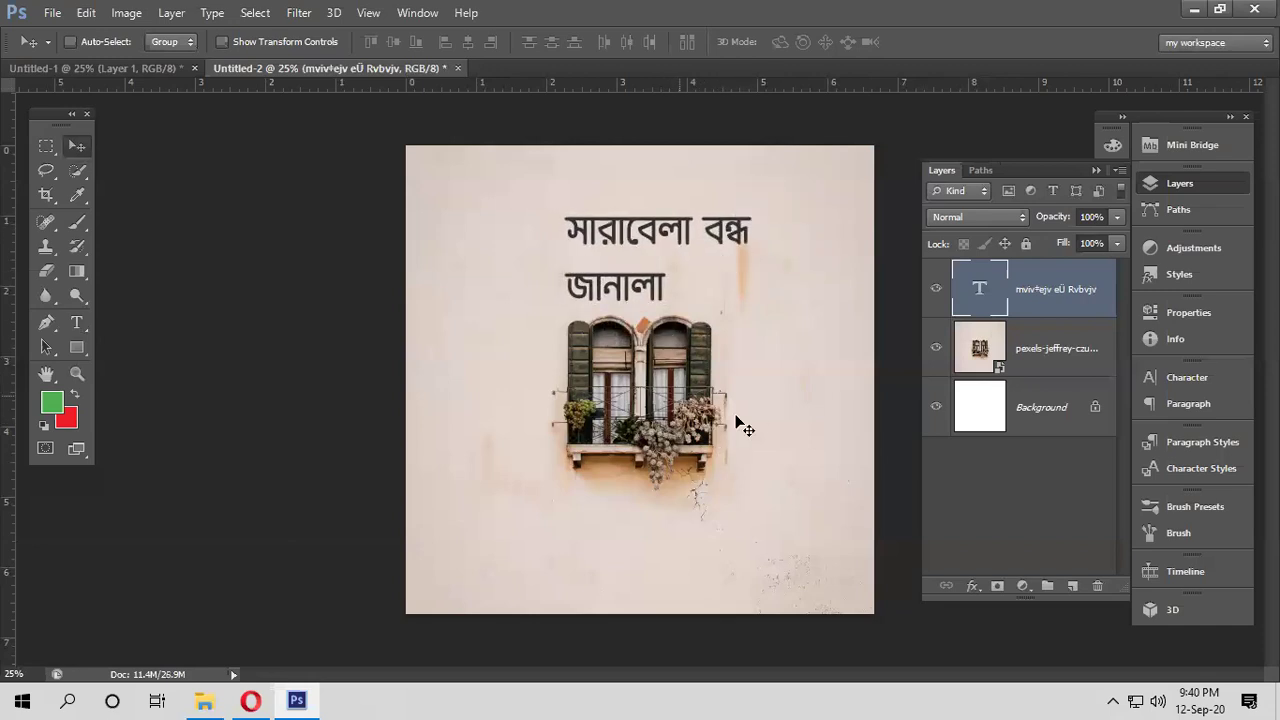
# Move the window photo up and to the left, and scale it up to about 20.5% so it covers the canvas
pyautogui.click(997, 350)
pyautogui.moveTo(683, 397); pyautogui.dragTo(615, 314)
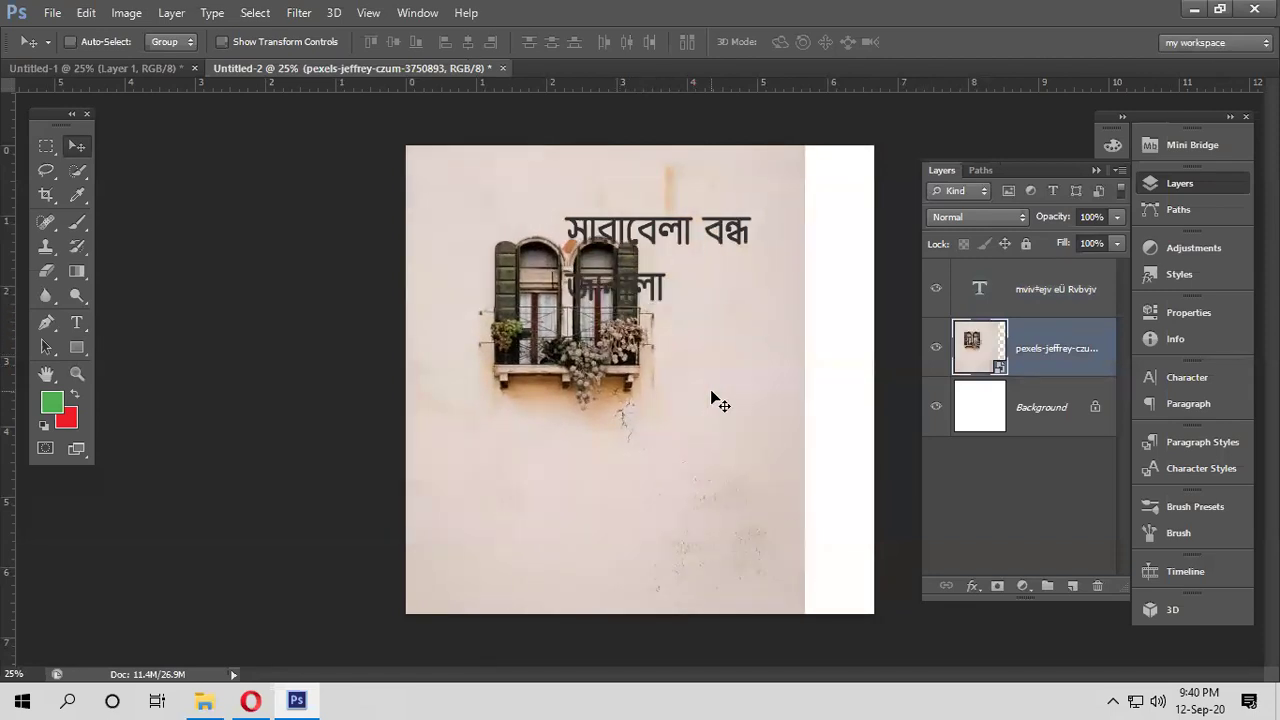
pyautogui.hotkey('ctrl', '-')
pyautogui.hotkey('ctrl', '-')
pyautogui.hotkey('ctrl', '-')
pyautogui.hotkey('ctrl', '-')
pyautogui.hotkey('ctrl', 't')
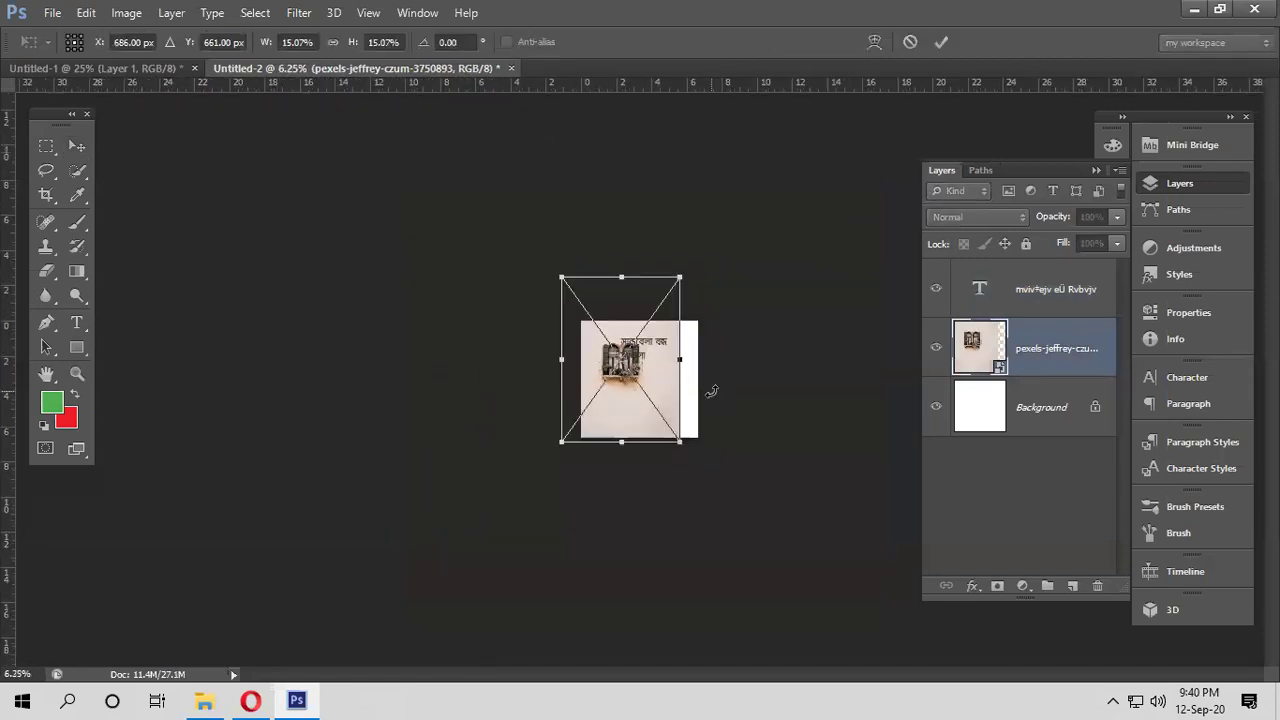
pyautogui.moveTo(690, 453); pyautogui.dragTo(712, 474)
pyautogui.moveTo(687, 429); pyautogui.dragTo(676, 424)
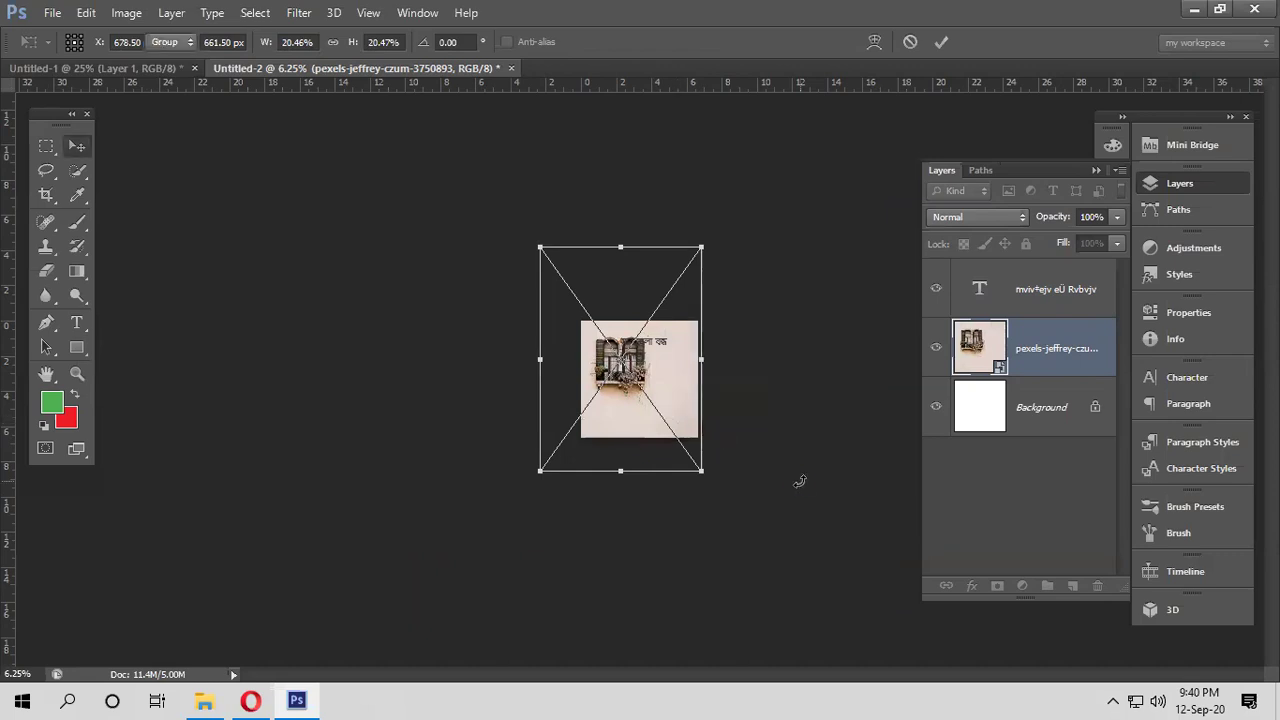
pyautogui.press('Return')
# Move the text onto the empty wall below and right of the window, and shift the photo slightly up and left
pyautogui.keyDown('ctrl'); pyautogui.click(658, 380); pyautogui.keyUp('ctrl')
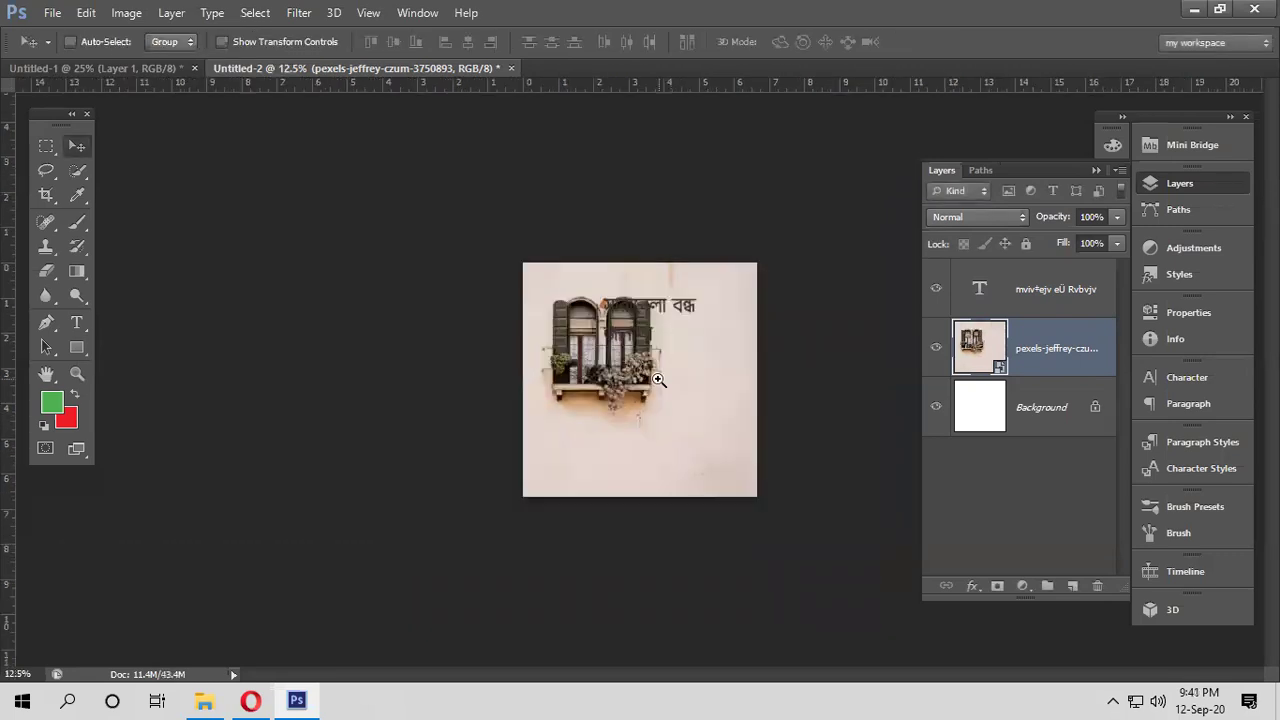
pyautogui.click(1007, 297)
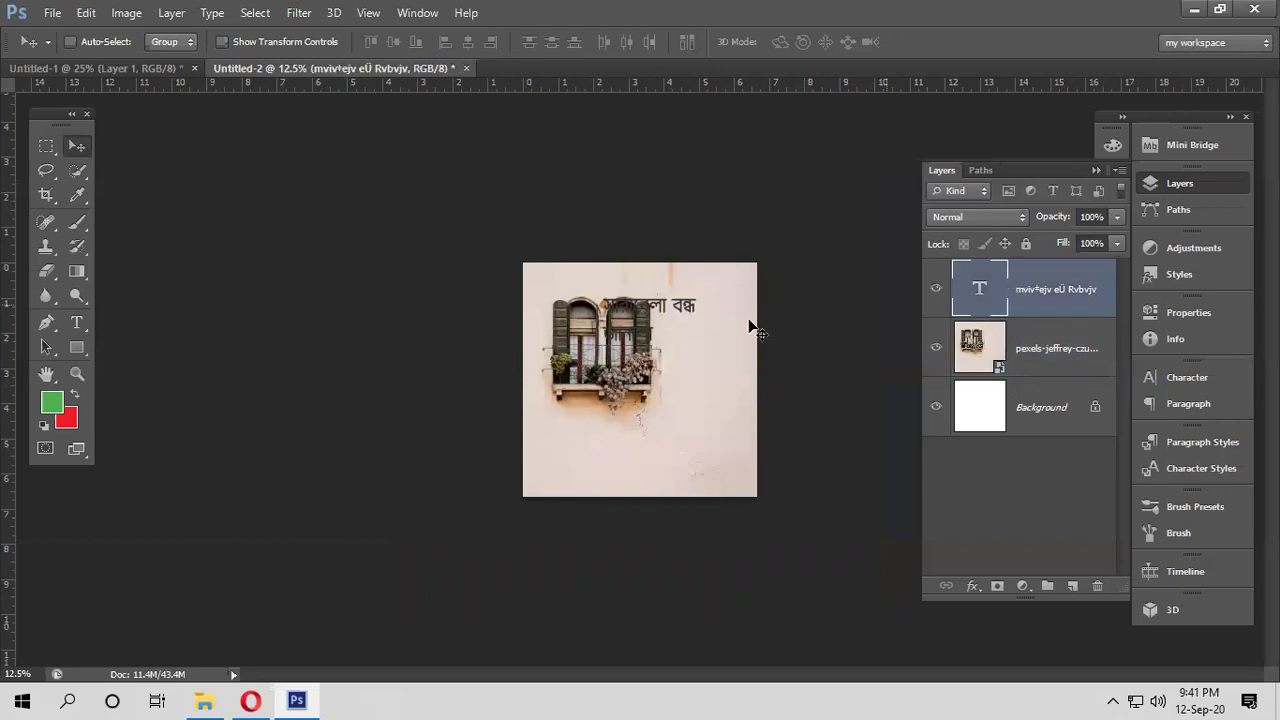
pyautogui.moveTo(686, 320); pyautogui.dragTo(720, 422)
pyautogui.click(982, 362)
pyautogui.moveTo(651, 337); pyautogui.dragTo(632, 322)
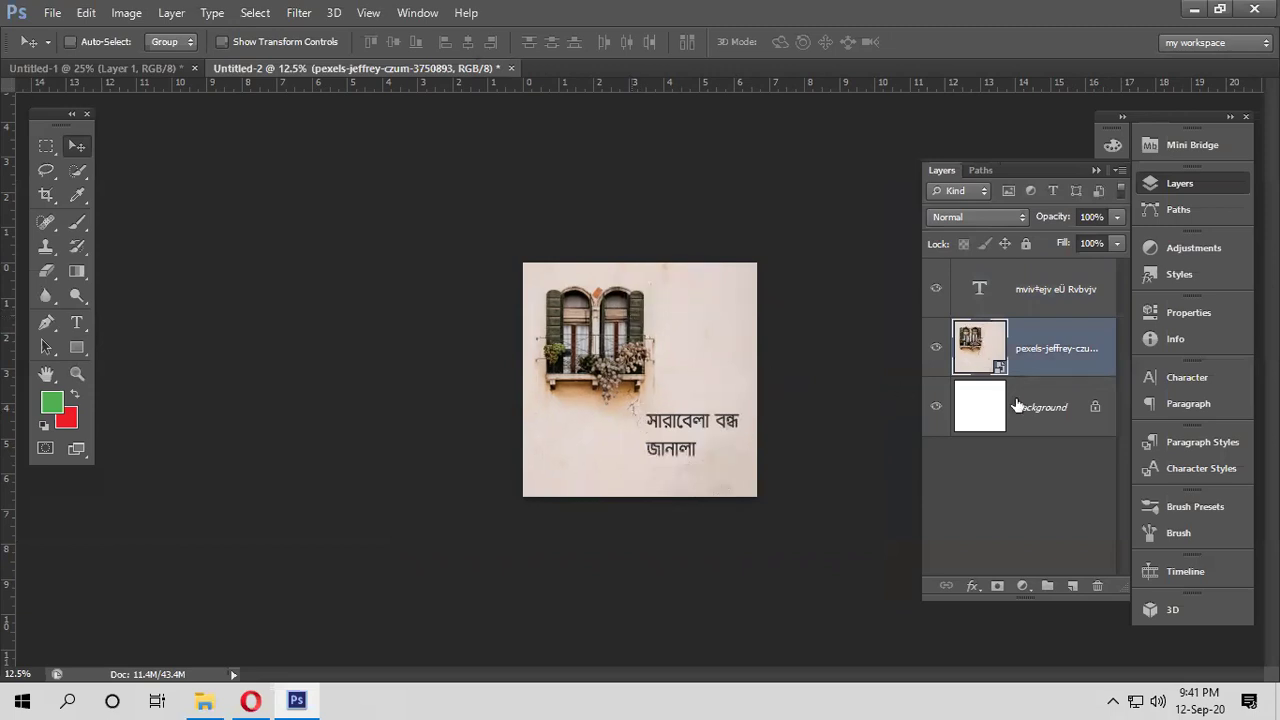
pyautogui.click(1030, 296)
pyautogui.moveTo(707, 416); pyautogui.dragTo(711, 409)
# Break the first text line after "সারাবেলা" and move the three-line text onto the wall to the right of the window
pyautogui.hotkey('ctrl', '+')
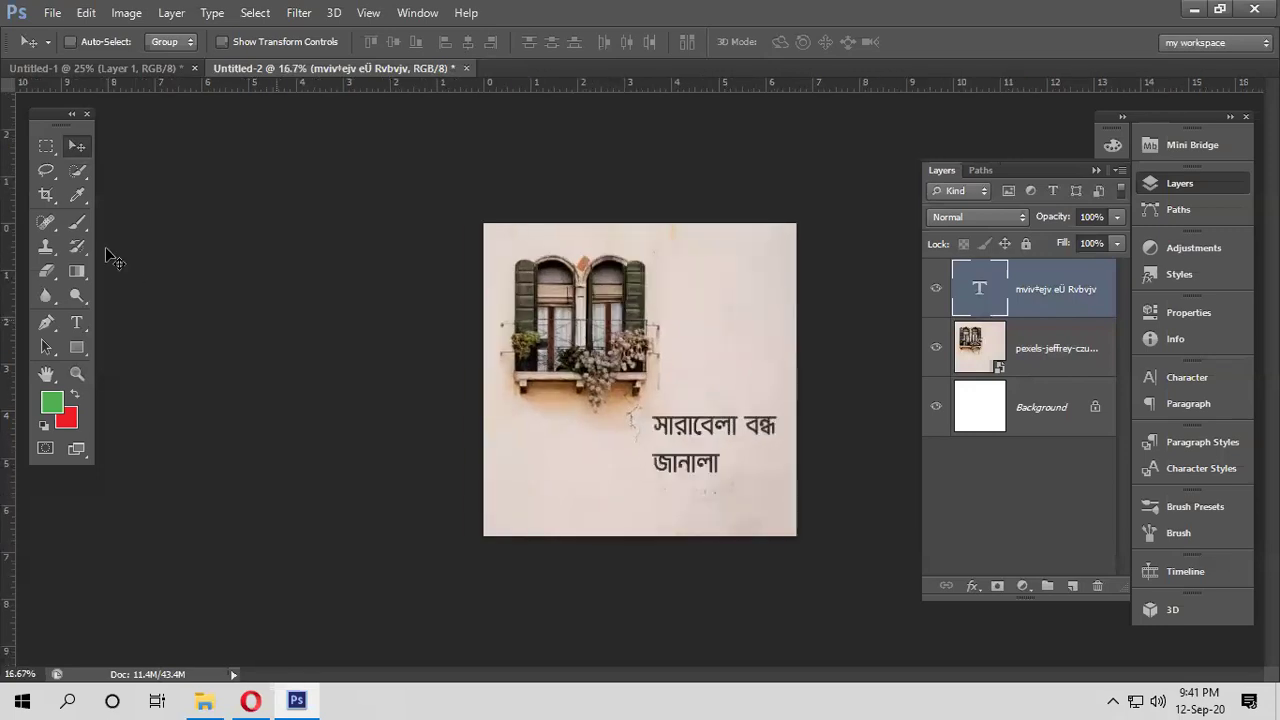
pyautogui.click(77, 321)
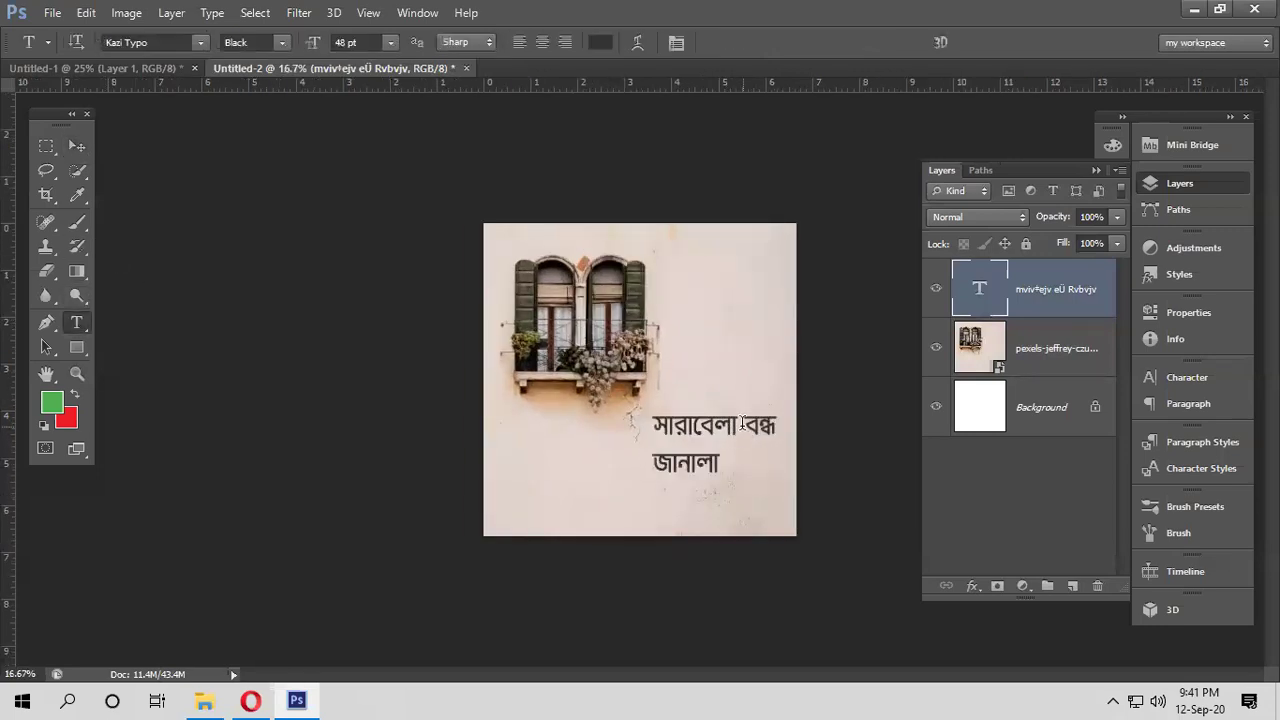
pyautogui.click(733, 429)
pyautogui.press('Return')
pyautogui.click(77, 145)
pyautogui.moveTo(721, 423); pyautogui.dragTo(742, 285)
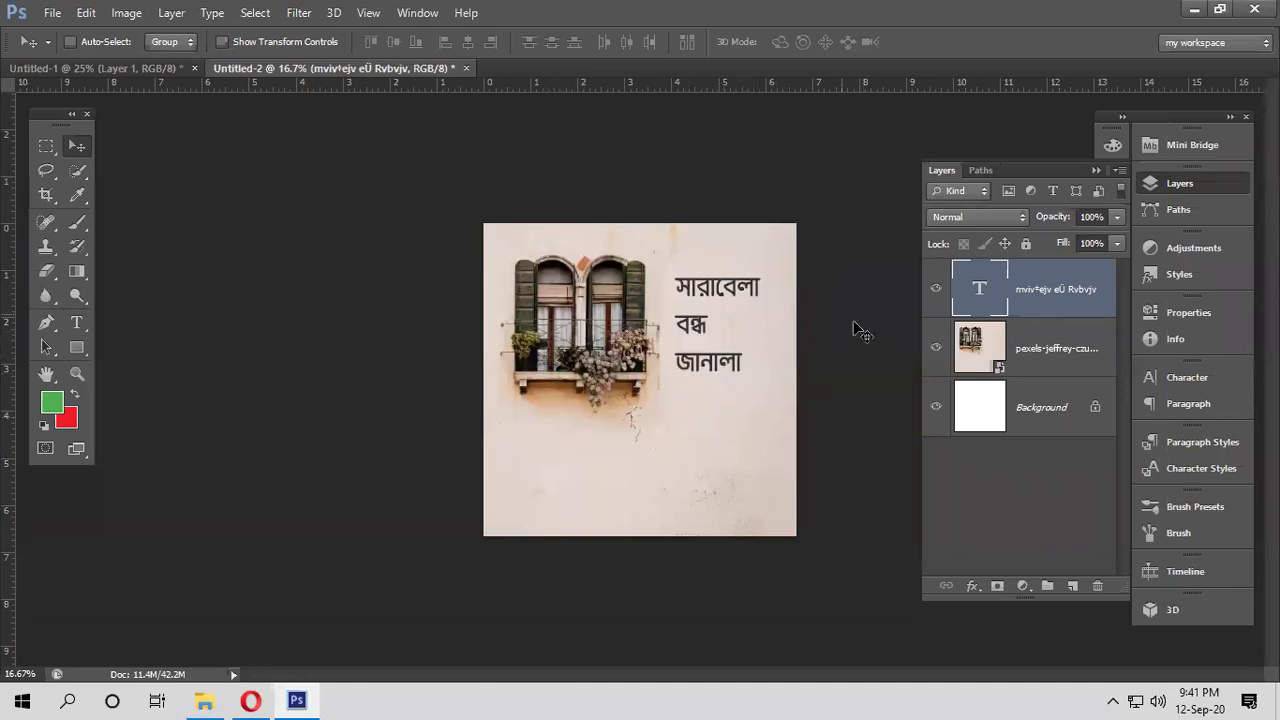
# Set the text colour to dark brown #574f40, sampled from the window photo
pyautogui.press('u')
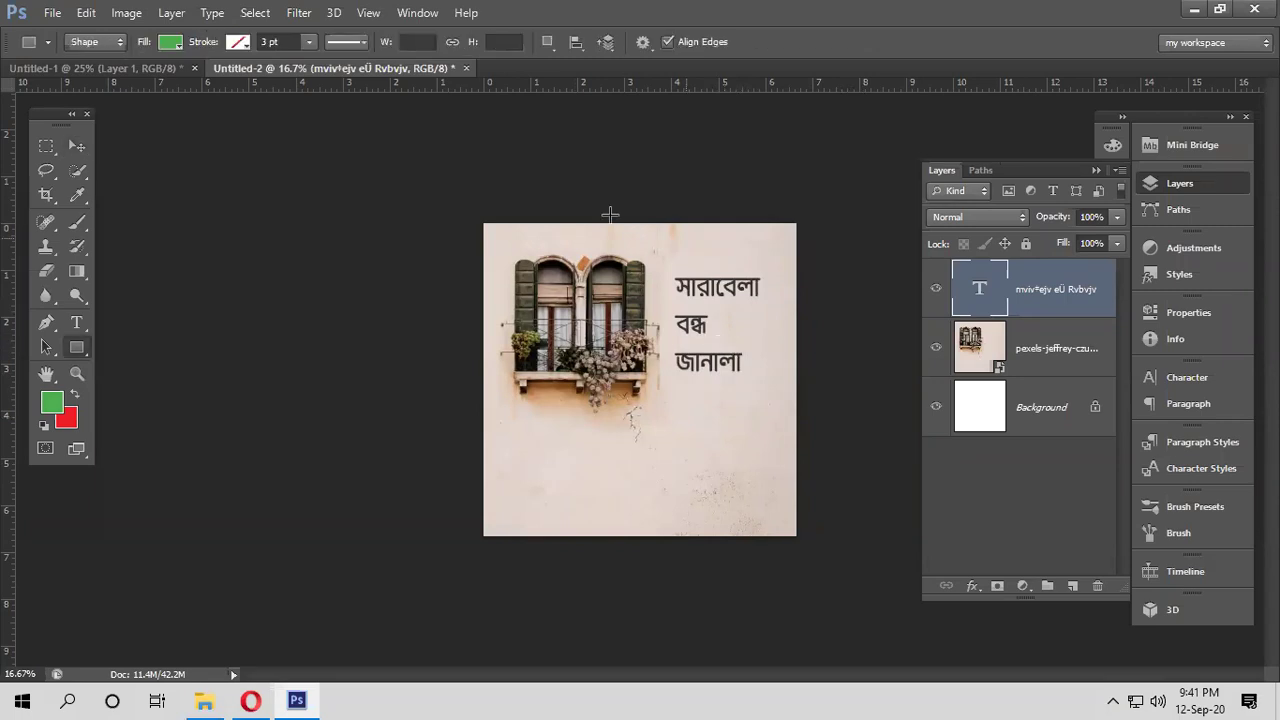
pyautogui.keyDown('ctrl'); pyautogui.click(726, 366); pyautogui.keyUp('ctrl')
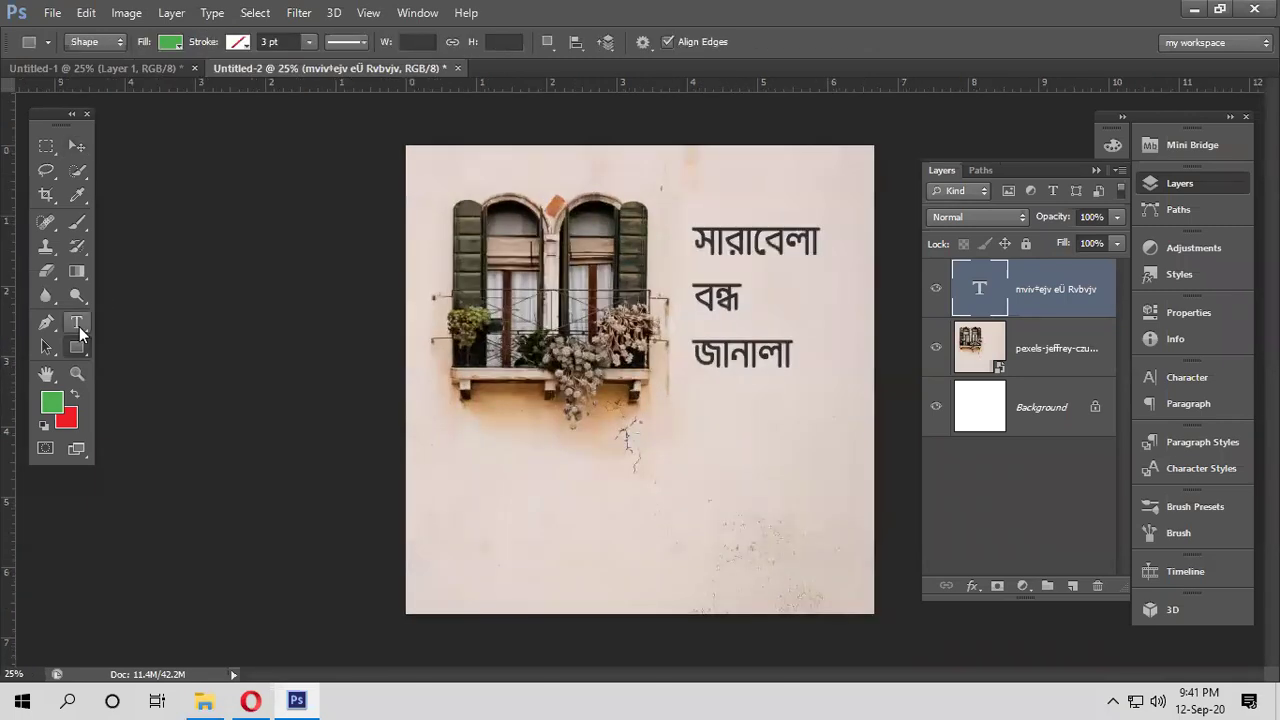
pyautogui.click(78, 330)
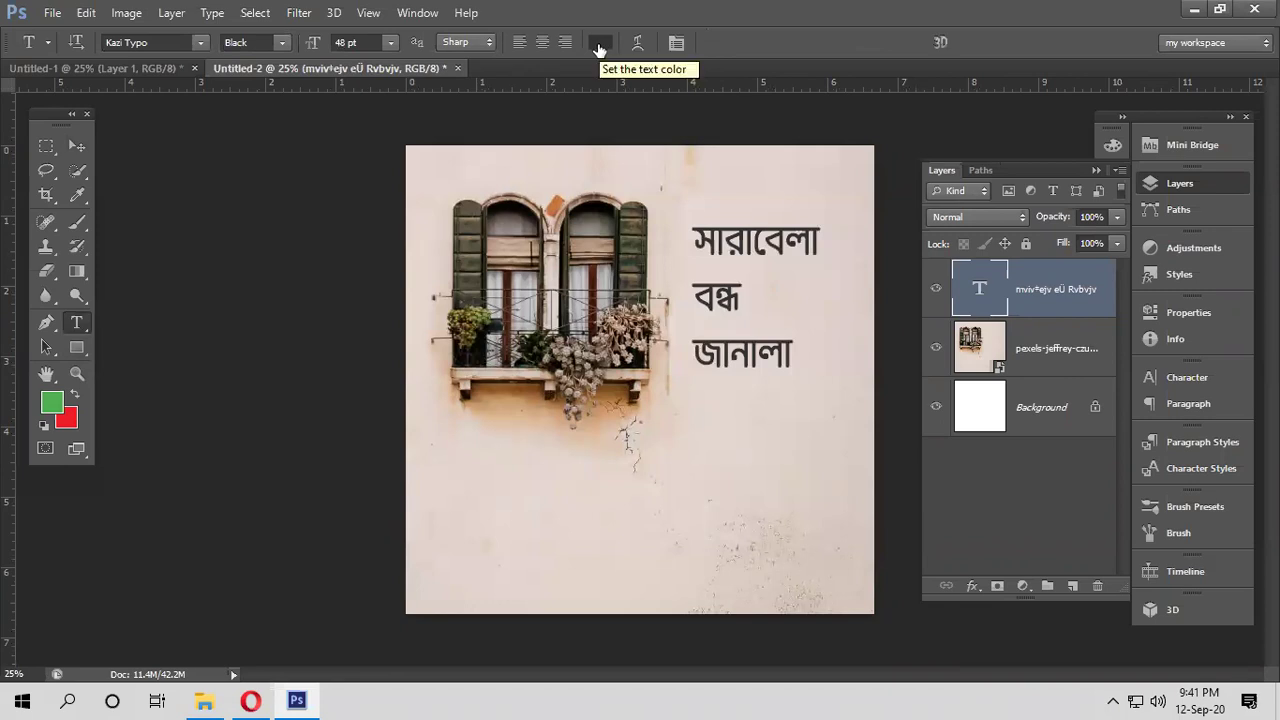
pyautogui.click(599, 44)
pyautogui.moveTo(643, 134); pyautogui.dragTo(1196, 209)
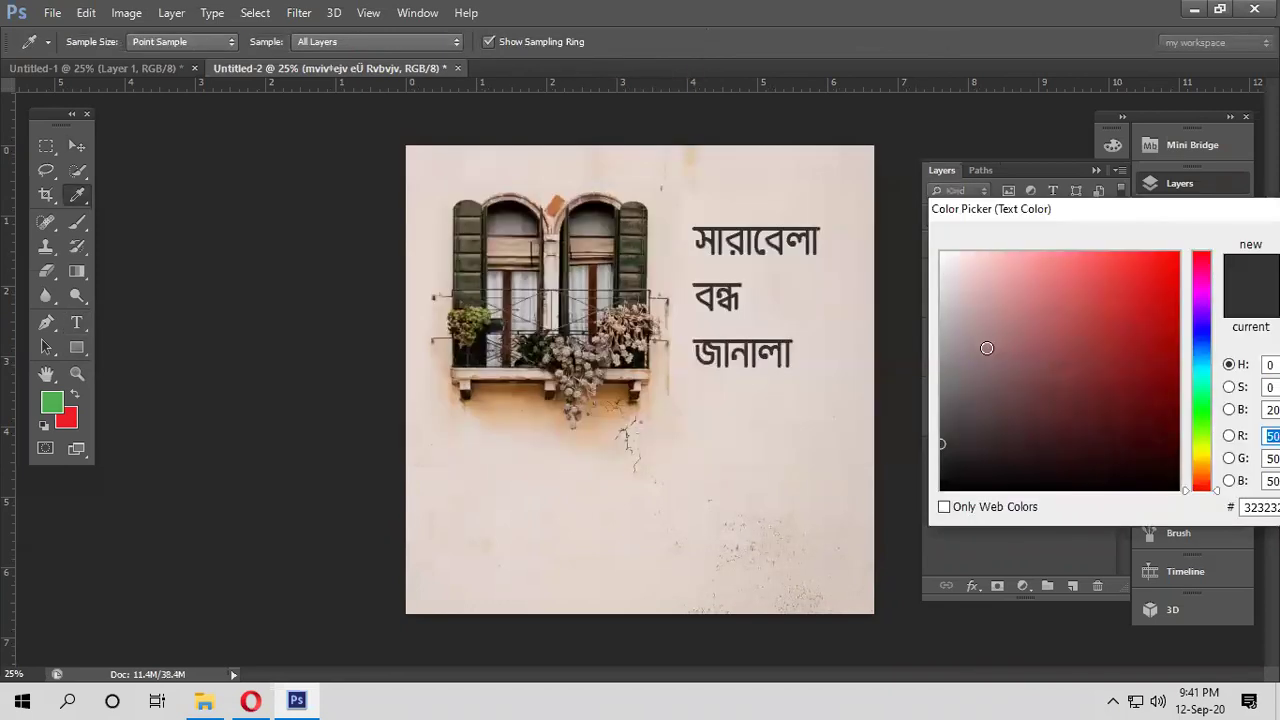
pyautogui.click(634, 255)
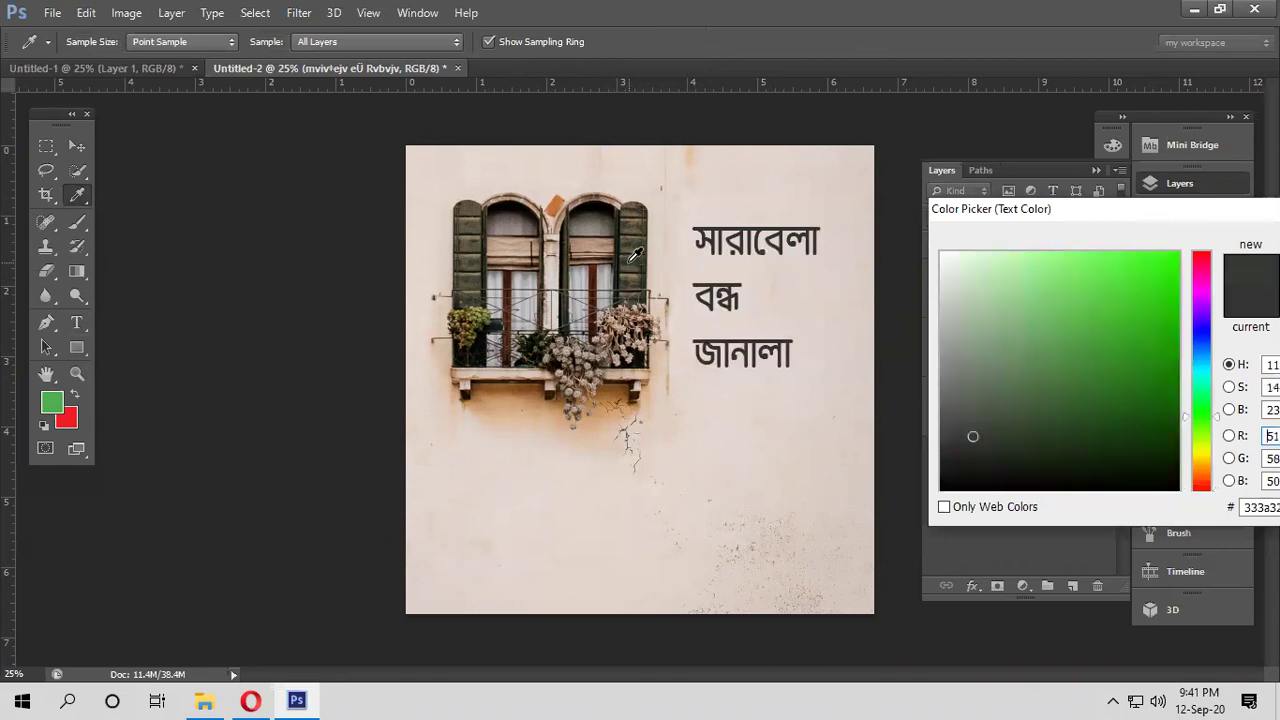
pyautogui.click(638, 252)
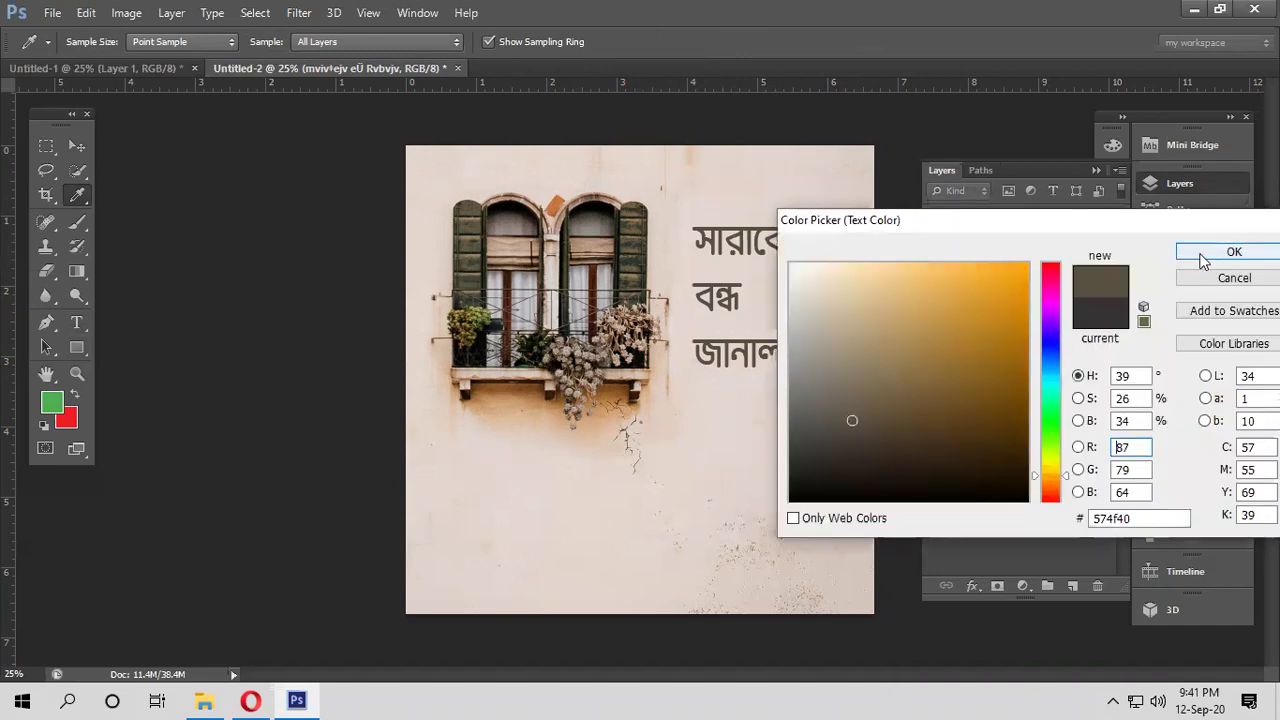
pyautogui.click(1201, 255)
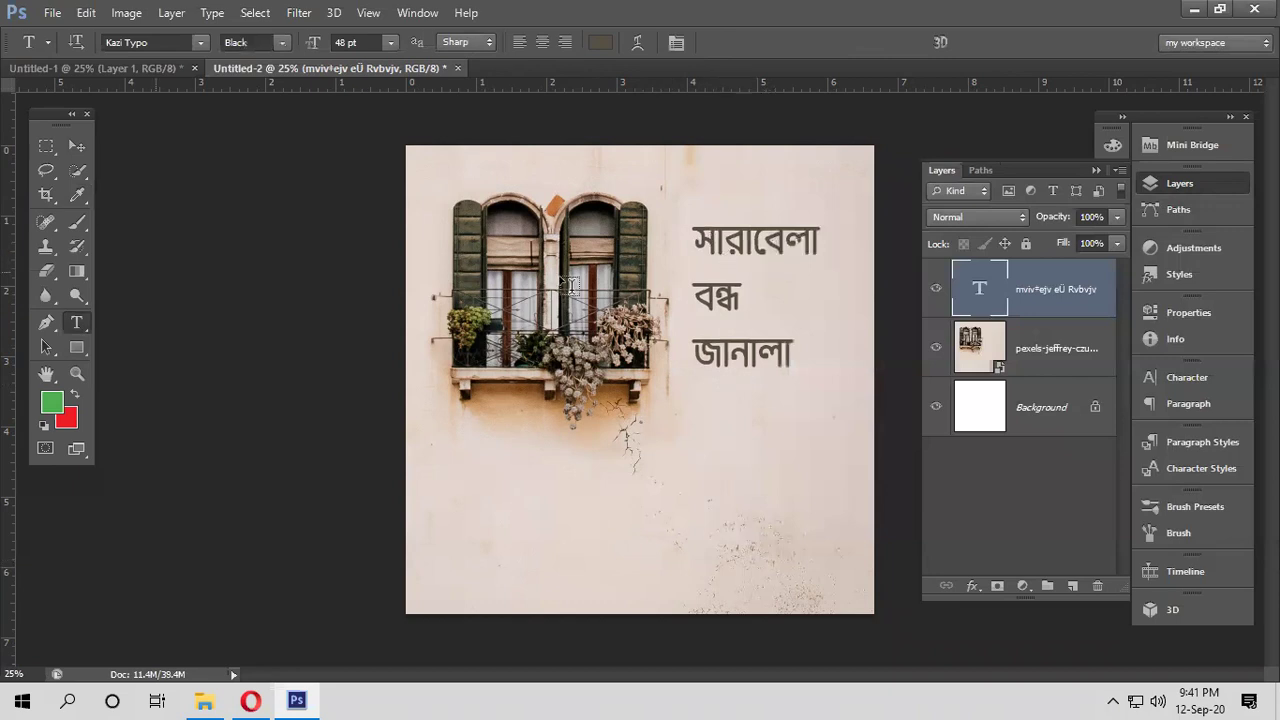
# Try centre-aligning the three-line text and repositioning it on the wall, and undo the changes
pyautogui.click(78, 146)
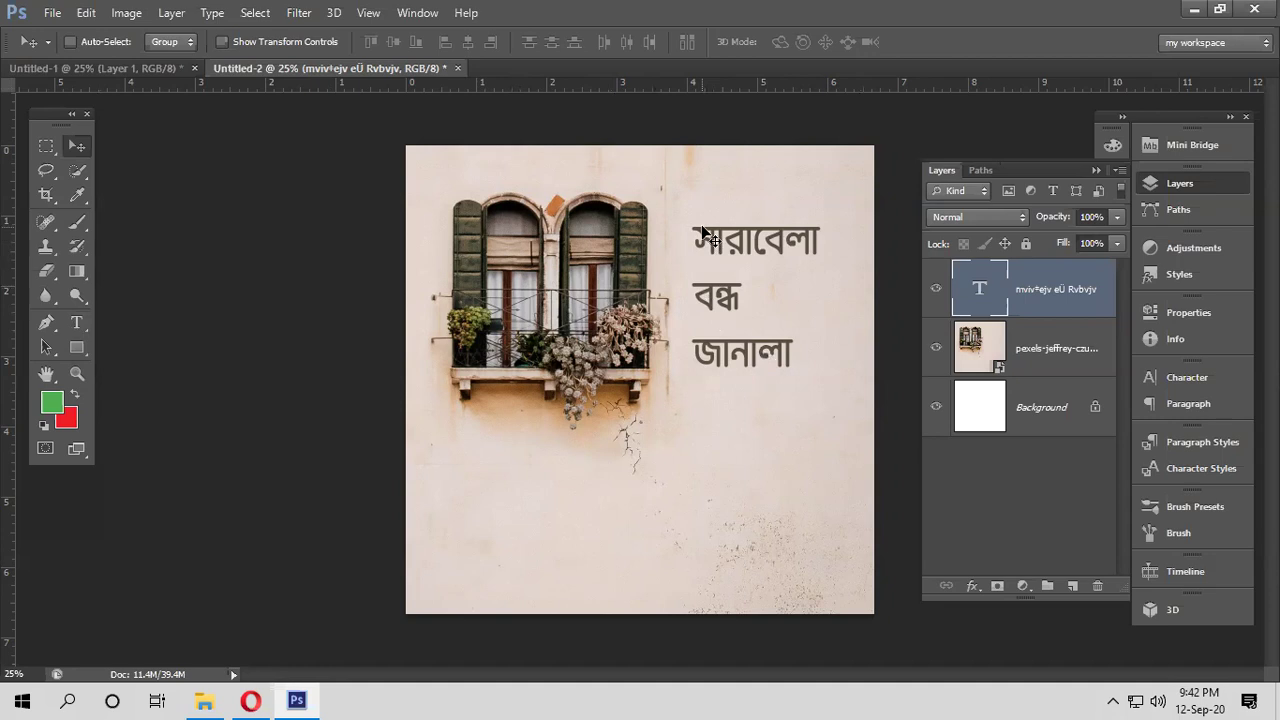
pyautogui.click(78, 328)
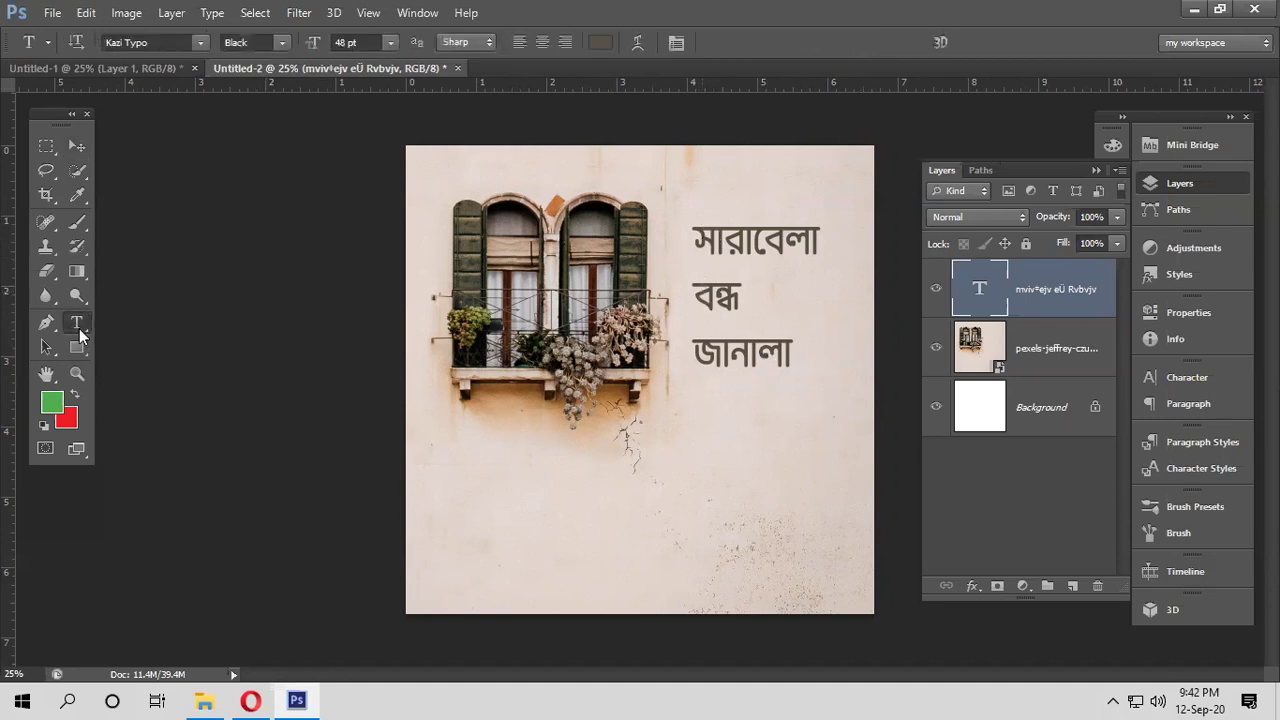
pyautogui.click(545, 43)
pyautogui.click(77, 145)
pyautogui.moveTo(697, 262); pyautogui.dragTo(757, 252)
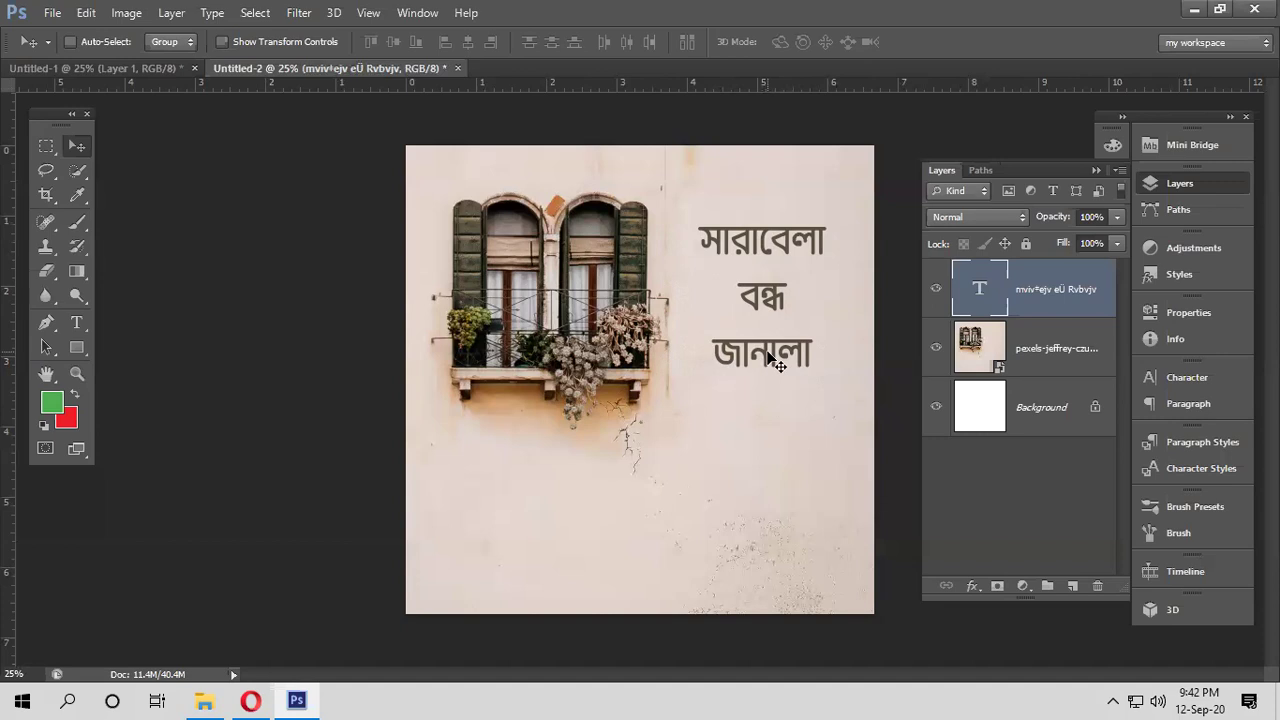
pyautogui.moveTo(770, 358); pyautogui.dragTo(708, 358)
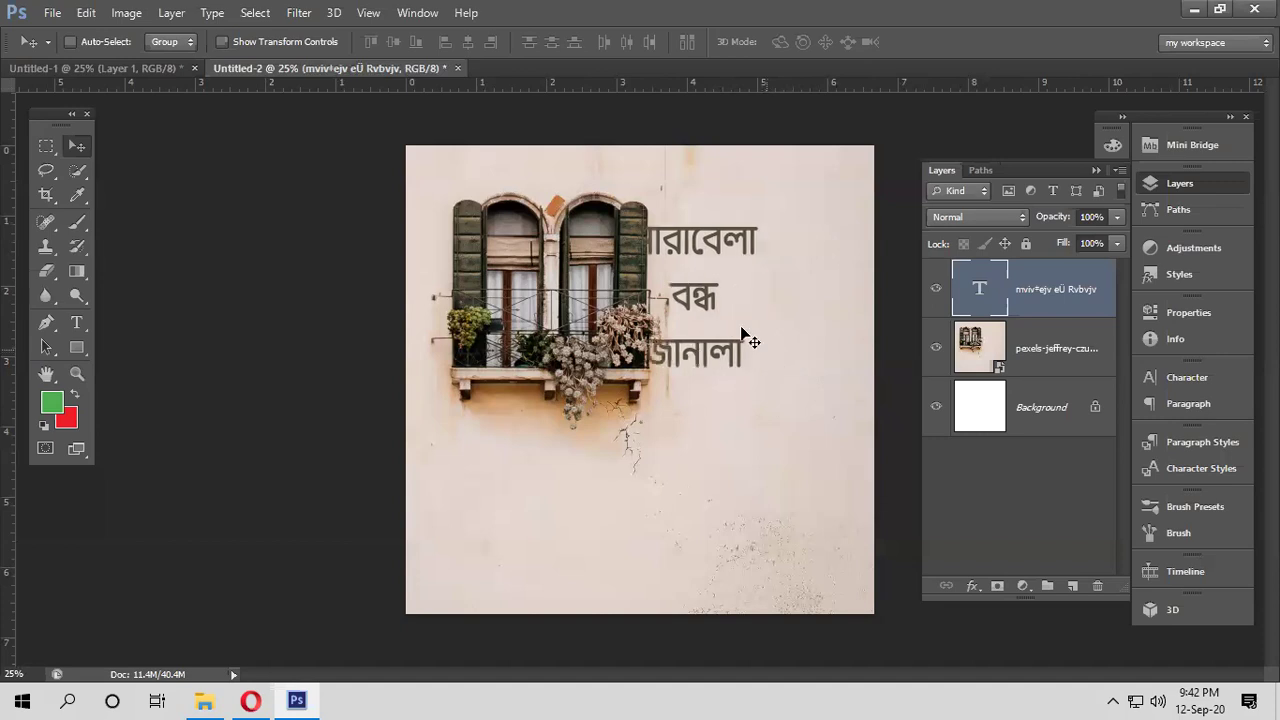
pyautogui.hotkey('ctrl', 'z')
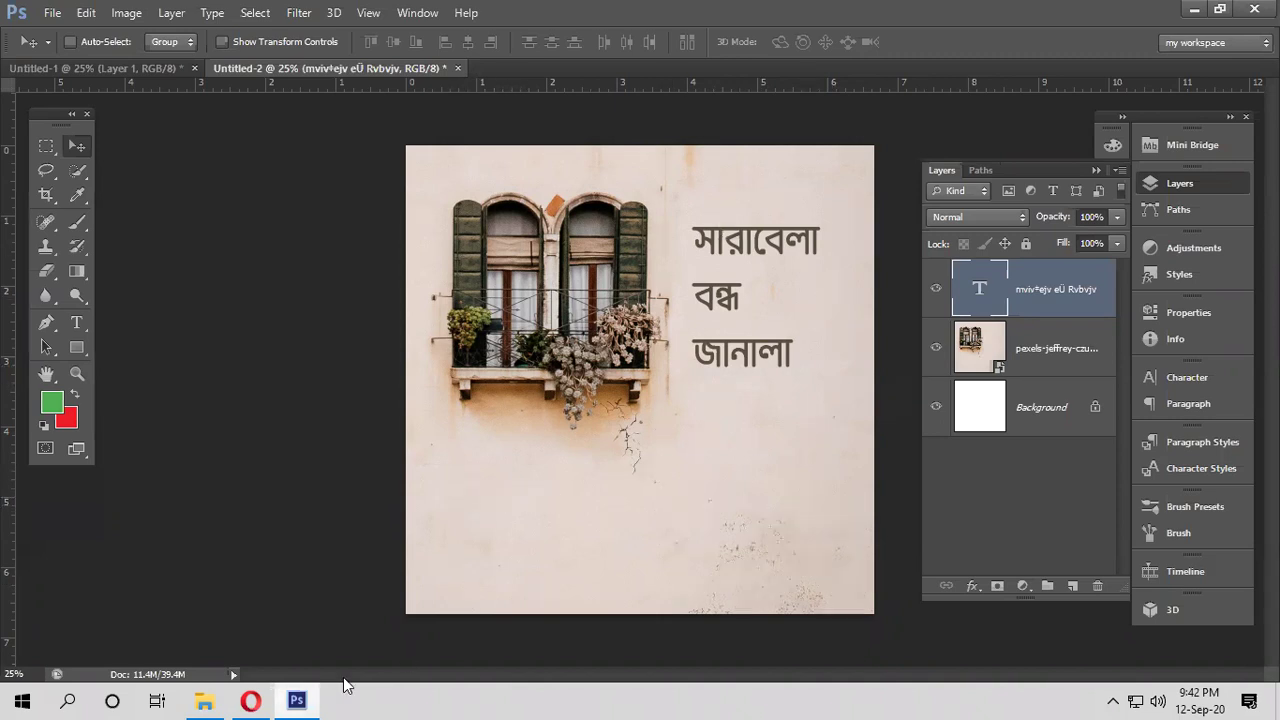
# Switch to the browser and search the web for "sara bela bondho janala" in a new tab
pyautogui.click(251, 700)
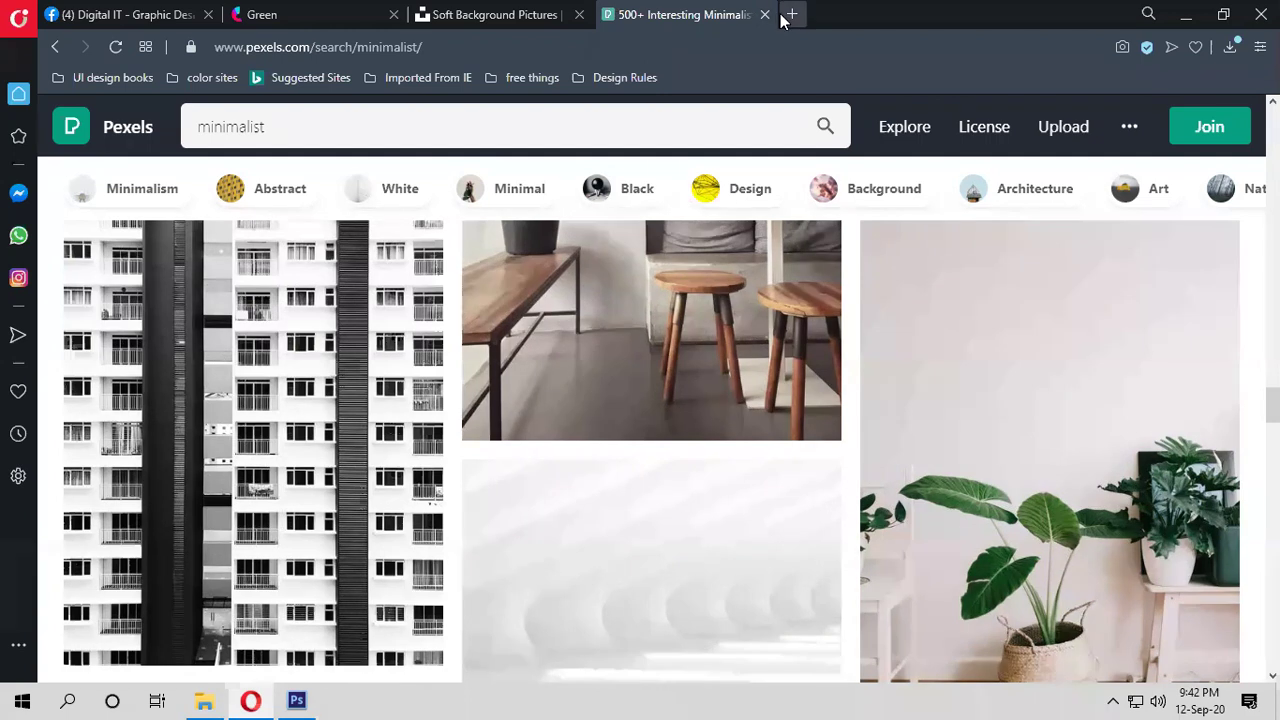
pyautogui.click(1111, 700)
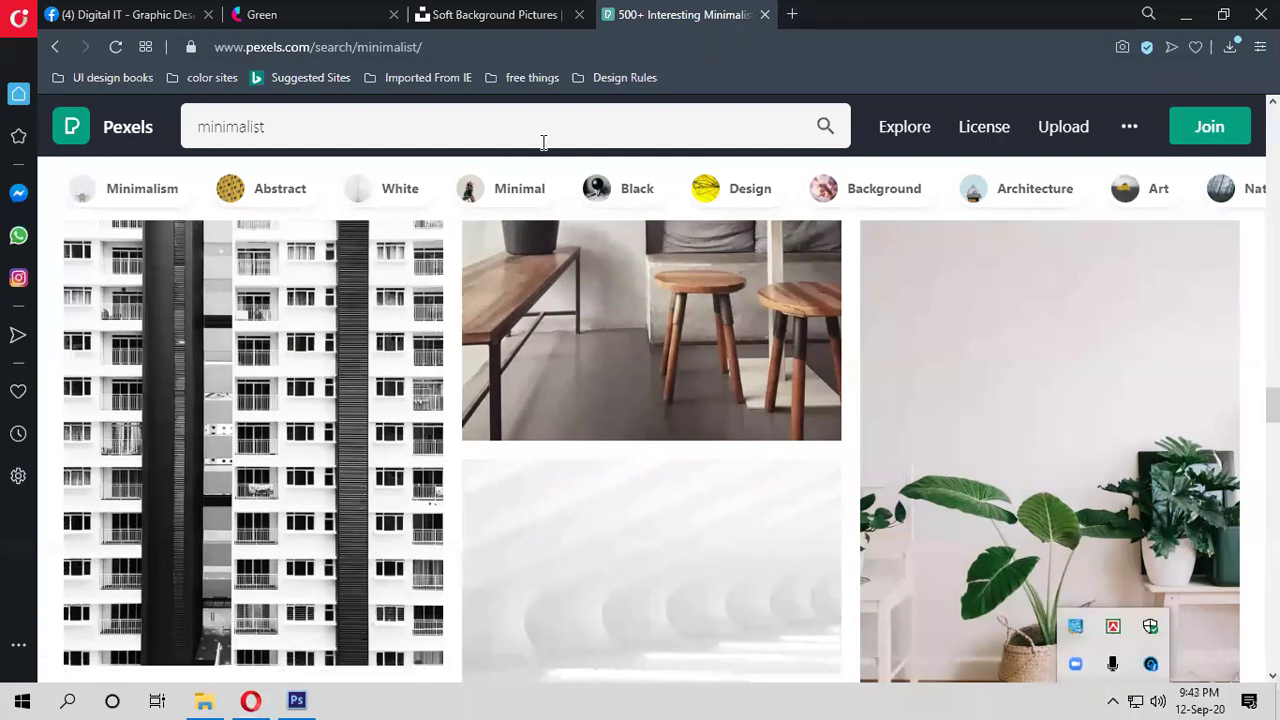
pyautogui.click(792, 14)
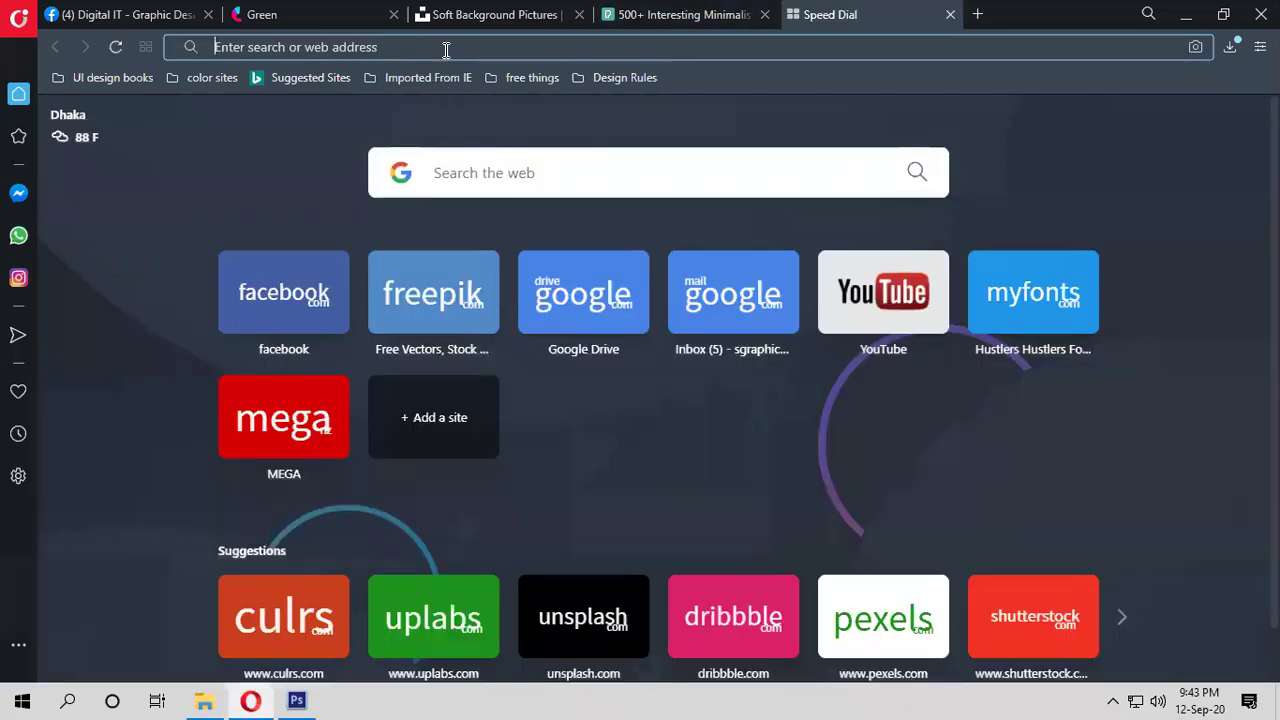
pyautogui.write('sara')
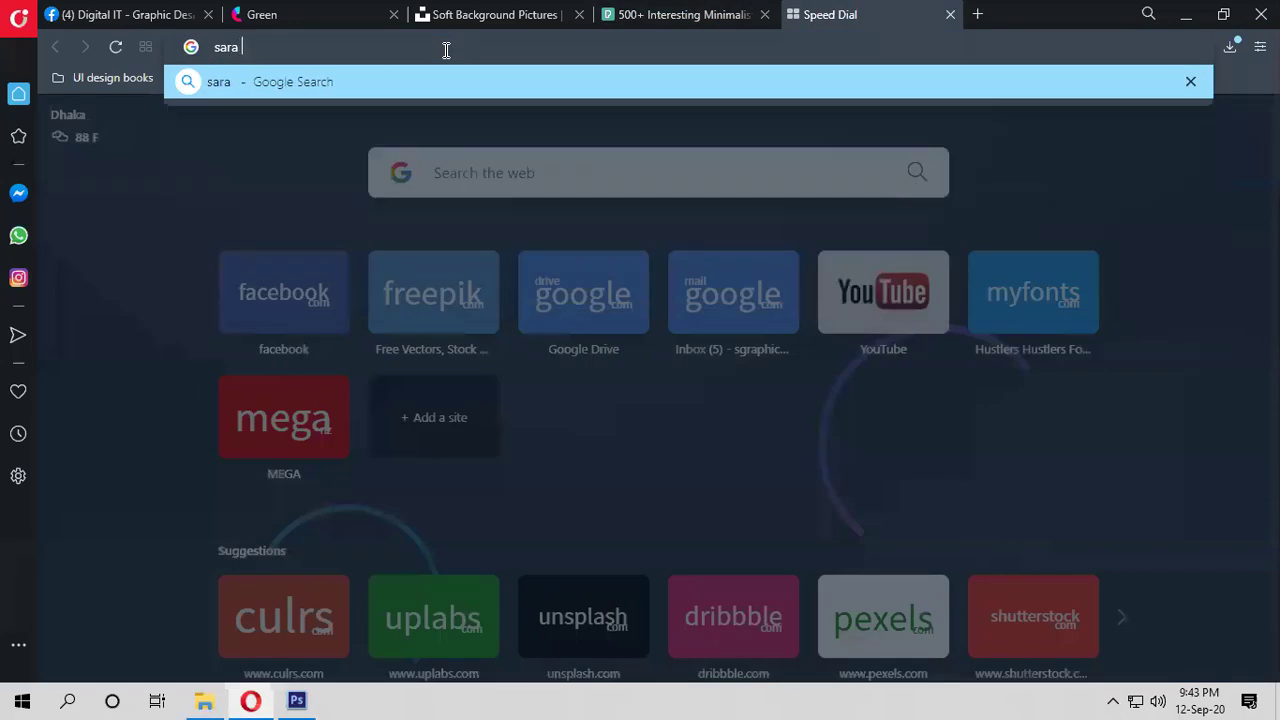
pyautogui.write(' bela bong')
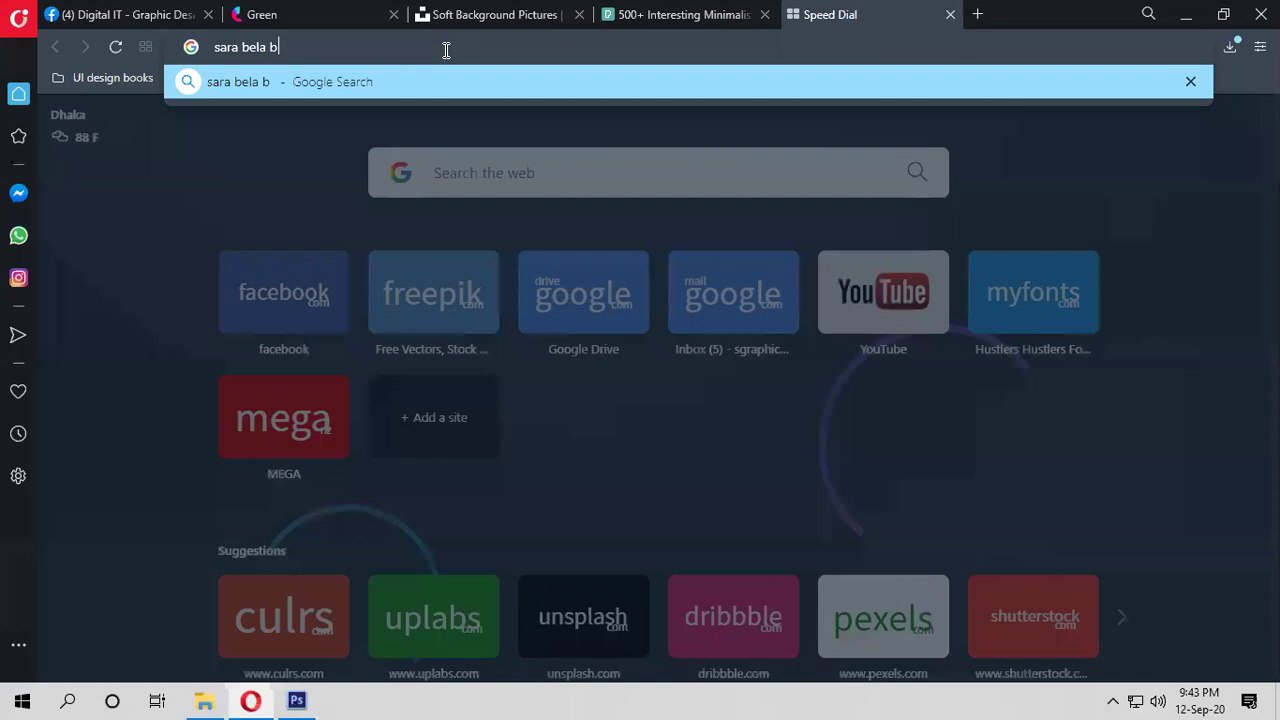
pyautogui.press('BackSpace')
pyautogui.write('dho janala')
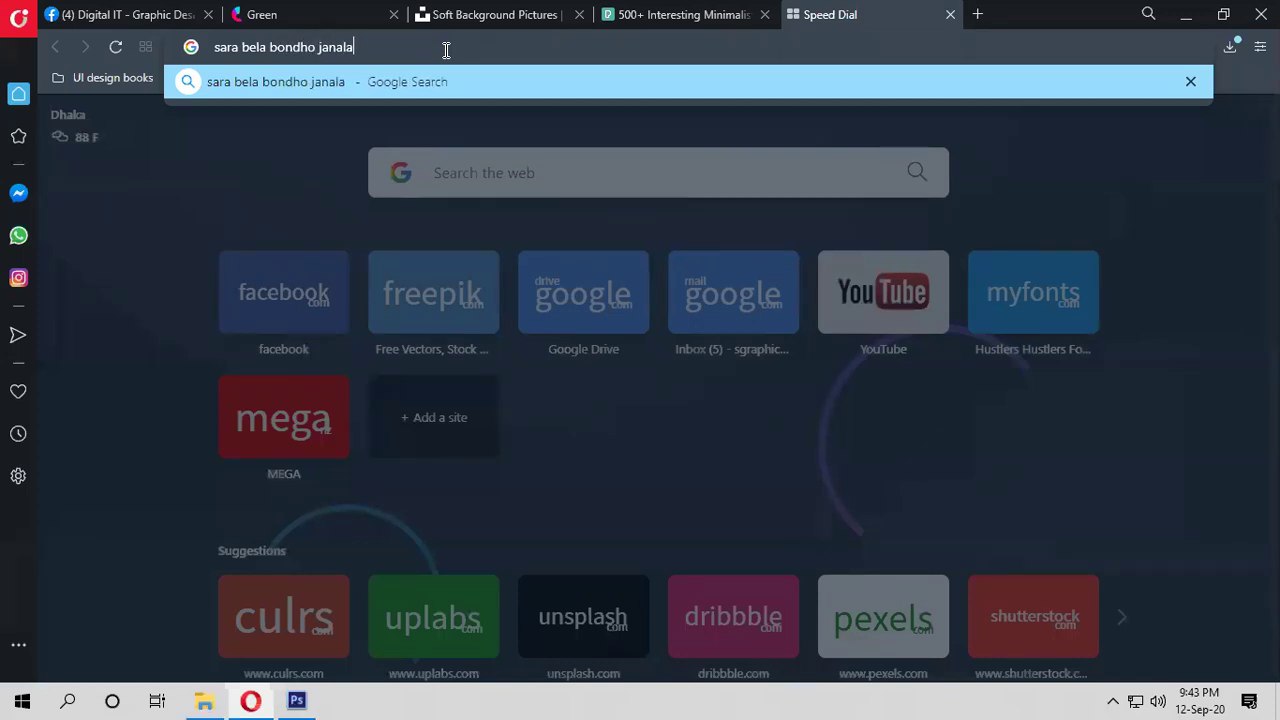
pyautogui.press('Return')
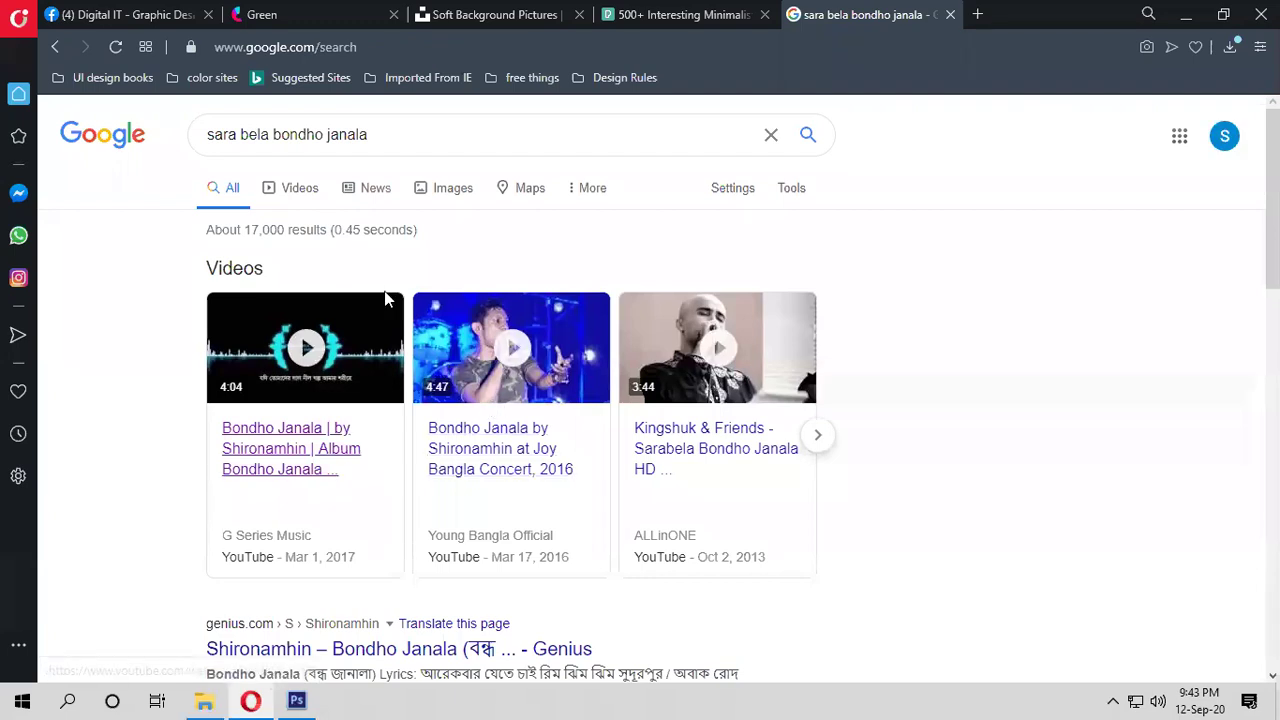
# Open the Genius lyrics page for Bondho Janala and copy the first five lines of the lyrics
pyautogui.scroll(-3, 554, 449)
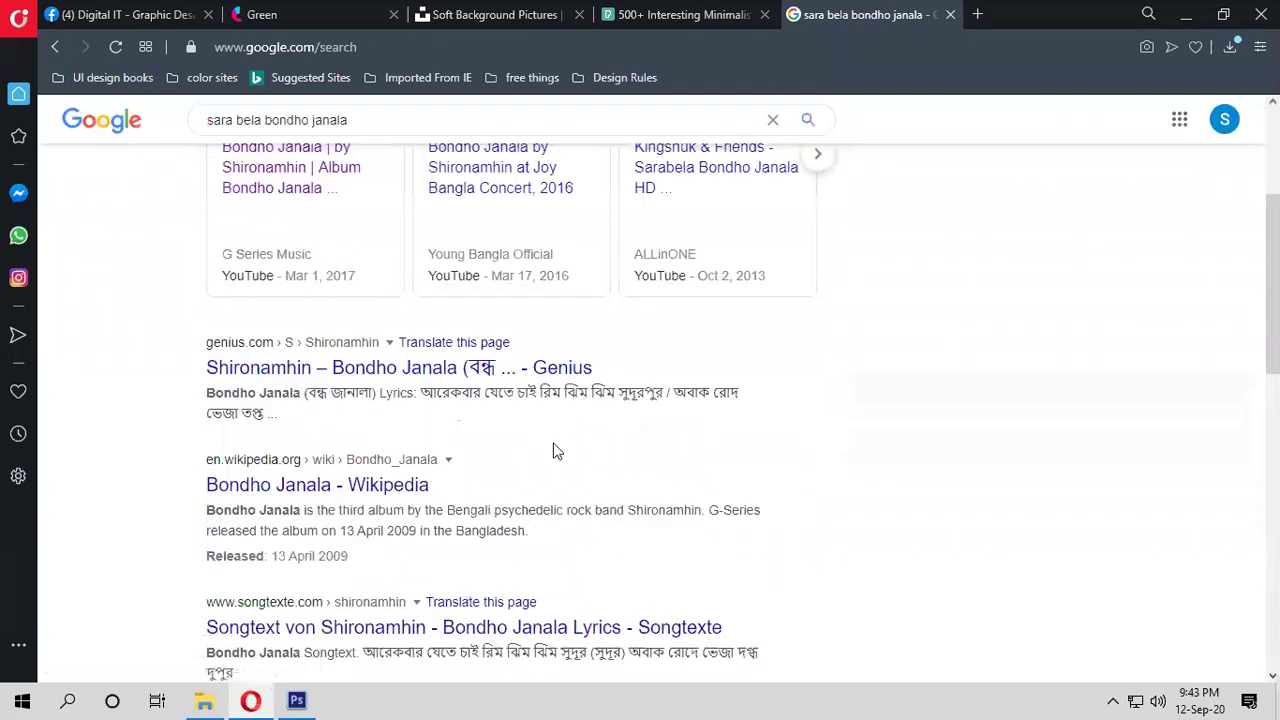
pyautogui.click(540, 370)
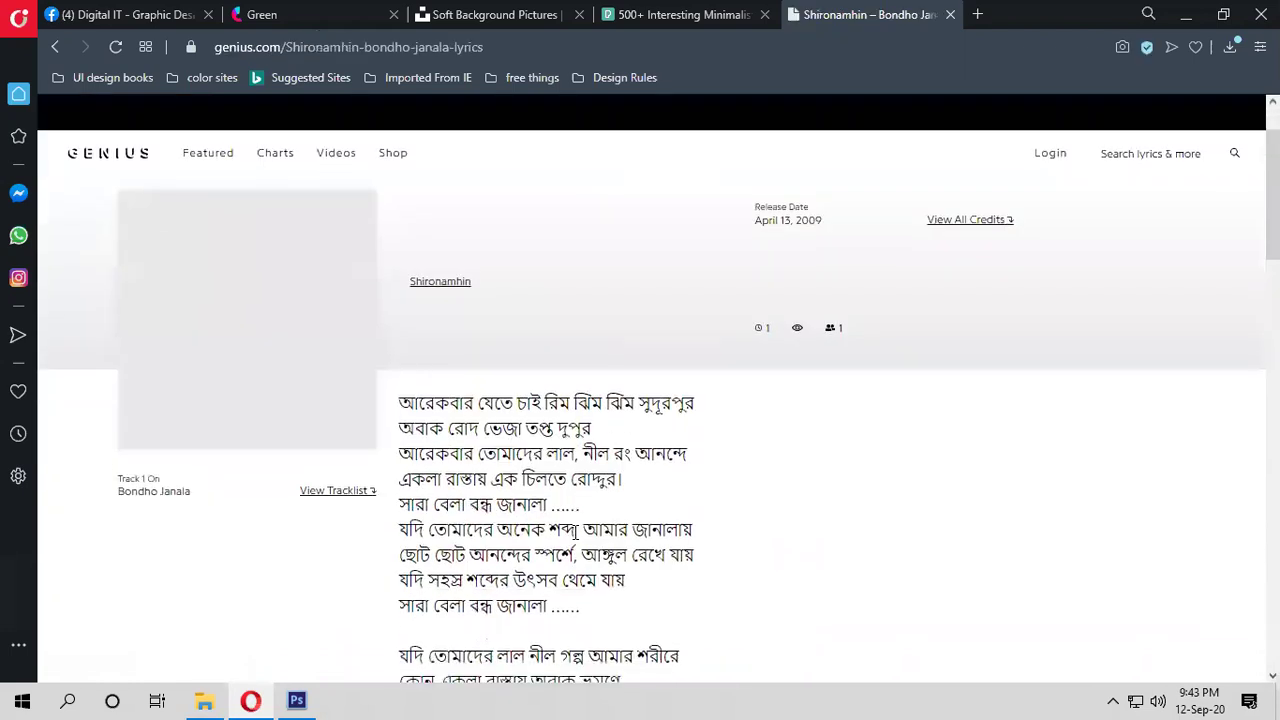
pyautogui.scroll(-4, 572, 535)
pyautogui.scroll(2, 575, 540)
pyautogui.scroll(2, 574, 535)
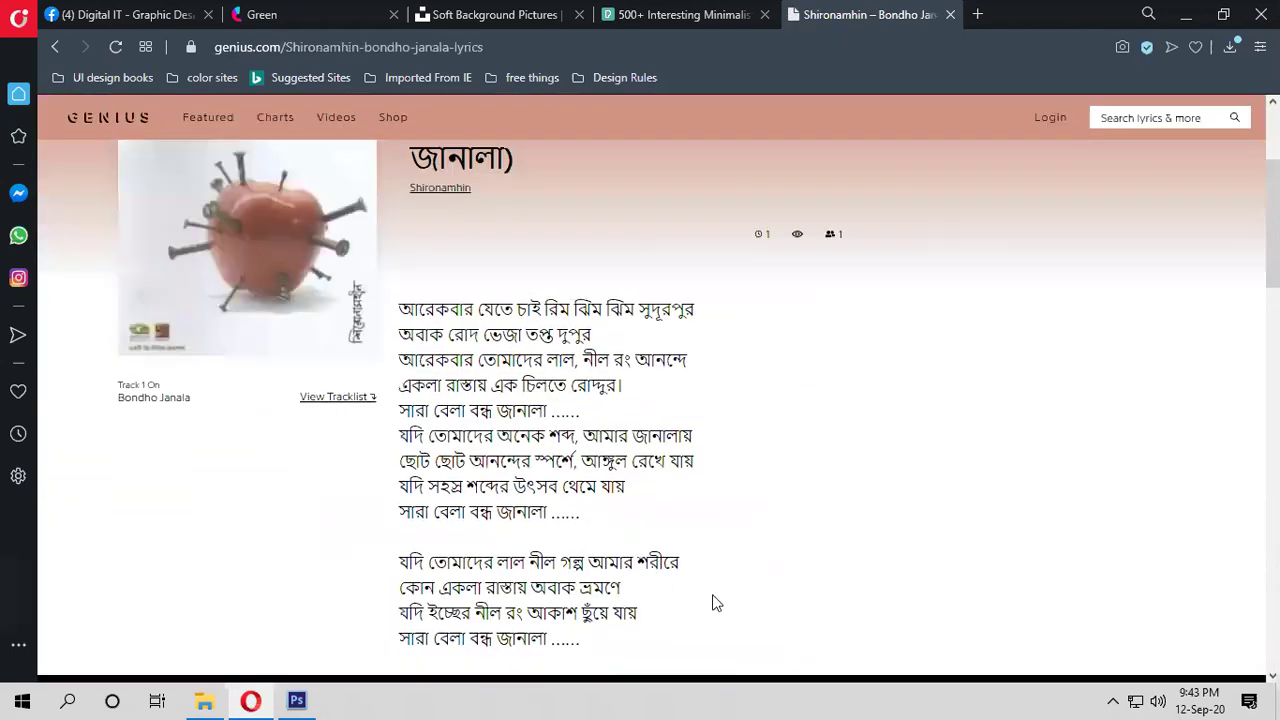
pyautogui.scroll(-1, 650, 591)
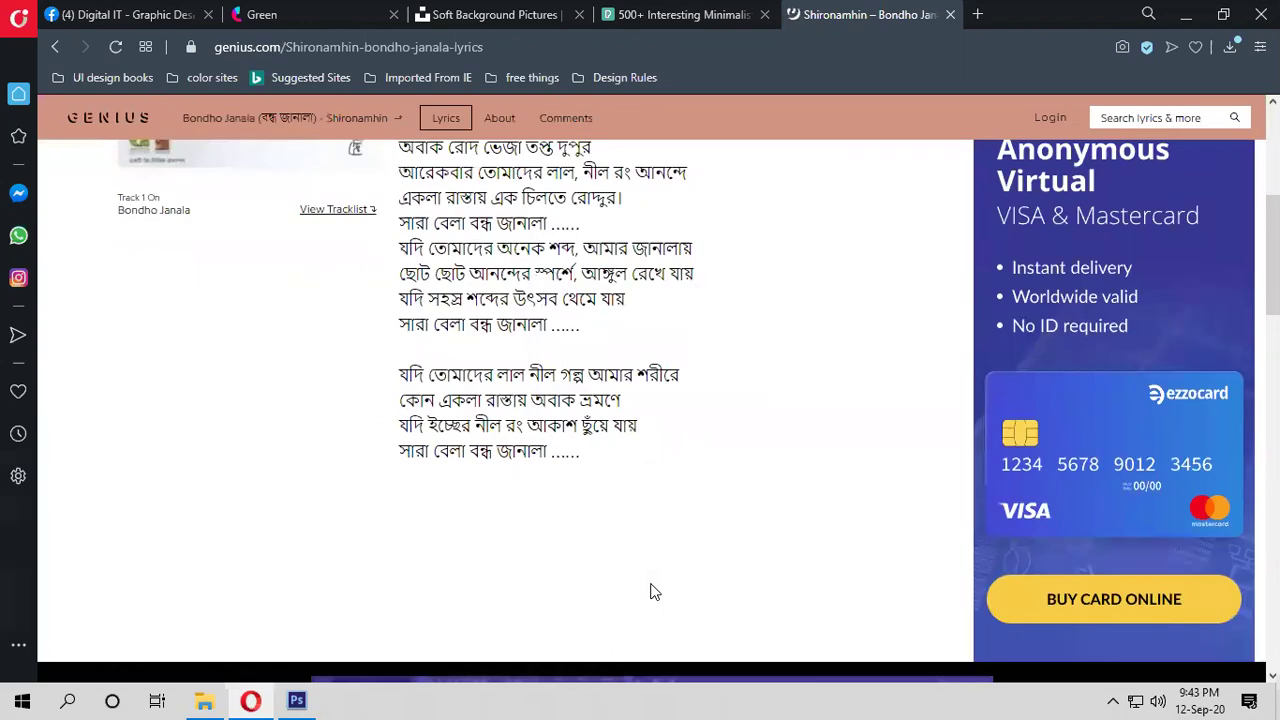
pyautogui.scroll(1, 624, 560)
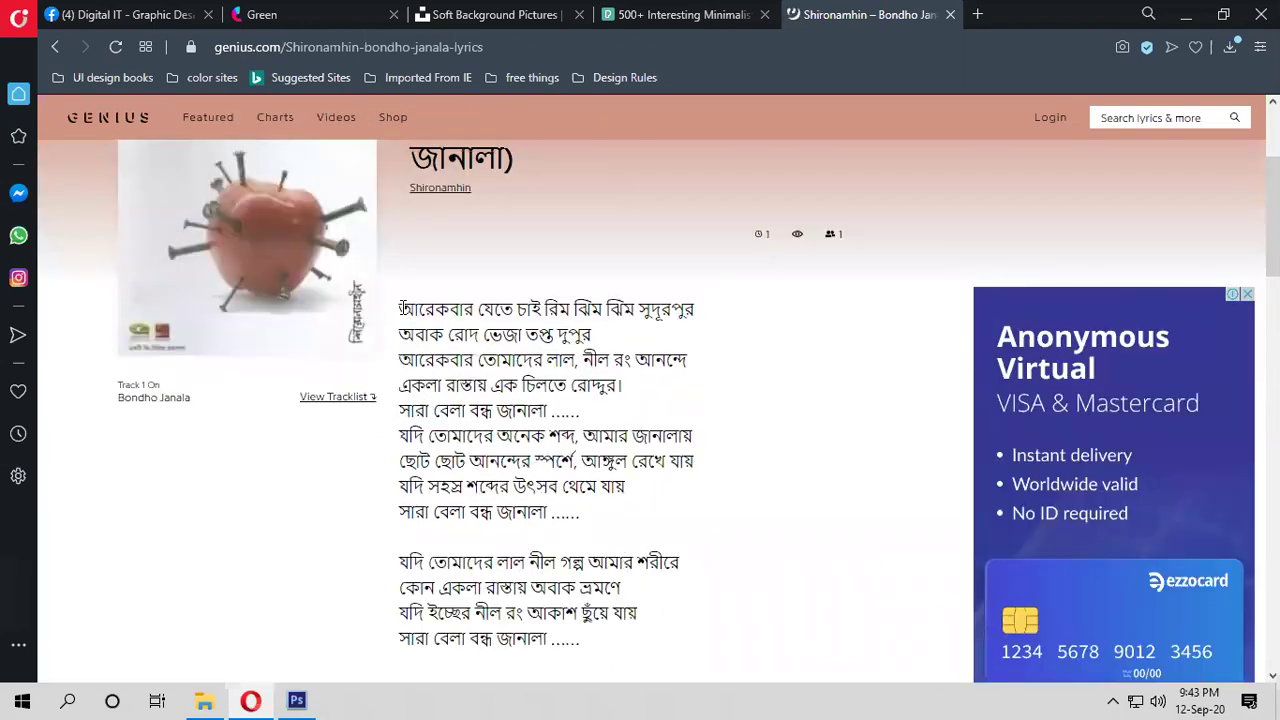
pyautogui.moveTo(400, 307); pyautogui.dragTo(584, 422)
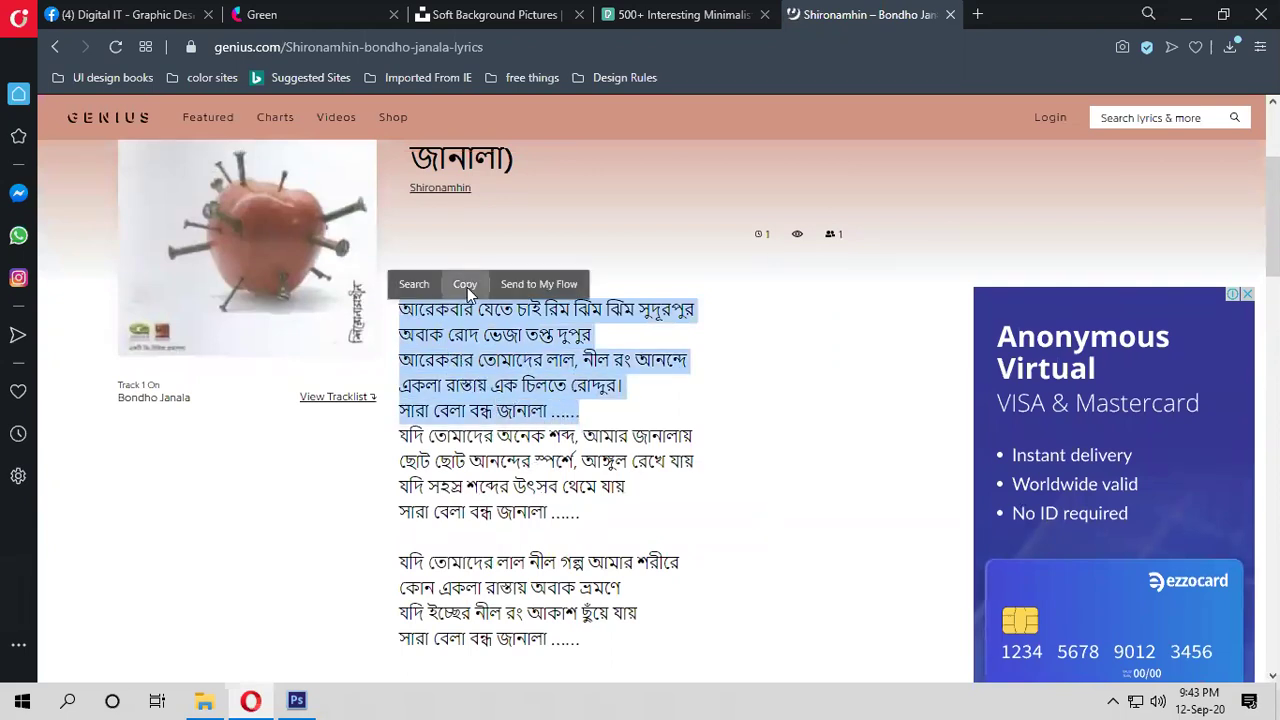
pyautogui.click(465, 285)
# Switch back to Photoshop and paste the copied lyrics as a new centred text layer below the window
pyautogui.click(296, 700)
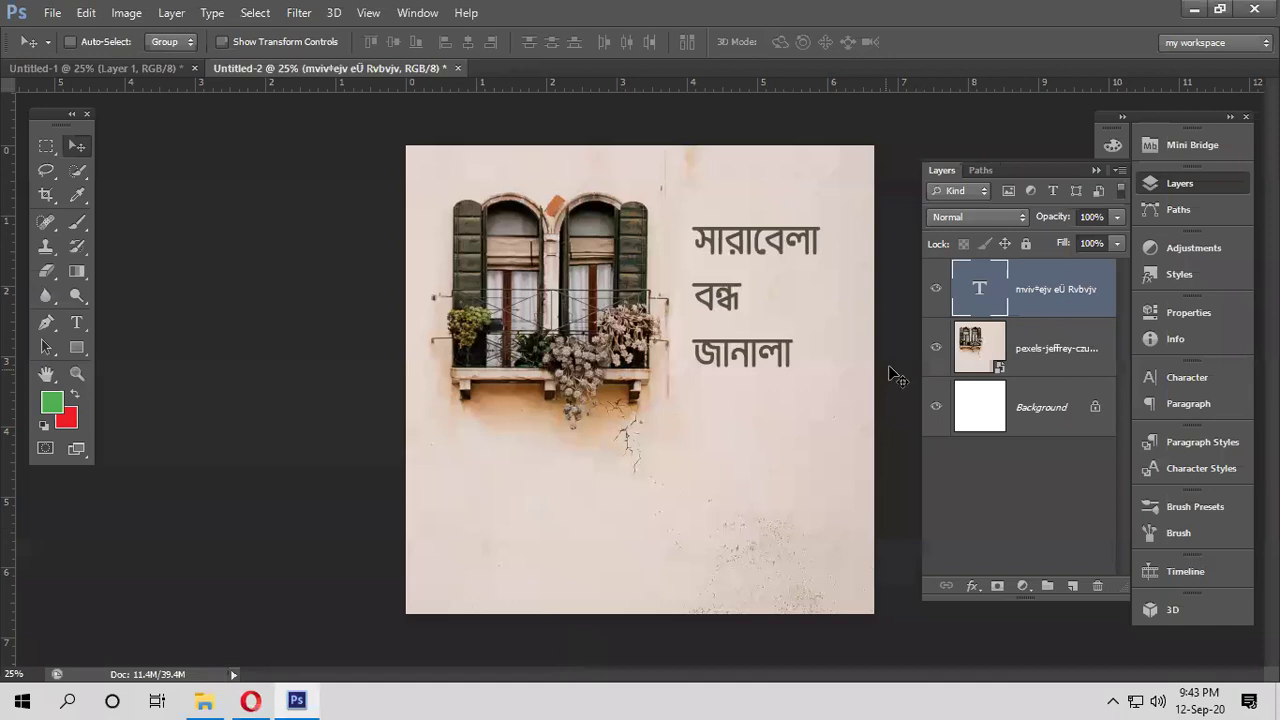
pyautogui.click(1069, 586)
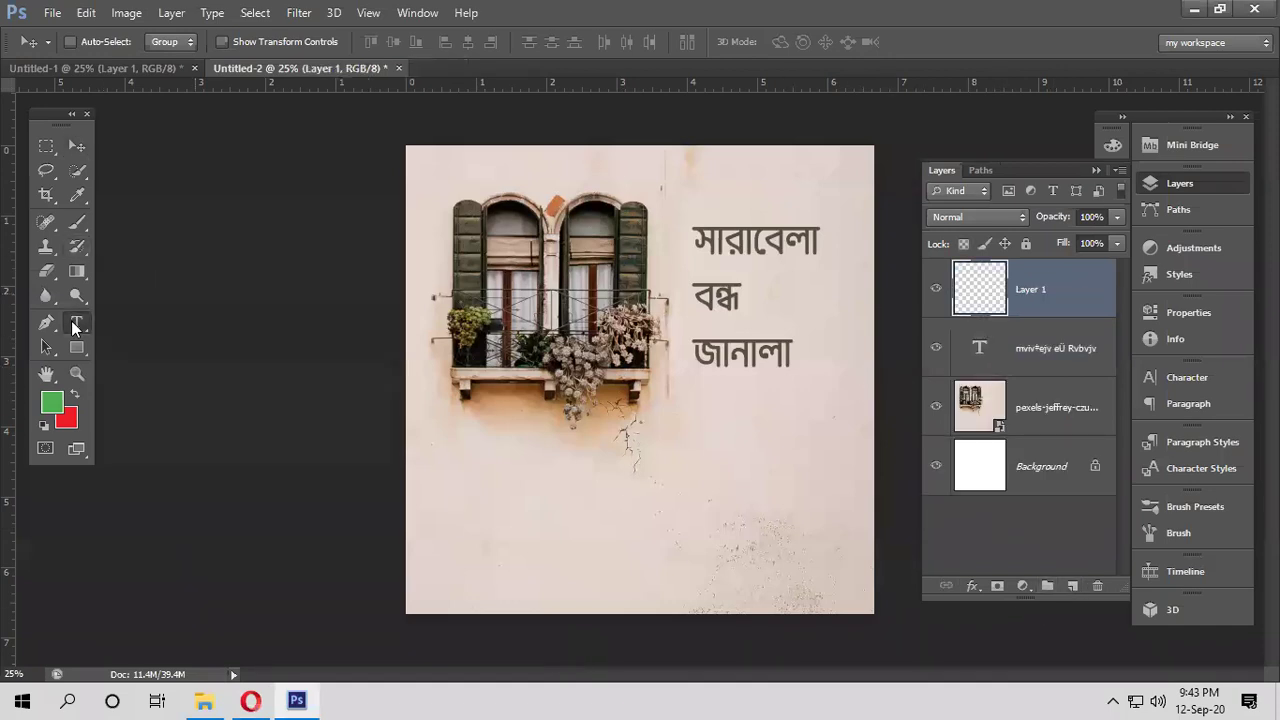
pyautogui.click(74, 324)
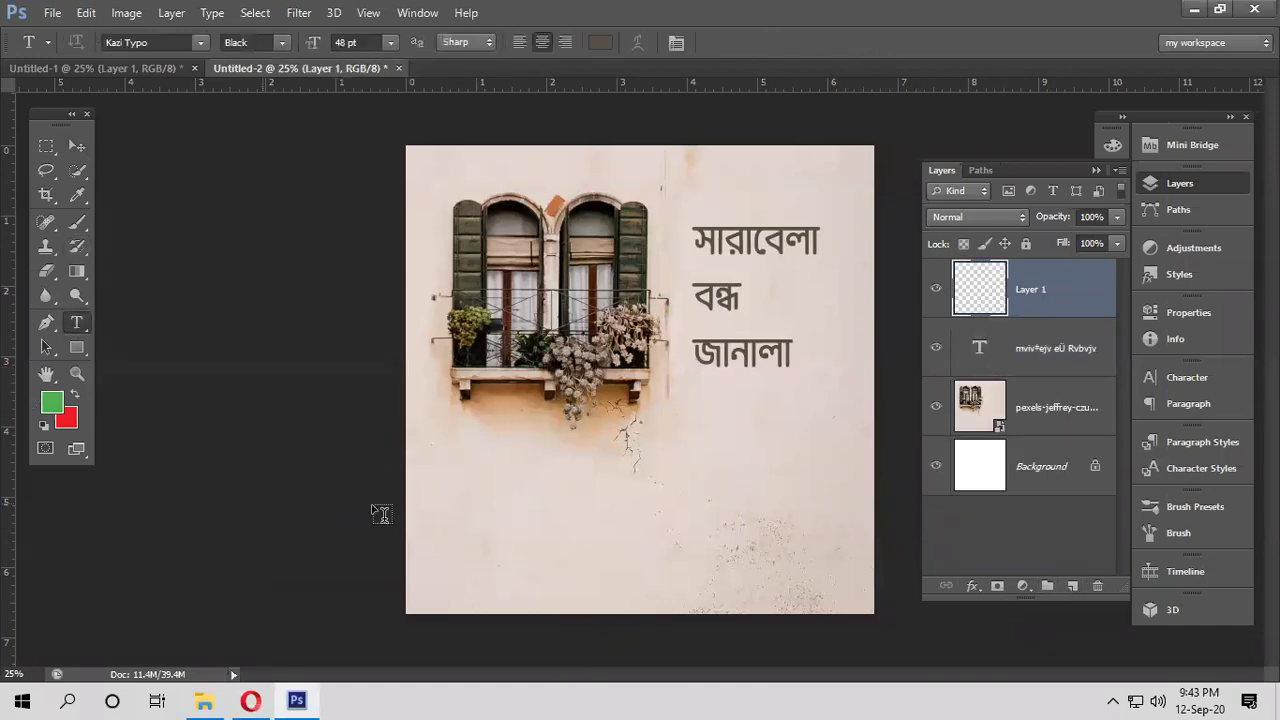
pyautogui.click(617, 481)
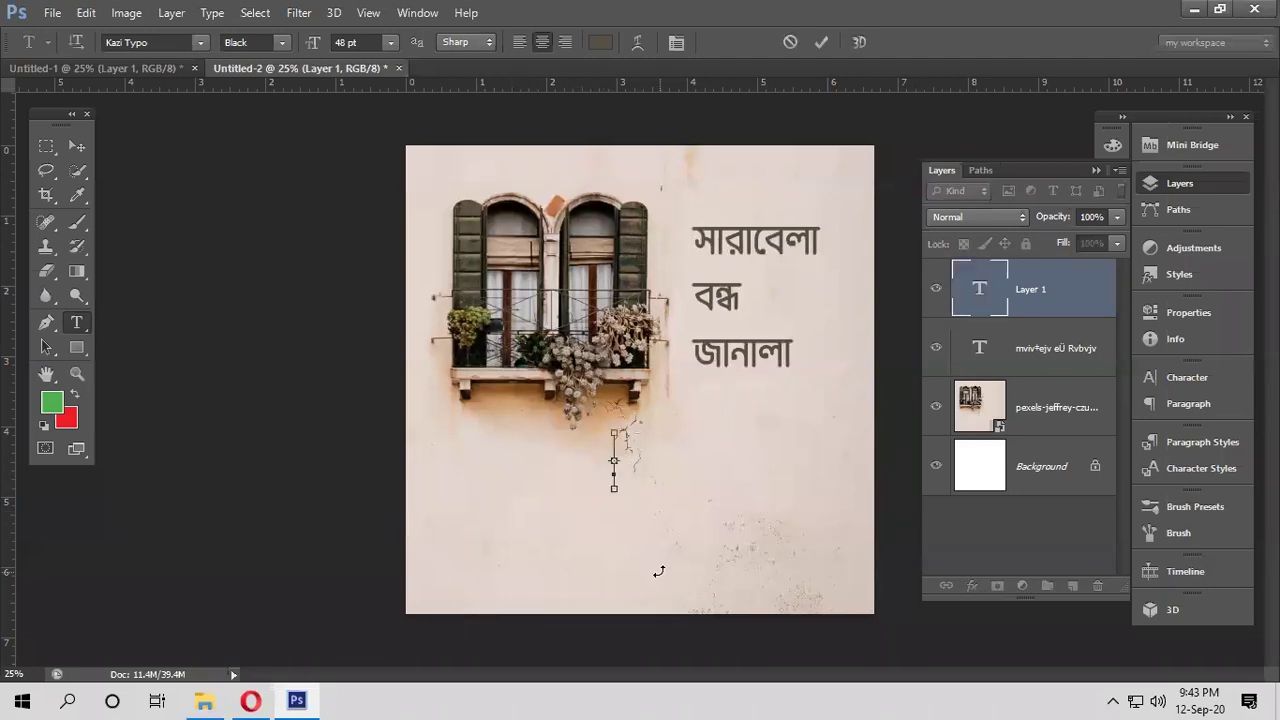
pyautogui.hotkey('ctrl', 'v')
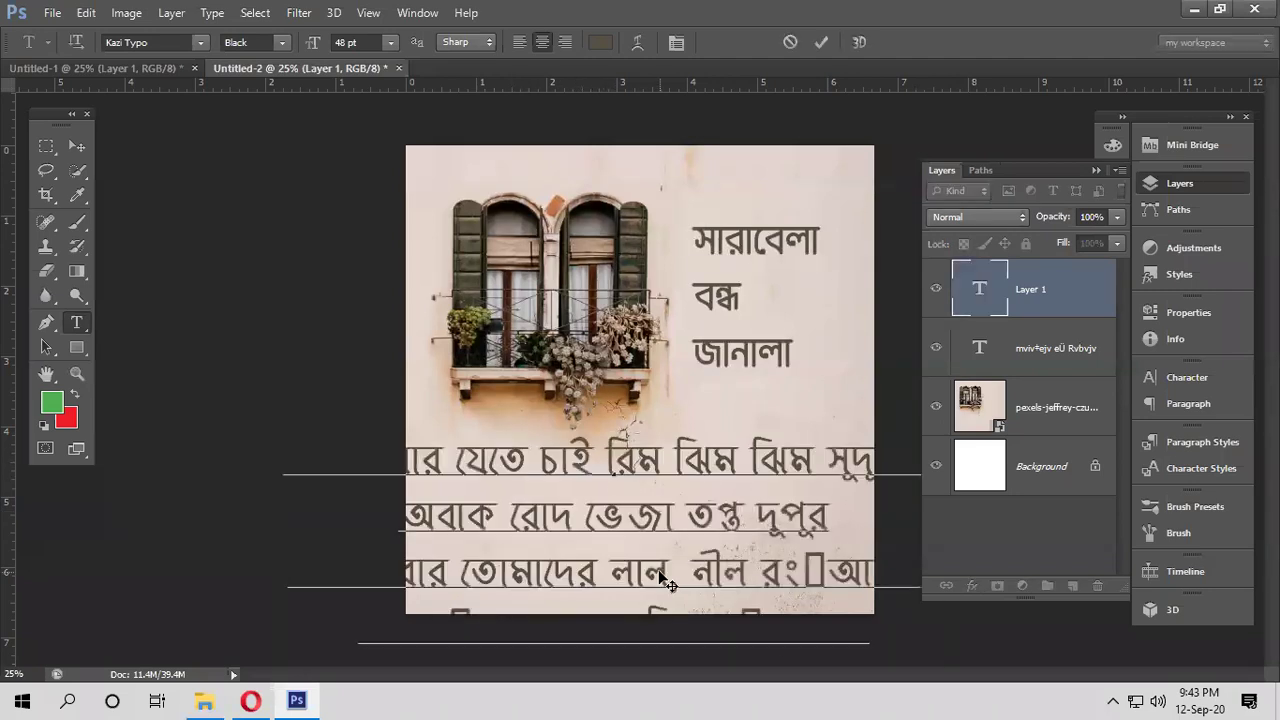
pyautogui.click(78, 147)
# Try the KhooaiMJ font on the pasted lyrics
pyautogui.hotkey('ctrl', '-')
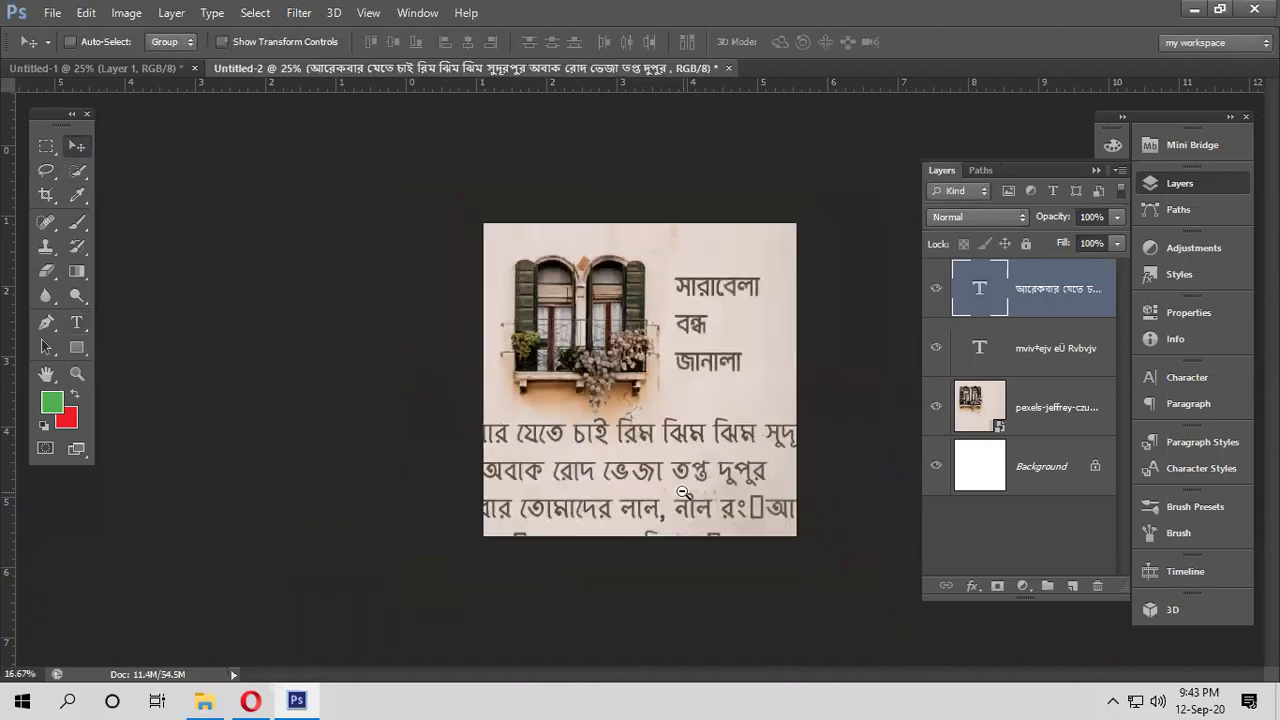
pyautogui.hotkey('ctrl', 't')
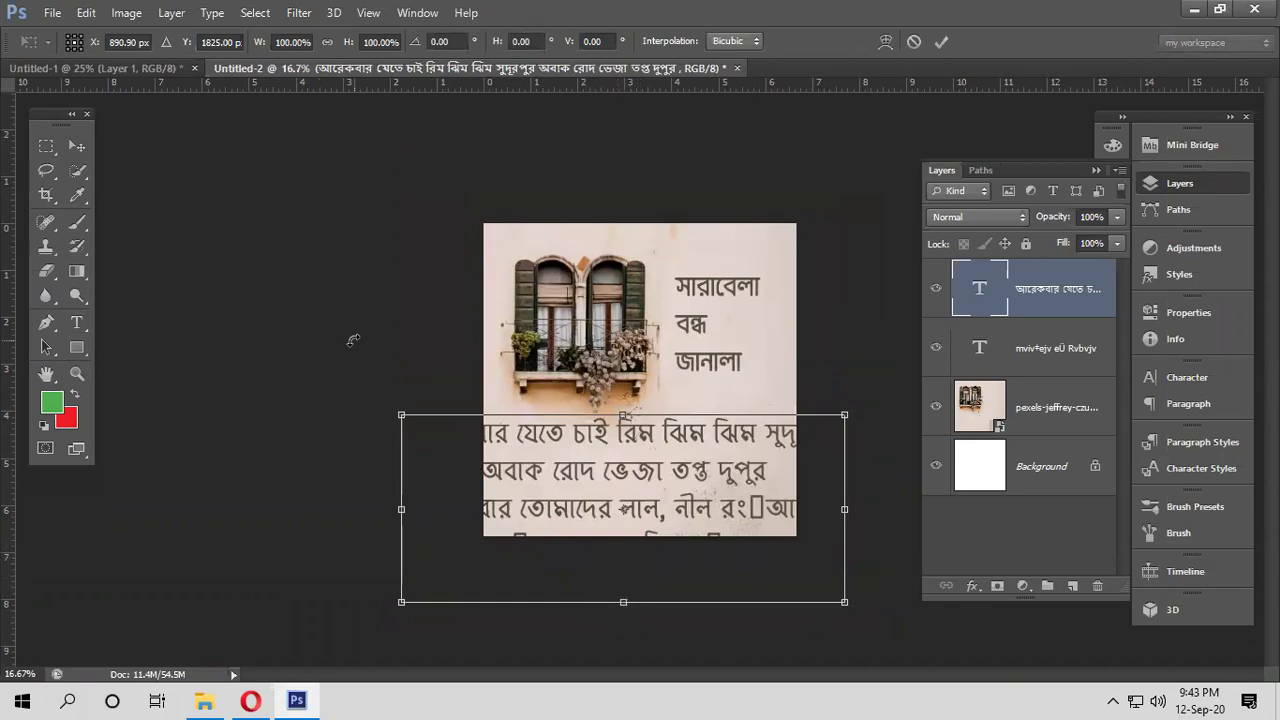
pyautogui.click(77, 322)
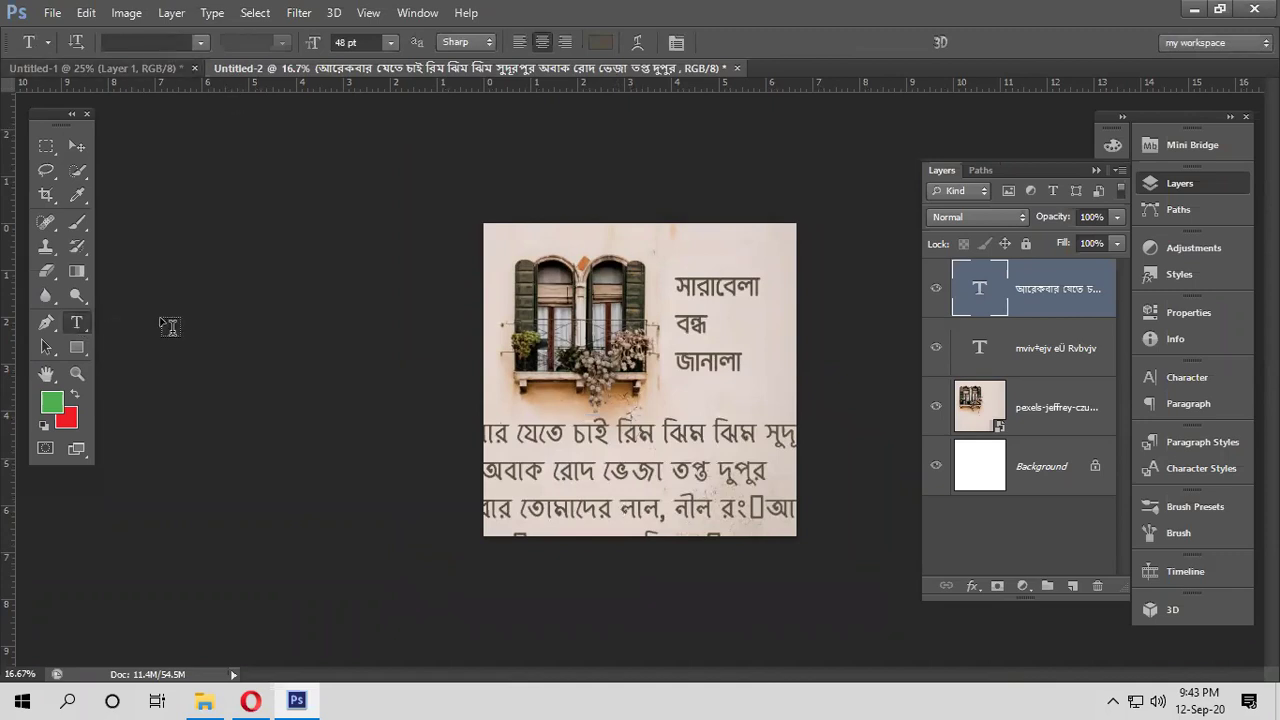
pyautogui.click(250, 700)
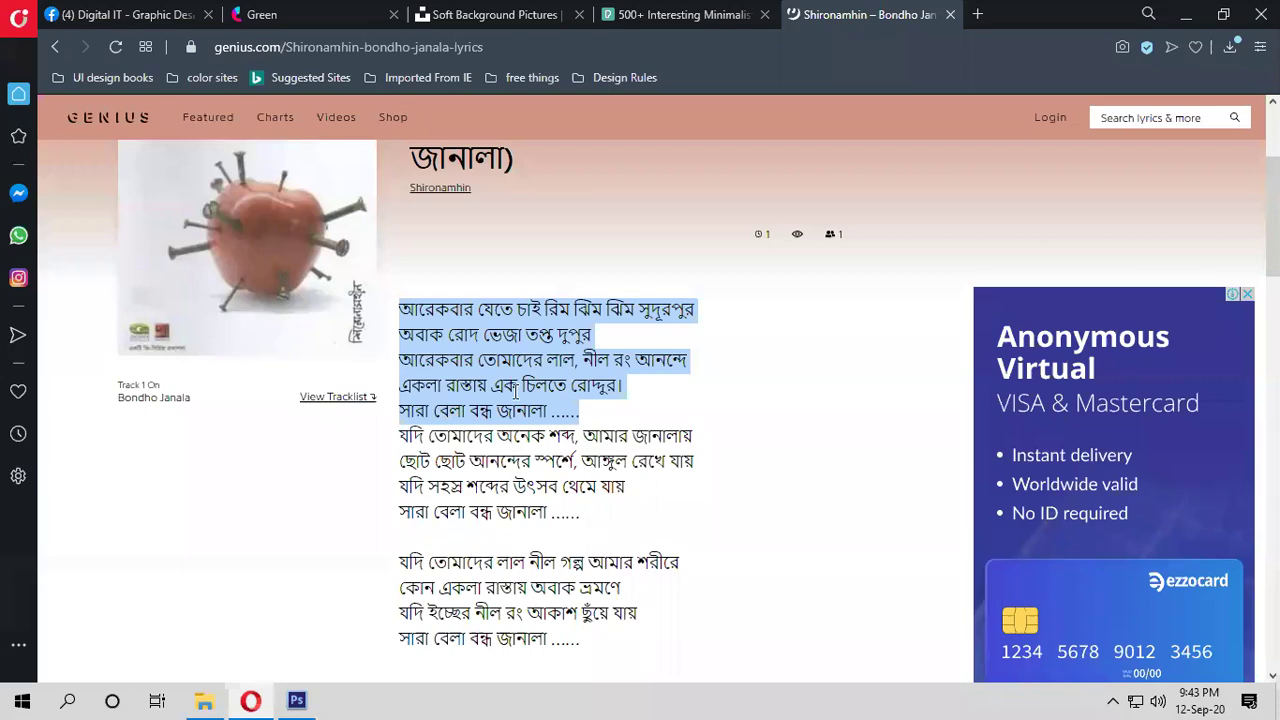
pyautogui.click(300, 700)
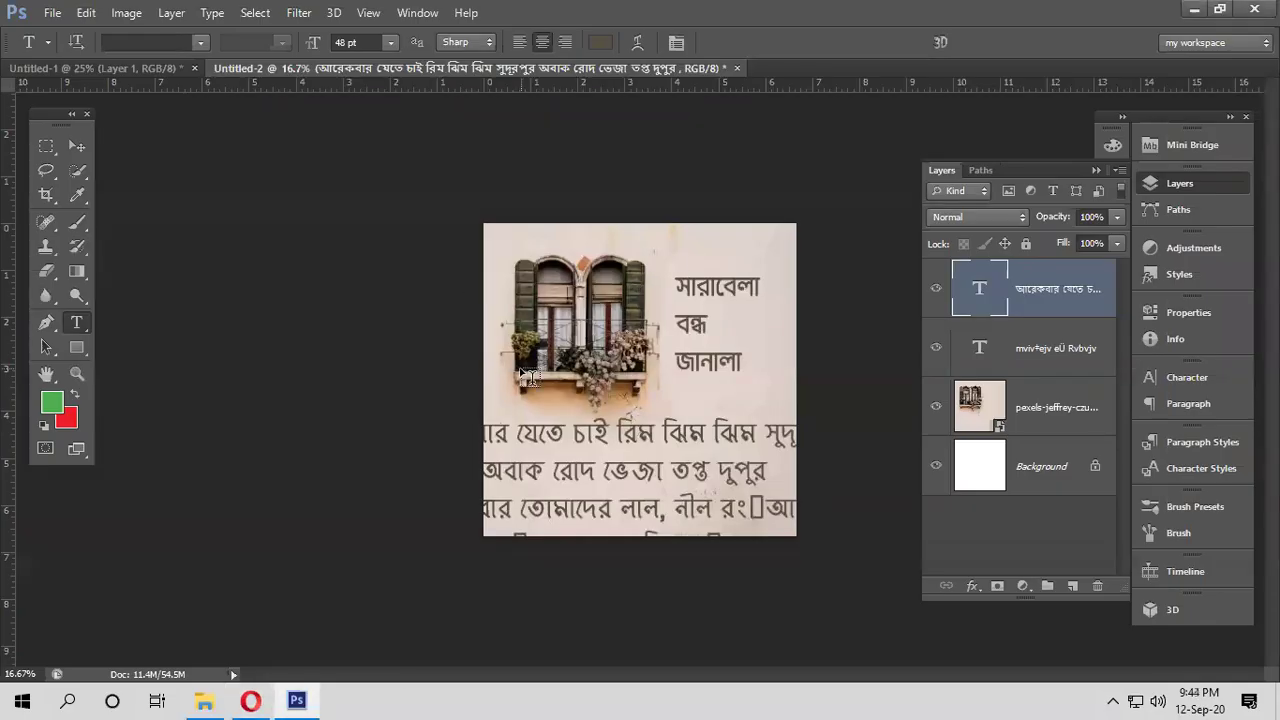
pyautogui.click(199, 42)
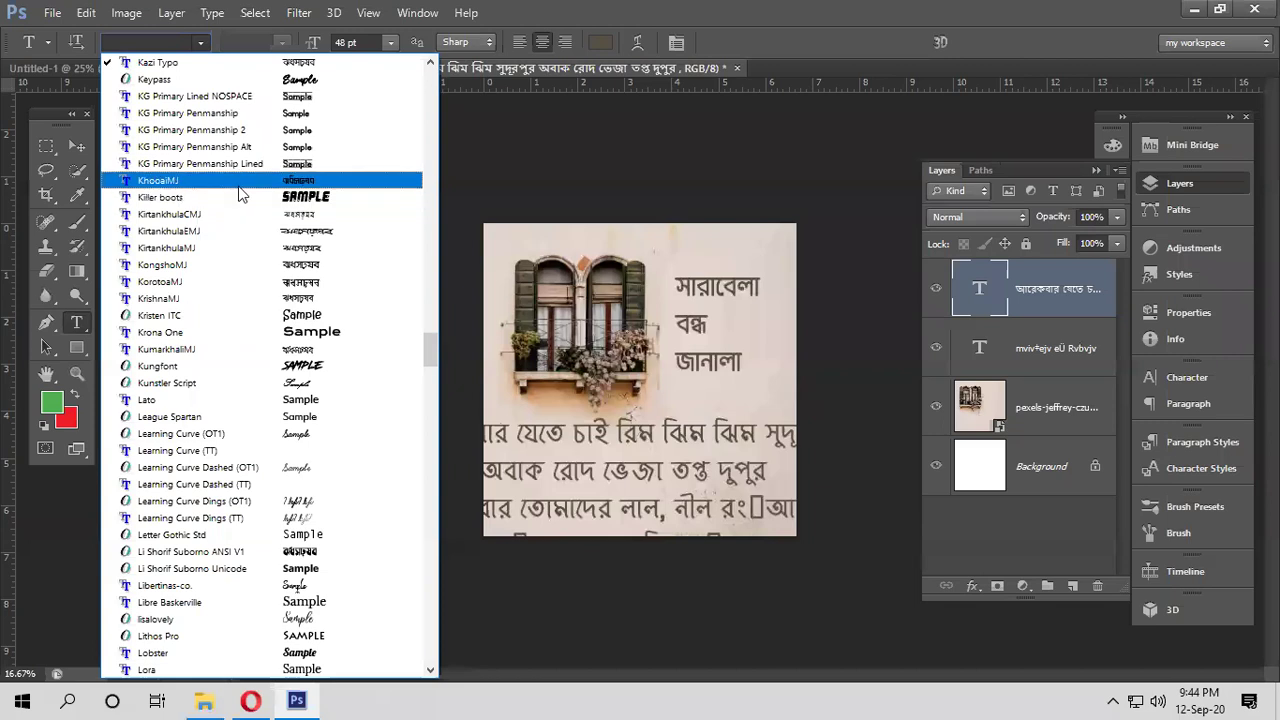
pyautogui.press('Escape')
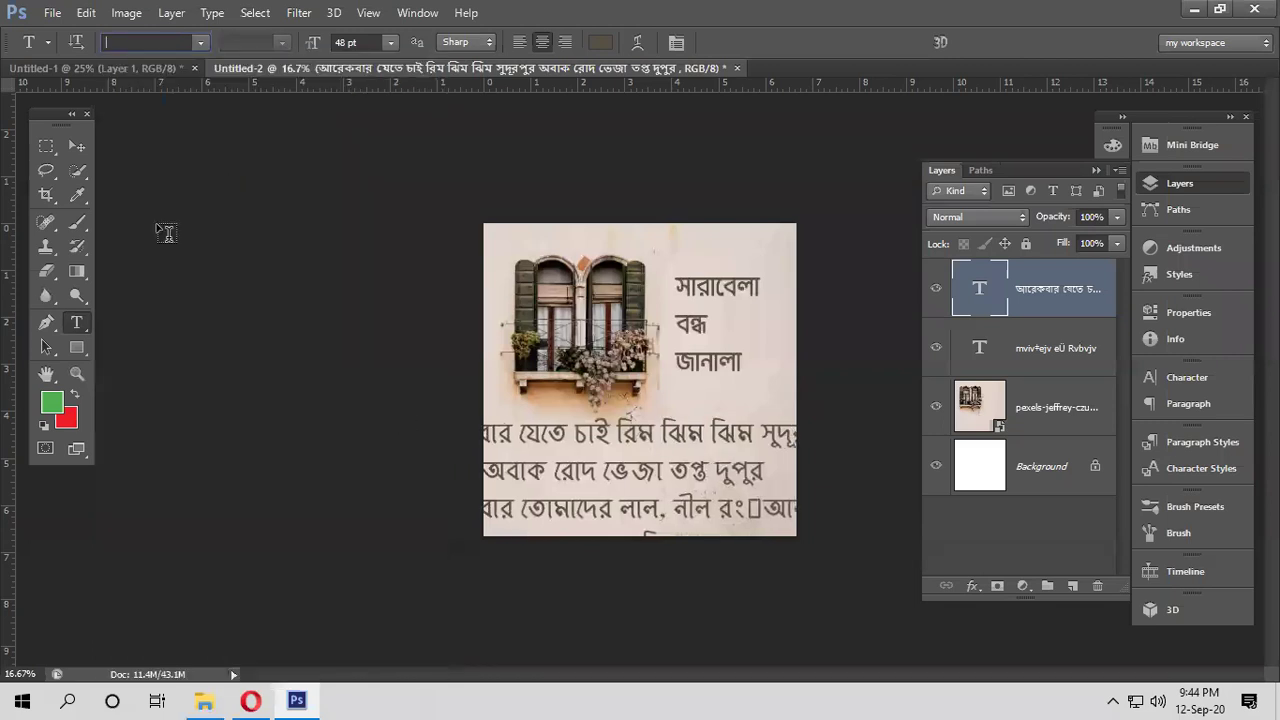
pyautogui.click(199, 42)
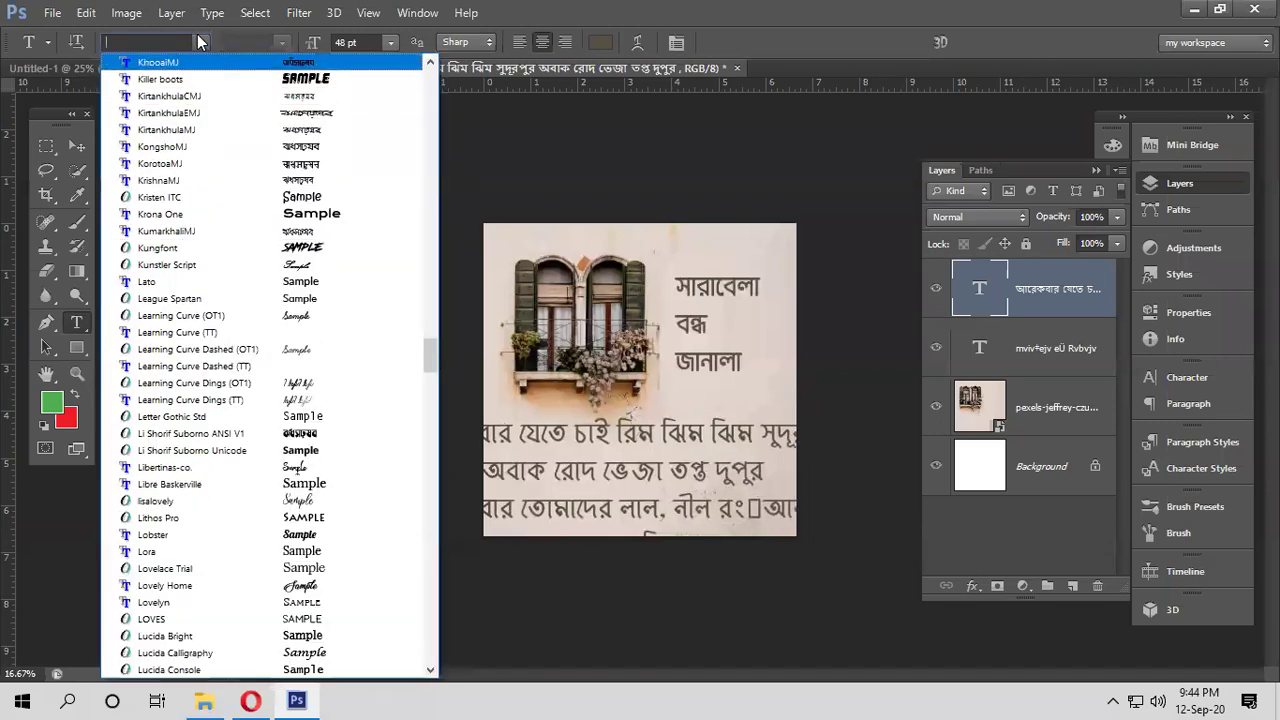
pyautogui.press('Escape')
# Scale the lyrics text to about 53.8% and move it up so all five lines fit on the canvas
pyautogui.click(77, 145)
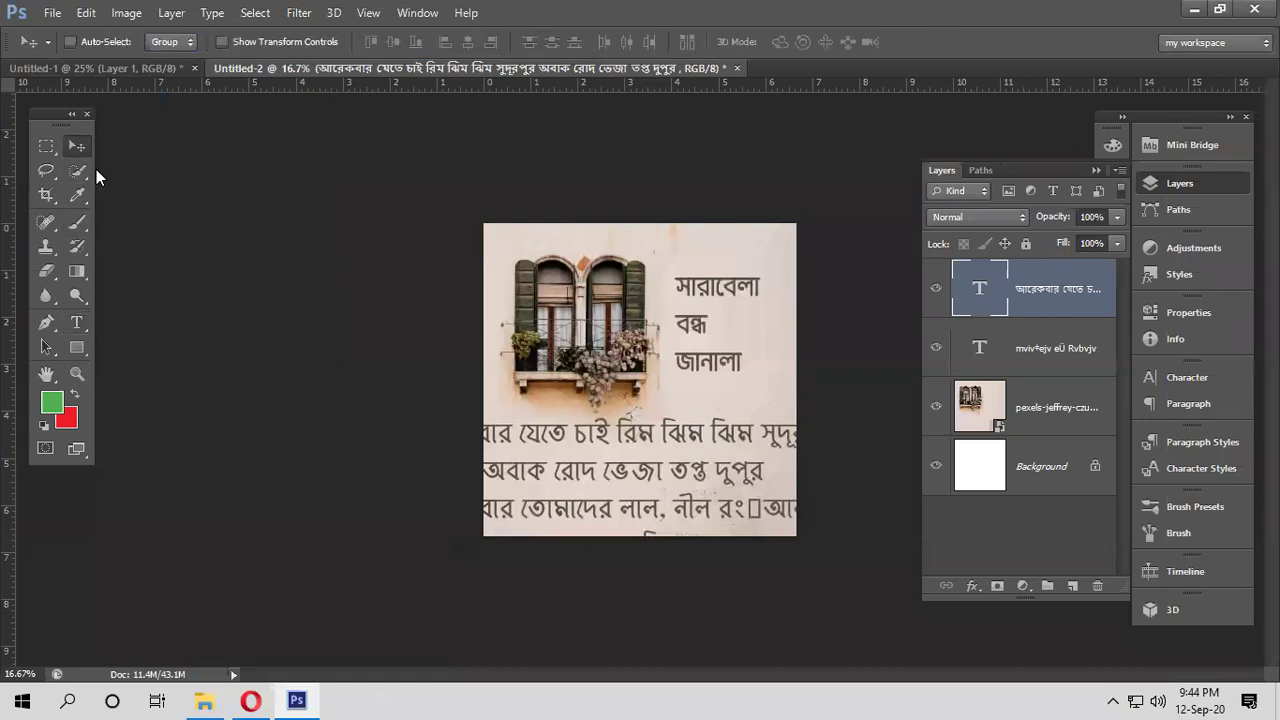
pyautogui.hotkey('ctrl', 't')
pyautogui.moveTo(623, 602); pyautogui.dragTo(623, 528)
pyautogui.hotkey('ctrl', 'z')
pyautogui.moveTo(841, 598); pyautogui.dragTo(645, 511)
pyautogui.moveTo(665, 432); pyautogui.dragTo(741, 386)
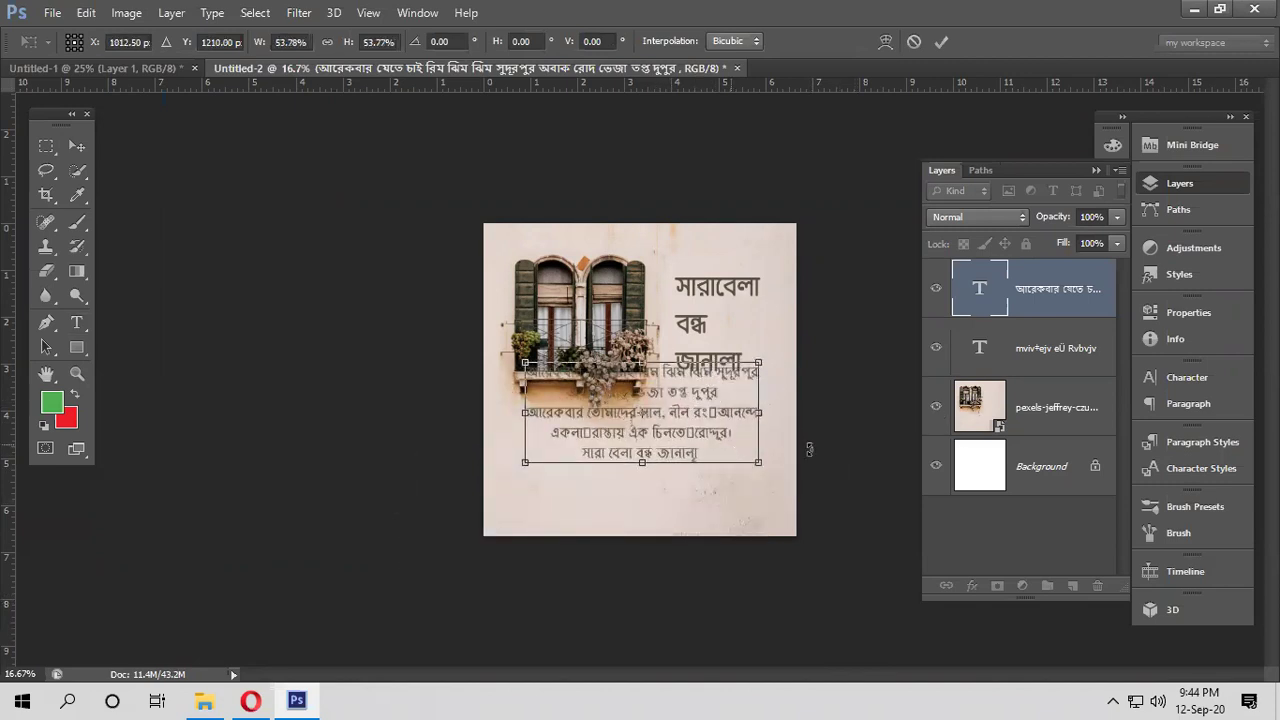
pyautogui.press('Return')
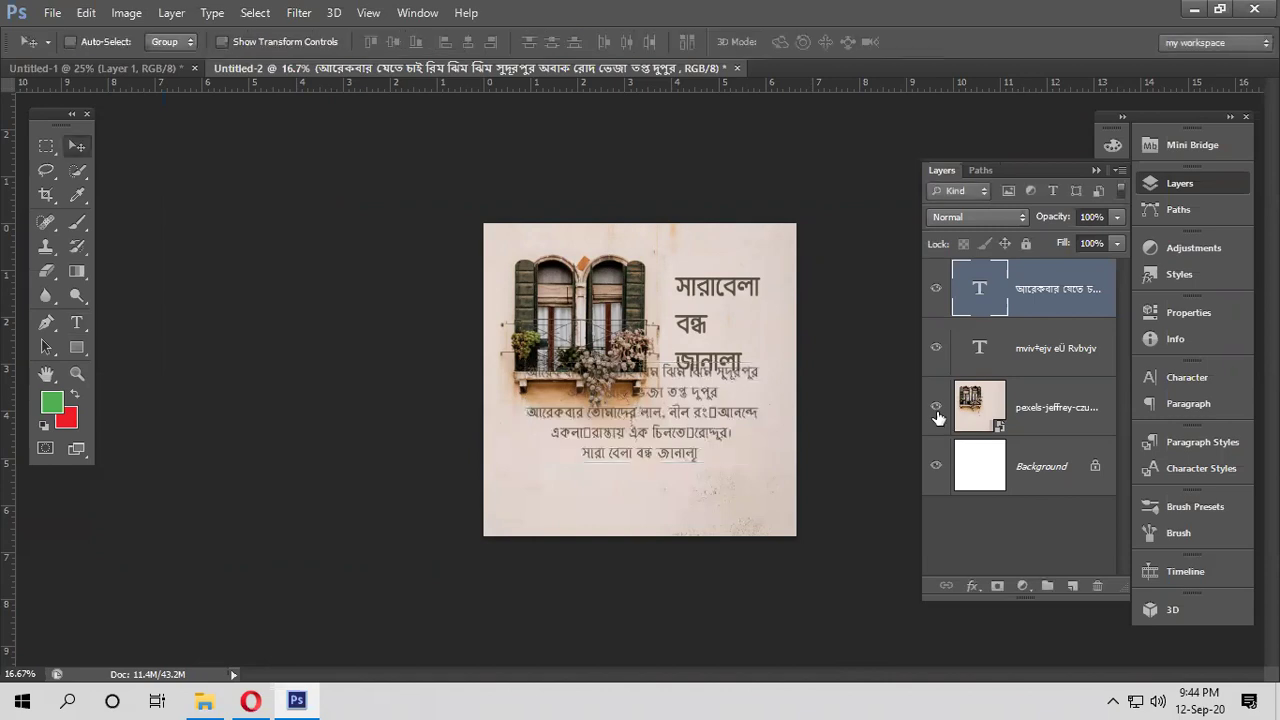
# Hide the window photo layer, shrink the lyrics text further and place it to the left of the three-line title
pyautogui.click(936, 410)
pyautogui.moveTo(688, 410); pyautogui.dragTo(650, 350)
pyautogui.hotkey('ctrl', '+')
pyautogui.hotkey('ctrl', 't')
pyautogui.moveTo(750, 347); pyautogui.dragTo(641, 298)
pyautogui.press('Return')
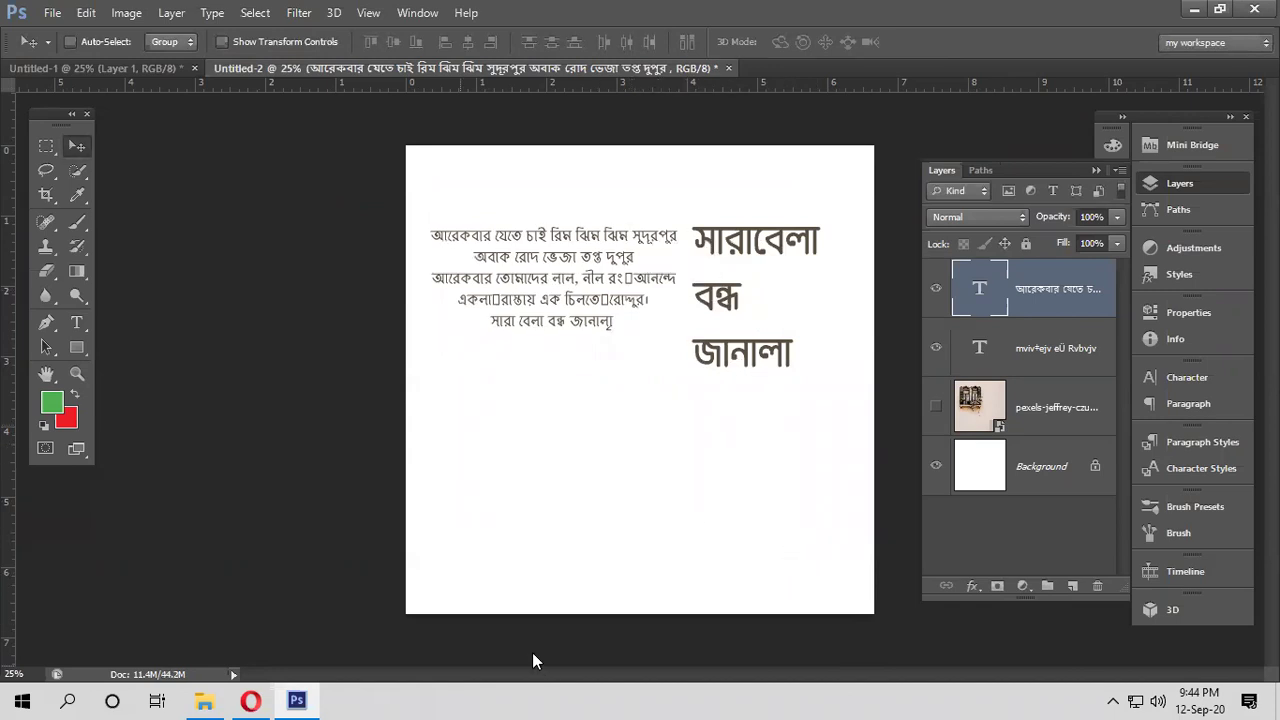
# Switch to the Opera browser, search the web for "converter bijoy to unicode" in a new tab and open the bsbk.portal.gov.bd Bangla Converter
pyautogui.click(250, 700)
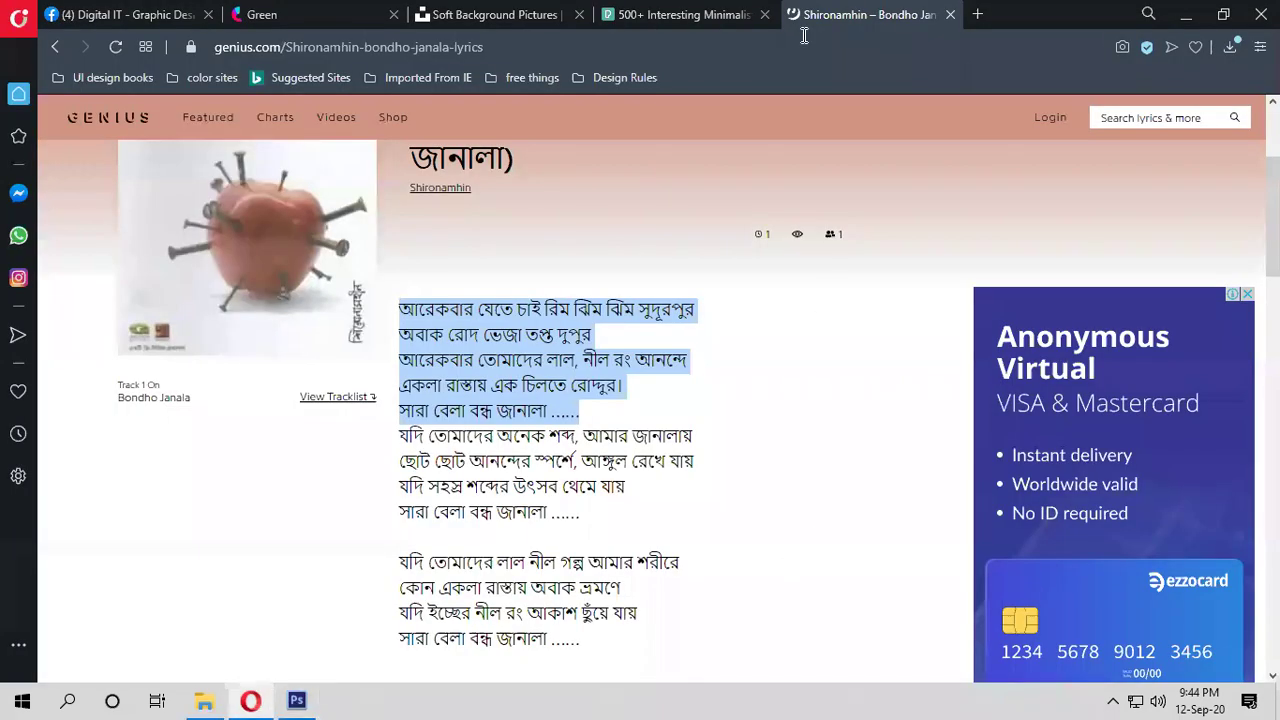
pyautogui.hotkey('ctrl', 't')
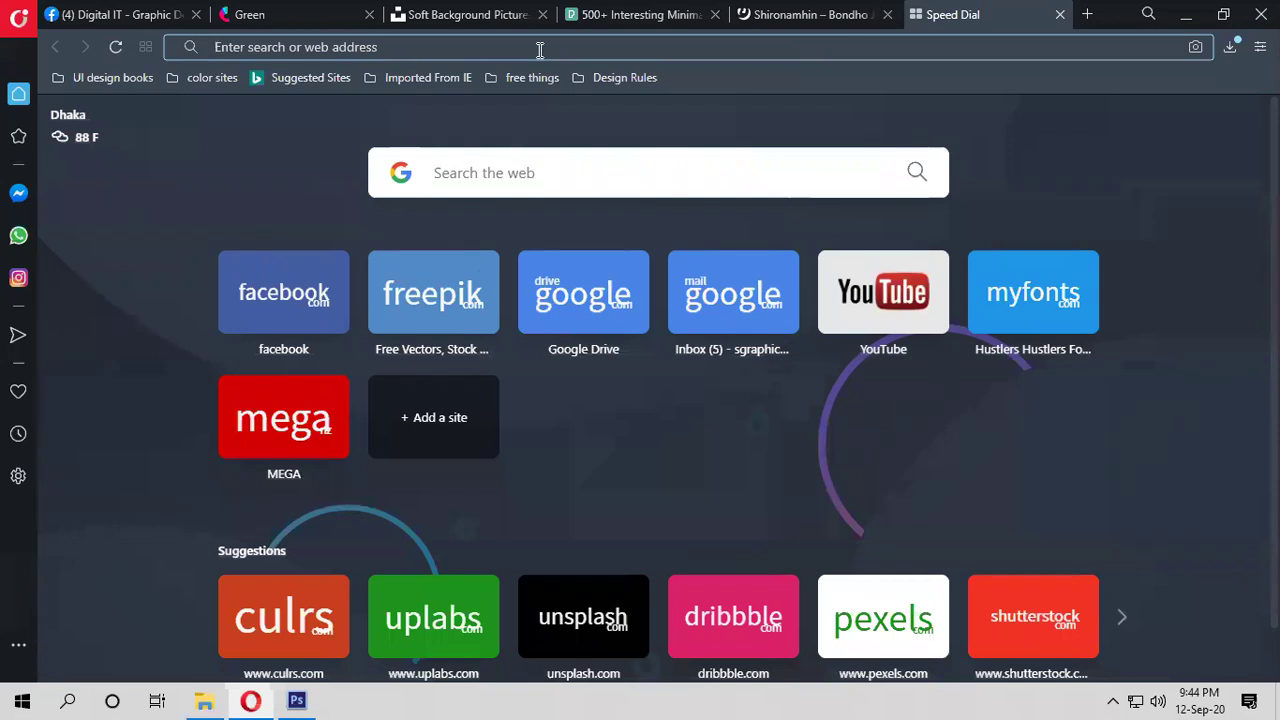
pyautogui.write('co')
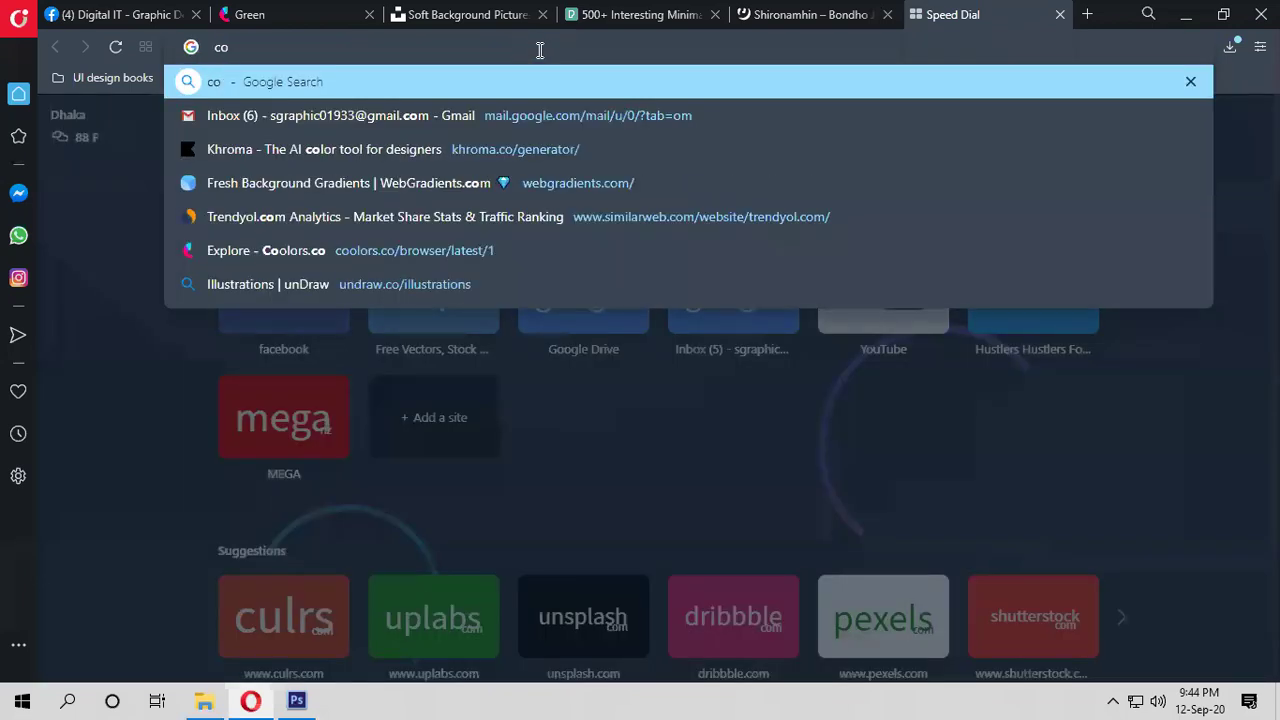
pyautogui.write('ver')
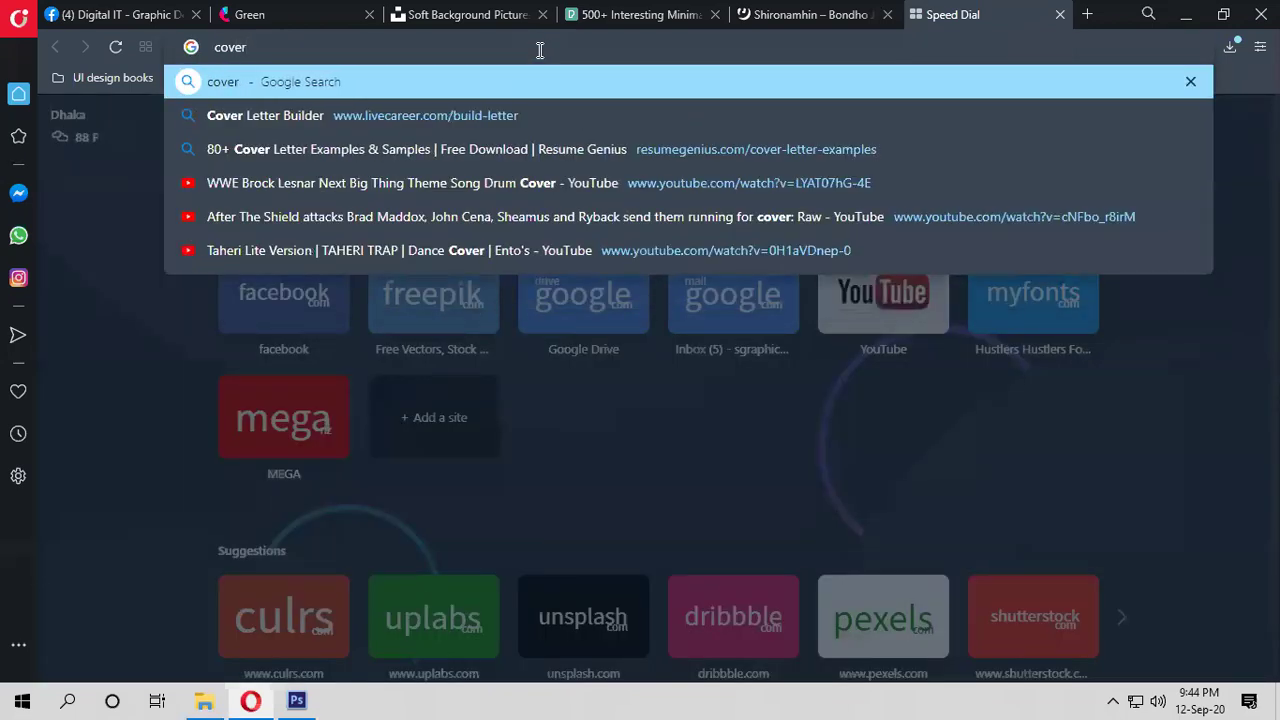
pyautogui.write('ter')
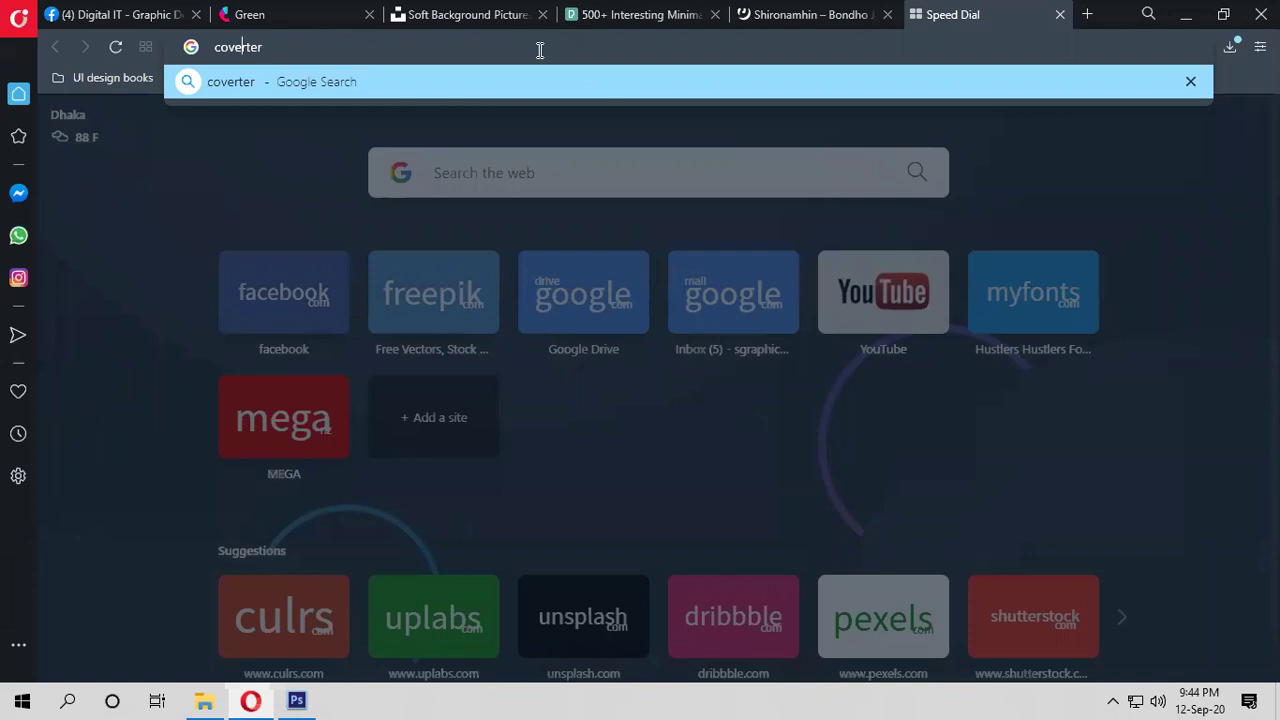
pyautogui.write('n')
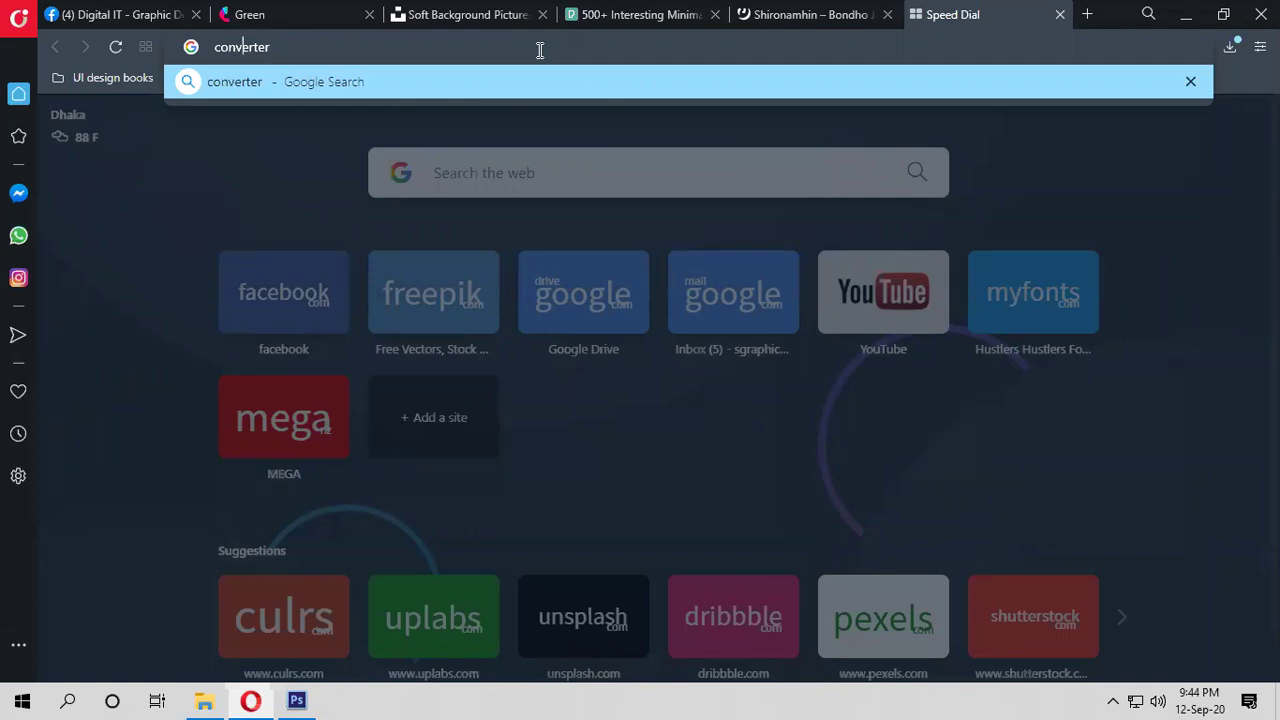
pyautogui.write(' bijoy t')
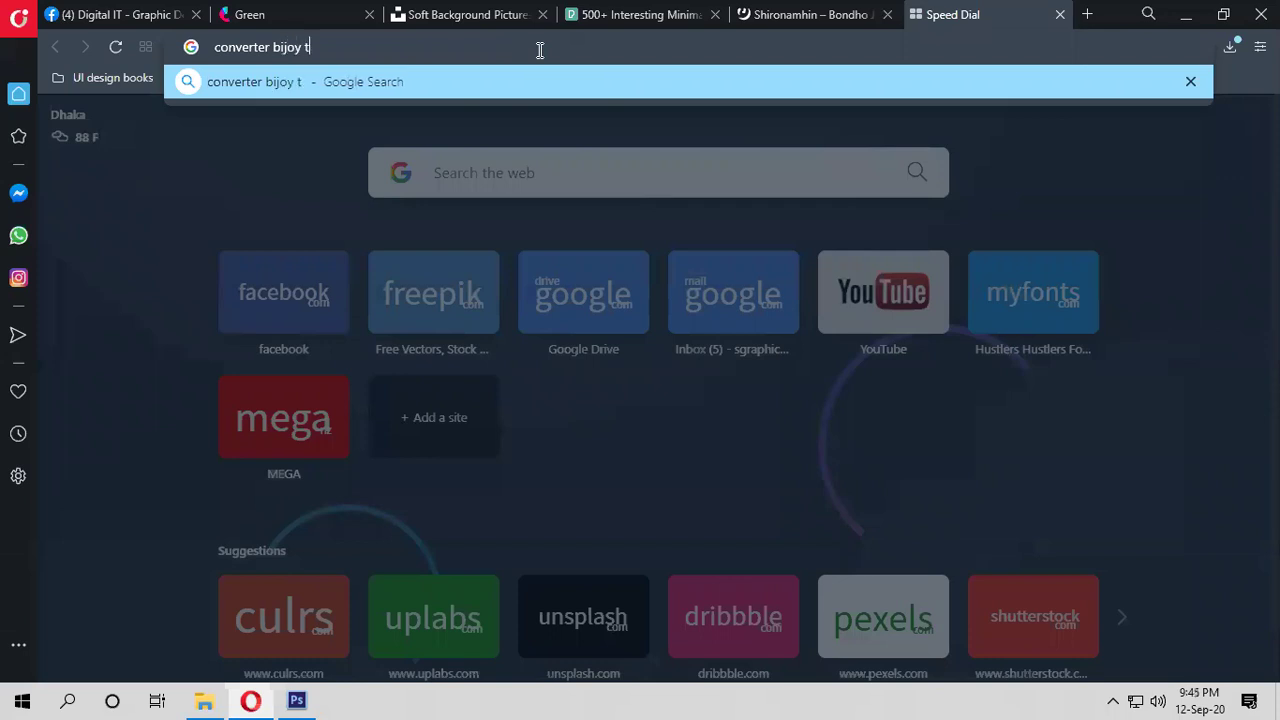
pyautogui.write('o unicode')
pyautogui.press('Return')
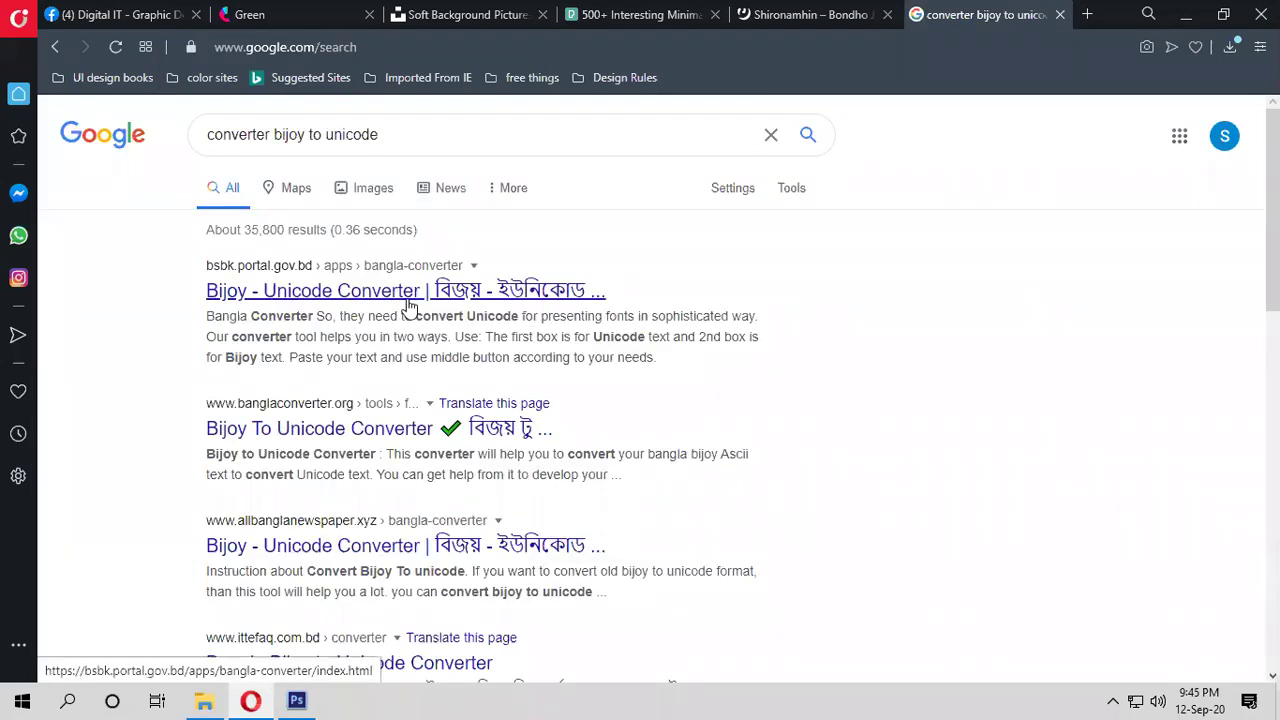
pyautogui.click(408, 300)
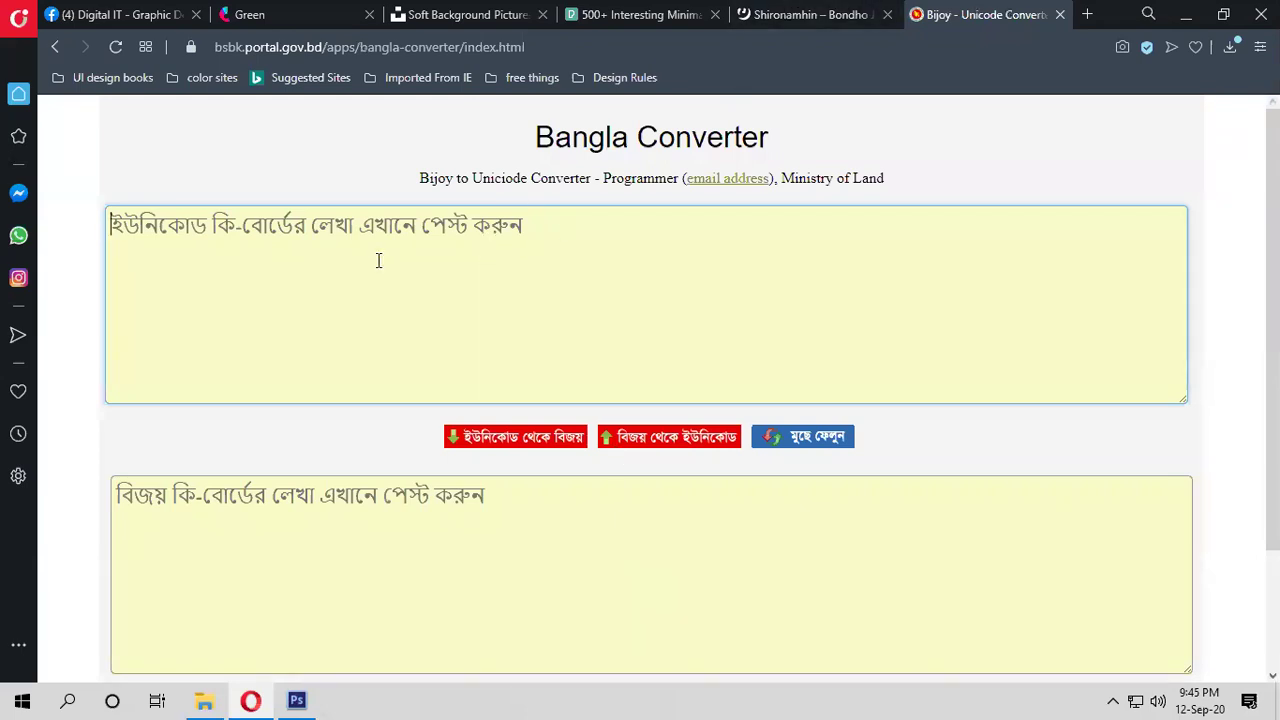
# Paste the lyrics into the Unicode box, convert them from Unicode to Bijoy and copy all of the converted text
pyautogui.hotkey('ctrl', 'v')
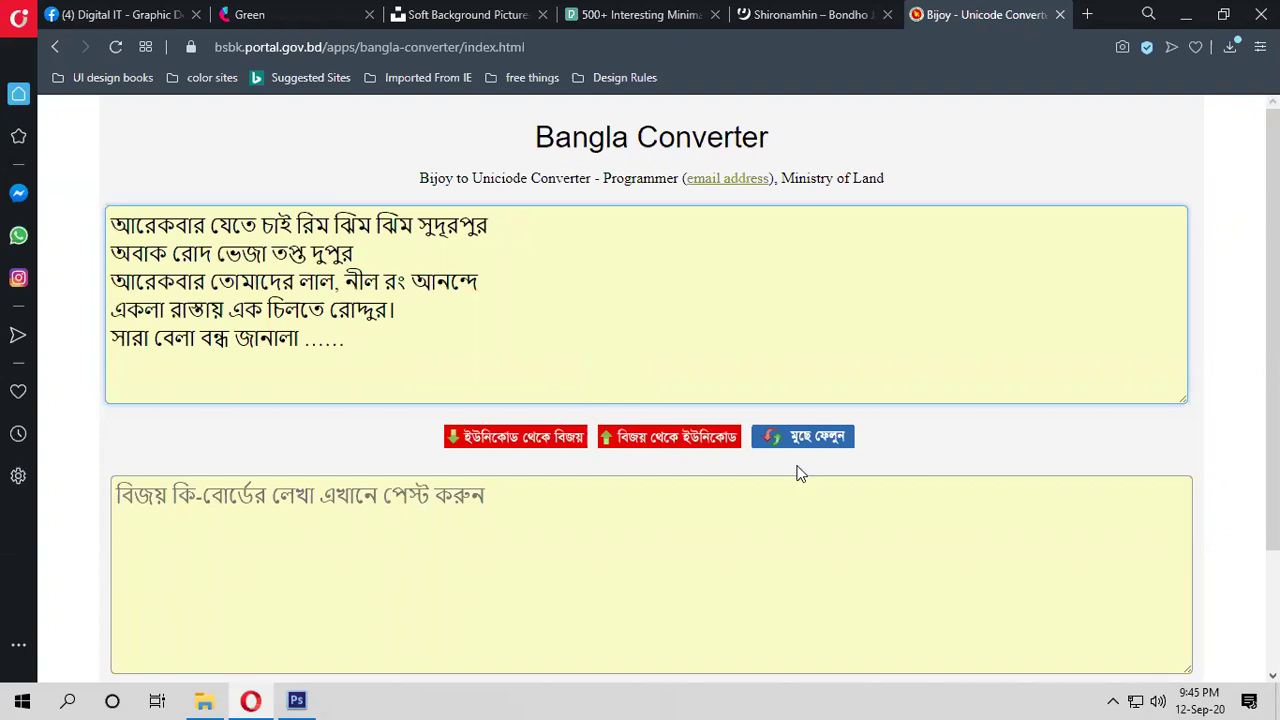
pyautogui.scroll(-1, 710, 607)
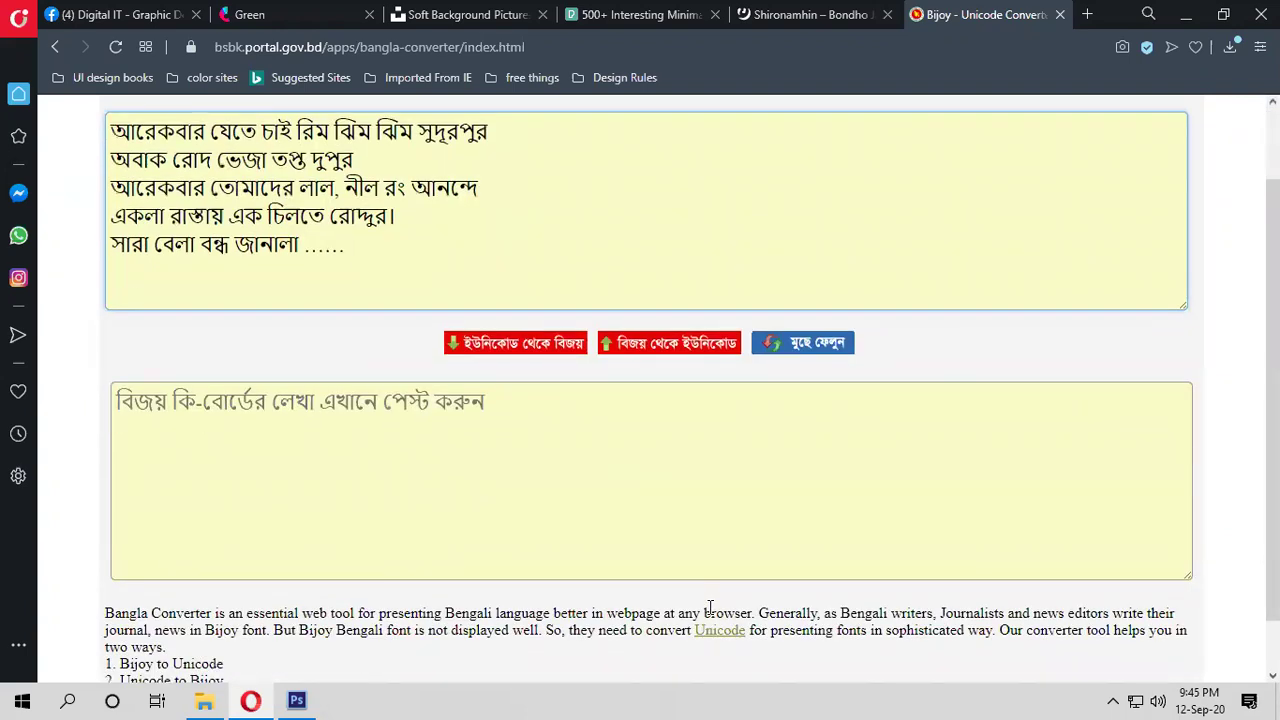
pyautogui.scroll(1, 512, 456)
pyautogui.click(500, 440)
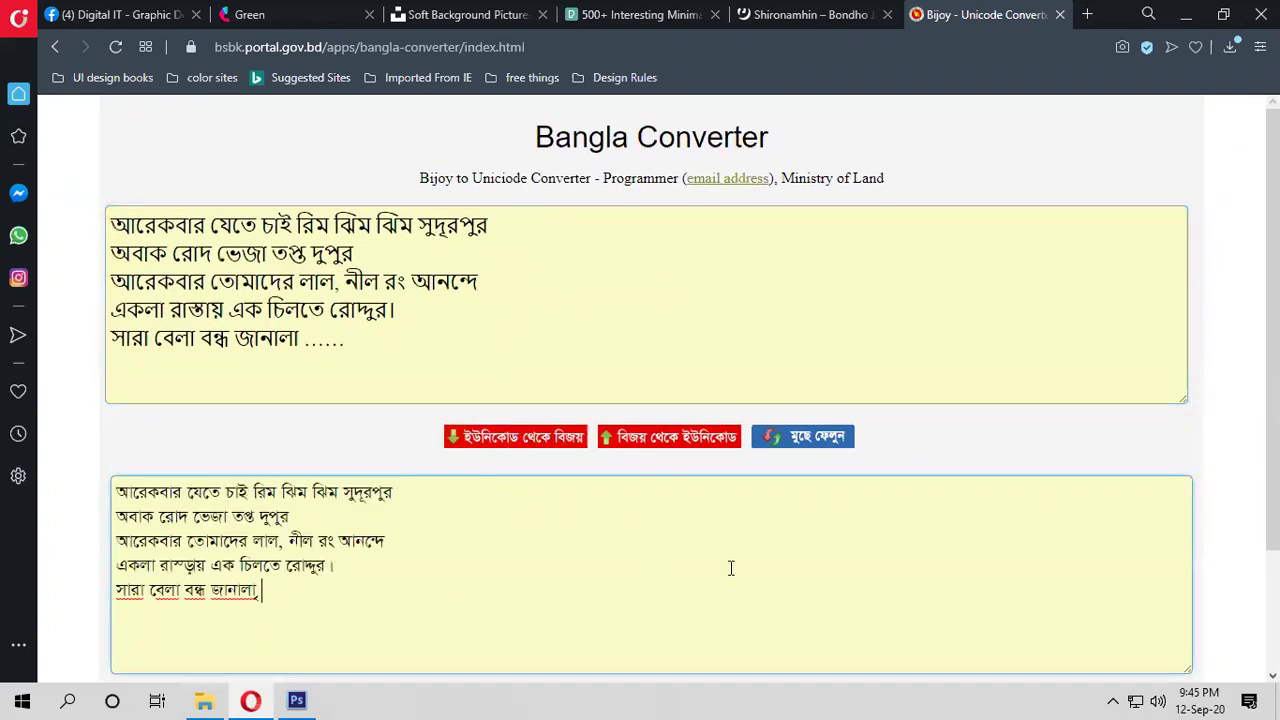
pyautogui.moveTo(116, 488); pyautogui.dragTo(313, 605)
pyautogui.hotkey('ctrl', 'c')
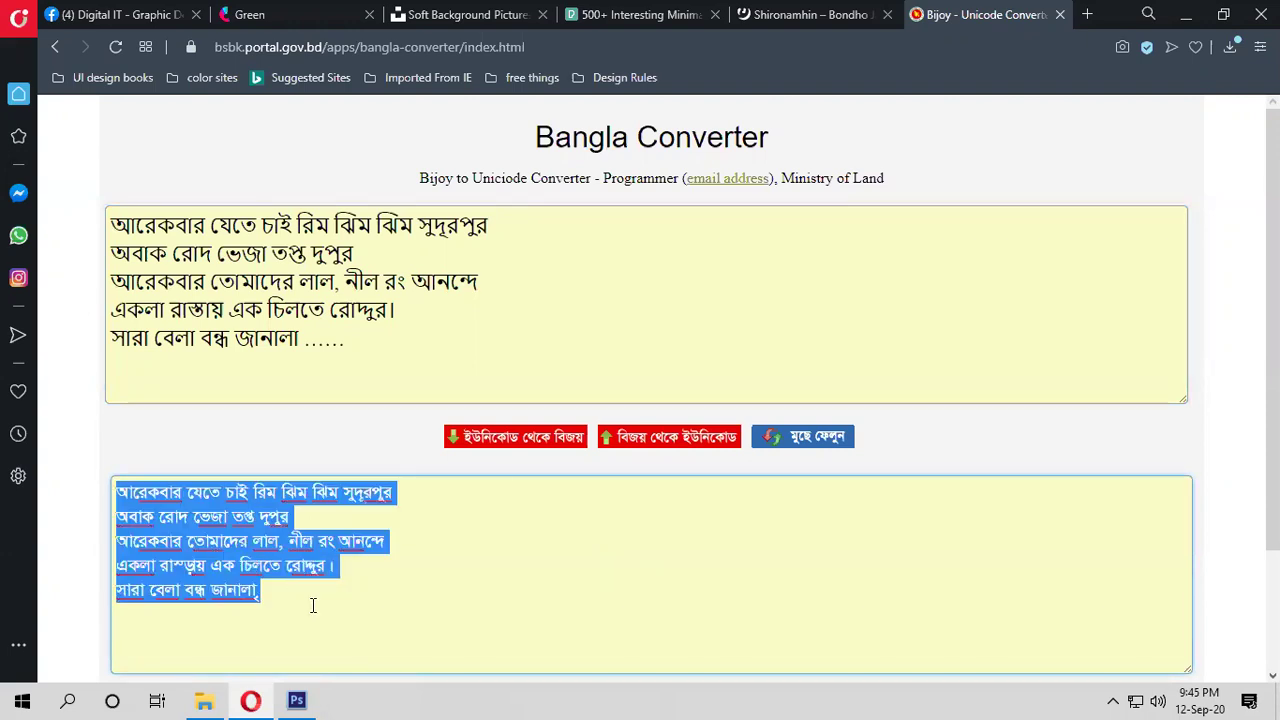
# Switch back to Photoshop and paste the converted lyrics as a new text layer below the existing lyrics block
pyautogui.click(290, 700)
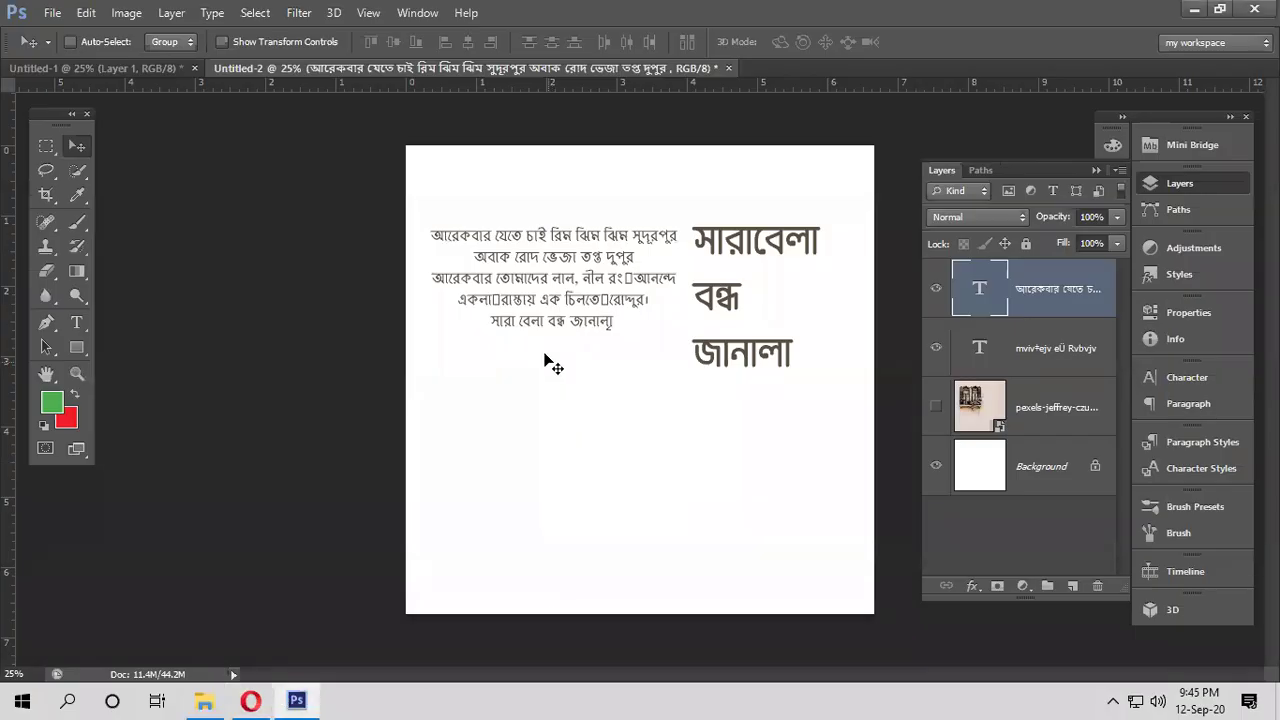
pyautogui.click(74, 322)
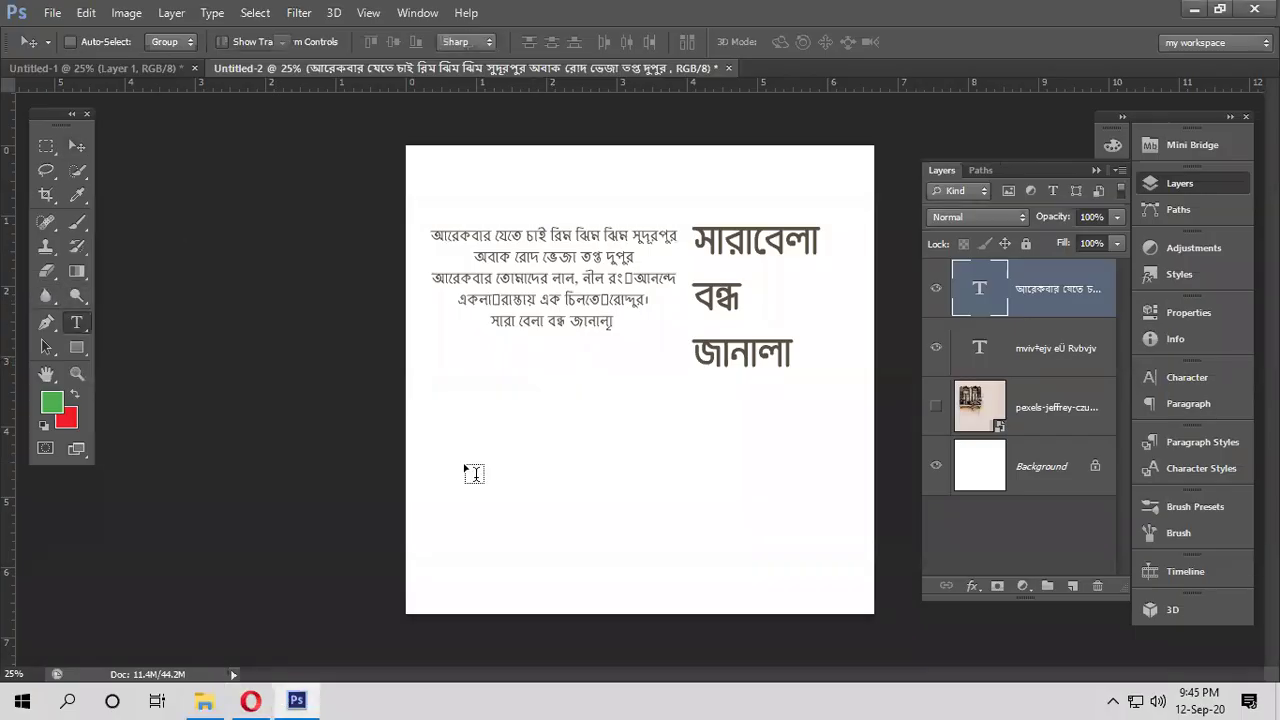
pyautogui.click(521, 440)
pyautogui.hotkey('ctrl', 'v')
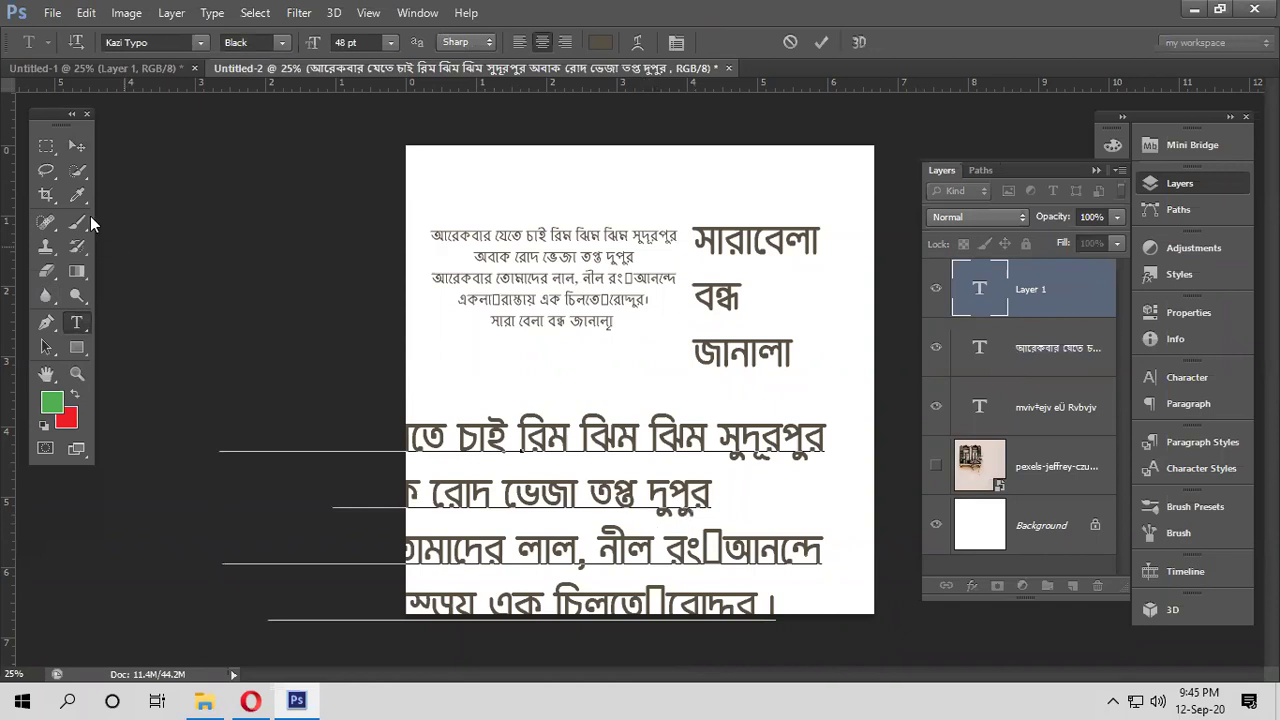
# Scale the new lyrics text to about 58.4% and place it in the lower part of the canvas so all five lines fit
pyautogui.click(77, 145)
pyautogui.hotkey('ctrl', '-')
pyautogui.moveTo(668, 516); pyautogui.dragTo(700, 478)
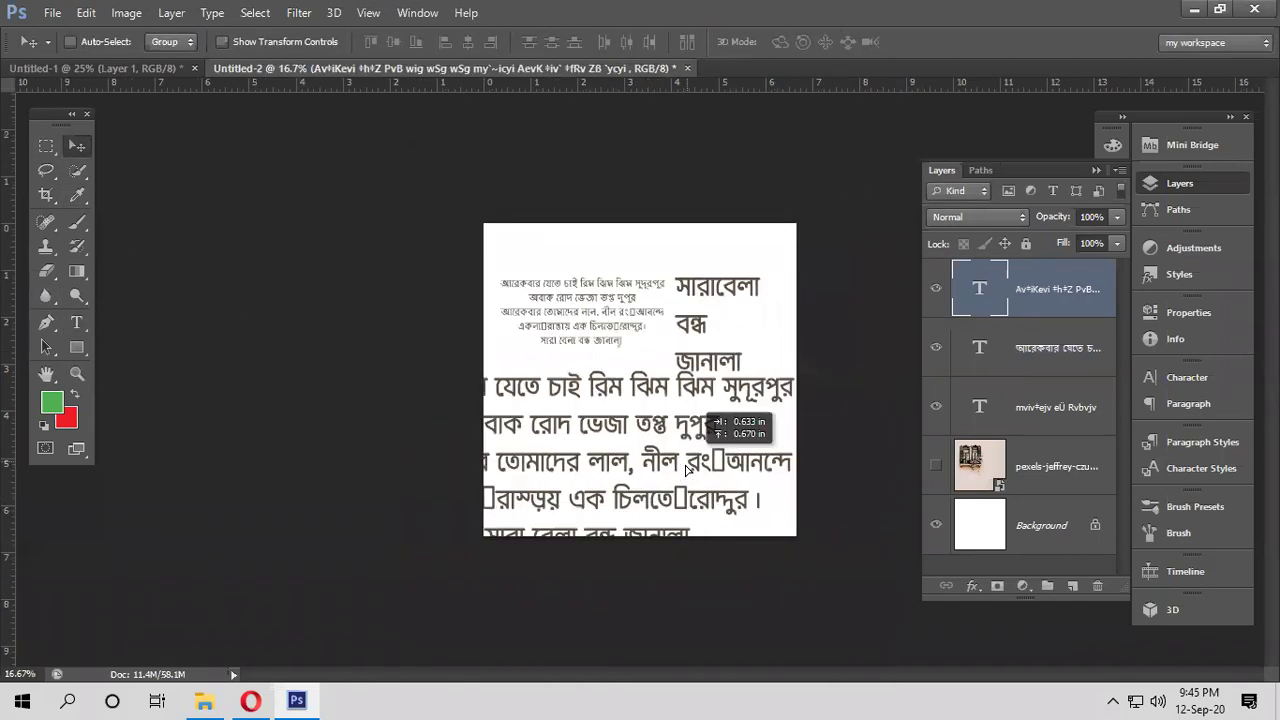
pyautogui.hotkey('ctrl', 't')
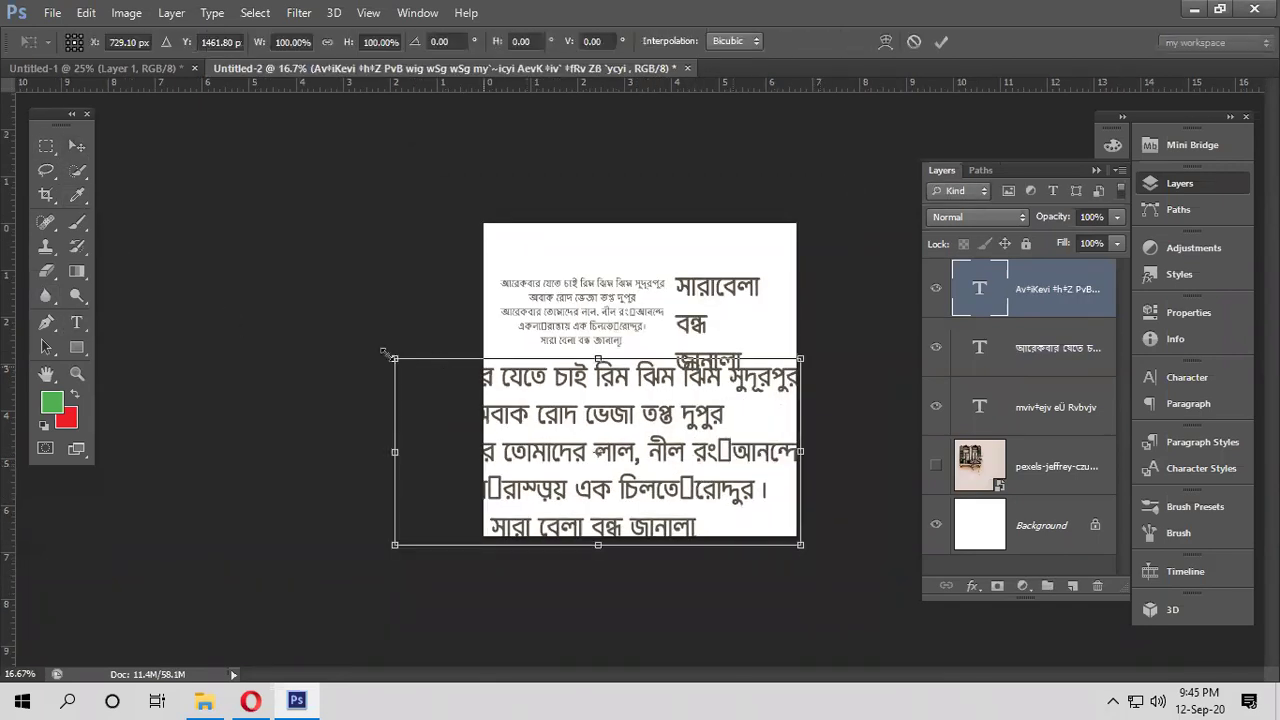
pyautogui.moveTo(395, 358); pyautogui.dragTo(513, 413)
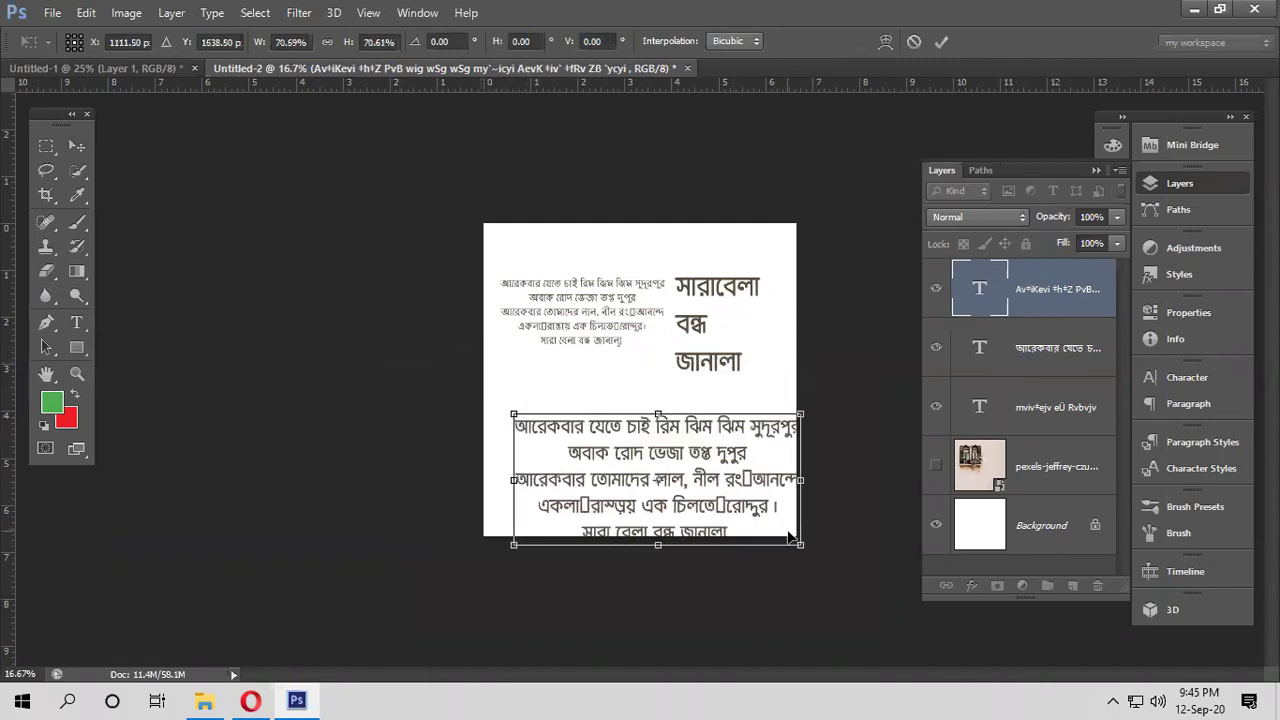
pyautogui.moveTo(800, 545); pyautogui.dragTo(756, 528)
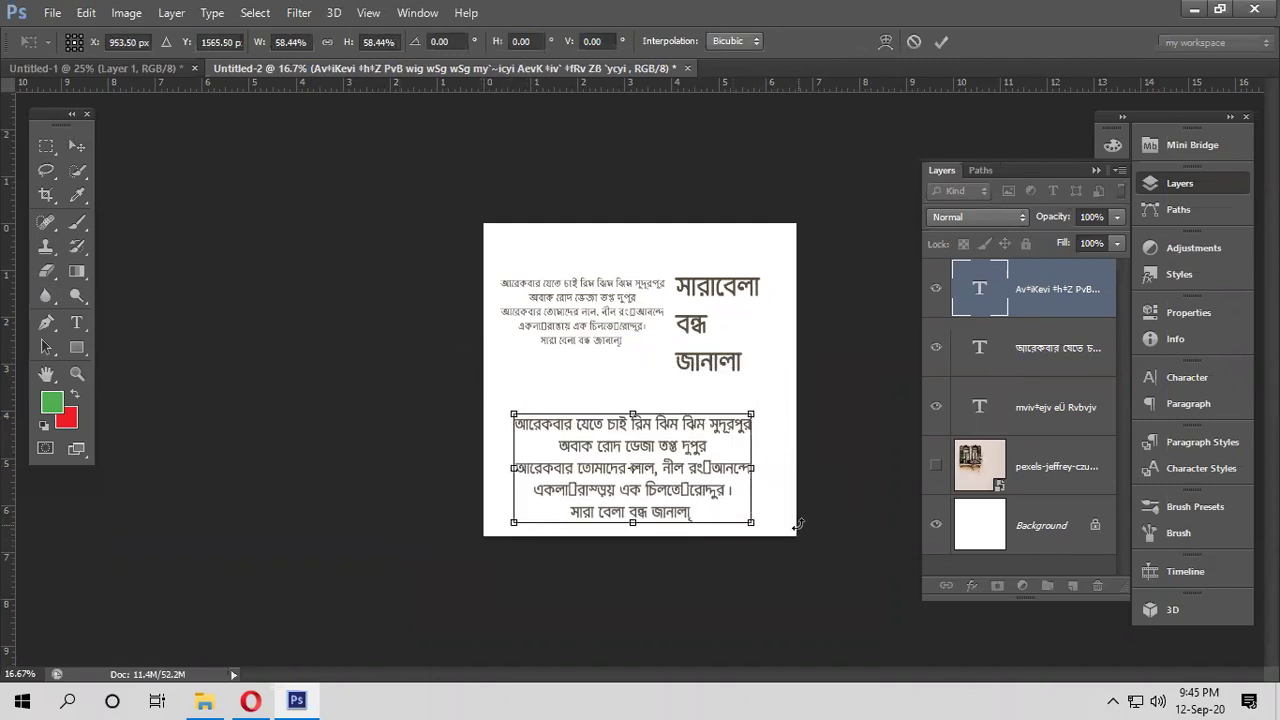
pyautogui.press('Return')
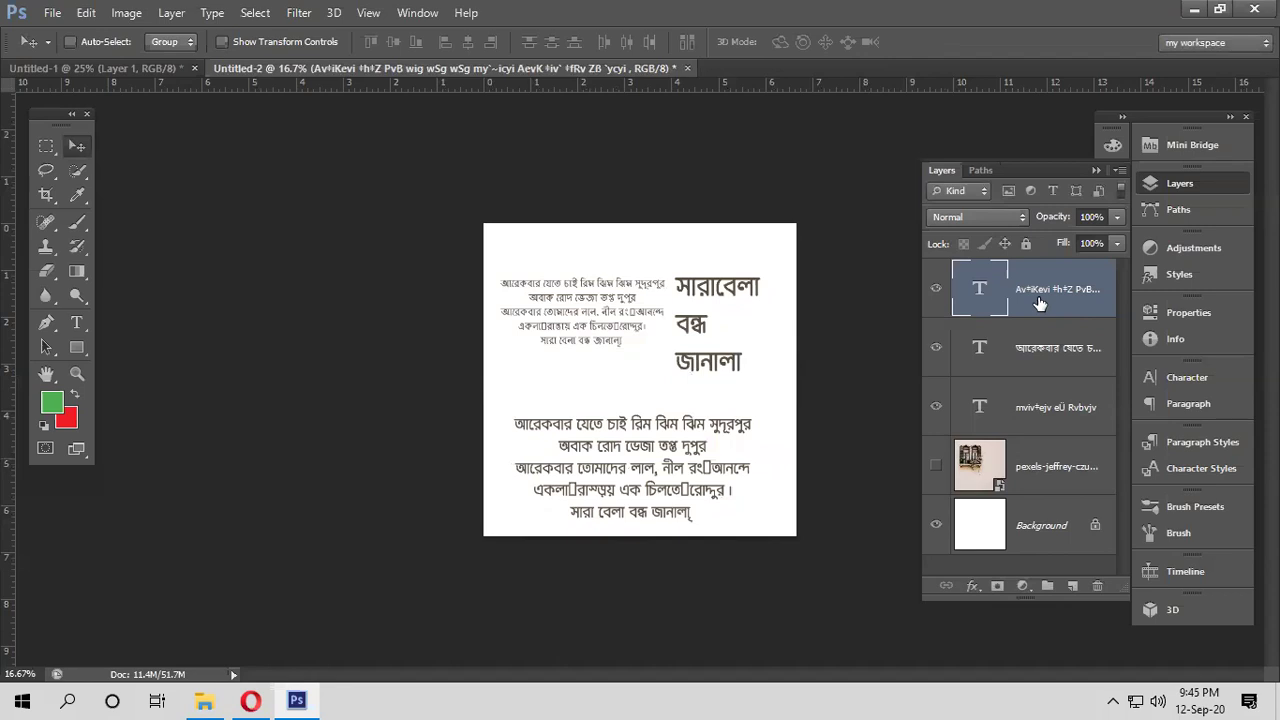
# Delete the old Unicode lyrics layer, select the new lyrics layer and show the window photo again
pyautogui.click(1041, 352)
pyautogui.press('Delete')
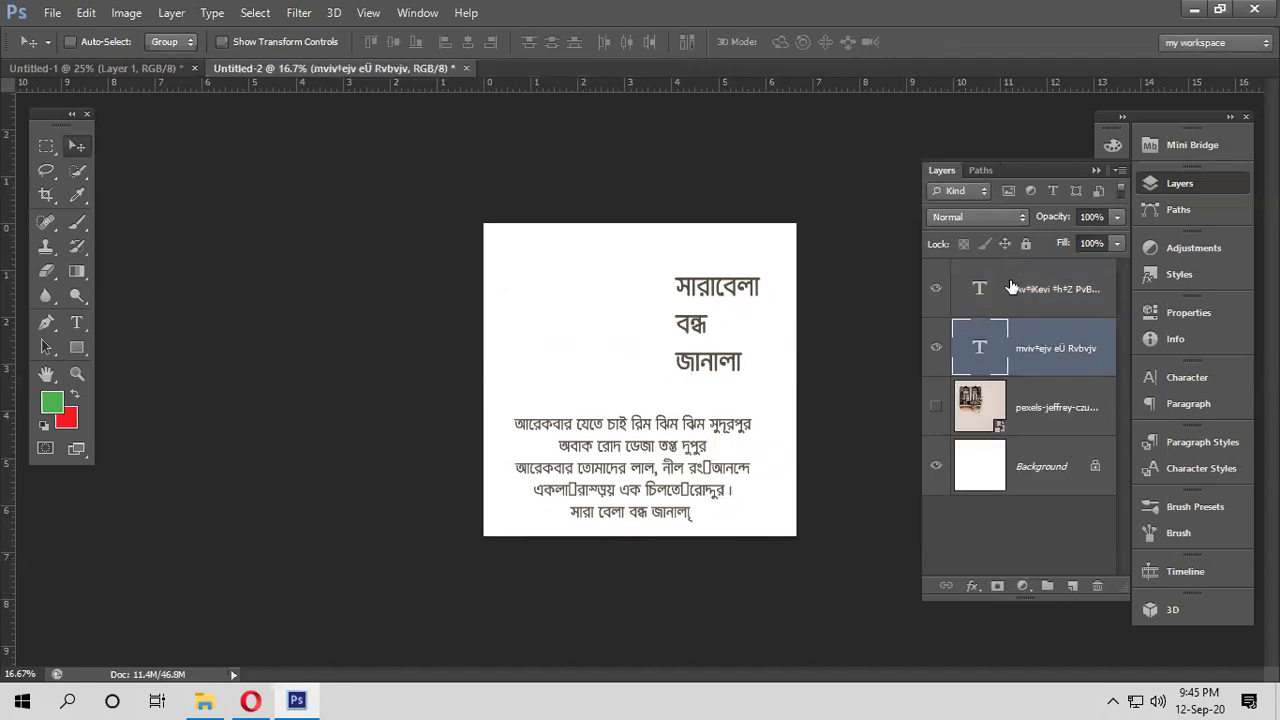
pyautogui.click(1012, 310)
pyautogui.click(936, 406)
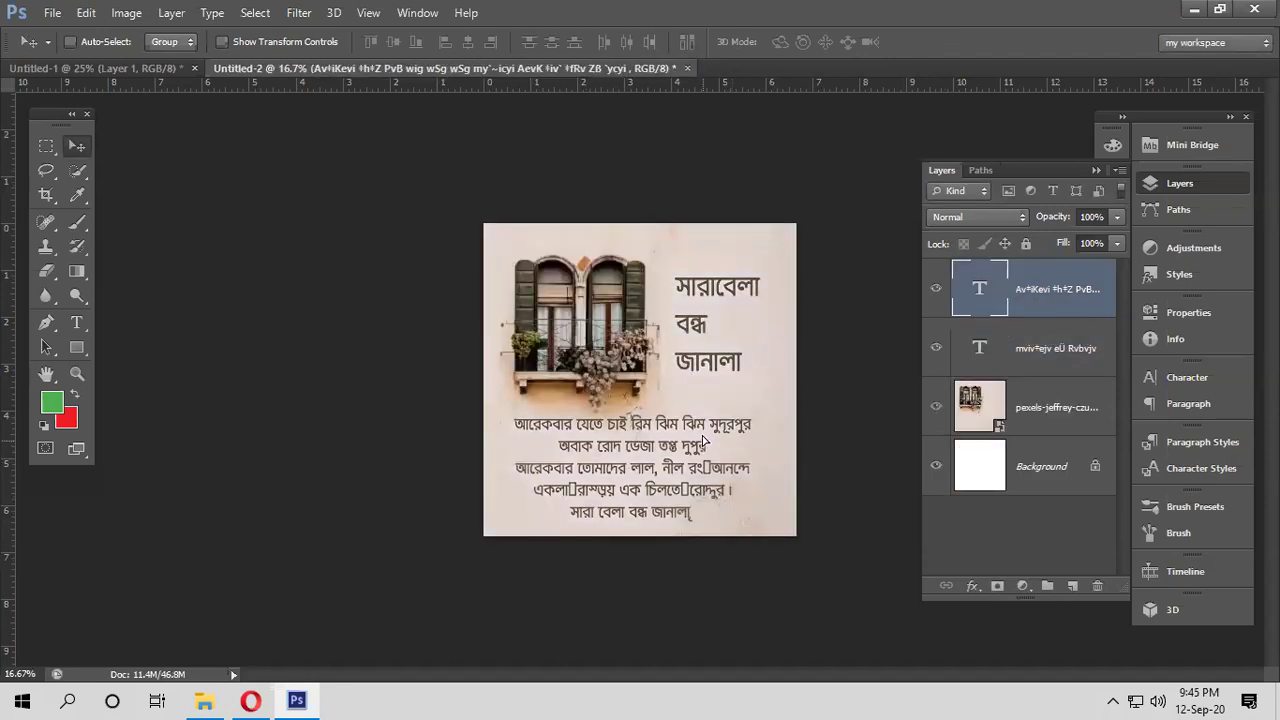
# Remove the stray placeholder boxes between words in the third and fourth lines of the lyrics, keeping normal word spacing
pyautogui.hotkey('ctrl', '+')
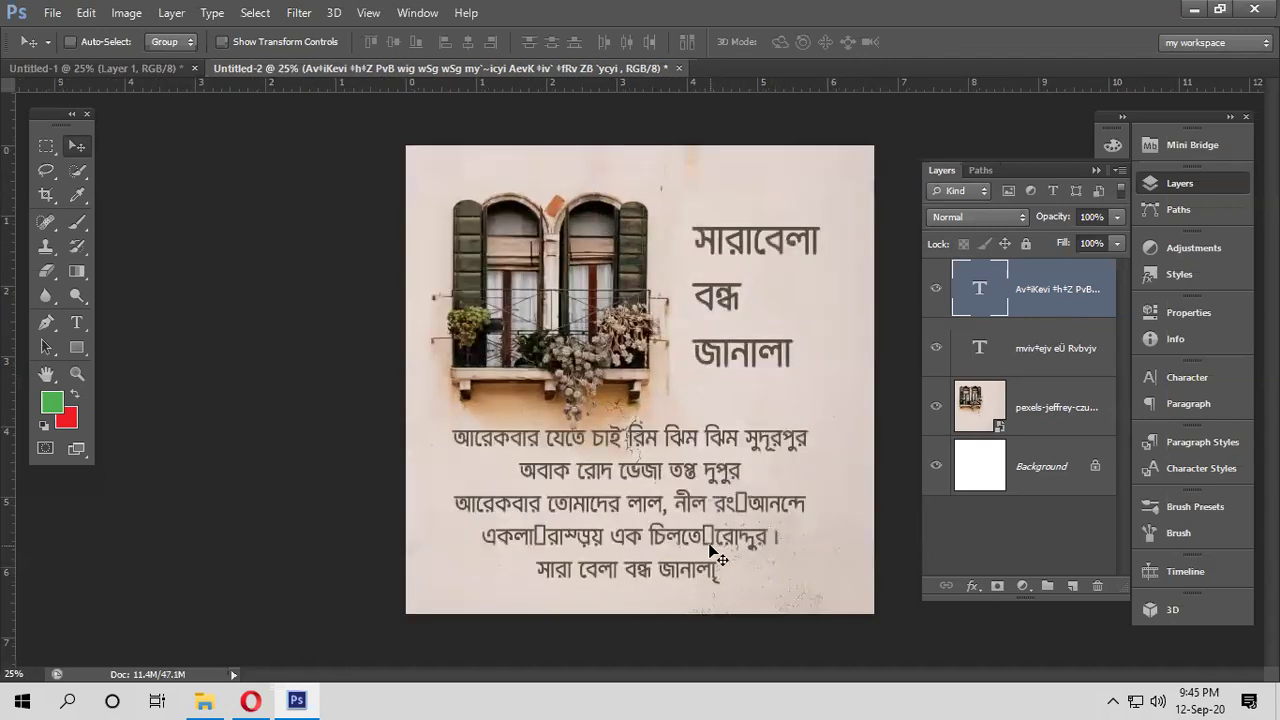
pyautogui.click(76, 322)
pyautogui.click(740, 495)
pyautogui.press('Delete')
pyautogui.press('Down')
pyautogui.press('Left')
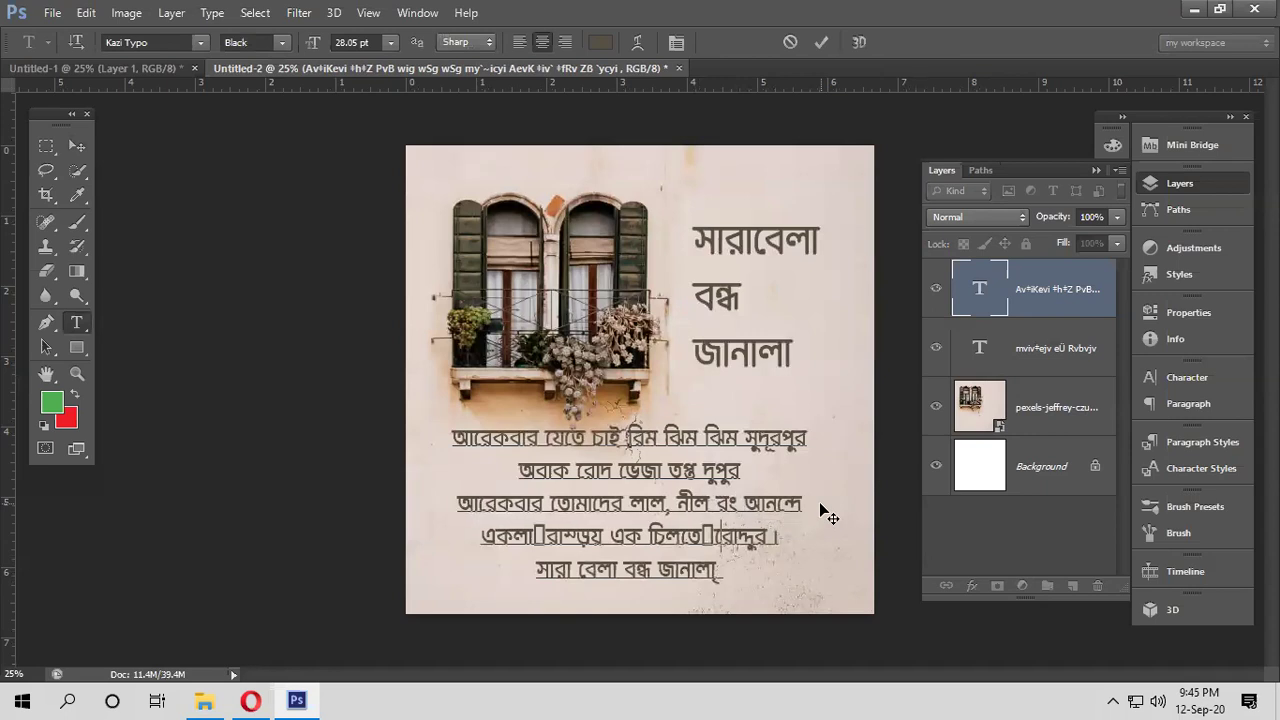
pyautogui.press('Left')
pyautogui.press('Delete')
pyautogui.press('Left')
pyautogui.press('Left')
pyautogui.press('Left')
pyautogui.press('Left')
pyautogui.press('Left')
pyautogui.press('Left')
pyautogui.press('Left')
pyautogui.press('Delete')
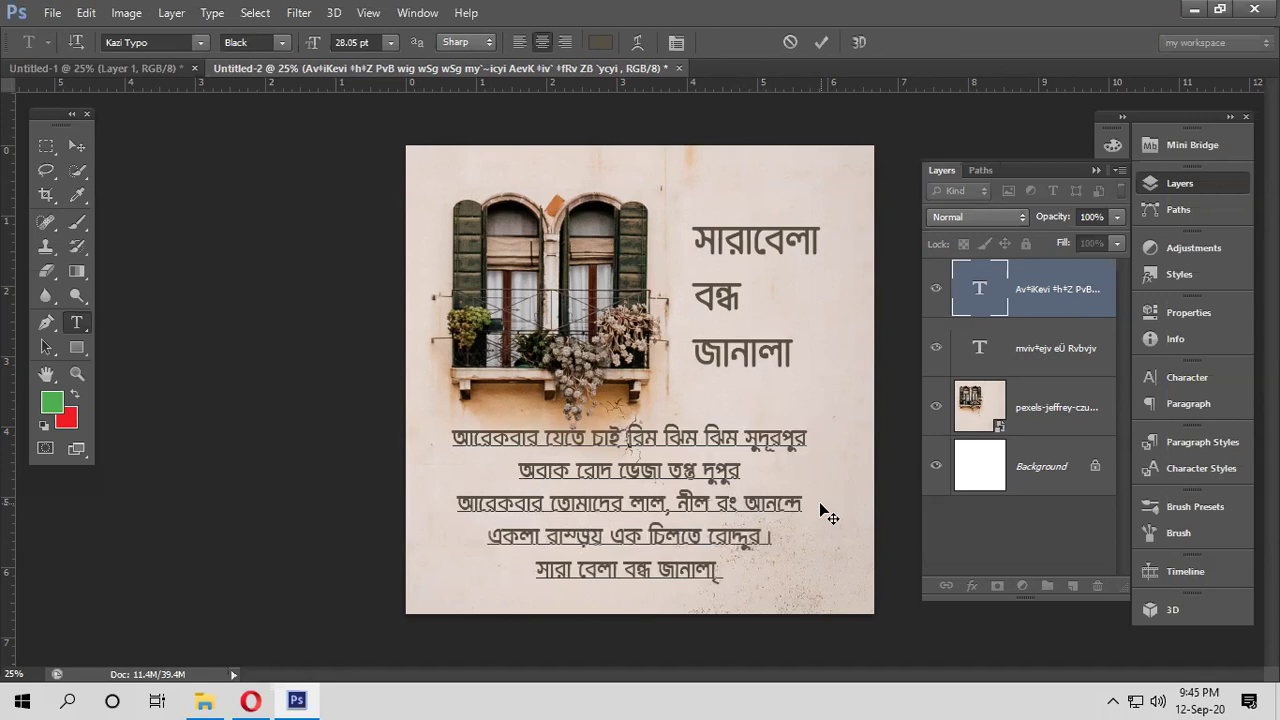
# Move the lyrics block slightly down and delete the stray mark at the end of its last line
pyautogui.click(77, 145)
pyautogui.moveTo(708, 454); pyautogui.dragTo(708, 464)
pyautogui.press('t')
pyautogui.click(668, 560)
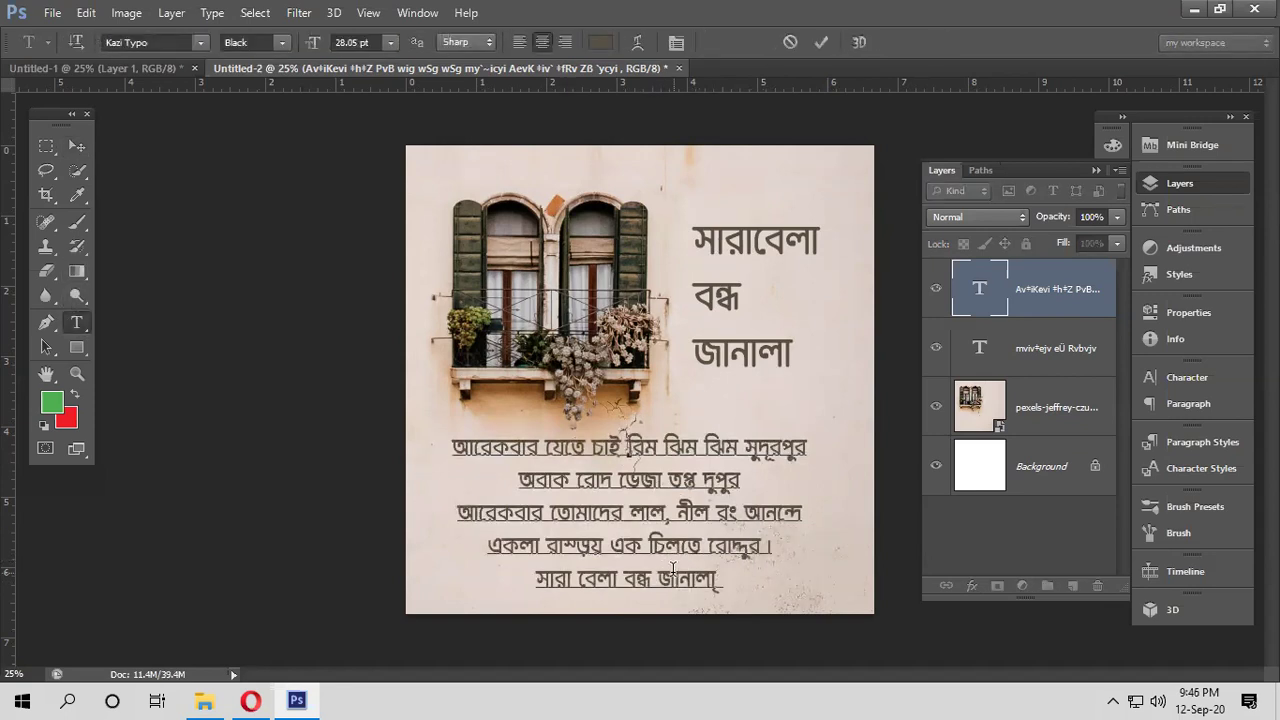
pyautogui.press('BackSpace')
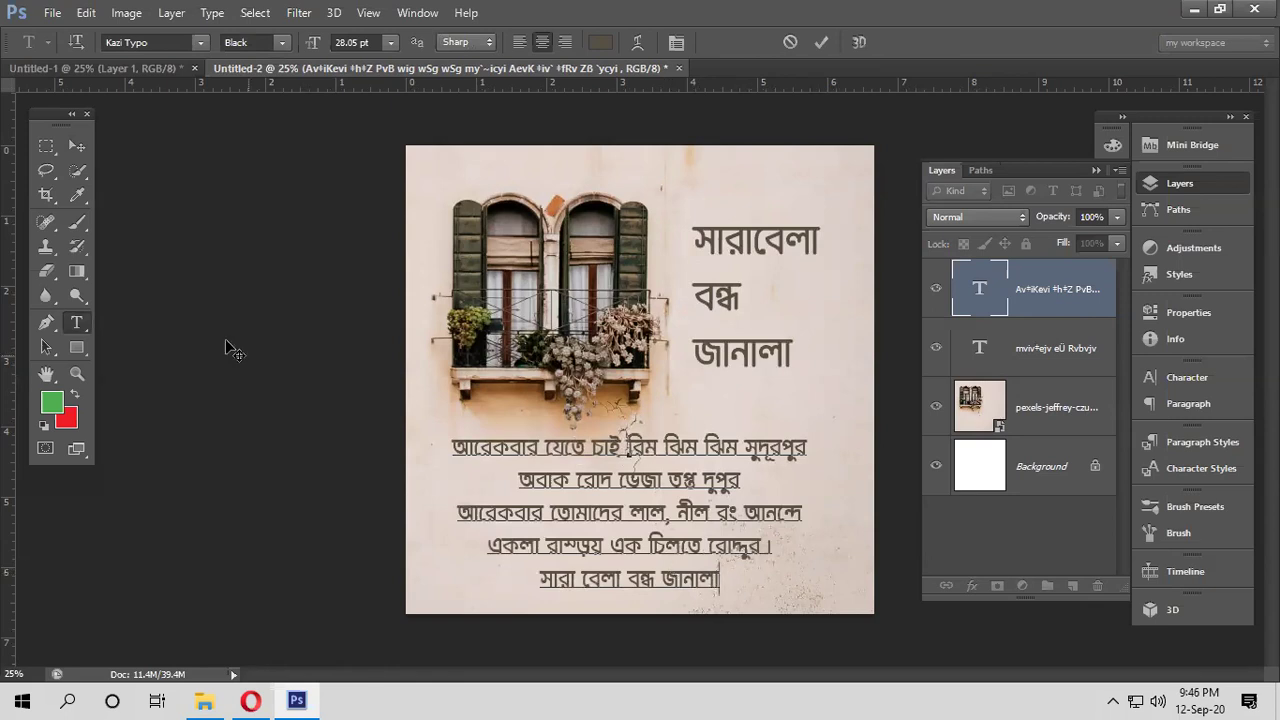
pyautogui.write('এ')
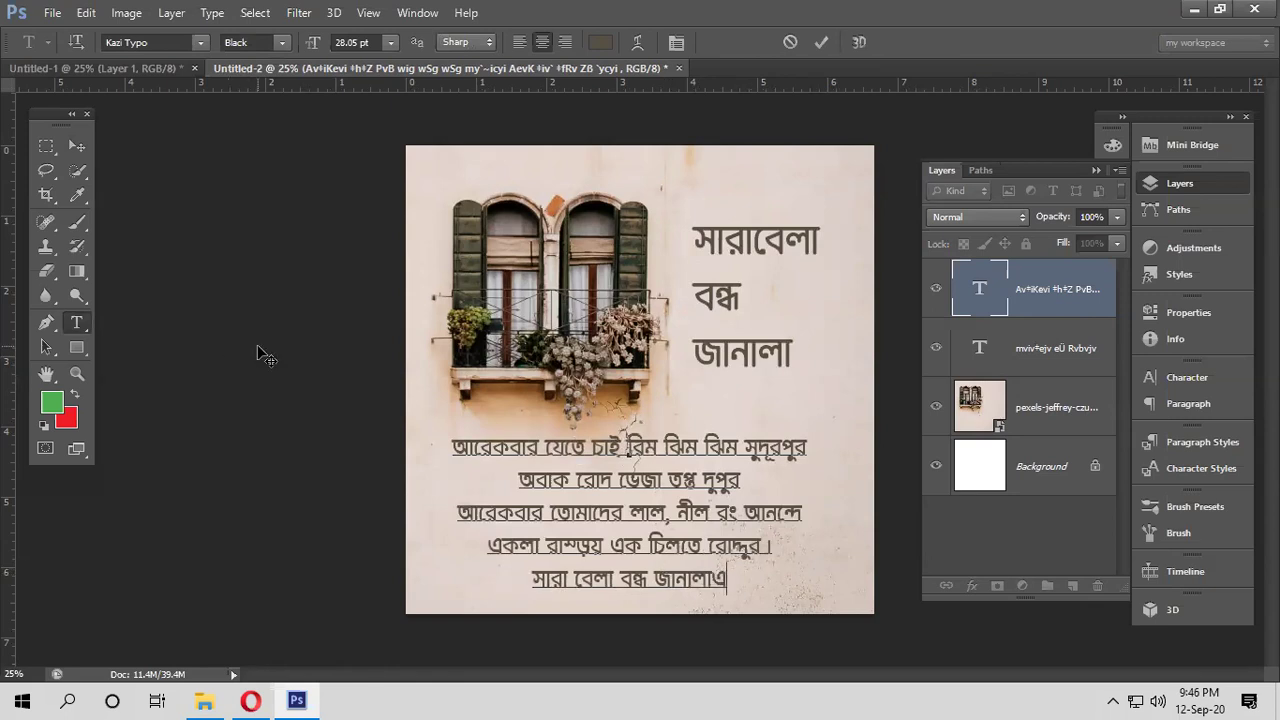
pyautogui.press('BackSpace')
pyautogui.write('ম')
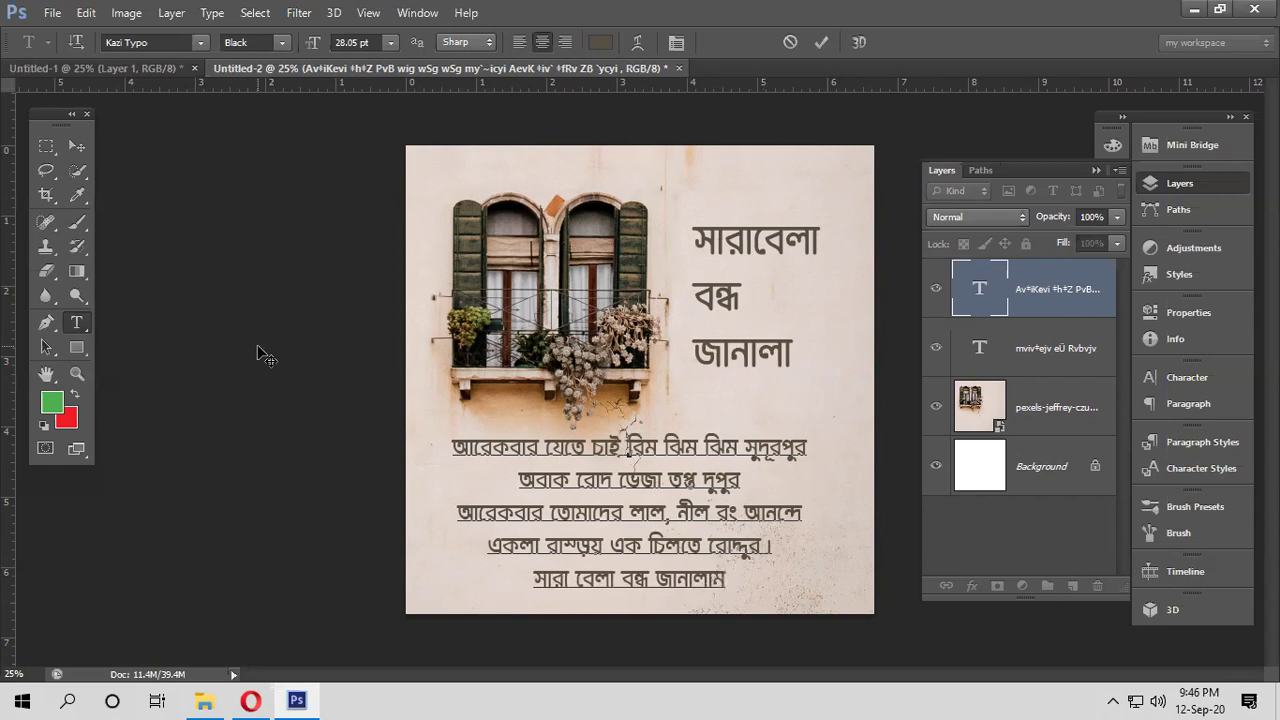
pyautogui.press('BackSpace')
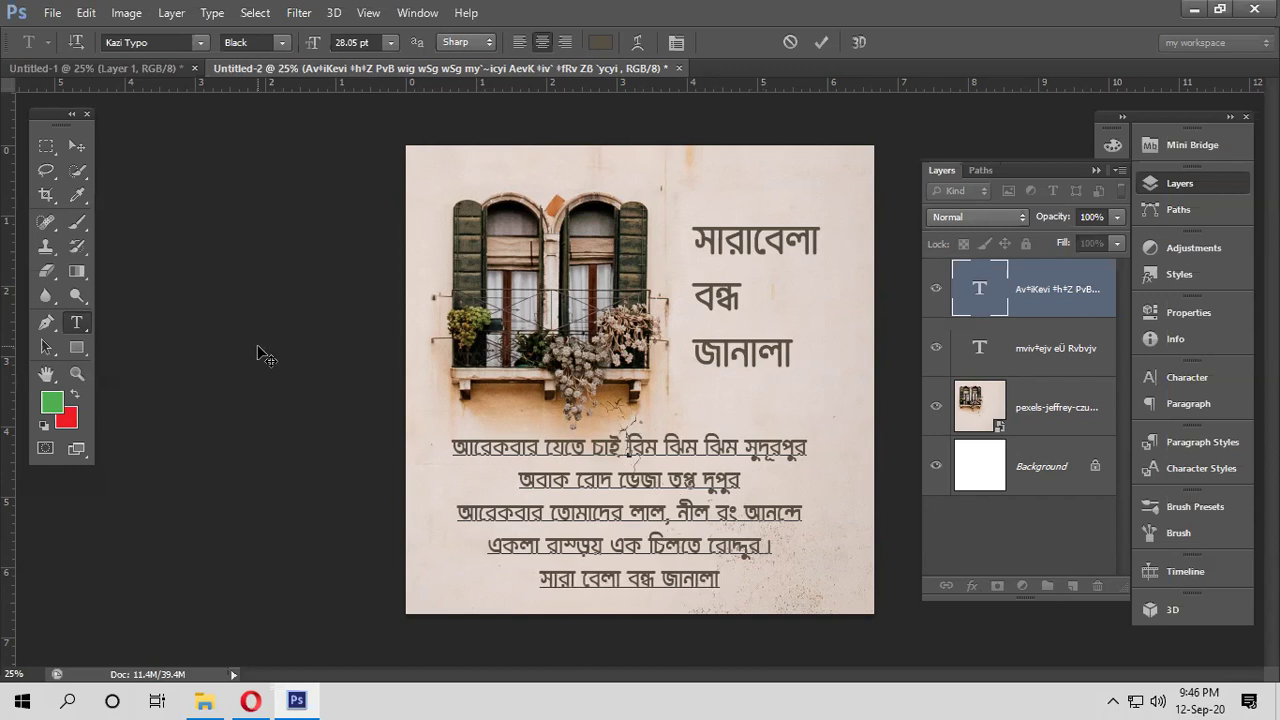
# Choose the Bijoy Classic keyboard mode and end the last lyrics line with the Bengali full stop "।"
pyautogui.click(1113, 701)
pyautogui.rightClick(1113, 660)
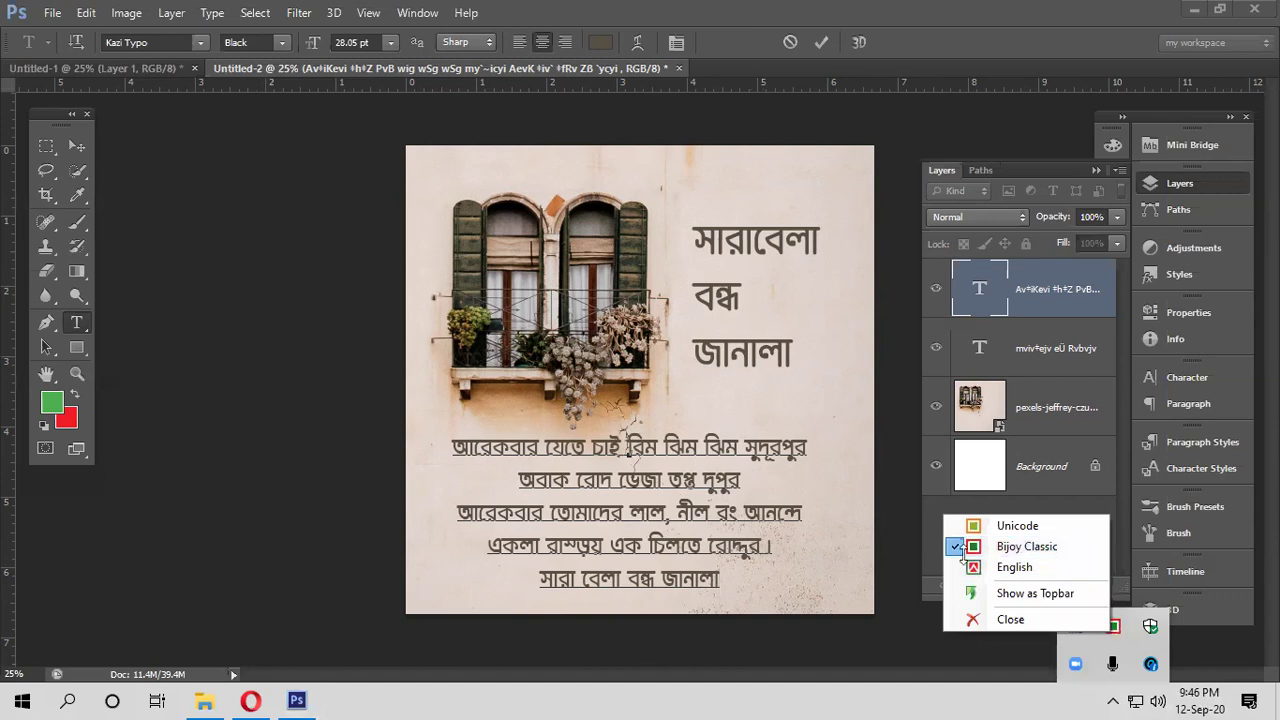
pyautogui.click(1010, 543)
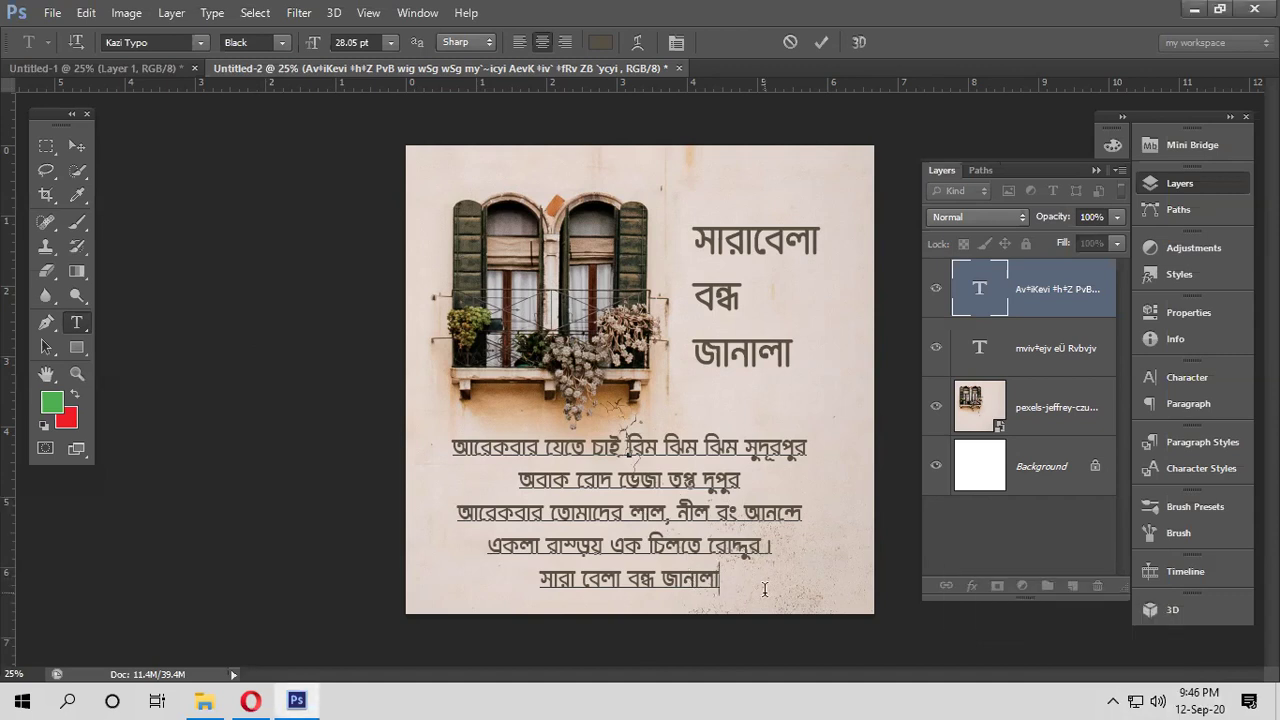
pyautogui.write('।')
pyautogui.click(76, 145)
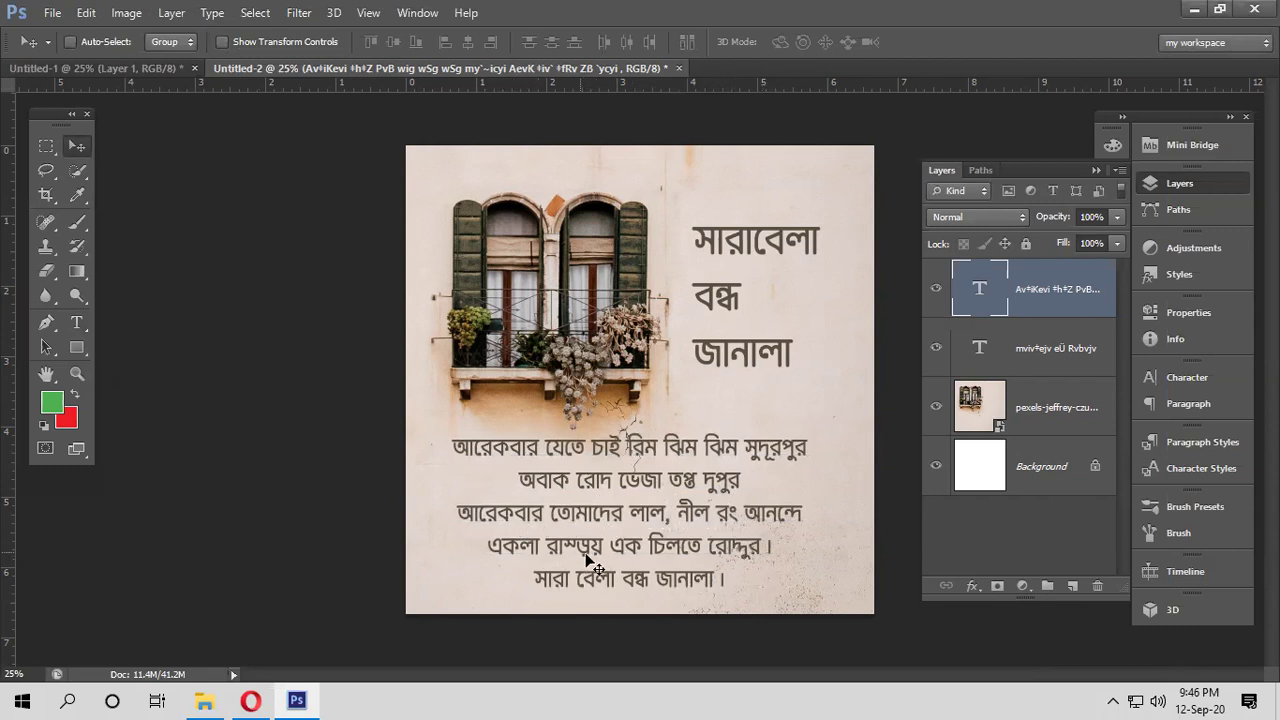
# Correct the broken conjunct in the second word of the fourth lyrics line so it reads "রাস্তায়"
pyautogui.click(77, 322)
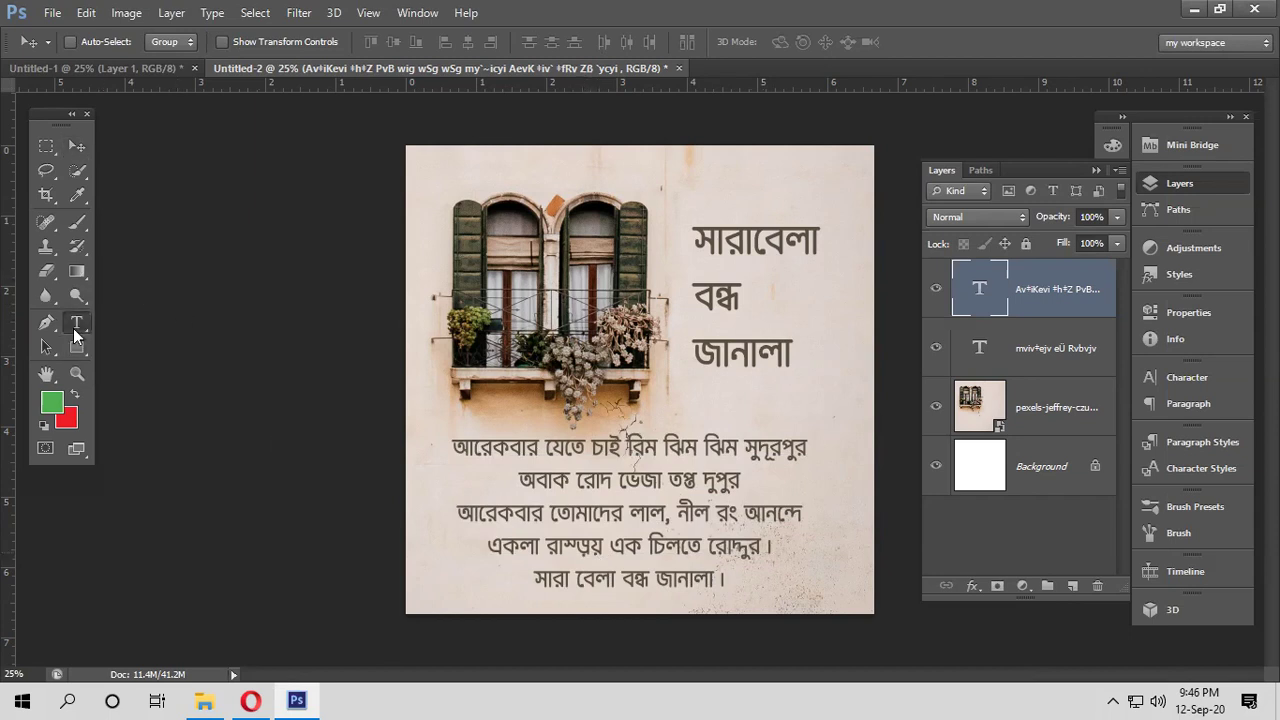
pyautogui.click(577, 549)
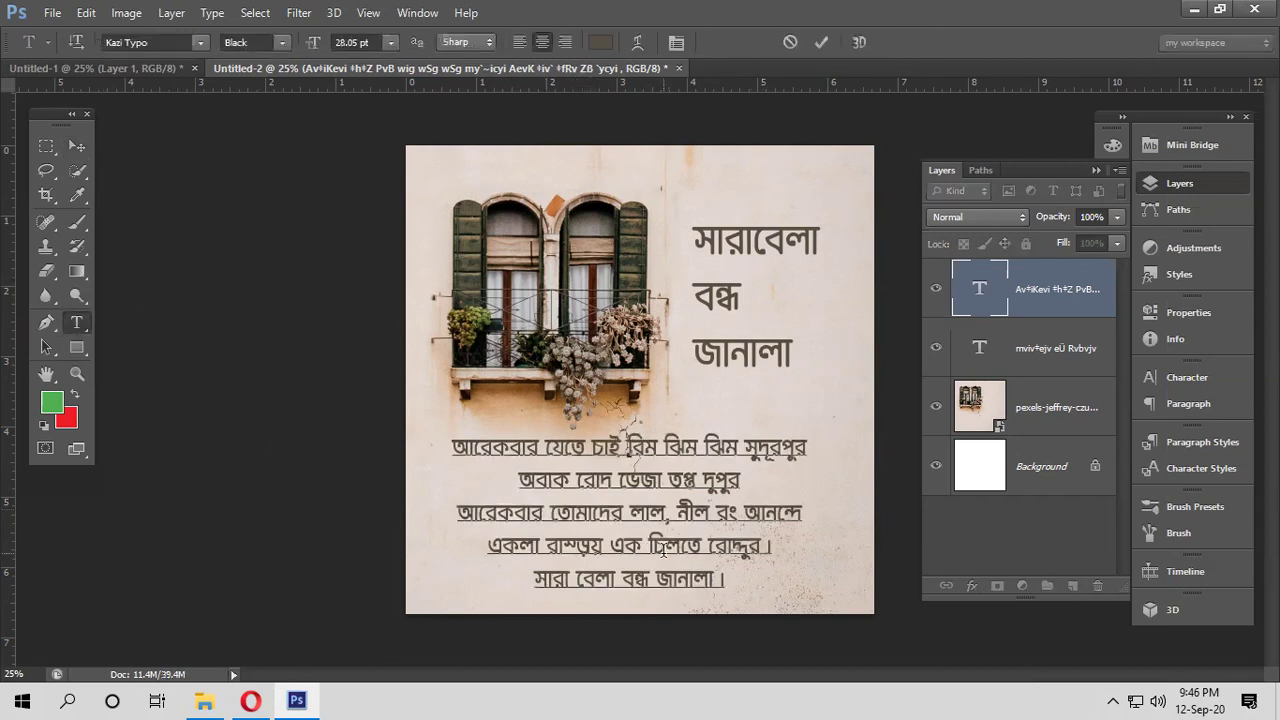
pyautogui.press('BackSpace')
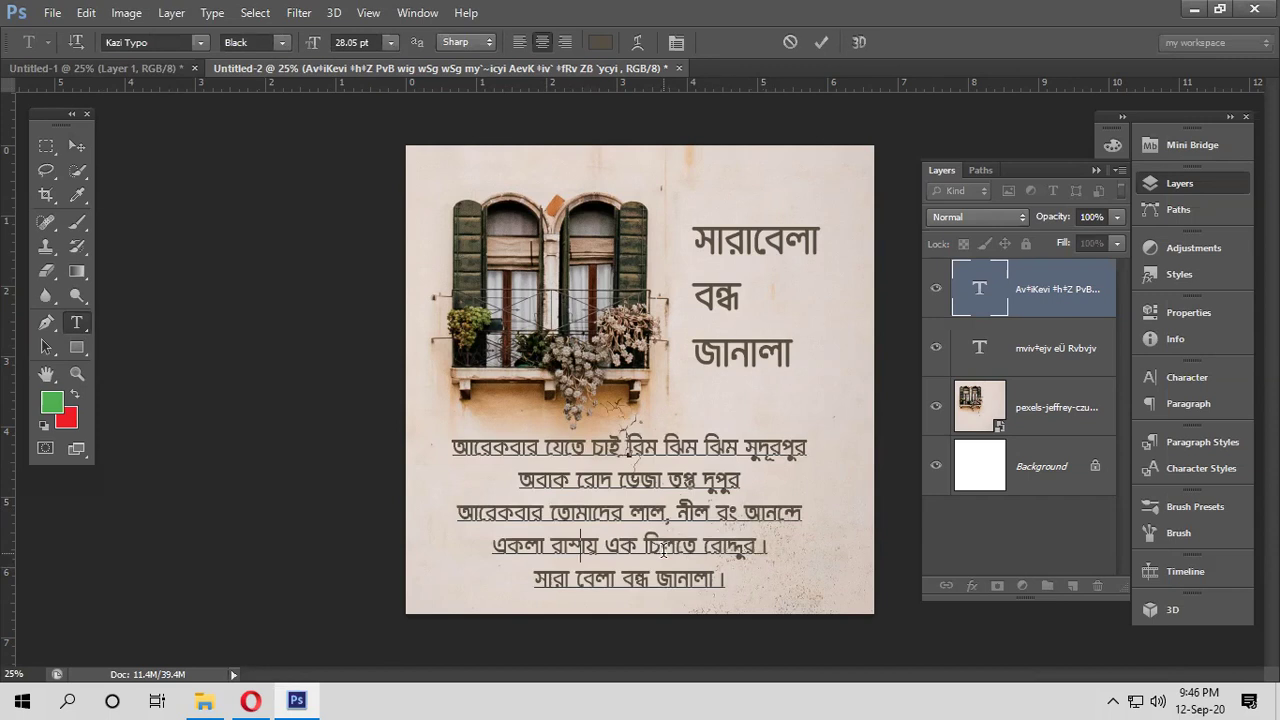
pyautogui.write('তা')
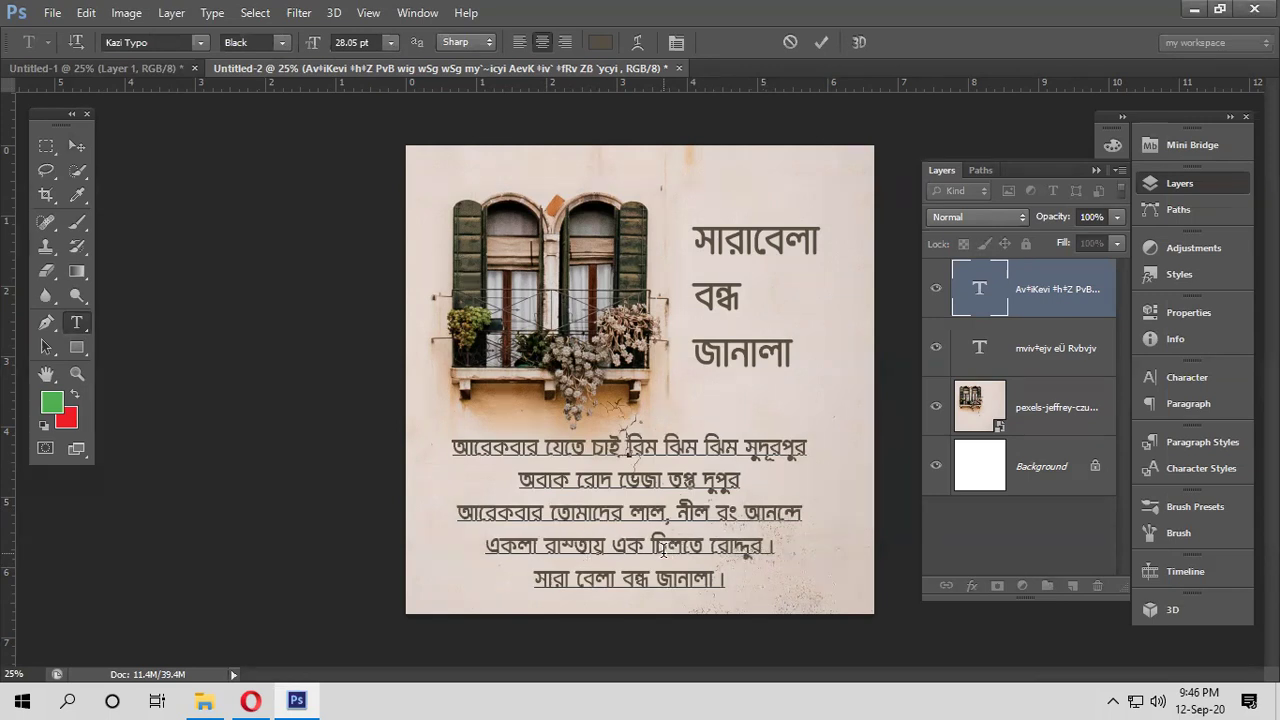
pyautogui.press('BackSpace')
pyautogui.press('BackSpace')
pyautogui.press('BackSpace')
pyautogui.write('স')
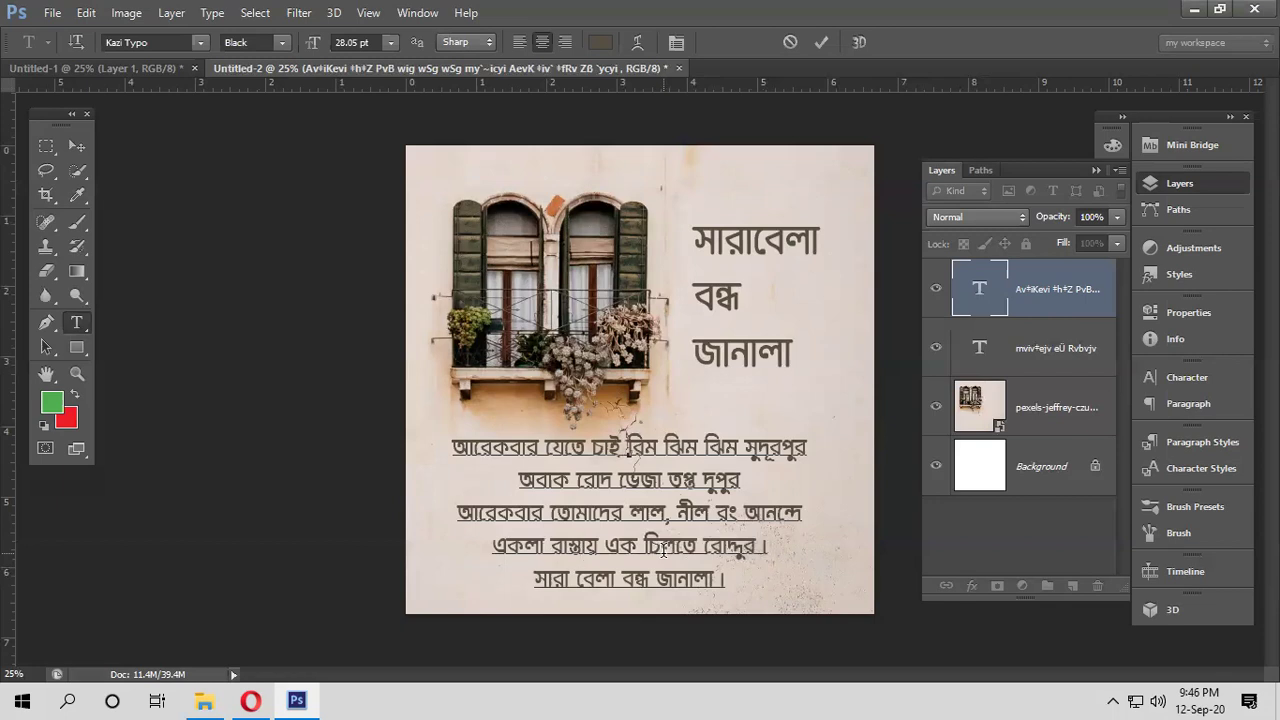
pyautogui.click(77, 146)
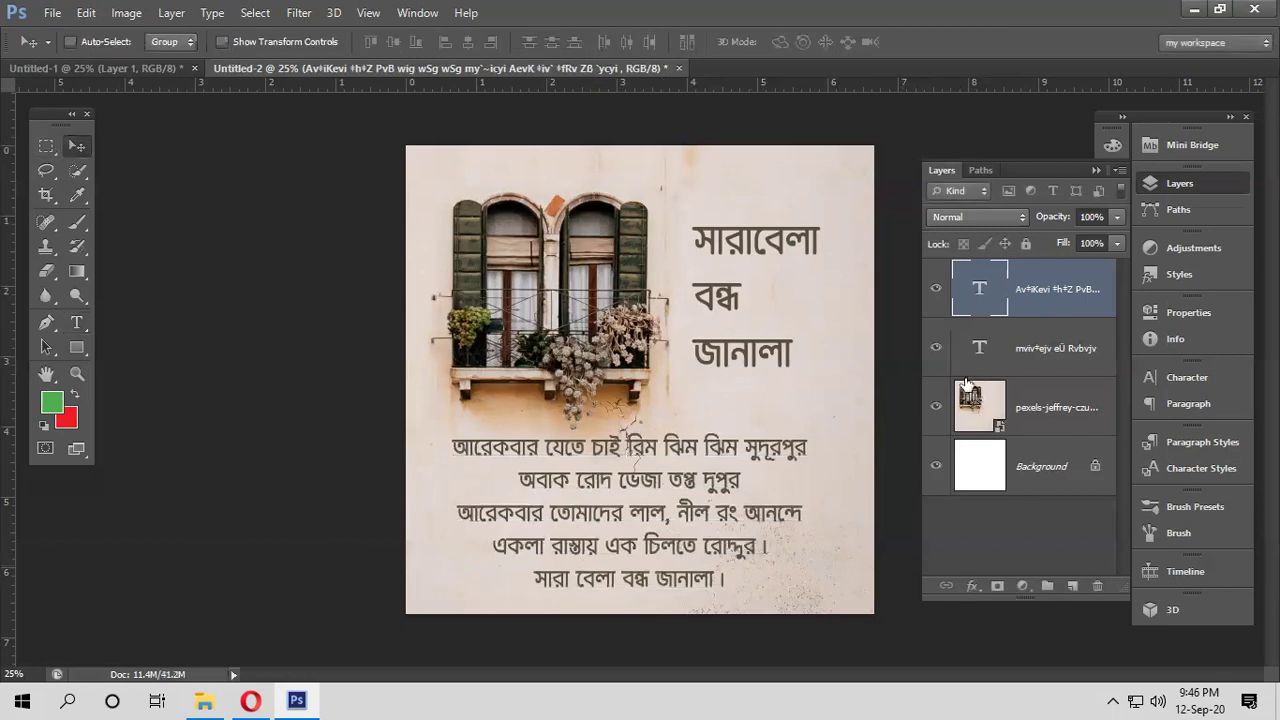
# Set the lyrics' font size to 16 pt and move the block slightly down
pyautogui.press('u')
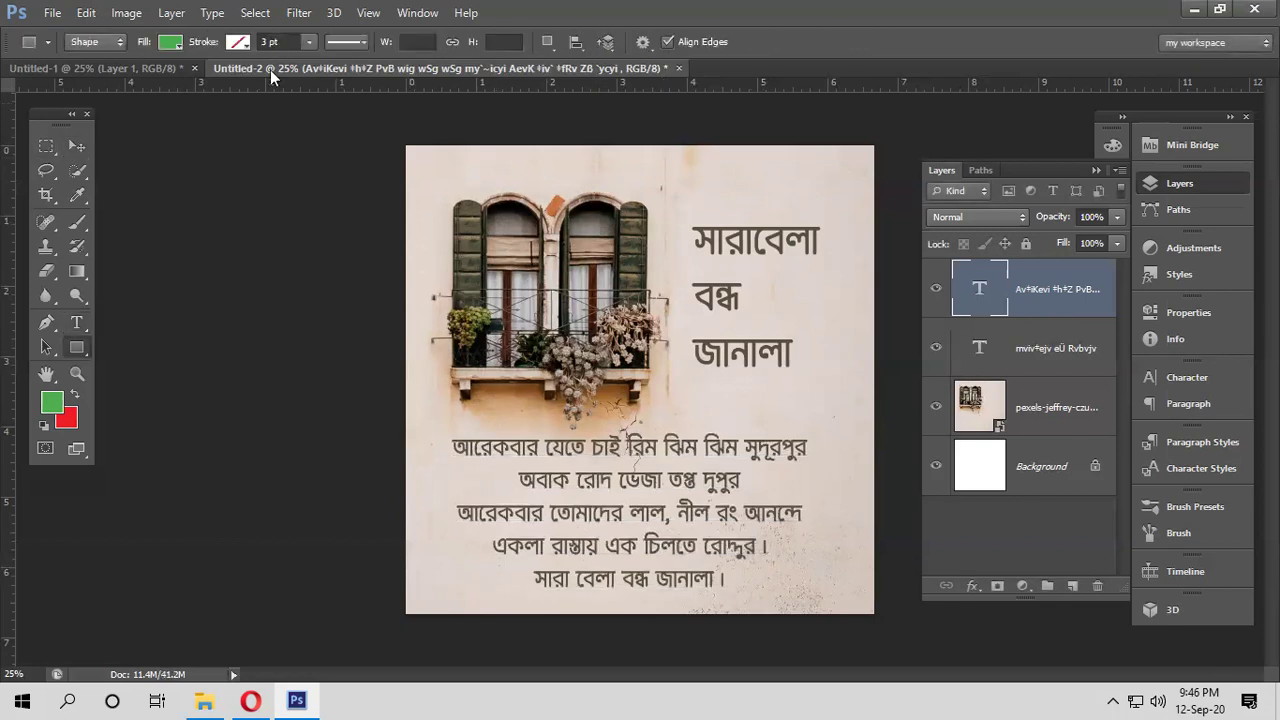
pyautogui.click(357, 43)
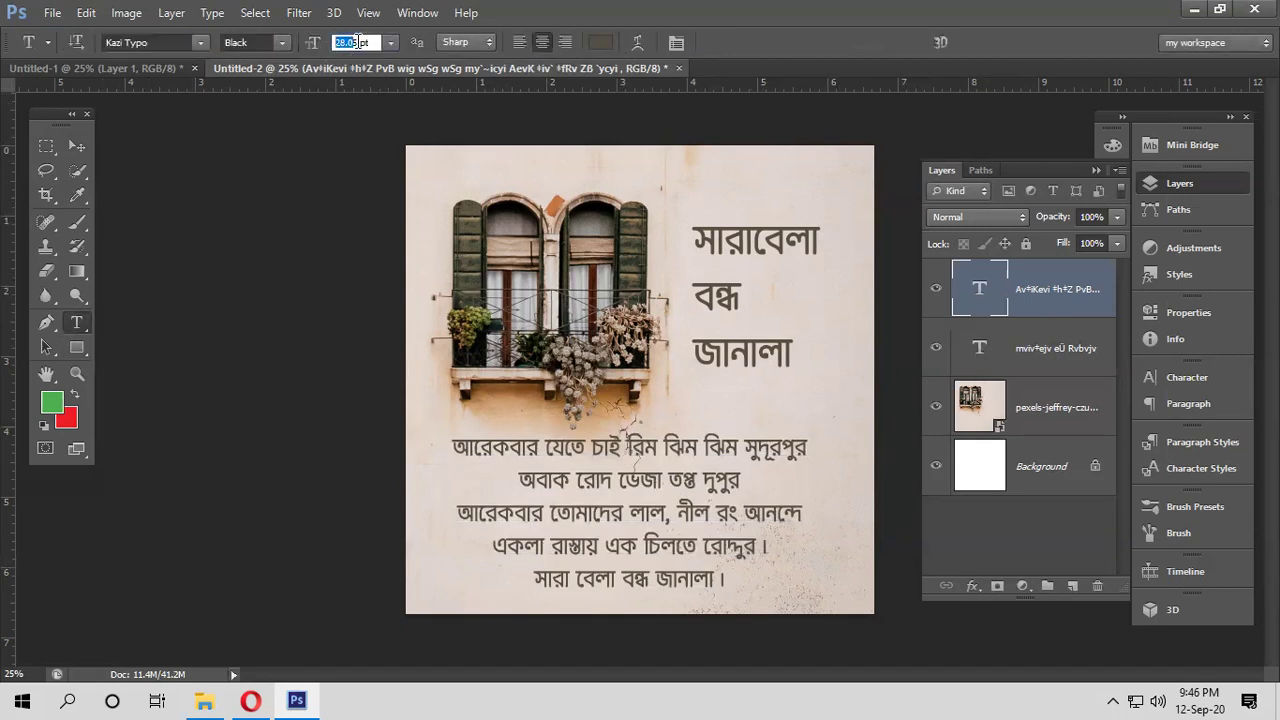
pyautogui.write('16')
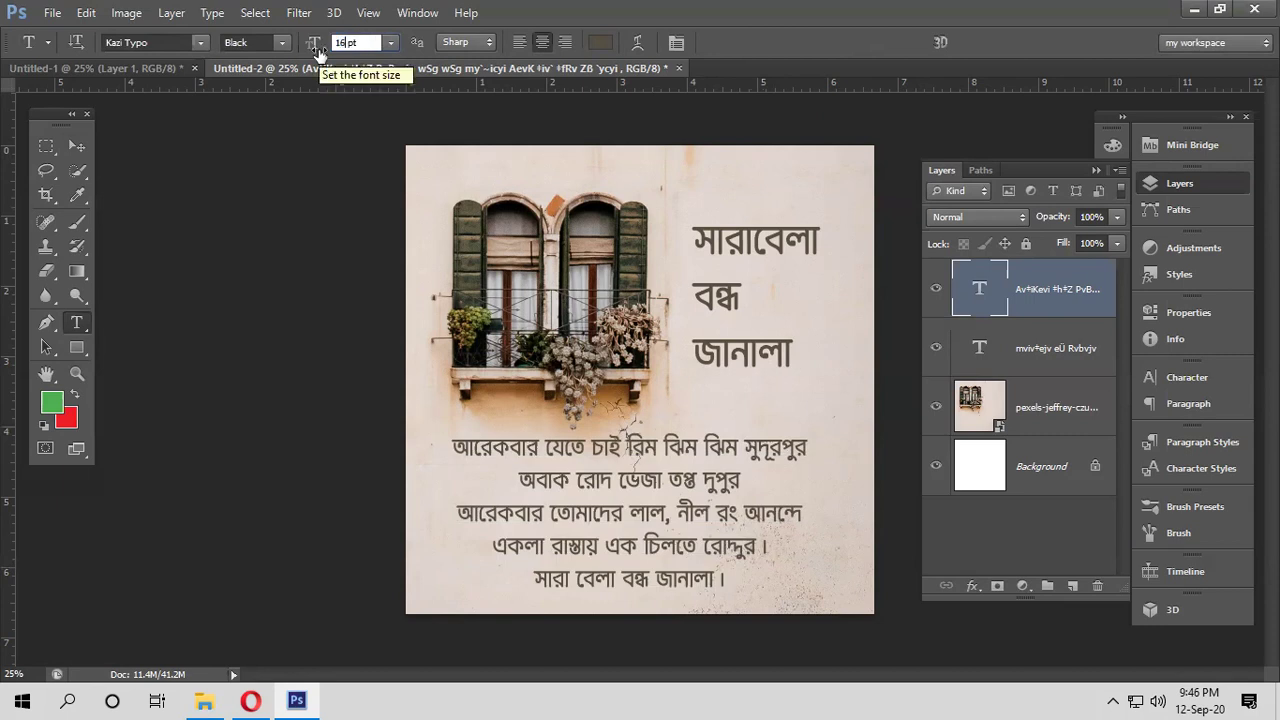
pyautogui.press('Return')
pyautogui.click(77, 145)
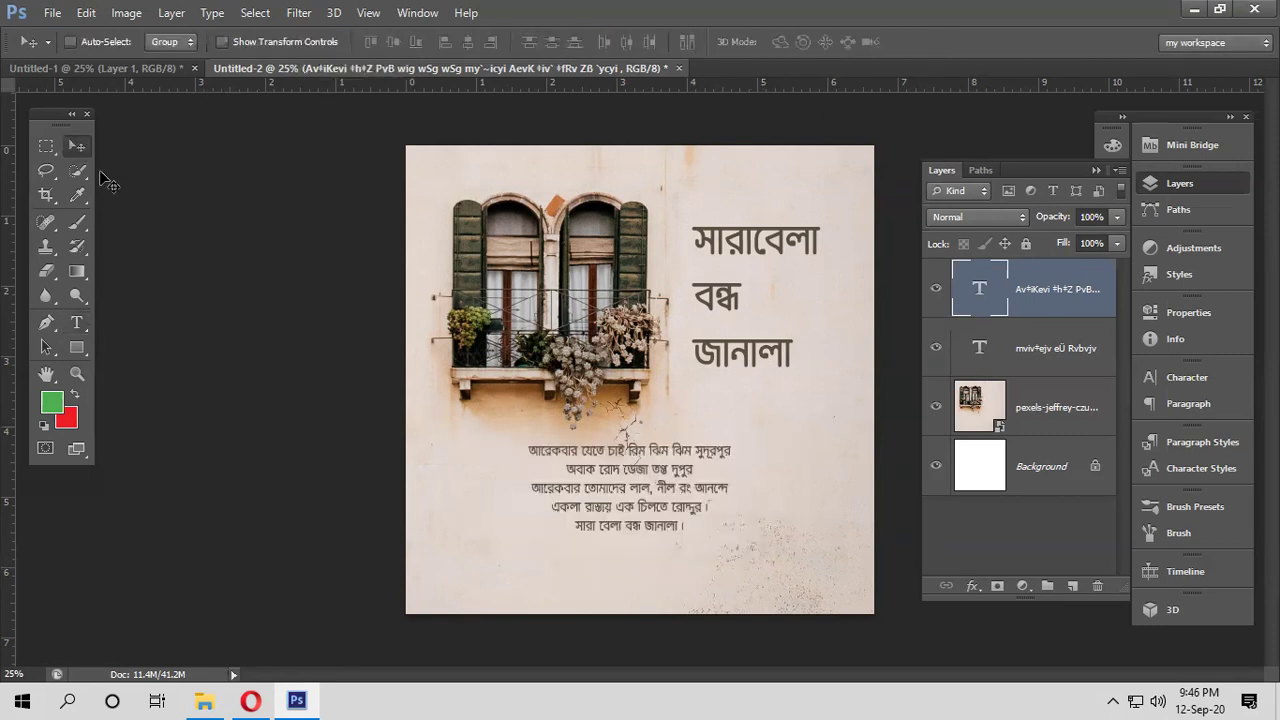
pyautogui.moveTo(686, 536); pyautogui.dragTo(700, 560)
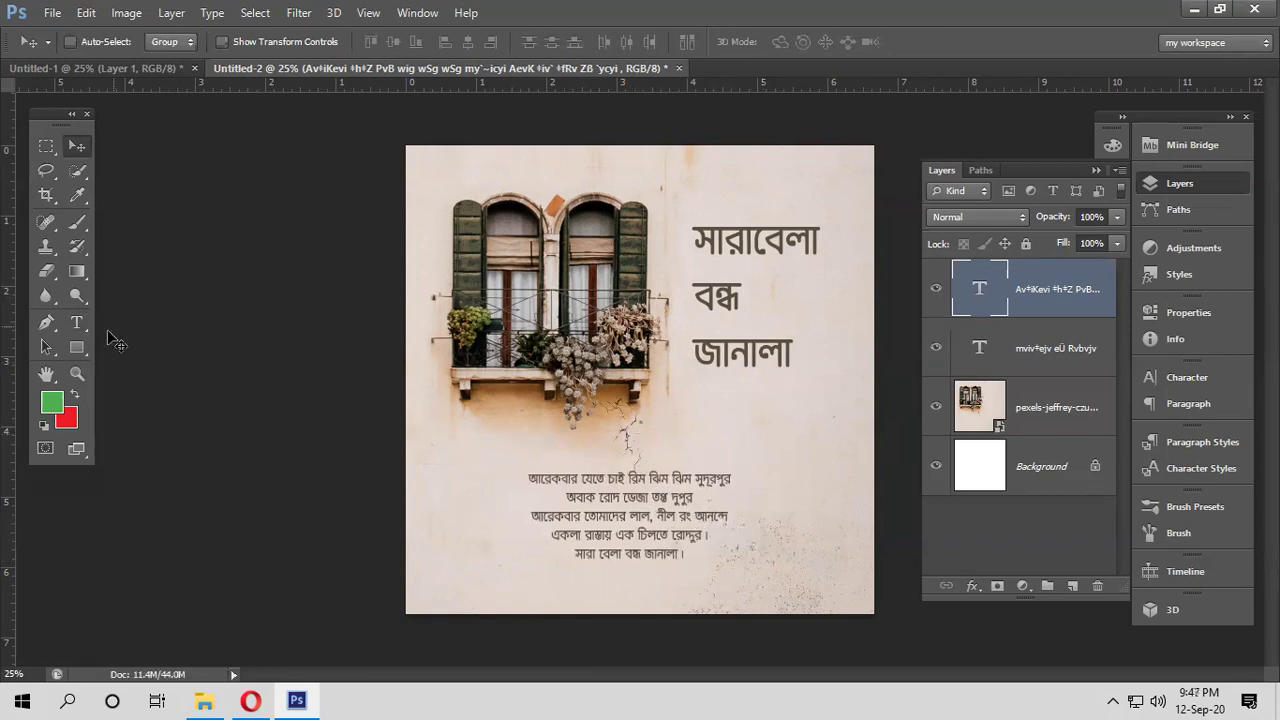
# Set the lyrics' anti-aliasing to Crisp and check the letter edges up close
pyautogui.press('t')
pyautogui.click(470, 45)
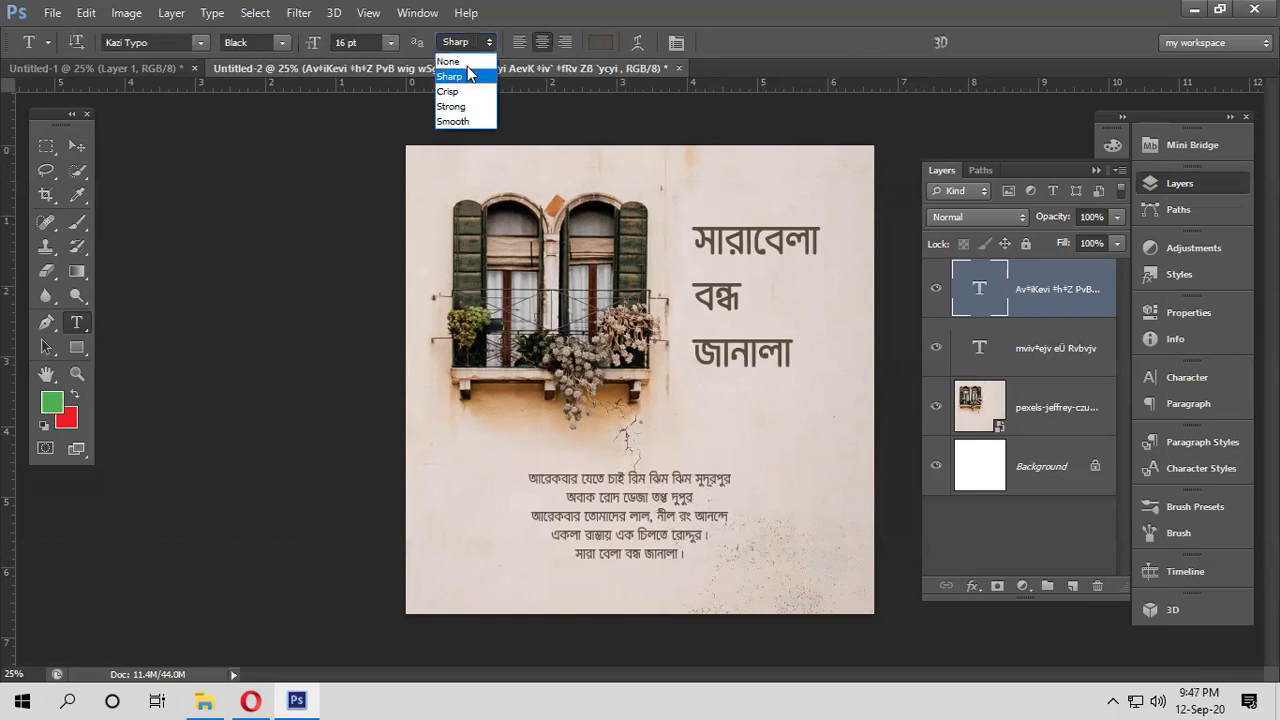
pyautogui.click(462, 92)
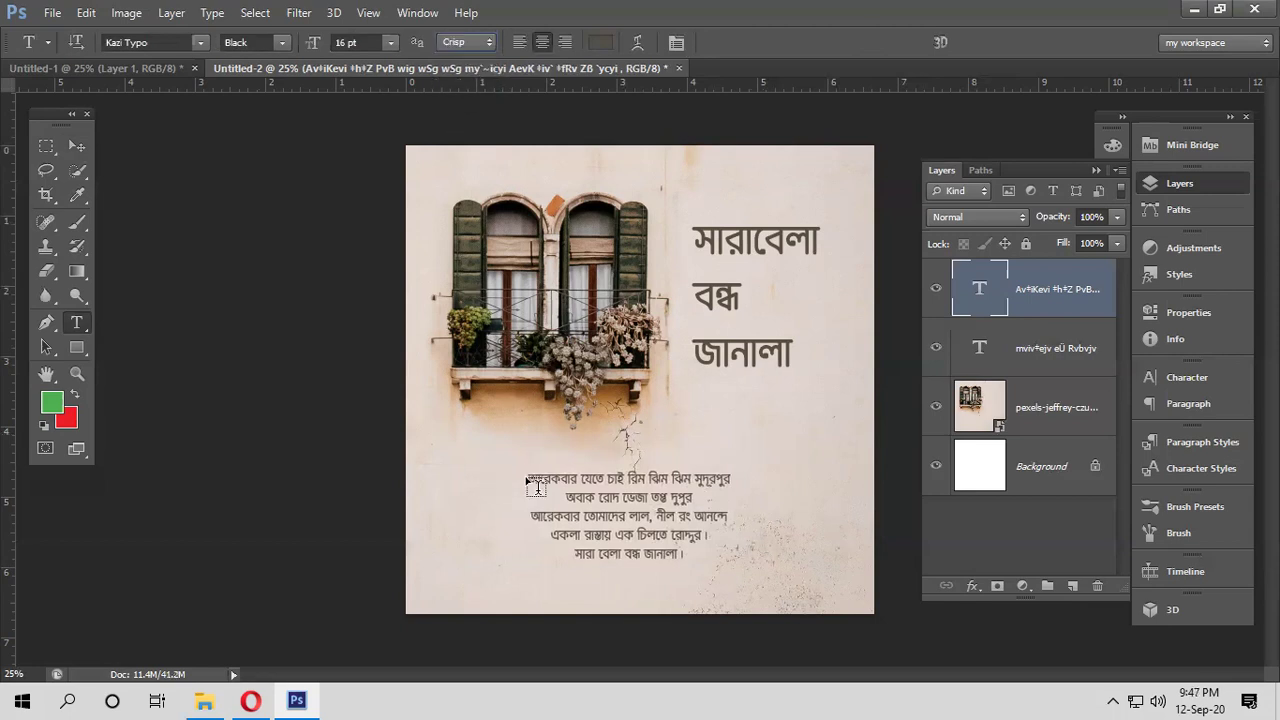
pyautogui.click(676, 537)
pyautogui.click(676, 537)
pyautogui.click(676, 537)
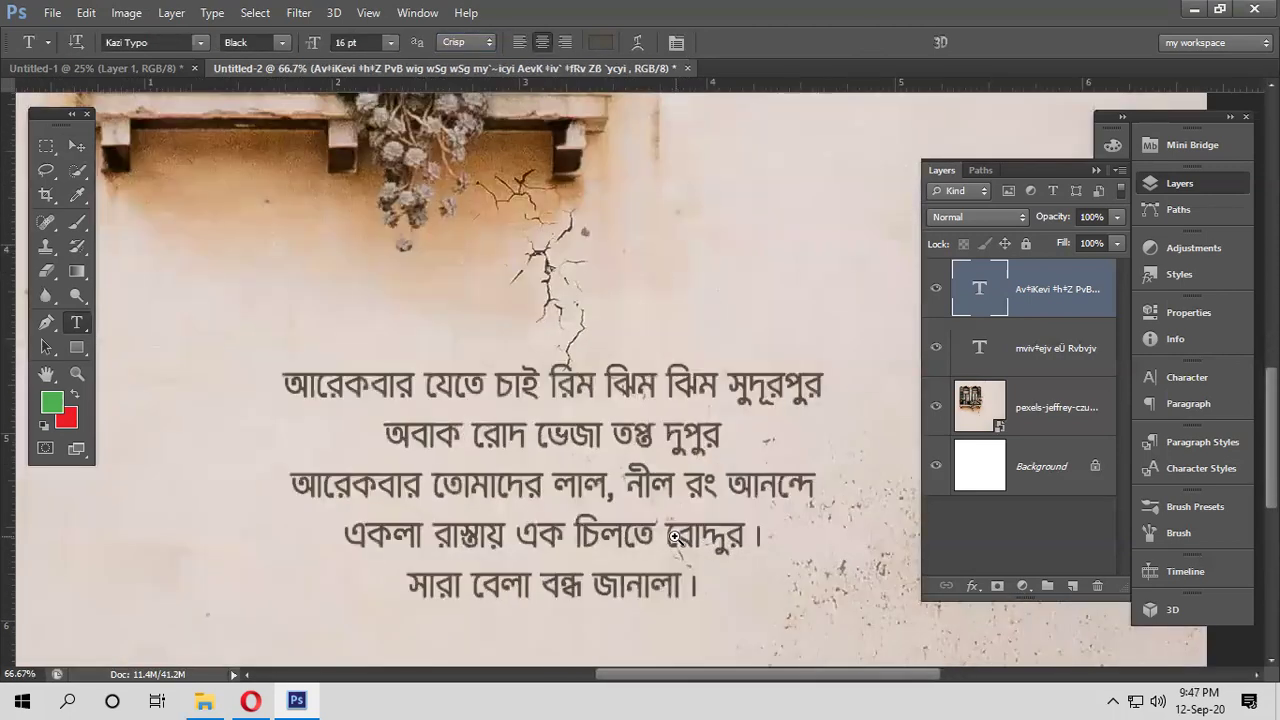
pyautogui.keyDown('alt'); pyautogui.click(590, 482); pyautogui.keyUp('alt')
pyautogui.keyDown('alt'); pyautogui.click(590, 482); pyautogui.keyUp('alt')
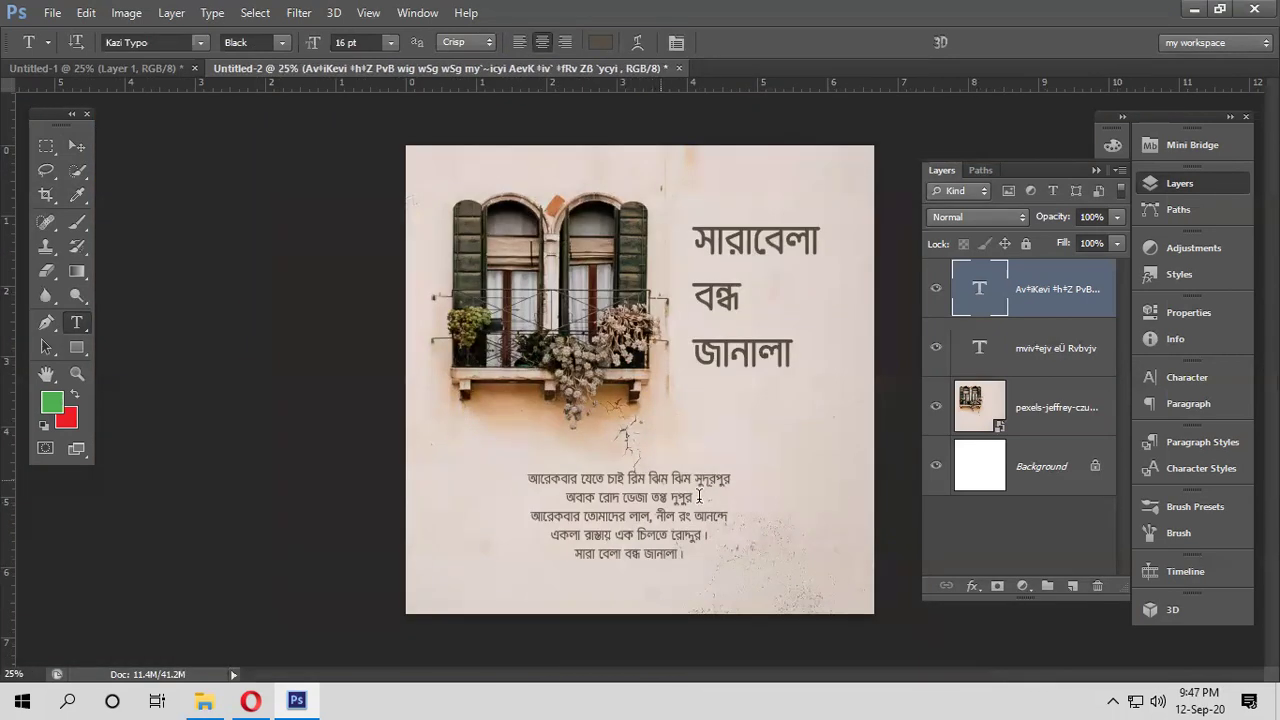
pyautogui.click(88, 148)
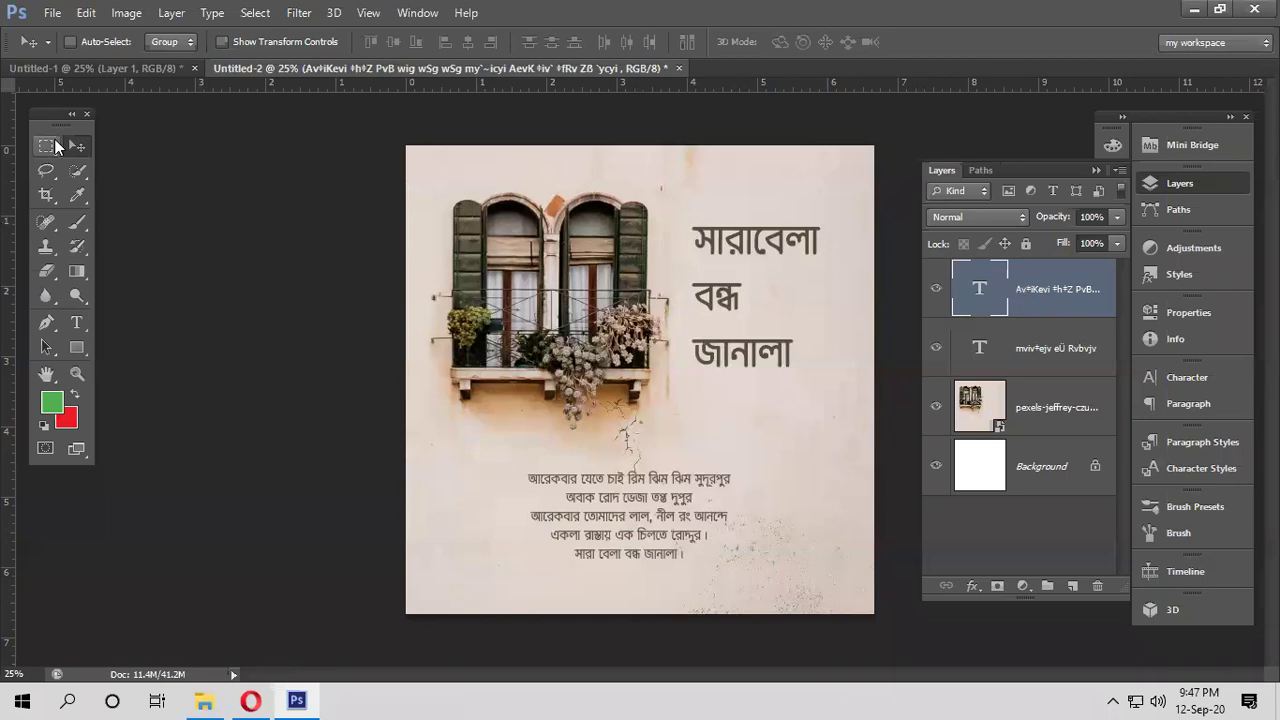
pyautogui.hotkey('ctrl', 'a')
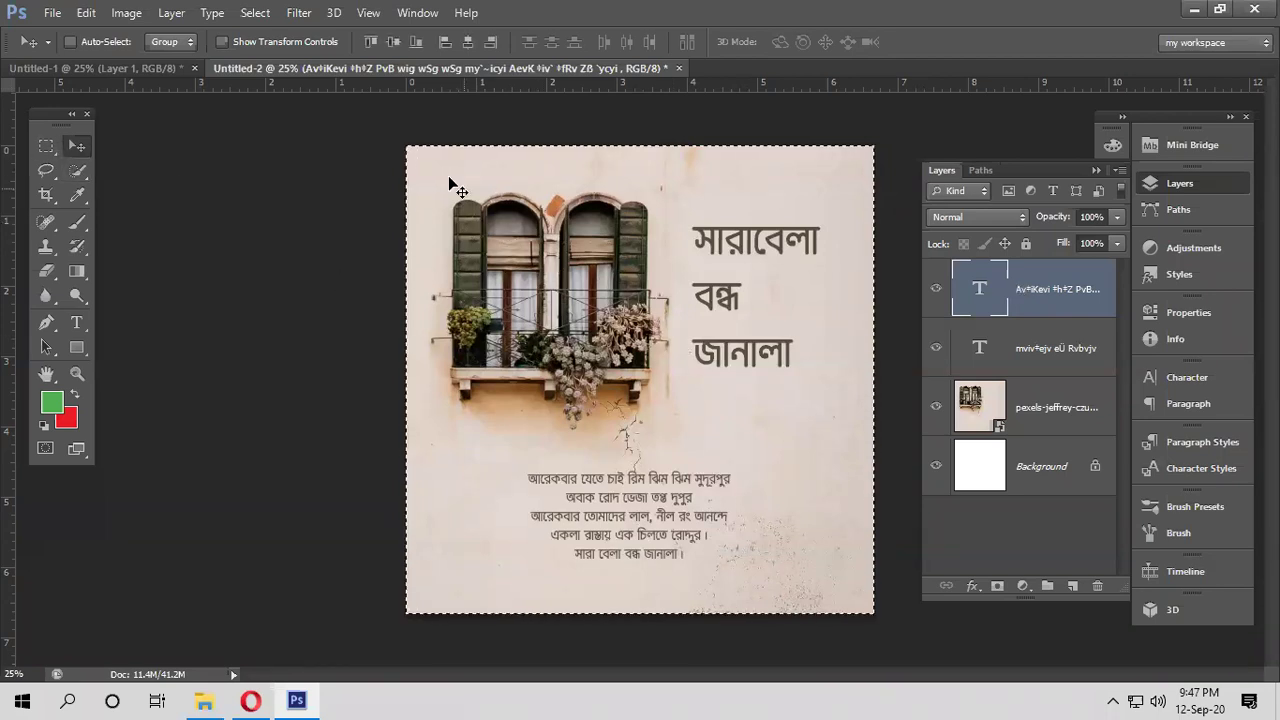
pyautogui.click(46, 146)
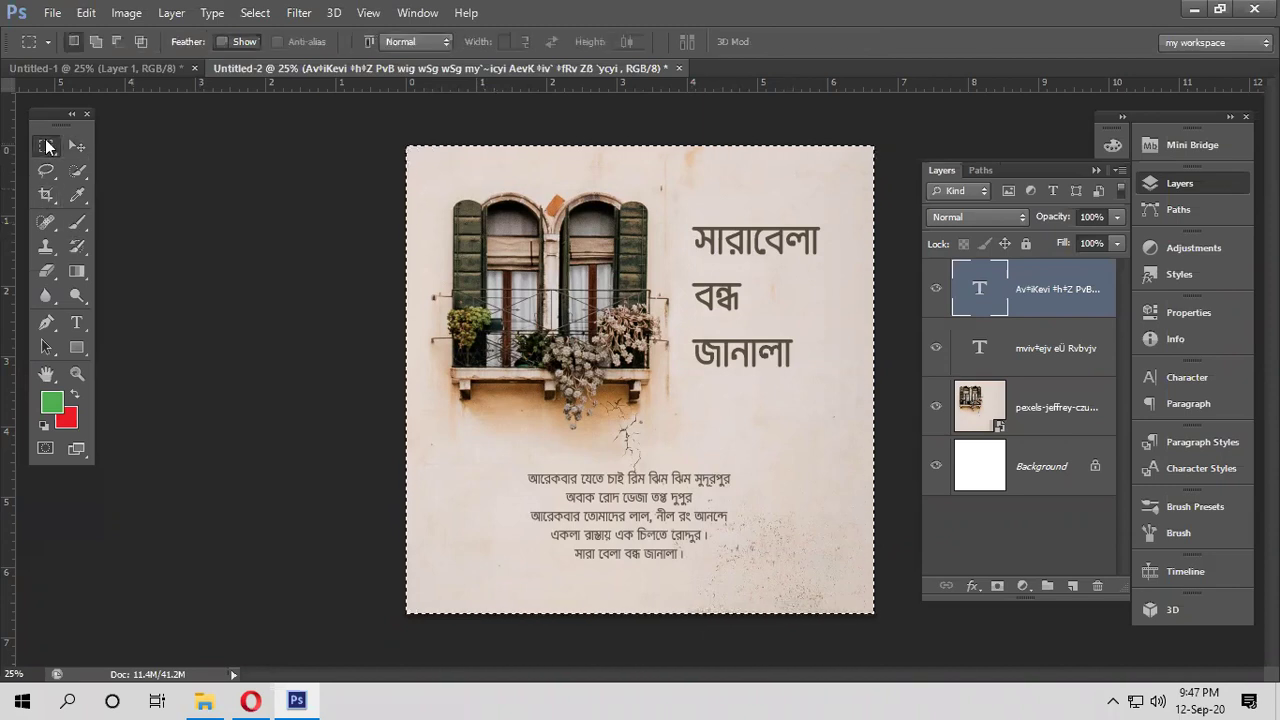
pyautogui.click(114, 142)
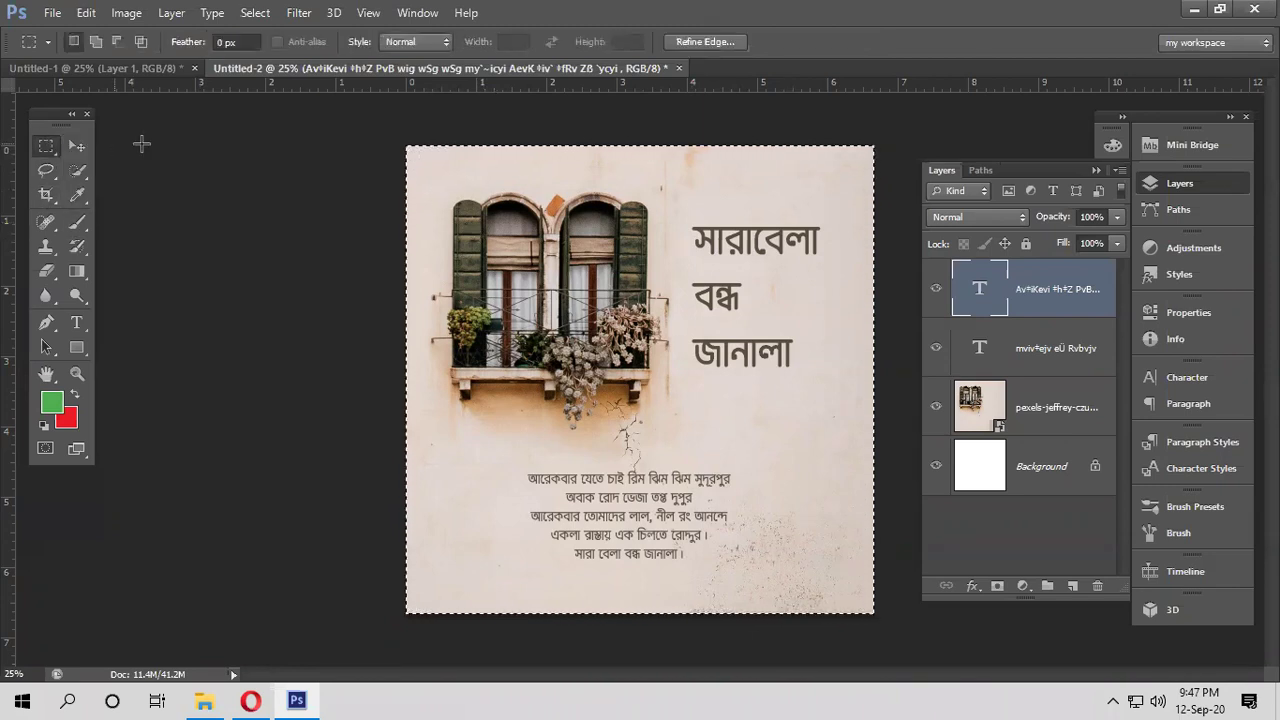
pyautogui.click(571, 163)
pyautogui.moveTo(392, 132); pyautogui.dragTo(1000, 640)
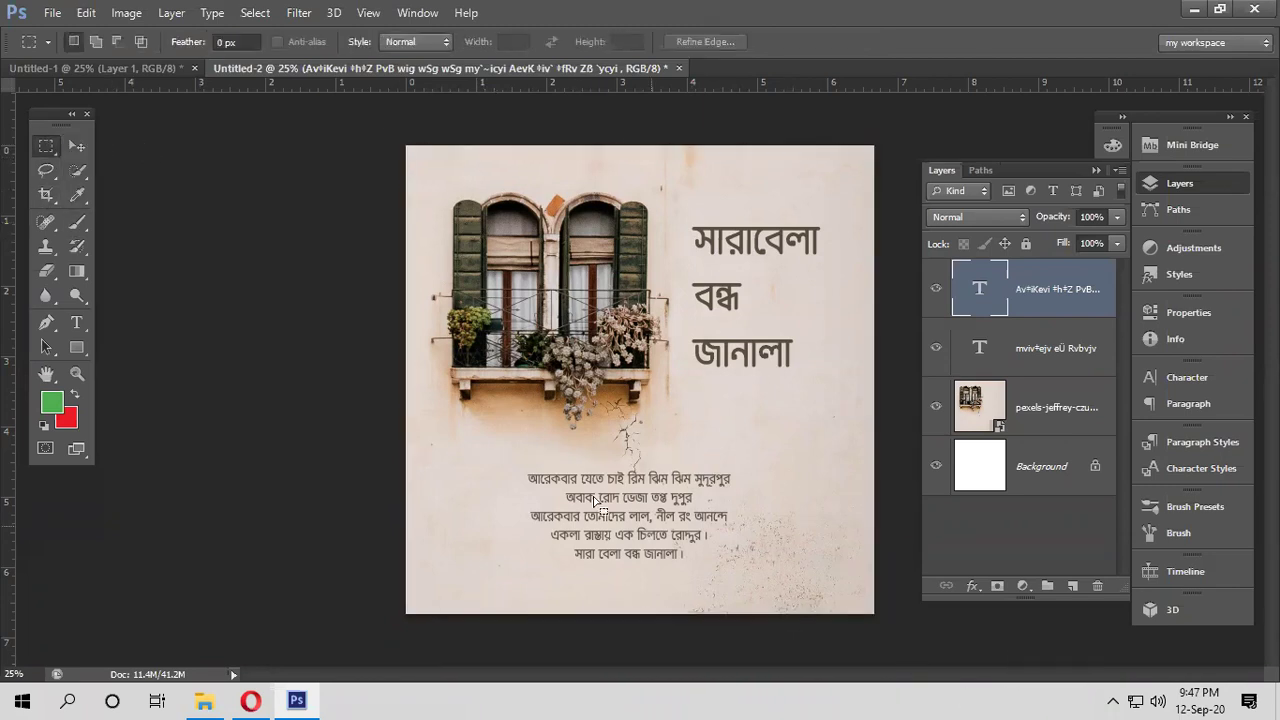
pyautogui.click(505, 465)
# Select the whole canvas and align the lyrics block to its horizontal centre
pyautogui.hotkey('ctrl', 'a')
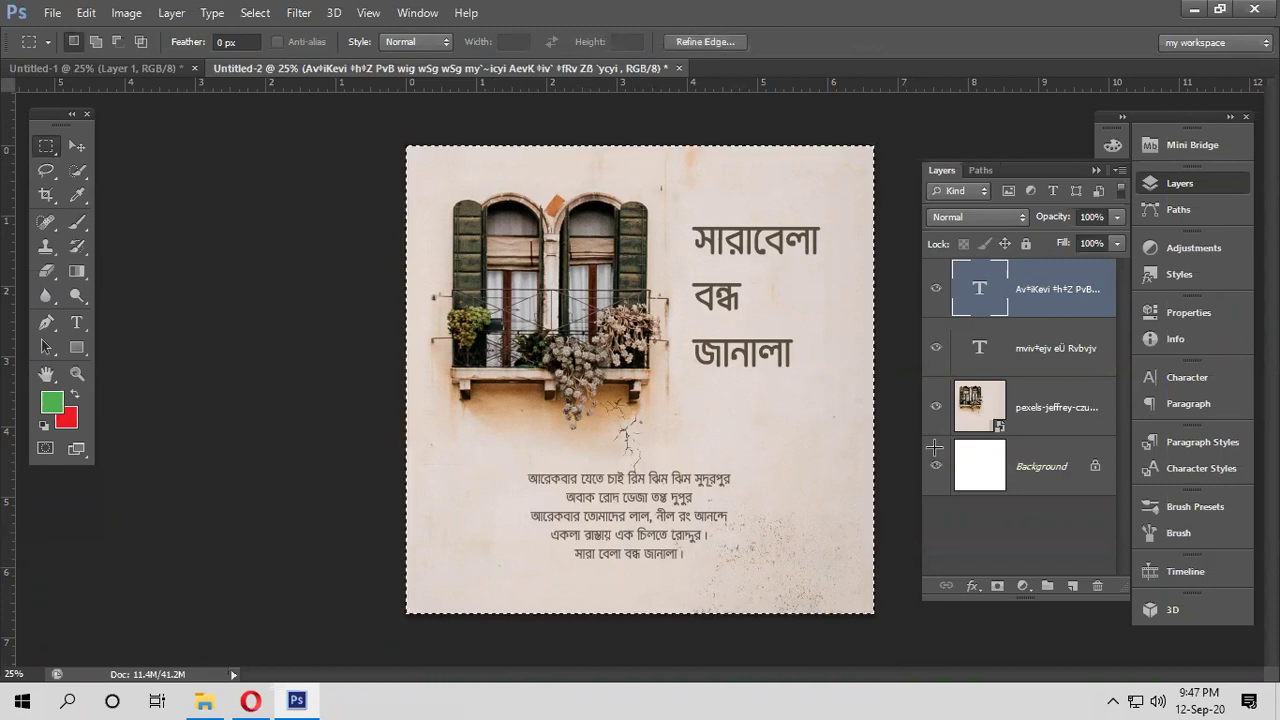
pyautogui.click(83, 146)
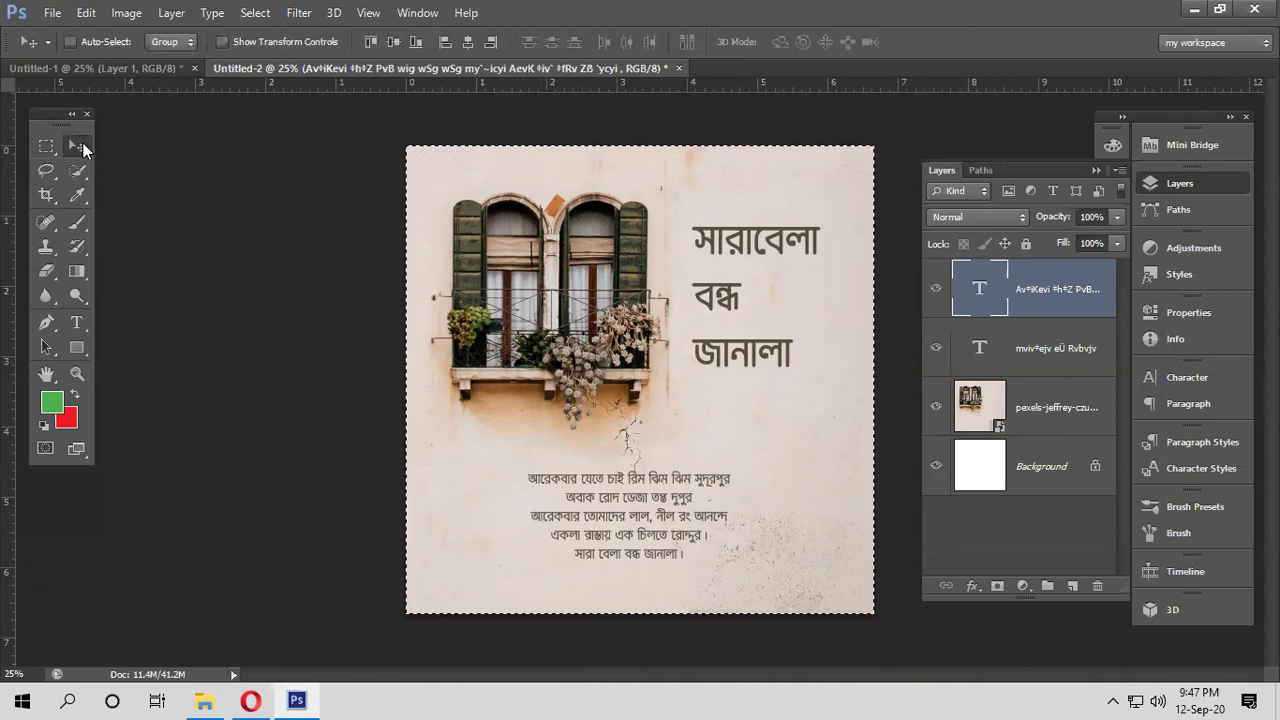
pyautogui.click(467, 42)
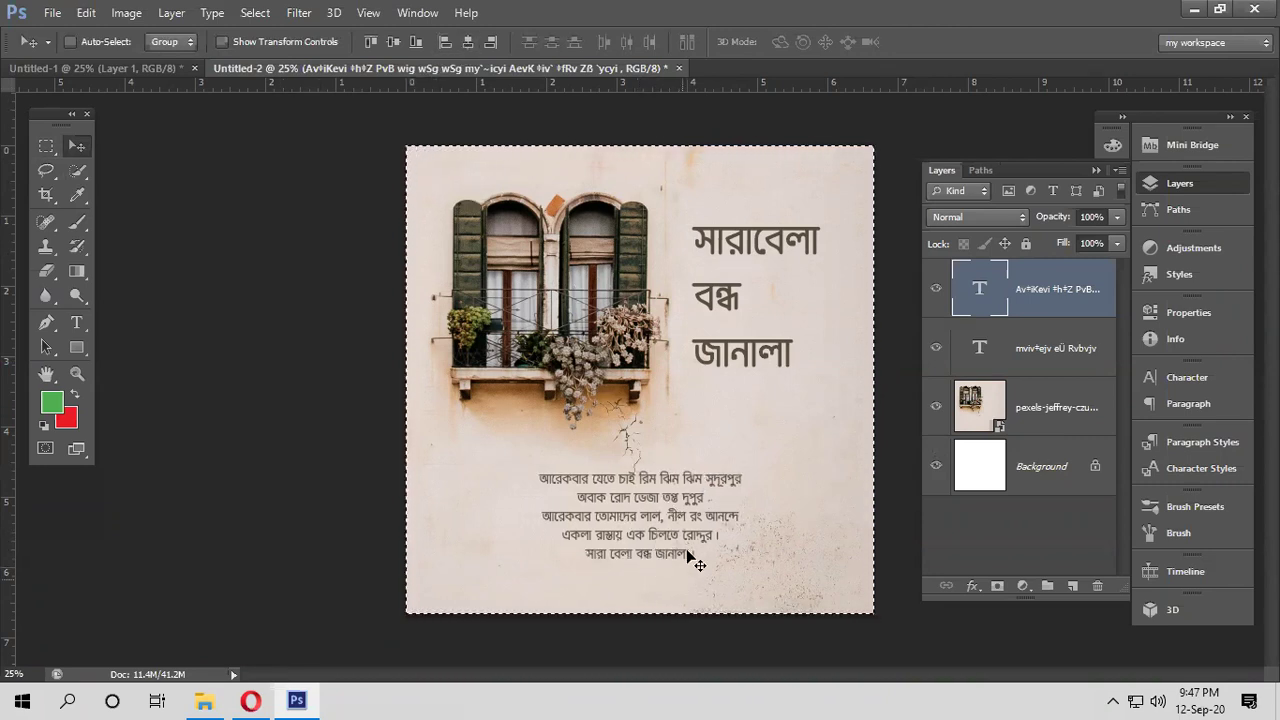
pyautogui.moveTo(688, 548); pyautogui.dragTo(692, 547)
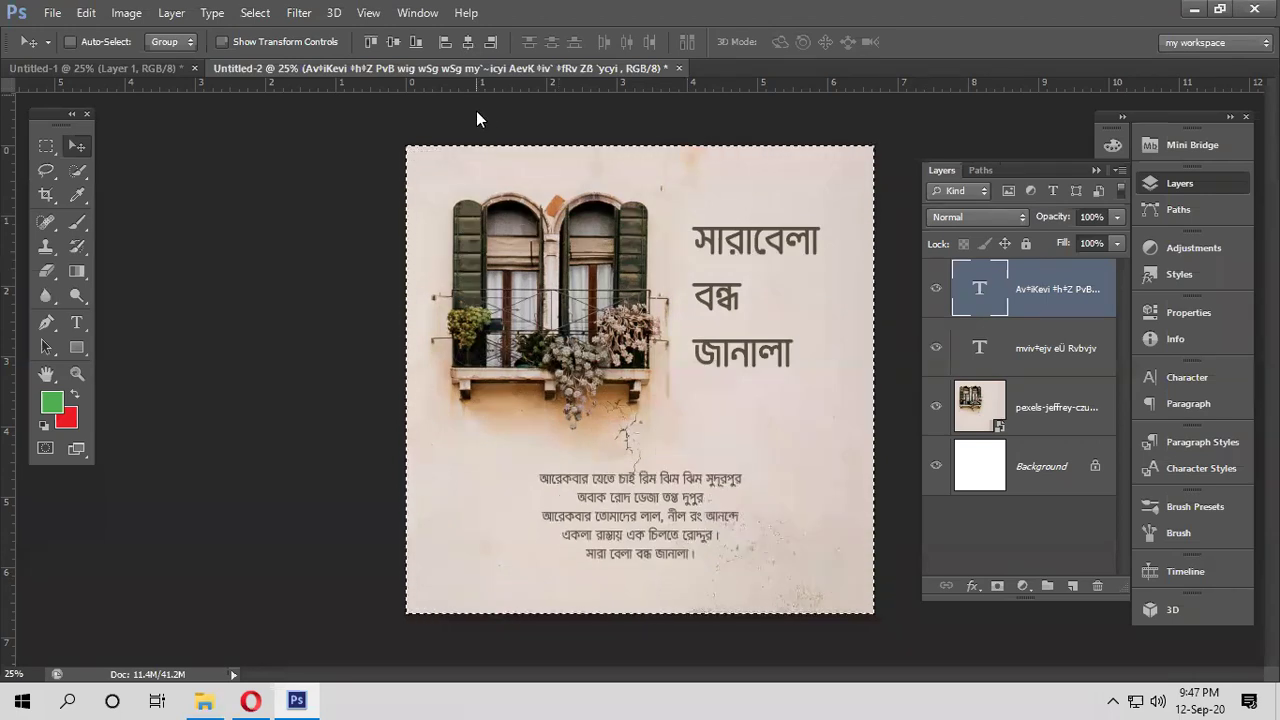
# Try the vertical-centre and bottom alignments on the lyrics, clear the selection and move the block up below the window
pyautogui.click(394, 45)
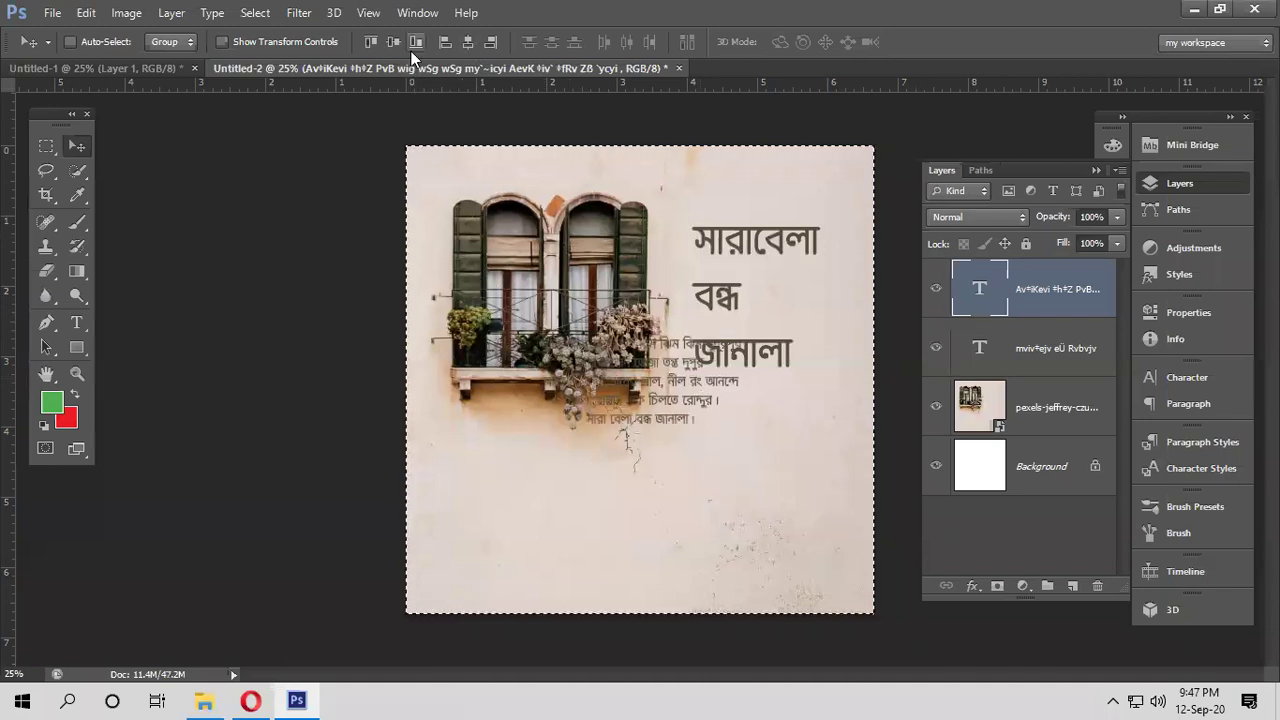
pyautogui.click(413, 46)
pyautogui.hotkey('ctrl', 'd')
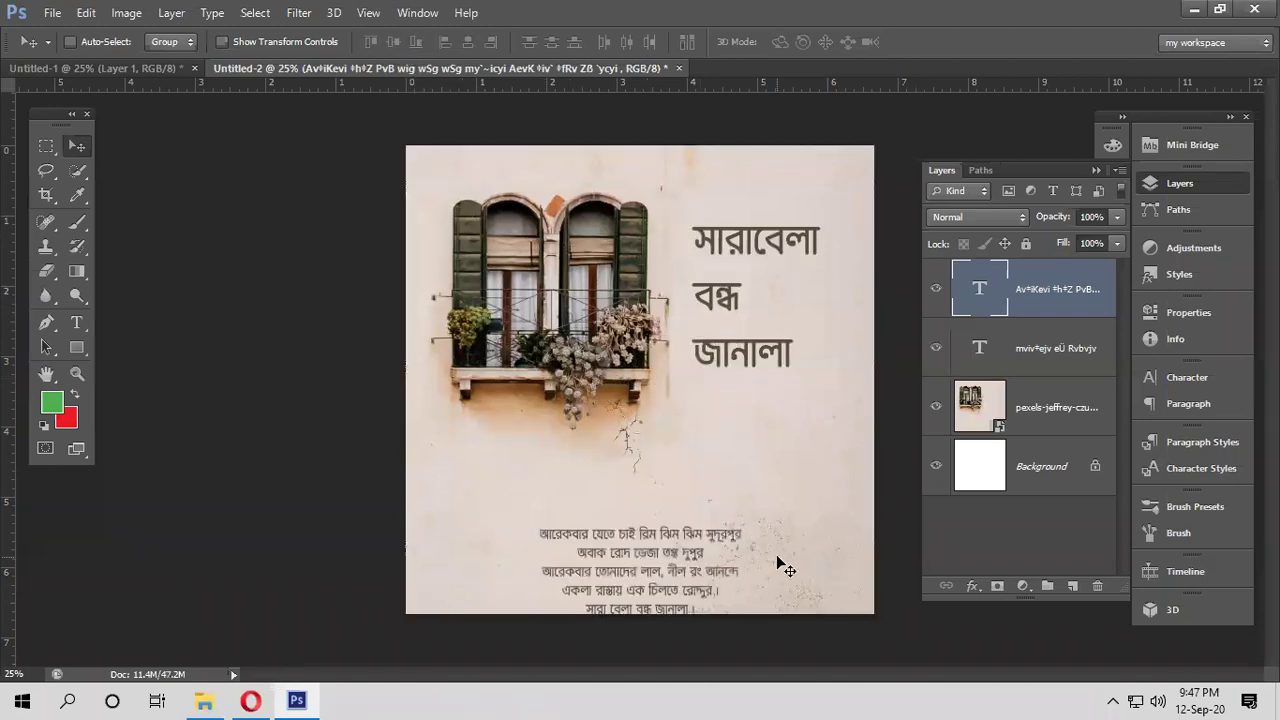
pyautogui.moveTo(708, 570); pyautogui.dragTo(713, 505)
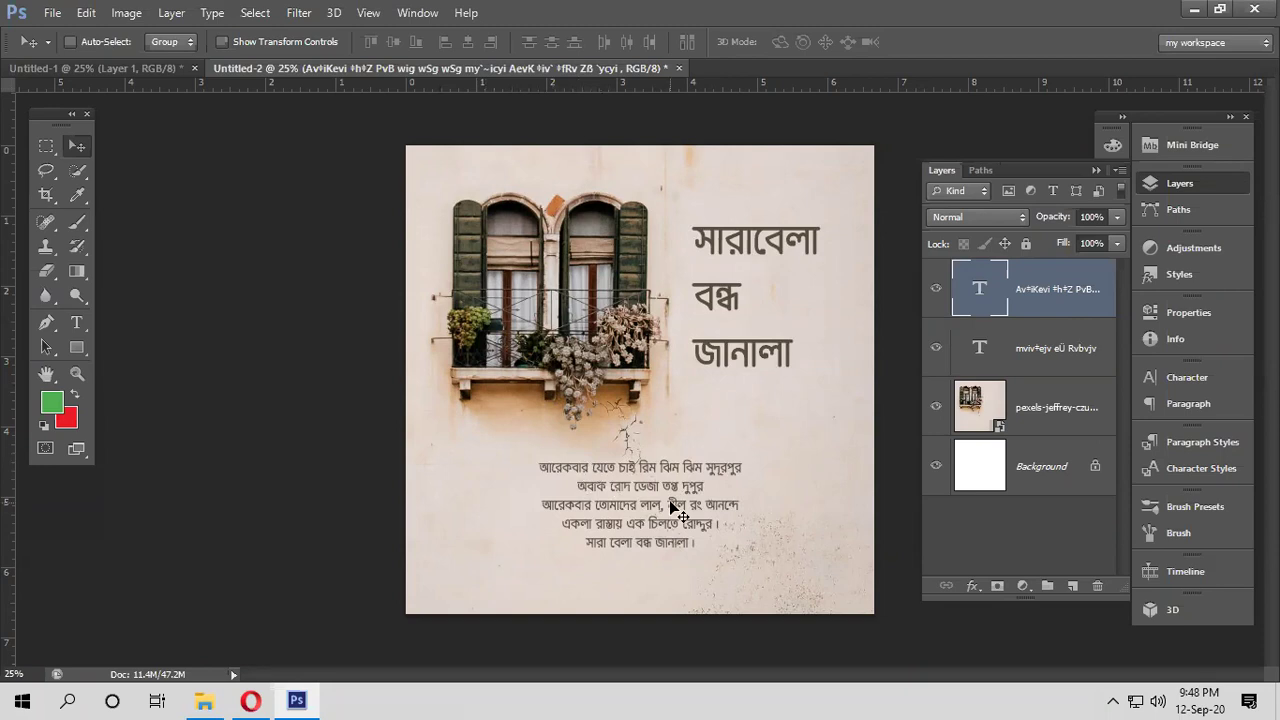
# Open the character settings and set the lyrics' tracking to 200, then reduce it to 50
pyautogui.click(77, 323)
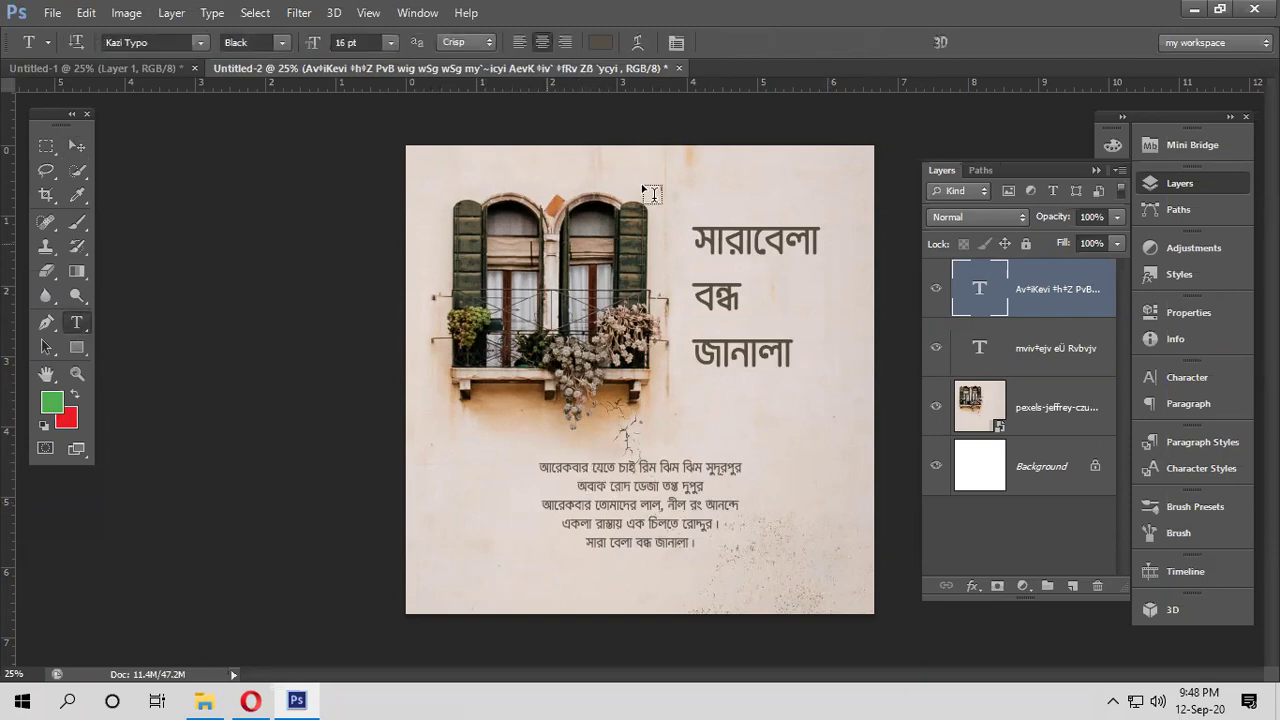
pyautogui.click(676, 42)
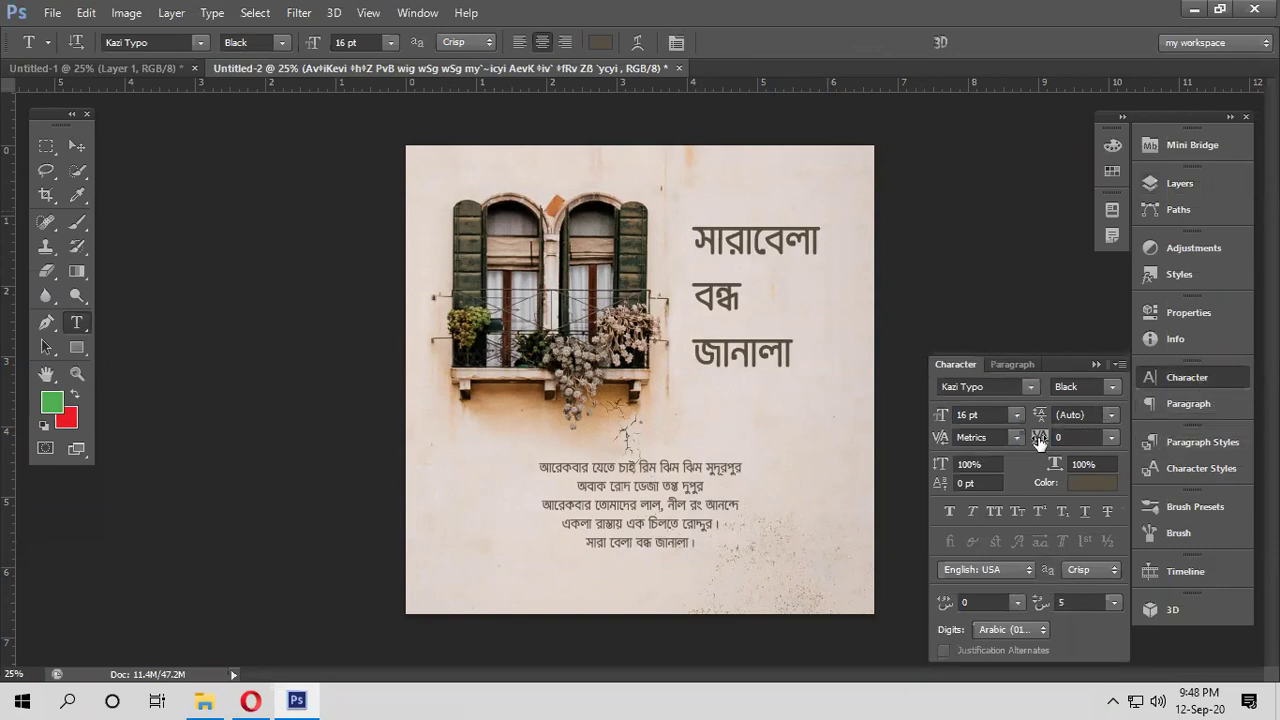
pyautogui.click(1106, 441)
pyautogui.click(1095, 428)
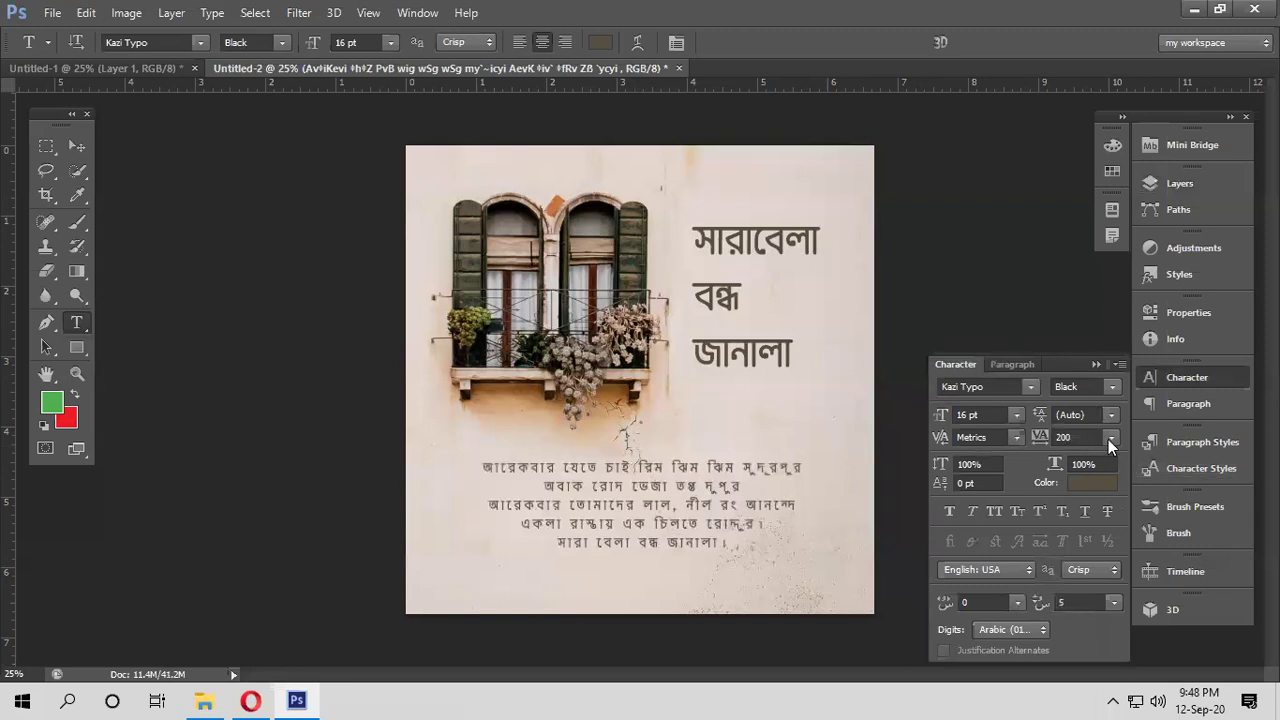
pyautogui.click(1108, 439)
pyautogui.click(1095, 364)
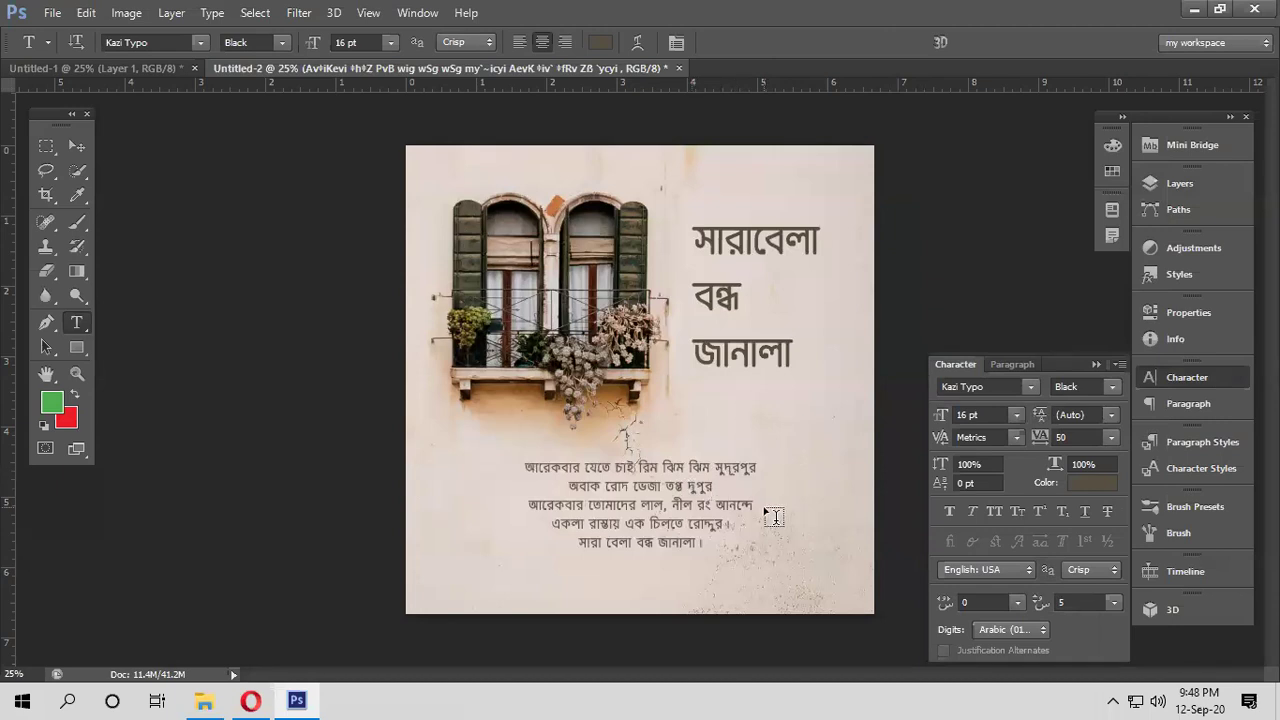
# Set the lyrics' tracking to 48, close the character settings and check the letter spacing up close
pyautogui.hotkey('ctrl', '+')
pyautogui.hotkey('ctrl', '+')
pyautogui.hotkey('ctrl', '+')
pyautogui.hotkey('ctrl', '+')
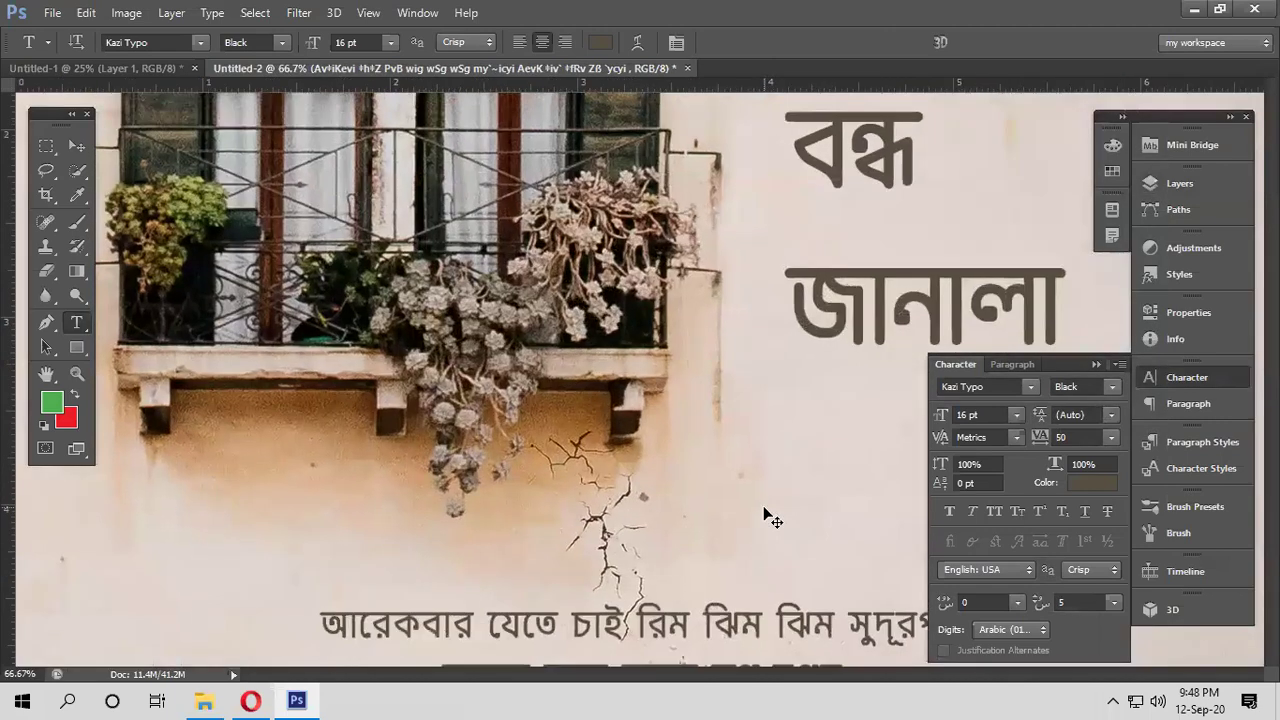
pyautogui.scroll(-5, 773, 516)
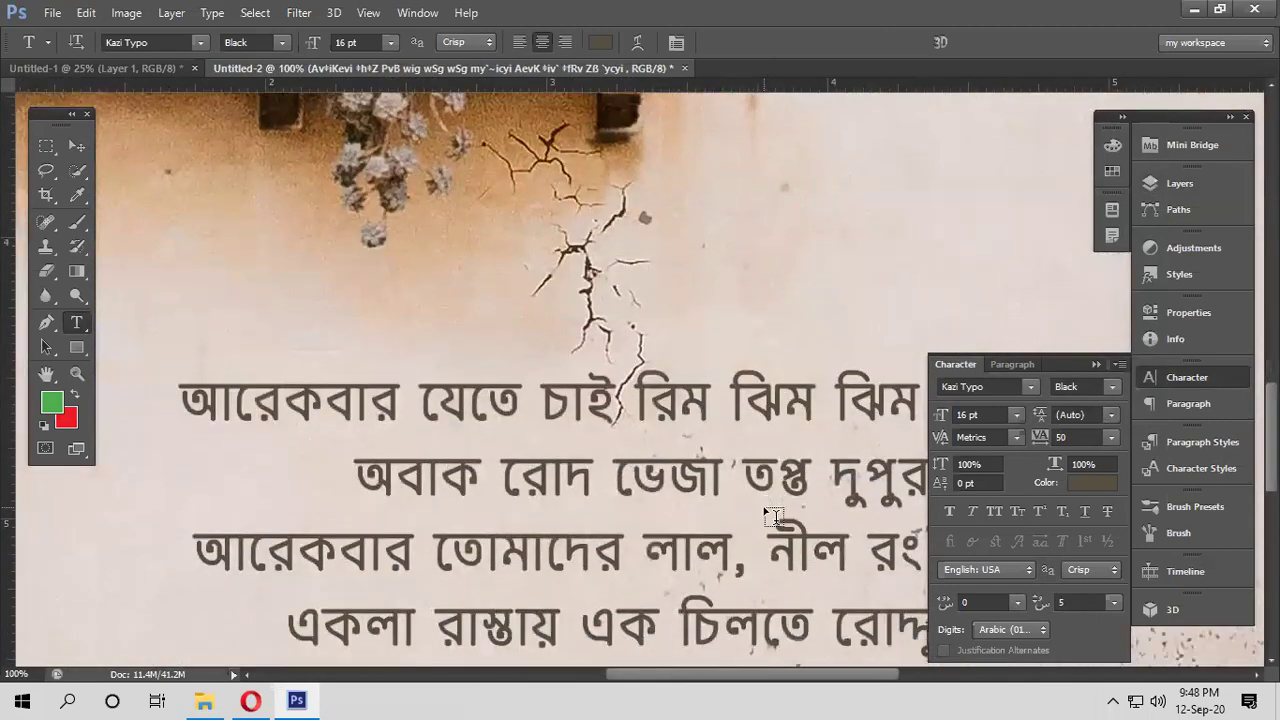
pyautogui.click(1039, 439)
pyautogui.write('48')
pyautogui.press('Return')
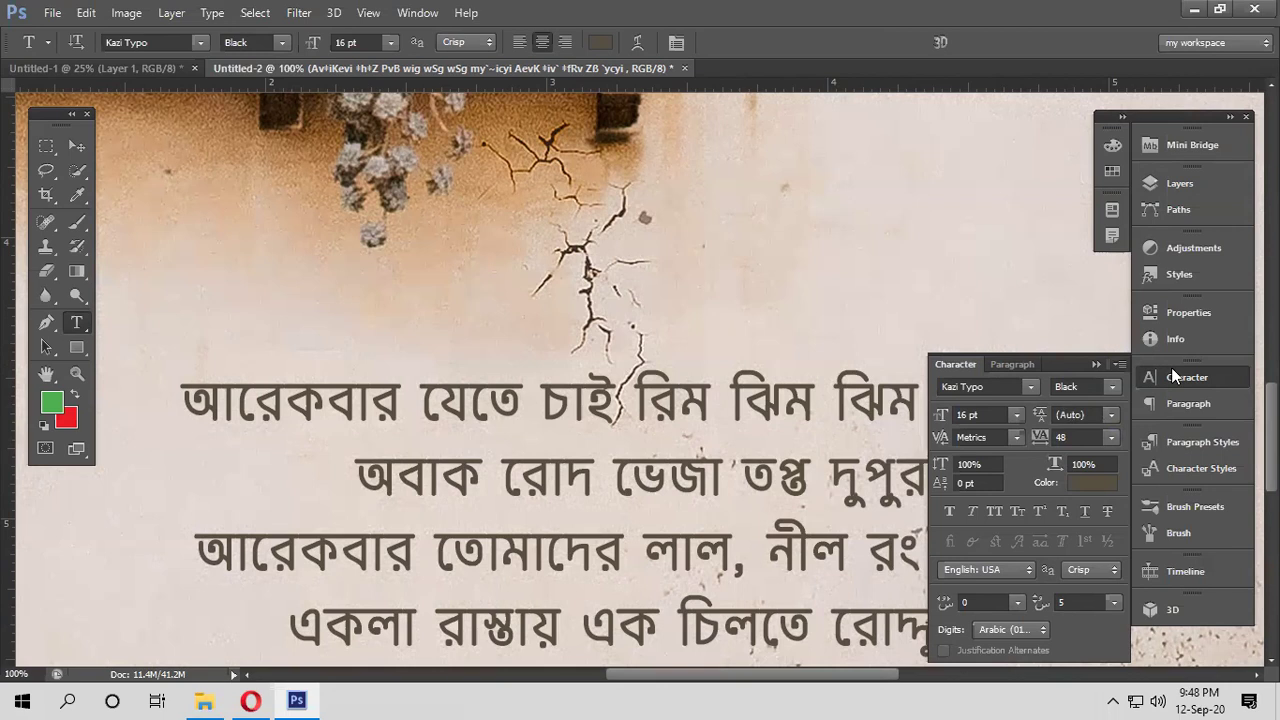
pyautogui.click(1175, 377)
pyautogui.click(1020, 421)
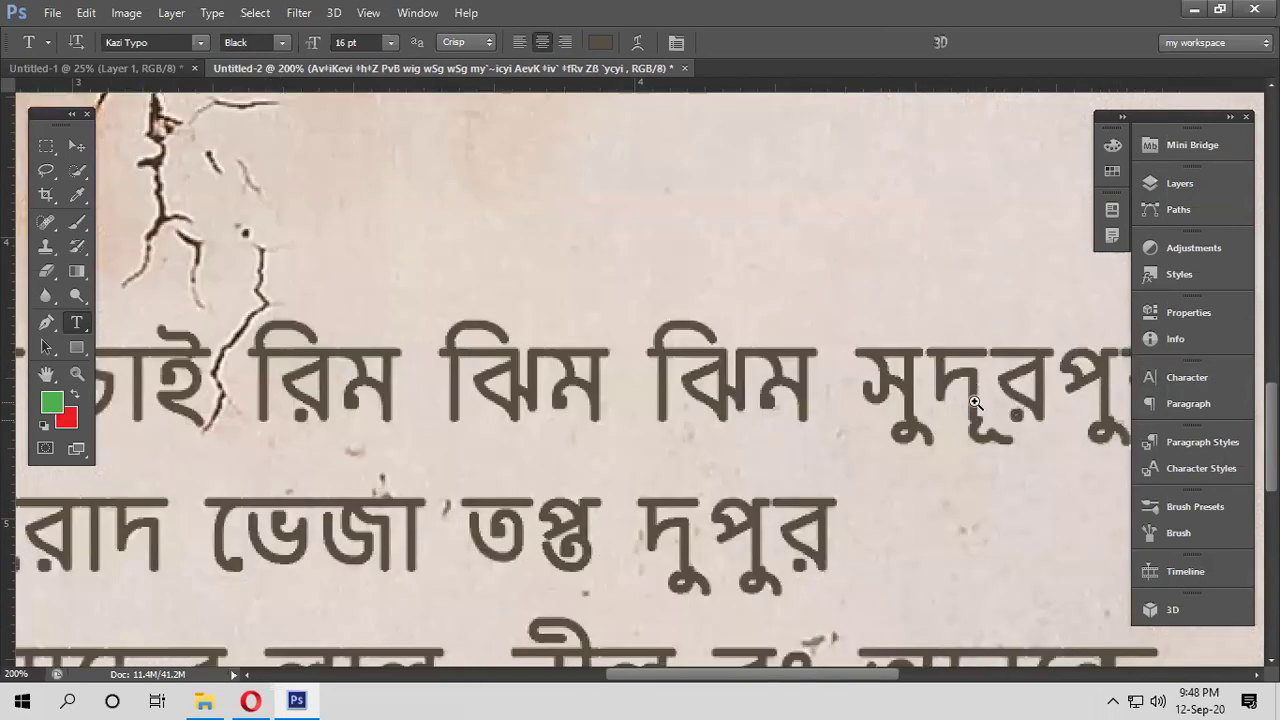
# Set the lyrics' tracking to 42, then tighten it slightly more and close the character settings
pyautogui.click(971, 417)
pyautogui.click(1183, 377)
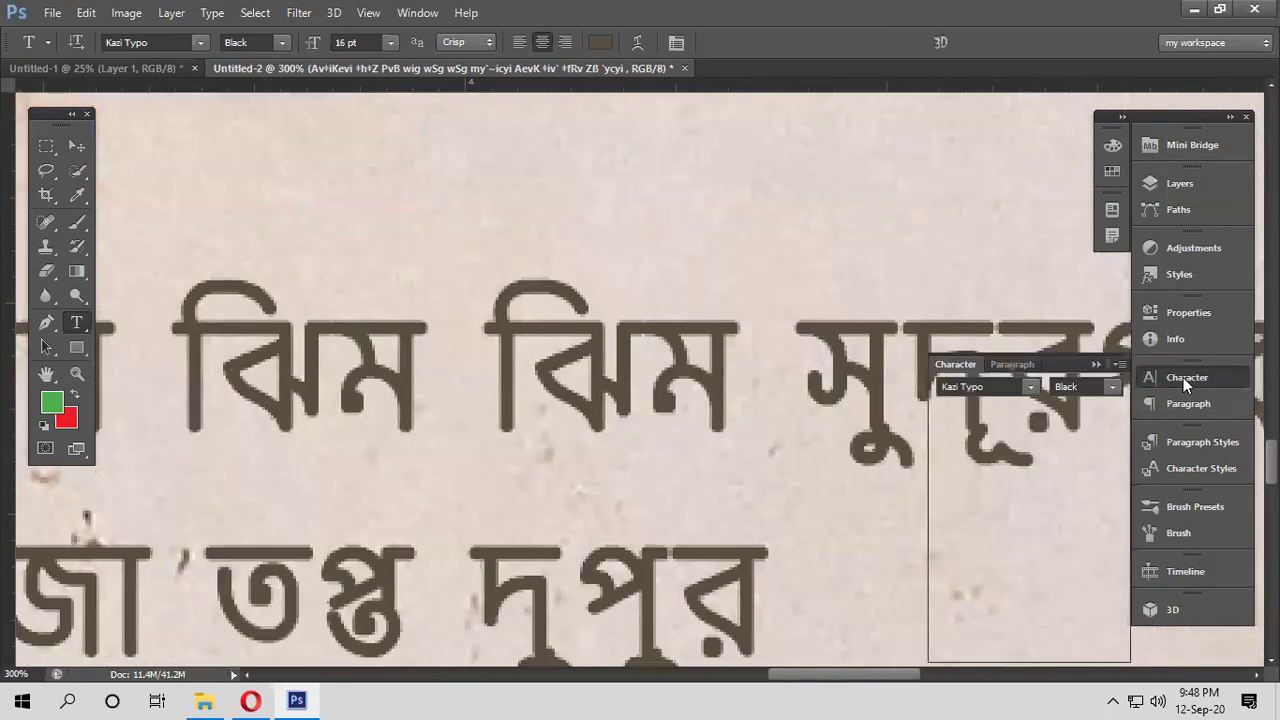
pyautogui.click(1080, 436)
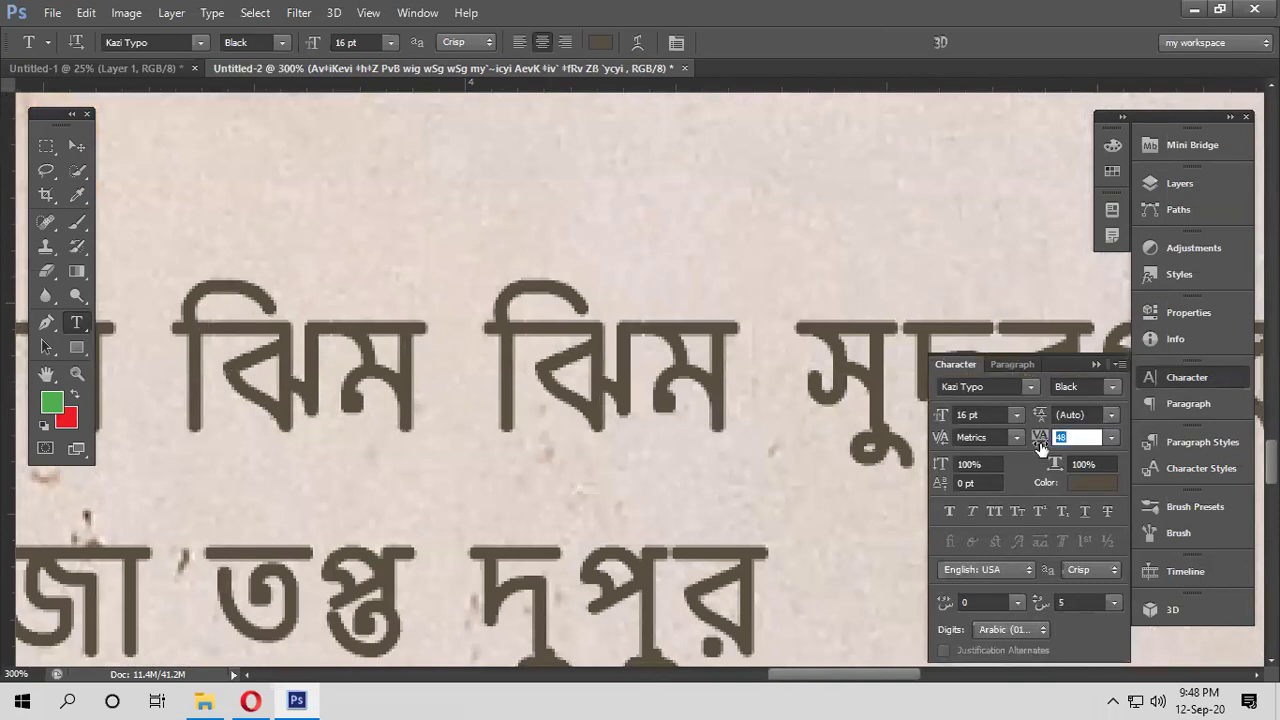
pyautogui.write('42')
pyautogui.press('Return')
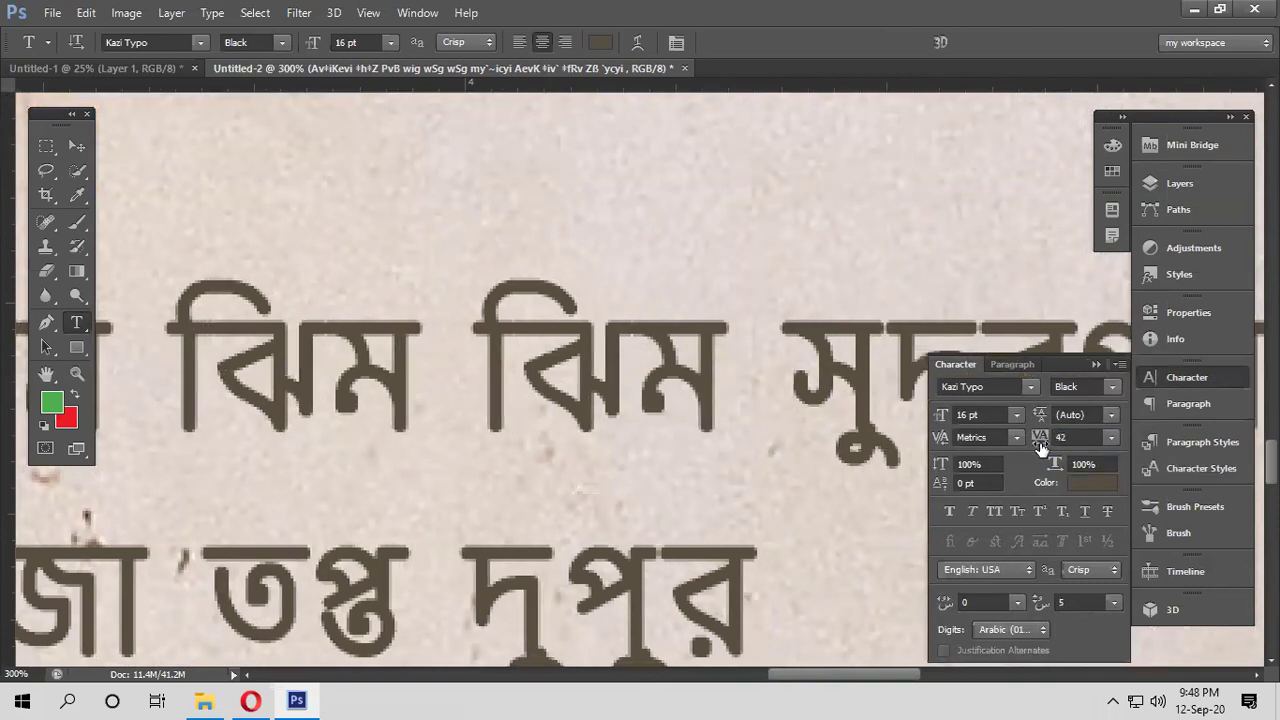
pyautogui.click(1040, 446)
pyautogui.press('Return')
pyautogui.click(1175, 379)
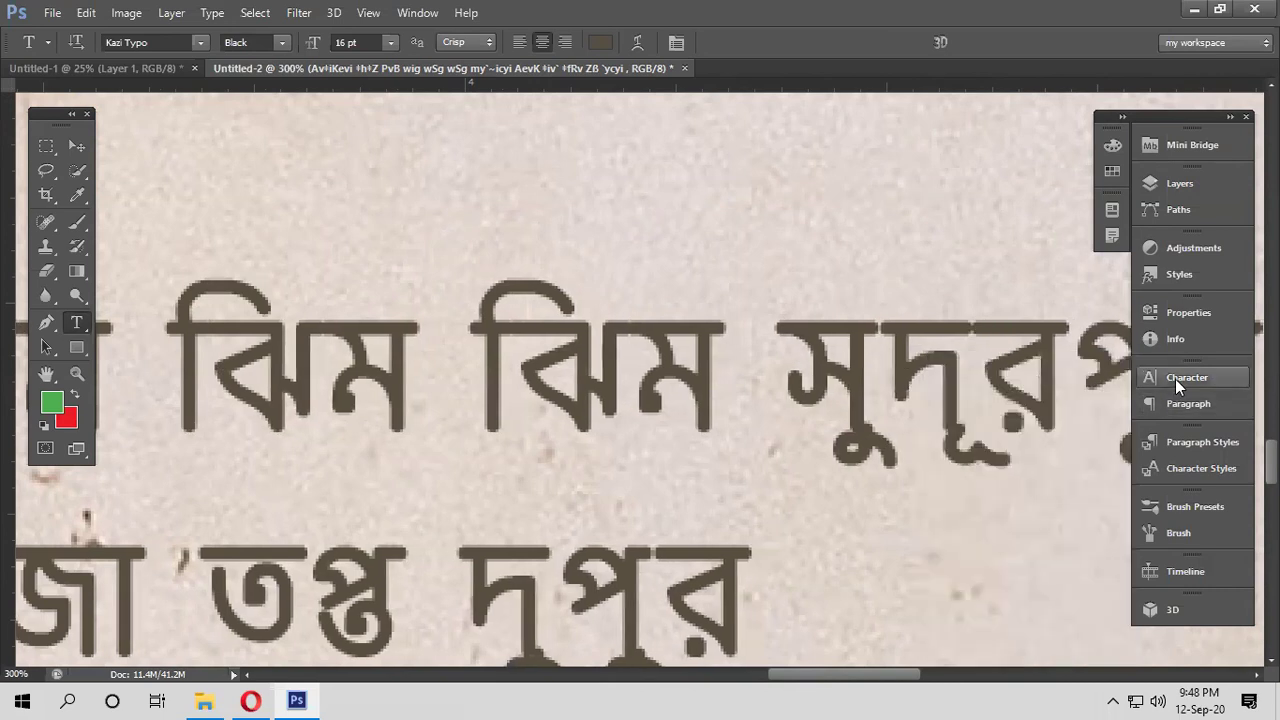
pyautogui.scroll(-8, 749, 602)
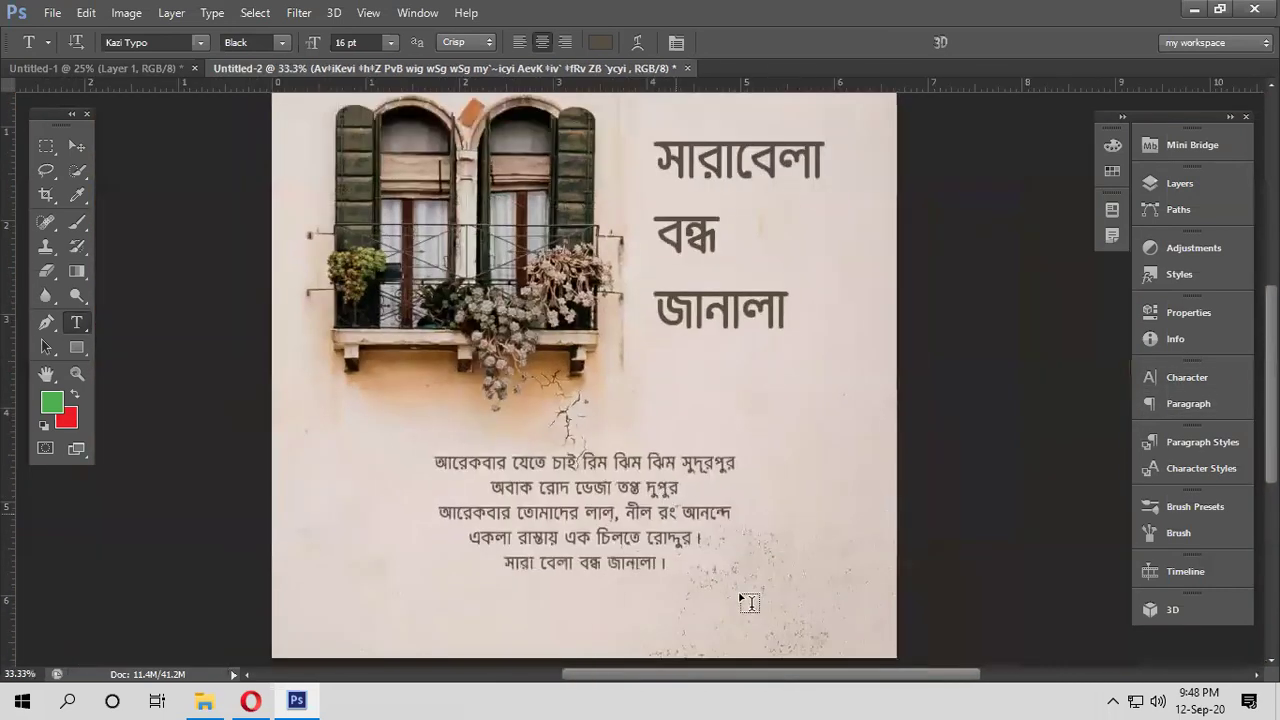
pyautogui.click(730, 577)
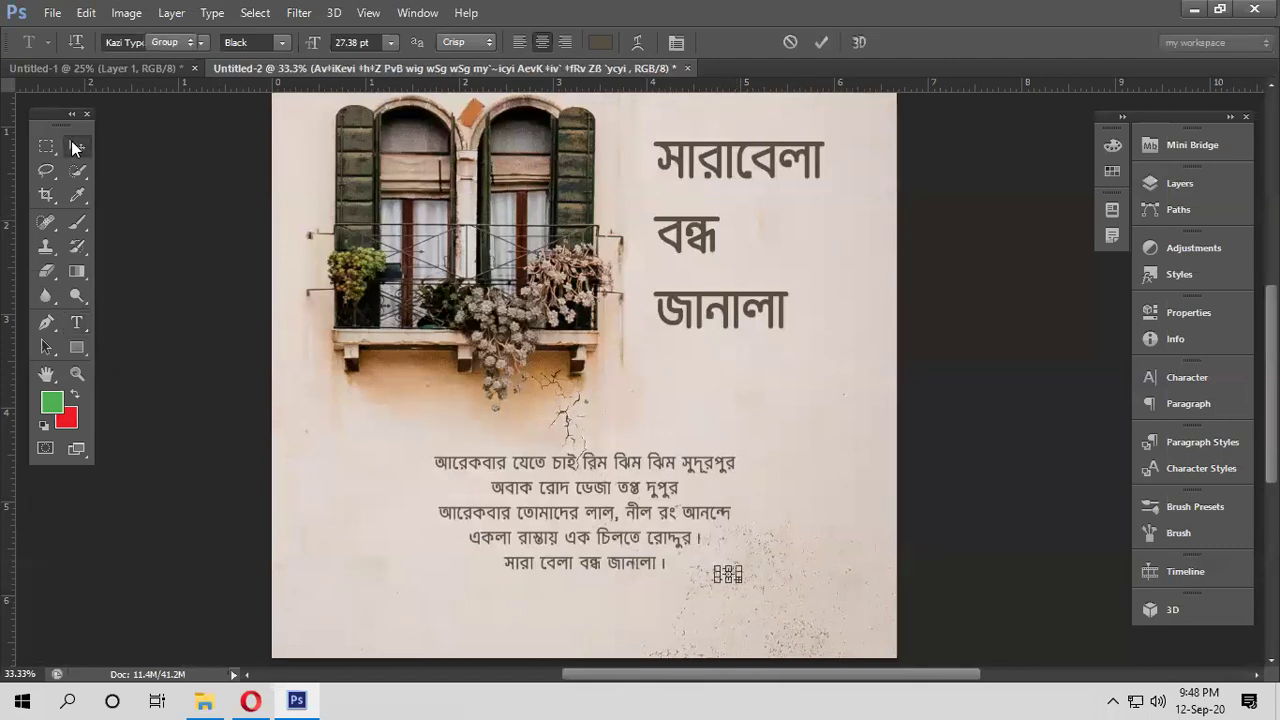
pyautogui.click(75, 147)
pyautogui.click(1178, 183)
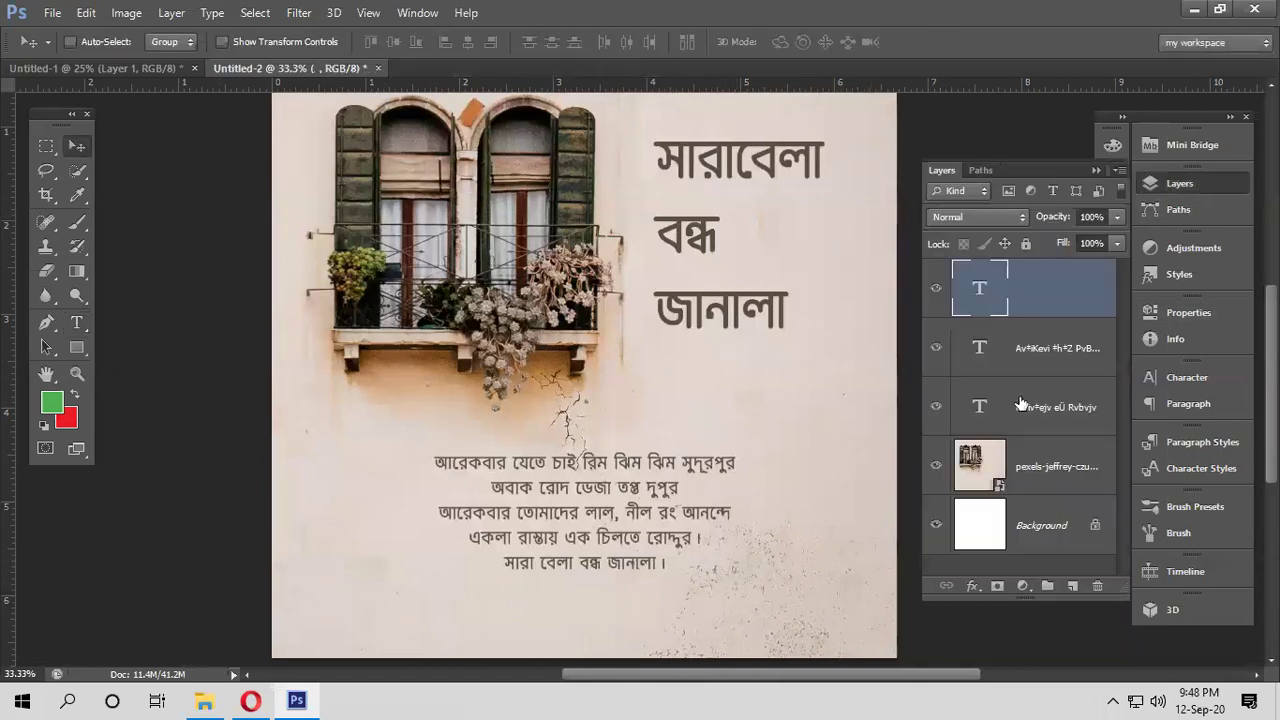
pyautogui.press('Delete')
pyautogui.click(1200, 186)
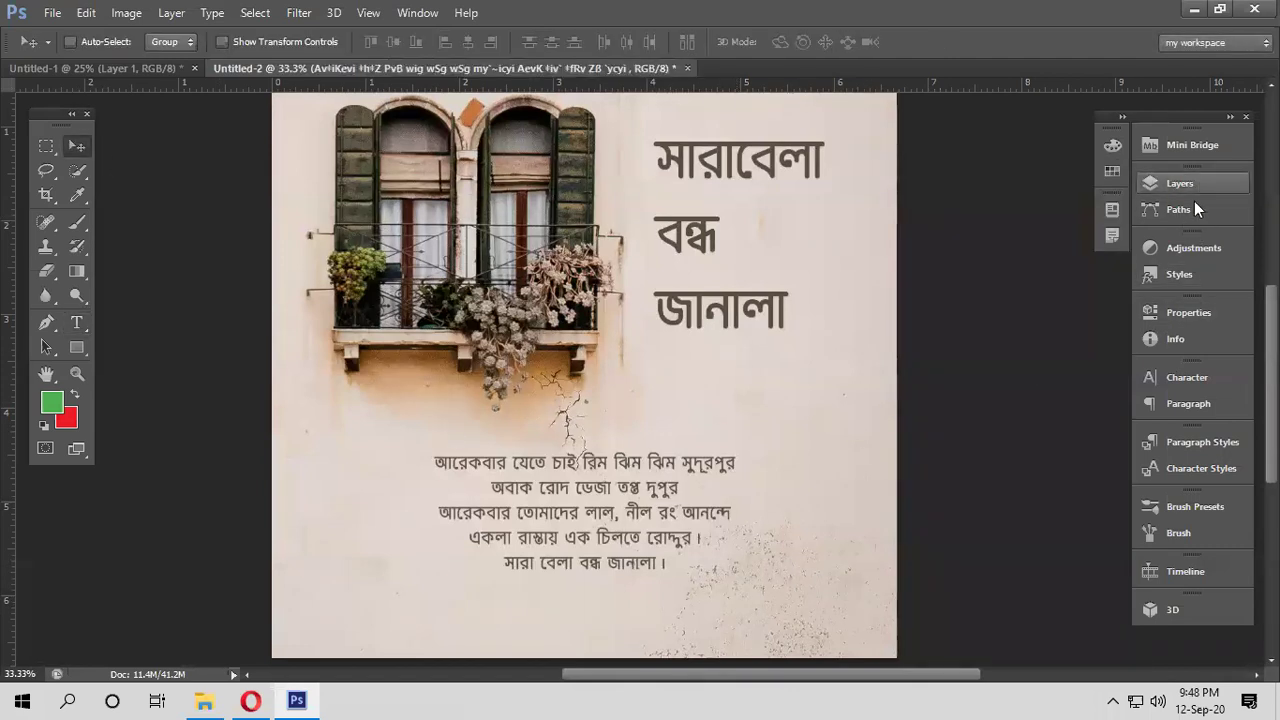
# Move the lyrics block slightly down and to the left beneath the window photo
pyautogui.moveTo(601, 515); pyautogui.dragTo(597, 521)
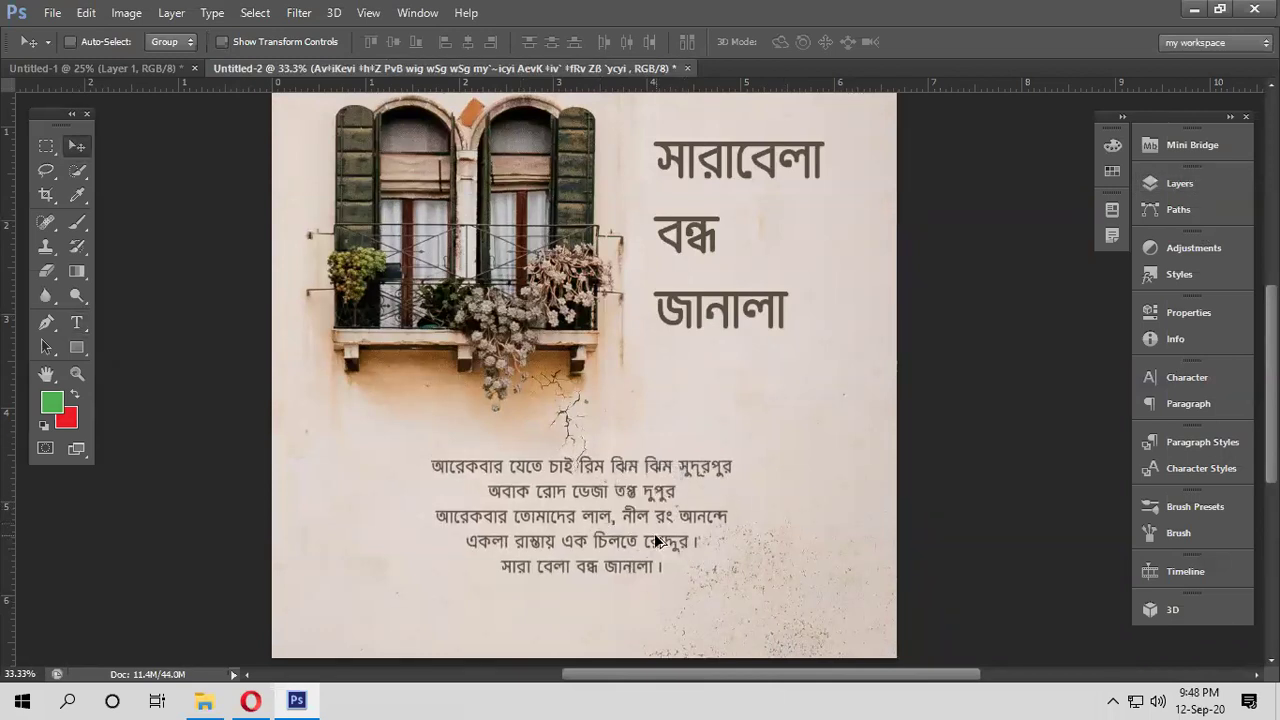
pyautogui.hotkey('ctrl', '-')
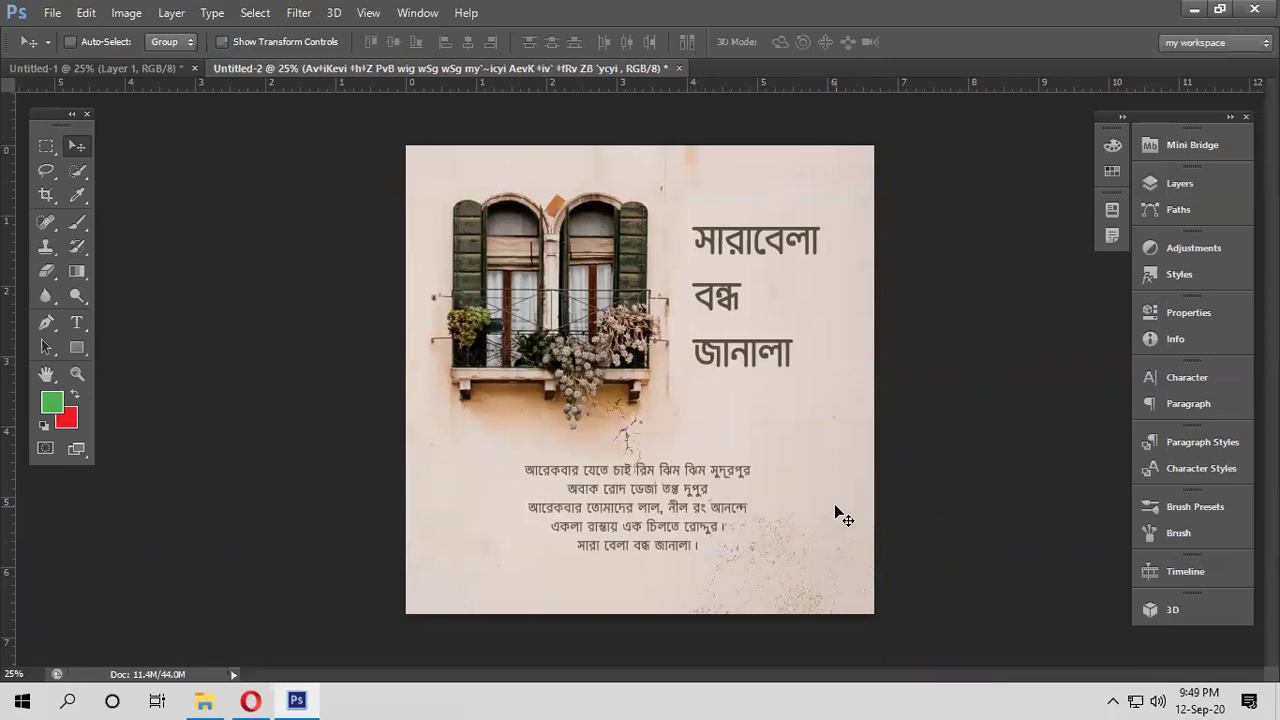
pyautogui.click(66, 15)
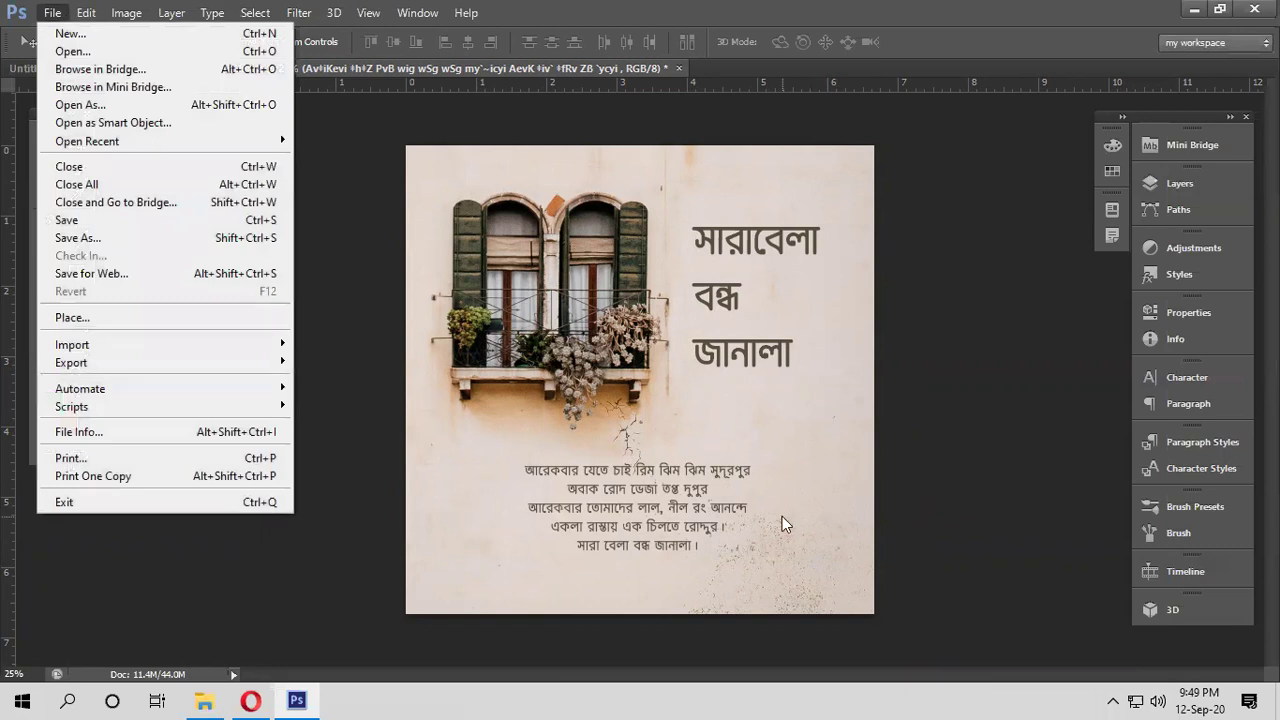
pyautogui.click(84, 238)
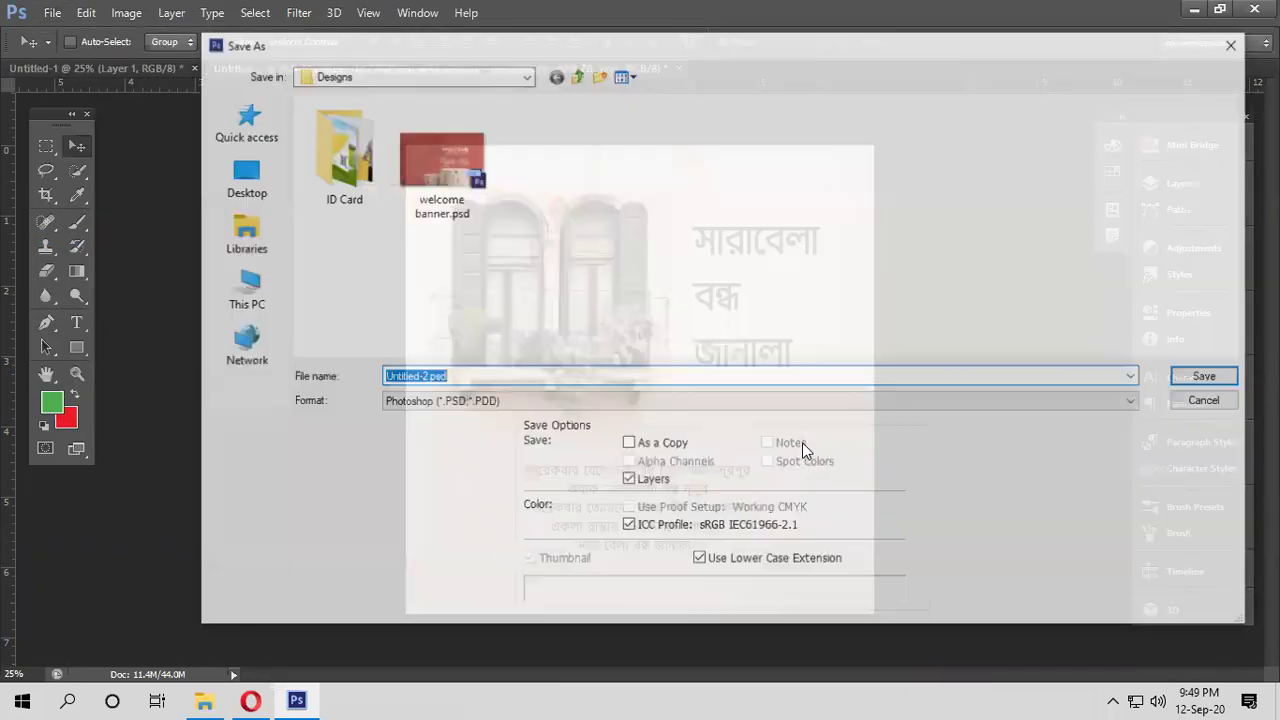
pyautogui.click(574, 406)
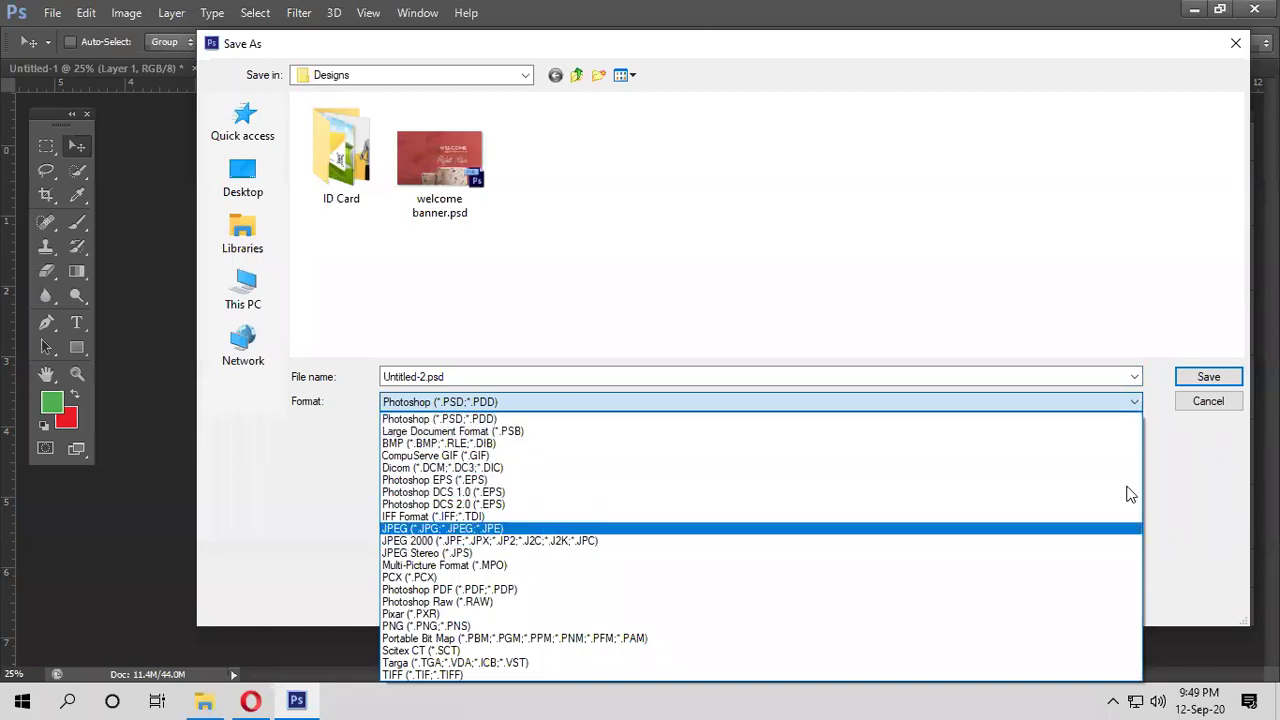
pyautogui.click(444, 413)
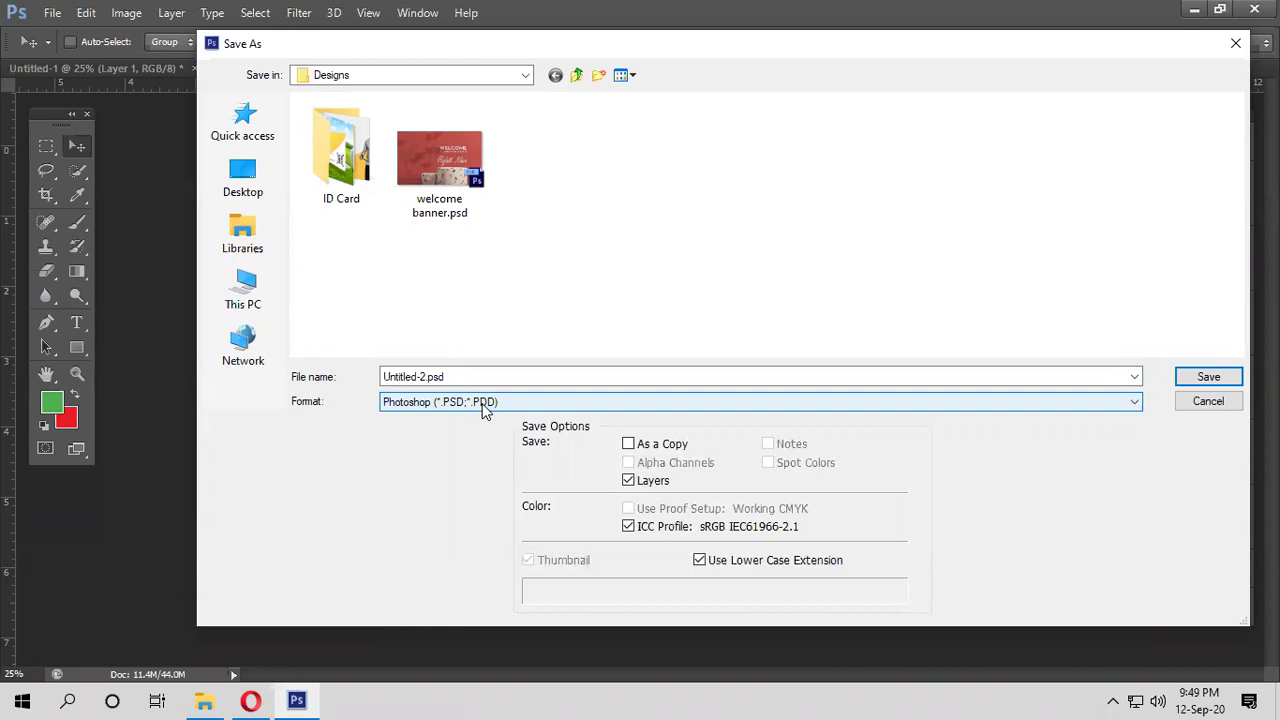
pyautogui.click(1208, 401)
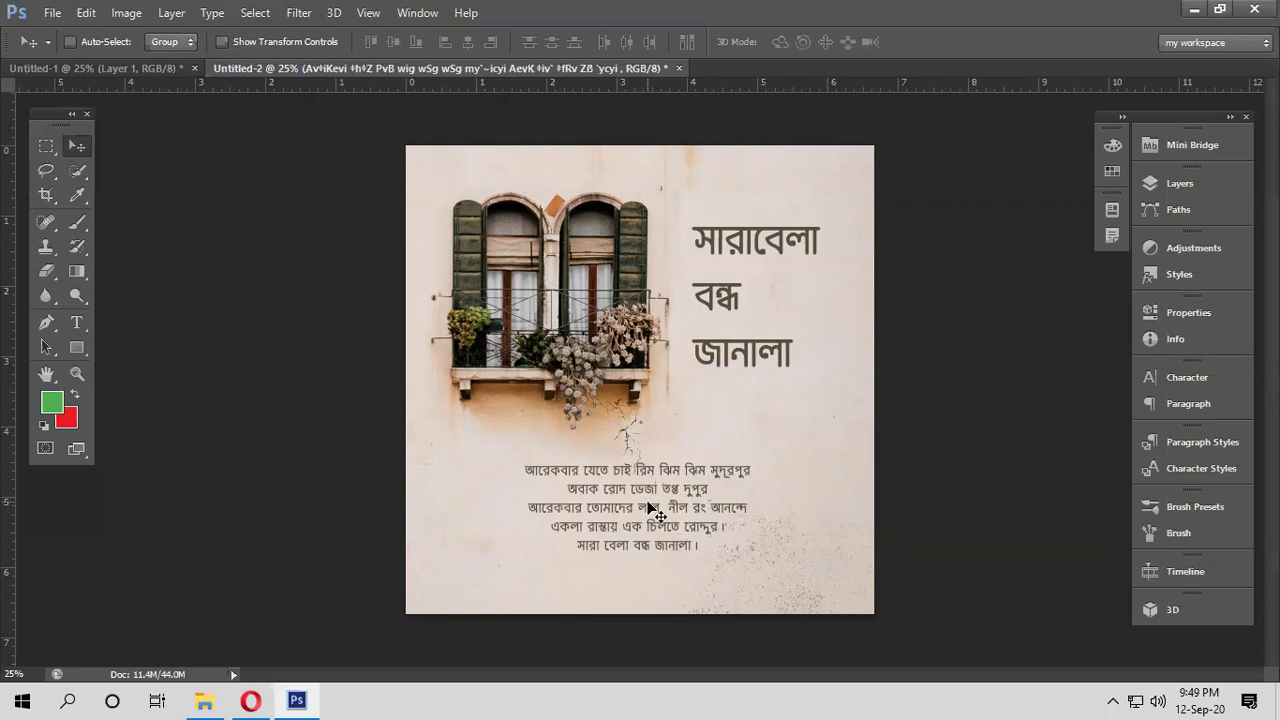
# Hide and show the lyrics layer to check that it is still separate and editable
pyautogui.click(1186, 188)
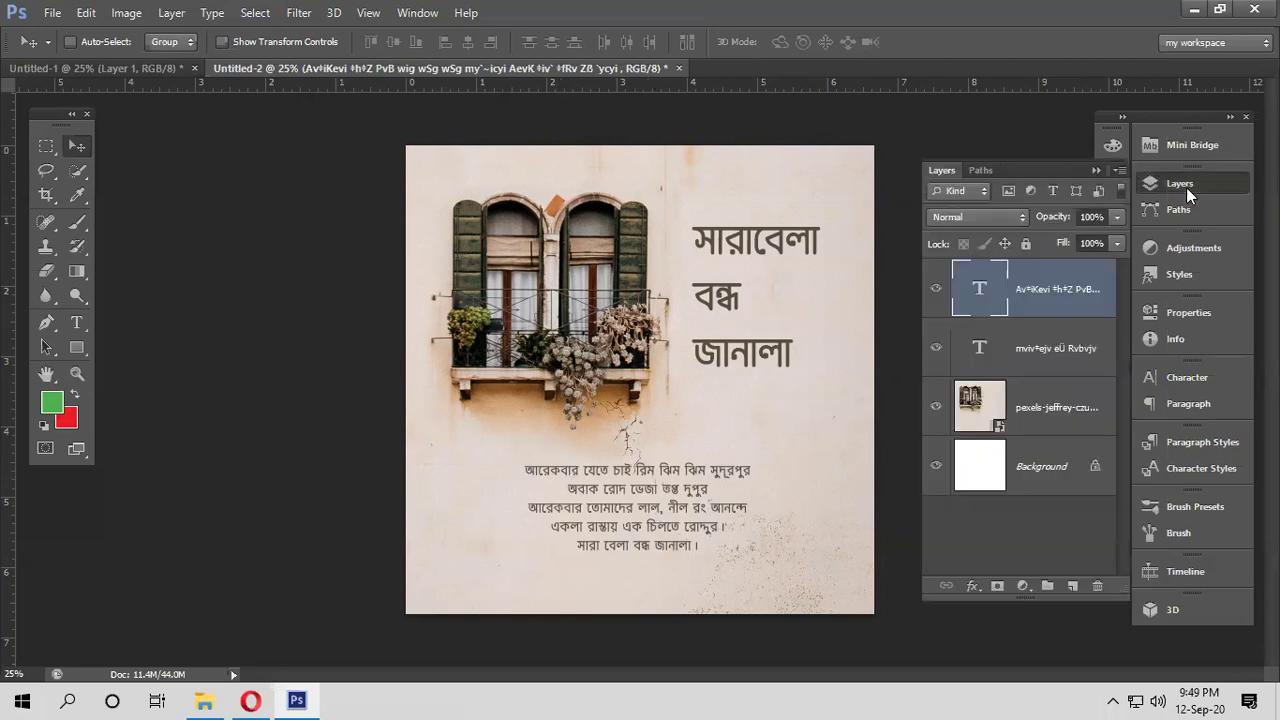
pyautogui.click(937, 289)
pyautogui.click(945, 290)
pyautogui.click(1176, 183)
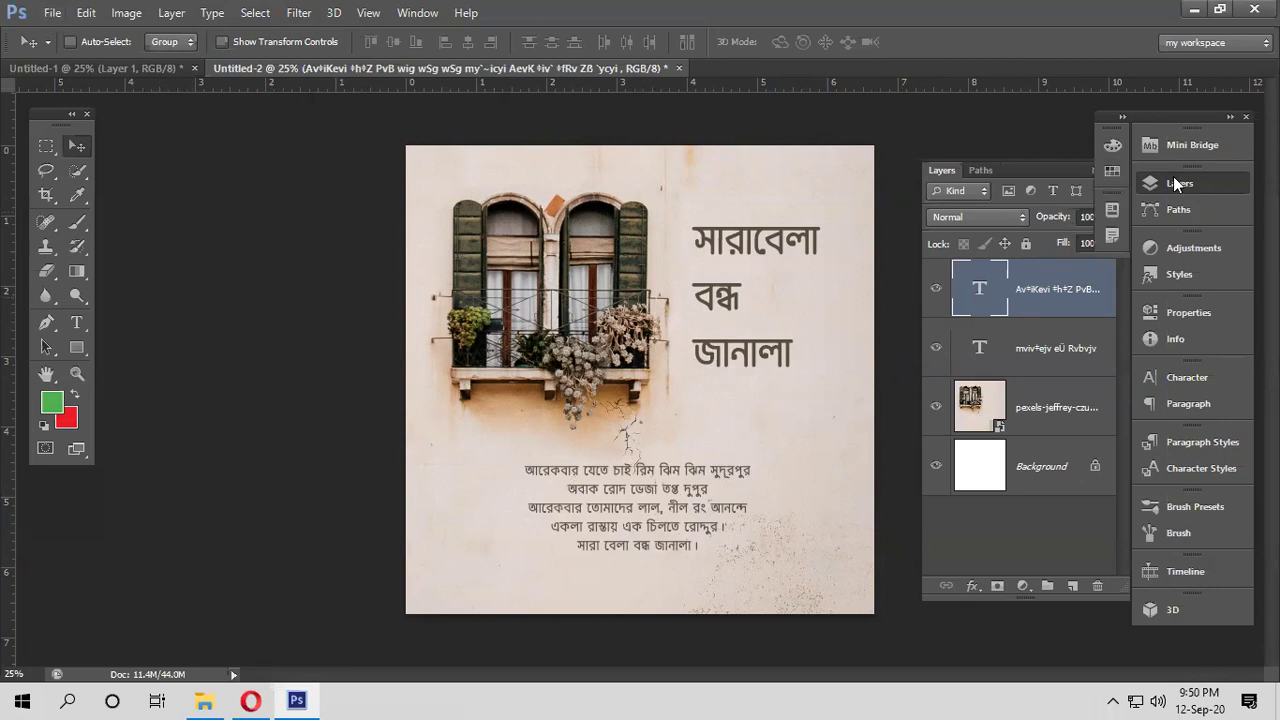
# Save the design in the Designs folder as the Photoshop file "facebook post 2000x2000 px" with Maximize Compatibility on
pyautogui.hotkey('ctrl', 'shift', 's')
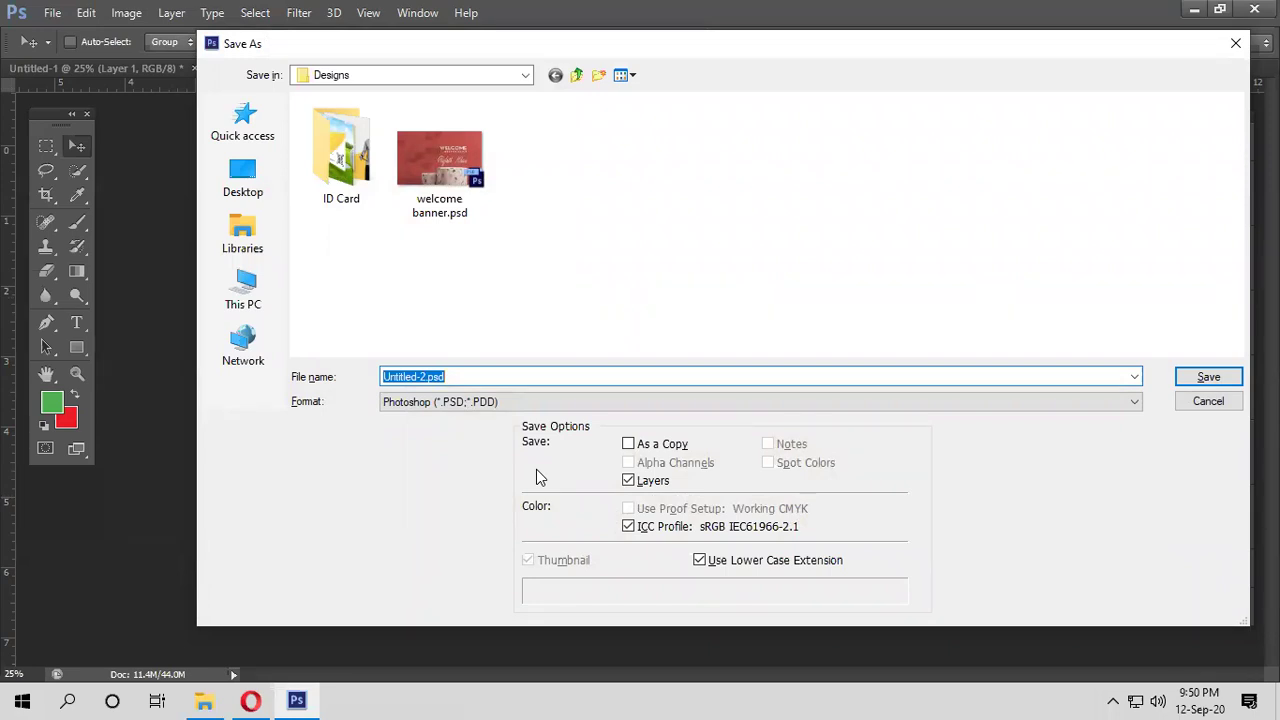
pyautogui.write('v.,±W')
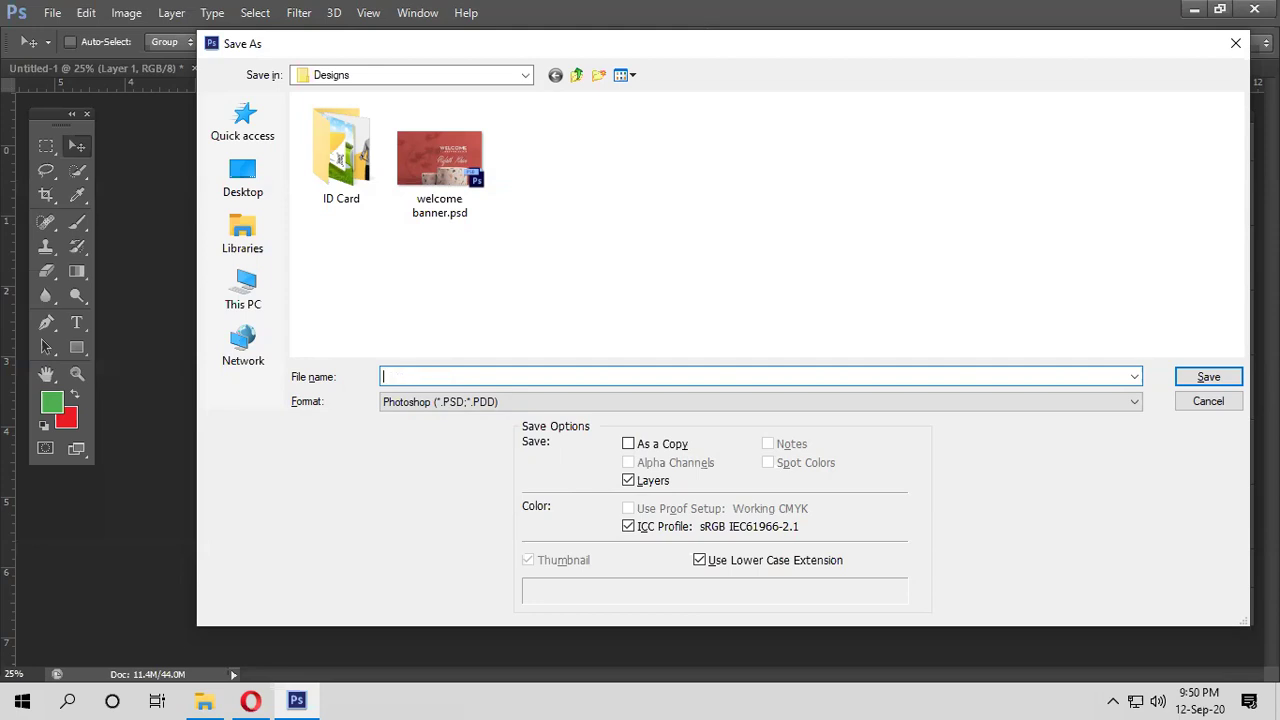
pyautogui.click(1113, 701)
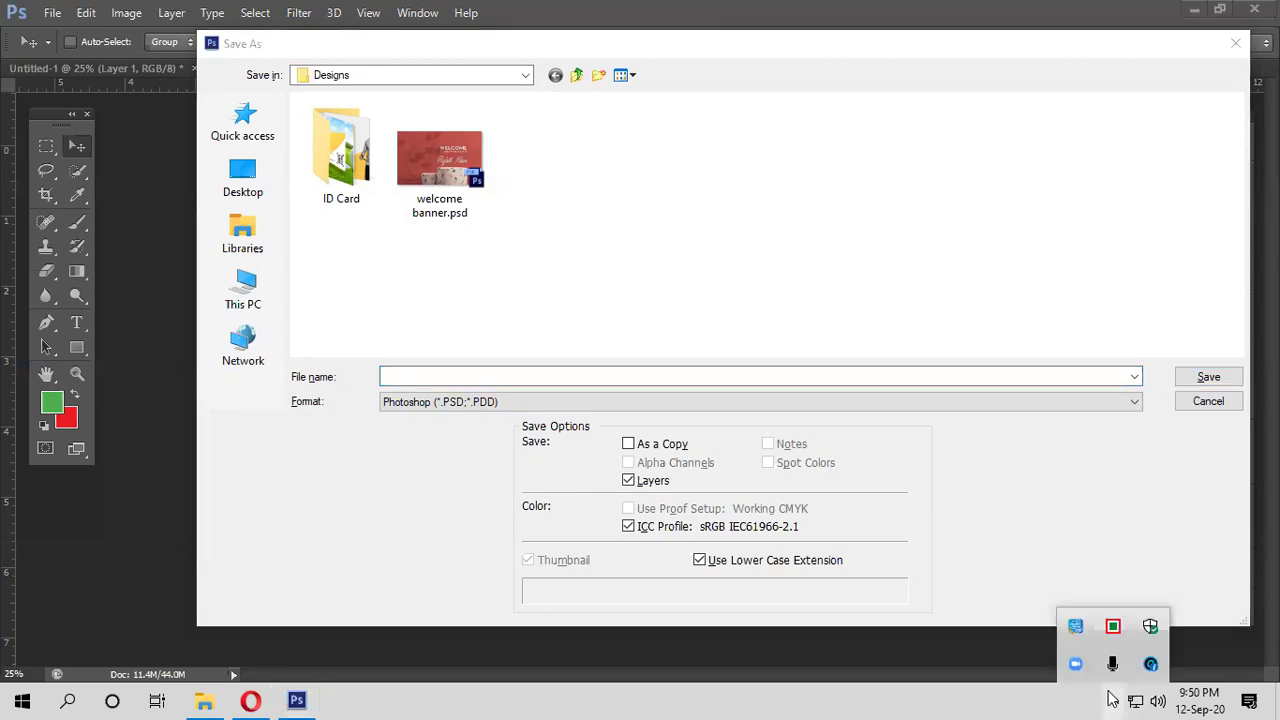
pyautogui.click(494, 379)
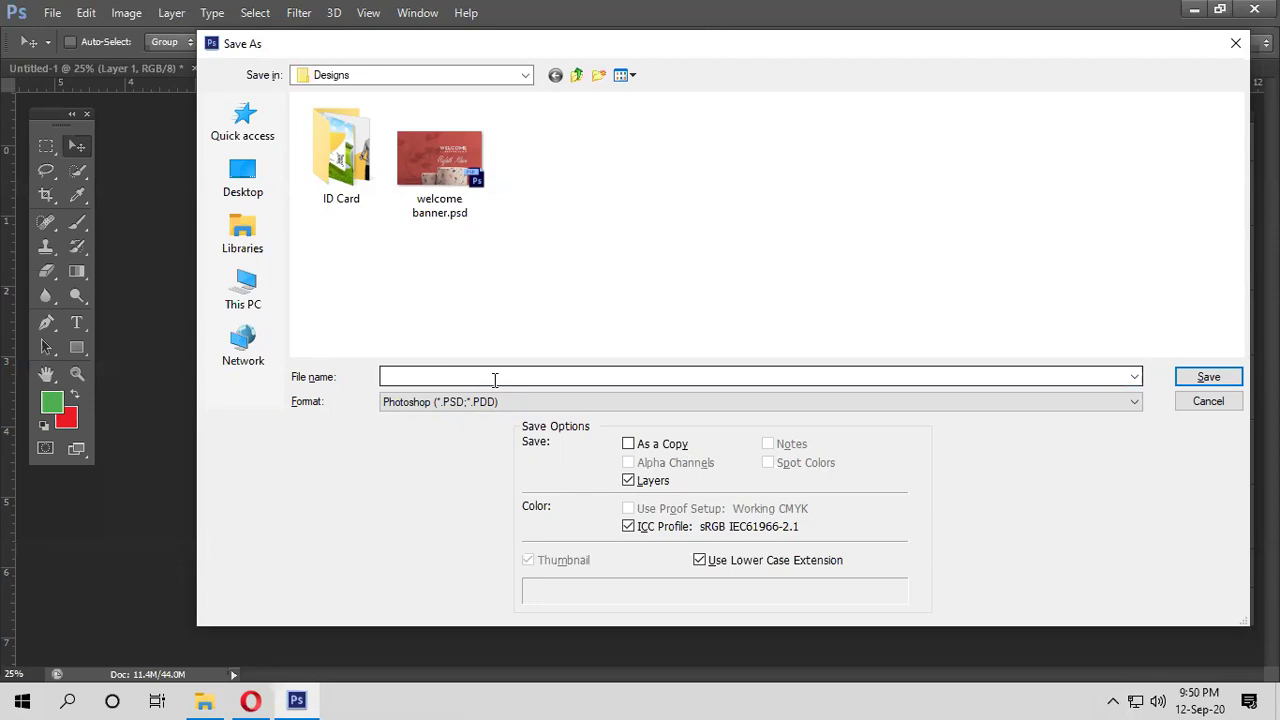
pyautogui.write('cebook post 2000x2000 px')
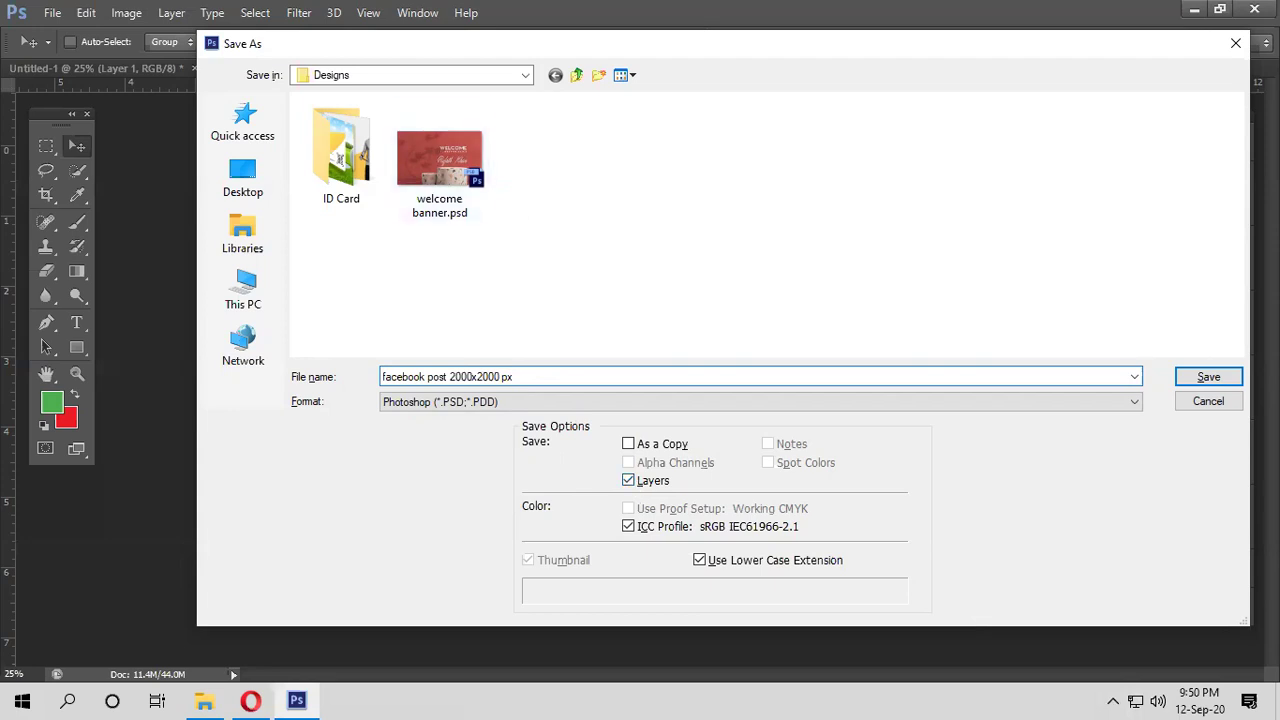
pyautogui.click(1208, 377)
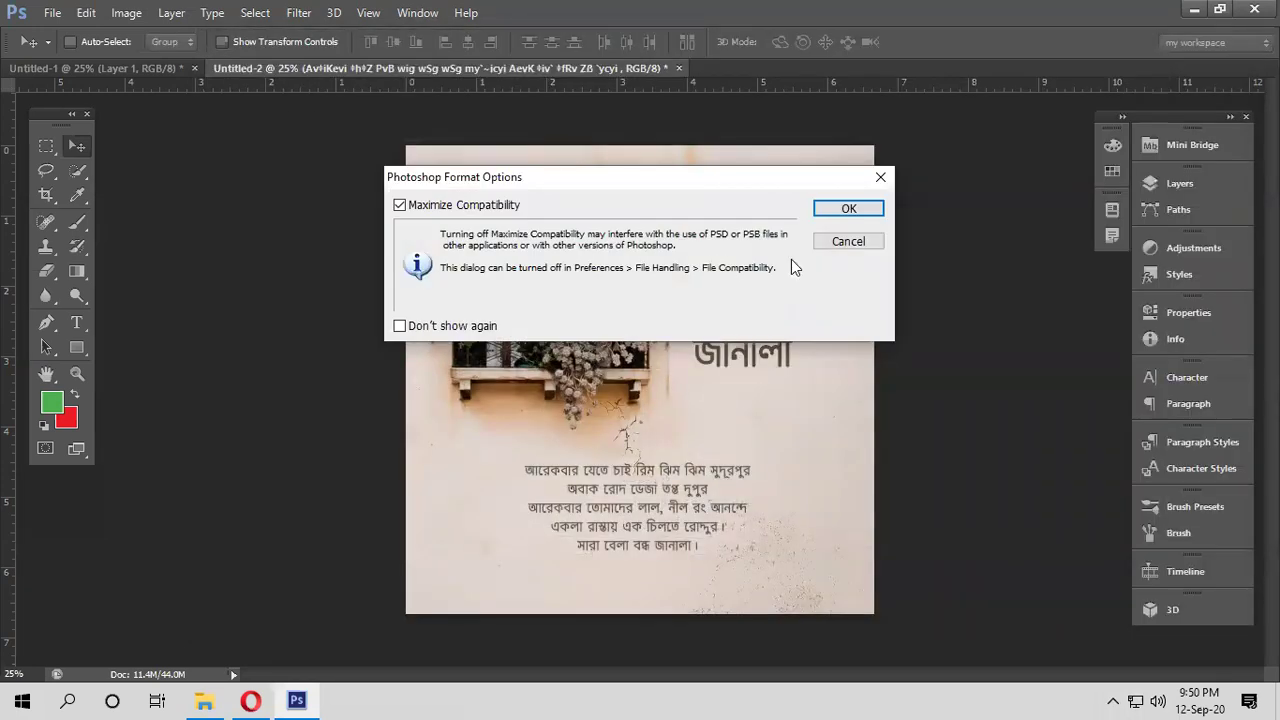
pyautogui.click(843, 206)
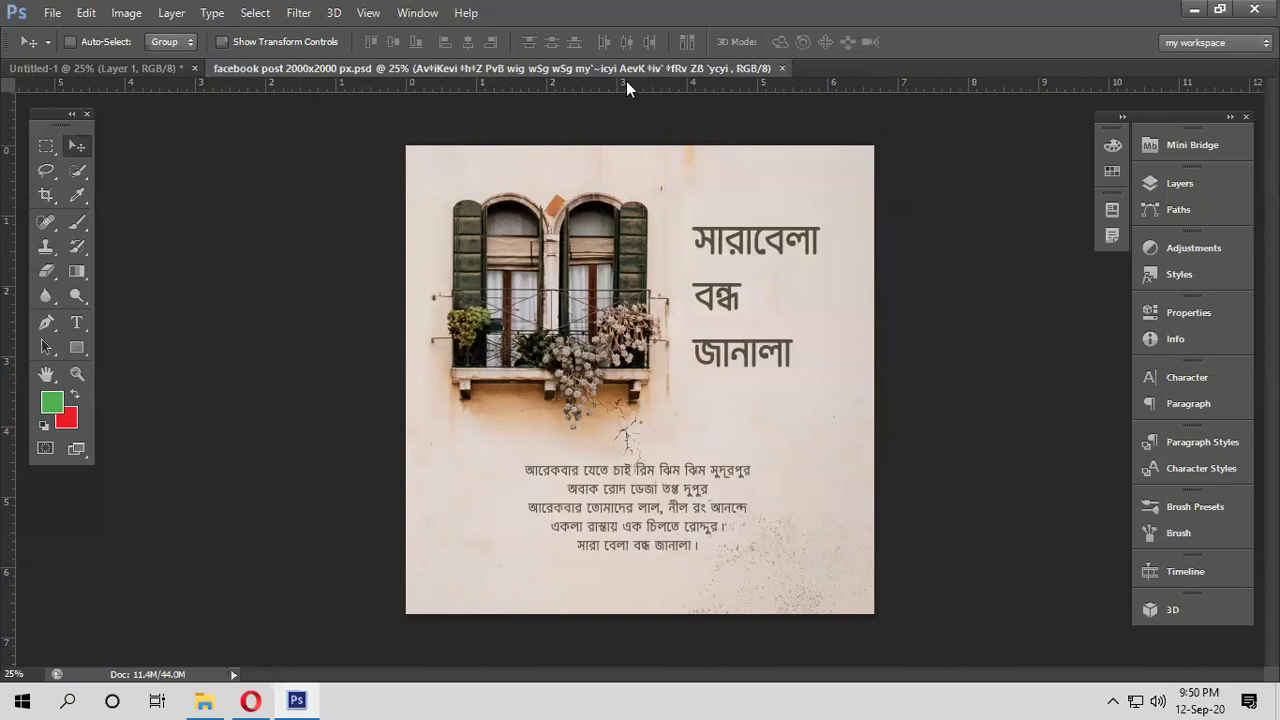
# Close the saved design and close Untitled-1 without saving its changes
pyautogui.click(783, 68)
pyautogui.click(195, 70)
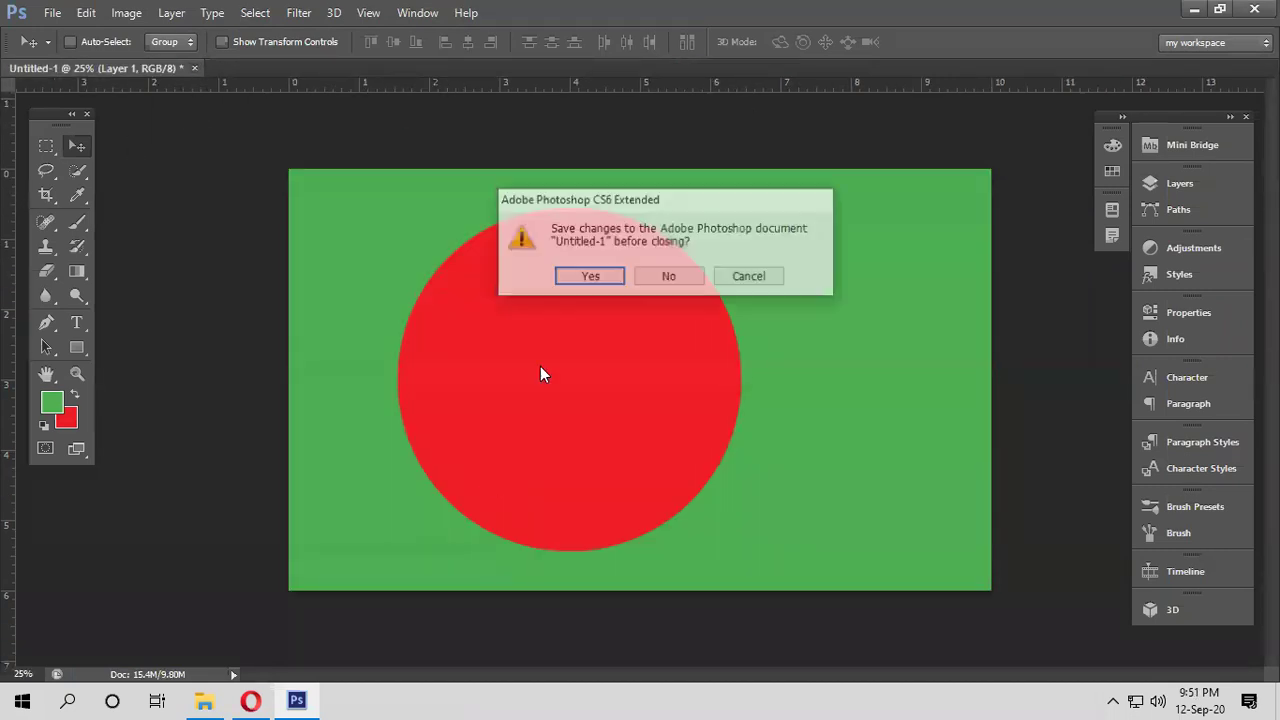
pyautogui.click(667, 275)
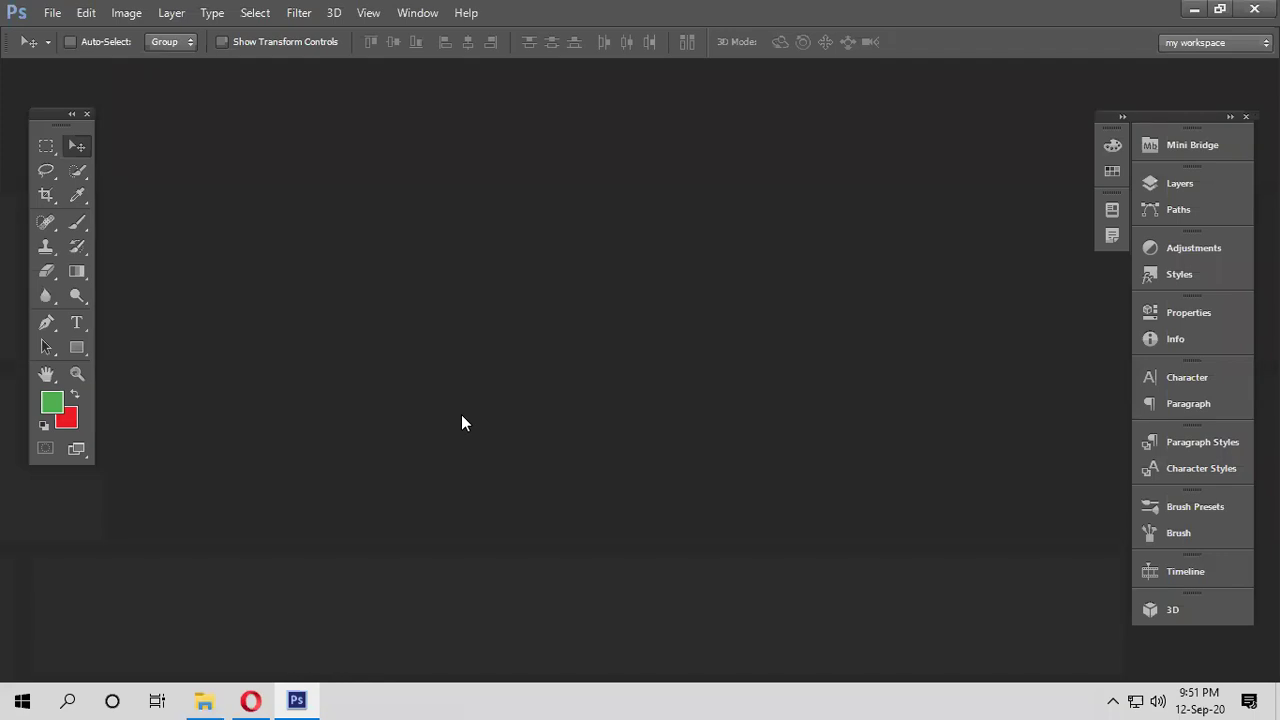
# Reopen the recently saved file "facebook post 2000x2000 px.psd"
pyautogui.click(52, 13)
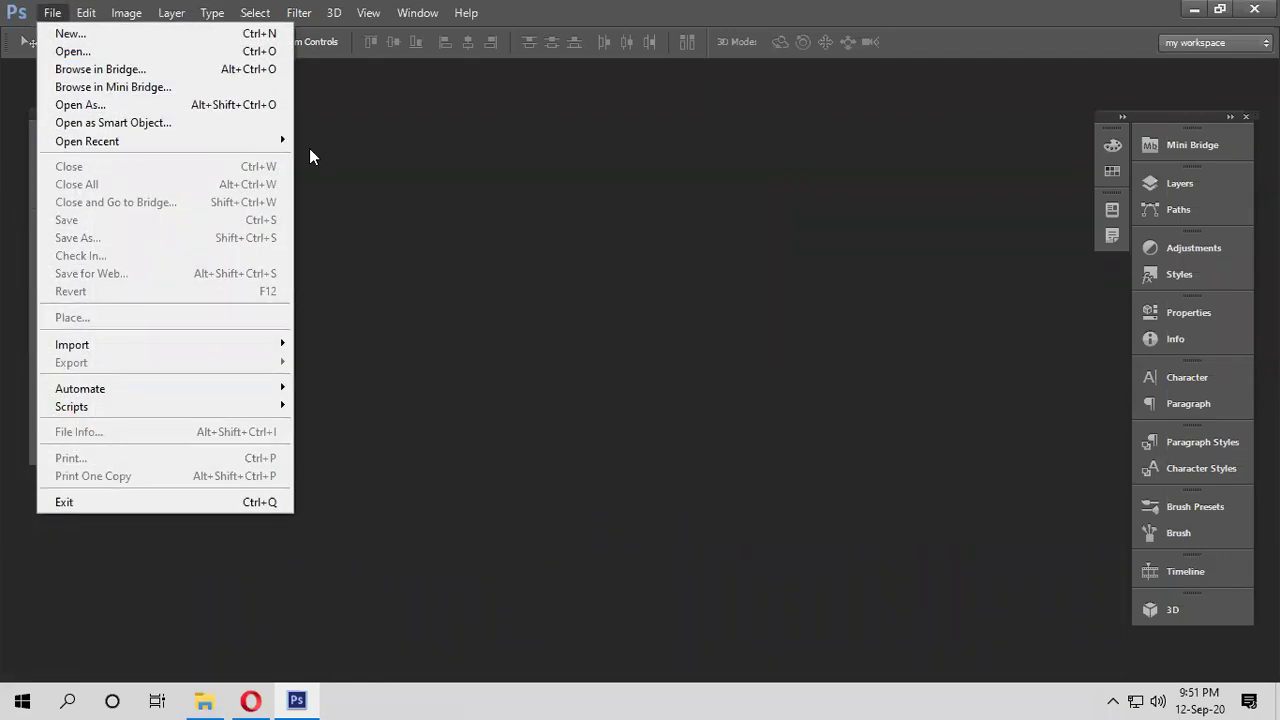
pyautogui.click(309, 129)
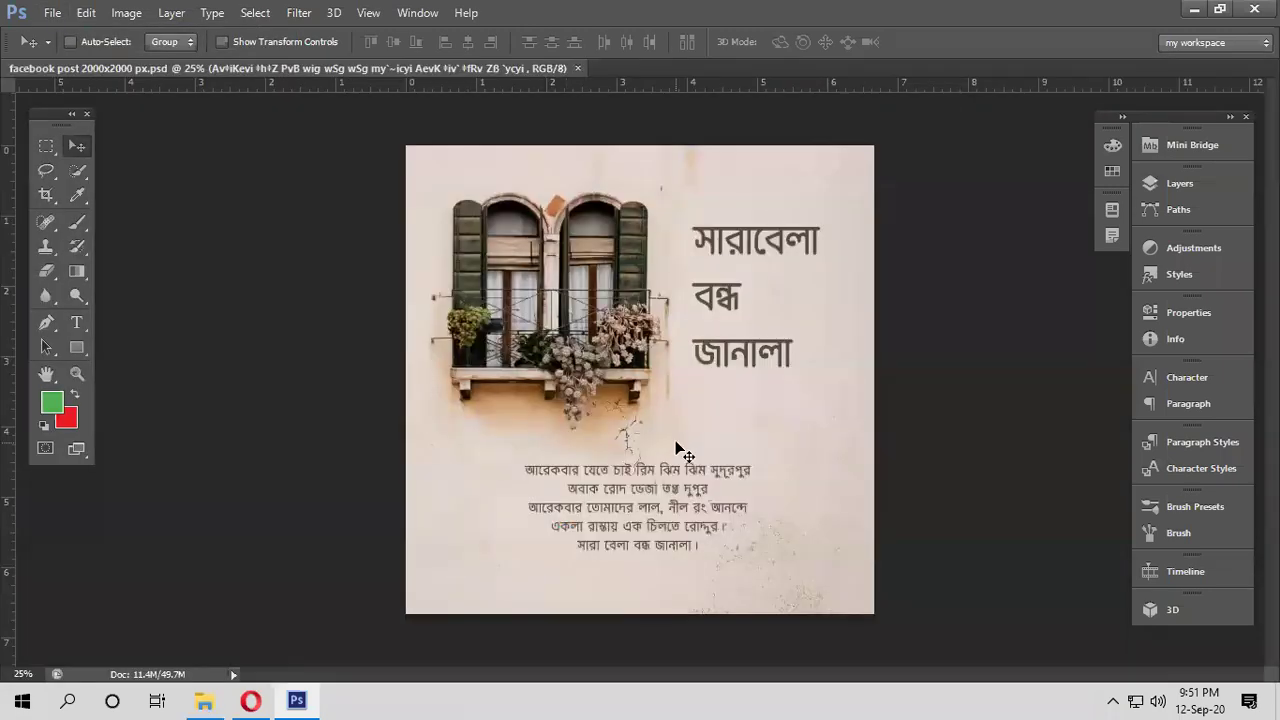
# Check the reopened file's layers by hiding and showing the lyrics, the title and the window photo one after another
pyautogui.click(1220, 182)
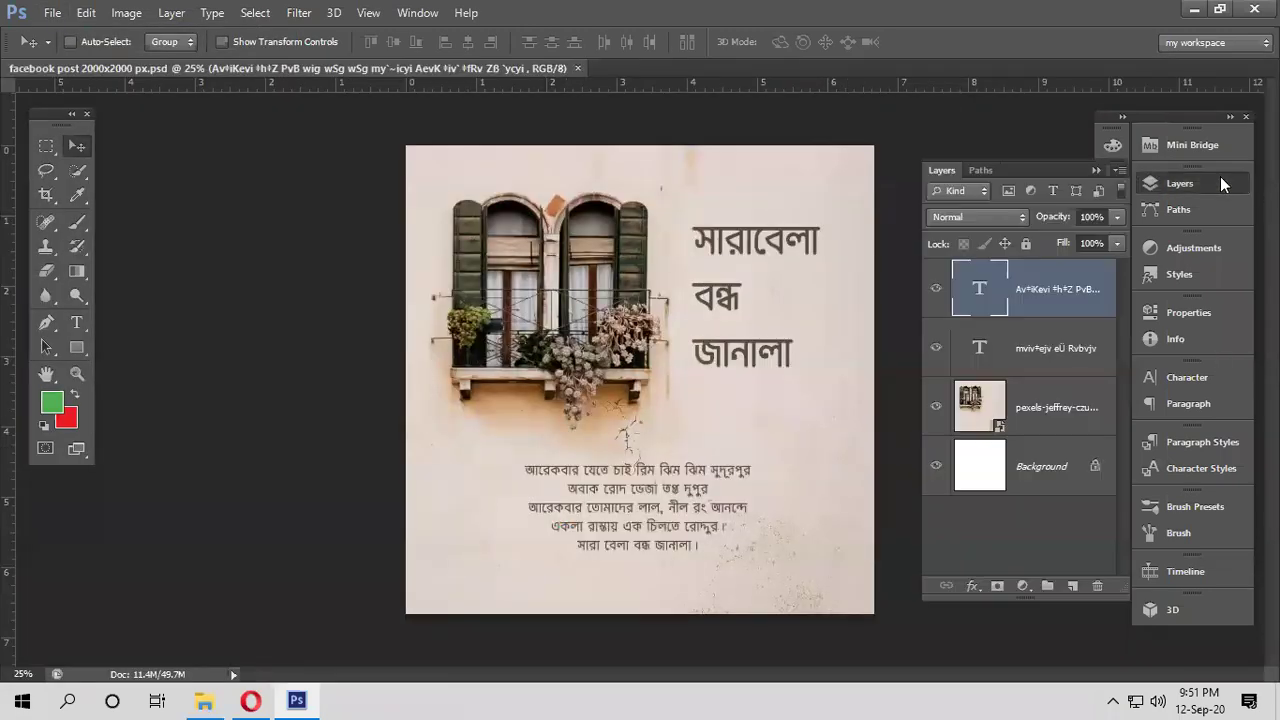
pyautogui.click(934, 289)
pyautogui.click(934, 289)
pyautogui.click(936, 347)
pyautogui.click(936, 347)
pyautogui.click(937, 410)
pyautogui.click(937, 410)
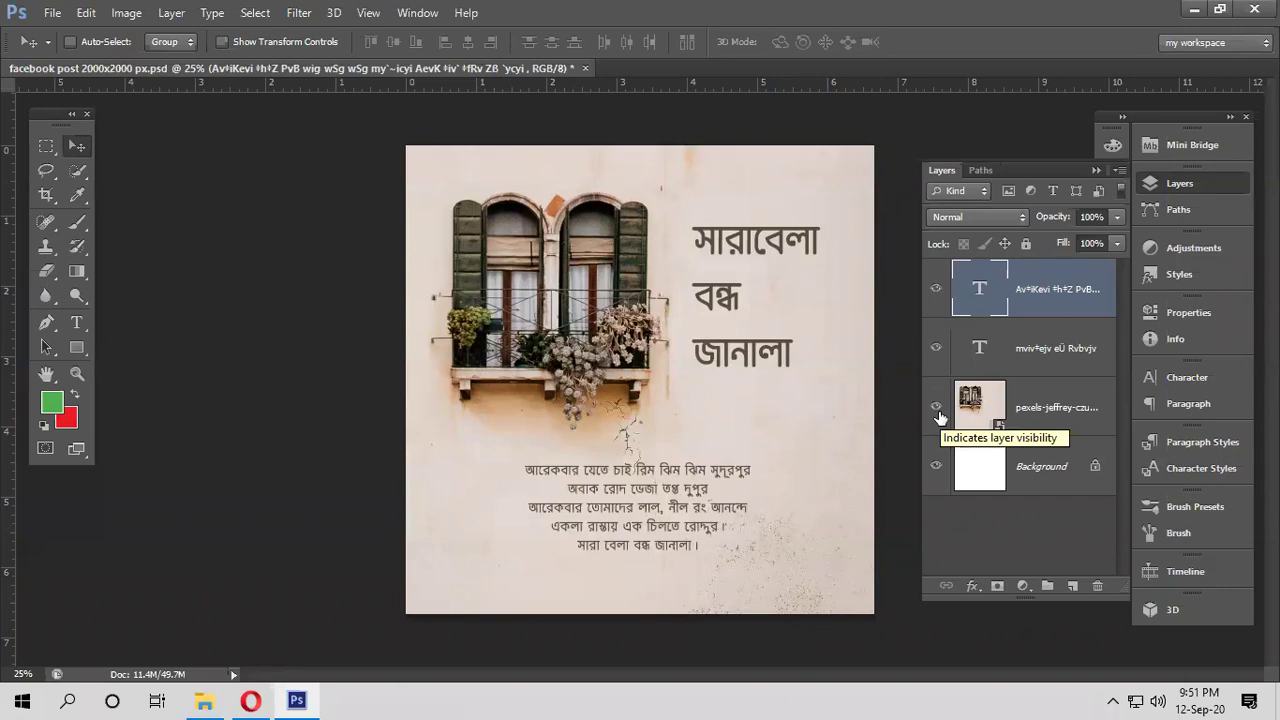
pyautogui.click(1148, 185)
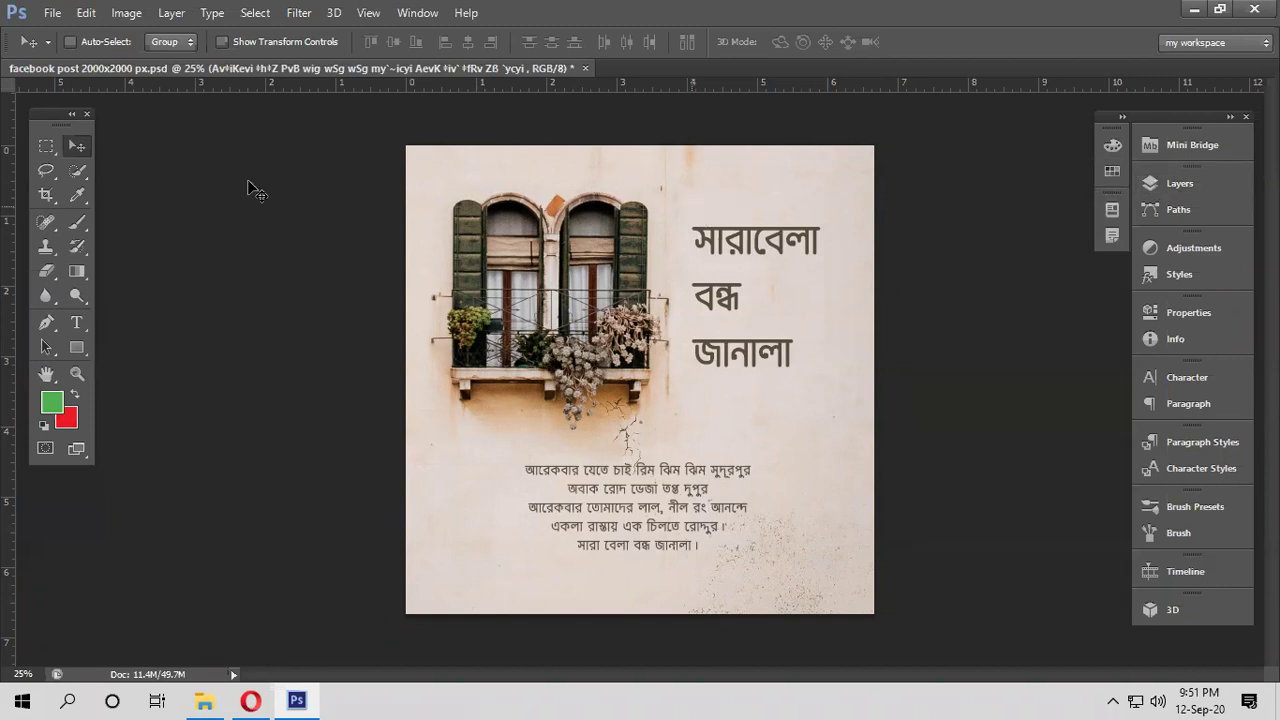
# Save a PNG copy of the design in the Designs folder as "facebook post 2000x2000 px.png"
pyautogui.click(57, 16)
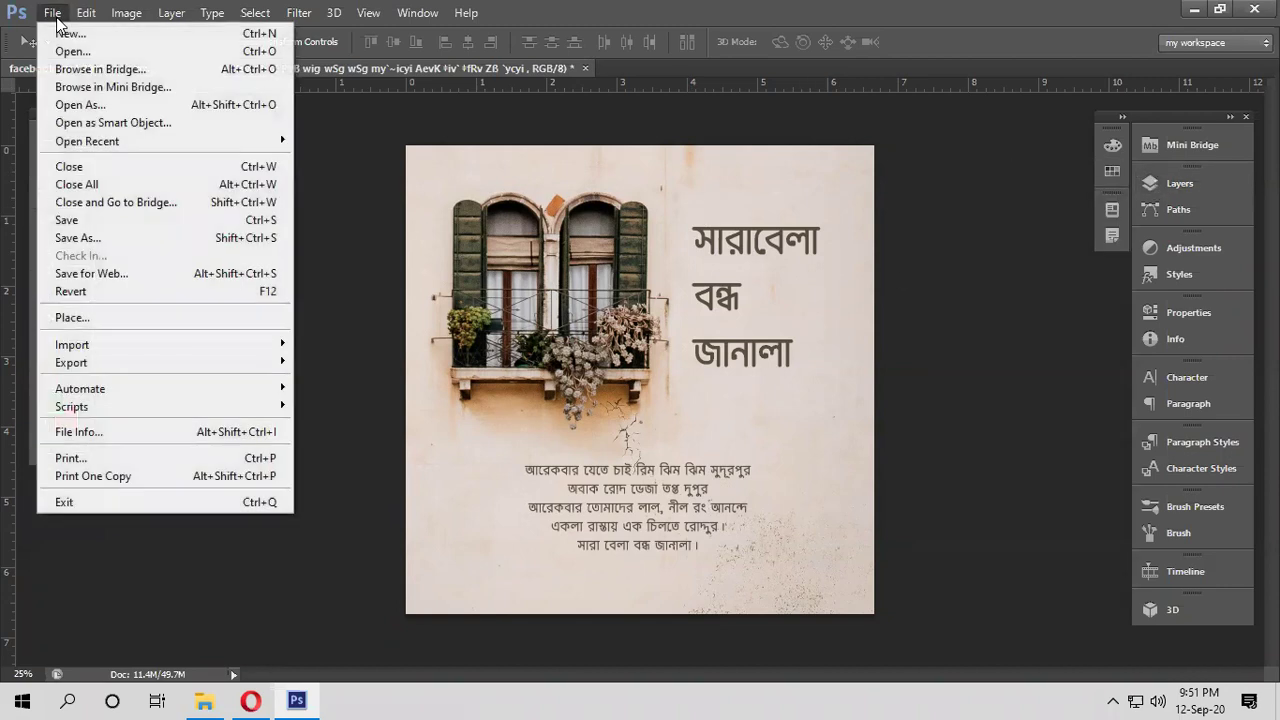
pyautogui.click(105, 237)
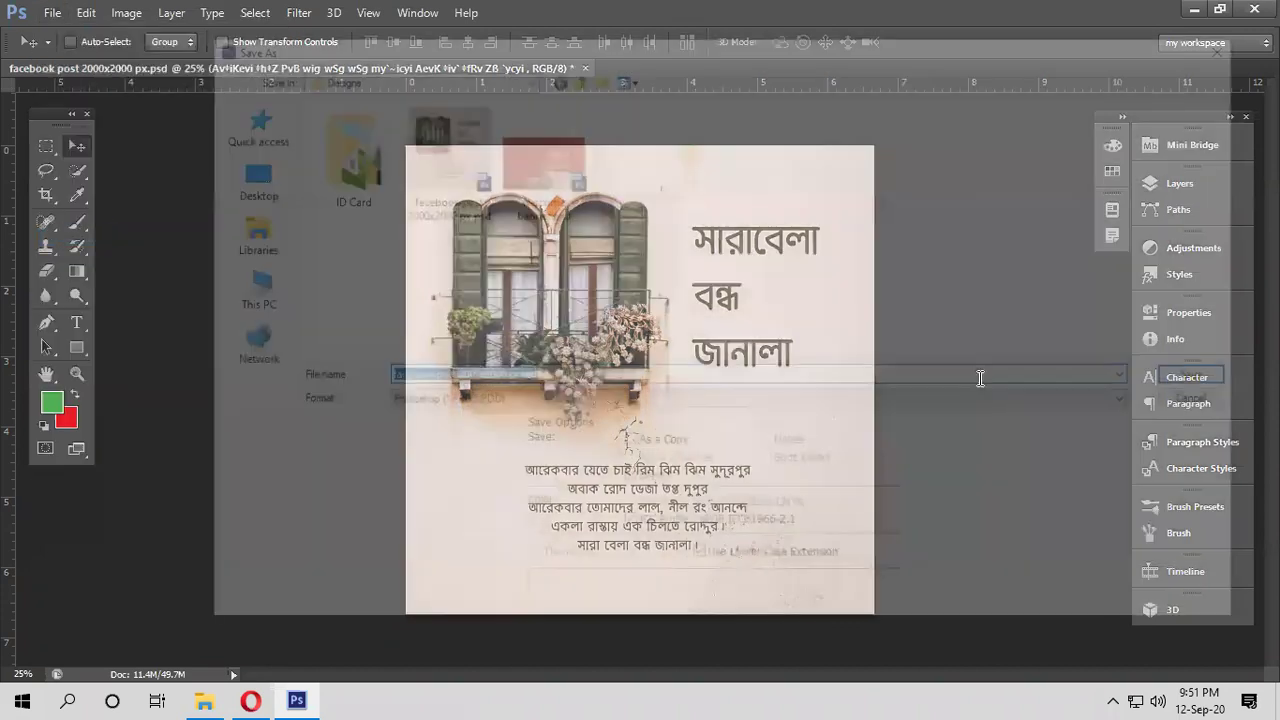
pyautogui.click(500, 402)
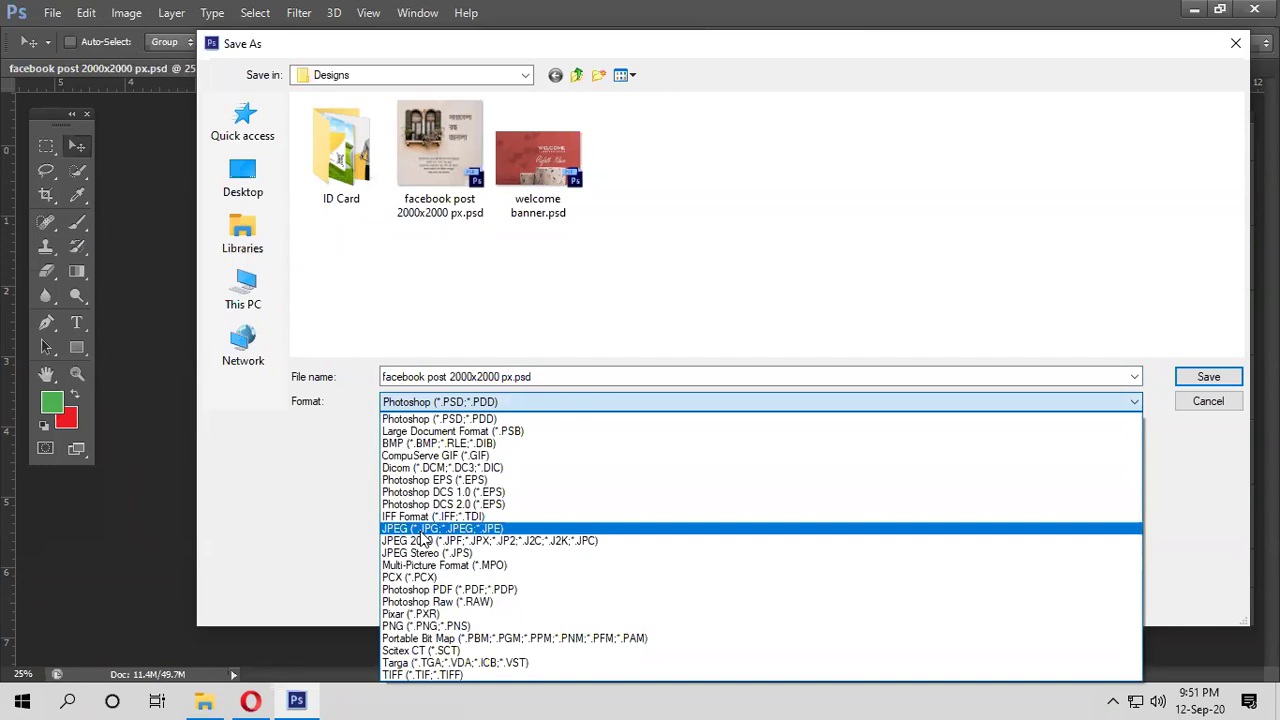
pyautogui.click(435, 528)
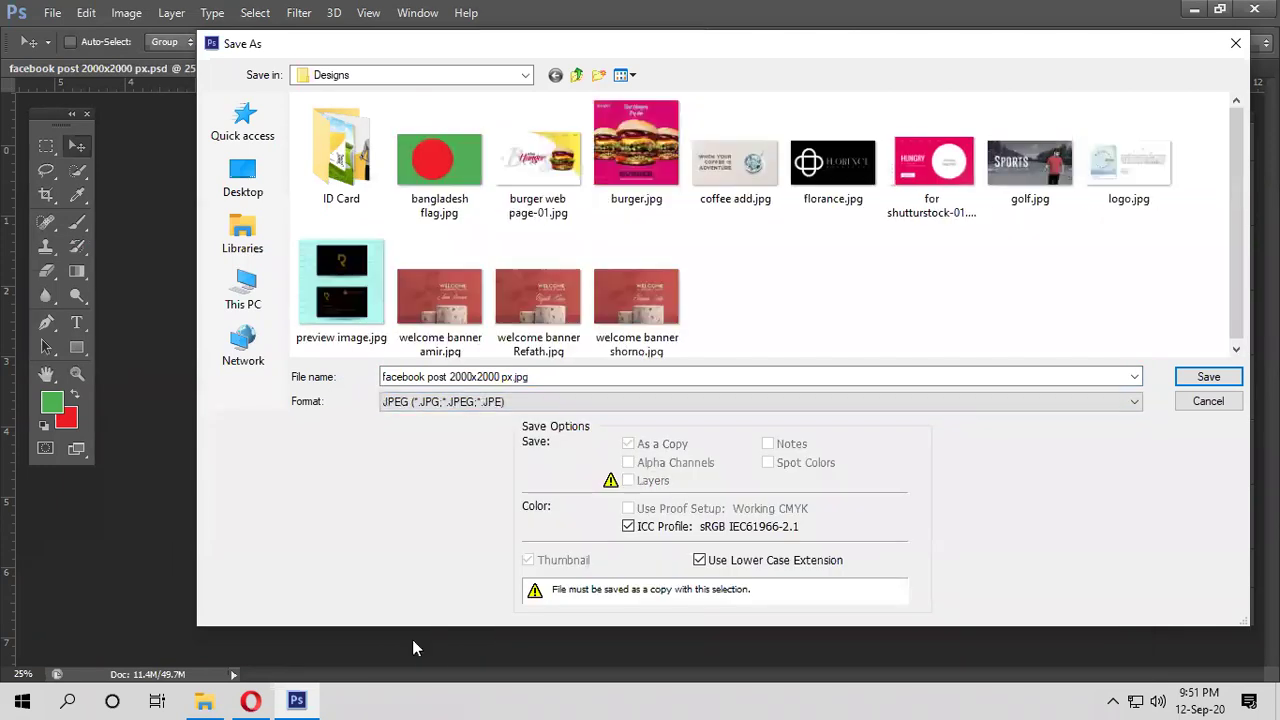
pyautogui.click(546, 405)
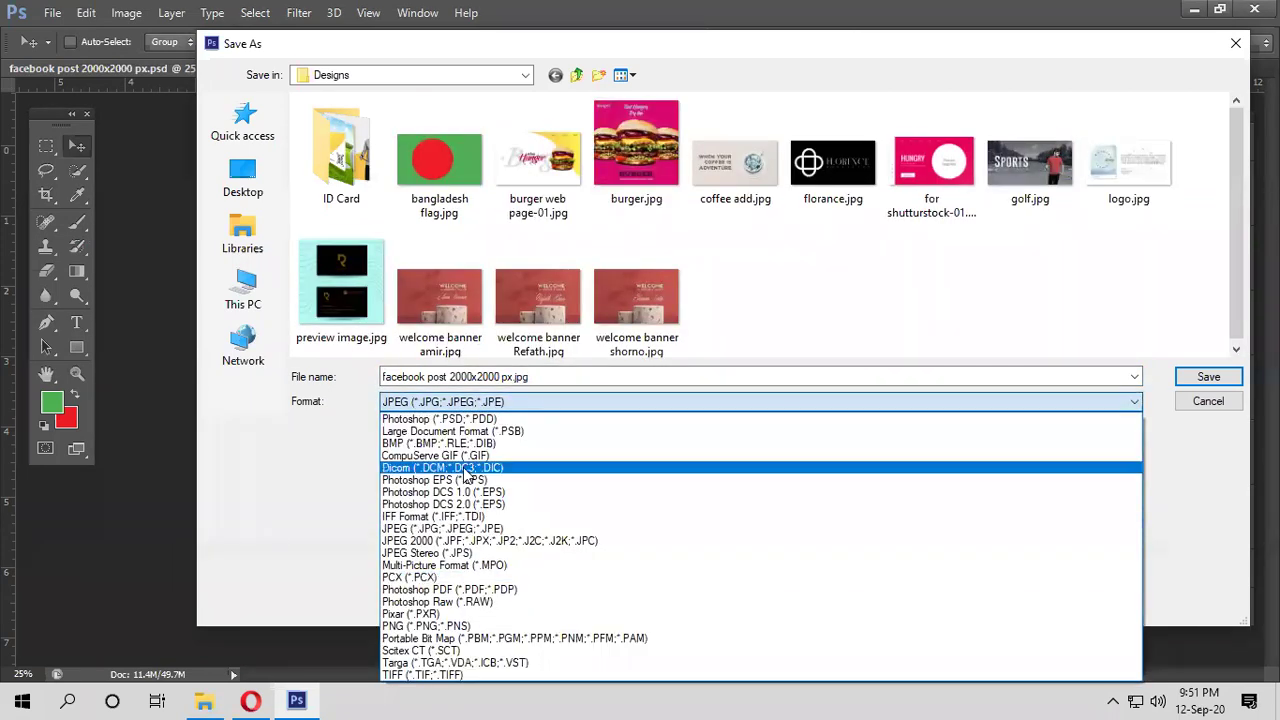
pyautogui.click(443, 628)
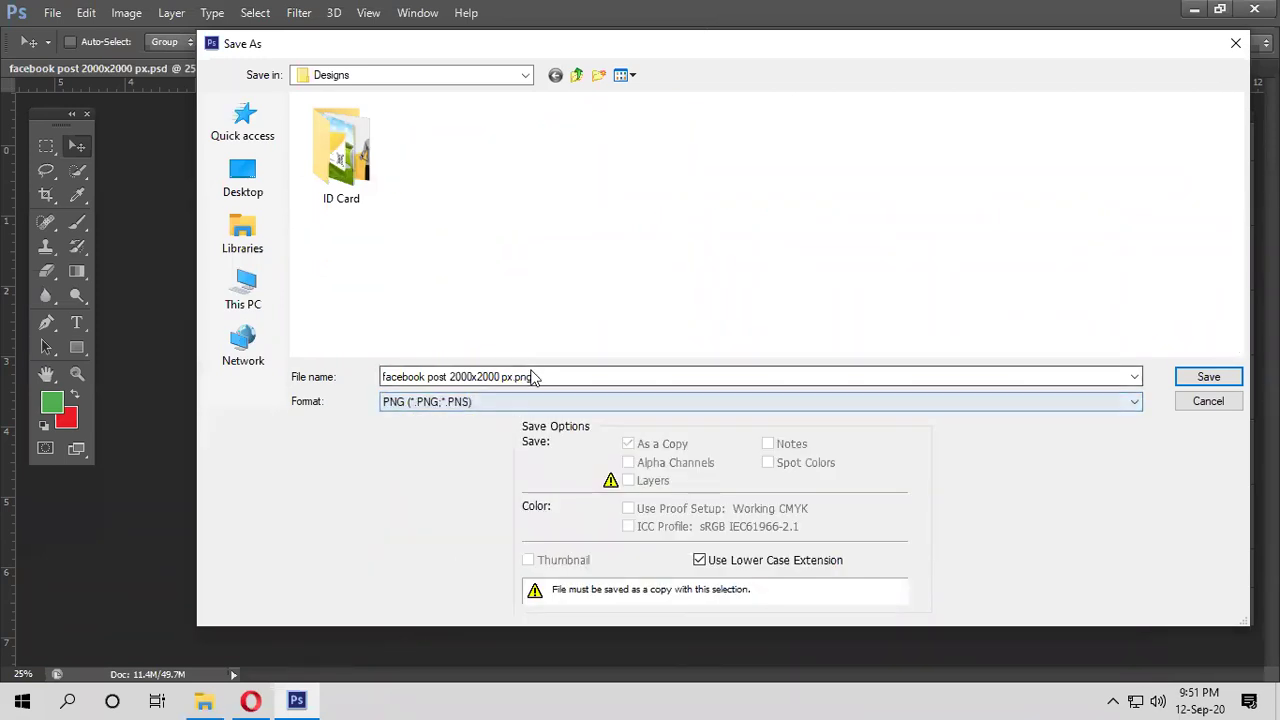
pyautogui.click(1210, 380)
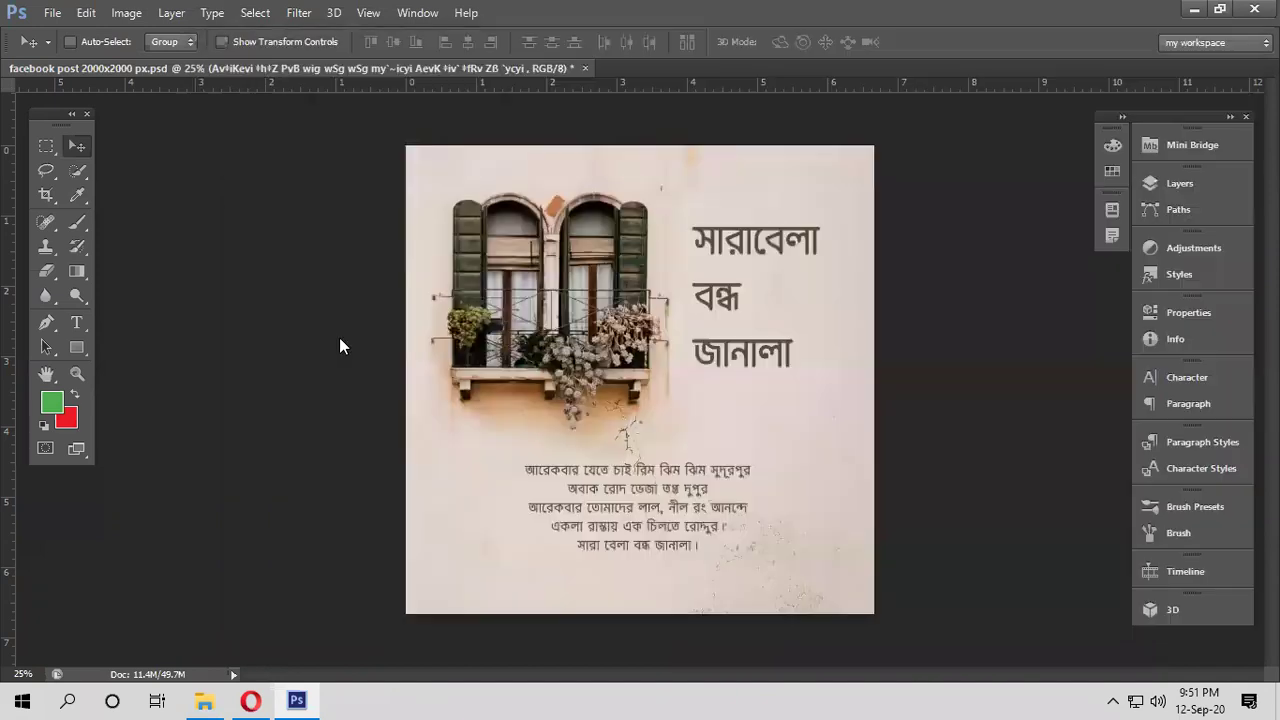
pyautogui.click(682, 218)
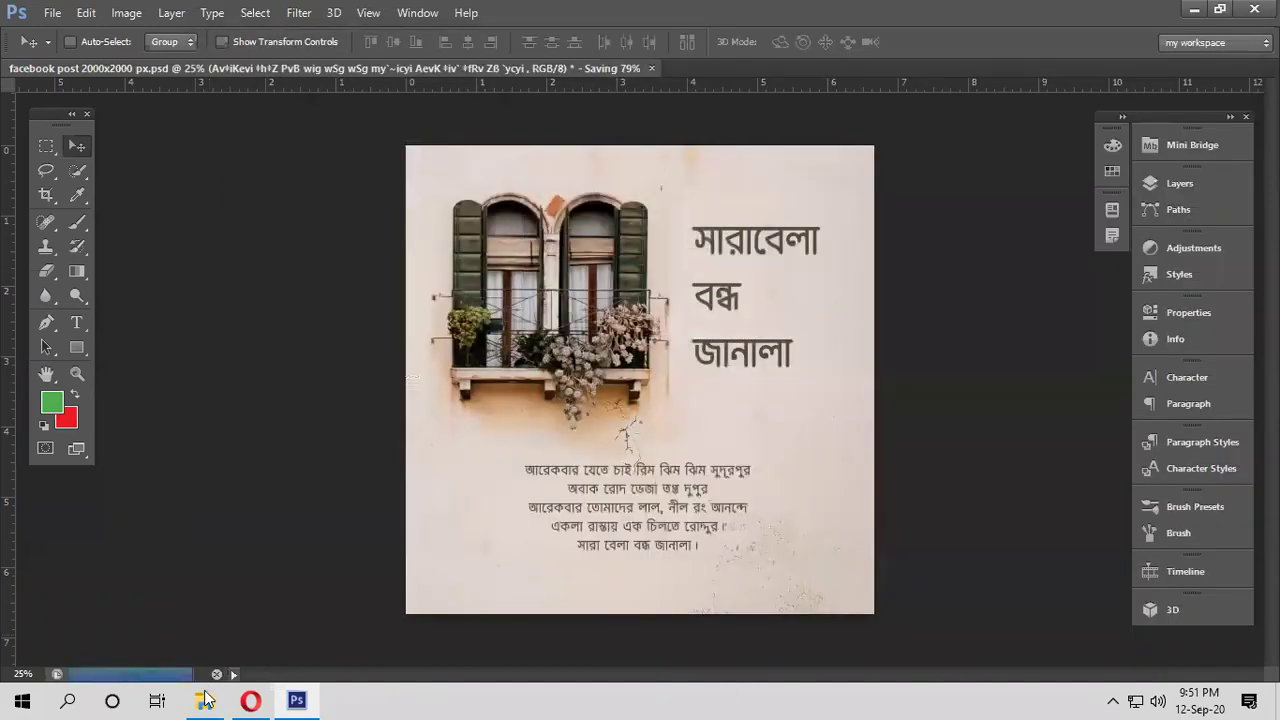
# Switch to File Explorer, view "facebook post 2000x2000 px.png" from the Desktop's Designs folder in Photos, and close it
pyautogui.click(204, 700)
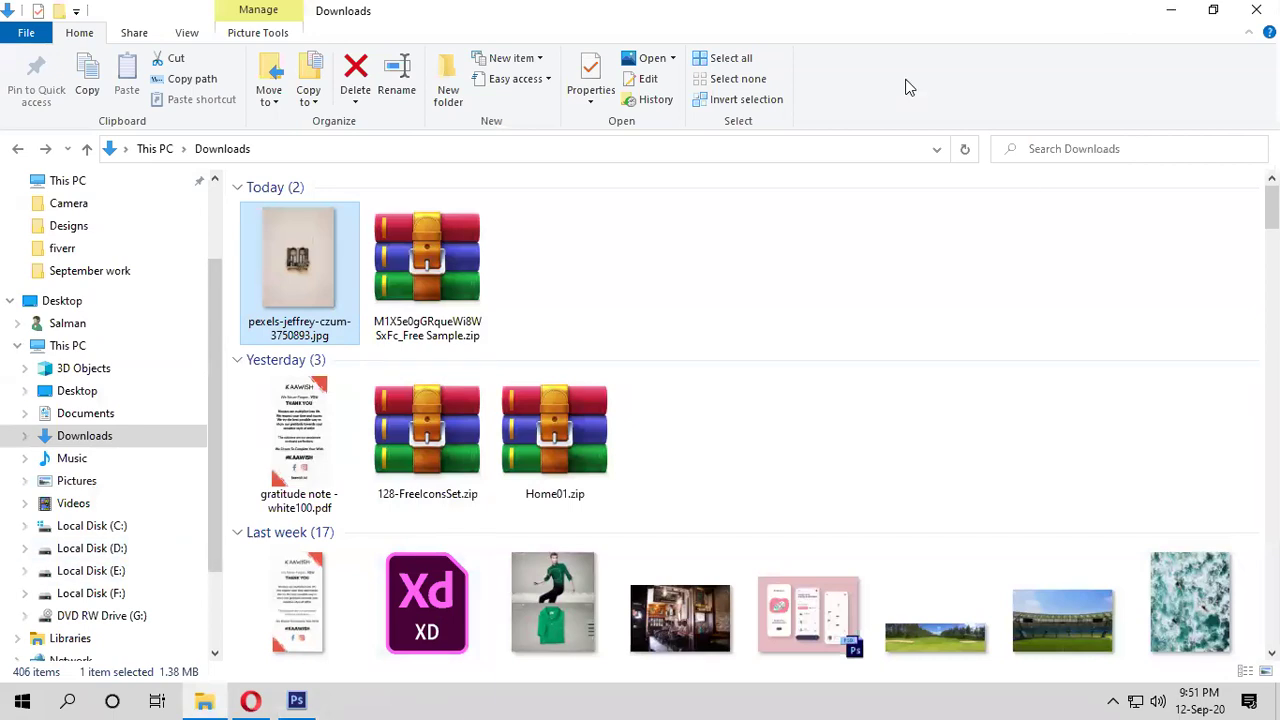
pyautogui.scroll(3, 114, 291)
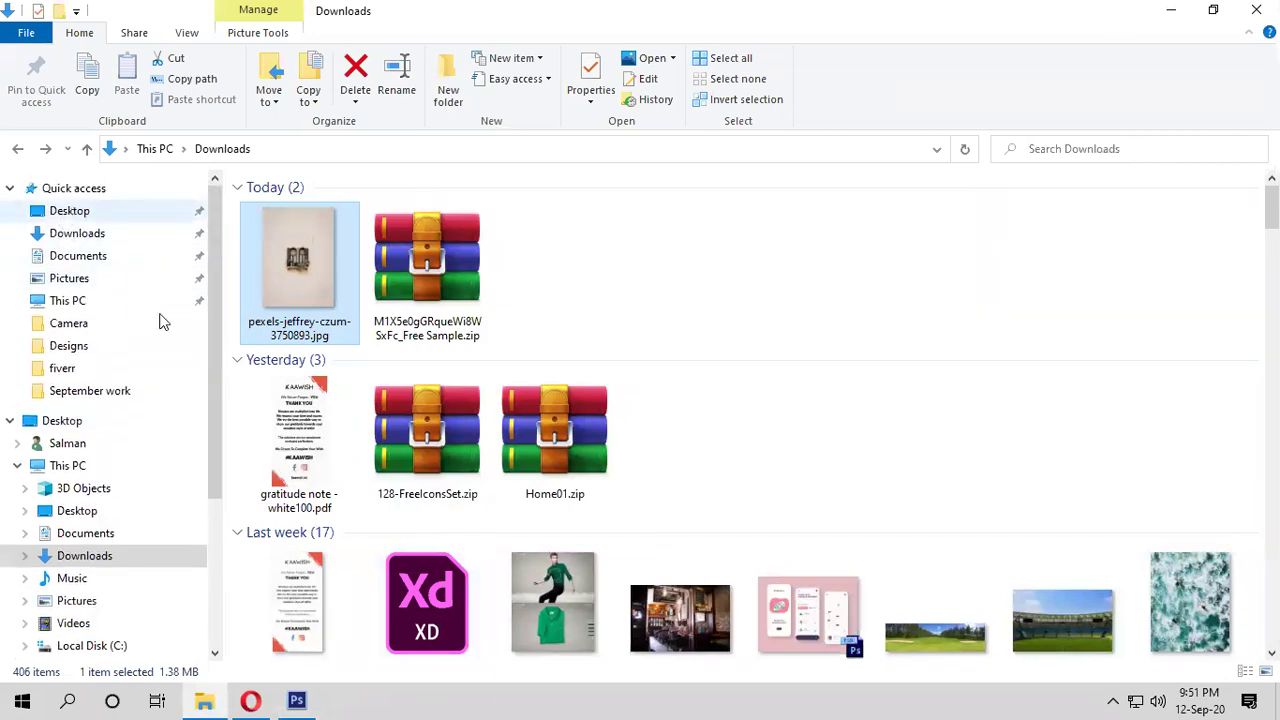
pyautogui.click(69, 211)
pyautogui.doubleClick(290, 211)
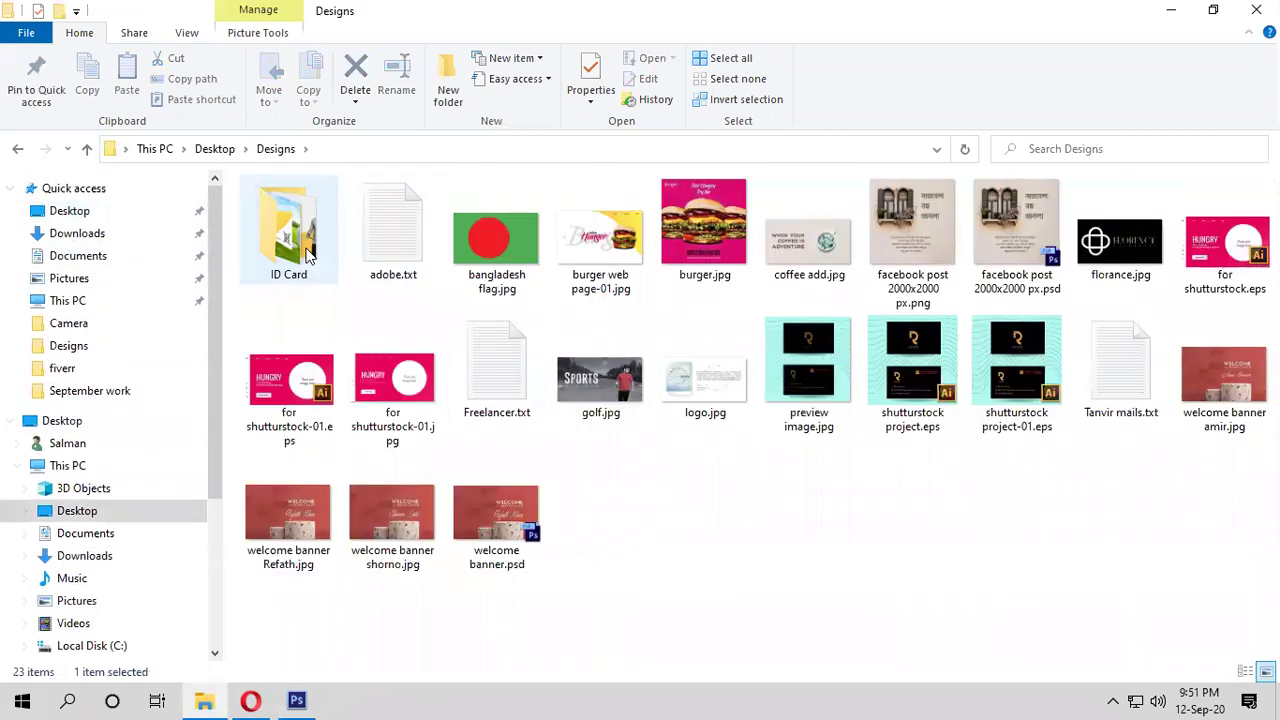
pyautogui.doubleClick(288, 230)
pyautogui.click(17, 148)
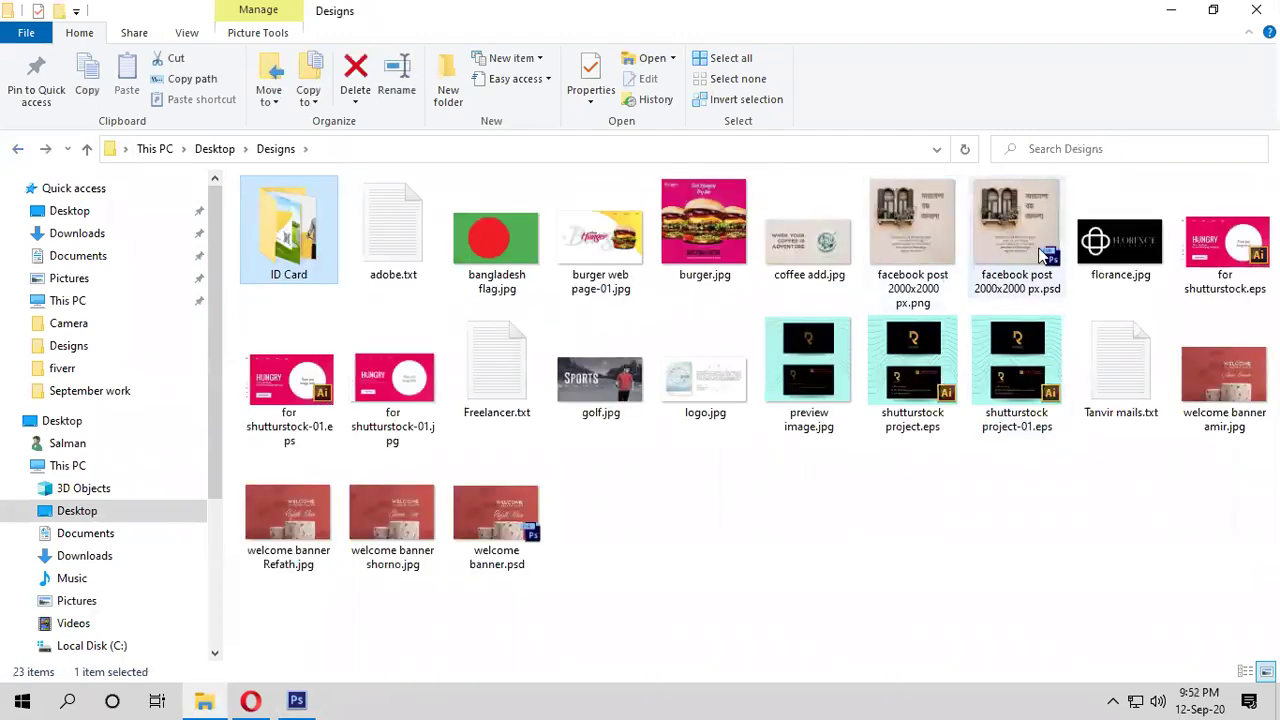
pyautogui.doubleClick(911, 229)
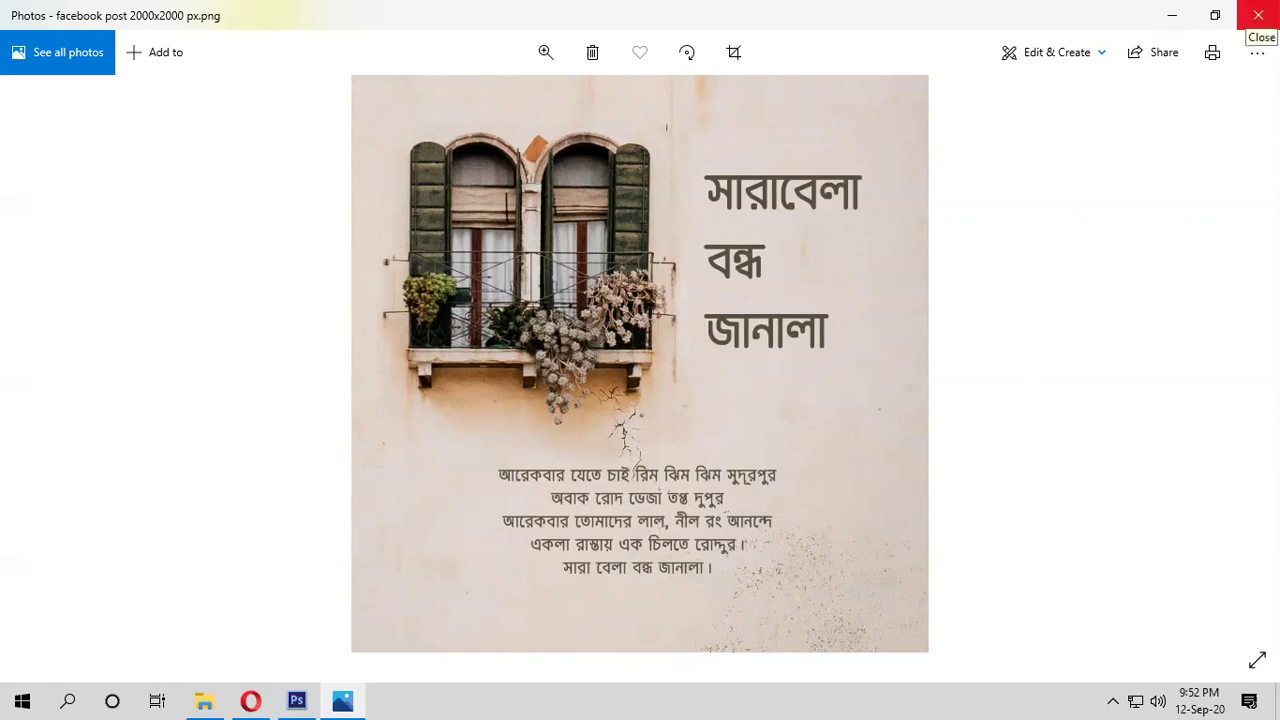
pyautogui.click(1257, 14)
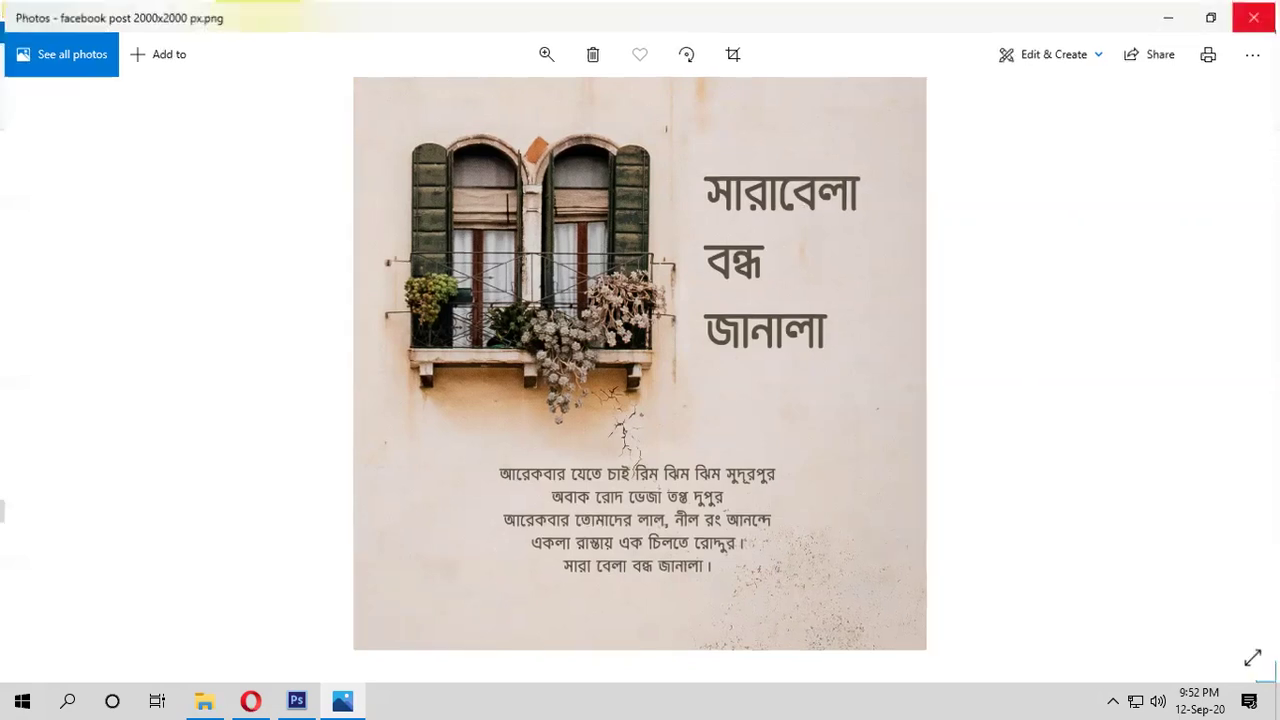
pyautogui.click(204, 700)
# Switch to the Opera browser and clear the lyrics from both text boxes of the Bangla Converter page
pyautogui.click(250, 700)
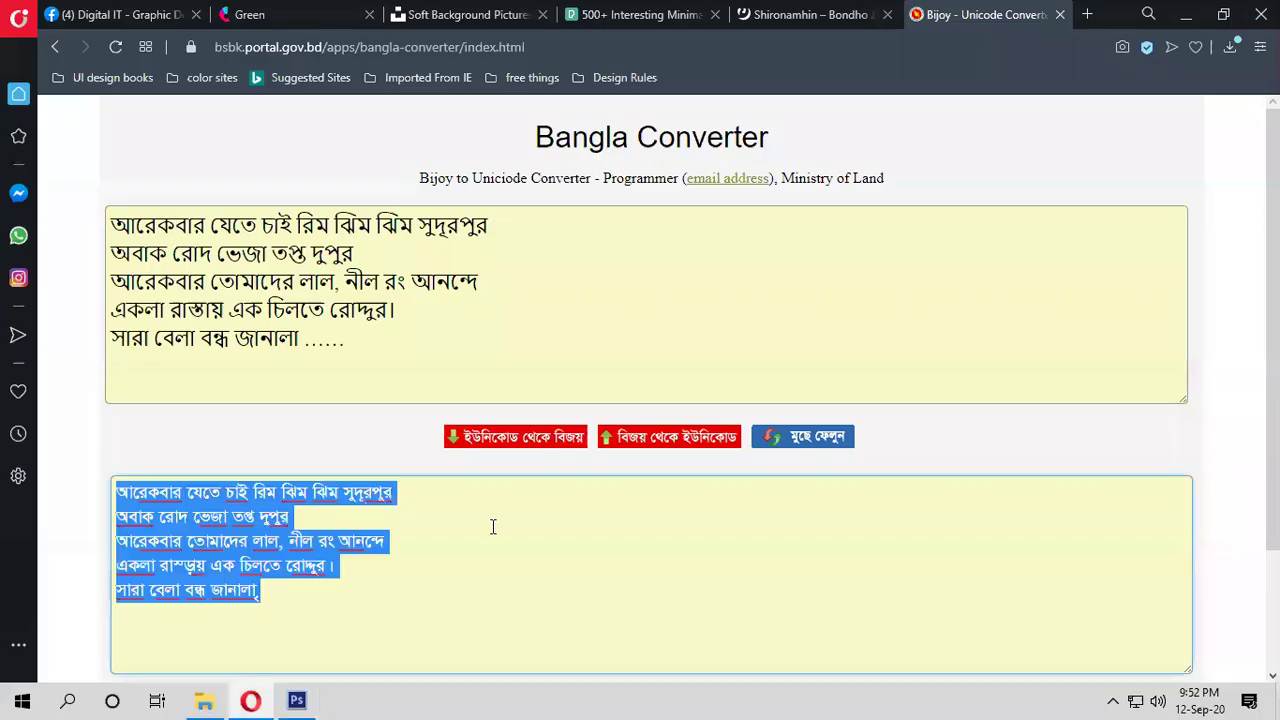
pyautogui.click(115, 14)
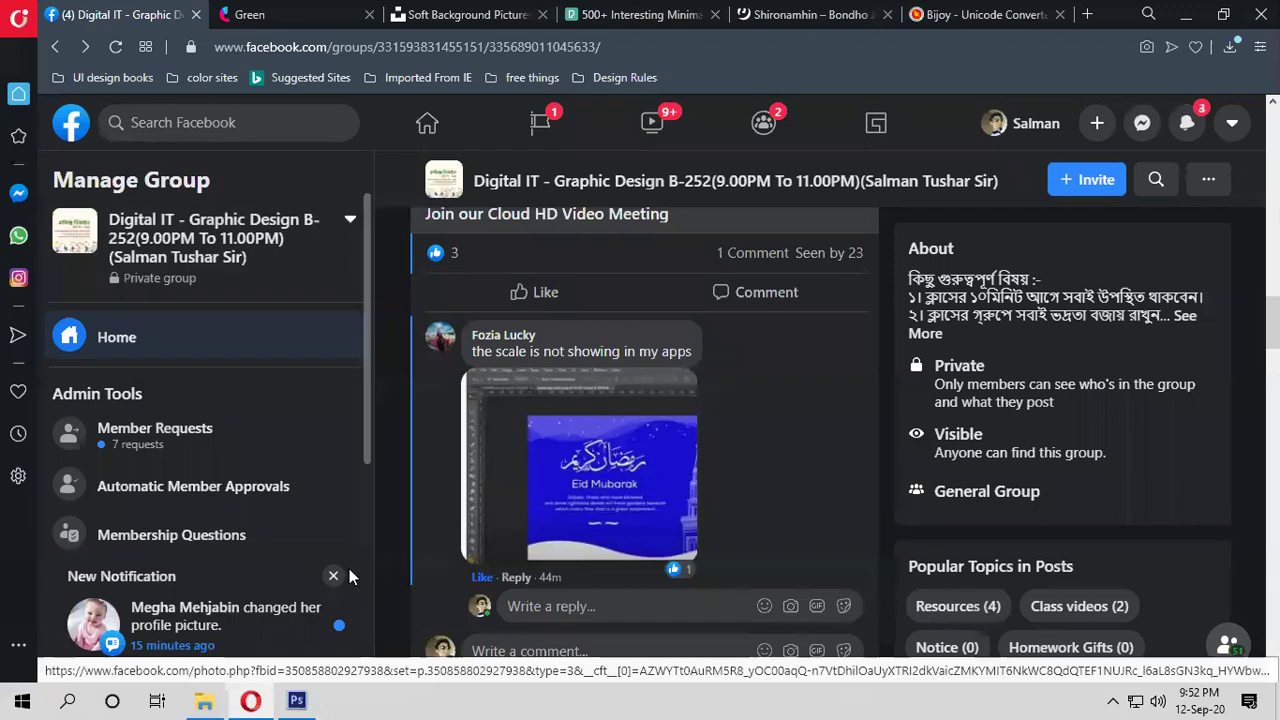
pyautogui.click(980, 14)
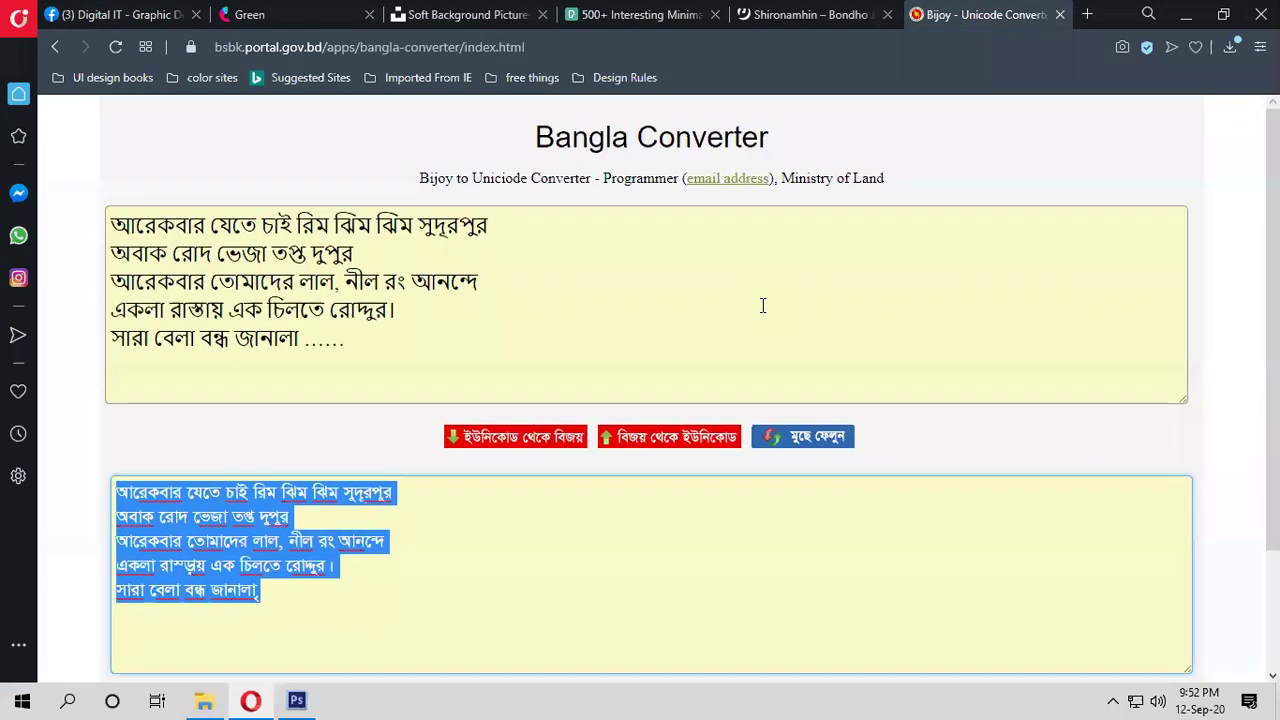
pyautogui.click(980, 168)
pyautogui.moveTo(453, 340); pyautogui.dragTo(99, 233)
pyautogui.press('Delete')
pyautogui.moveTo(262, 608); pyautogui.dragTo(103, 476)
pyautogui.press('Delete')
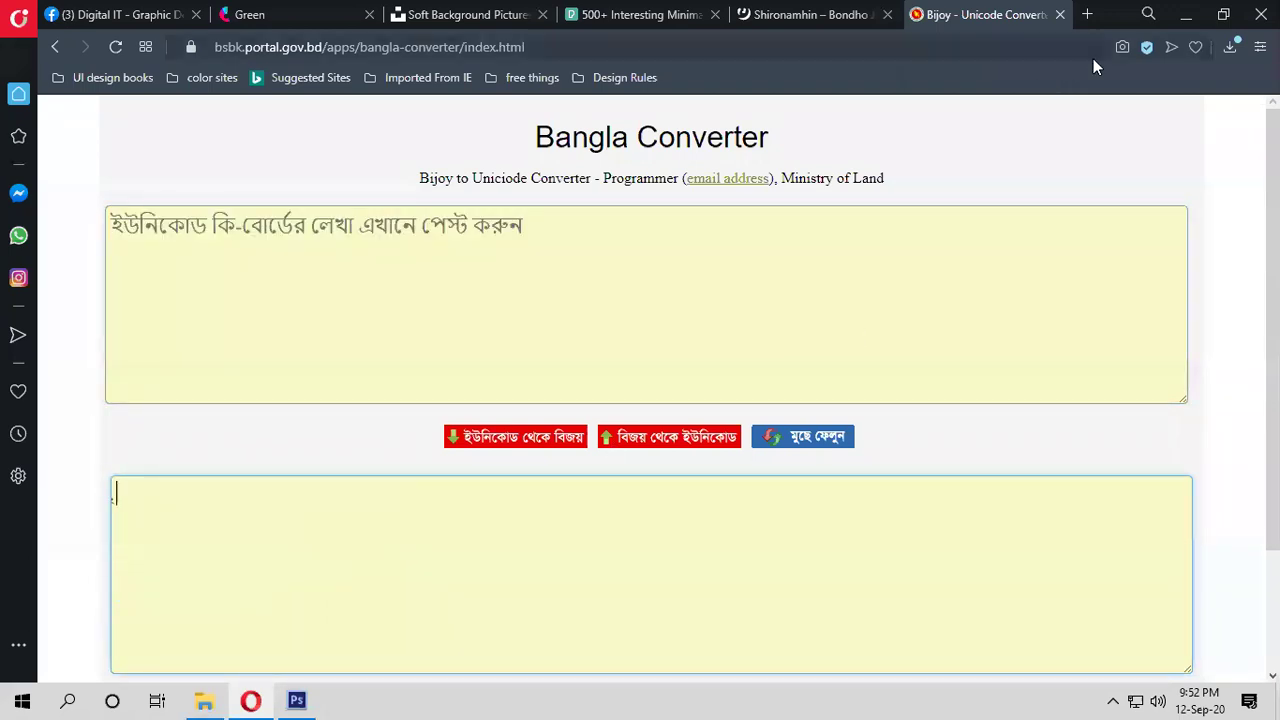
# Bookmark the Bangla Converter page in the "Imported From IE" folder
pyautogui.click(1194, 48)
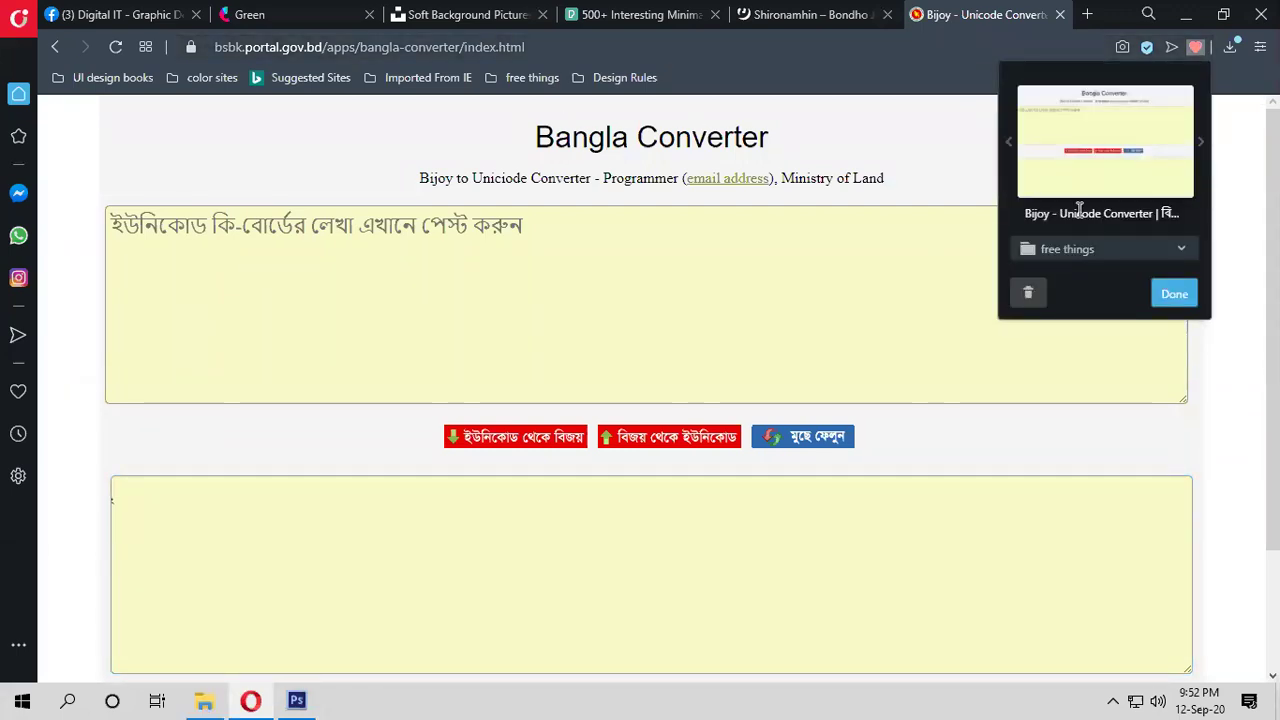
pyautogui.click(1089, 253)
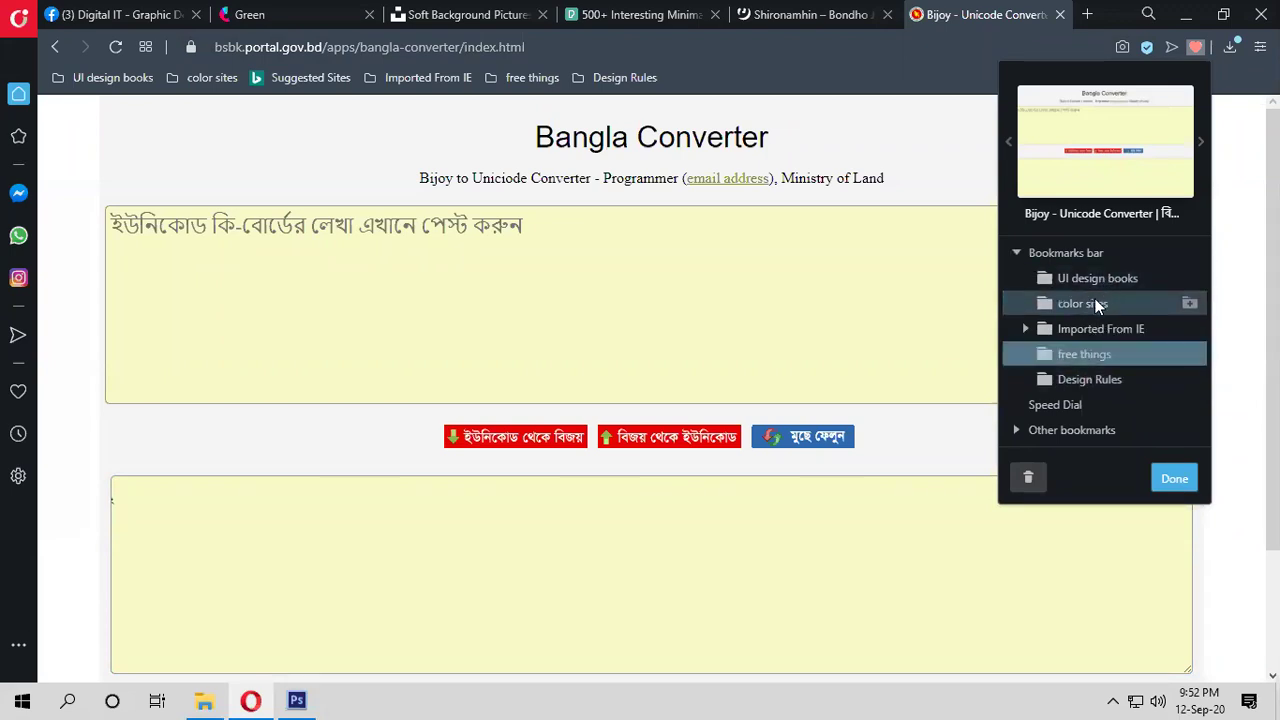
pyautogui.click(1110, 328)
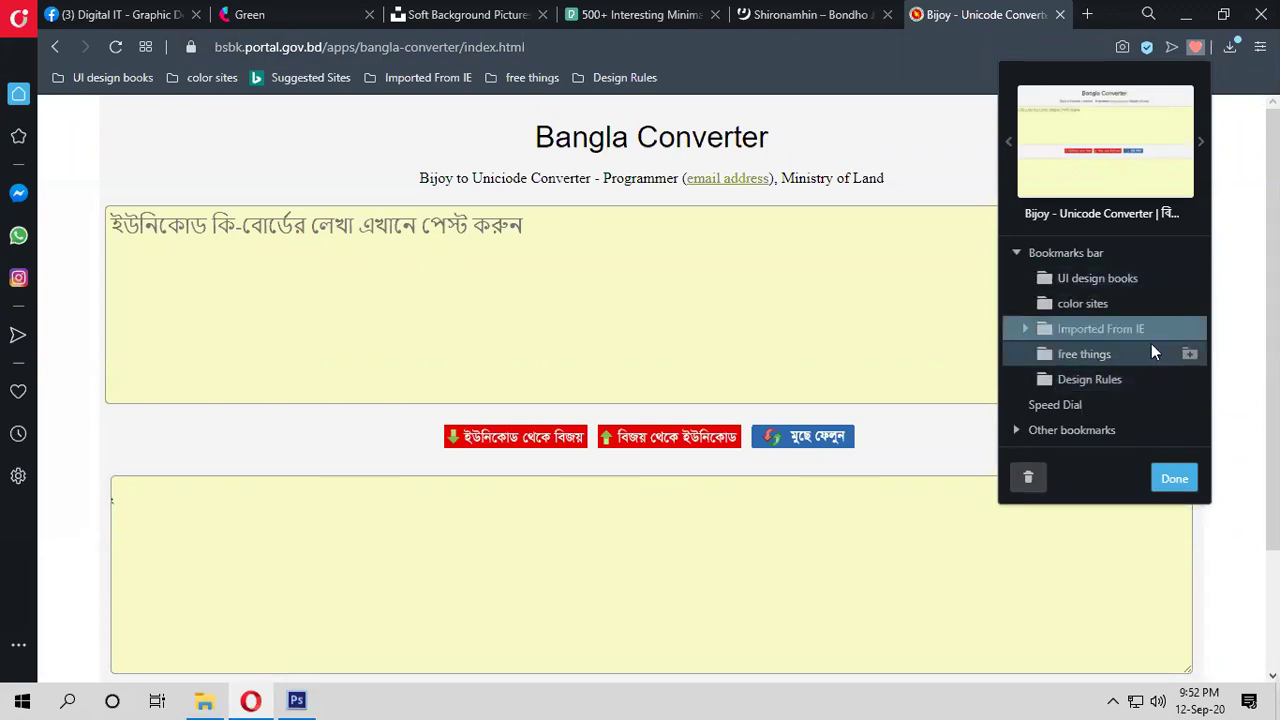
pyautogui.click(1175, 478)
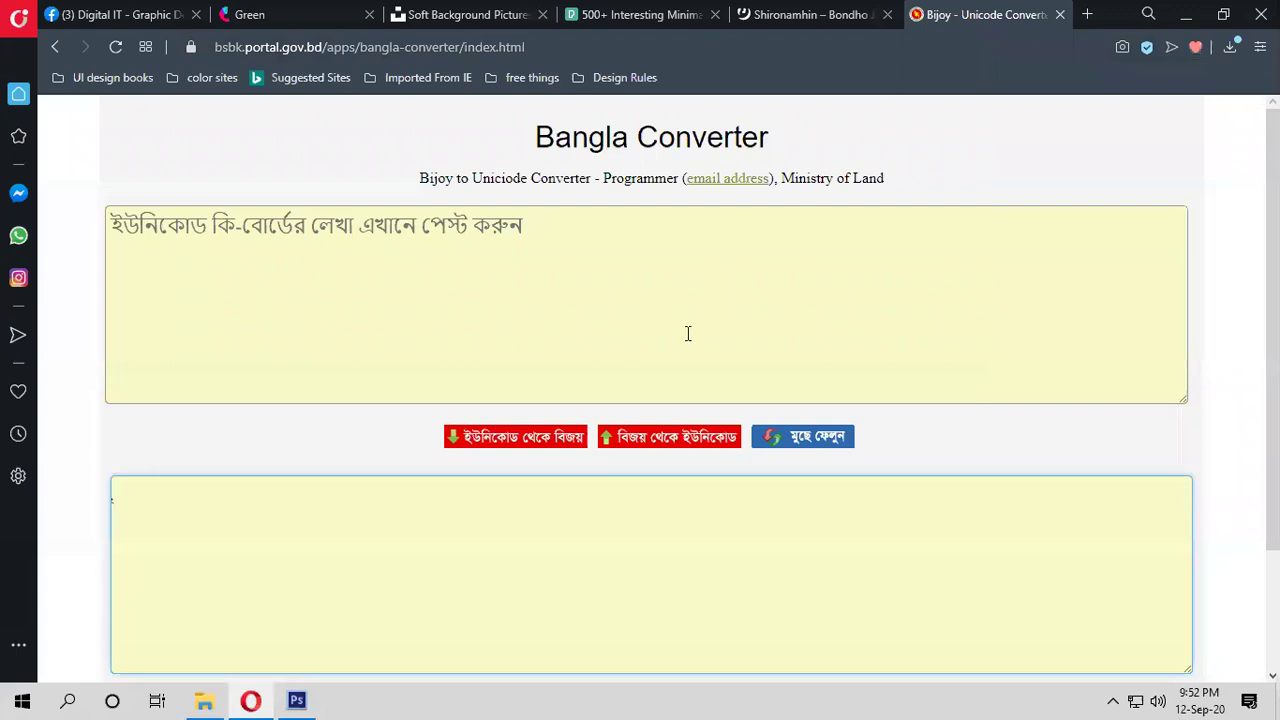
# Close the Bangla Converter page and the Genius lyrics page
pyautogui.scroll(-2, 888, 448)
pyautogui.scroll(2, 888, 448)
pyautogui.click(1060, 15)
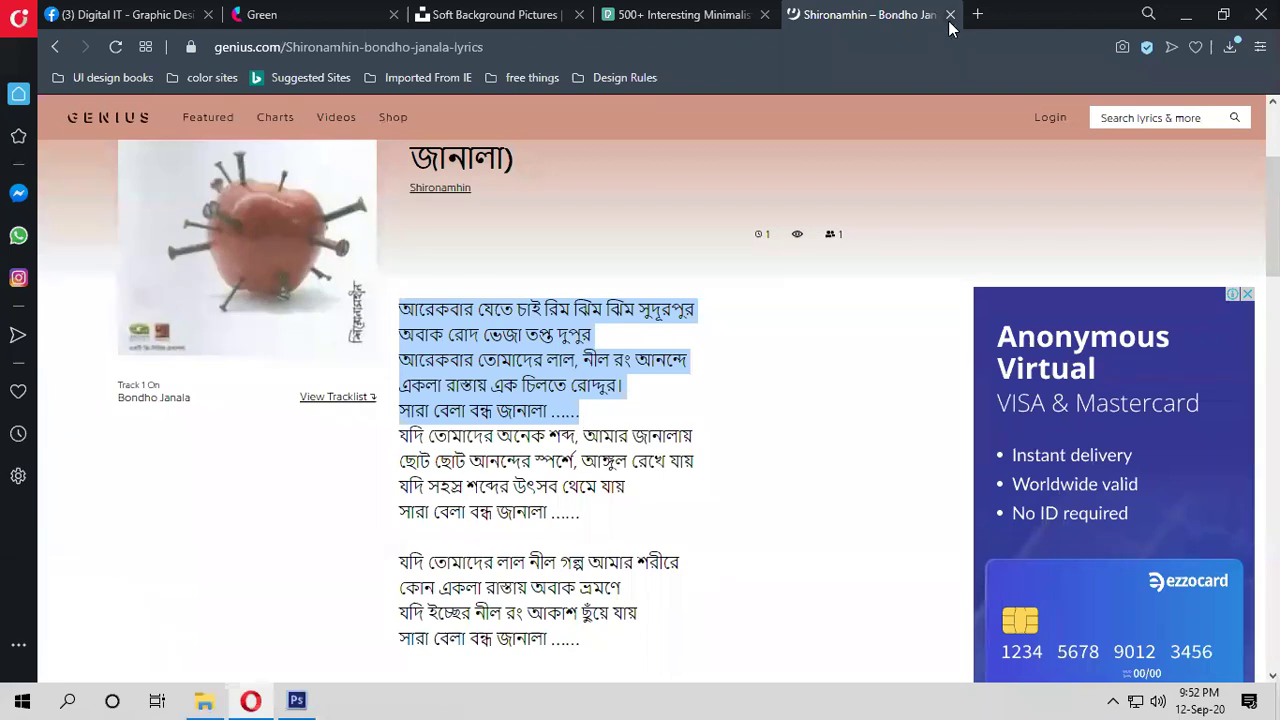
pyautogui.click(950, 15)
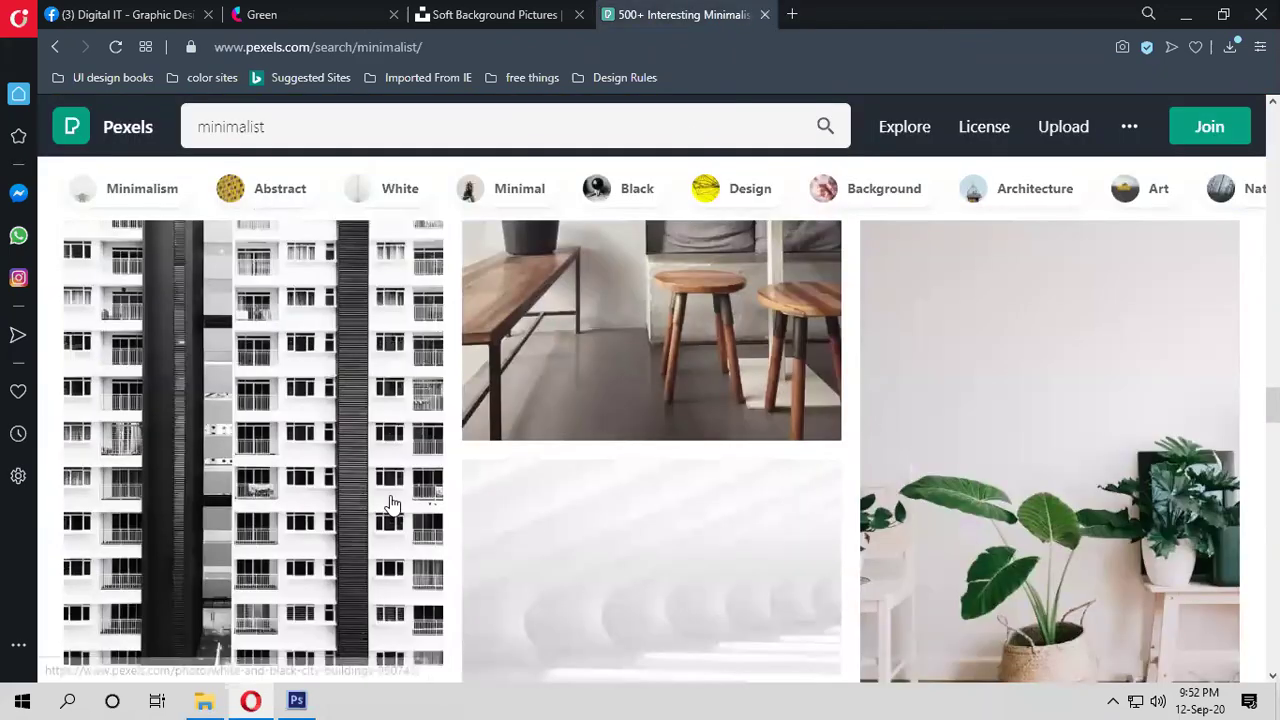
# Go to the "Digital IT - Graphic Design B-252" Facebook group and open its Homework topic
pyautogui.click(298, 700)
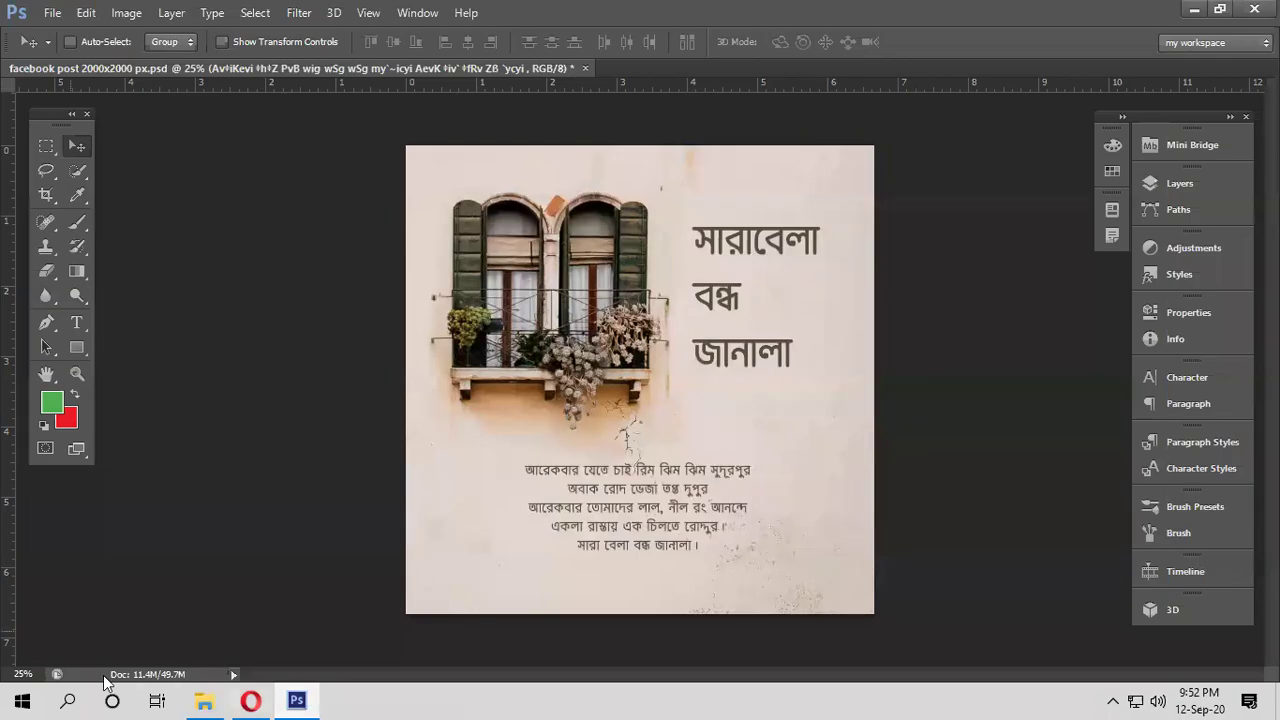
pyautogui.click(250, 700)
pyautogui.click(200, 14)
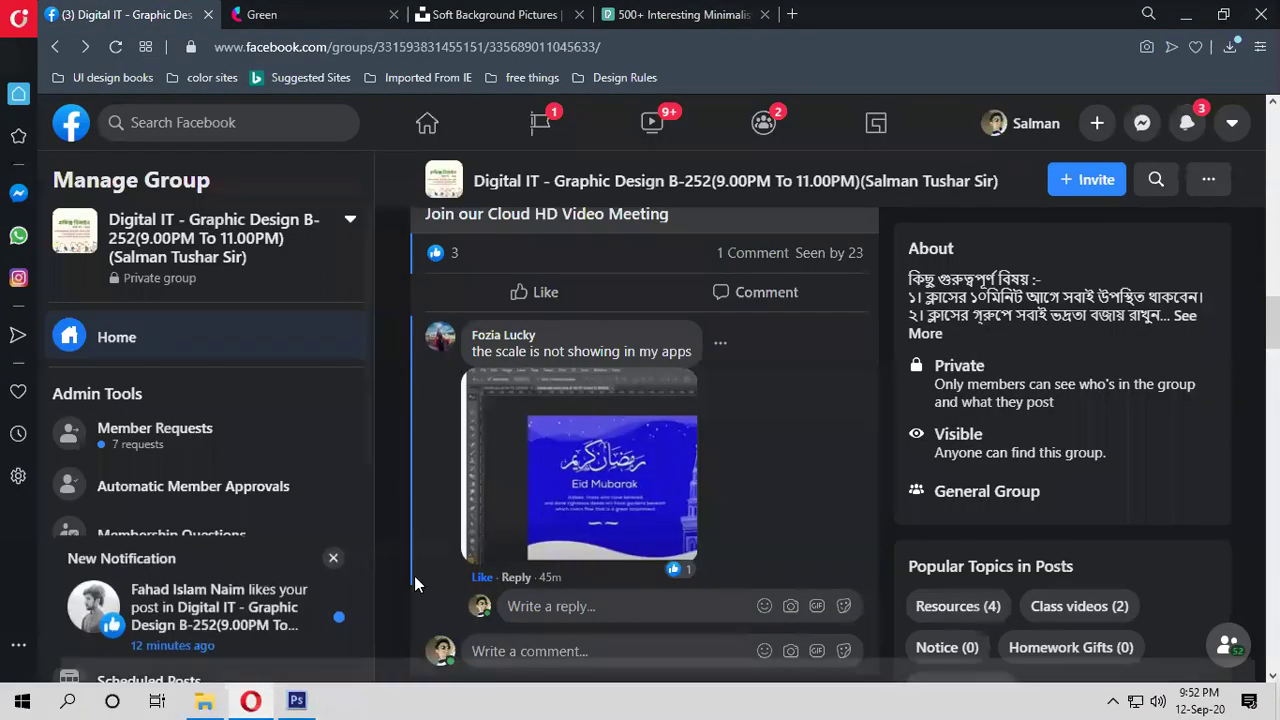
pyautogui.scroll(2, 835, 612)
pyautogui.click(1075, 606)
pyautogui.scroll(-3, 1075, 606)
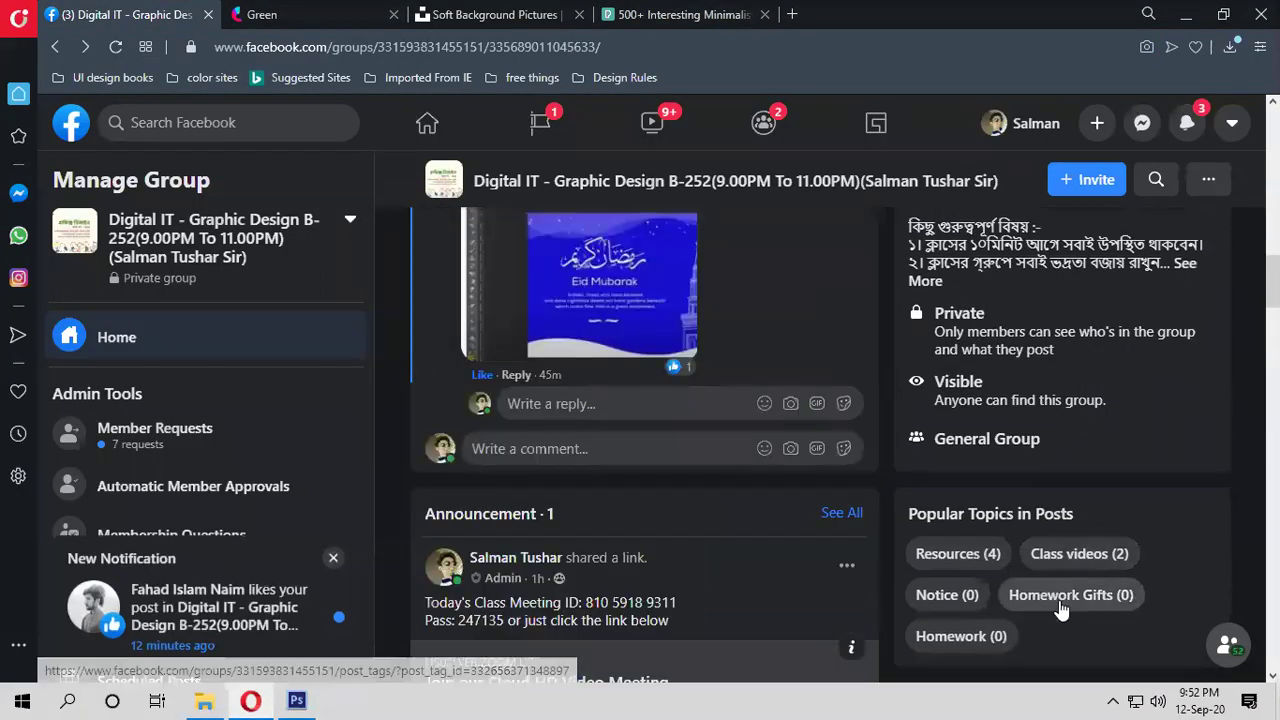
pyautogui.click(980, 638)
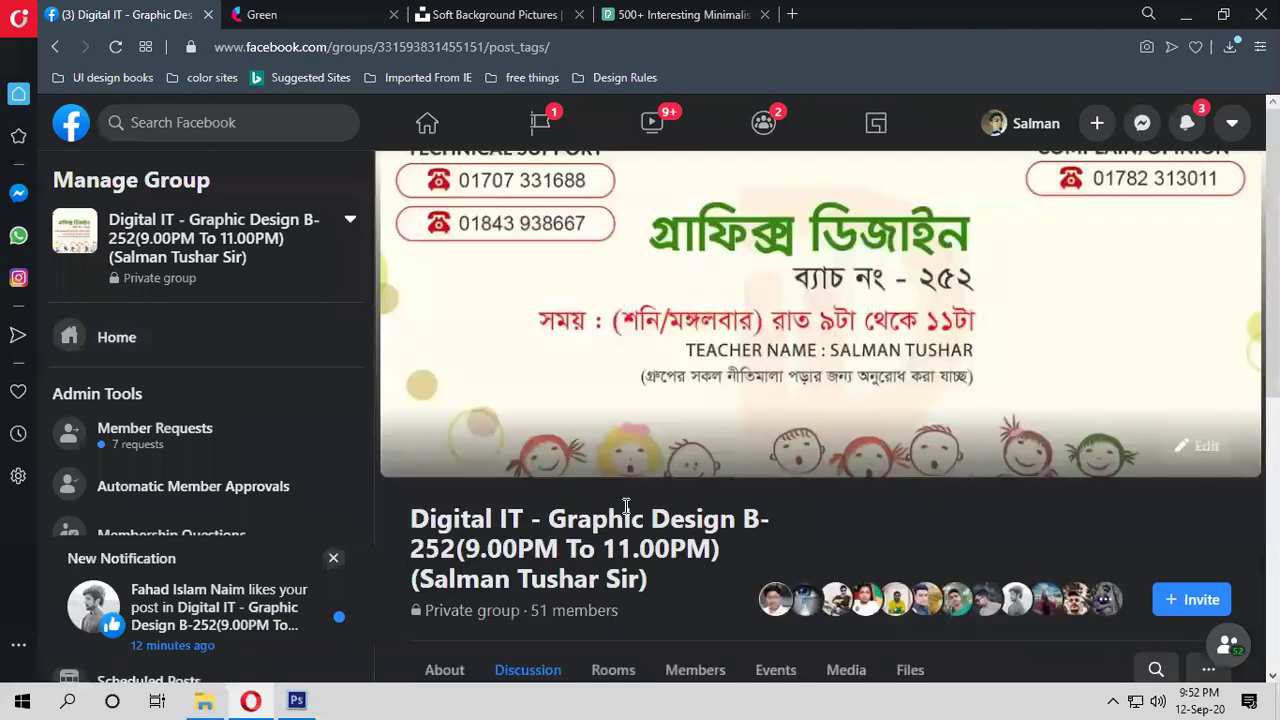
pyautogui.scroll(-5, 625, 515)
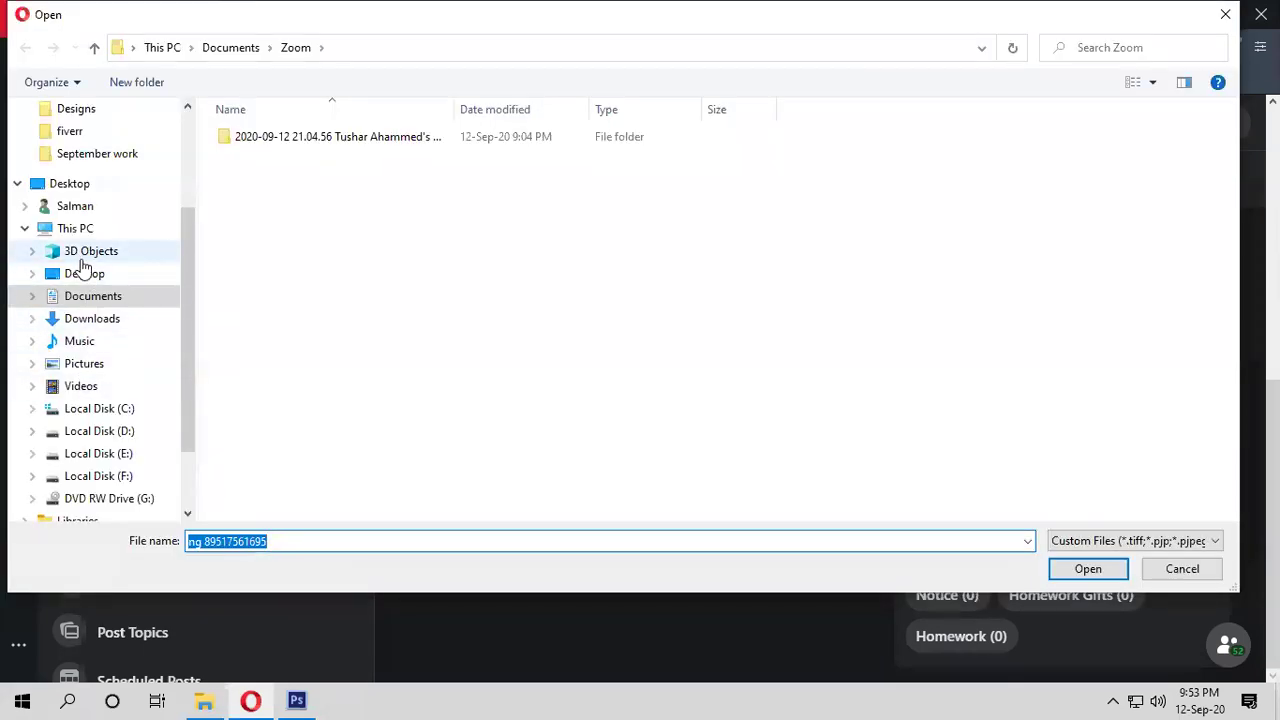
# Attach "facebook post 2000x2000 px.png" from the Designs folder to the new group post and look over its preview
pyautogui.click(84, 275)
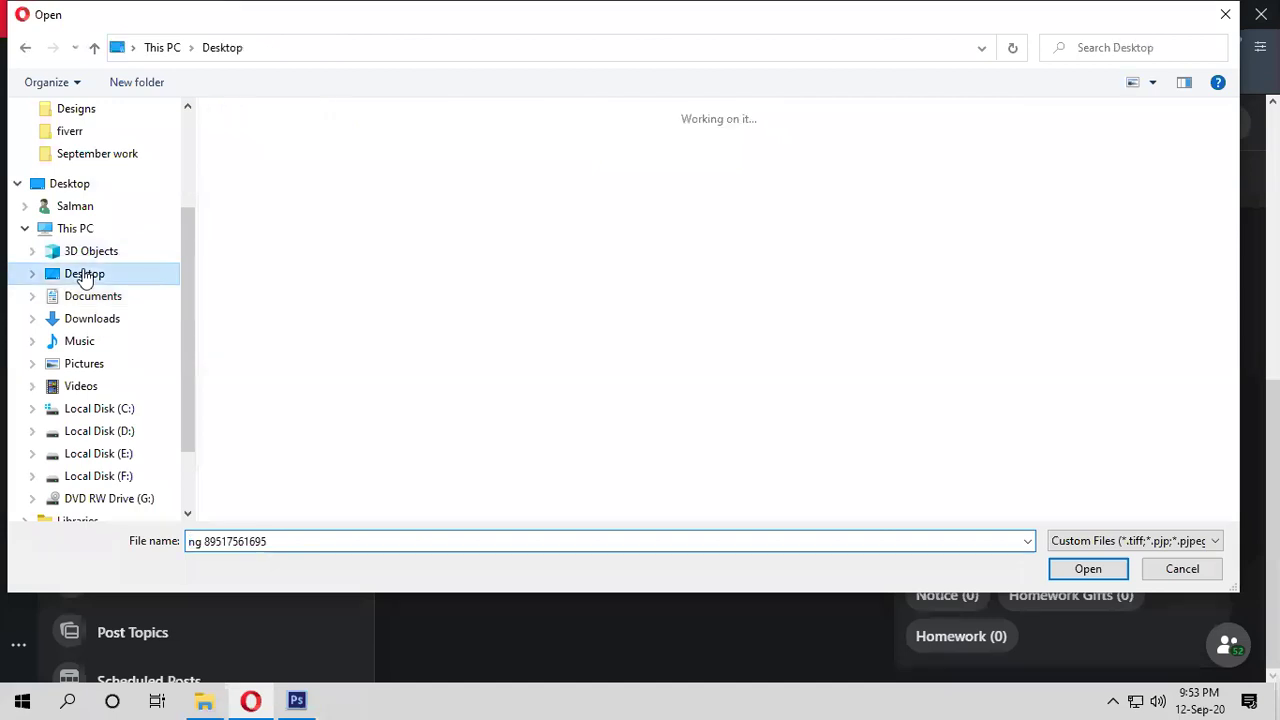
pyautogui.click(80, 109)
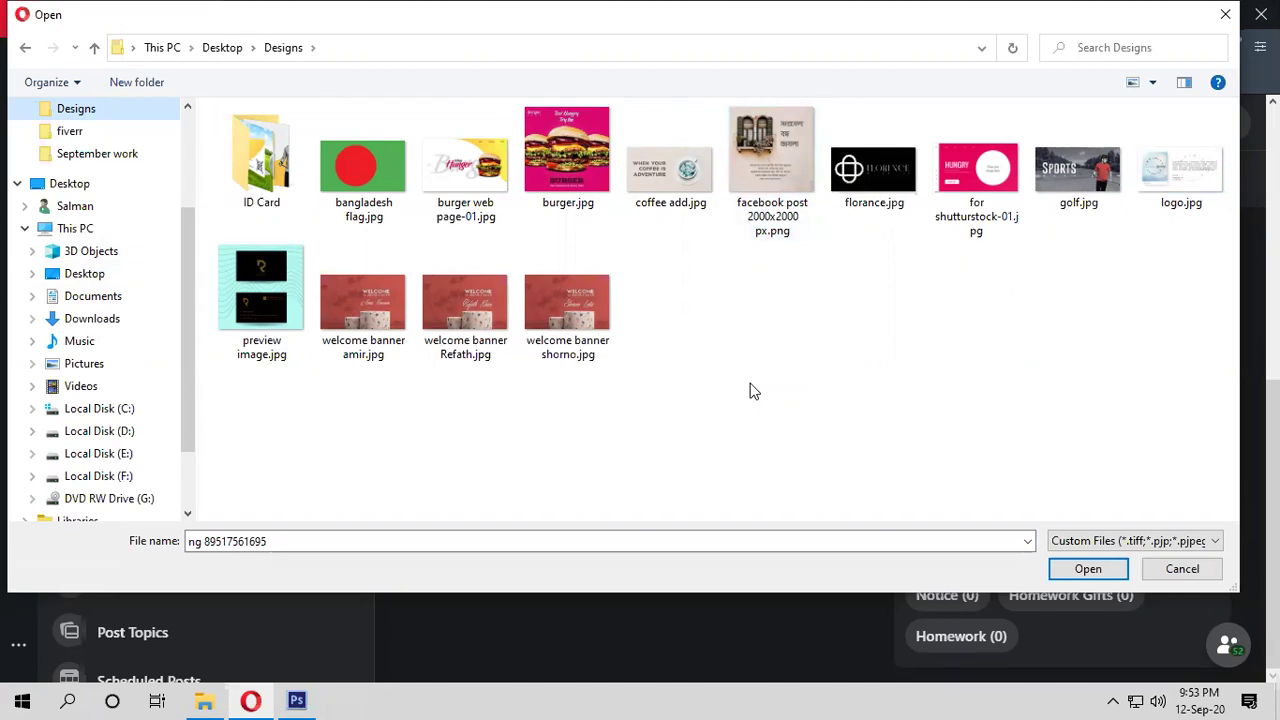
pyautogui.click(776, 202)
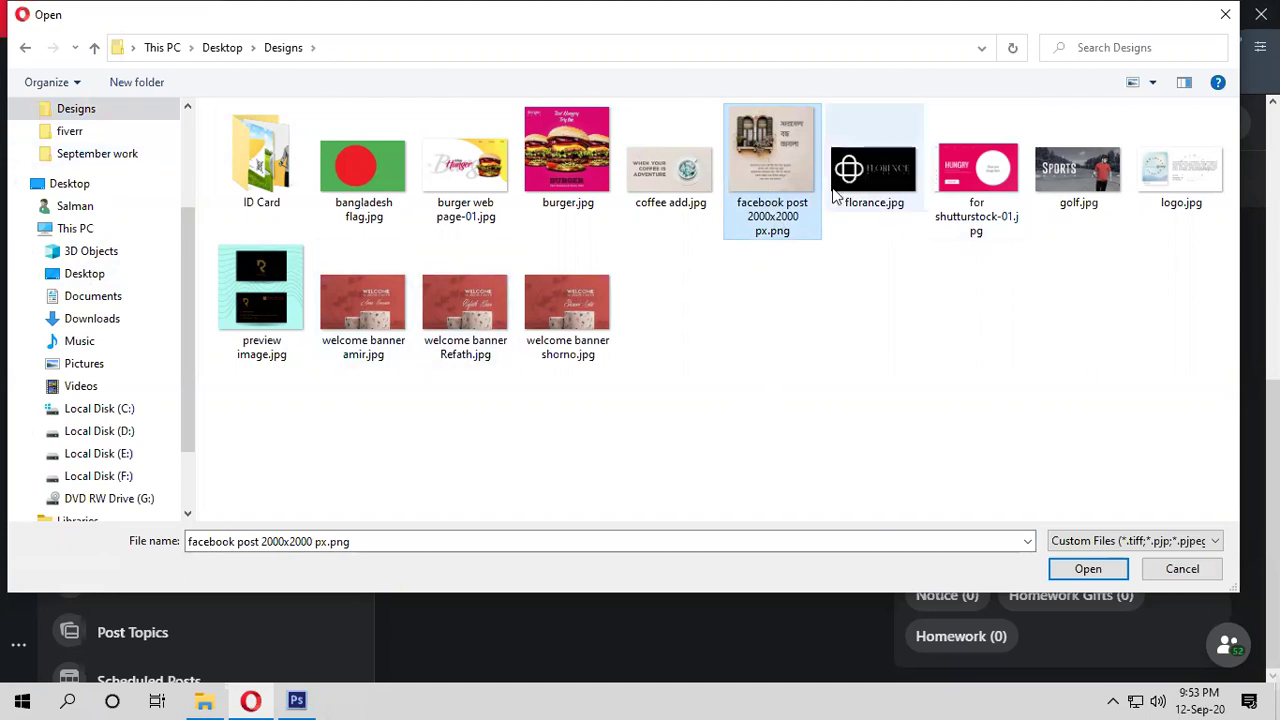
pyautogui.click(1088, 569)
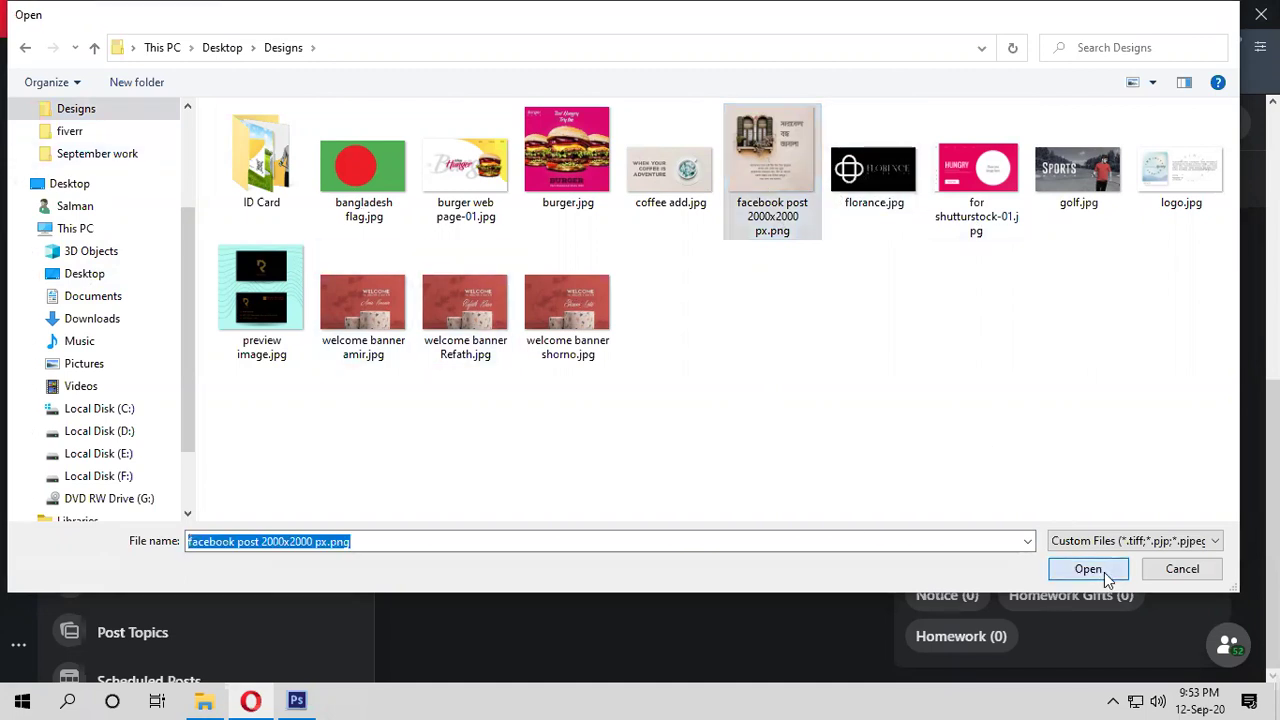
pyautogui.scroll(-3, 692, 446)
pyautogui.scroll(3, 692, 446)
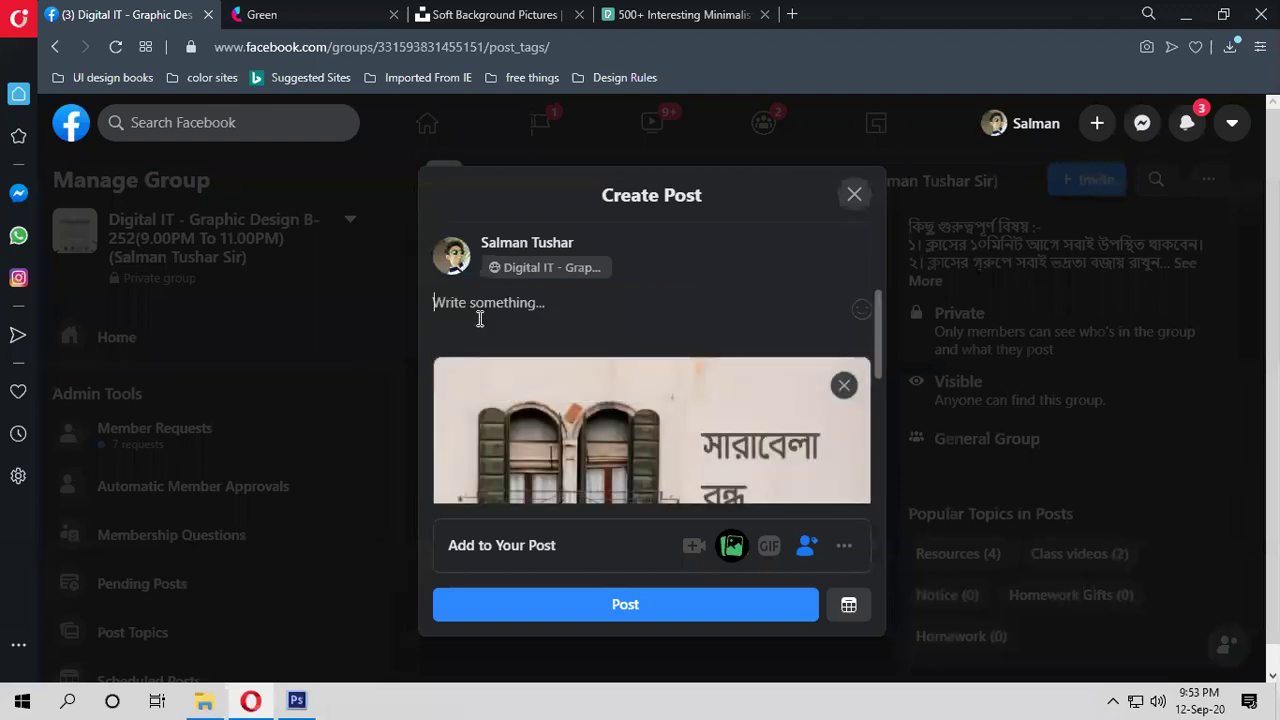
pyautogui.write('Home')
pyautogui.press('BackSpace')
pyautogui.press('BackSpace')
pyautogui.write('me')
pyautogui.press('BackSpace')
pyautogui.press('BackSpace')
pyautogui.press('BackSpace')
pyautogui.press('BackSpace')
# Write "make a facebook post 2000x2000 pixels" as the first line of the group post's text
pyautogui.write('make')
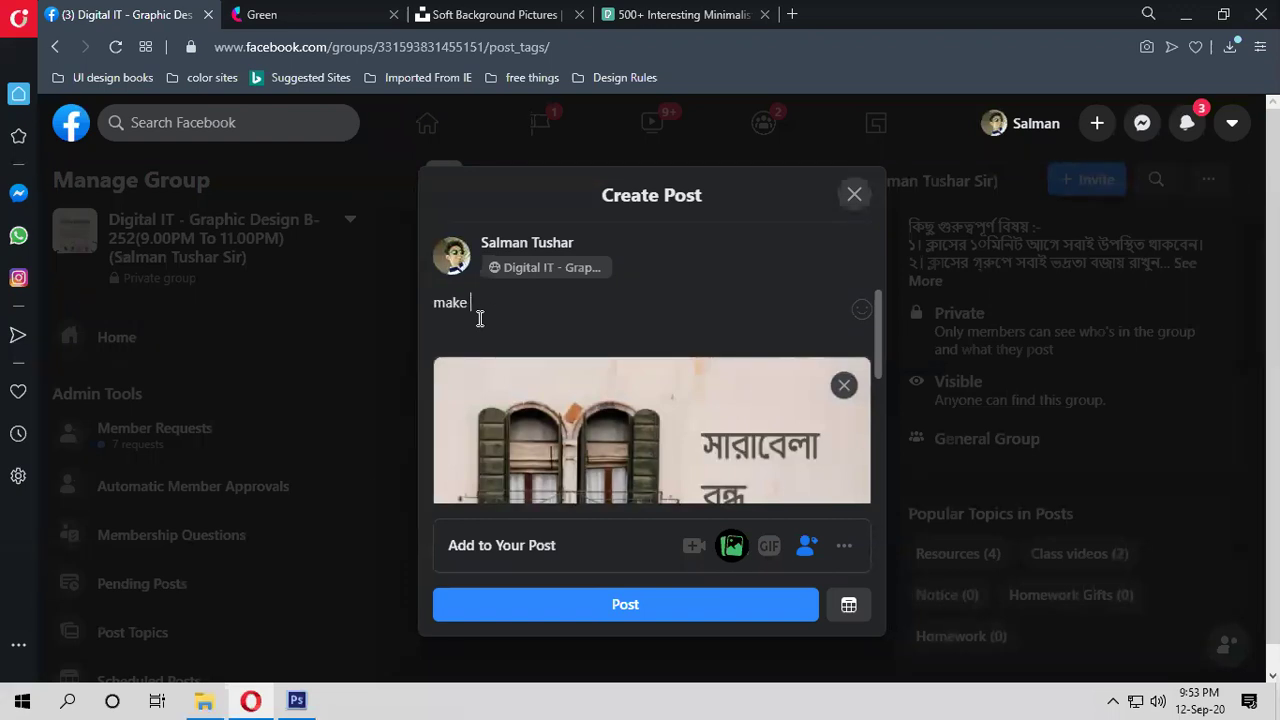
pyautogui.write(' a facebook banner')
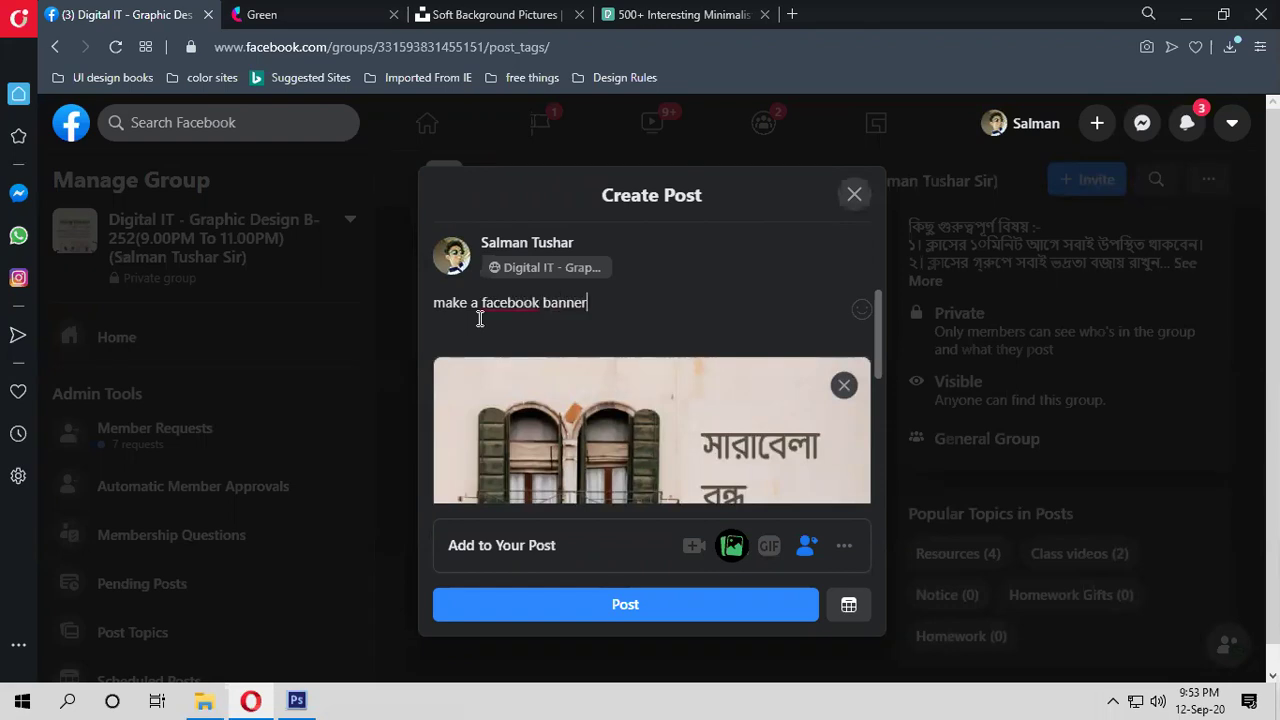
pyautogui.press('BackSpace')
pyautogui.press('BackSpace')
pyautogui.press('BackSpace')
pyautogui.press('BackSpace')
pyautogui.write('post 2000x200')
pyautogui.write('px')
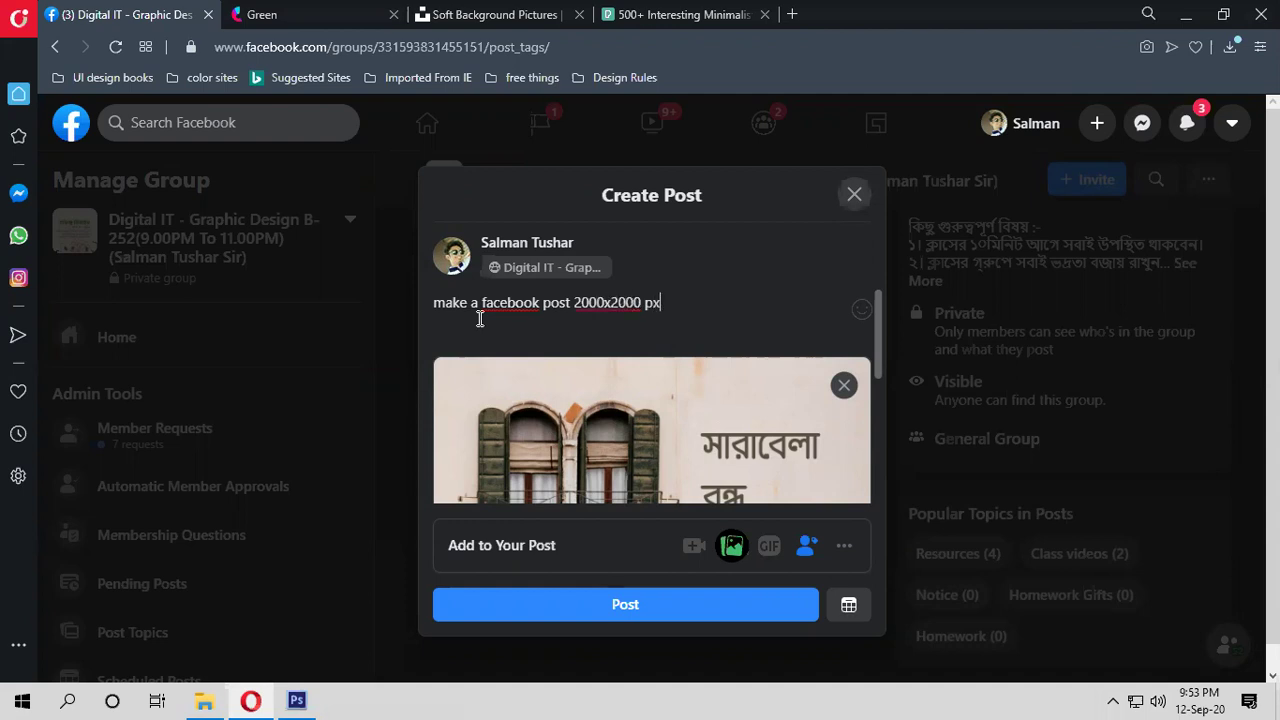
pyautogui.press('BackSpace')
pyautogui.write('ix')
pyautogui.write('les')
pyautogui.press('BackSpace')
pyautogui.press('BackSpace')
pyautogui.press('BackSpace')
pyautogui.write('els')
# Add a second line to the post reading "300 PPI collect photos from"
pyautogui.press('Return')
pyautogui.write('P')
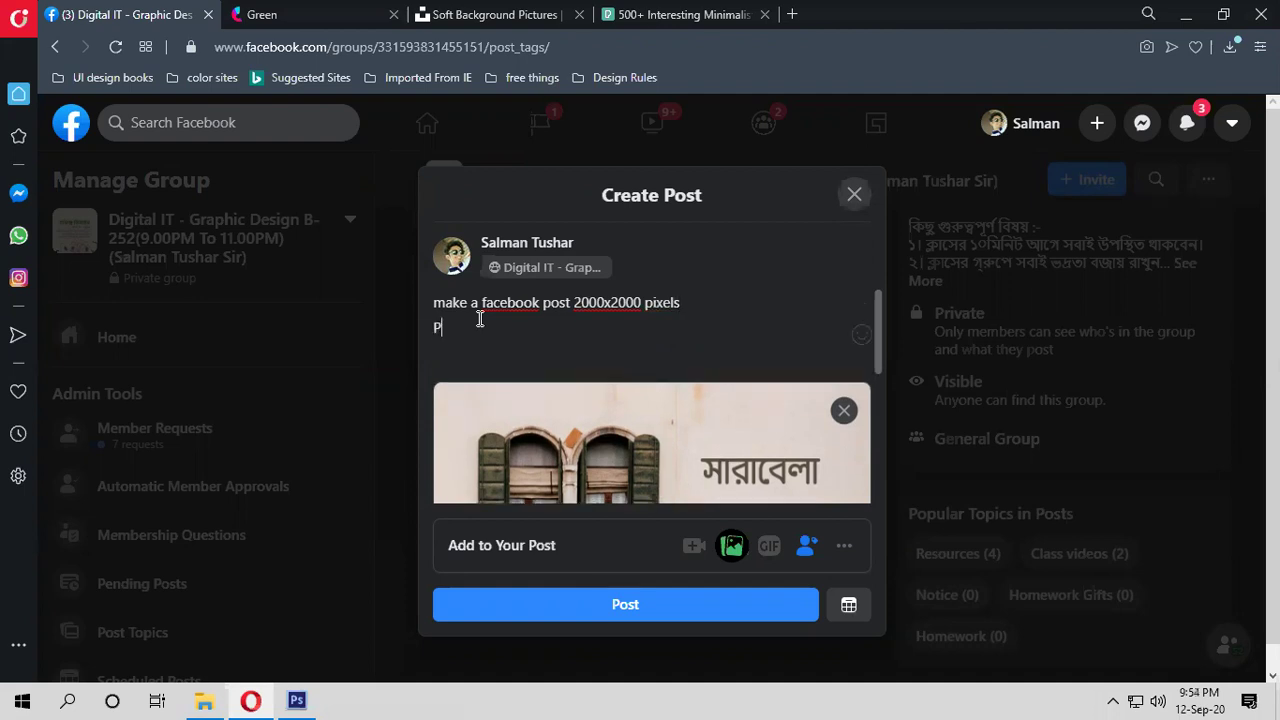
pyautogui.press('BackSpace')
pyautogui.write('300 PP')
pyautogui.write('collect photos')
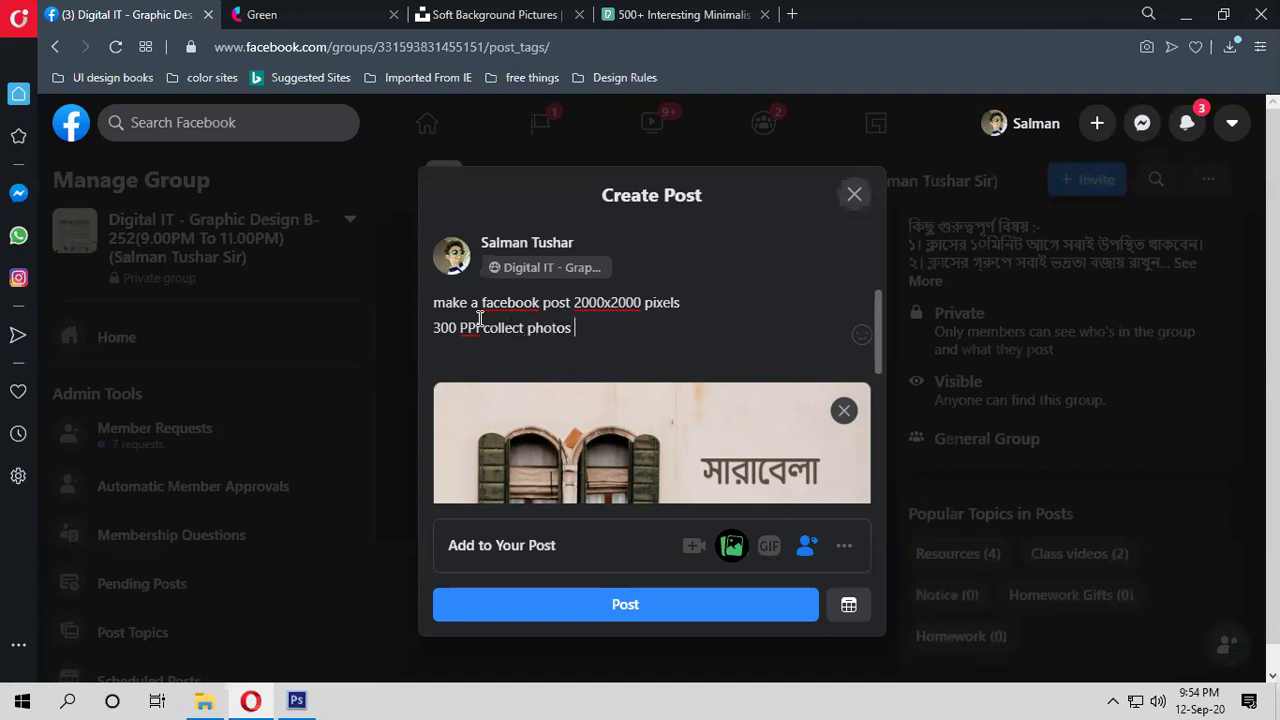
pyautogui.write(' from')
pyautogui.click(637, 14)
pyautogui.moveTo(310, 47); pyautogui.dragTo(178, 47)
pyautogui.hotkey('ctrl', 'c')
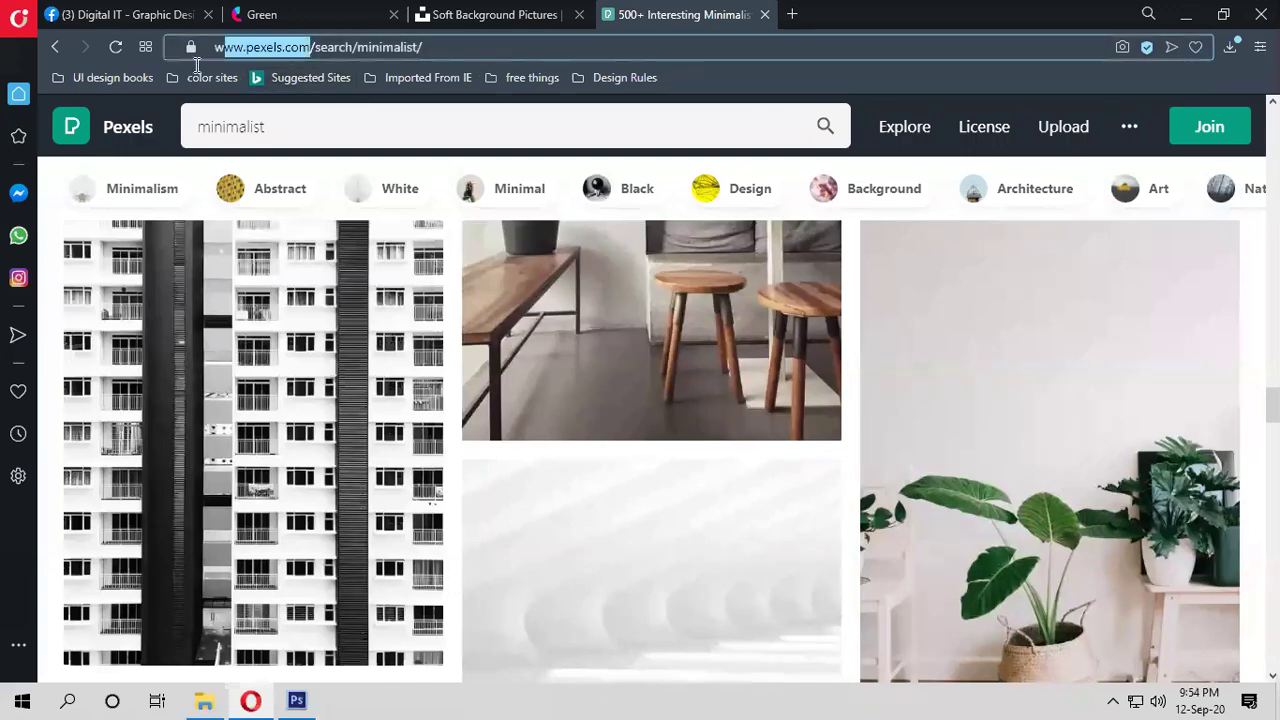
pyautogui.click(125, 14)
pyautogui.hotkey('ctrl', 'v')
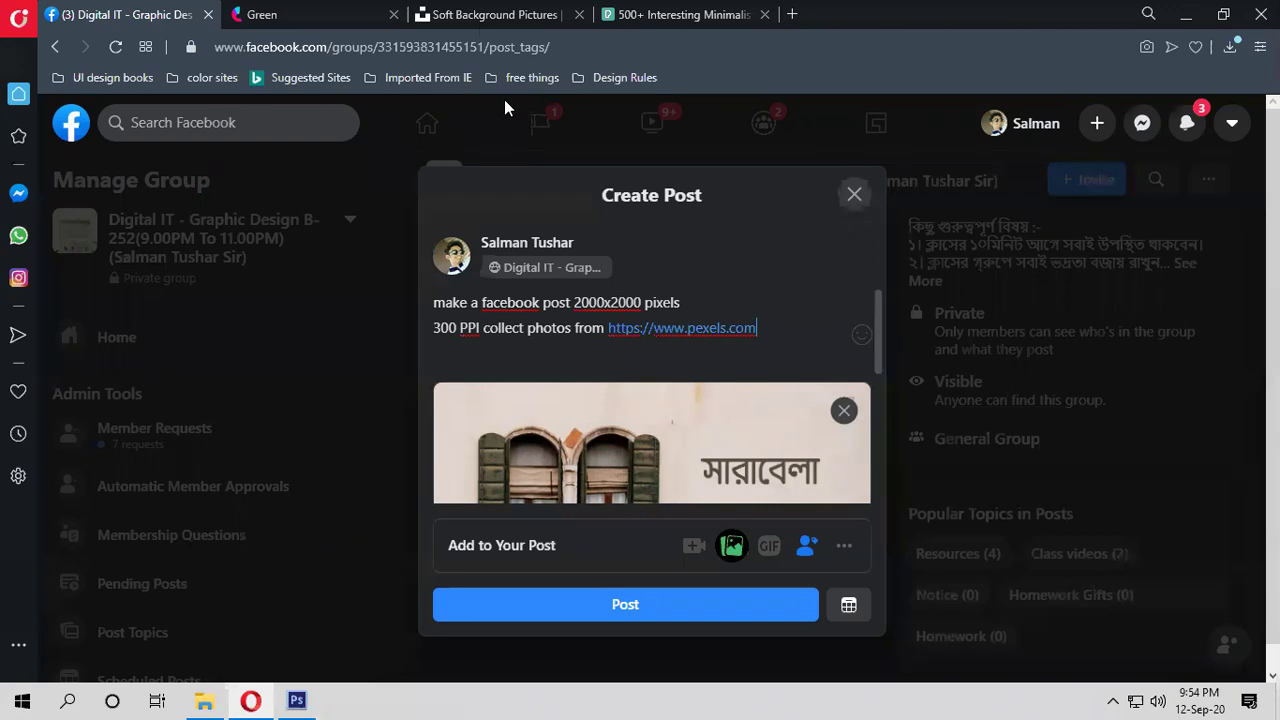
# Copy the unsplash.com address from the open Unsplash page and paste it on a new line below the Pexels link
pyautogui.hotkey('ctrl', 'Tab')
pyautogui.moveTo(303, 47); pyautogui.dragTo(157, 67)
pyautogui.hotkey('ctrl', 'c')
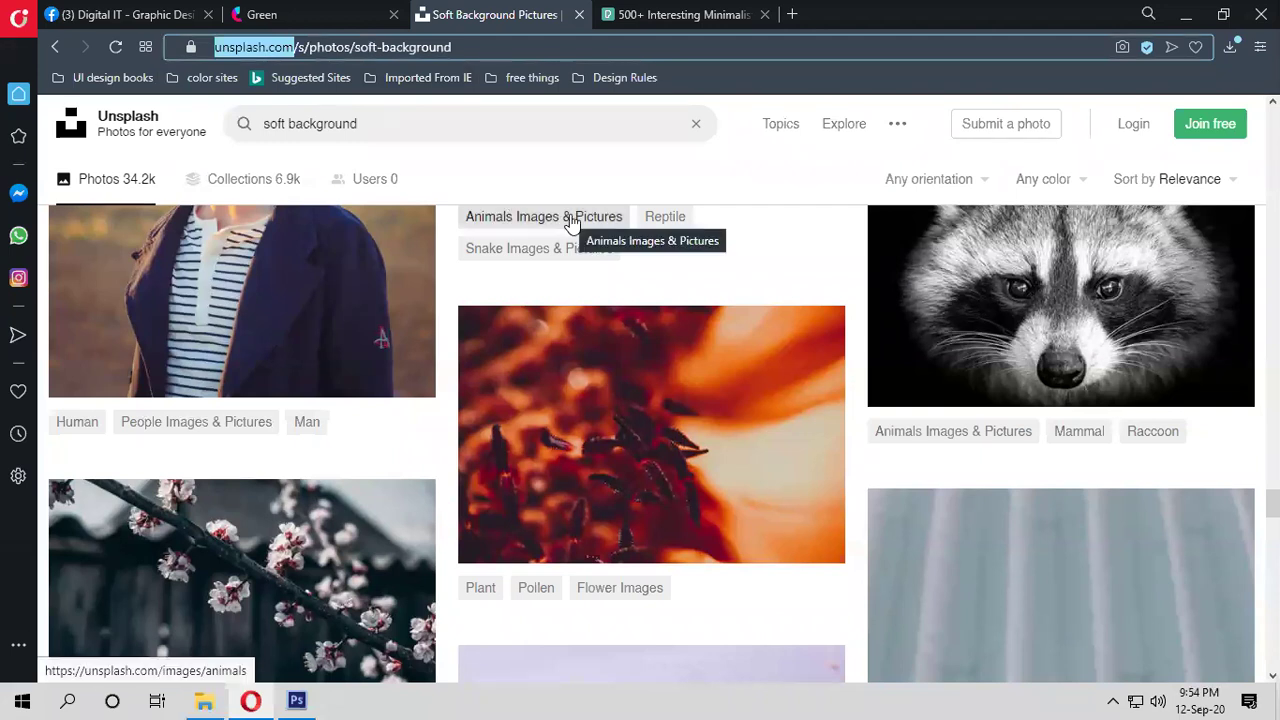
pyautogui.click(140, 13)
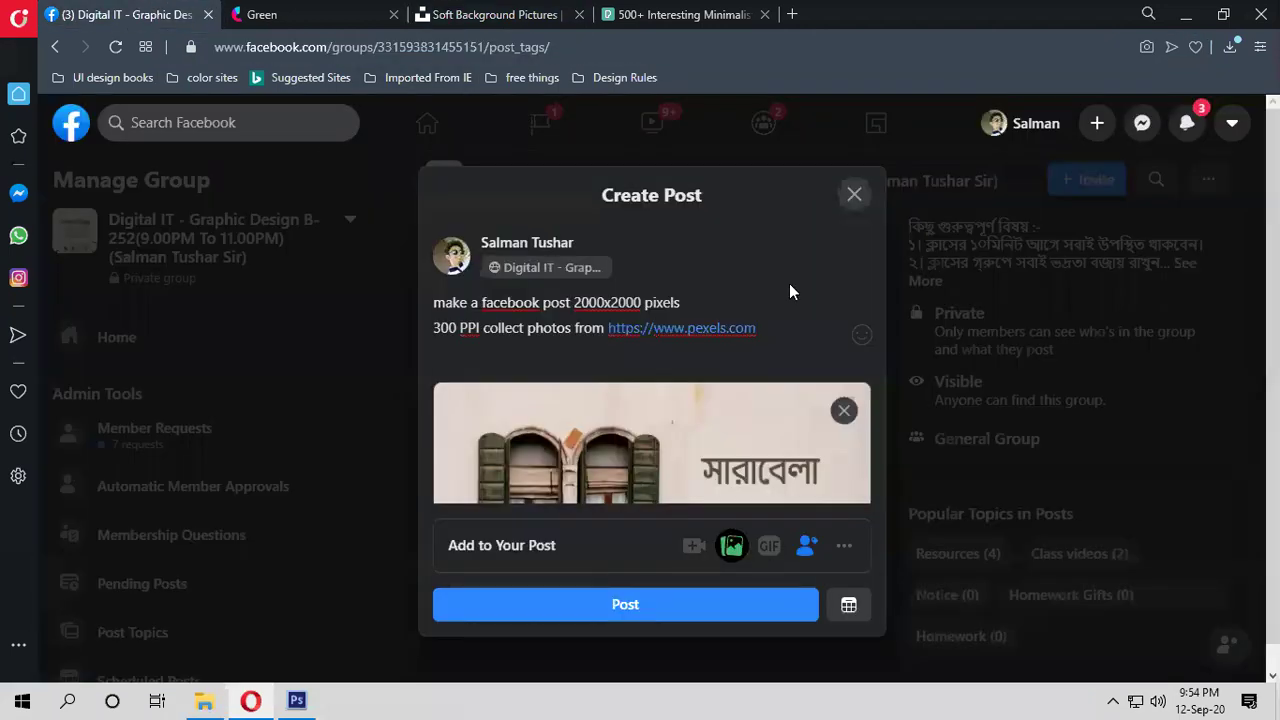
pyautogui.press('Return')
pyautogui.hotkey('ctrl', 'v')
# Insert a line break after "collect photos from" so the Pexels link starts on its own line
pyautogui.press('Up')
pyautogui.press('Right')
pyautogui.press('Right')
pyautogui.press('Right')
pyautogui.press('Right')
pyautogui.press('Right')
pyautogui.press('Right')
pyautogui.press('Right')
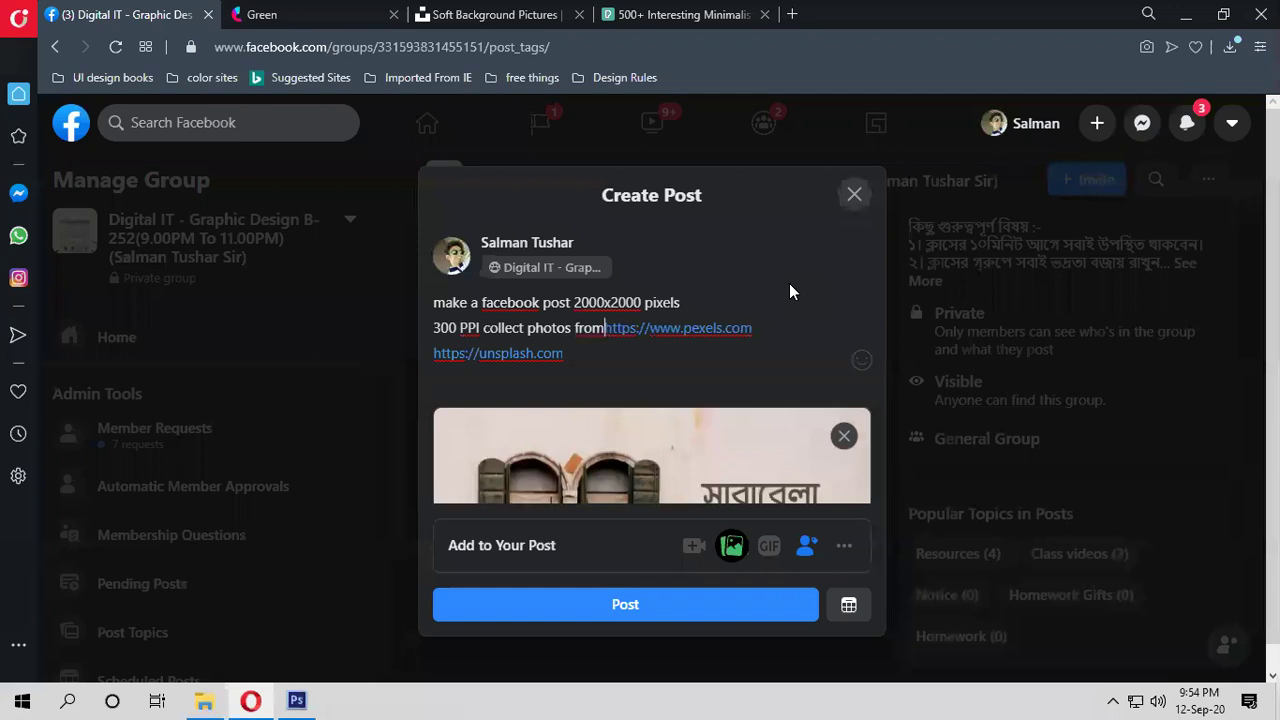
pyautogui.press('Return')
# Check the attached image's preview, publish the post to the group and view it in the feed
pyautogui.scroll(-3, 731, 352)
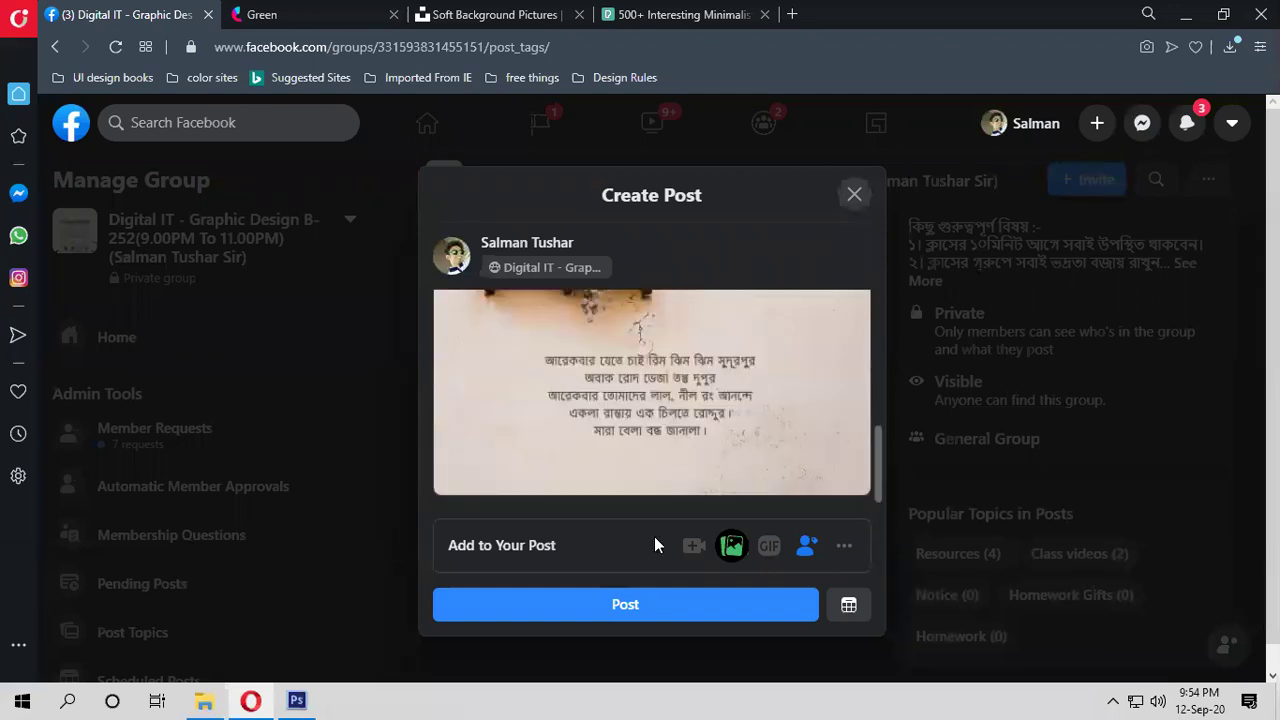
pyautogui.click(645, 612)
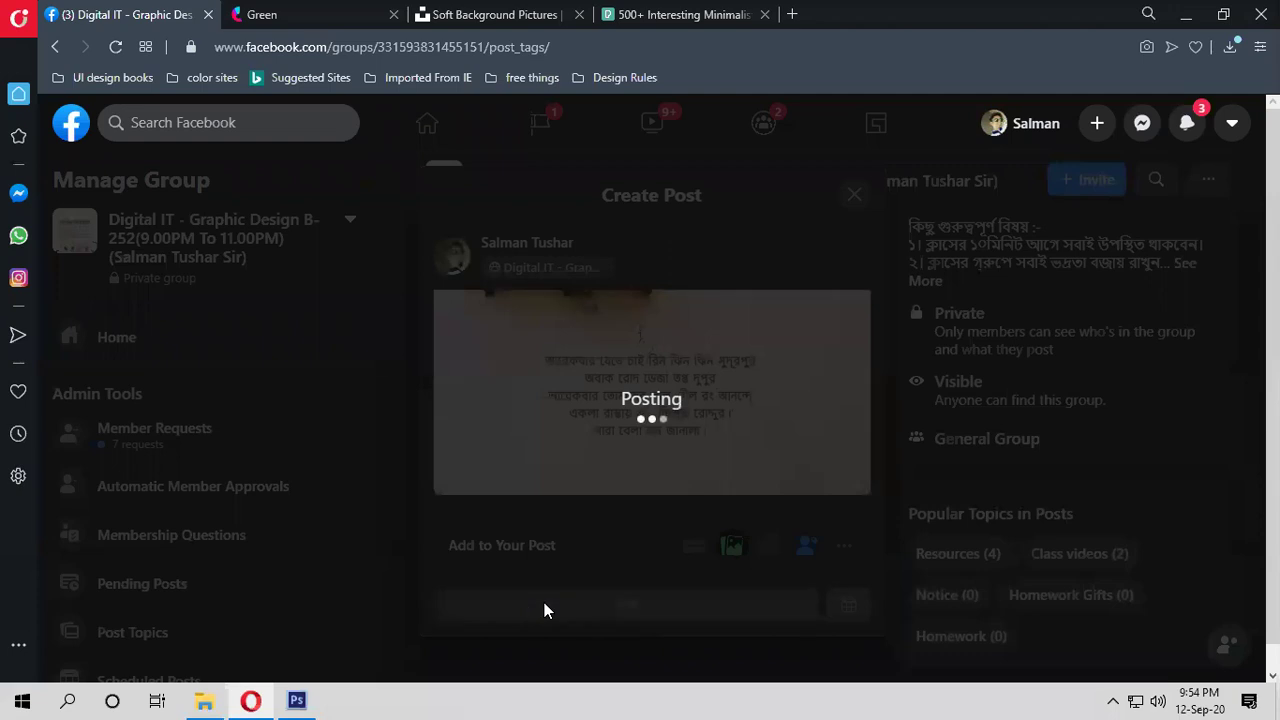
pyautogui.scroll(-3, 684, 550)
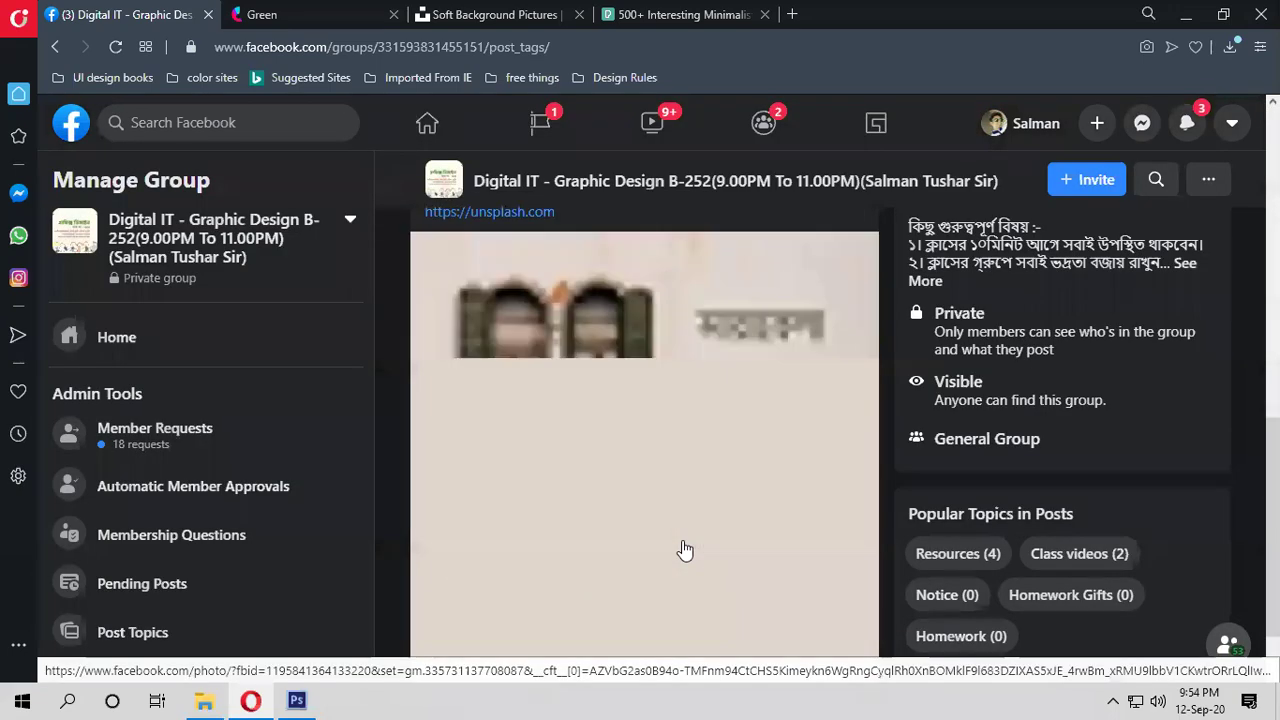